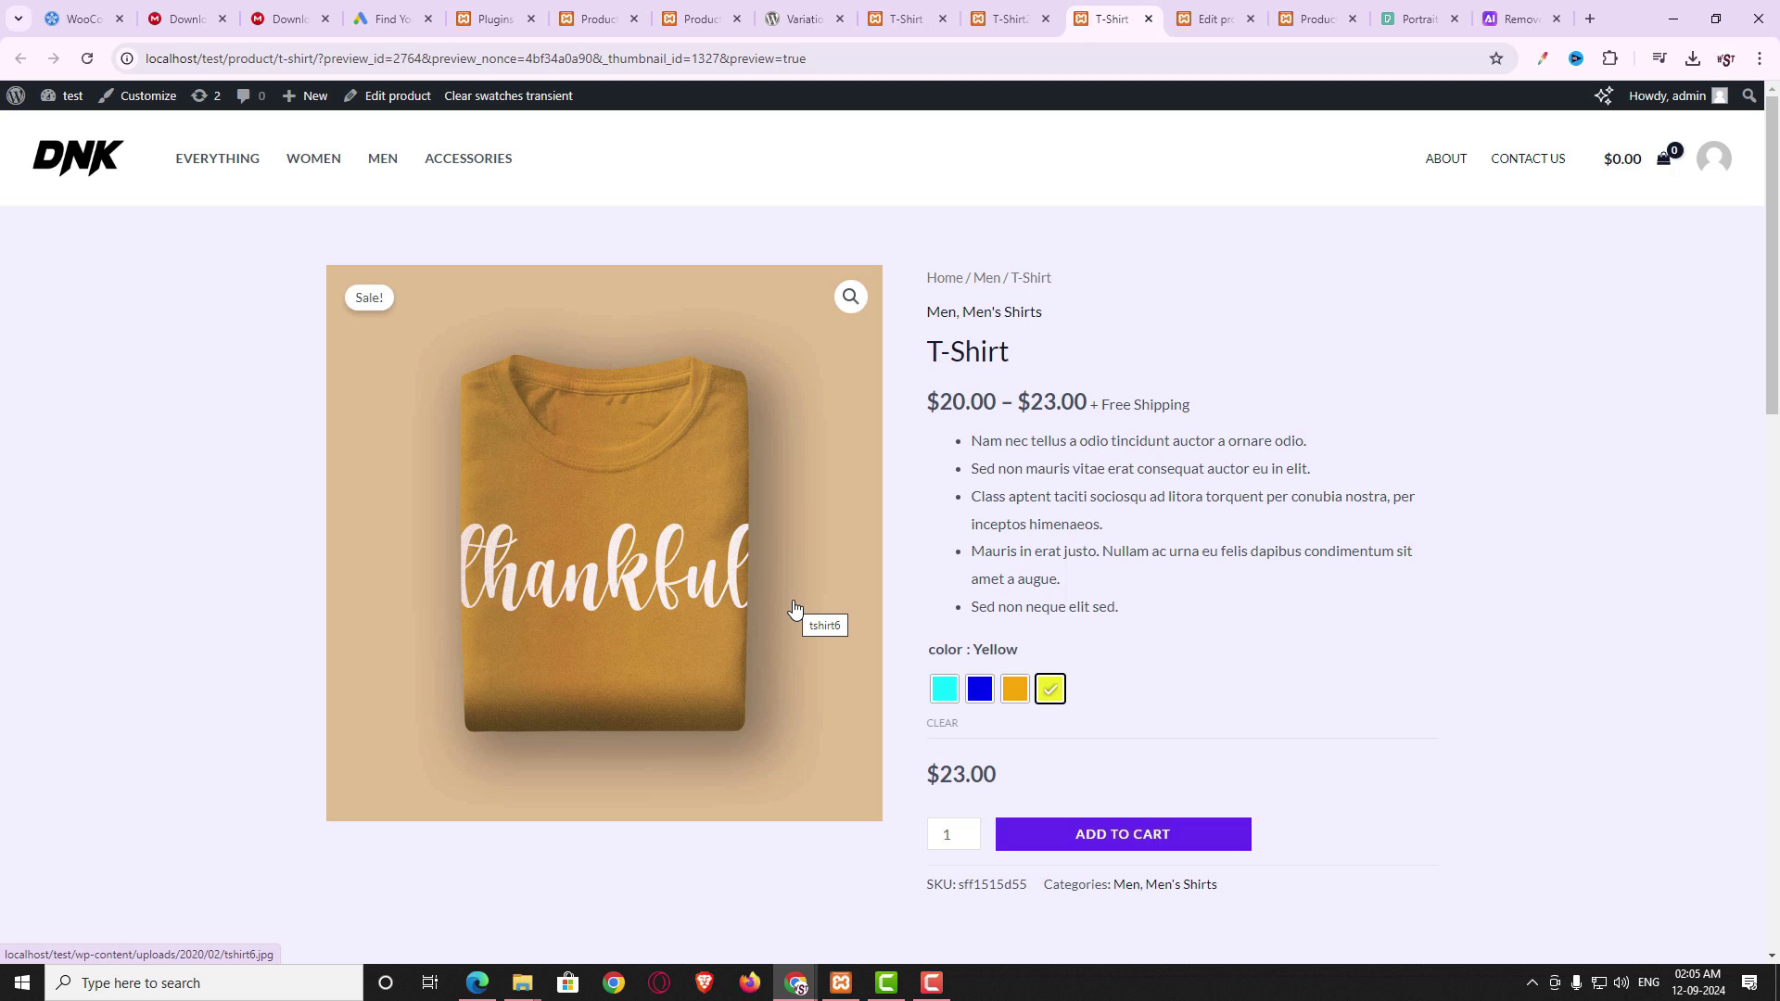
- Review the Variation Swatches plugin page and the color dropdown options on the test1 site's T-Shirt product page
{"action": "left_click", "coordinate": [799, 18]}
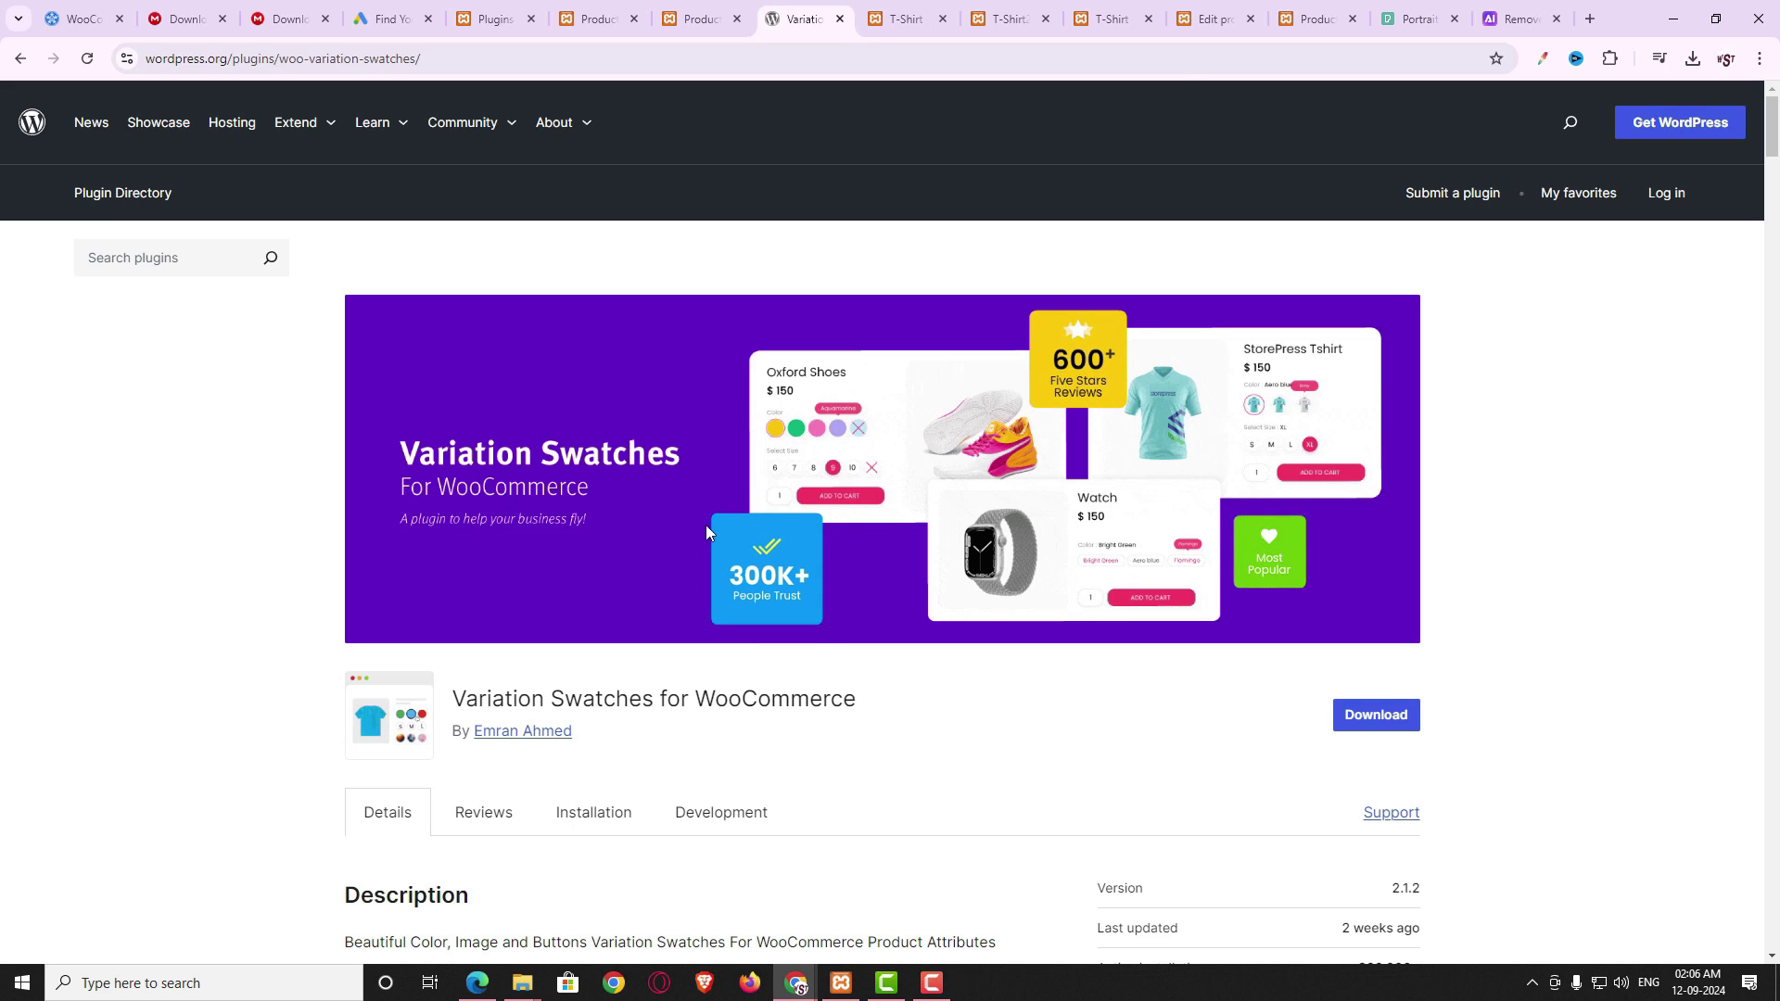
{"action": "left_click", "coordinate": [914, 23]}
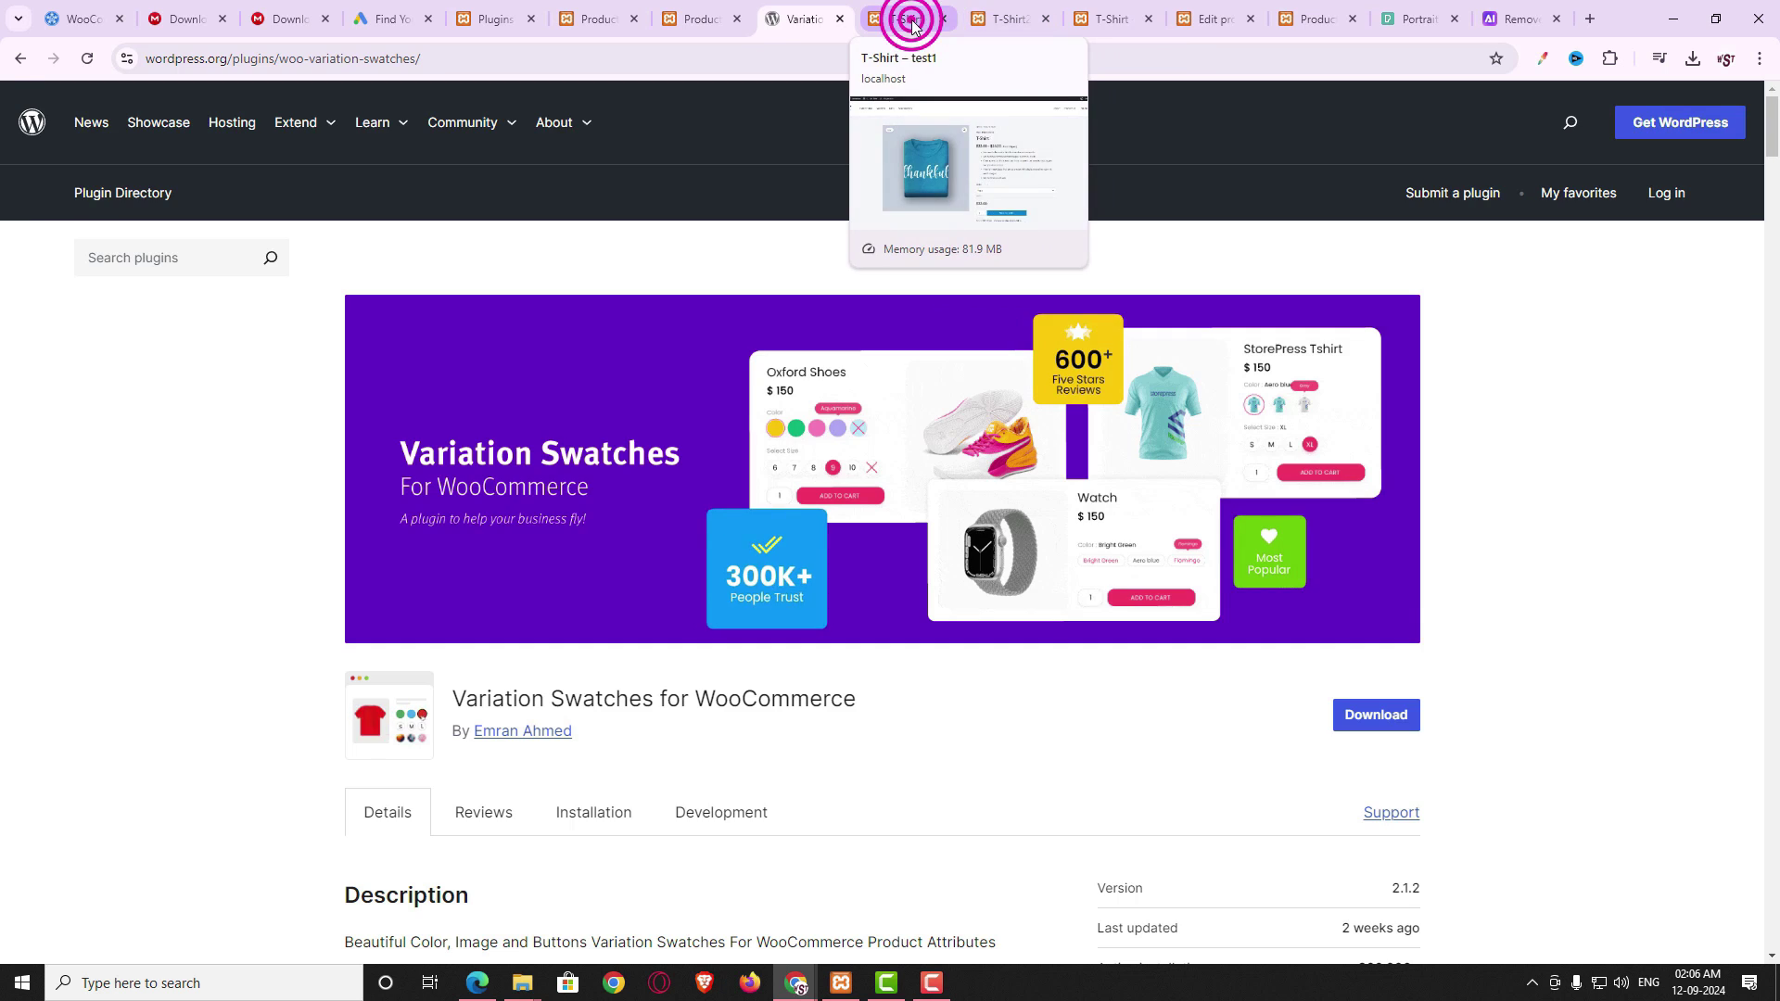
{"action": "scroll", "coordinate": [1177, 464], "scroll_direction": "down", "scroll_amount": 2}
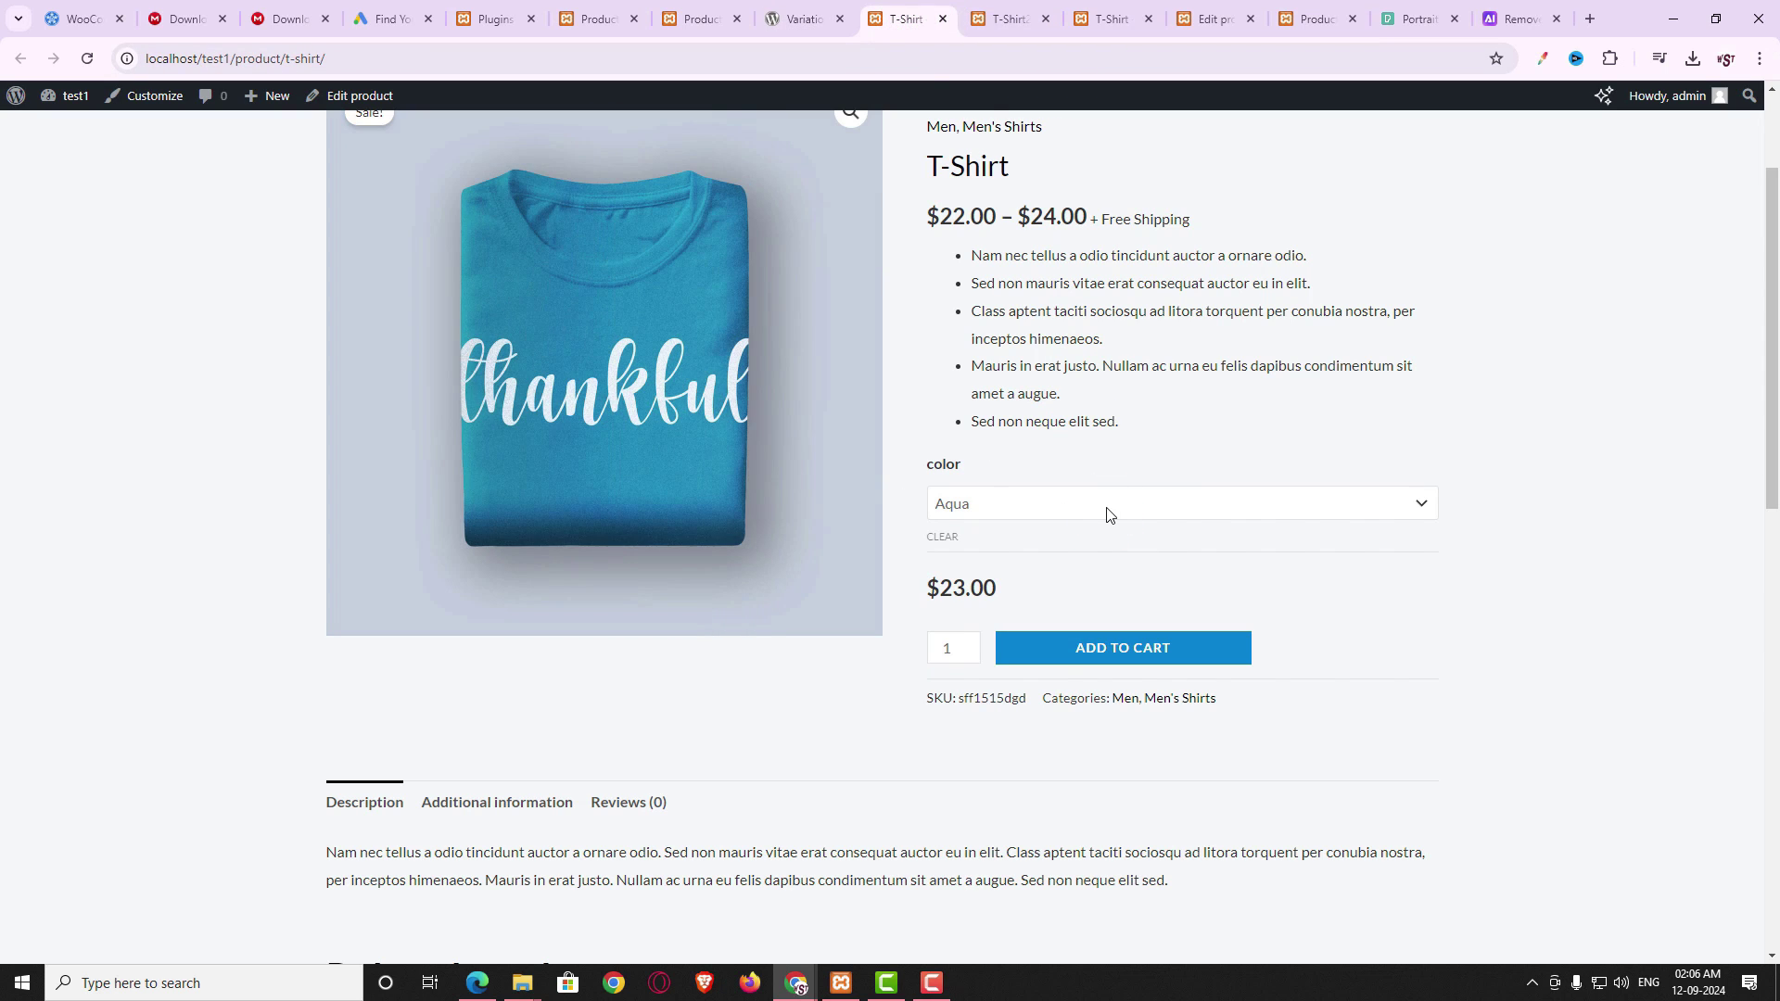
{"action": "left_click", "coordinate": [1110, 515]}
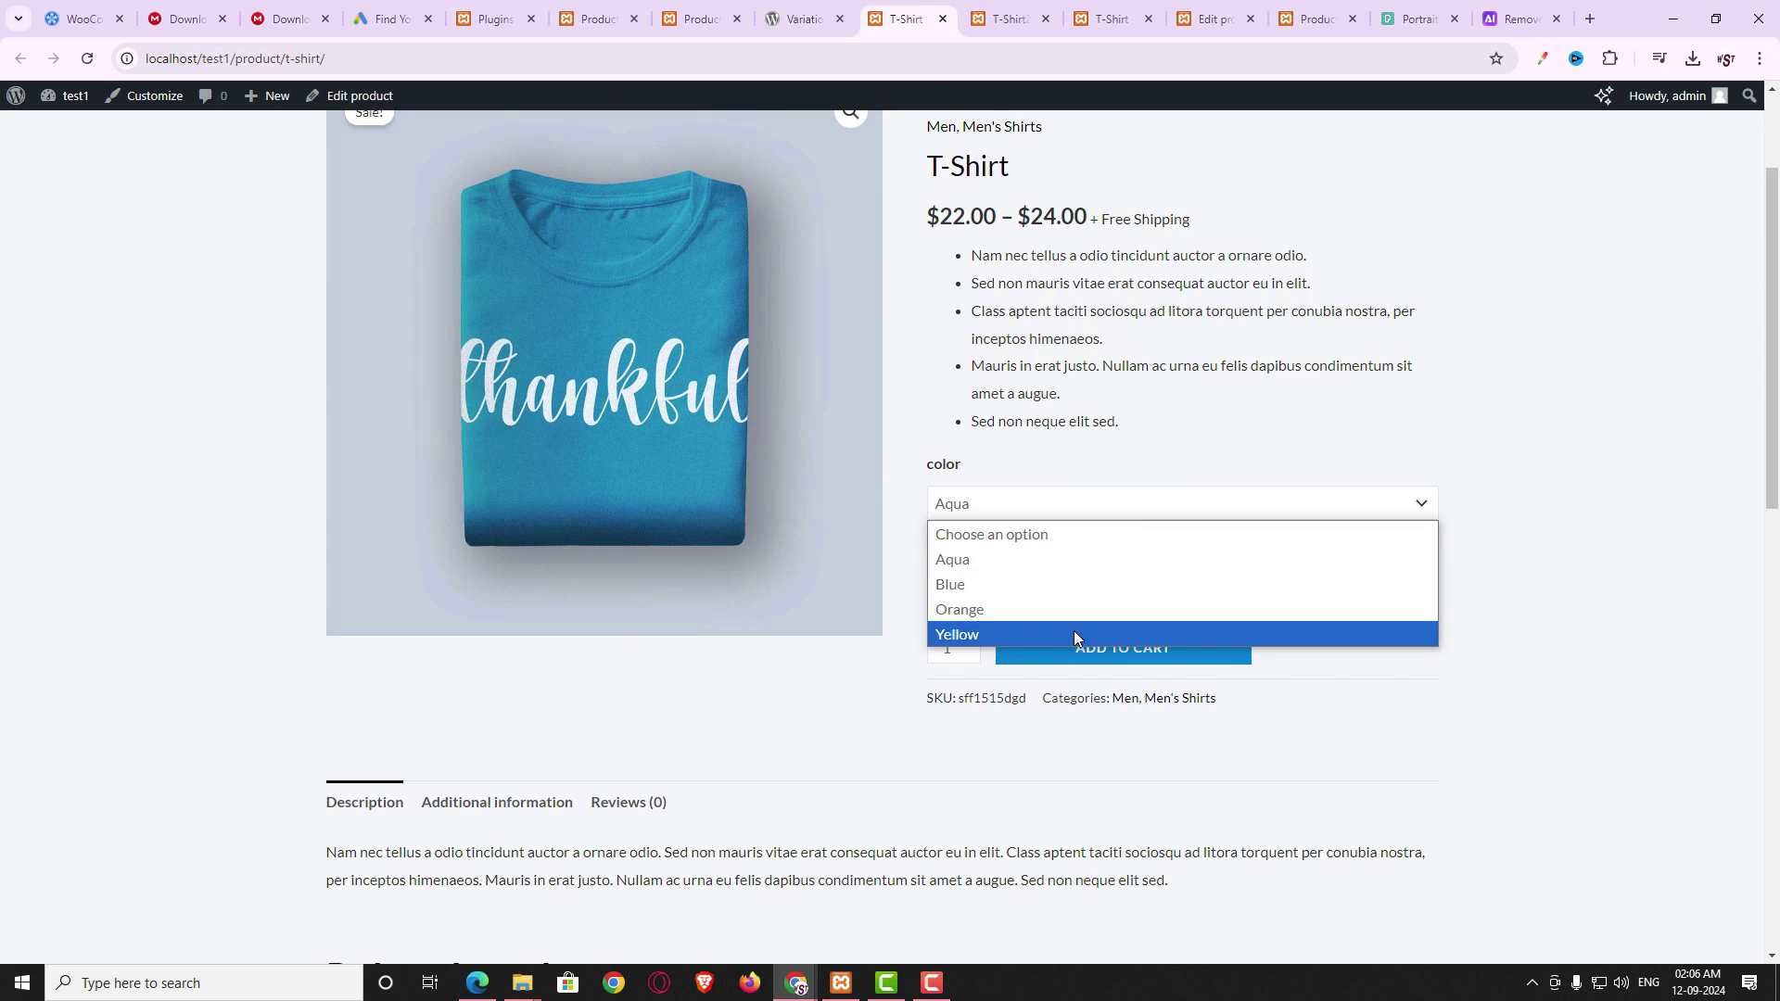
{"action": "scroll", "coordinate": [1280, 526], "scroll_direction": "up", "scroll_amount": 2}
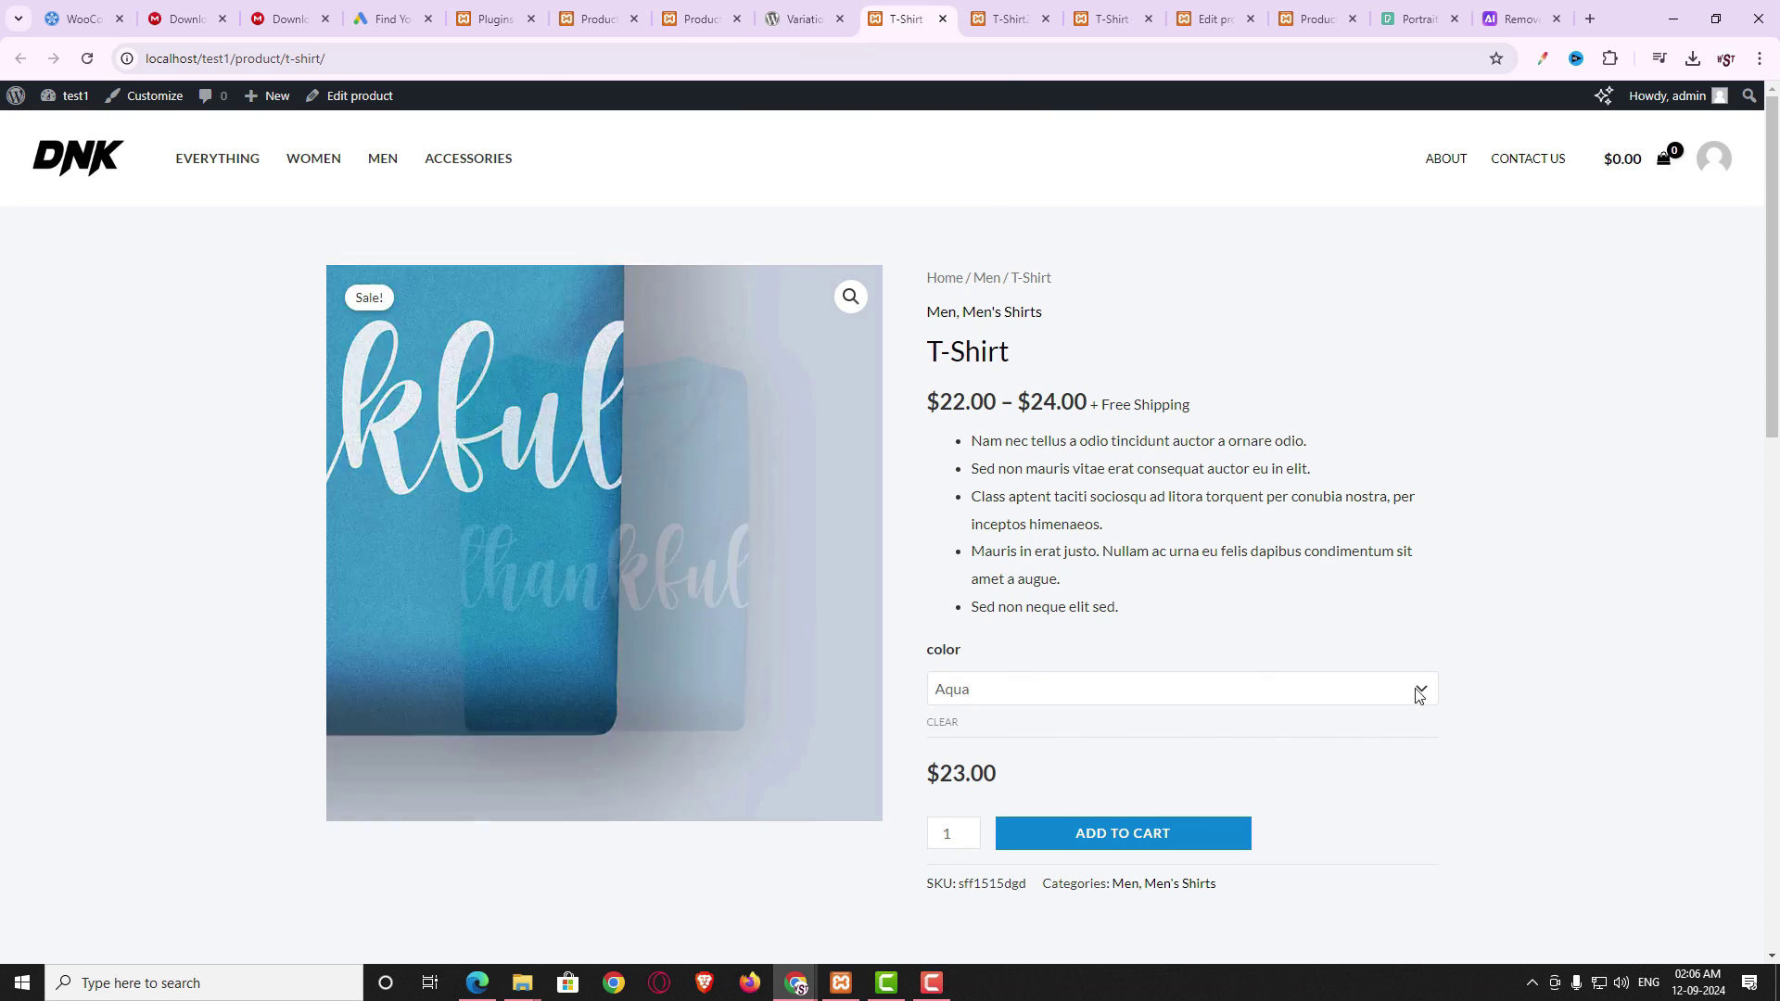
- Preview the Aqua swatch on the test site's T-Shirt, and the Green, Pink and size 34 swatches on T-Shirt2
{"action": "left_click", "coordinate": [1106, 28]}
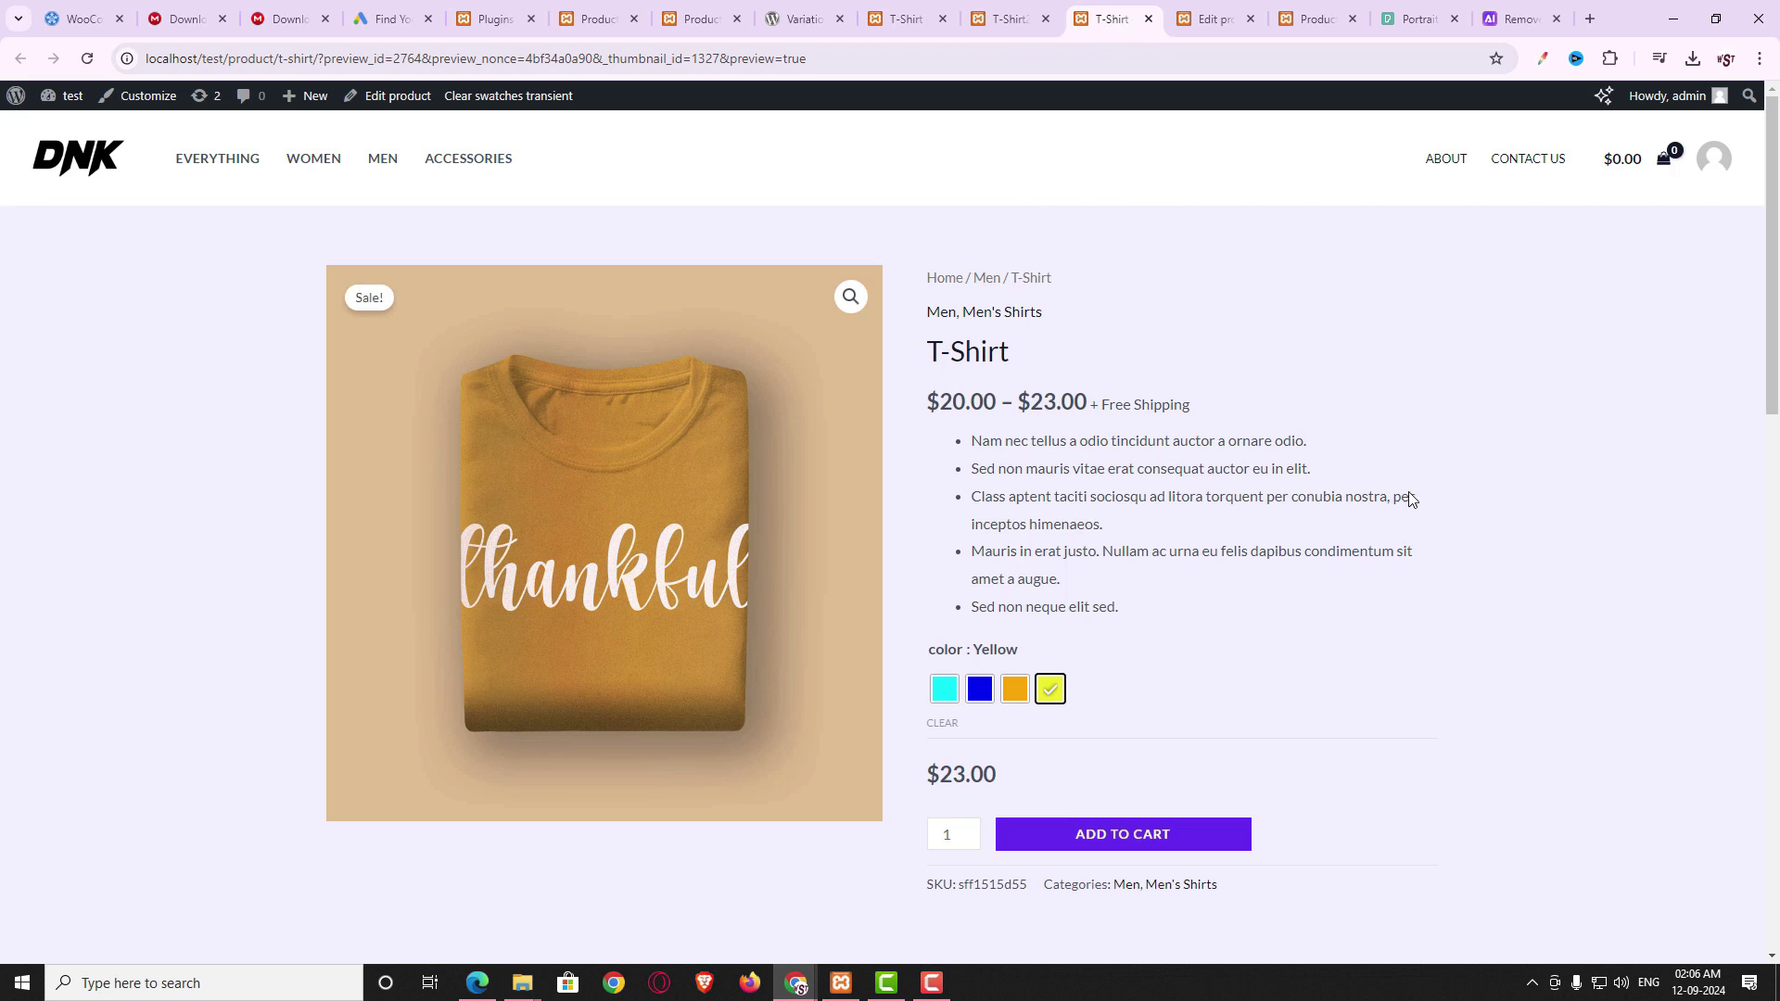
{"action": "left_click", "coordinate": [943, 691]}
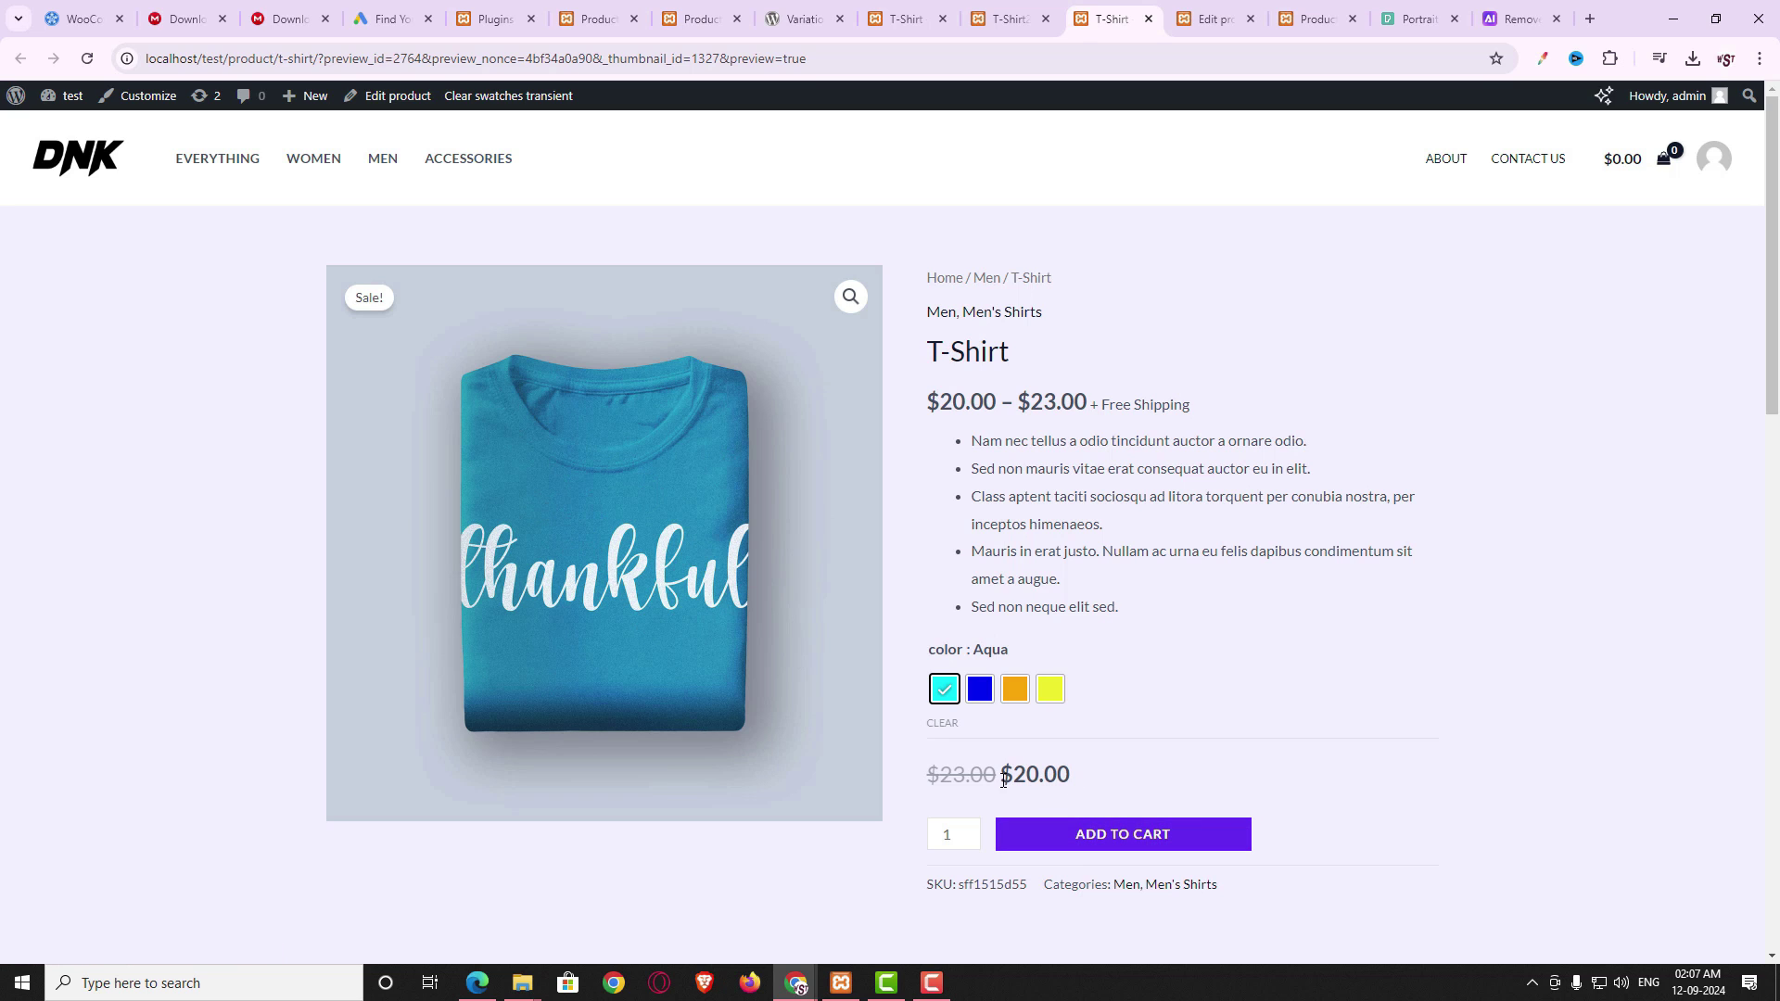
{"action": "left_click", "coordinate": [1009, 19]}
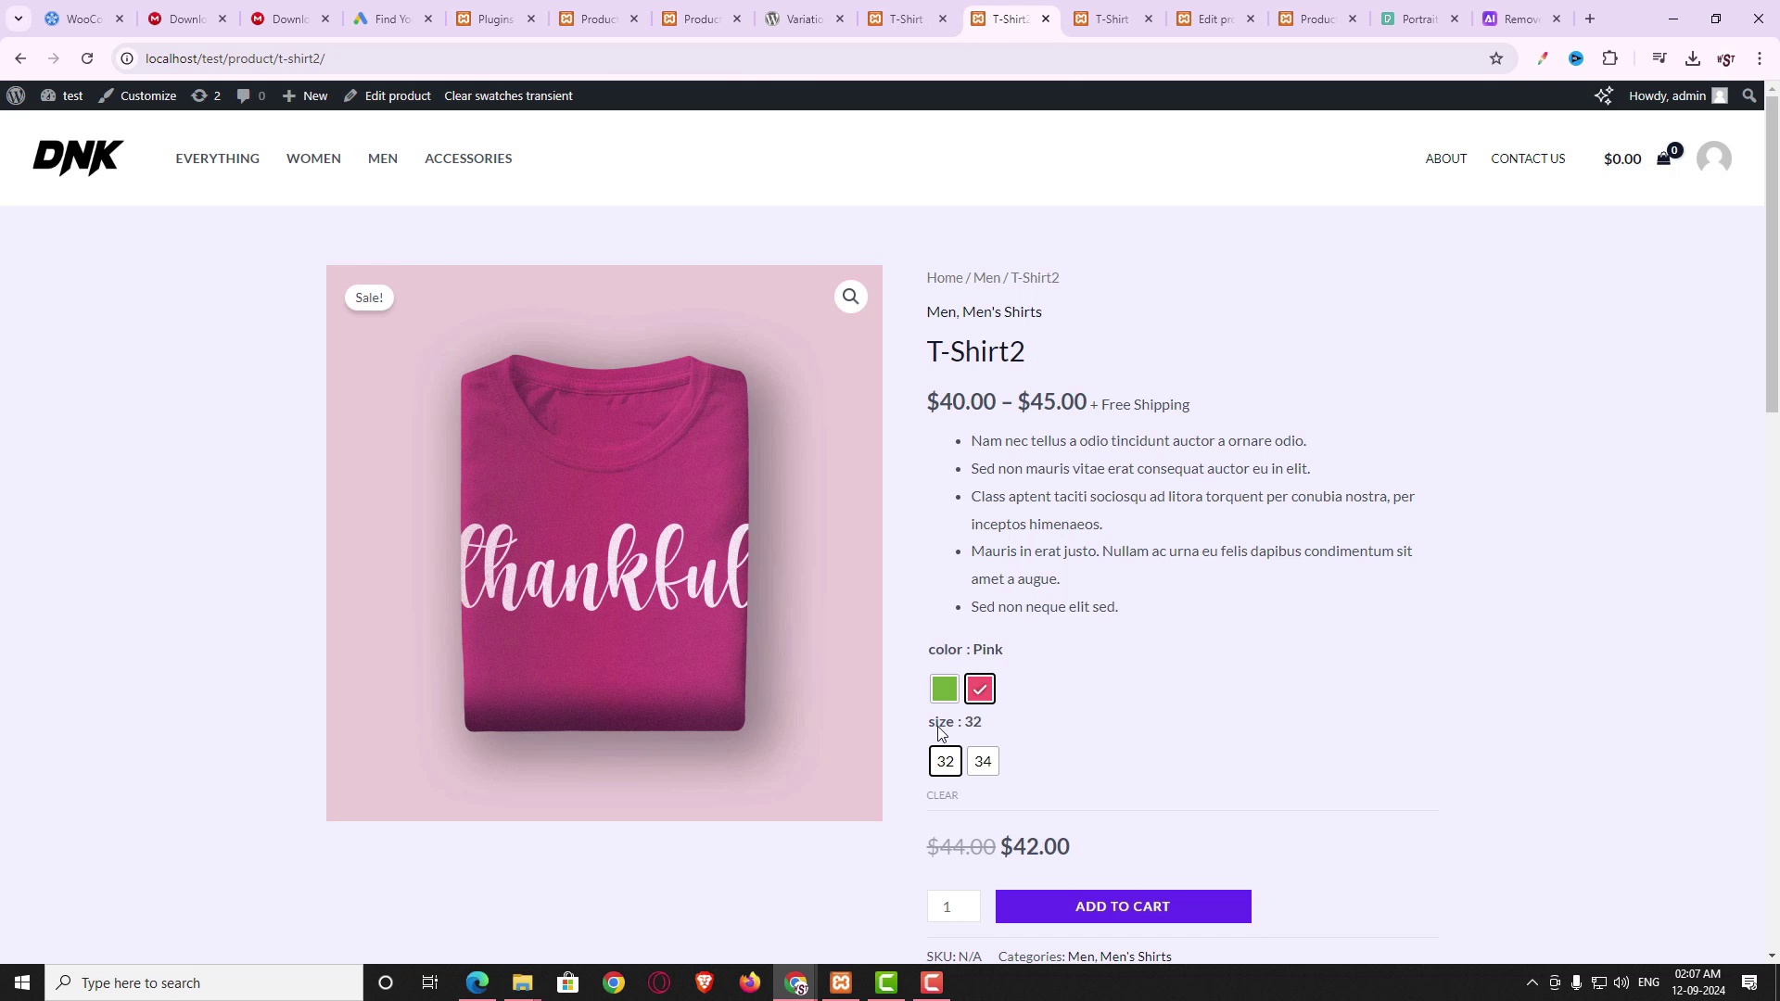
{"action": "left_click", "coordinate": [944, 689]}
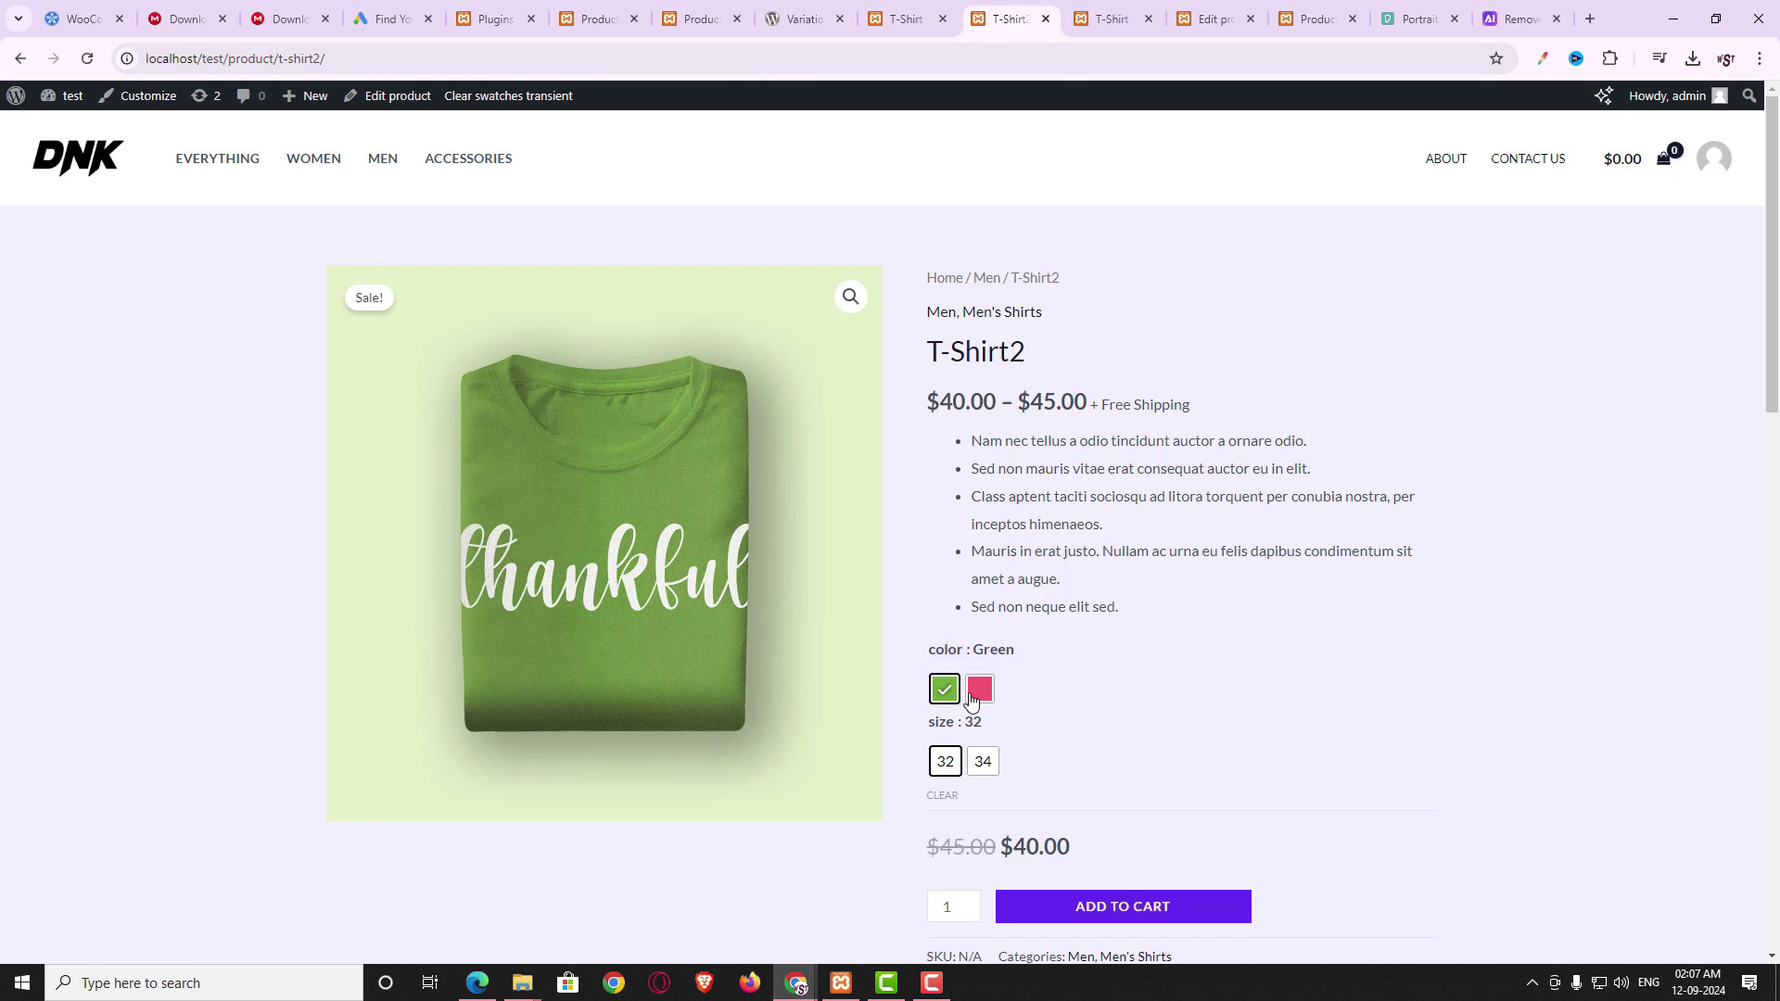
{"action": "left_click", "coordinate": [979, 689]}
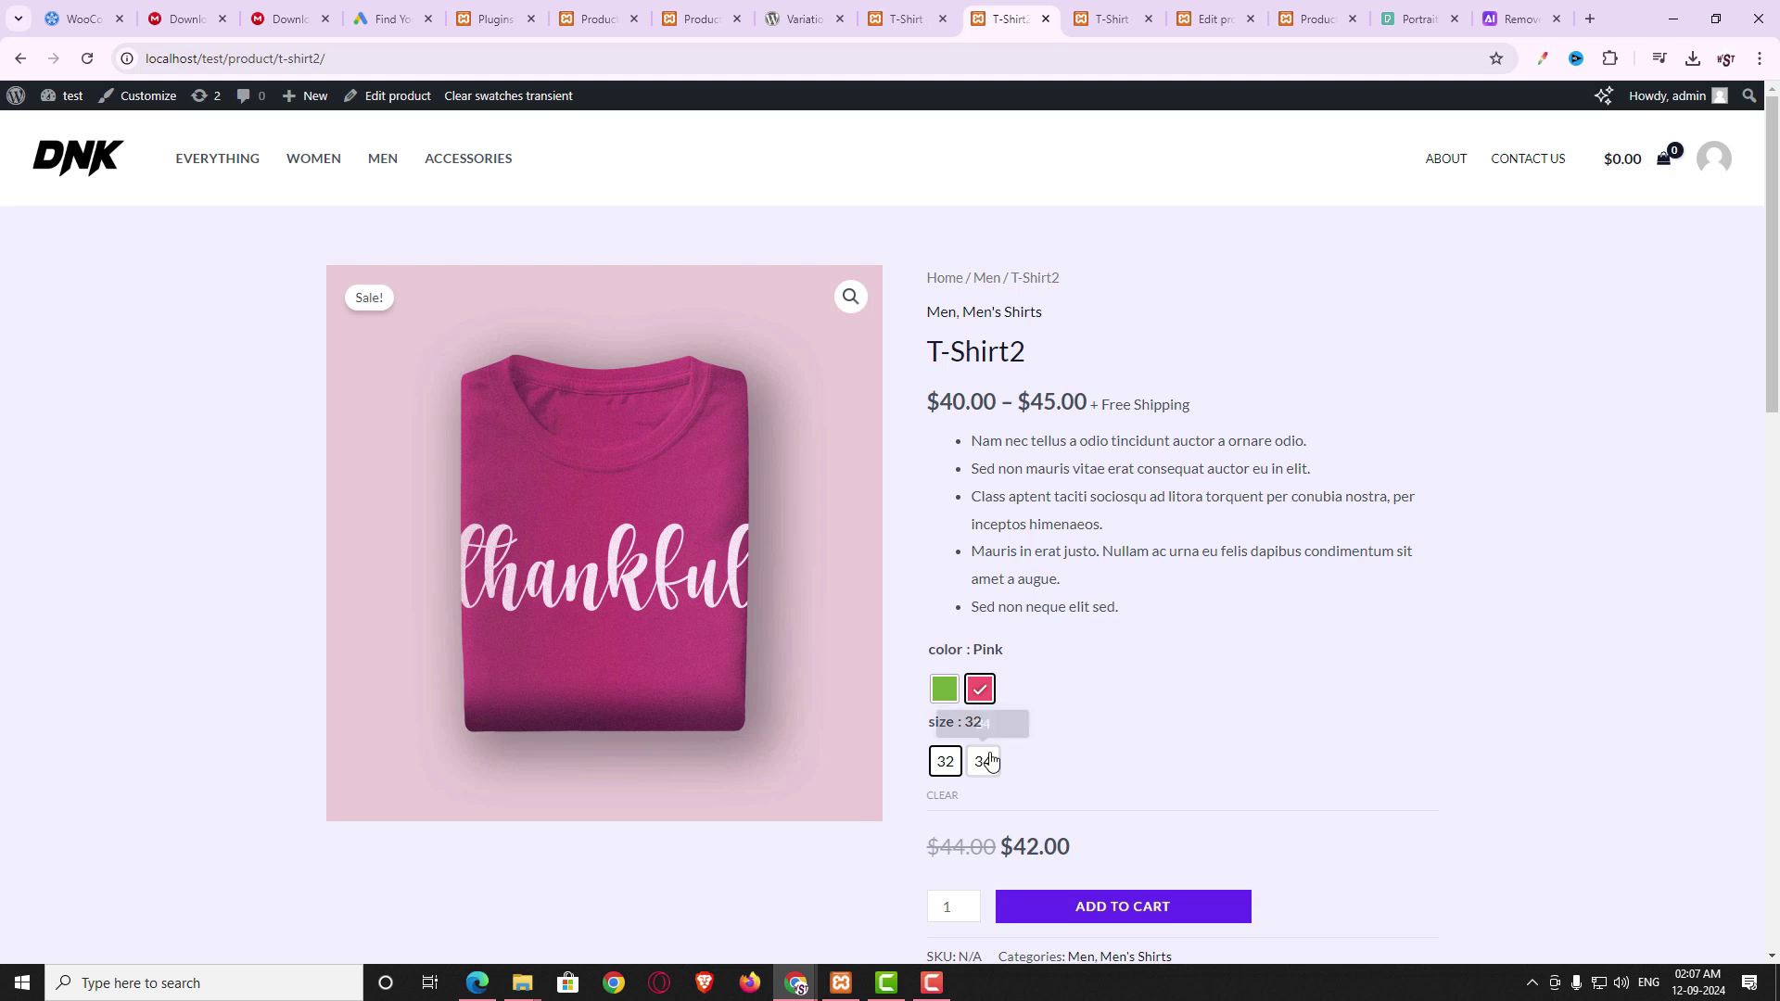
{"action": "left_click", "coordinate": [946, 691]}
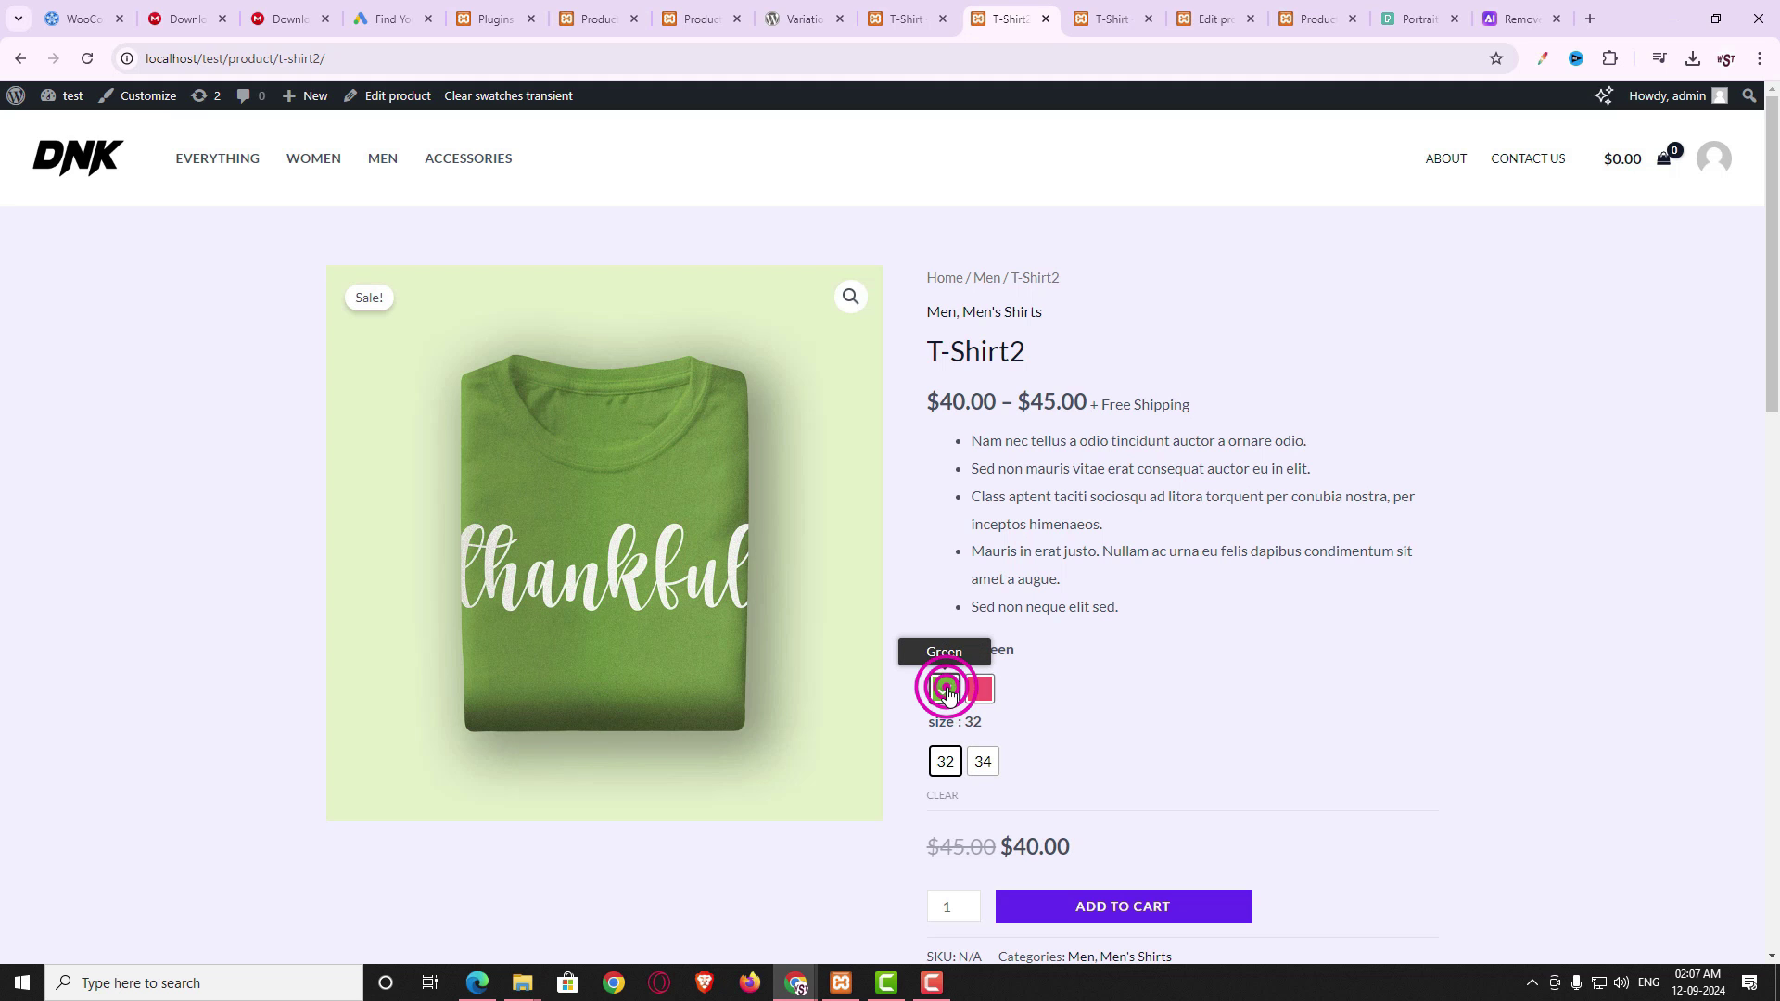
{"action": "left_click", "coordinate": [979, 689]}
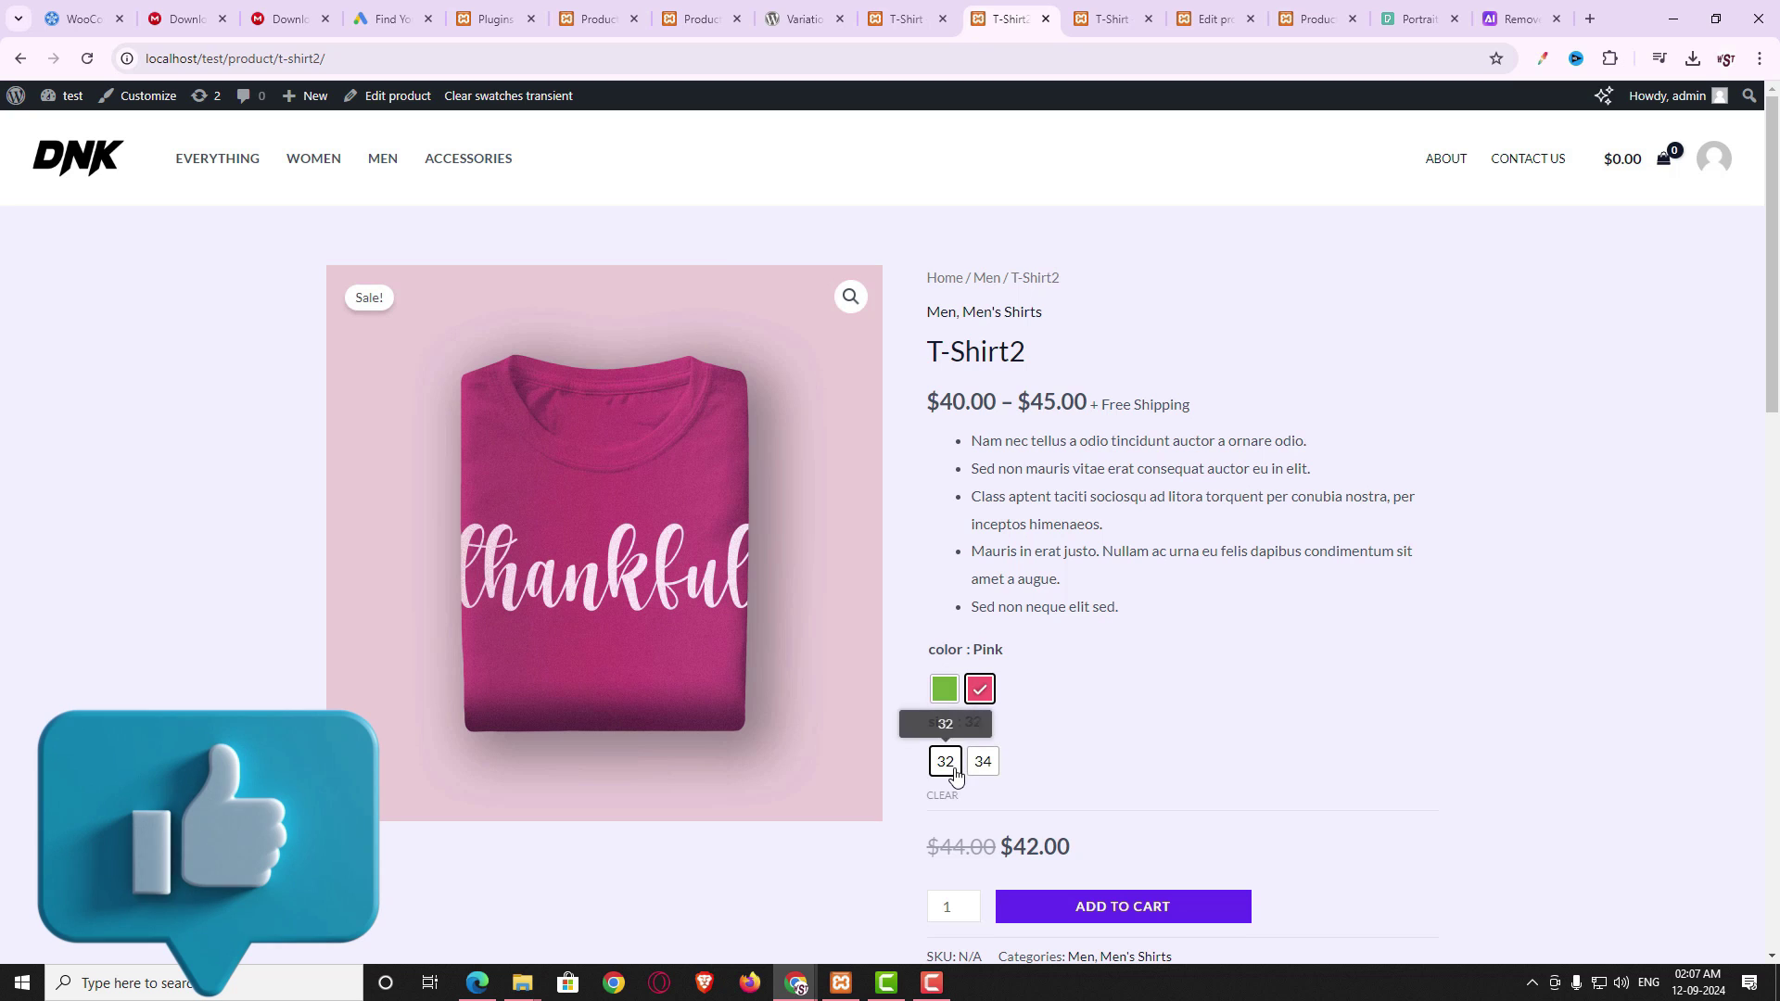
{"action": "left_click", "coordinate": [980, 764]}
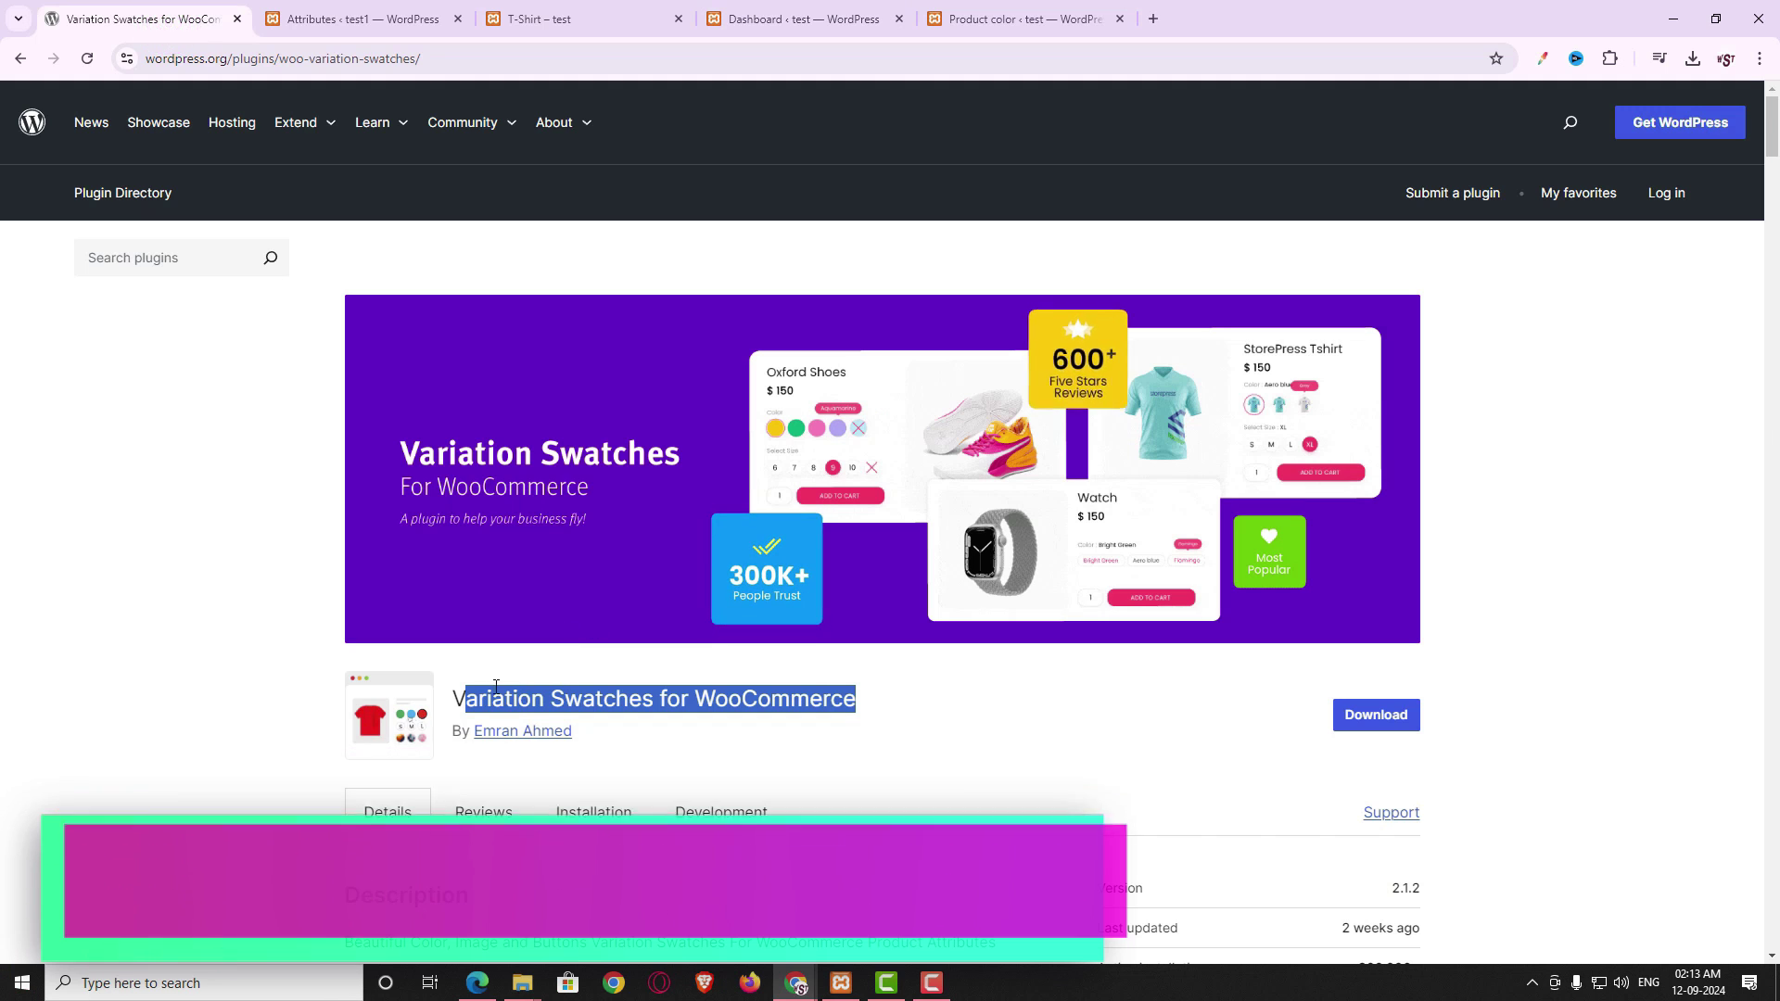
- Copy the plugin's name from its WordPress.org page and search for "Variation Swatches for WooCommerce" among new plugins on the test site
{"action": "triple_click", "coordinate": [451, 701]}
{"action": "key", "text": "ctrl+c"}
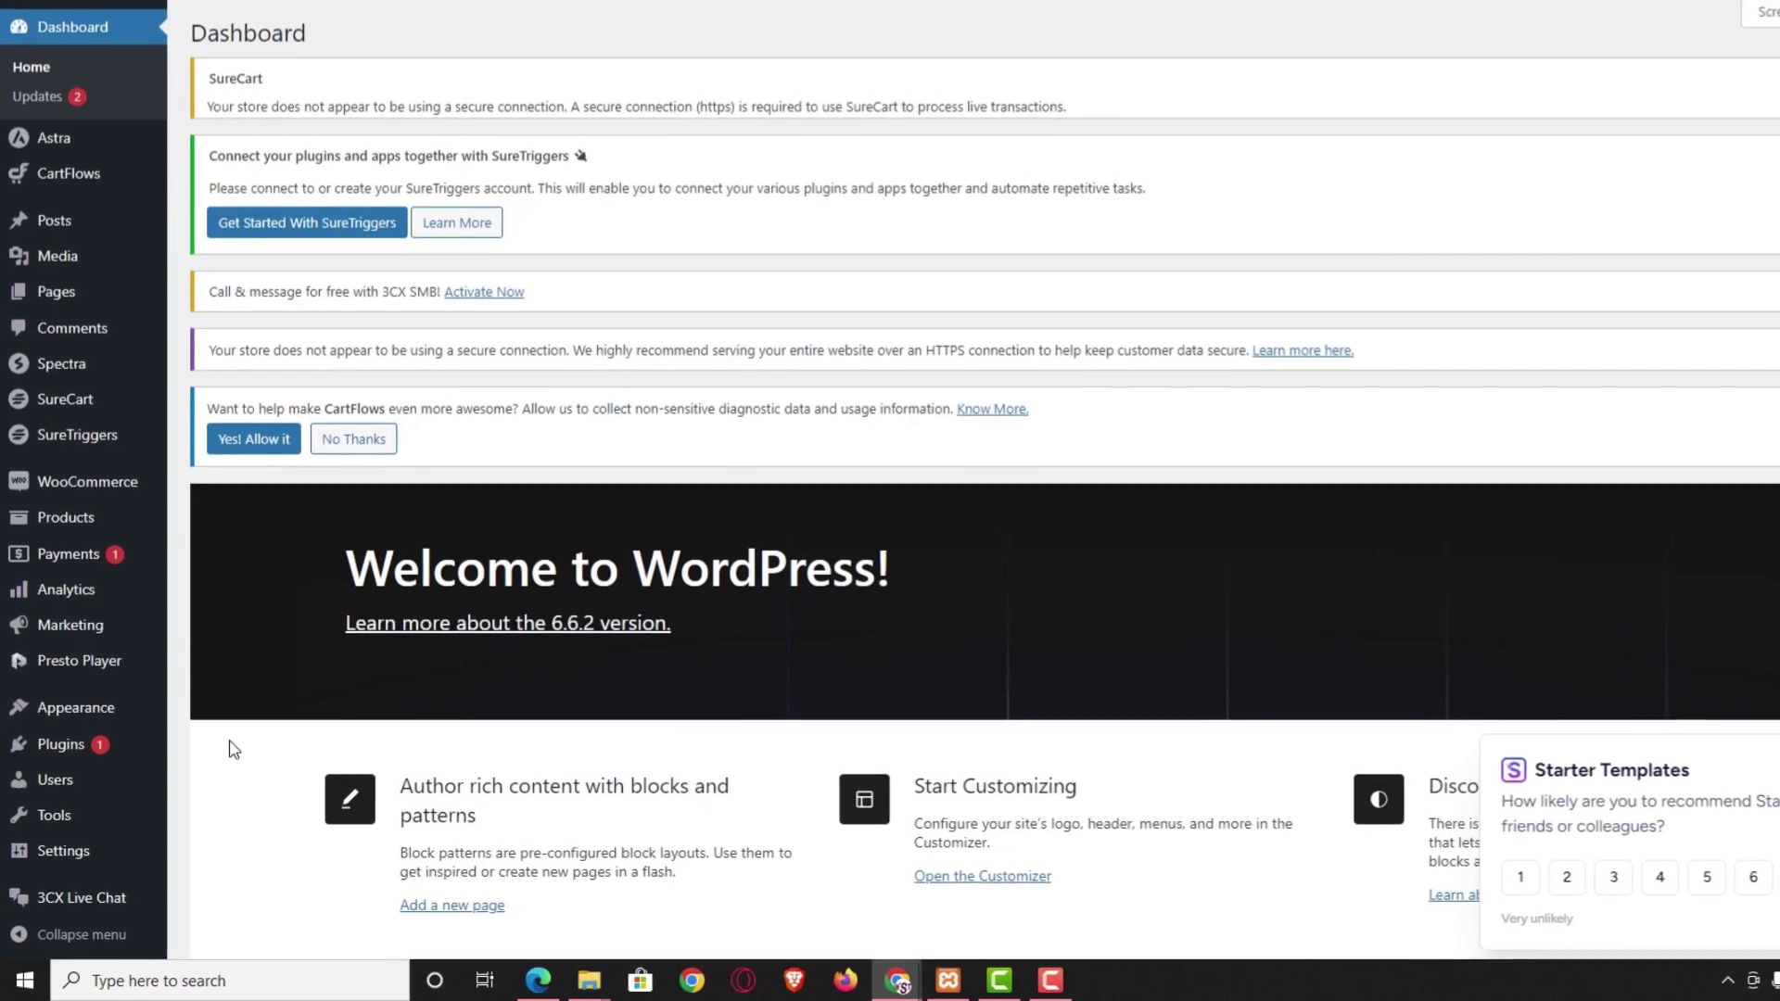
{"action": "mouse_move", "coordinate": [83, 739]}
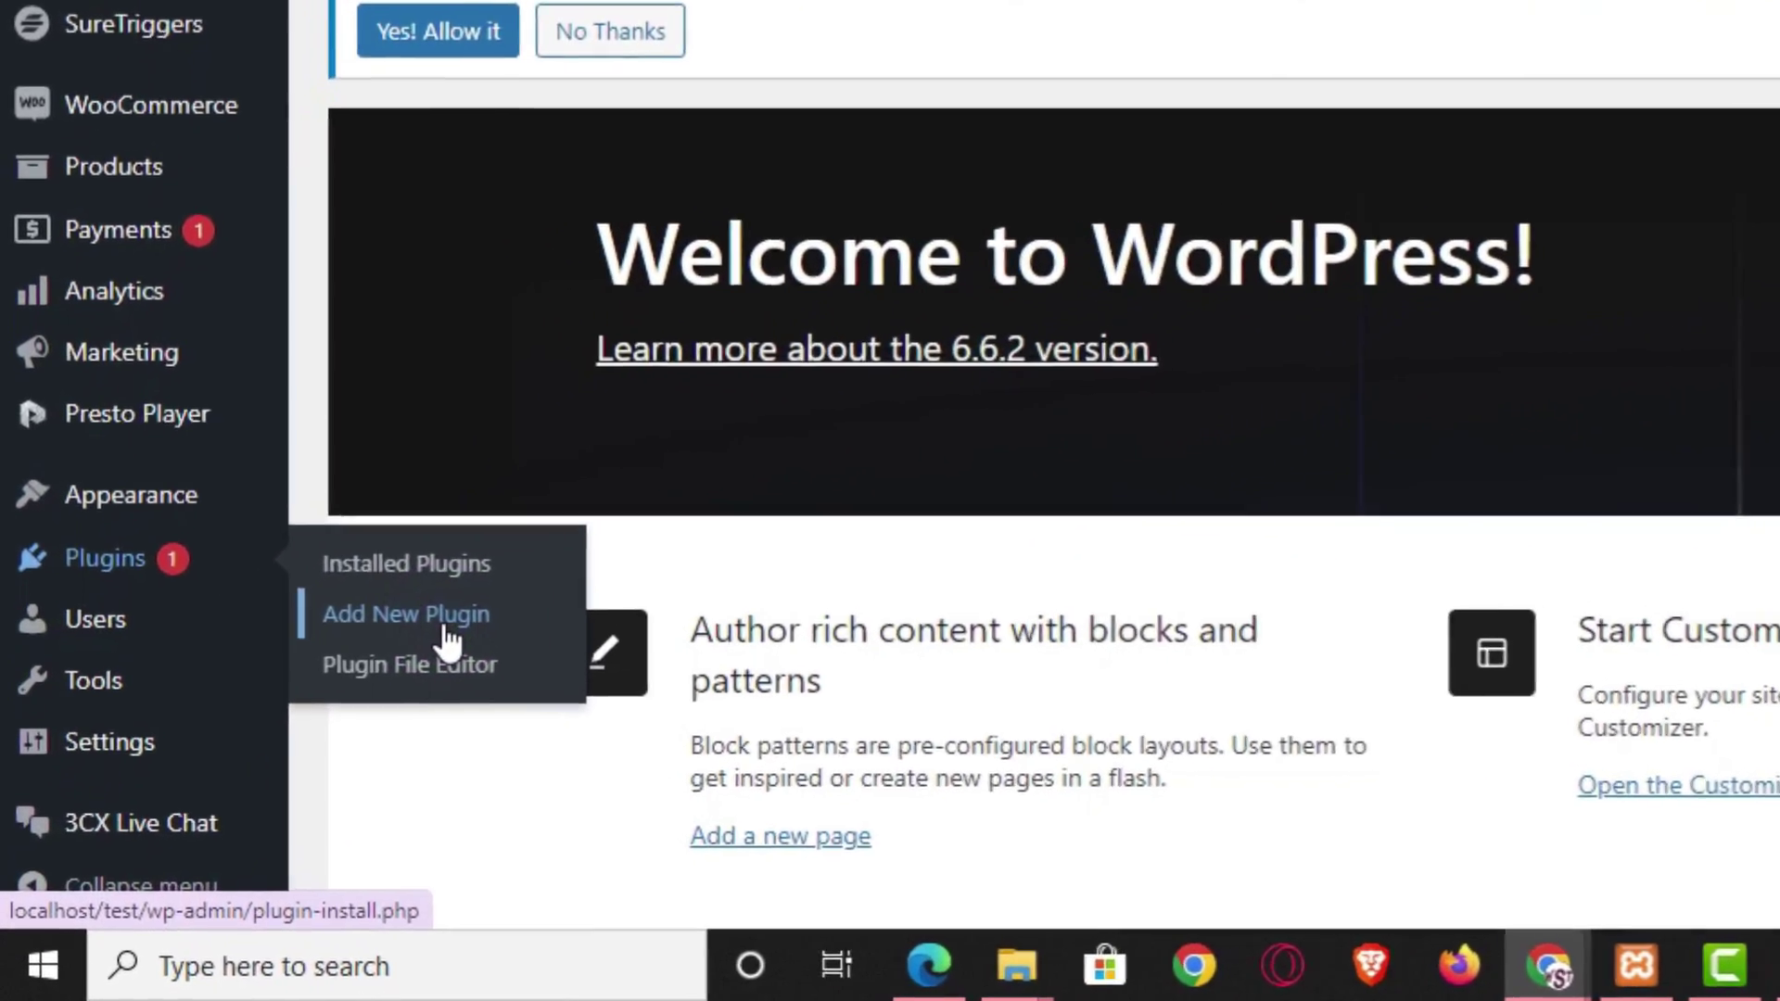
{"action": "left_click", "coordinate": [451, 614]}
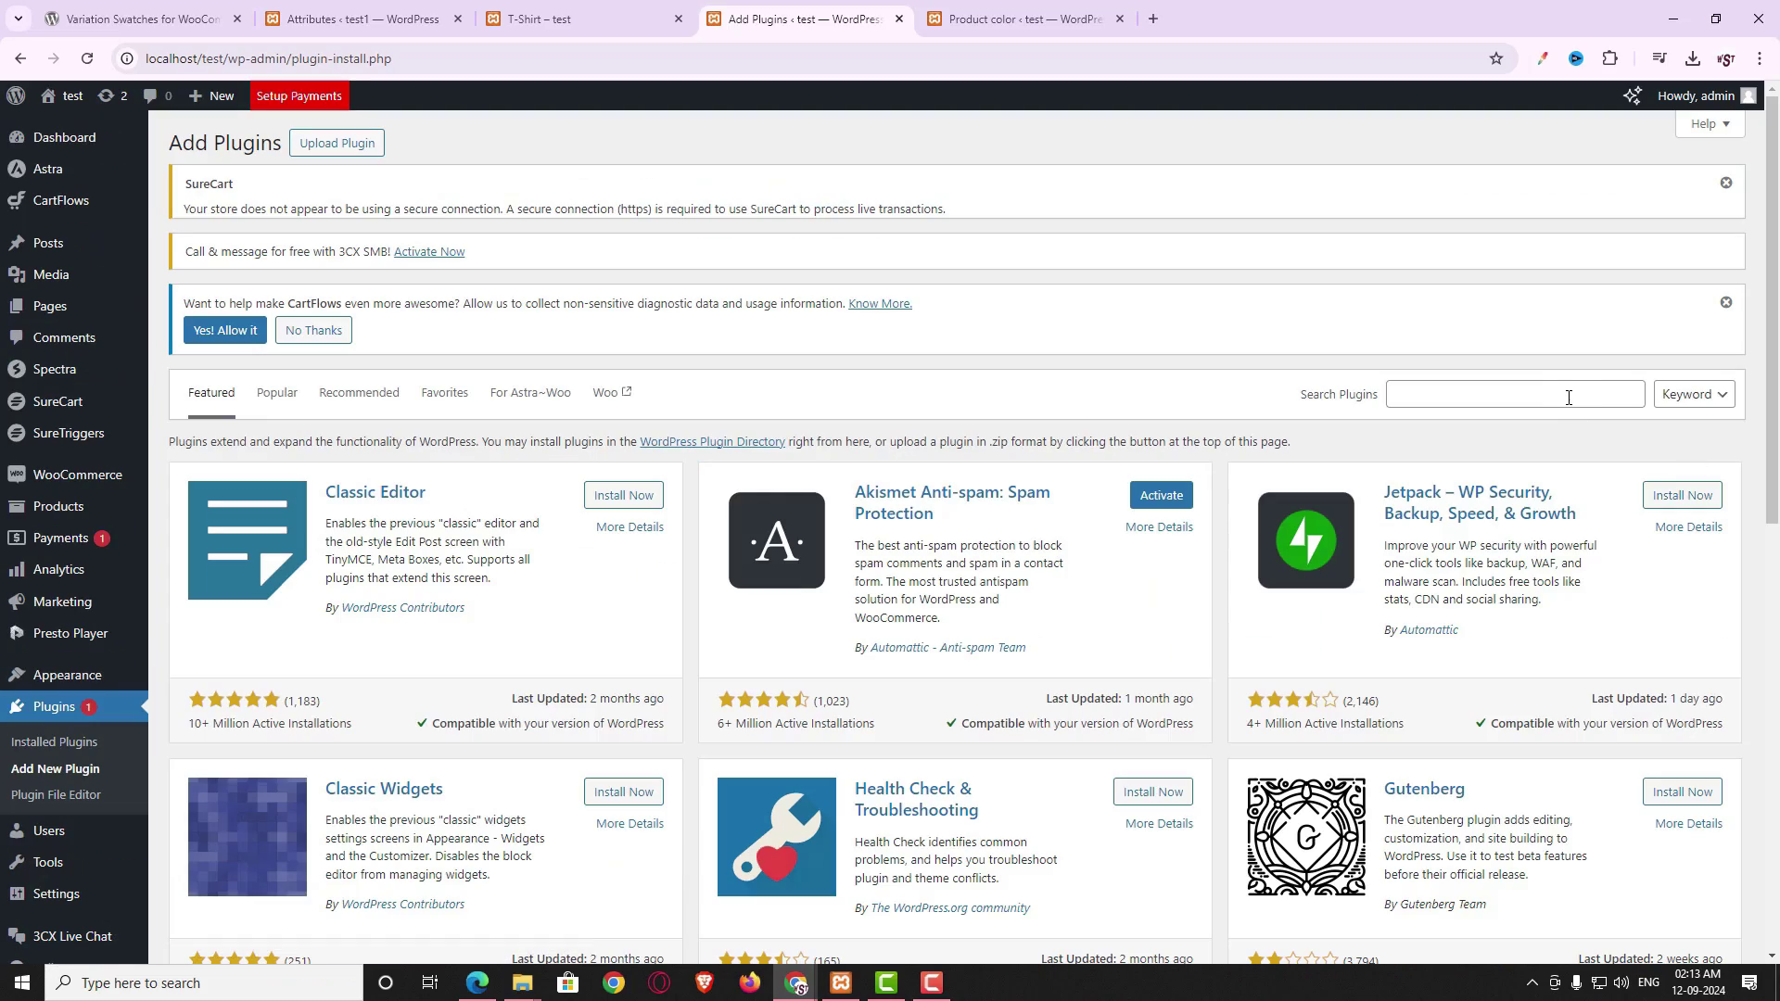
{"action": "left_click", "coordinate": [1570, 393]}
{"action": "key", "text": "ctrl+v"}
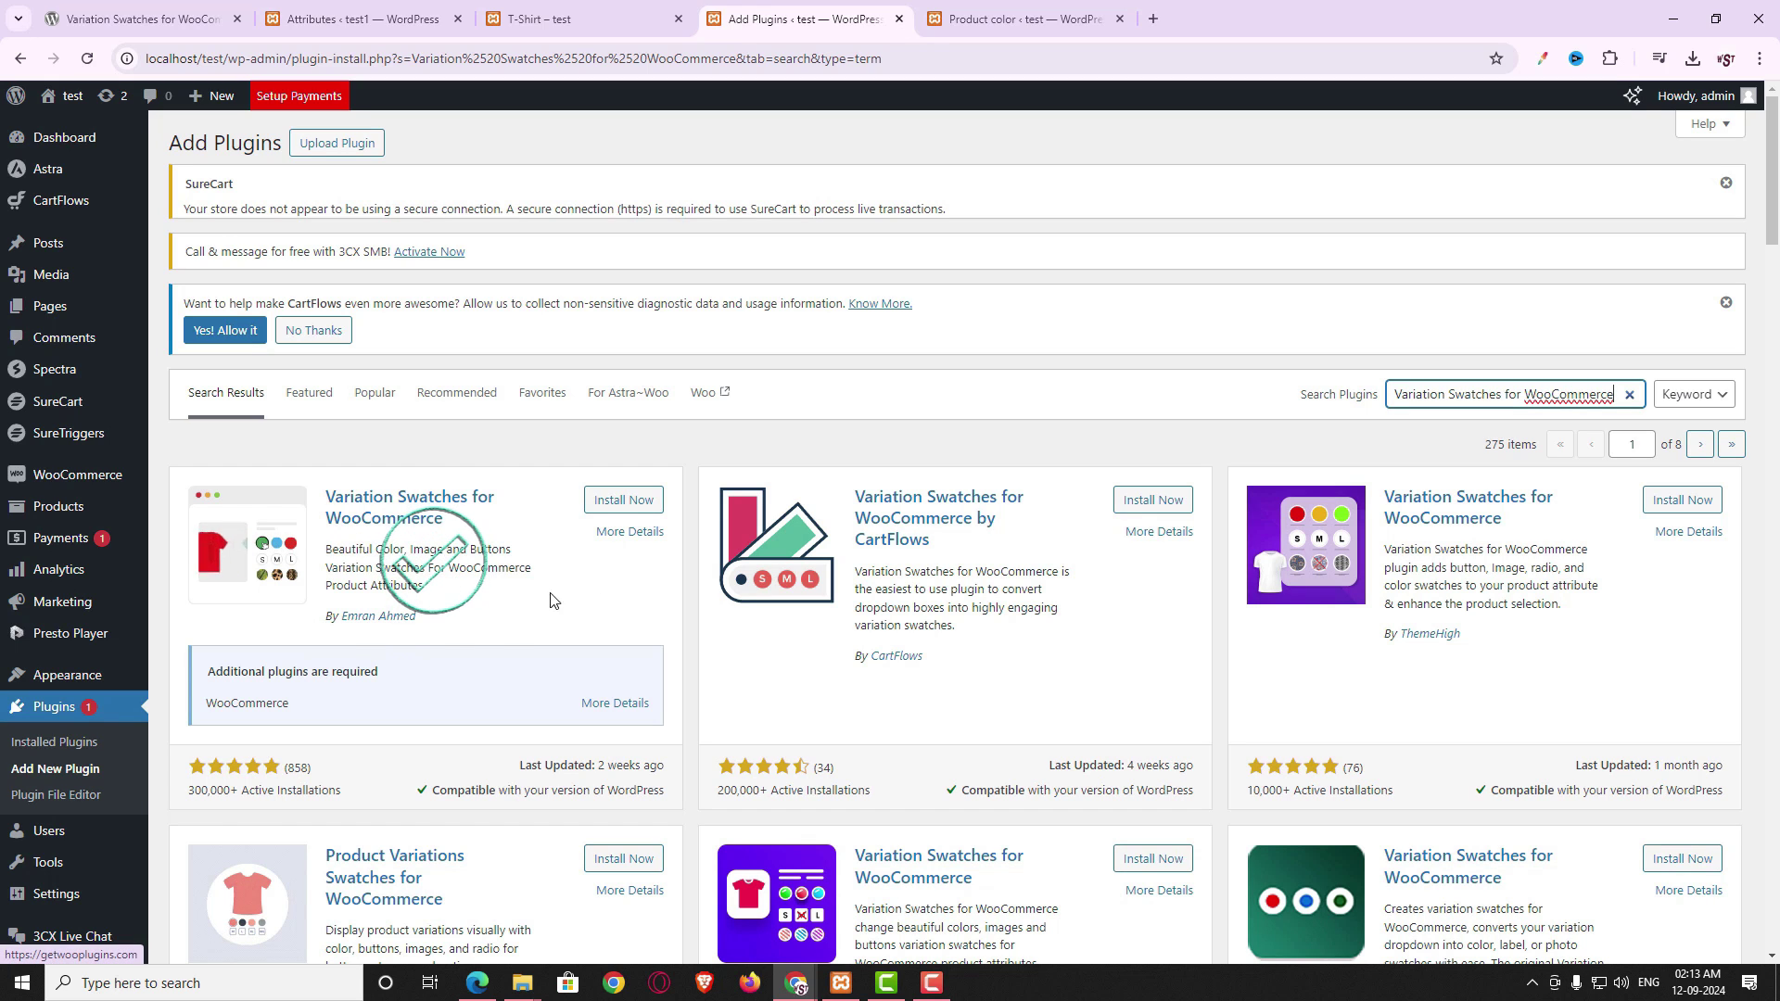
- Install and activate Variation Swatches for WooCommerce by Emran Ahmed, and locate it among the installed plugins
{"action": "left_click", "coordinate": [624, 501]}
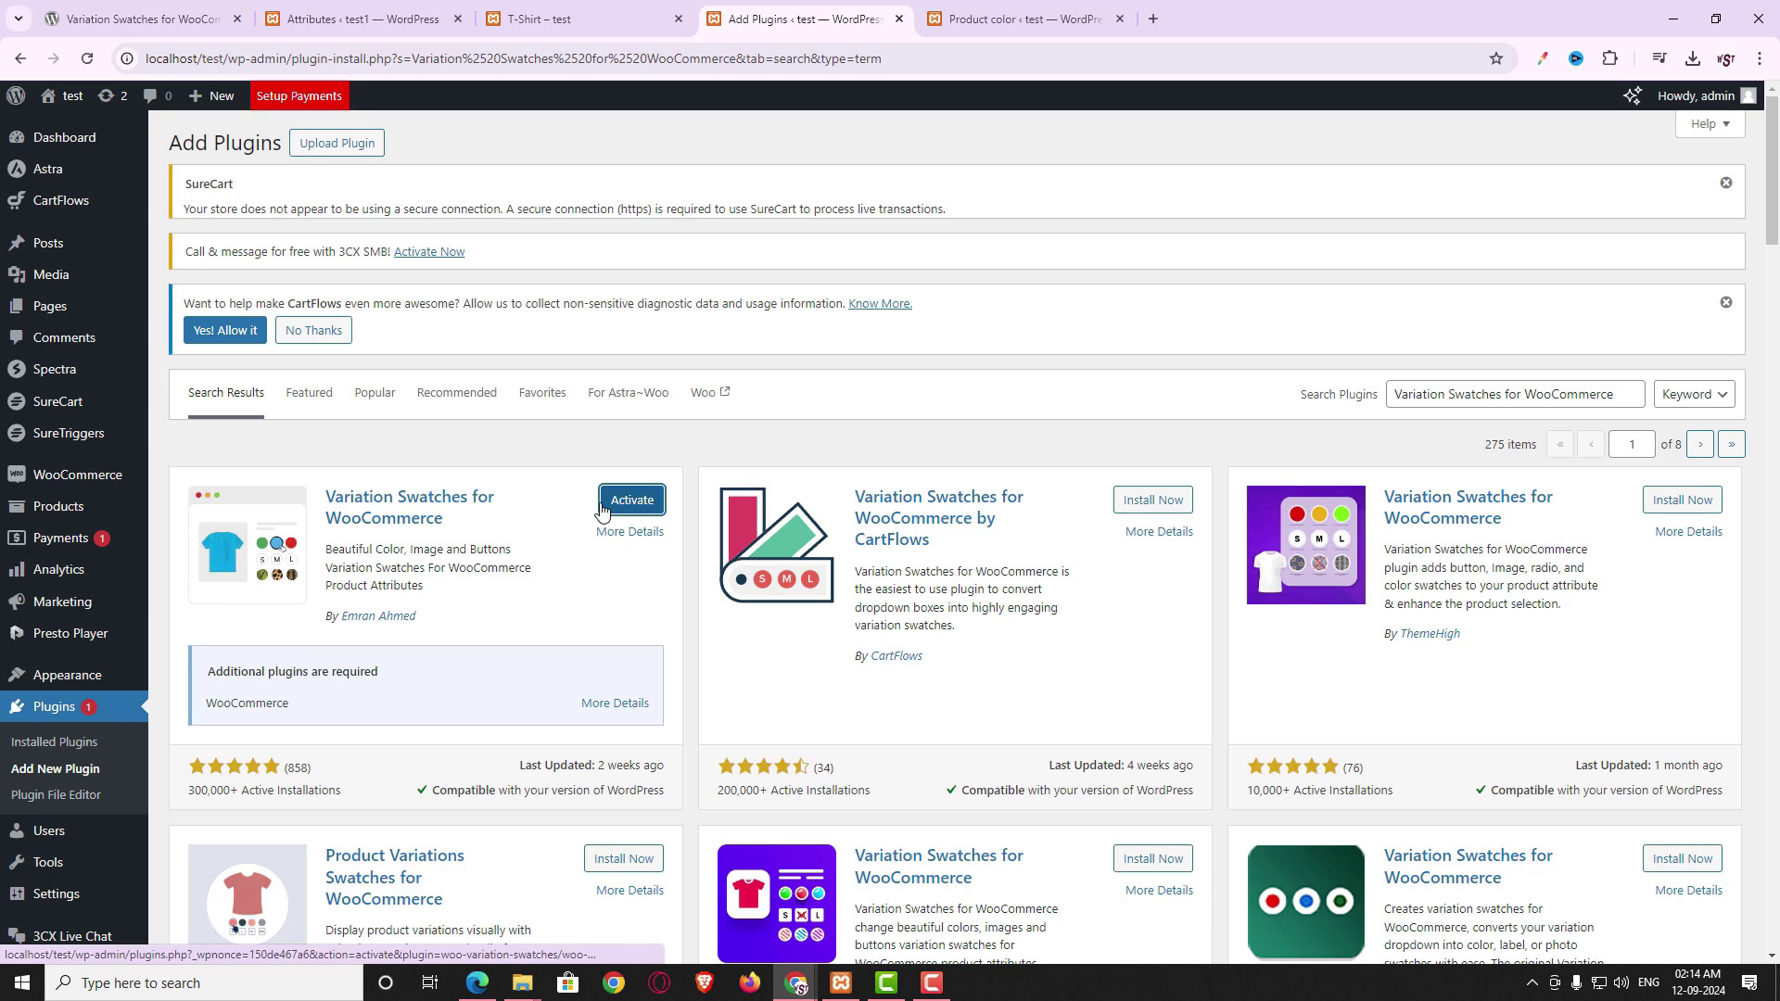
{"action": "left_click", "coordinate": [631, 506]}
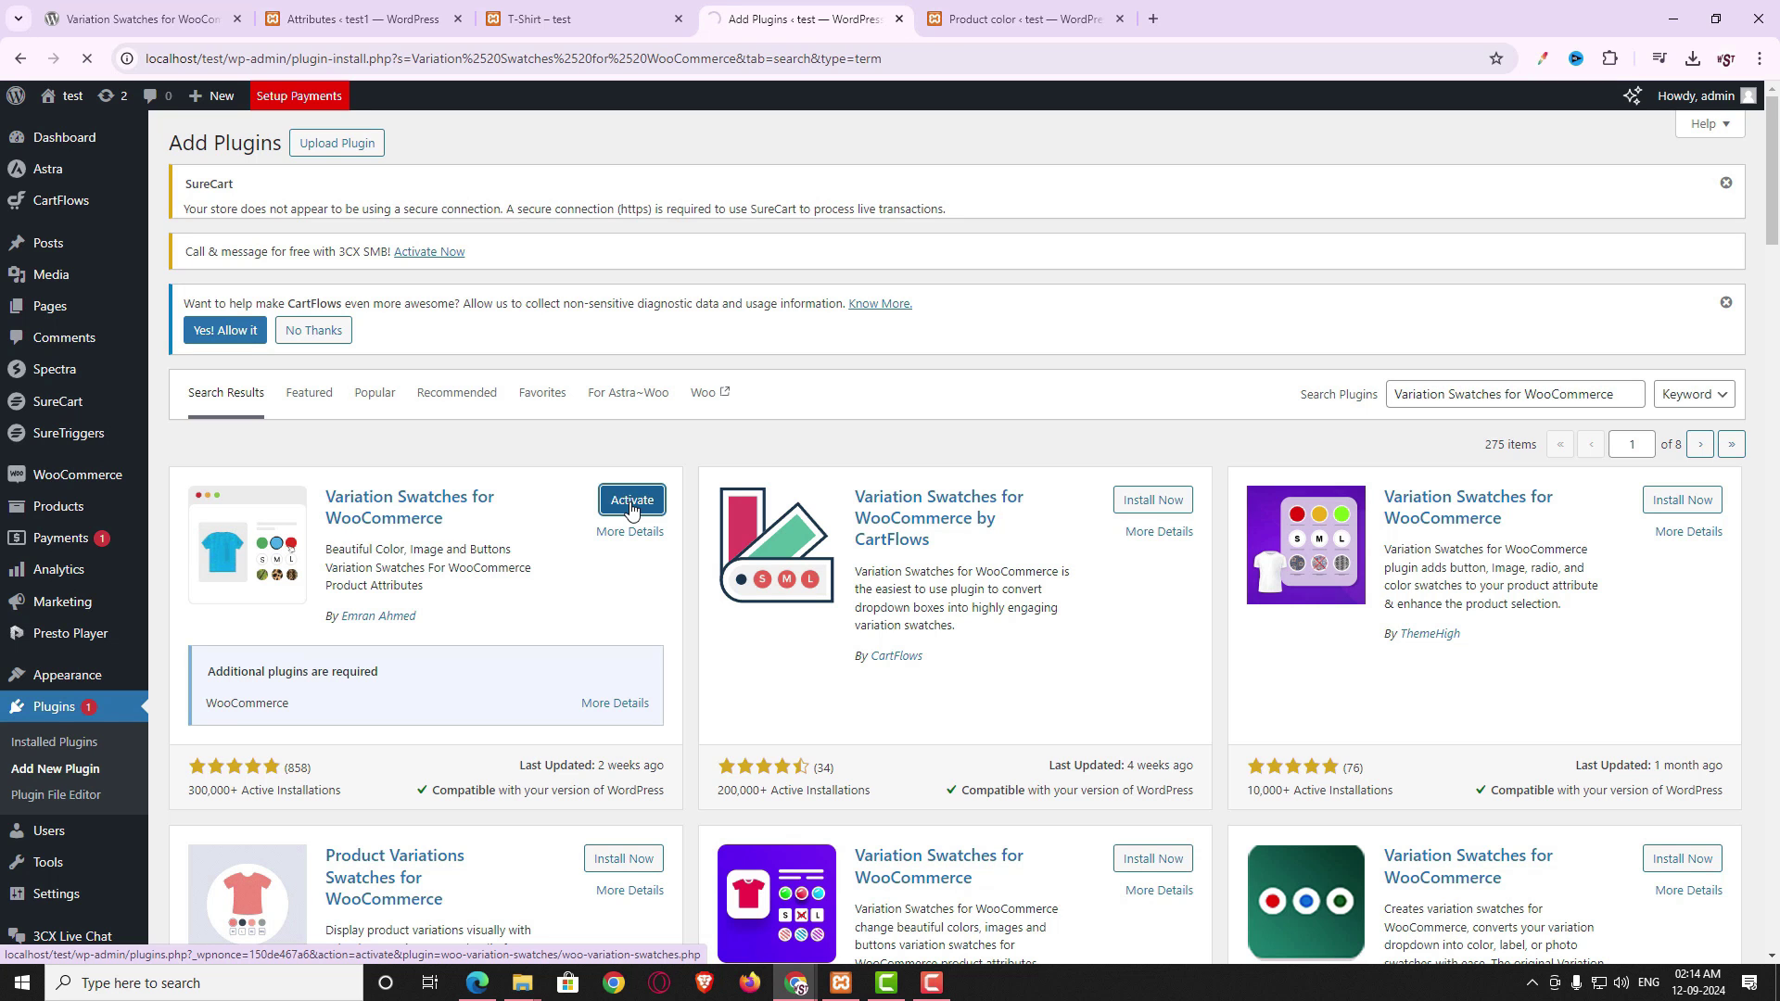
{"action": "scroll", "coordinate": [722, 671], "scroll_direction": "down", "scroll_amount": 5}
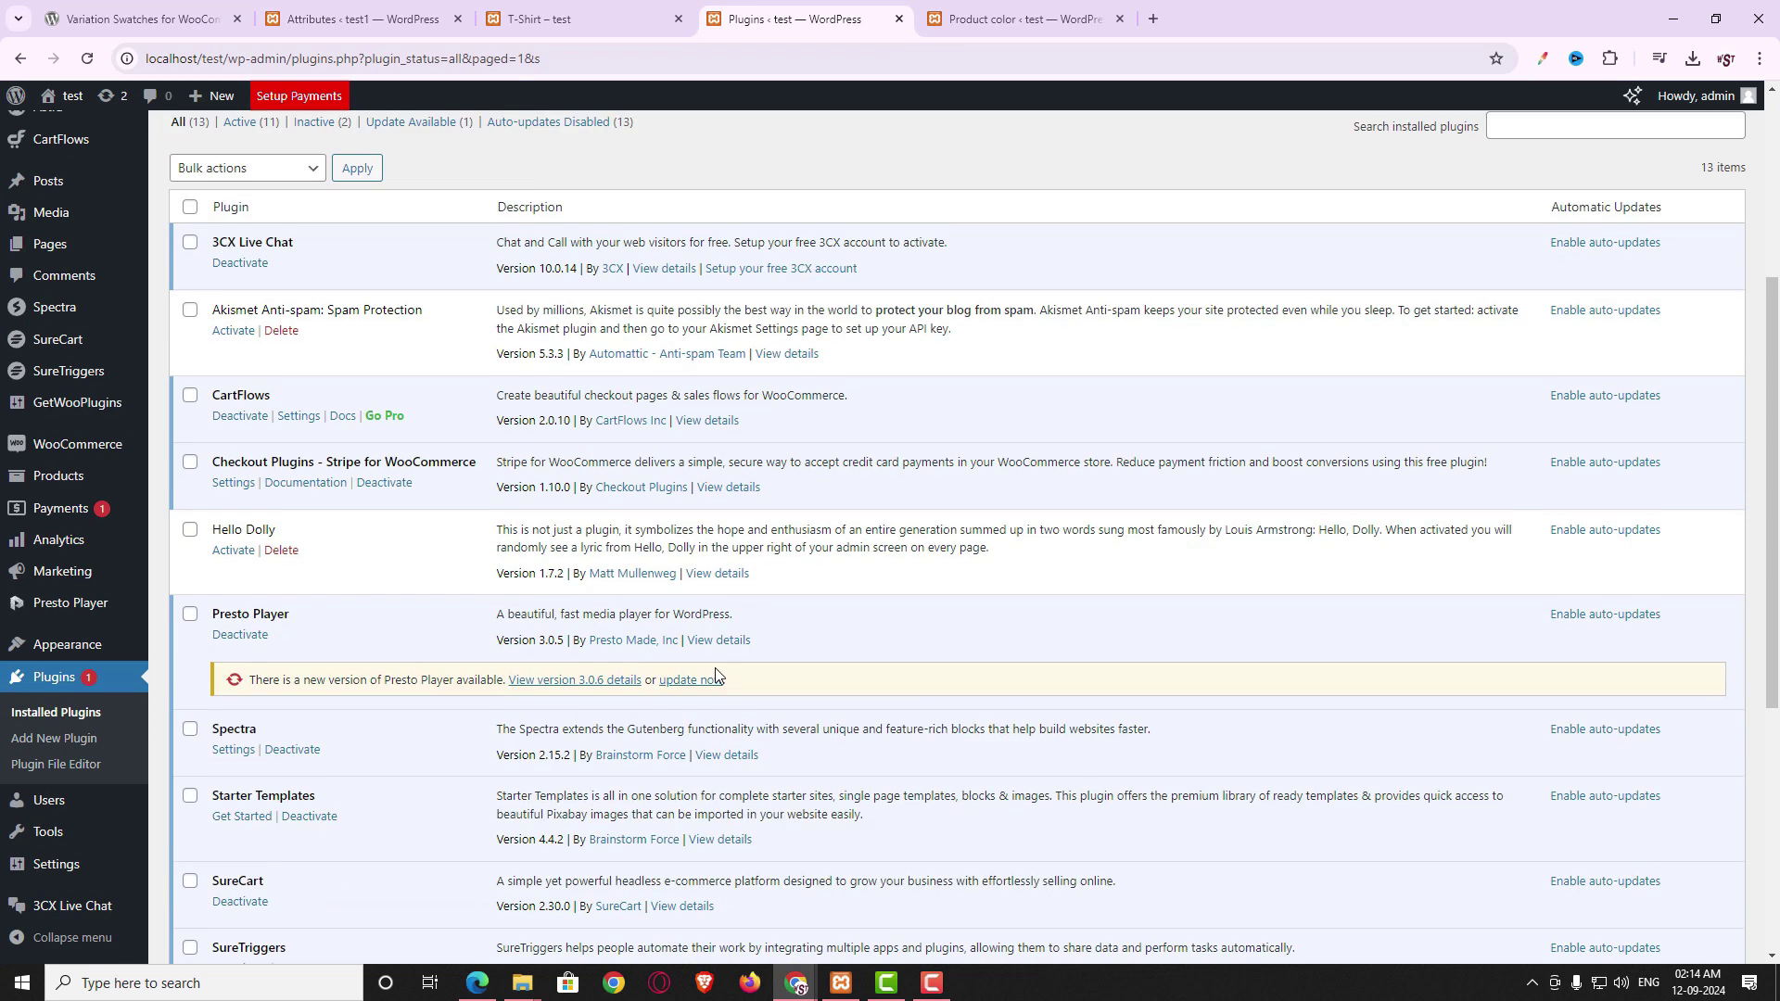
{"action": "left_click_drag", "start_coordinate": [219, 644], "coordinate": [298, 649]}
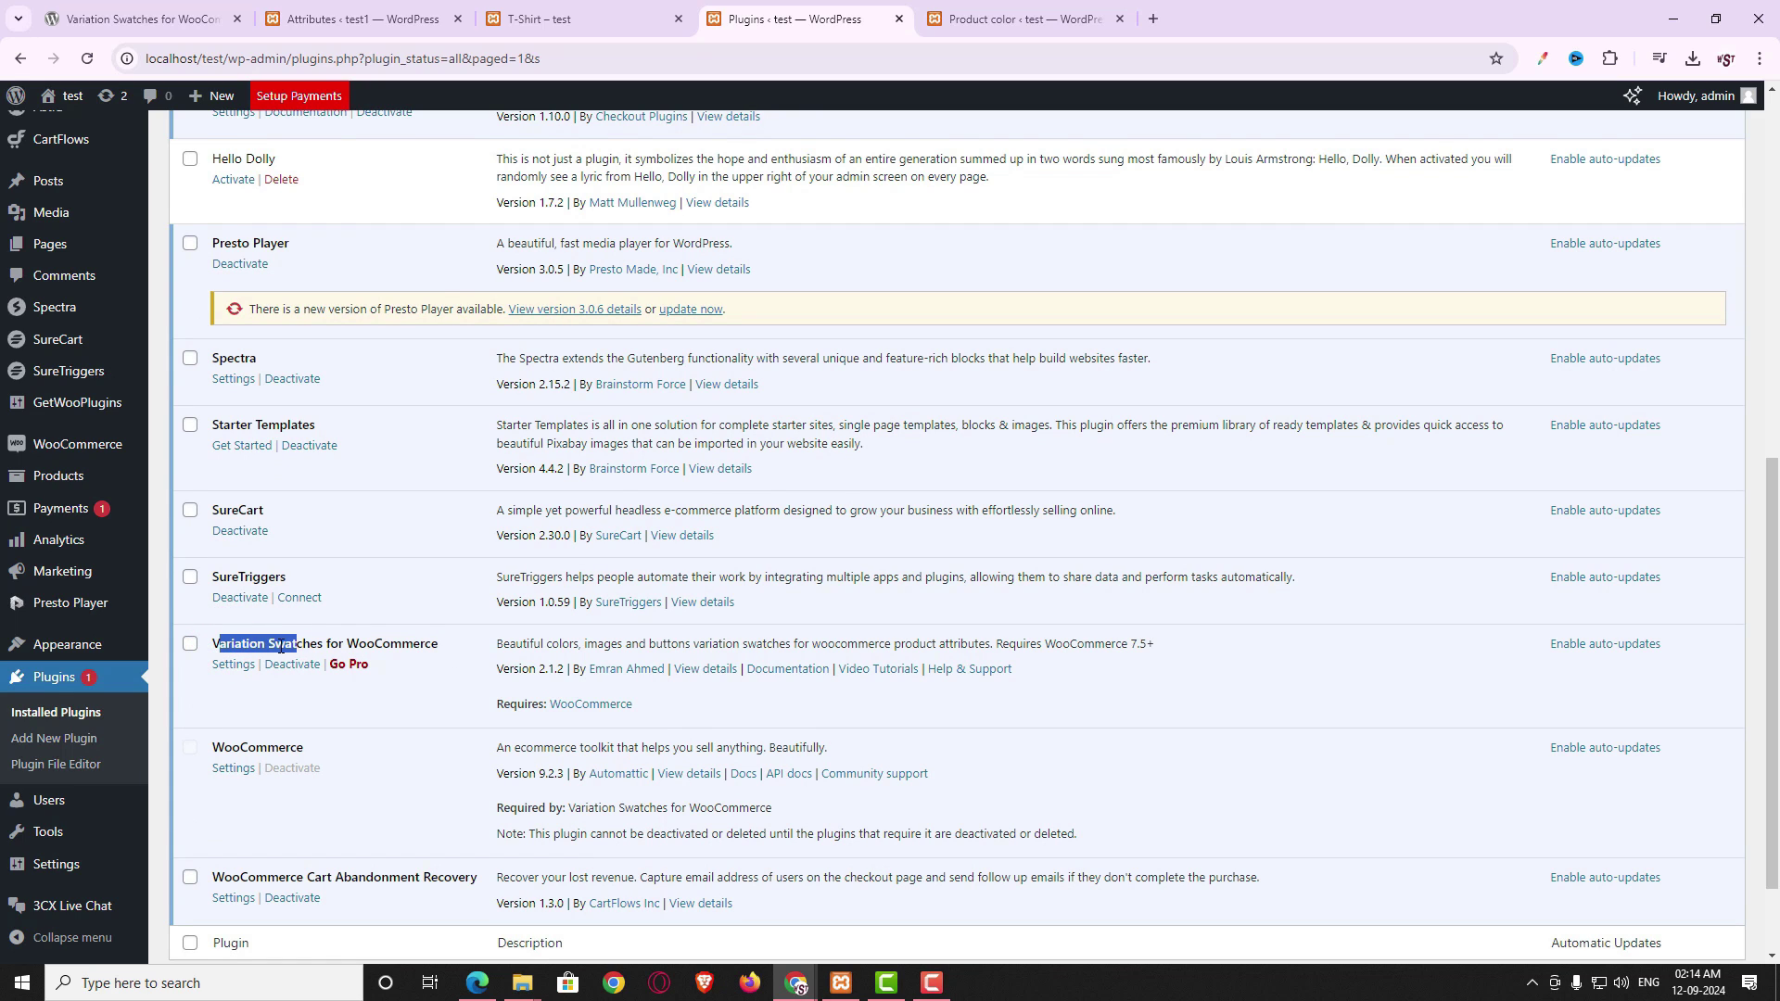
{"action": "left_click", "coordinate": [456, 653]}
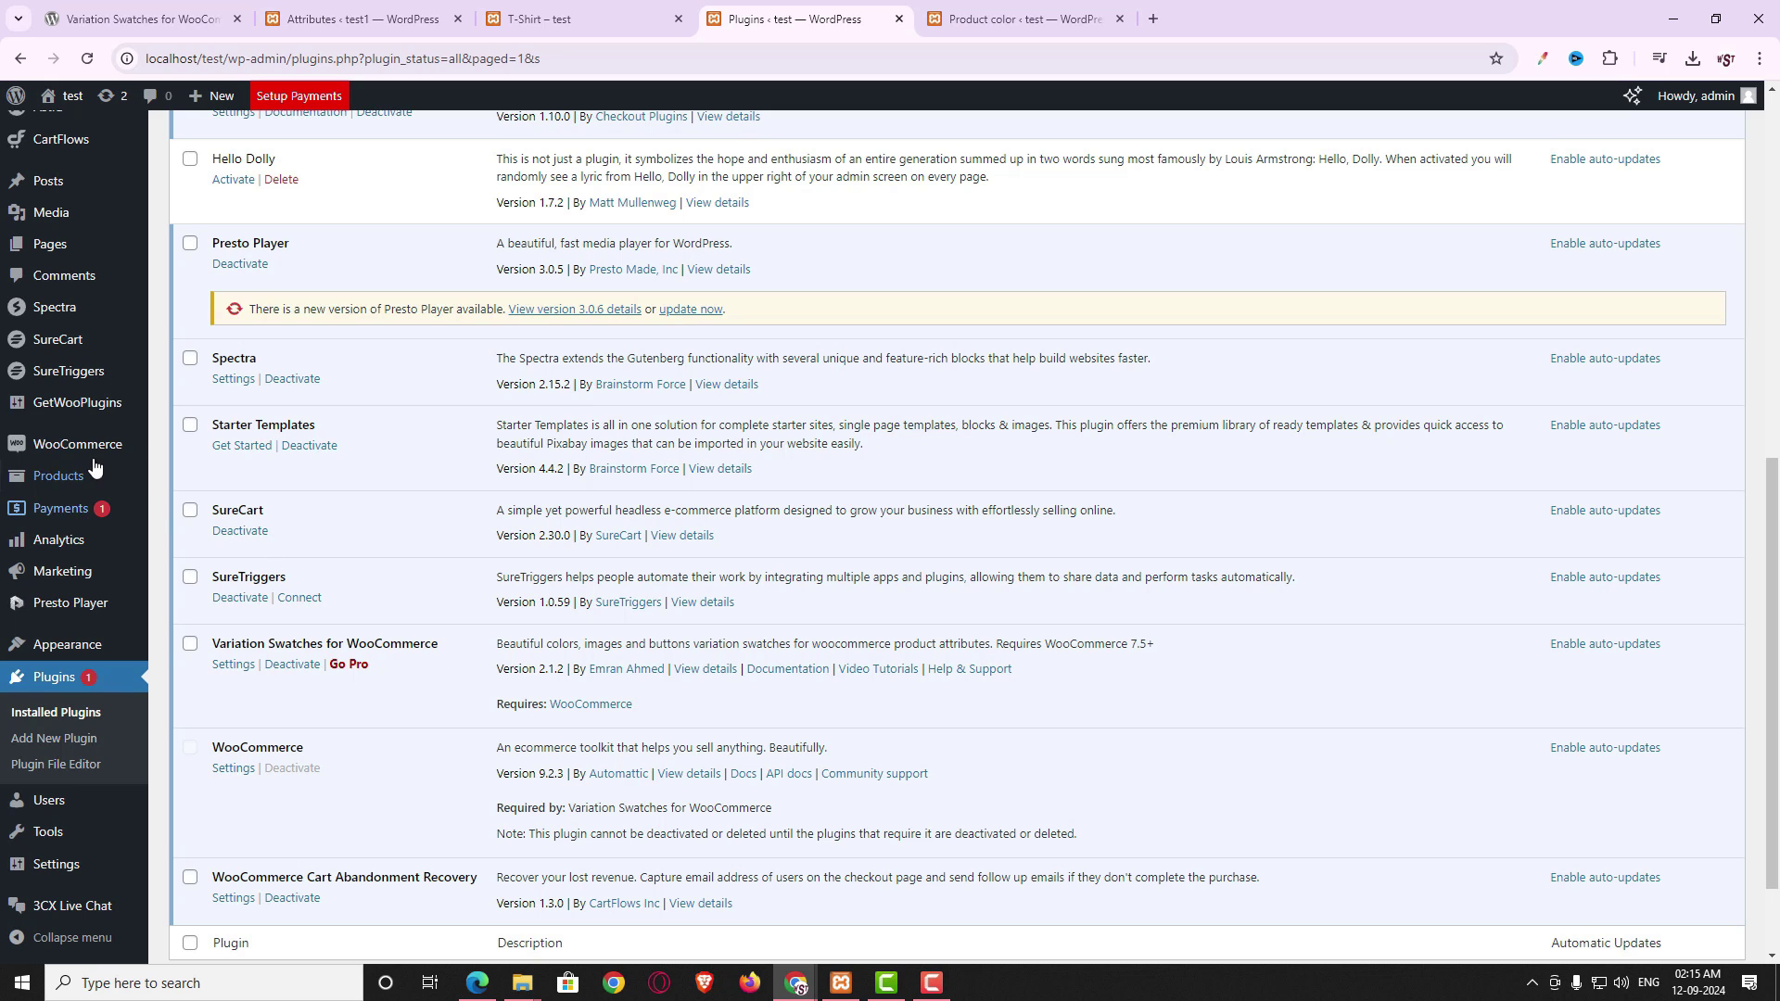
- Add a product attribute named Size with the type Radio
{"action": "mouse_move", "coordinate": [77, 486]}
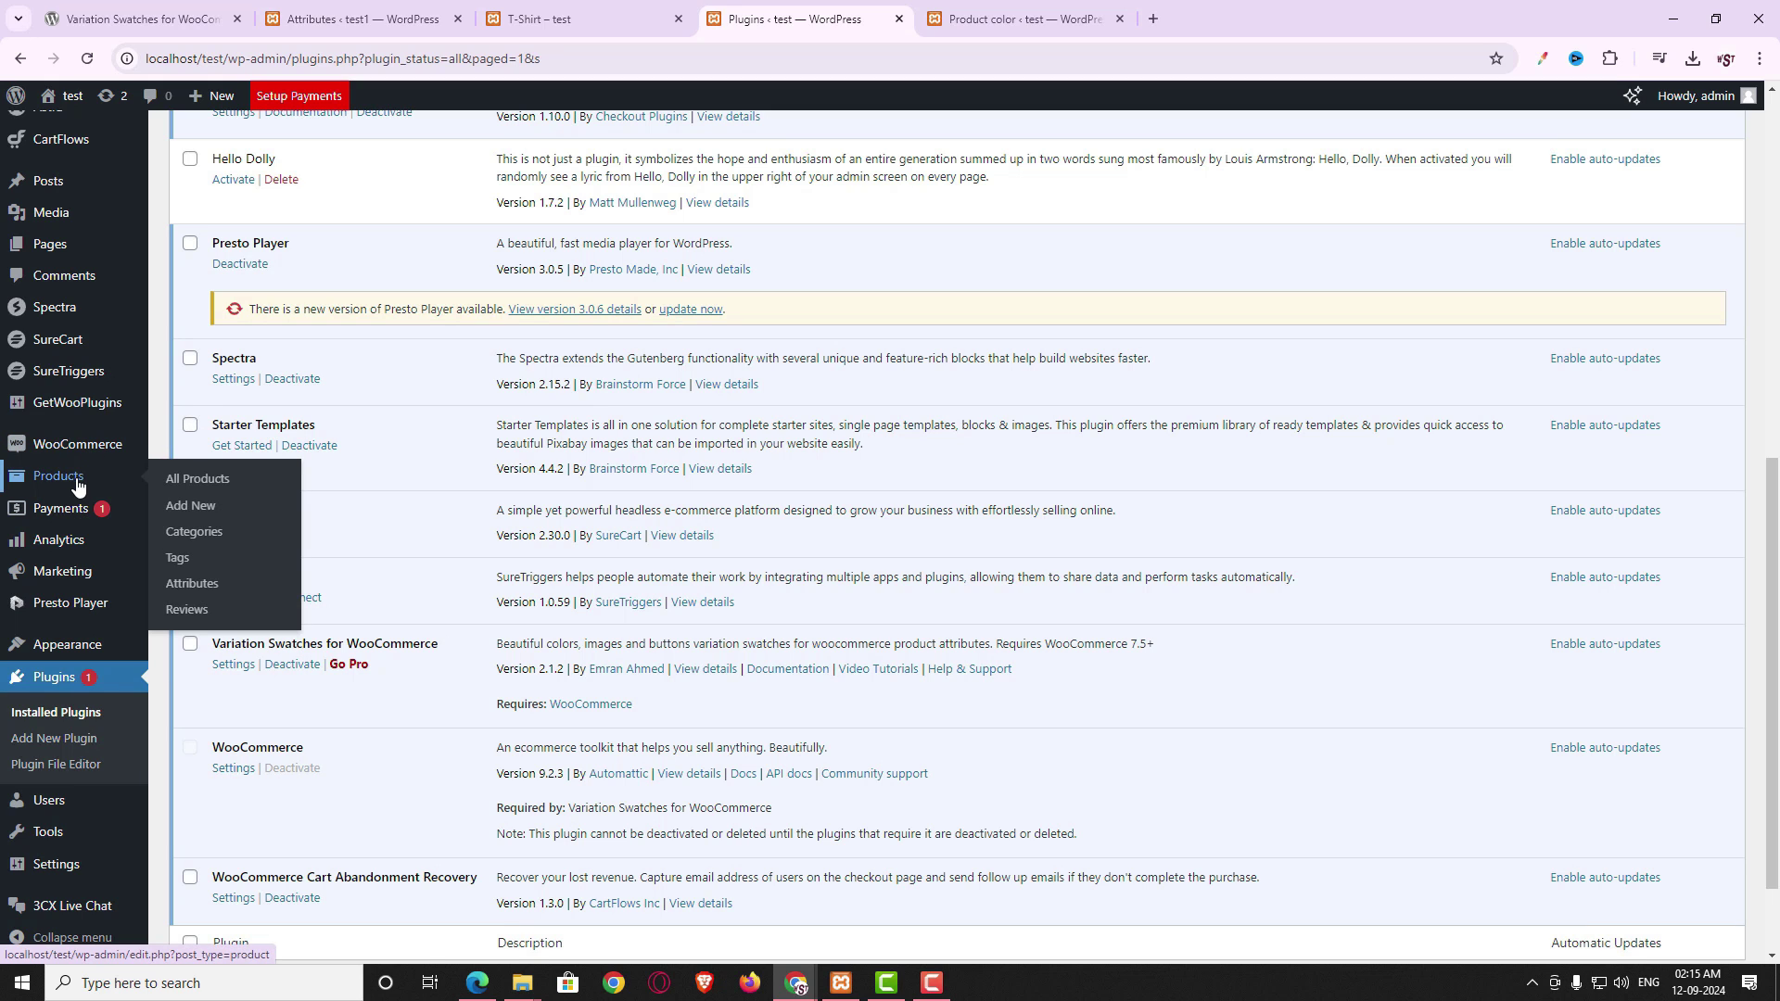
{"action": "left_click", "coordinate": [200, 587]}
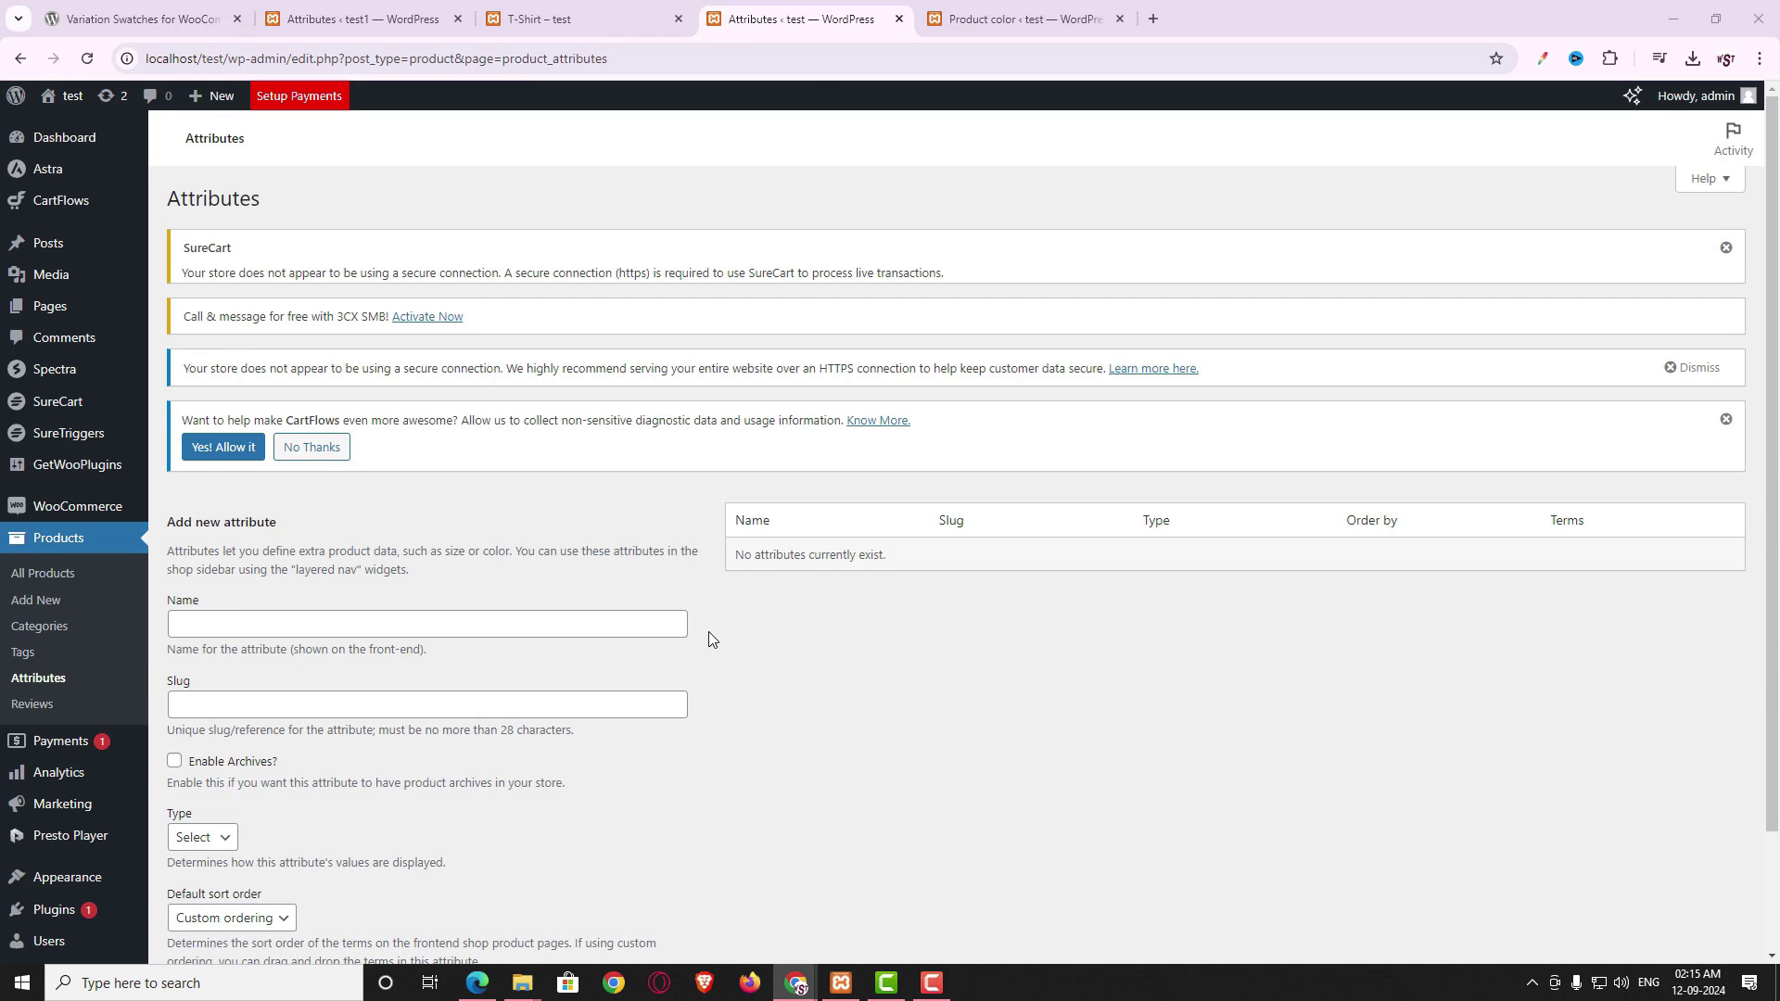
{"action": "scroll", "coordinate": [709, 635], "scroll_direction": "down", "scroll_amount": 3}
{"action": "left_click", "coordinate": [439, 488]}
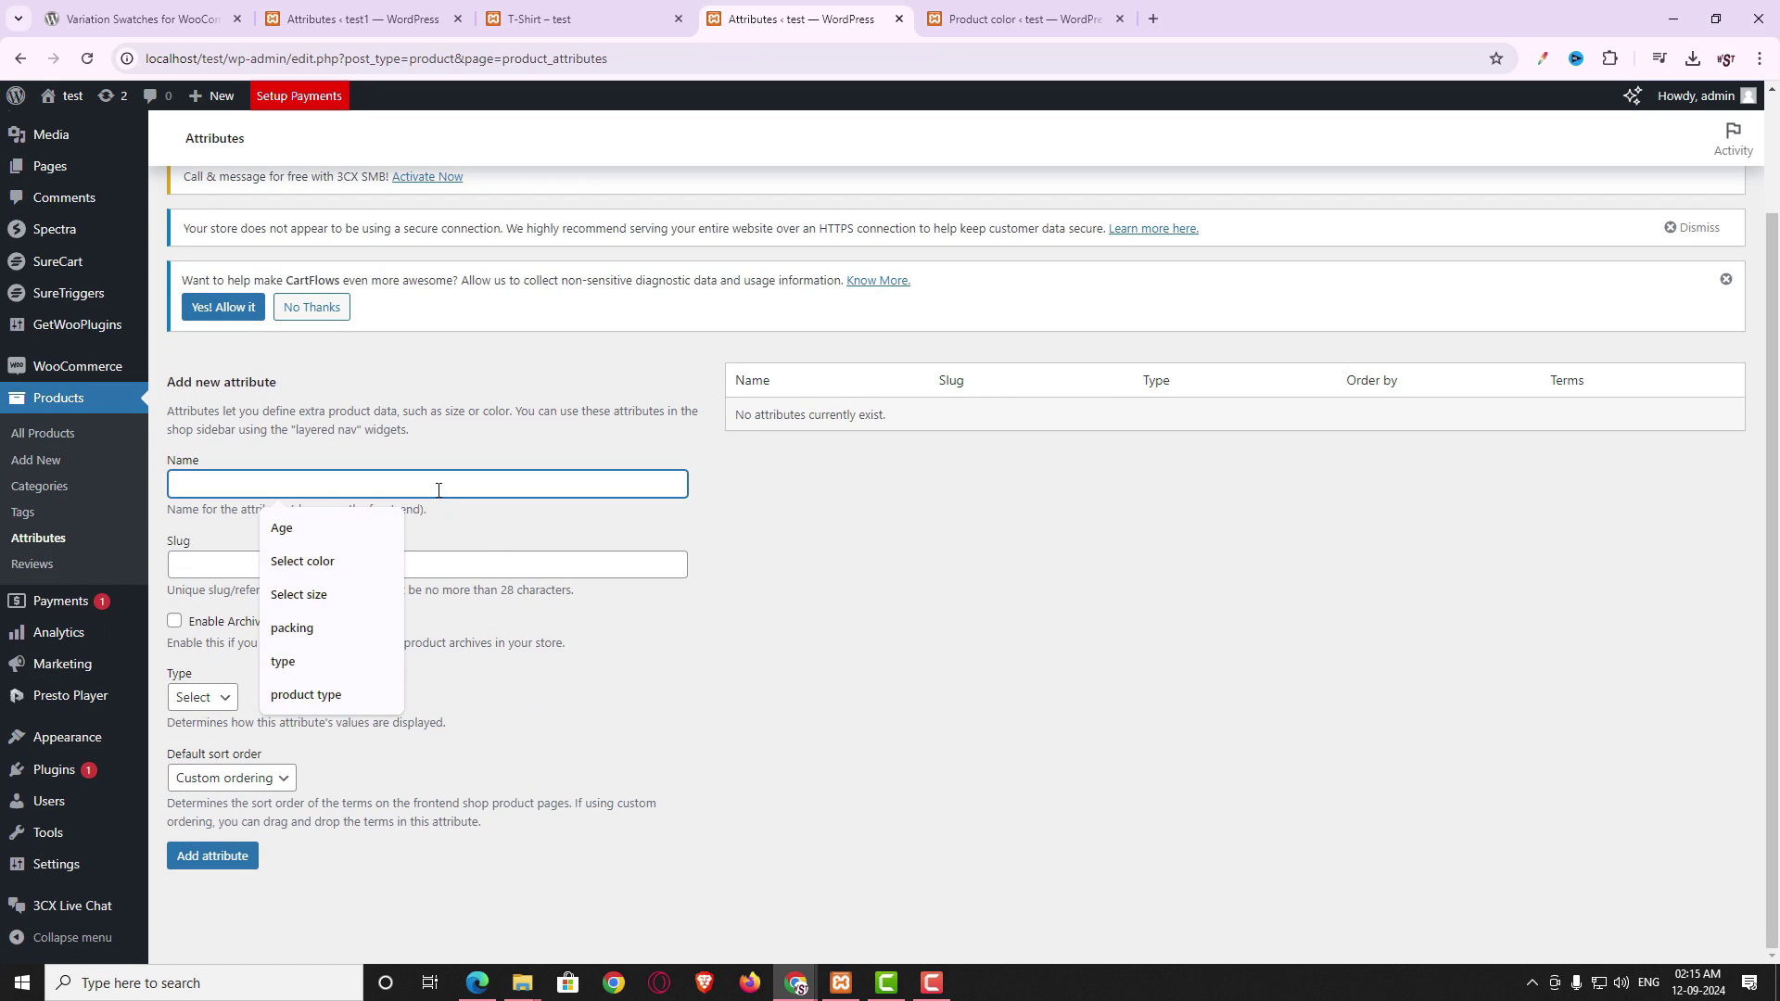
{"action": "type", "text": "Size"}
{"action": "left_click", "coordinate": [202, 732]}
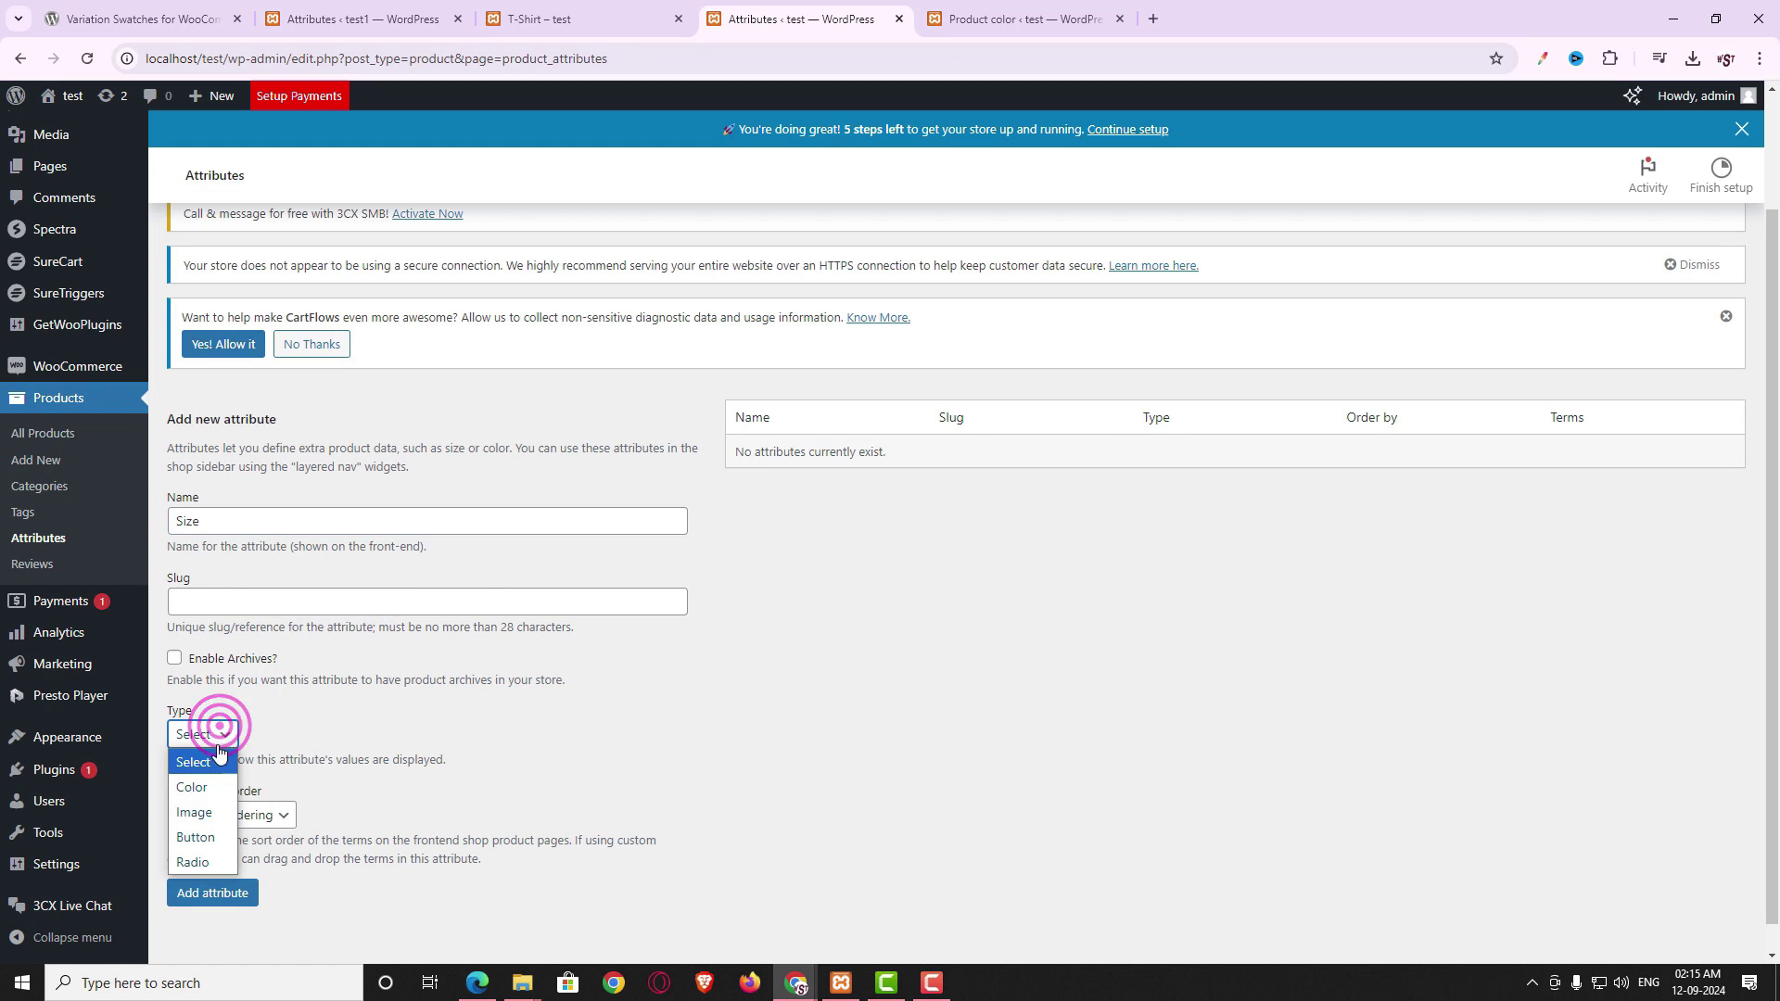
{"action": "left_click", "coordinate": [212, 838]}
{"action": "left_click", "coordinate": [222, 732]}
{"action": "left_click", "coordinate": [197, 864]}
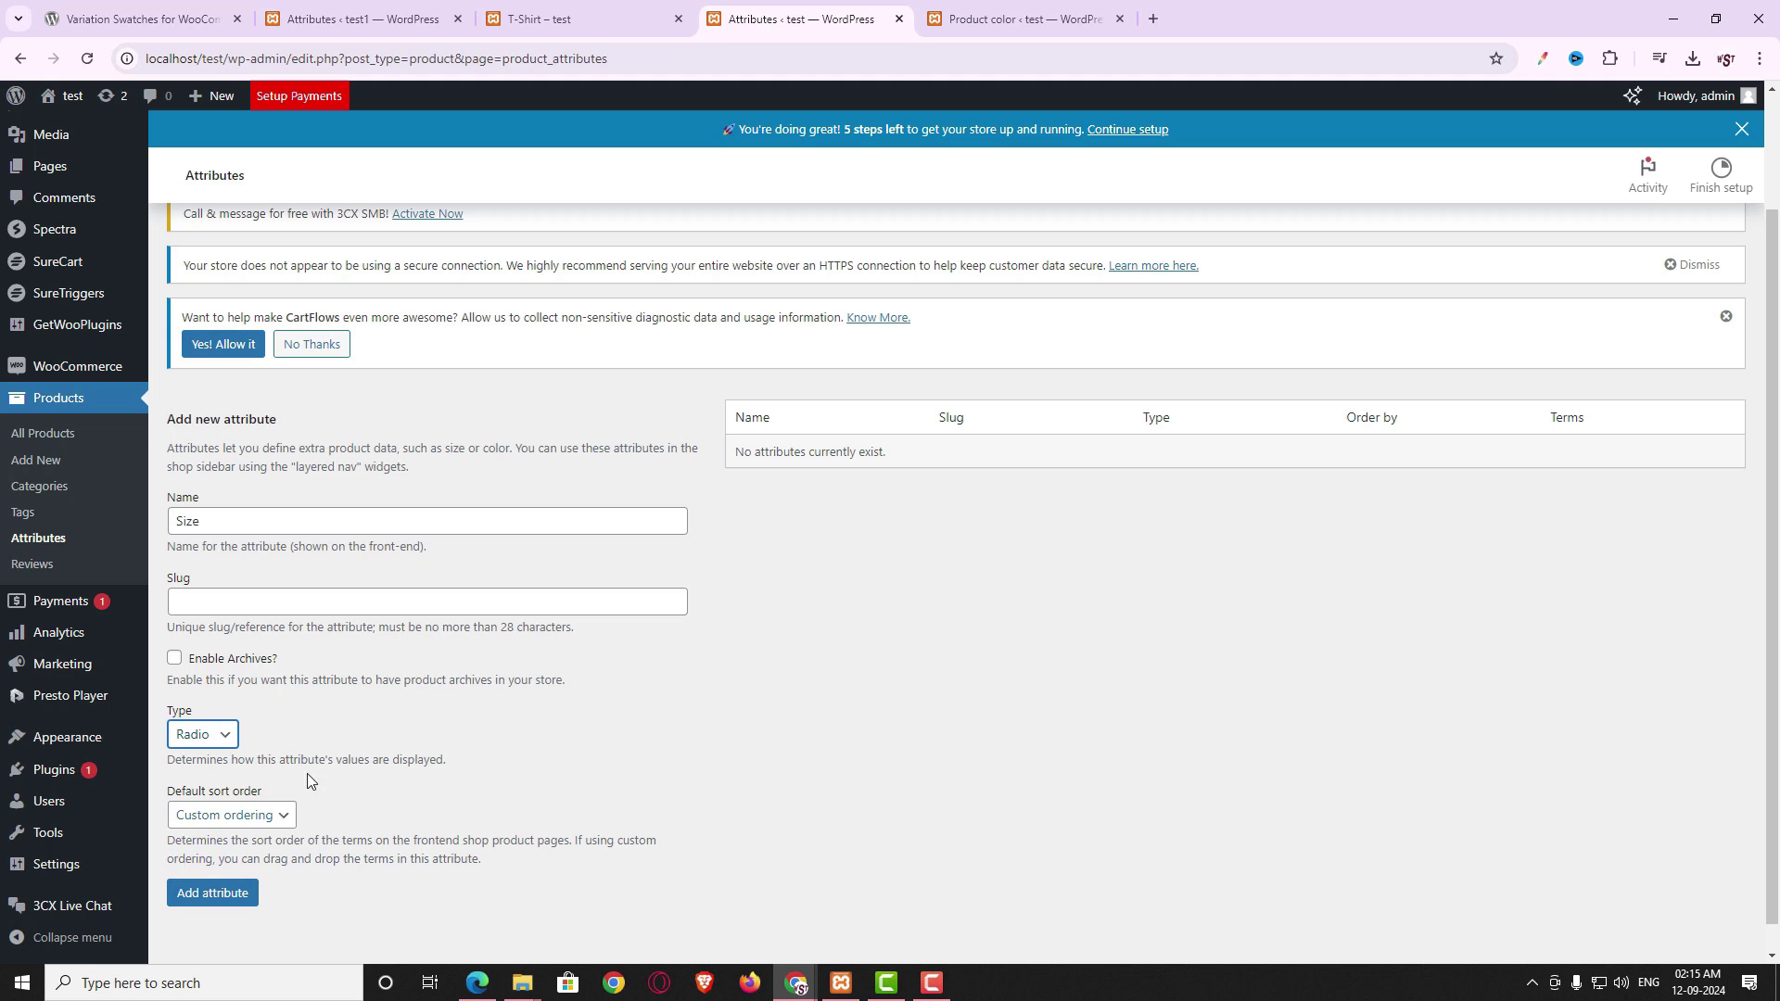
{"action": "left_click", "coordinate": [246, 894]}
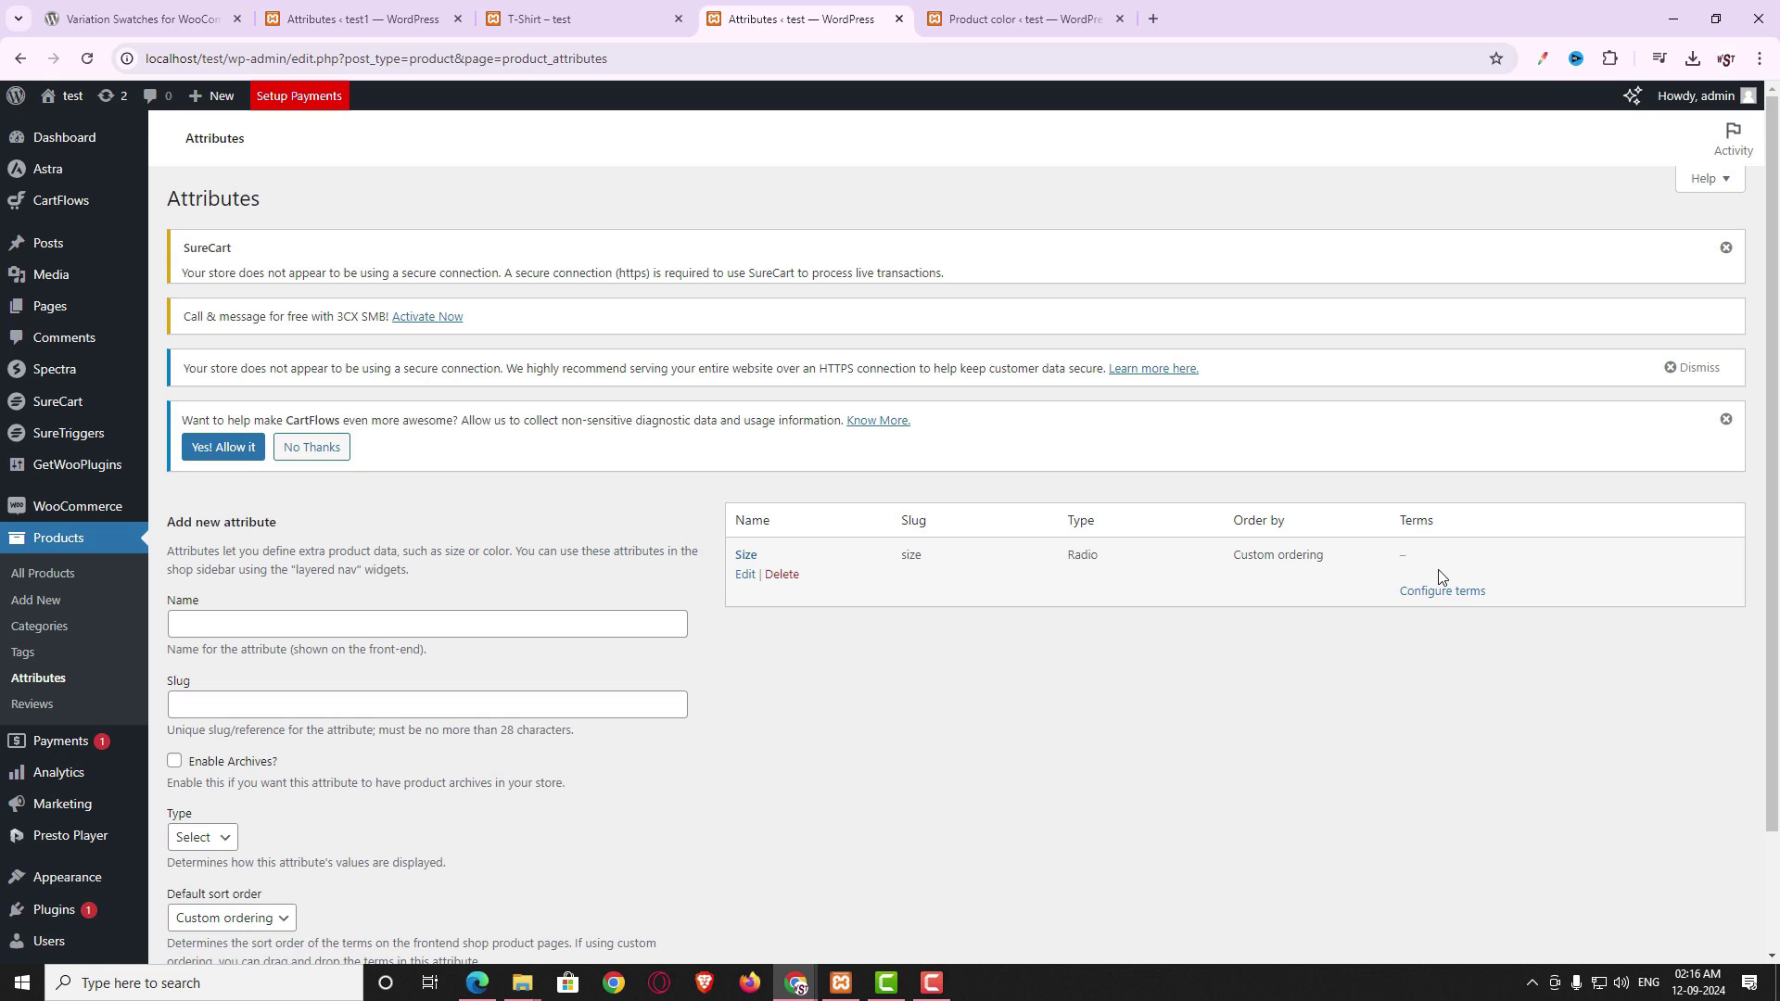
- Add a second product attribute named color with the type Color
{"action": "left_click", "coordinate": [395, 619]}
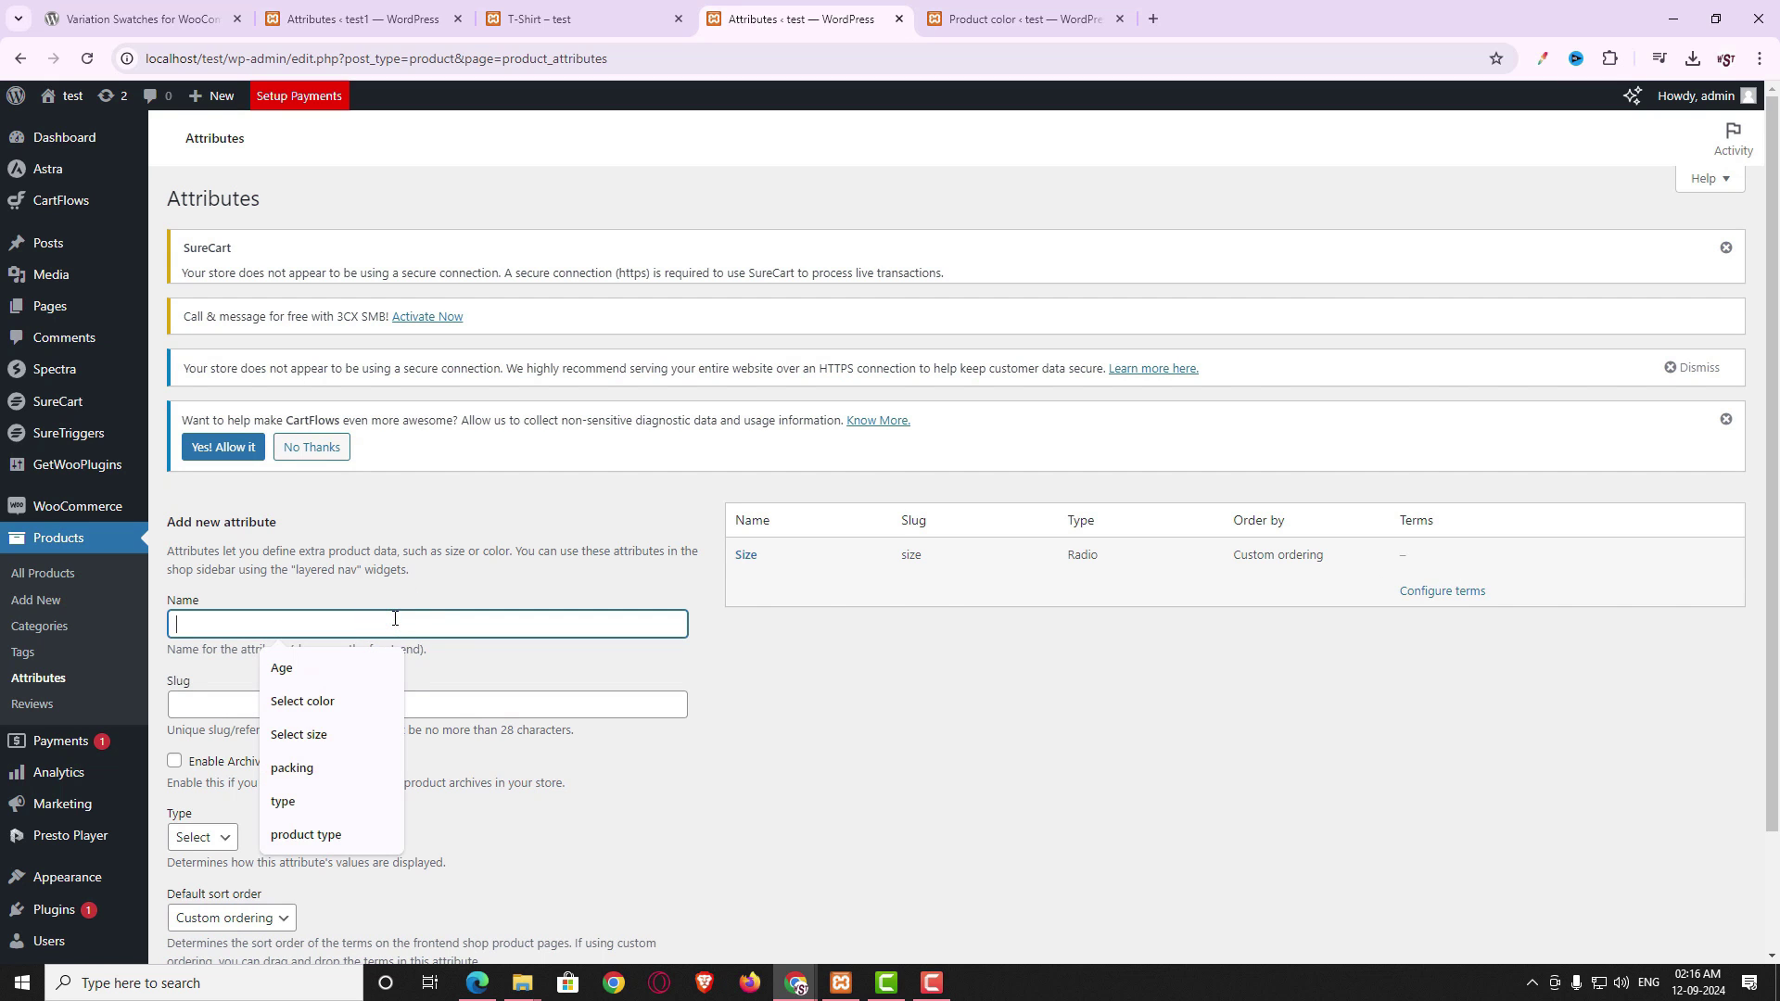
{"action": "type", "text": "color"}
{"action": "scroll", "coordinate": [395, 618], "scroll_direction": "down", "scroll_amount": 2}
{"action": "left_click", "coordinate": [202, 704]}
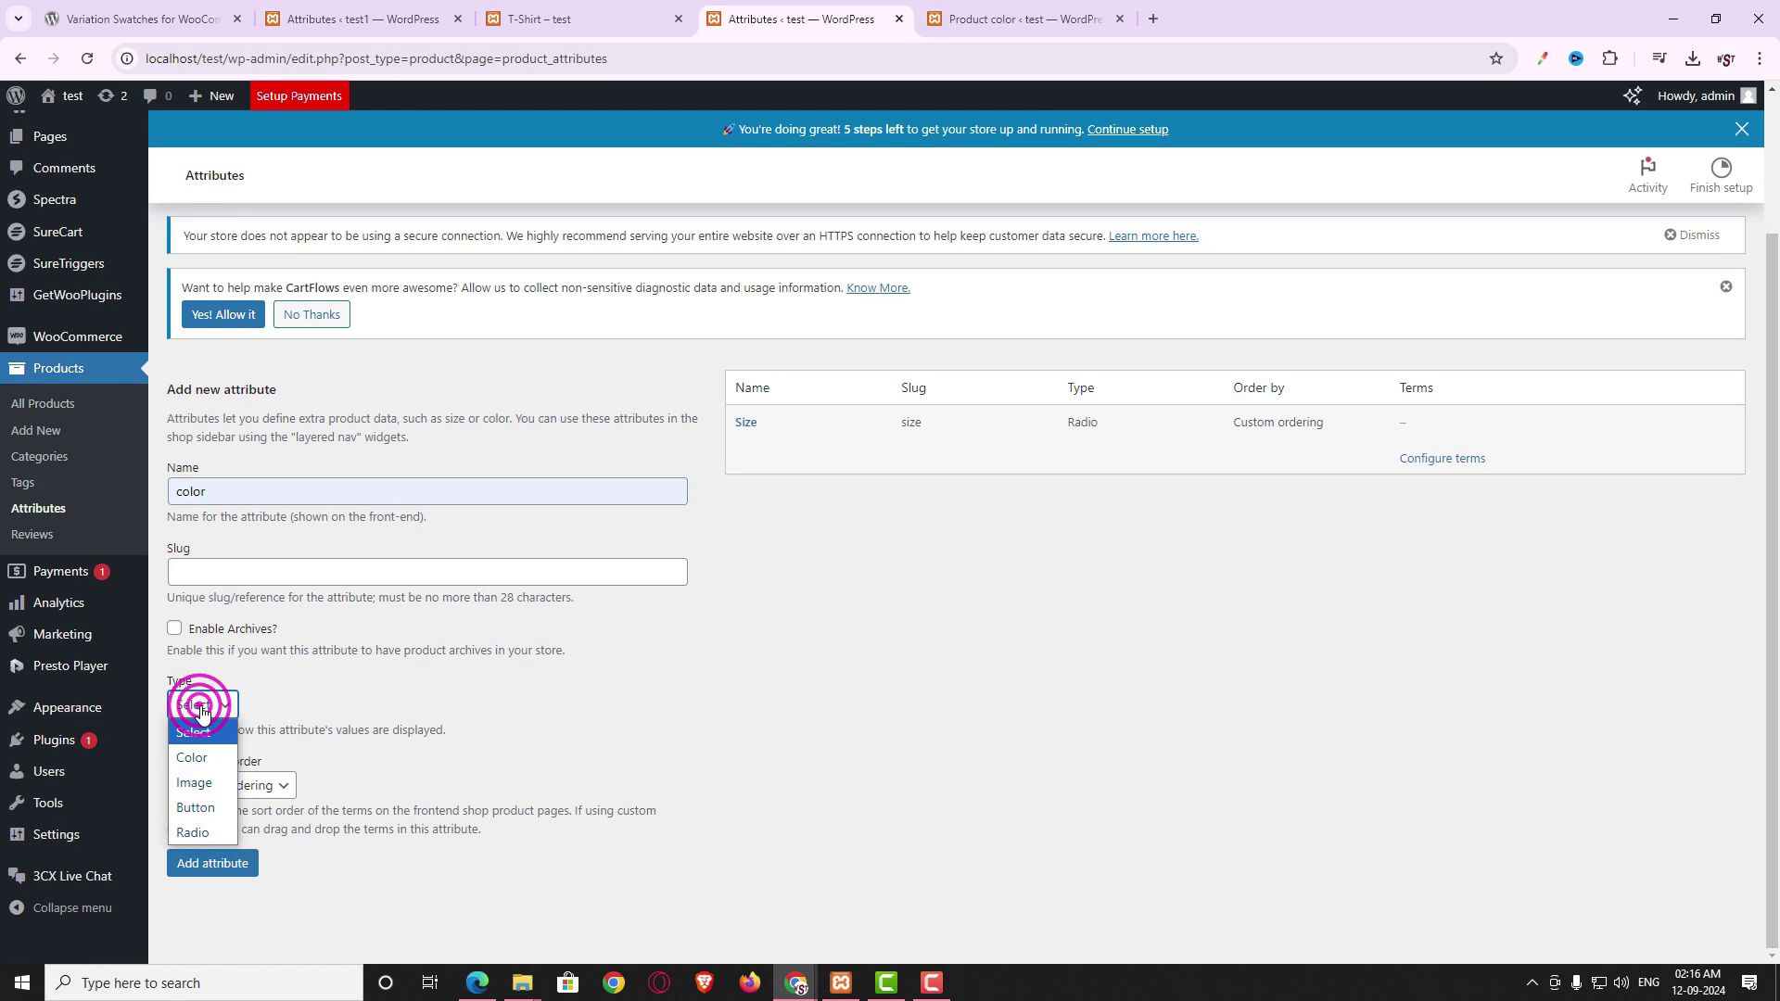
{"action": "left_click", "coordinate": [211, 753]}
{"action": "left_click", "coordinate": [217, 870]}
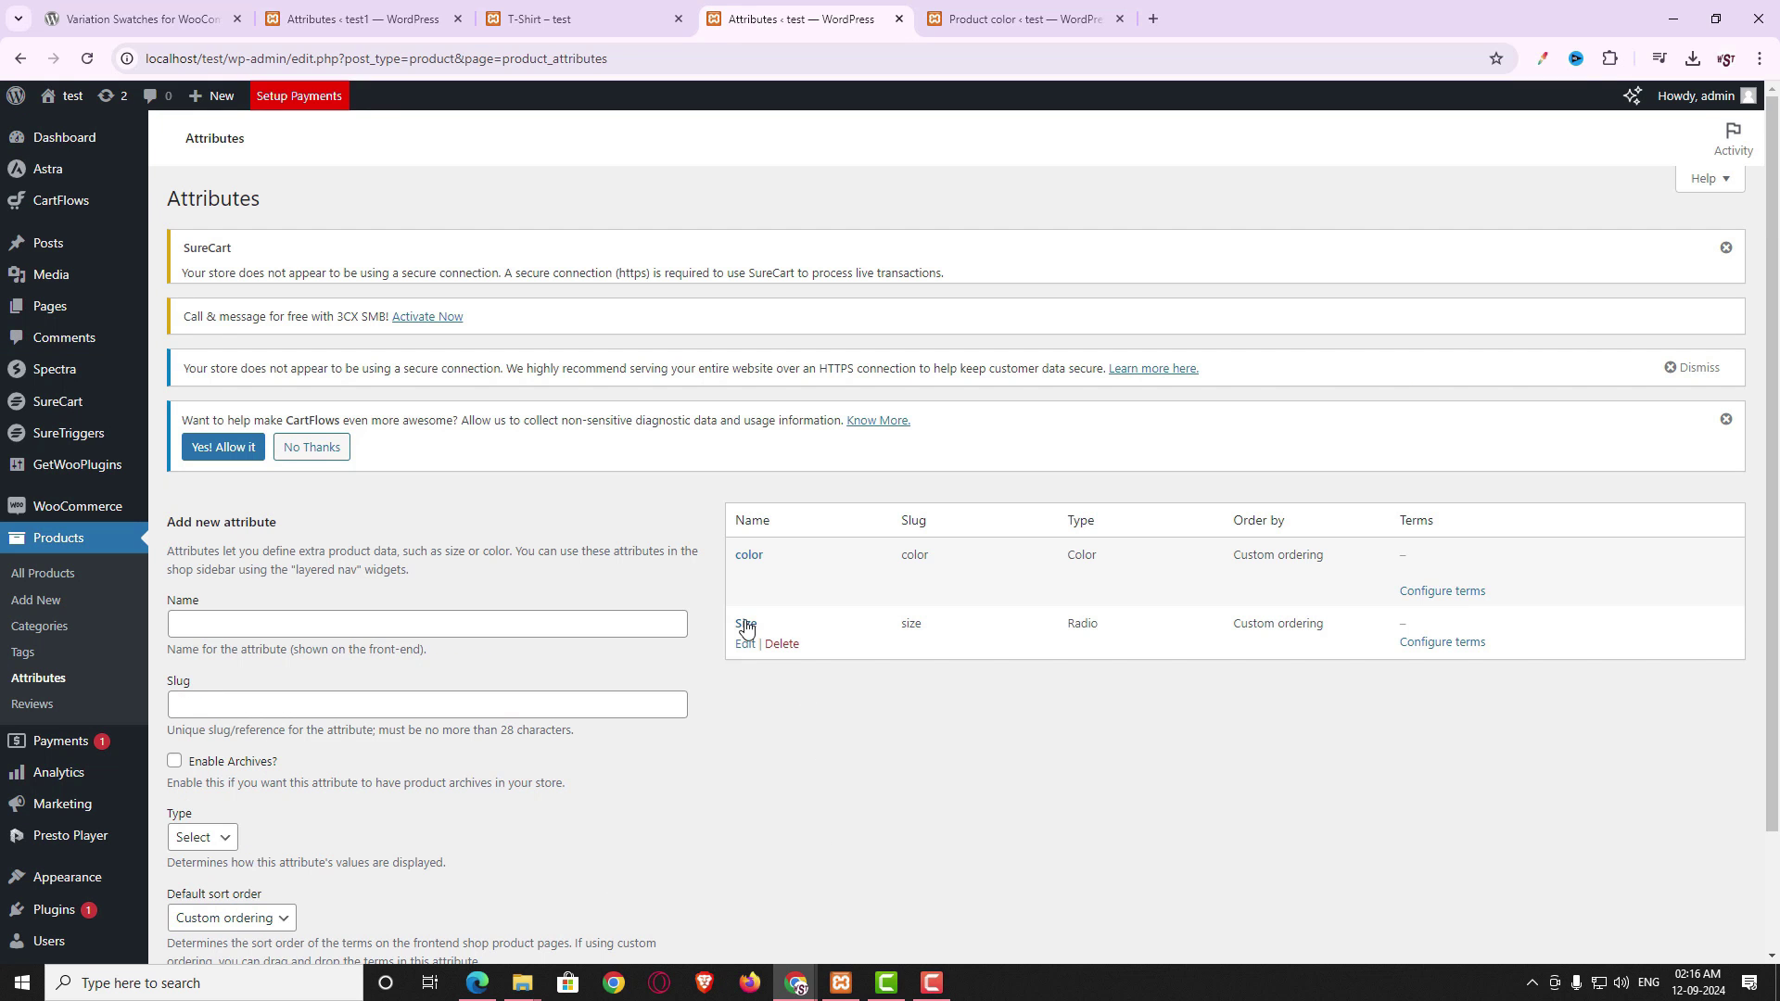
- Add the terms S, M and L to the Size attribute
{"action": "left_click", "coordinate": [748, 629]}
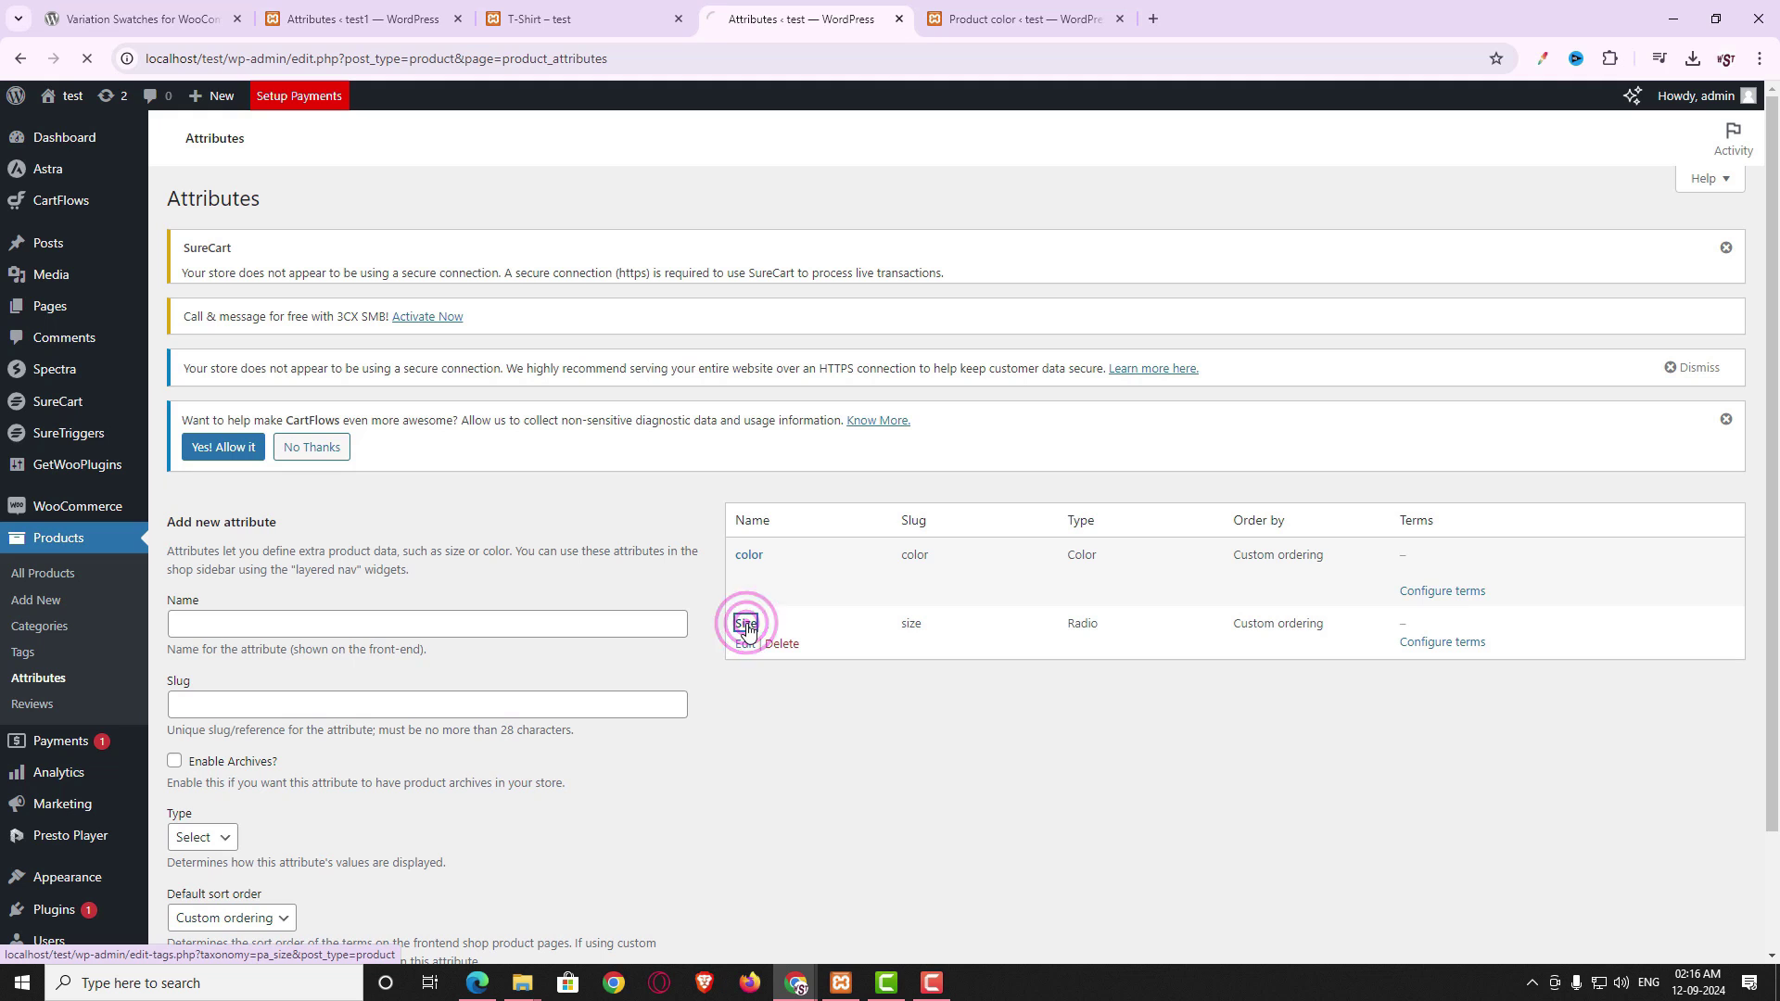
{"action": "scroll", "coordinate": [393, 509], "scroll_direction": "down", "scroll_amount": 2}
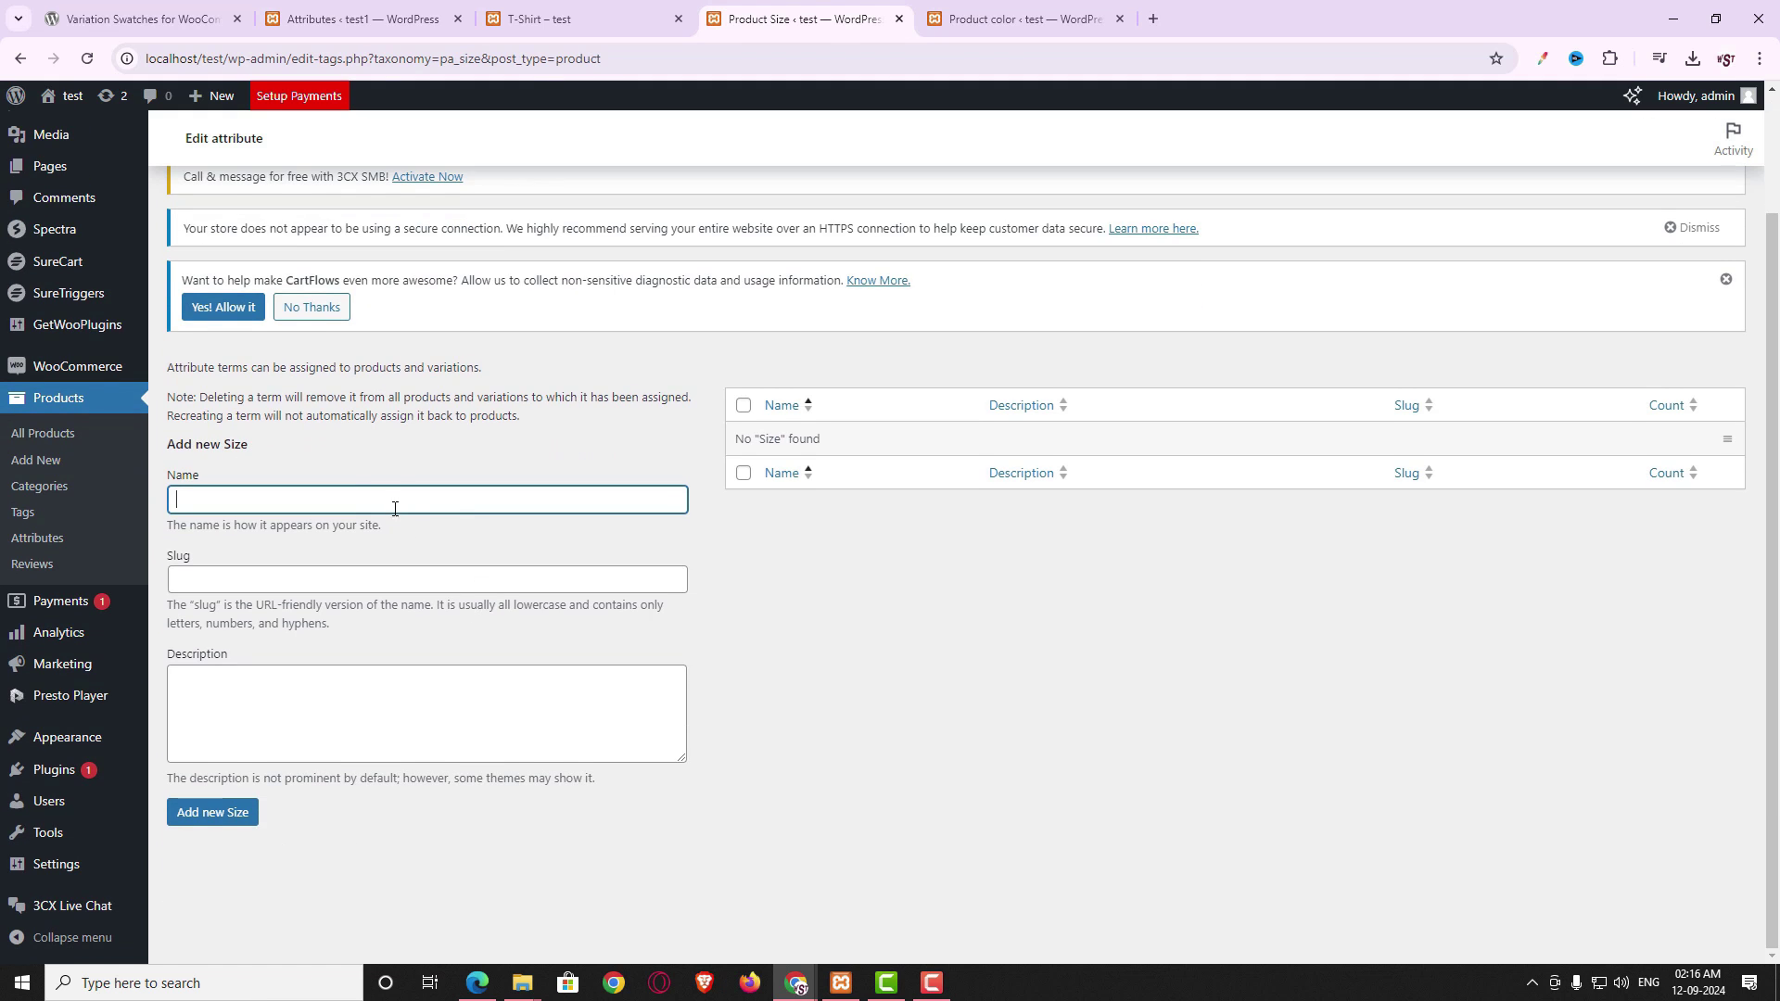
{"action": "left_click", "coordinate": [381, 500]}
{"action": "type", "text": "S"}
{"action": "key", "text": "Return"}
{"action": "type", "text": "M"}
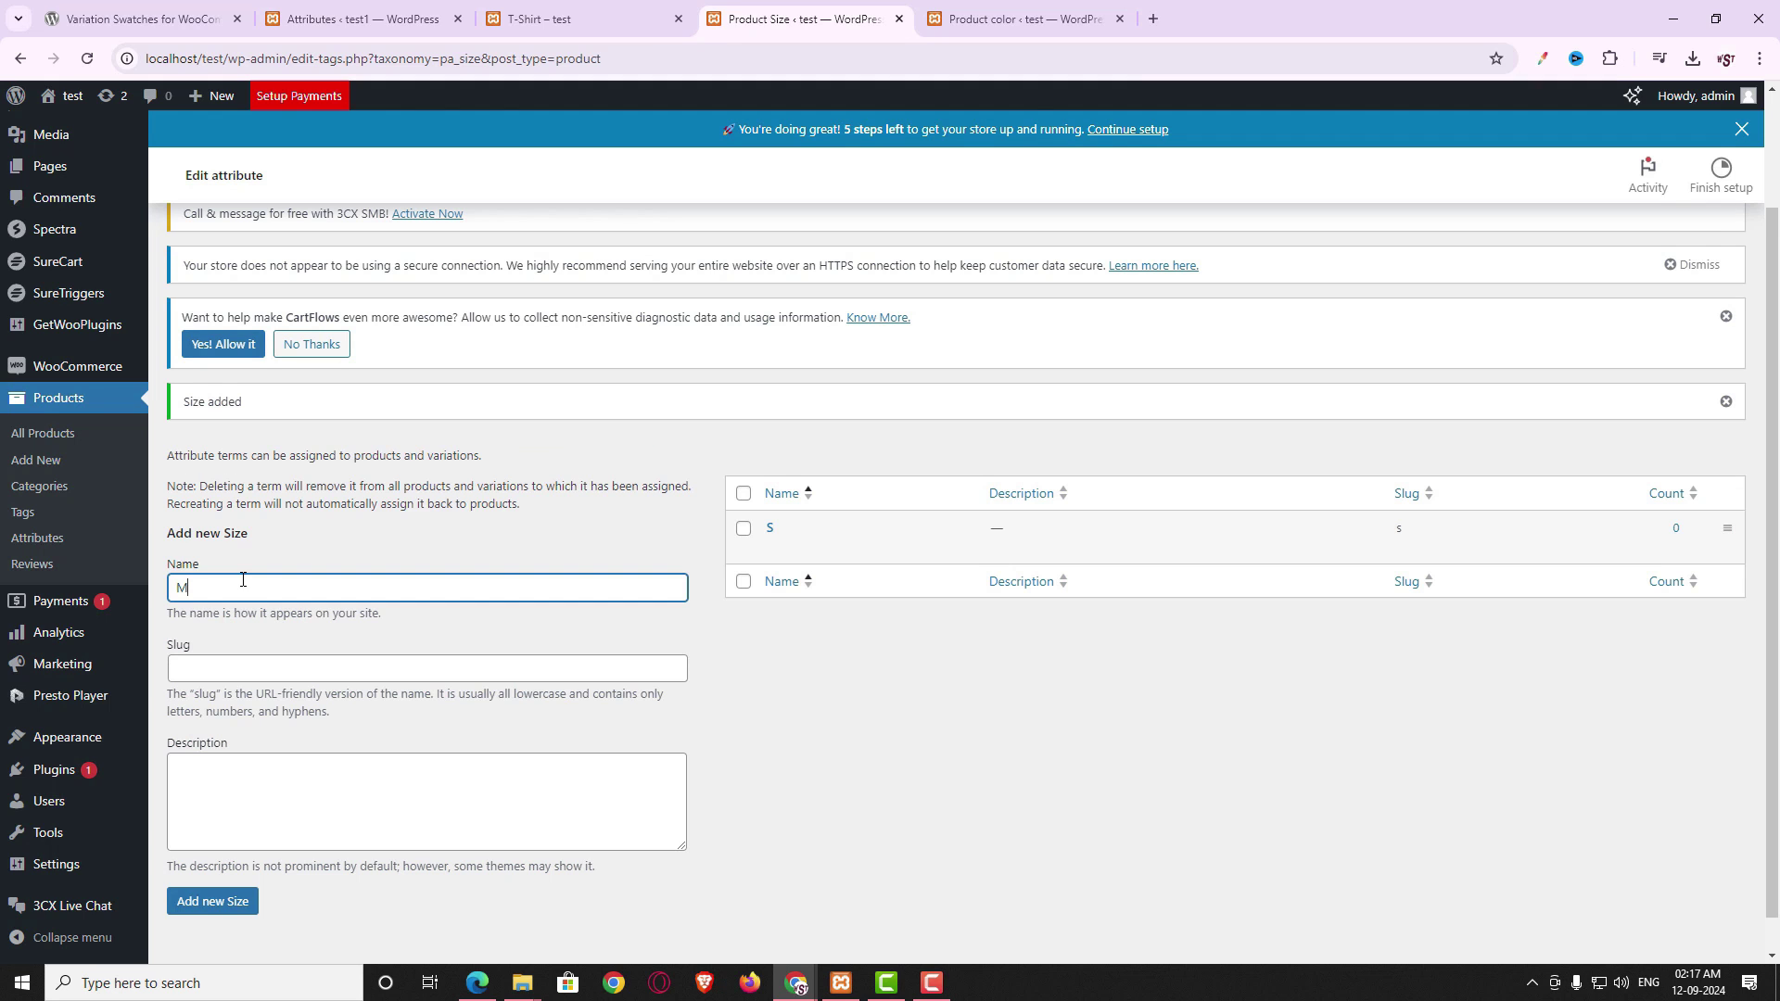
{"action": "left_click", "coordinate": [212, 901]}
{"action": "left_click", "coordinate": [234, 904]}
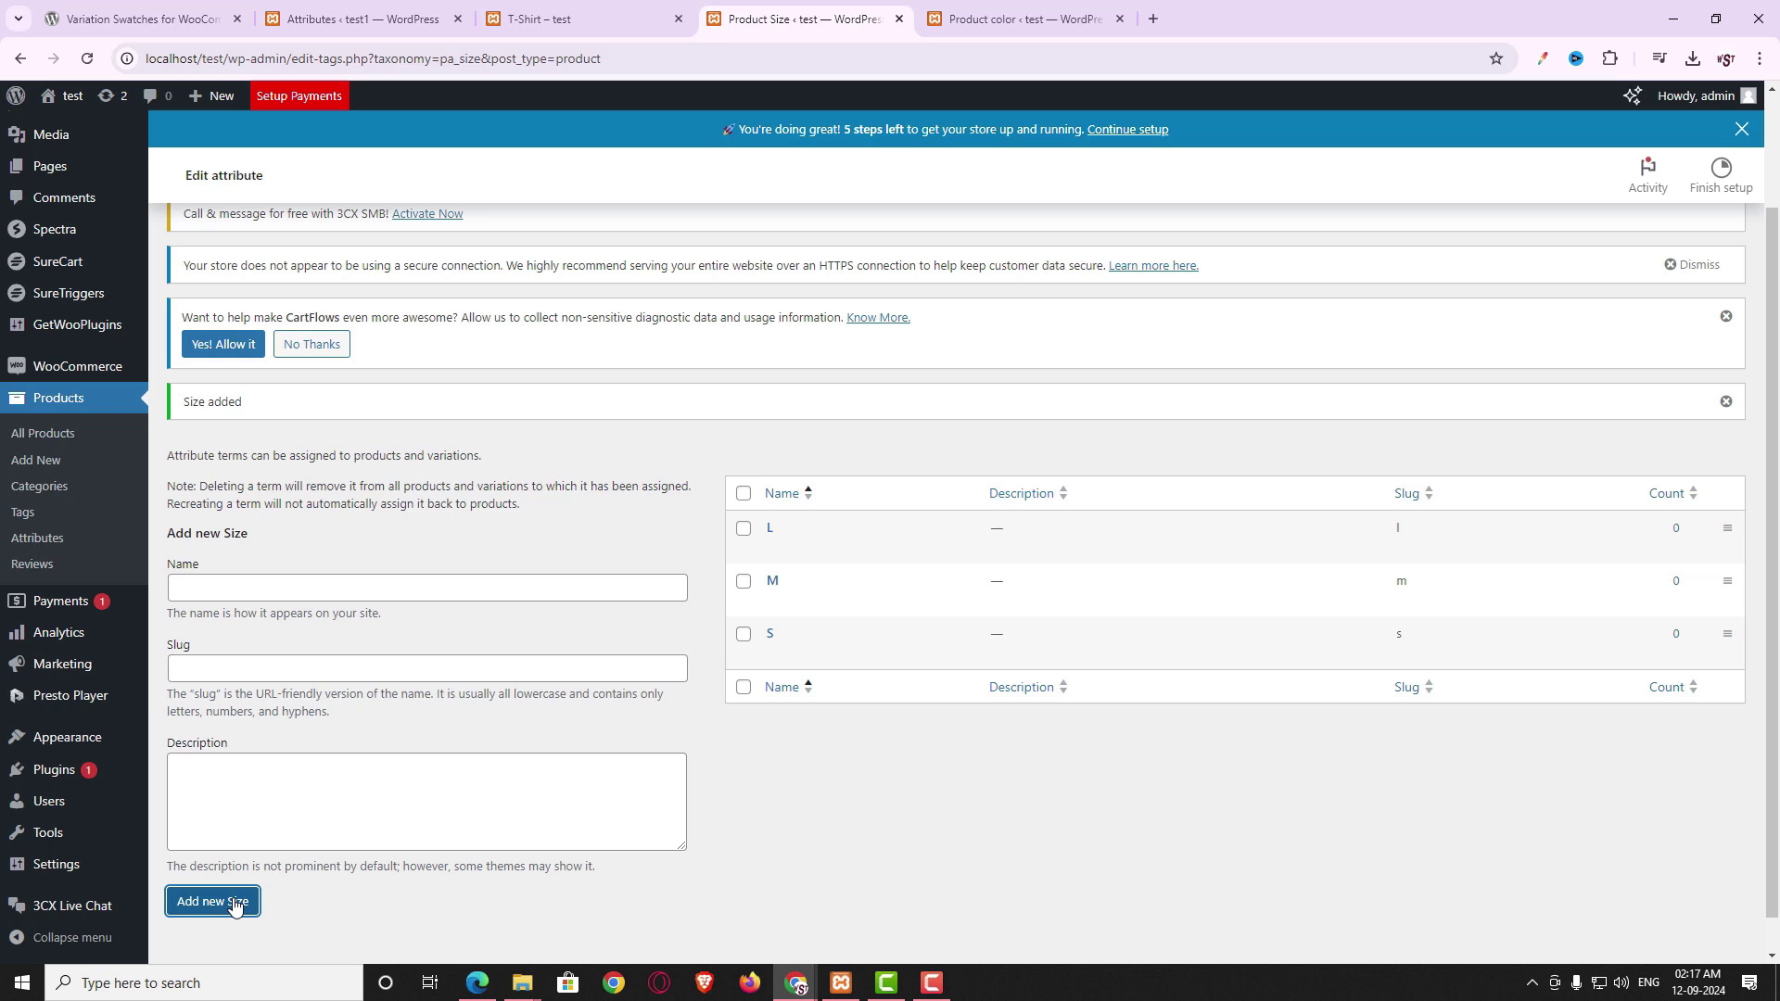
- Add the term Aqua to the color attribute with a light aqua swatch color
{"action": "left_click", "coordinate": [61, 540]}
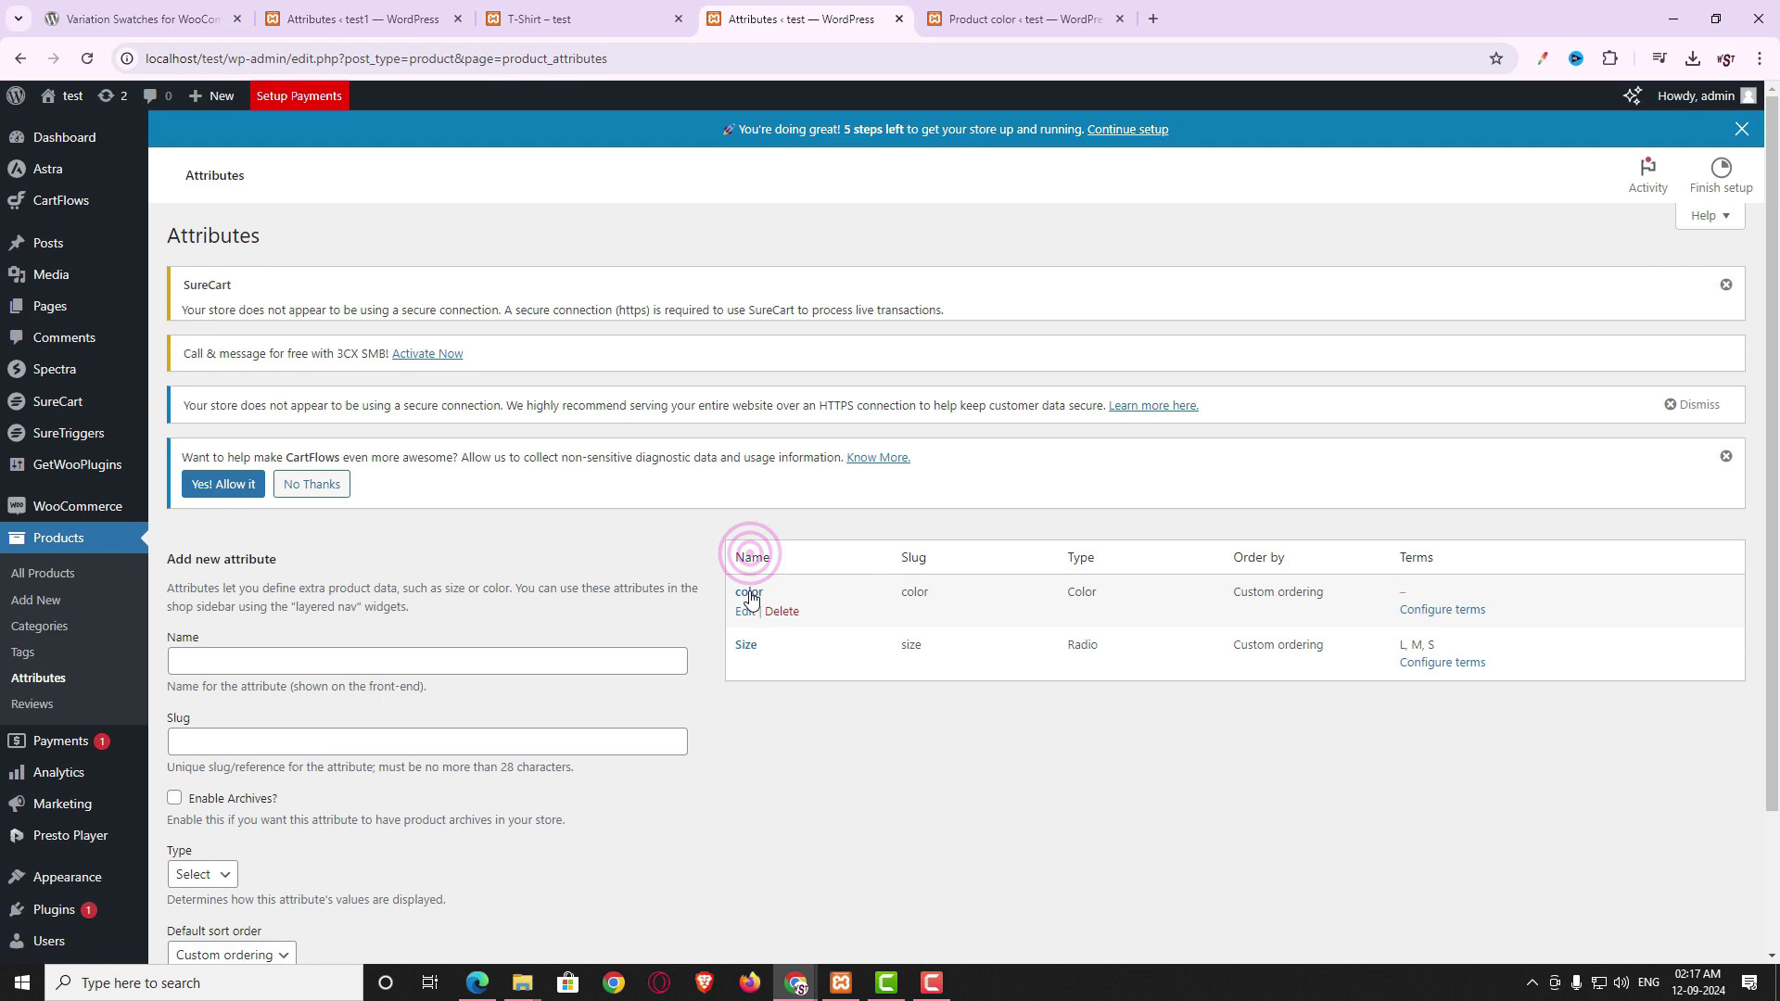
{"action": "left_click", "coordinate": [748, 589]}
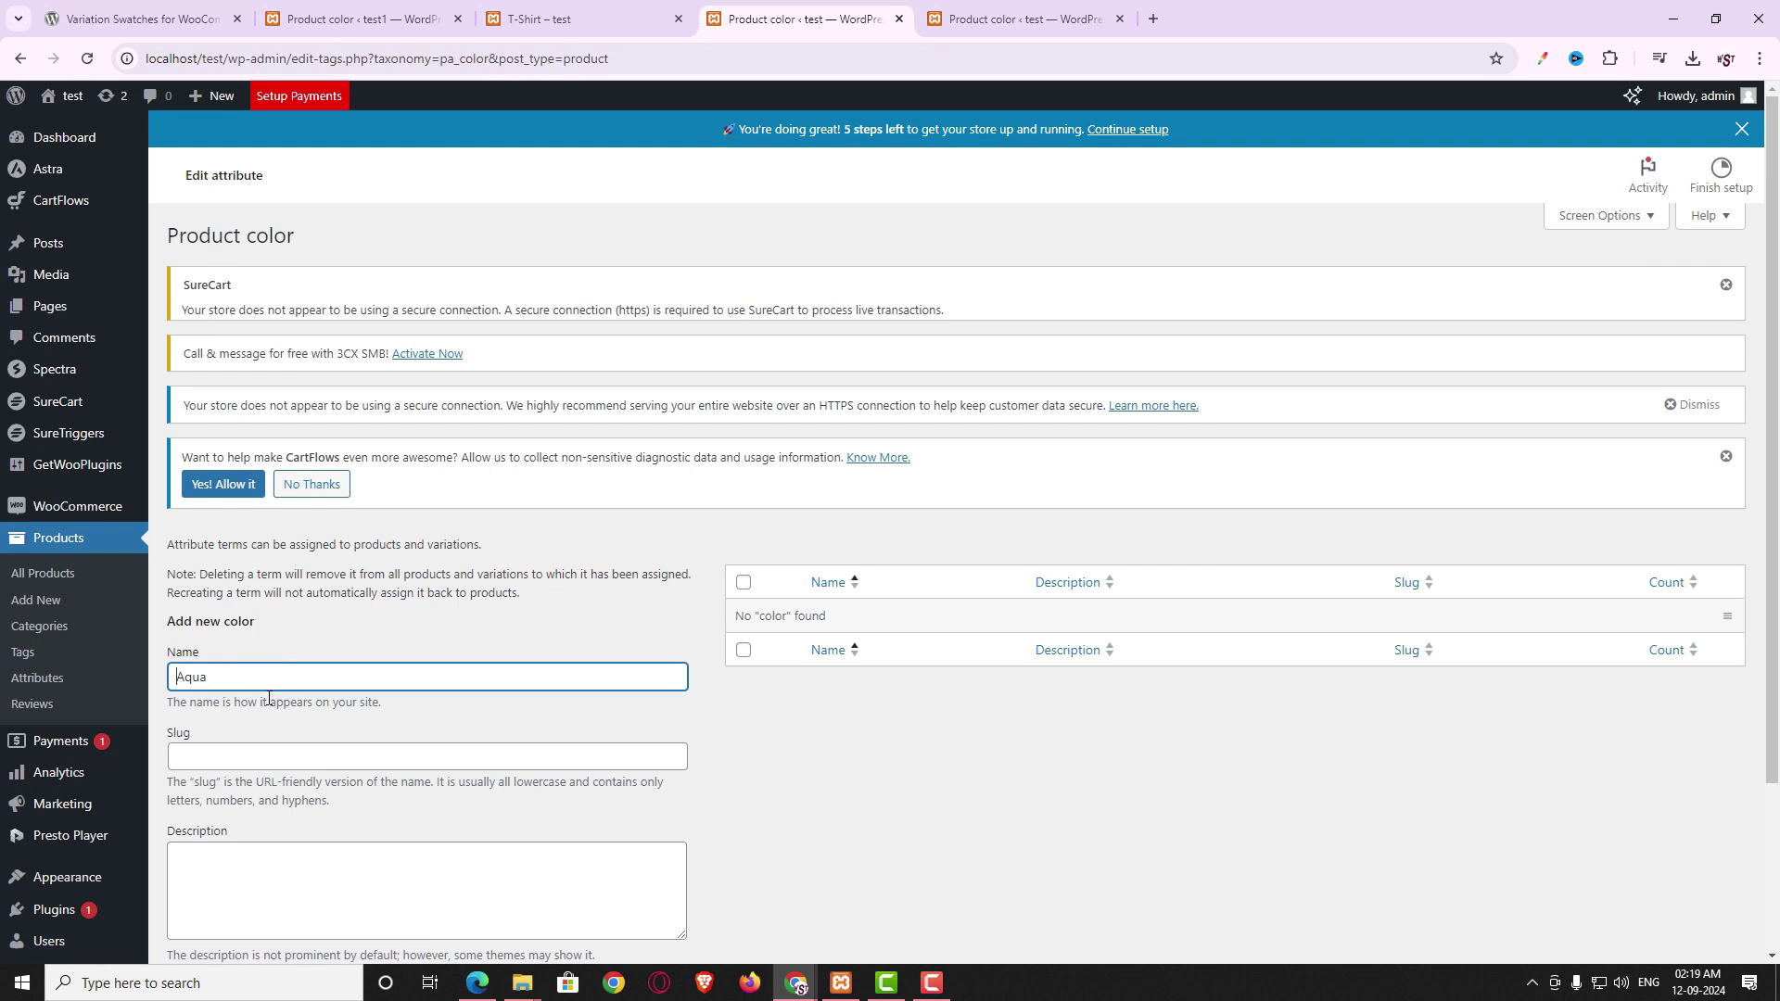
{"action": "scroll", "coordinate": [278, 686], "scroll_direction": "down", "scroll_amount": 2}
{"action": "left_click", "coordinate": [212, 827]}
{"action": "scroll", "coordinate": [404, 828], "scroll_direction": "down", "scroll_amount": 3}
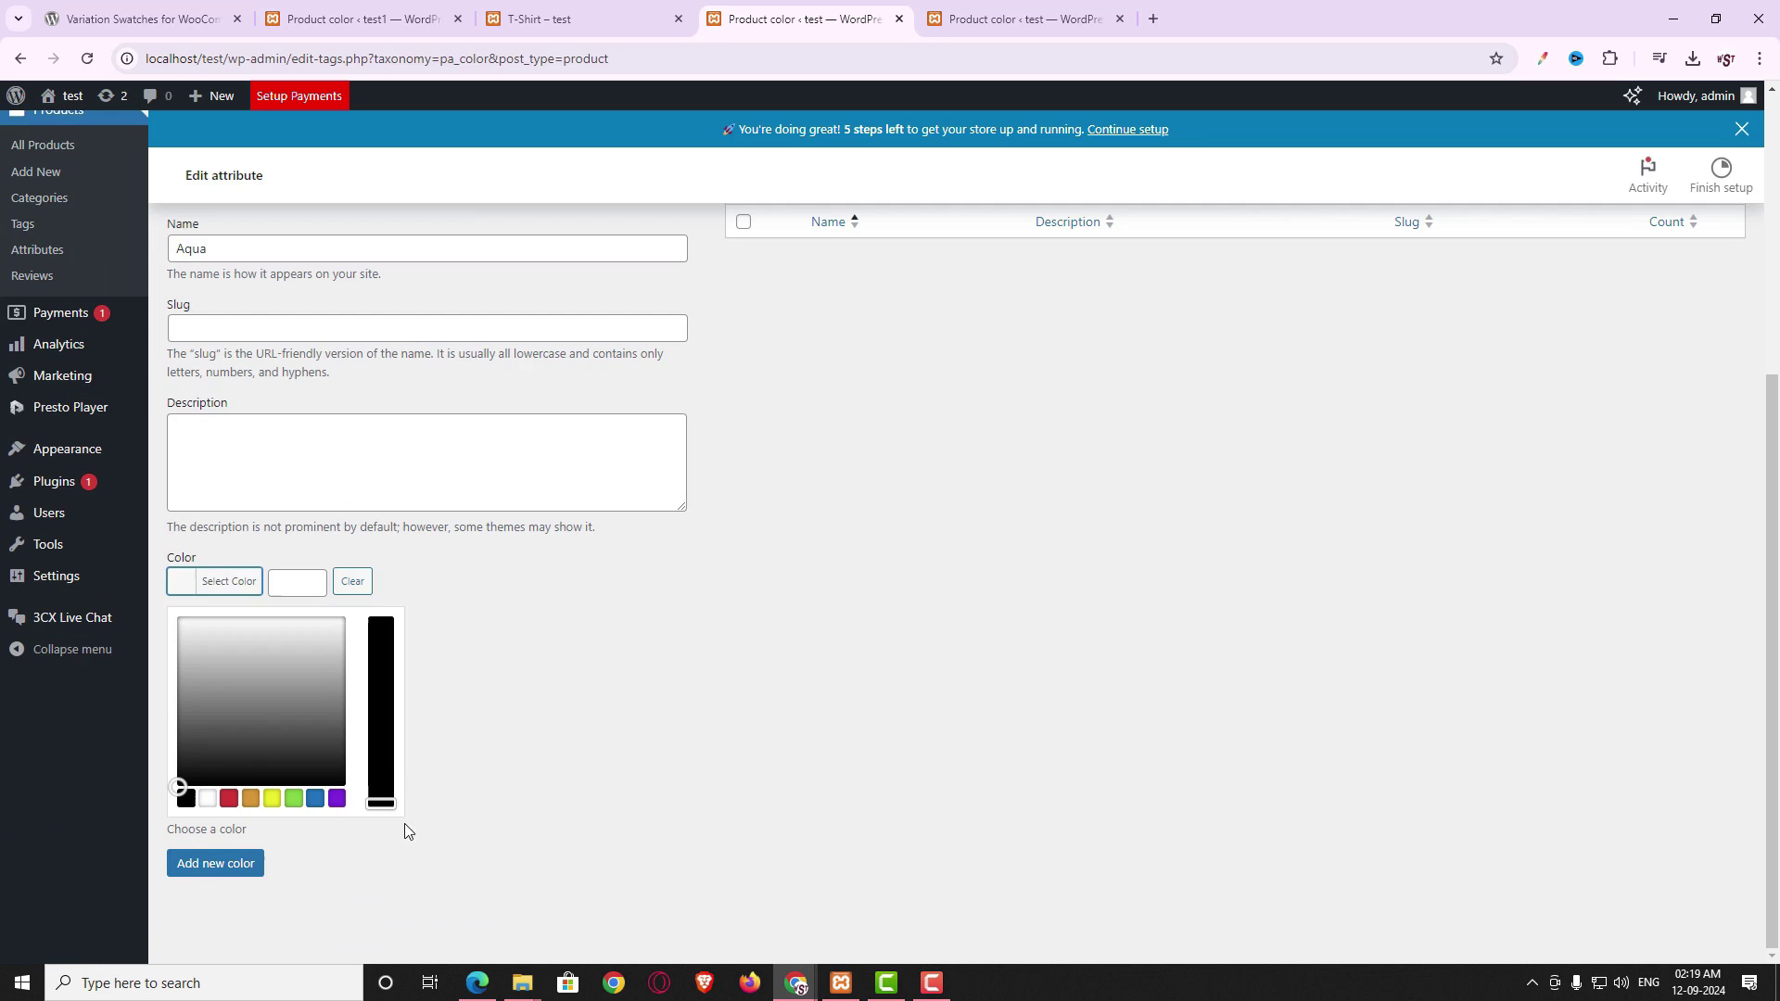
{"action": "left_click", "coordinate": [316, 798]}
{"action": "left_click", "coordinate": [263, 635]}
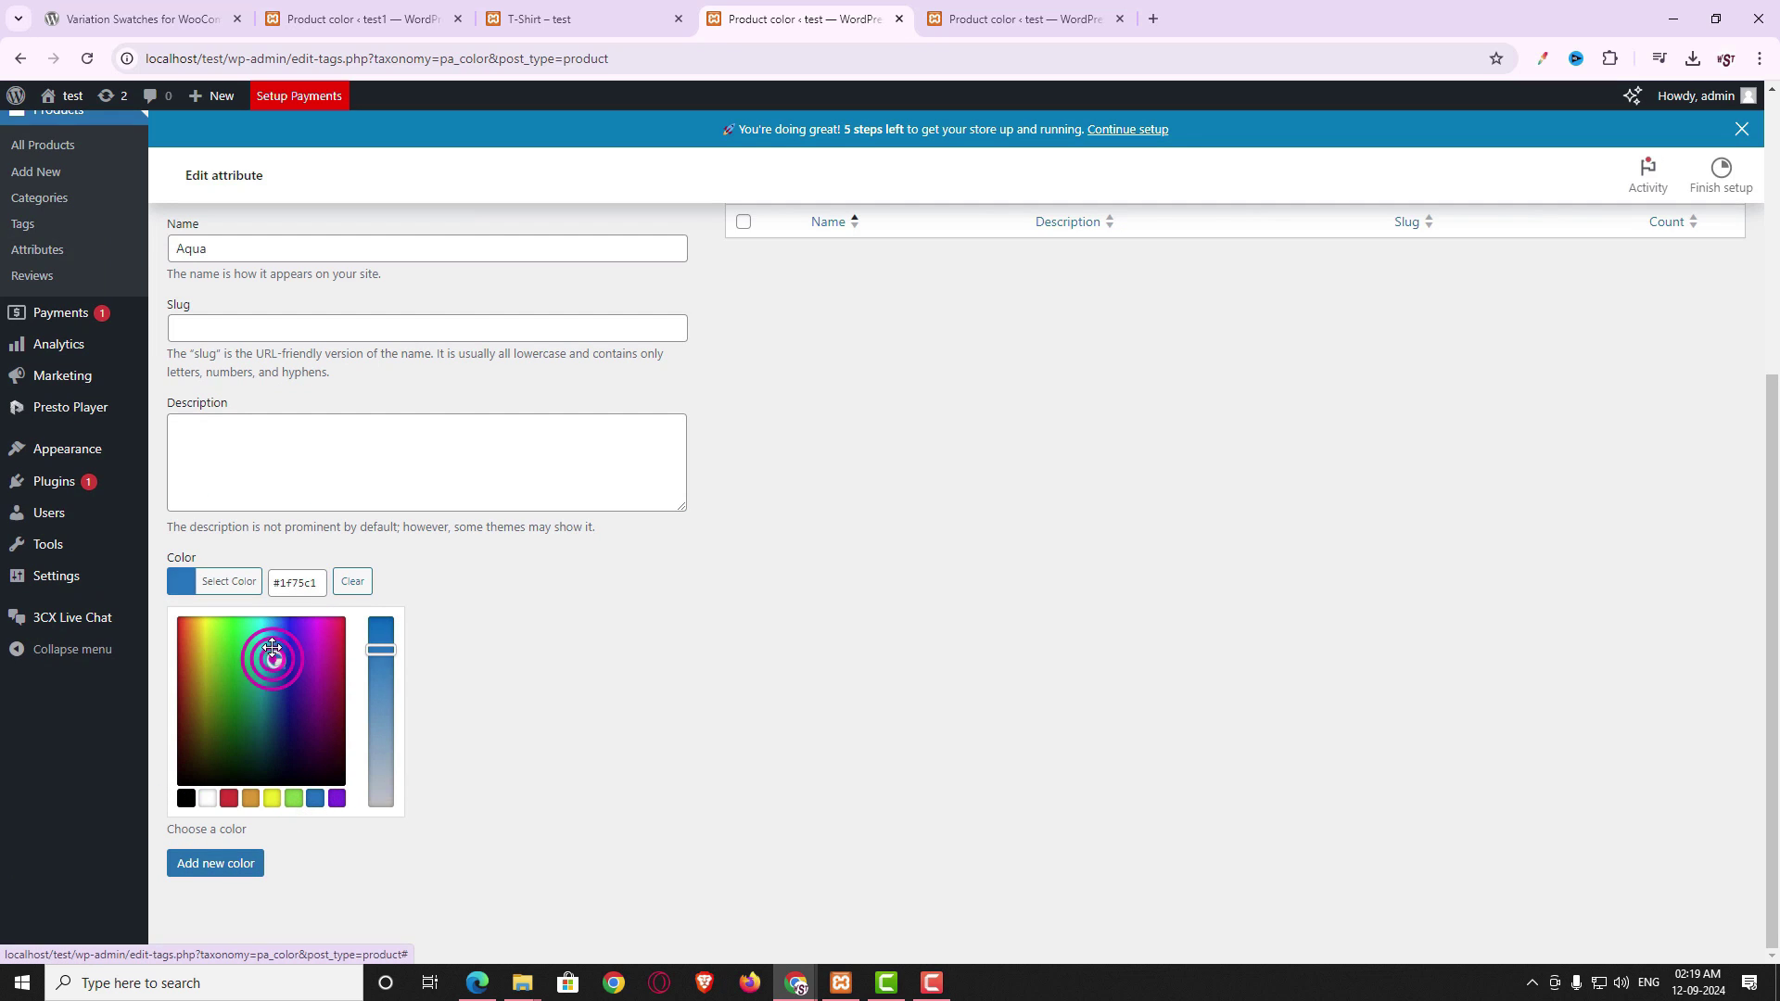
{"action": "left_click", "coordinate": [553, 622]}
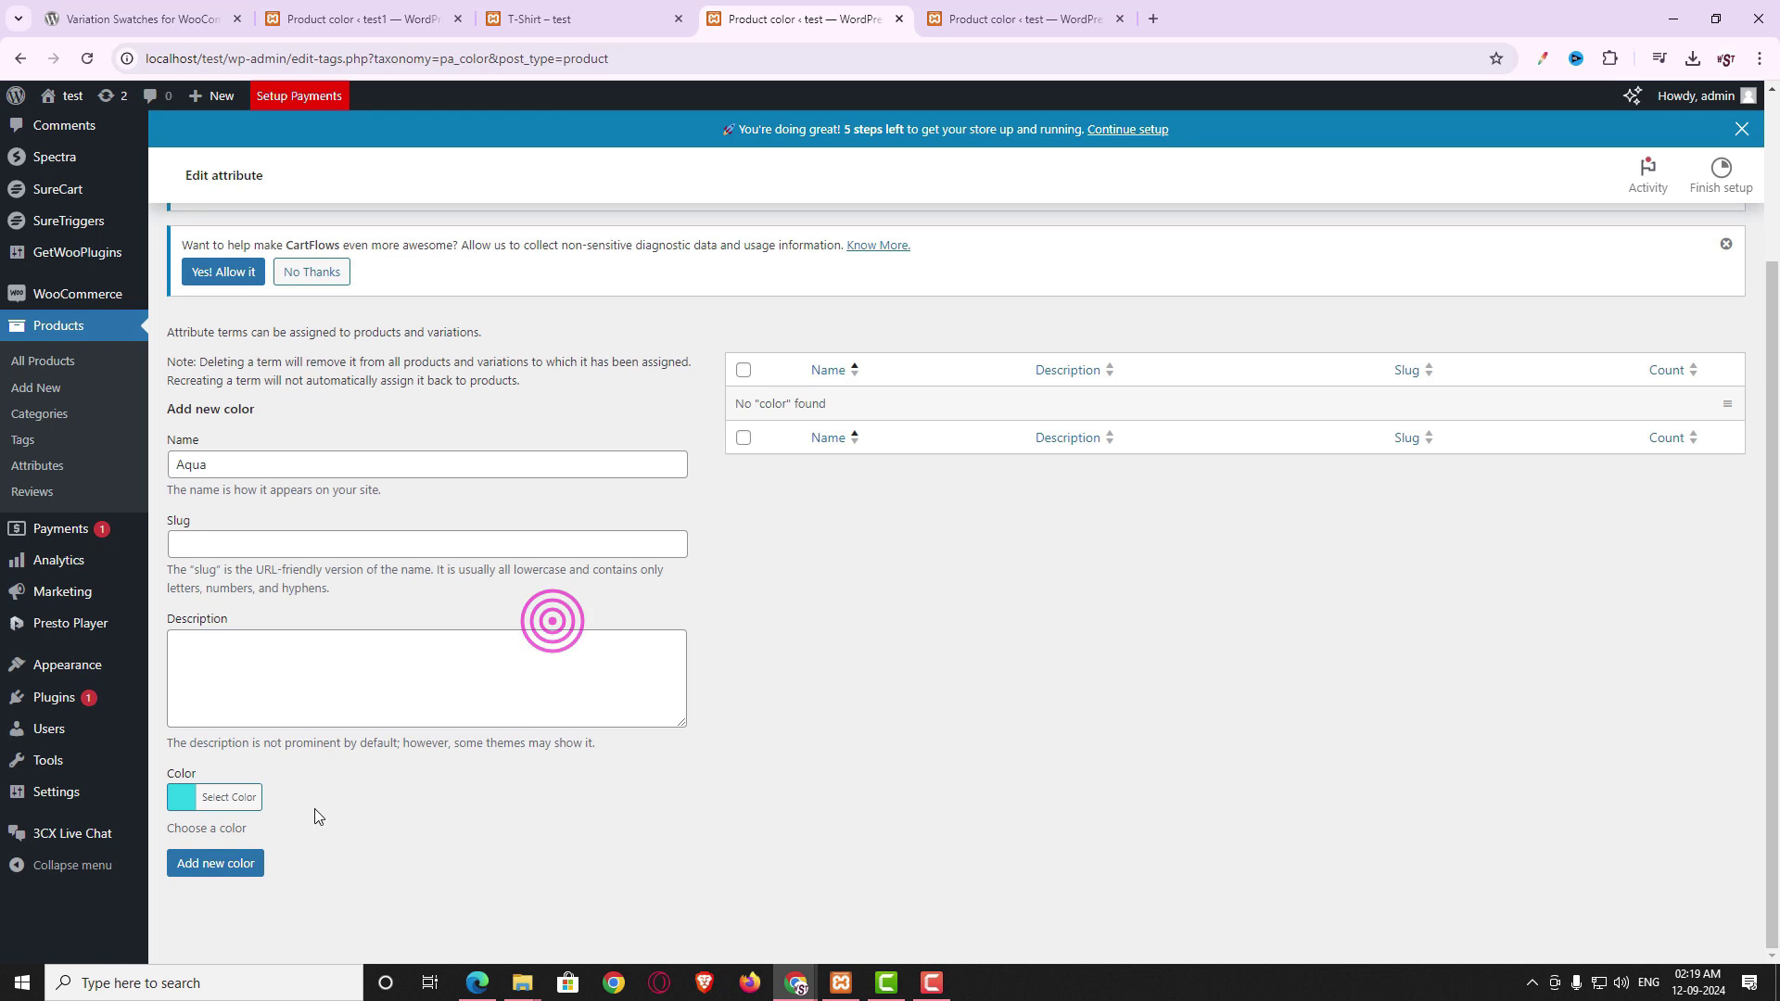
{"action": "left_click", "coordinate": [219, 864]}
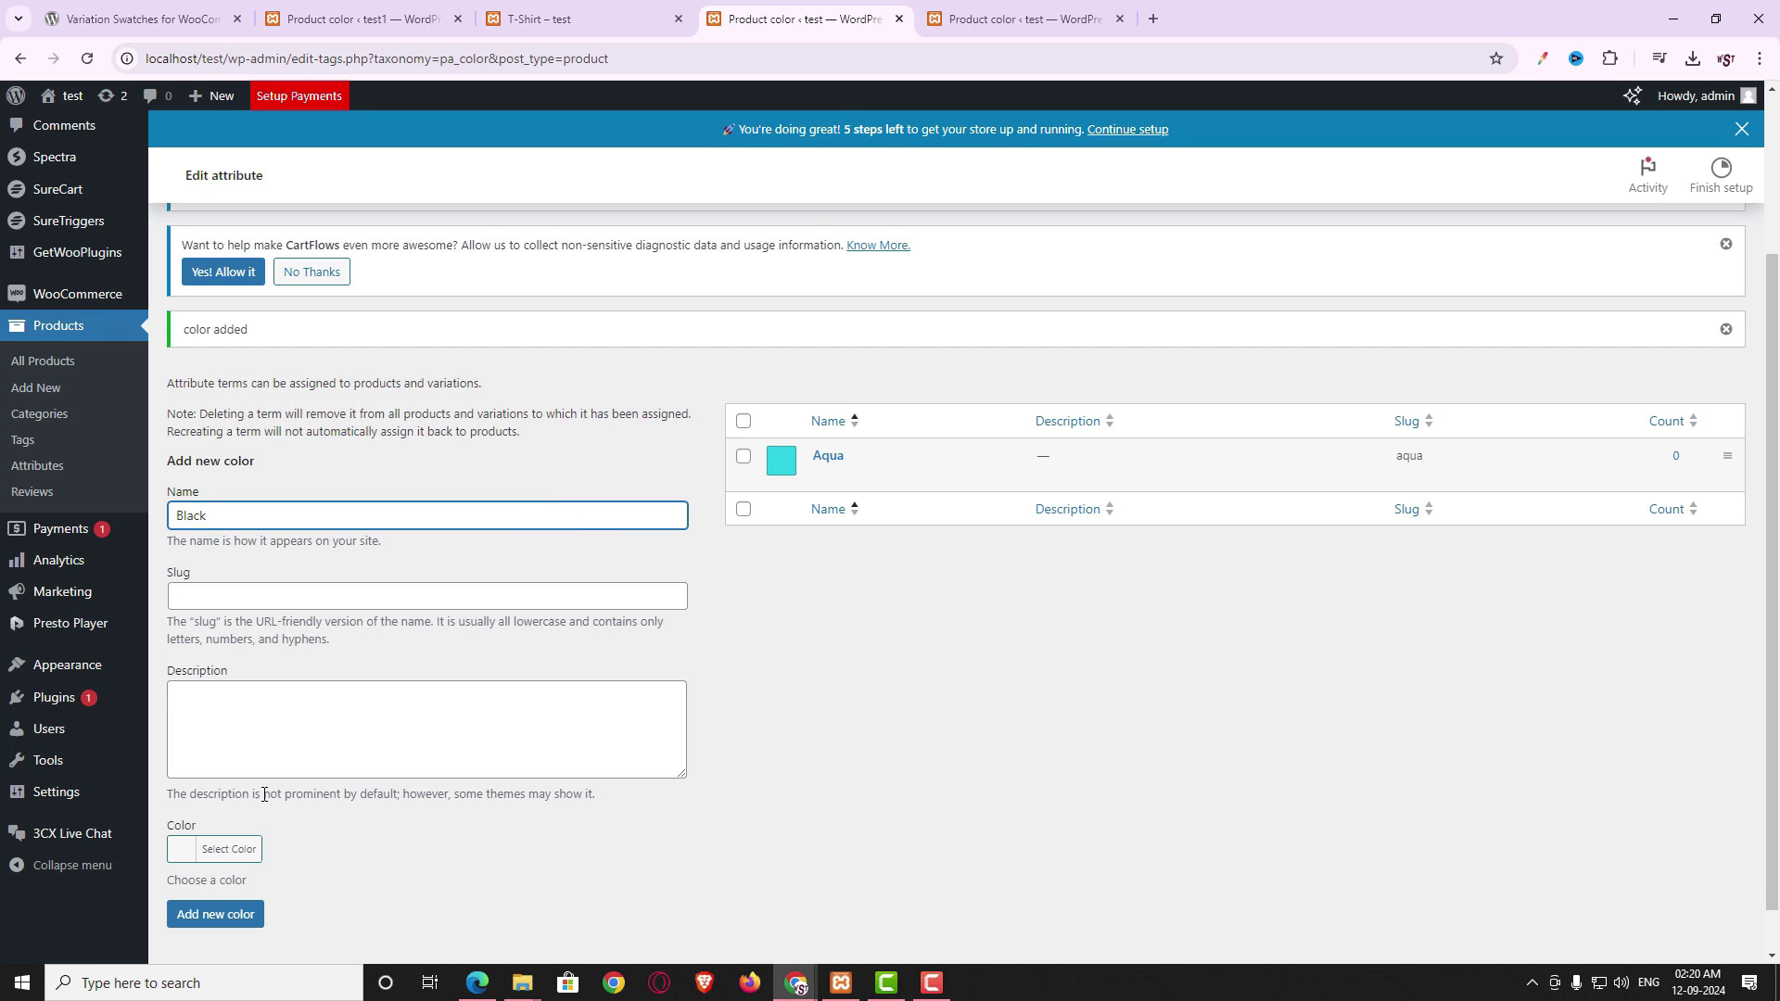
- Add the term Black to the color attribute with the preset black as its swatch color
{"action": "left_click", "coordinate": [191, 850]}
{"action": "scroll", "coordinate": [195, 834], "scroll_direction": "down", "scroll_amount": 3}
{"action": "left_click", "coordinate": [185, 799]}
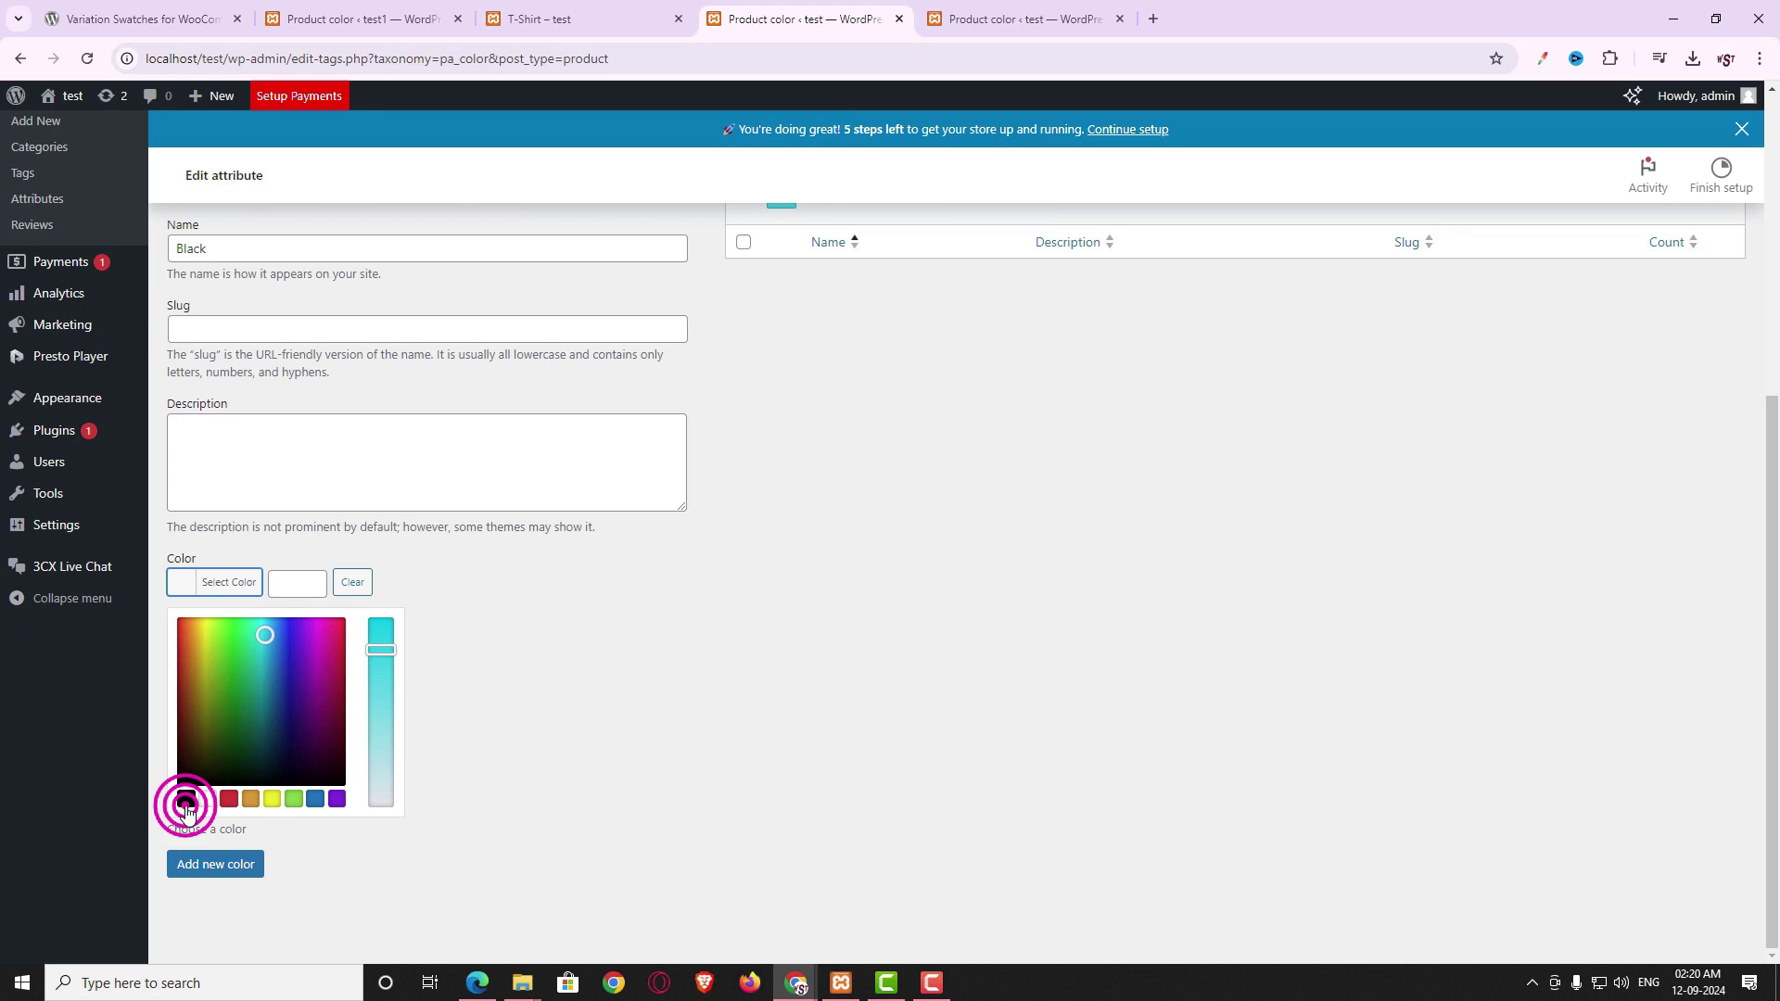
{"action": "left_click", "coordinate": [501, 793]}
{"action": "left_click", "coordinate": [242, 872]}
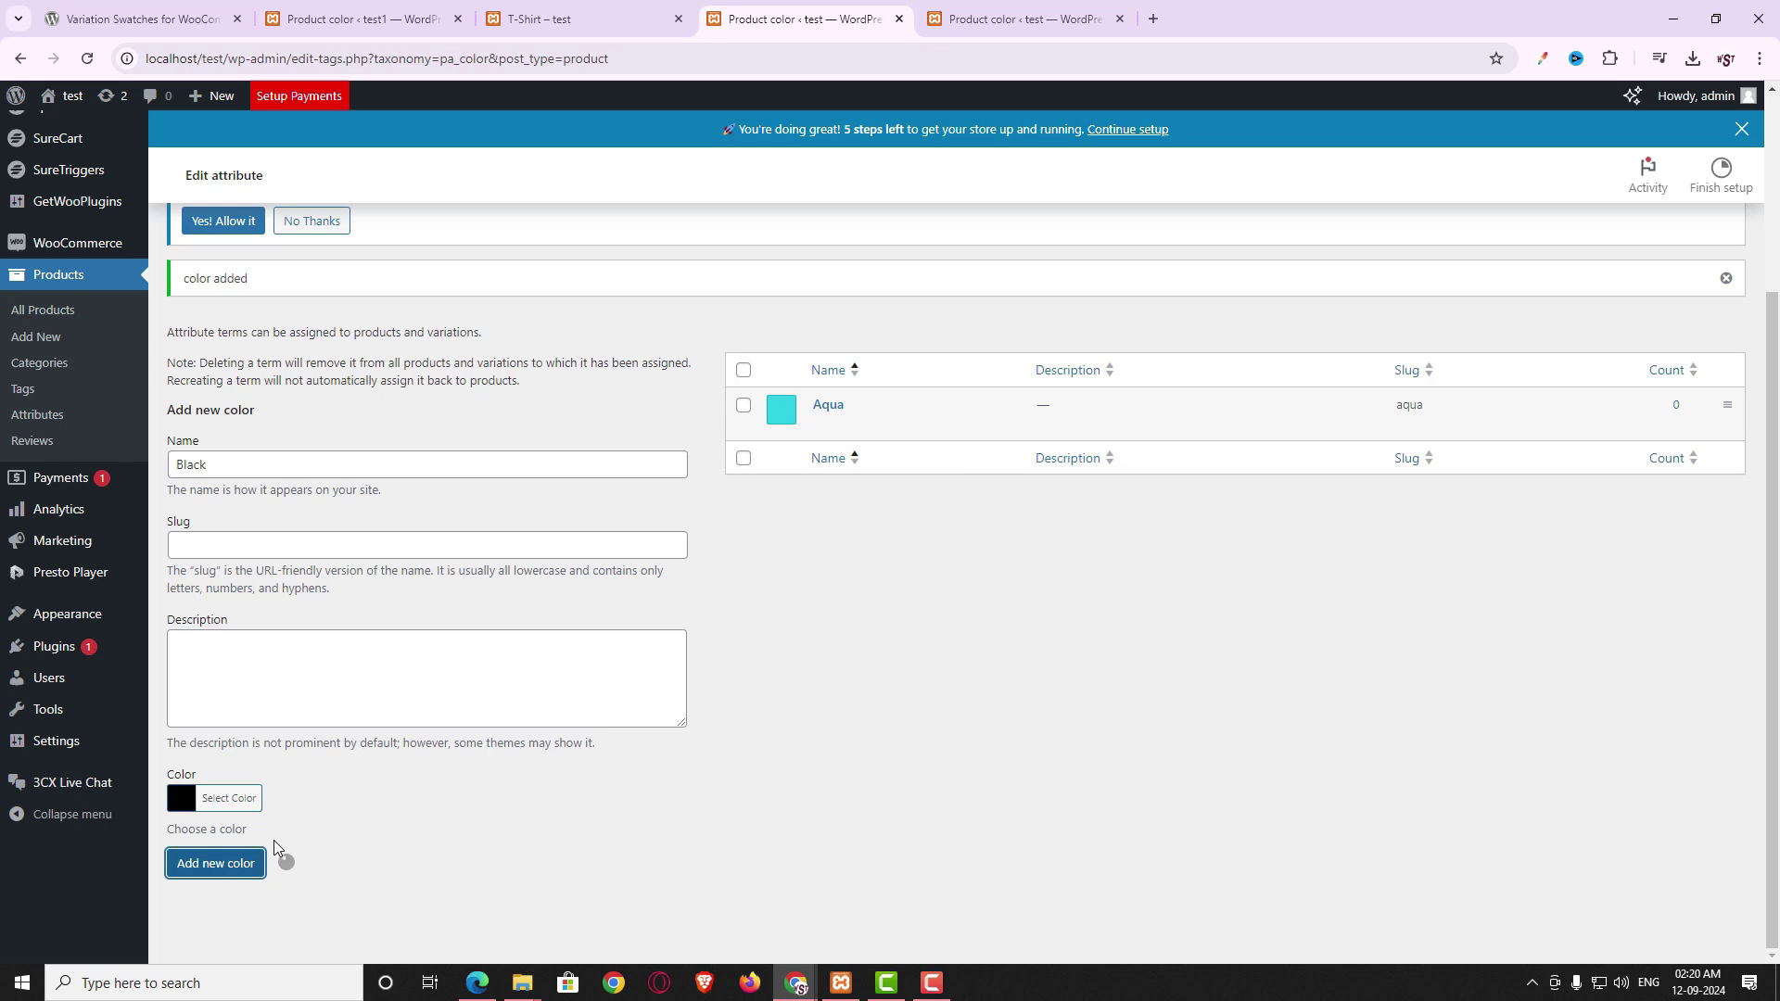
- Add the term Blue to the color attribute with the preset blue as its swatch color
{"action": "type", "text": "Blue"}
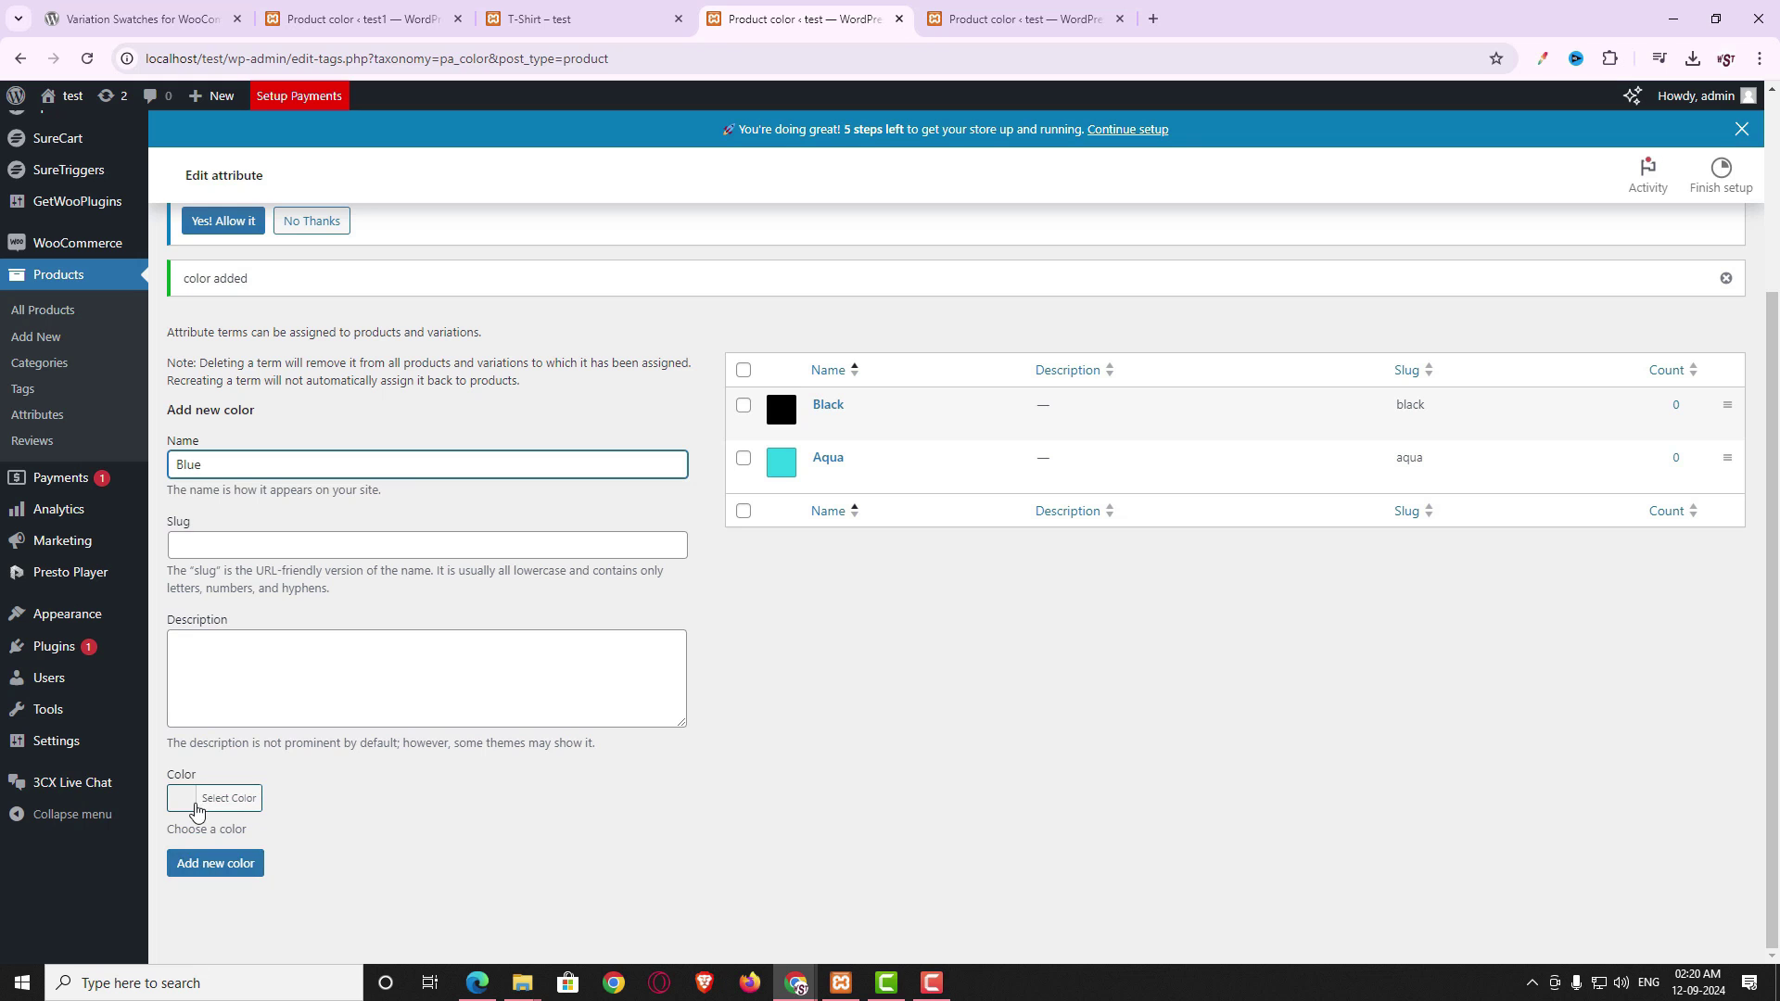
{"action": "left_click", "coordinate": [188, 802]}
{"action": "scroll", "coordinate": [385, 843], "scroll_direction": "down", "scroll_amount": 3}
{"action": "left_click", "coordinate": [314, 799]}
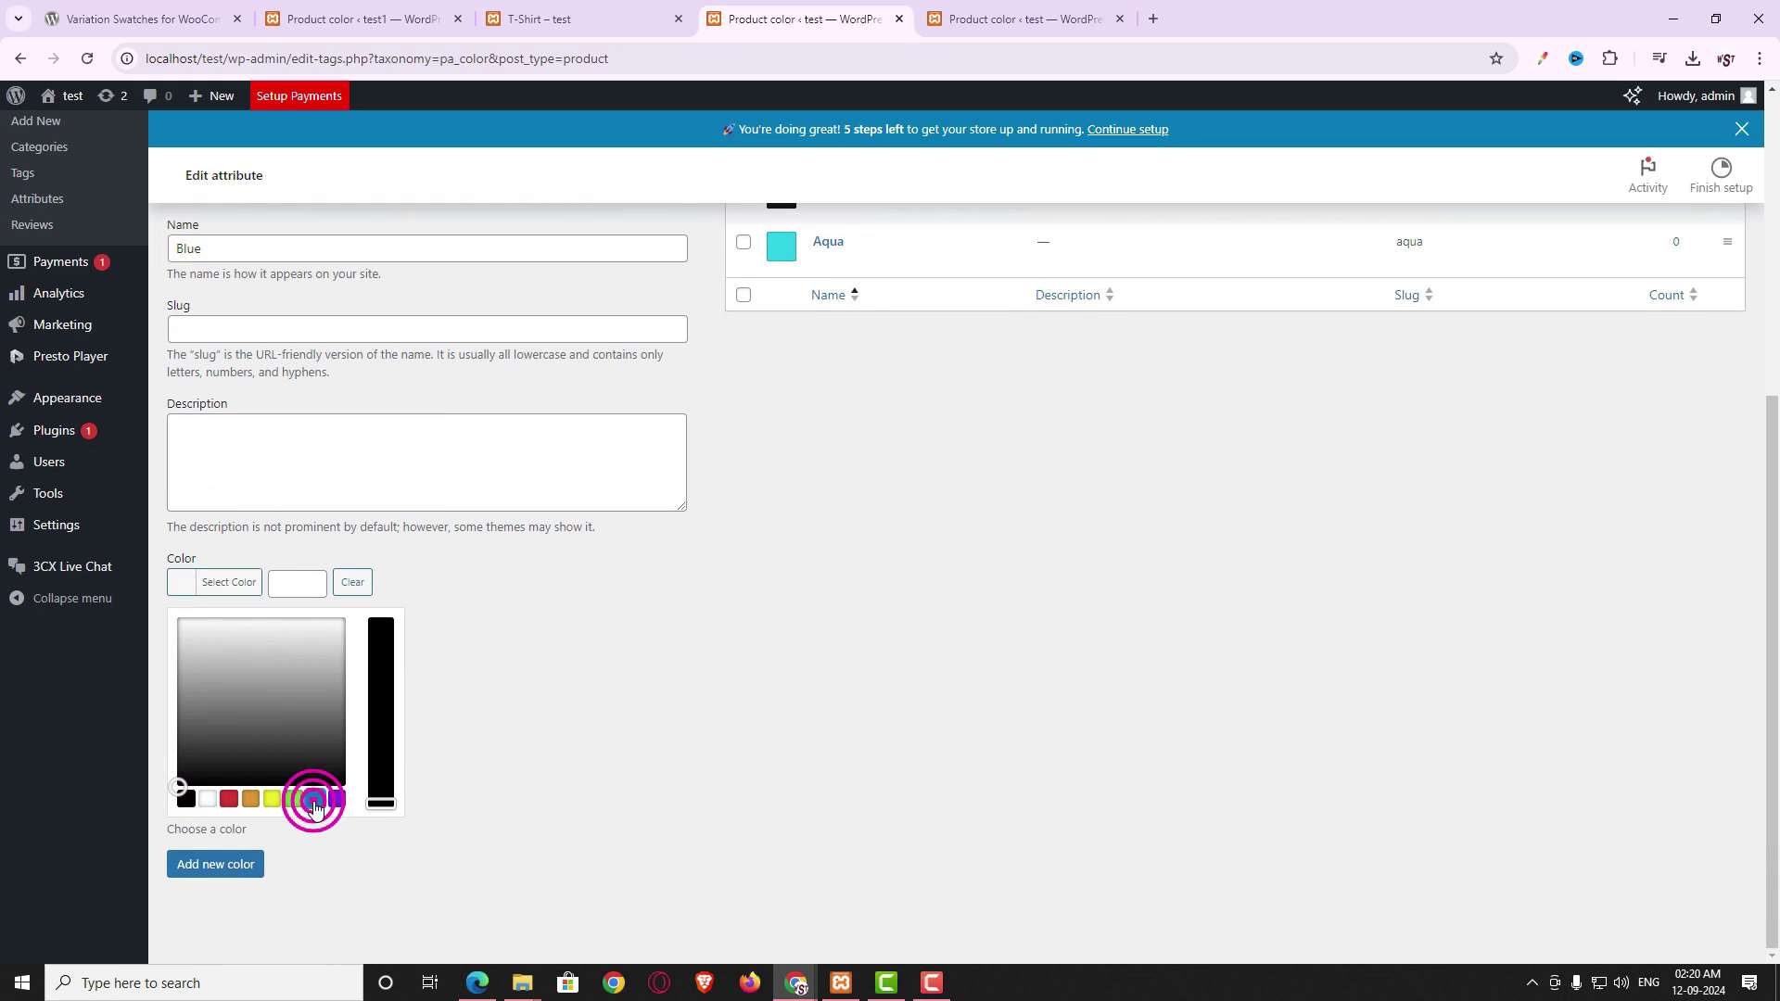
{"action": "left_click", "coordinate": [242, 872]}
- Add the term Yellow to the color attribute with the preset yellow #eeee22 as its swatch color
{"action": "left_click", "coordinate": [398, 616]}
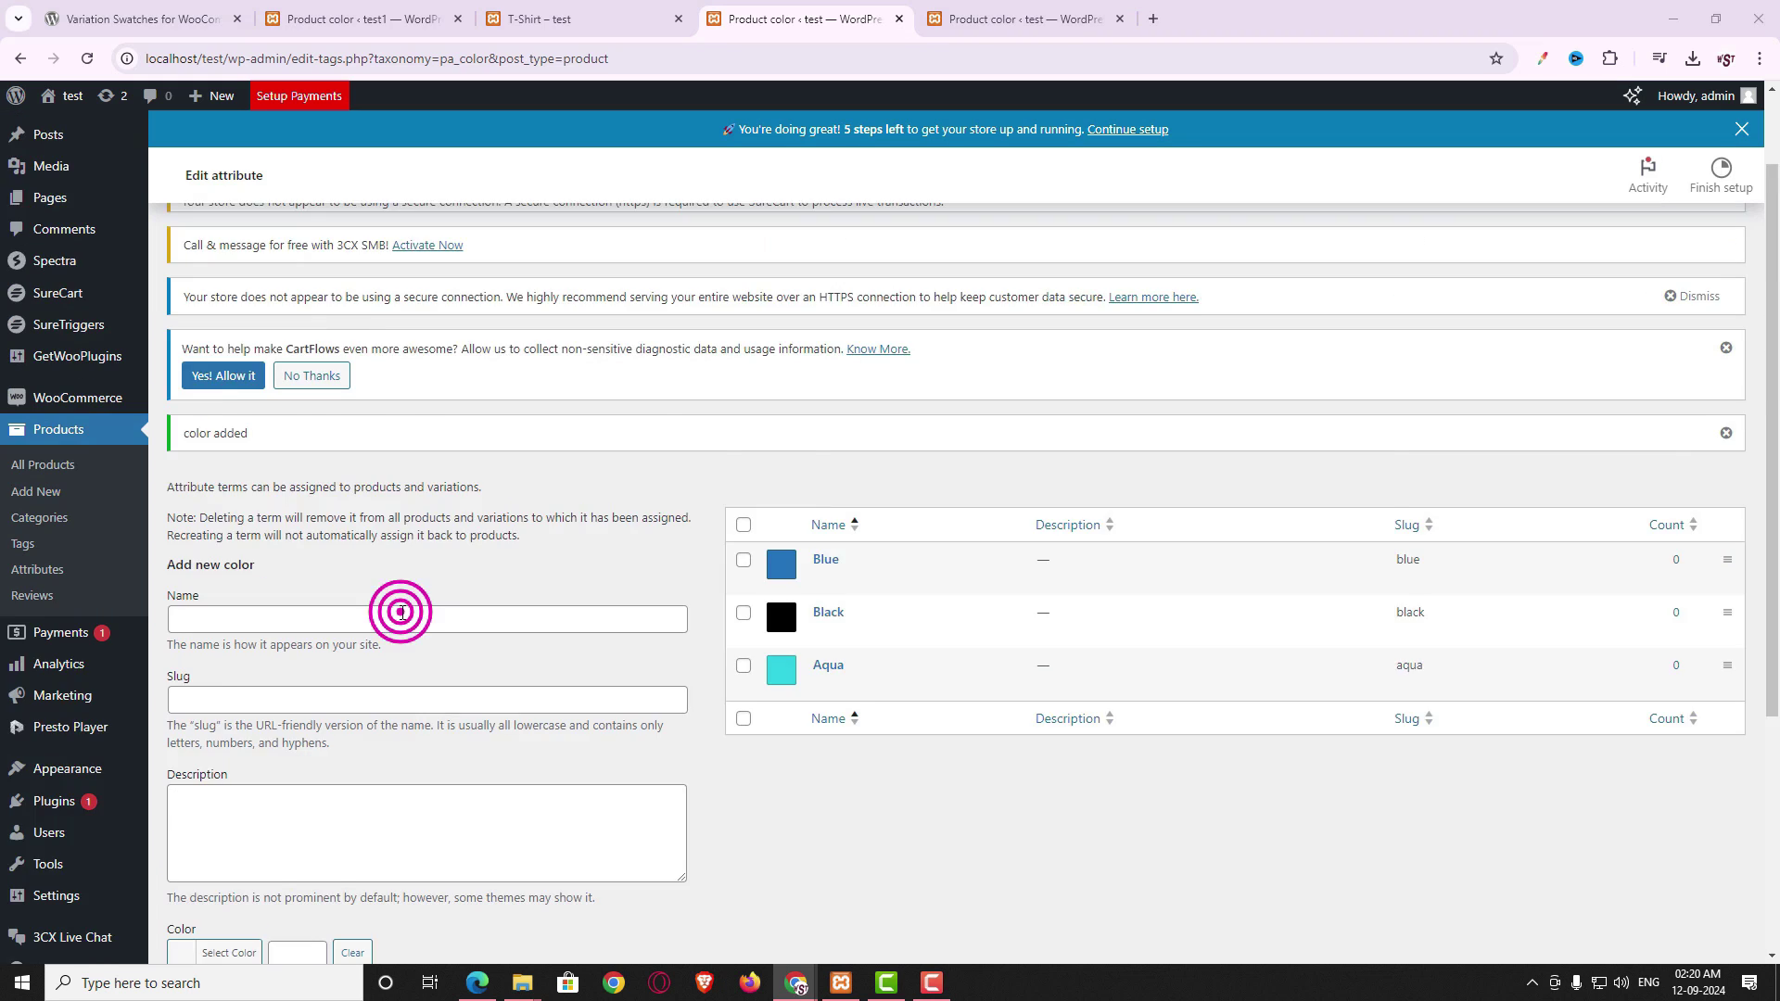
{"action": "type", "text": "Yellow"}
{"action": "scroll", "coordinate": [218, 906], "scroll_direction": "down", "scroll_amount": 2}
{"action": "left_click", "coordinate": [176, 795]}
{"action": "scroll", "coordinate": [471, 823], "scroll_direction": "down", "scroll_amount": 2}
{"action": "scroll", "coordinate": [471, 822], "scroll_direction": "down", "scroll_amount": 1}
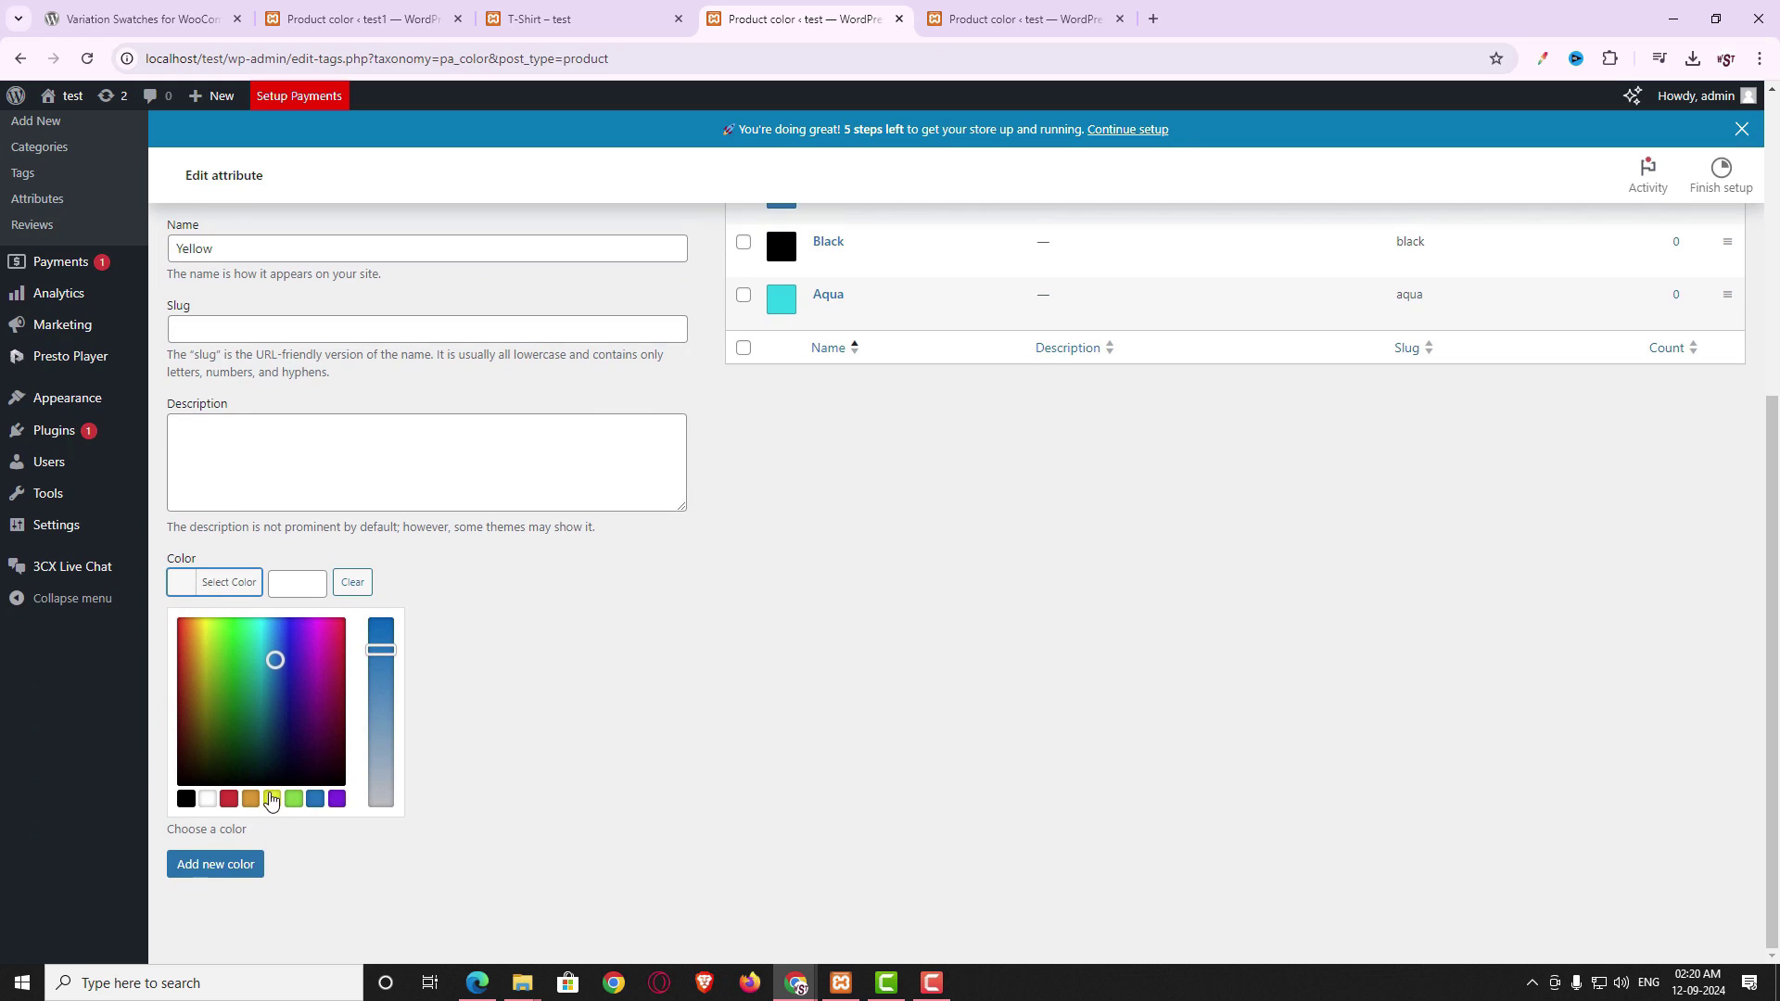
{"action": "left_click", "coordinate": [272, 798]}
{"action": "left_click", "coordinate": [239, 864]}
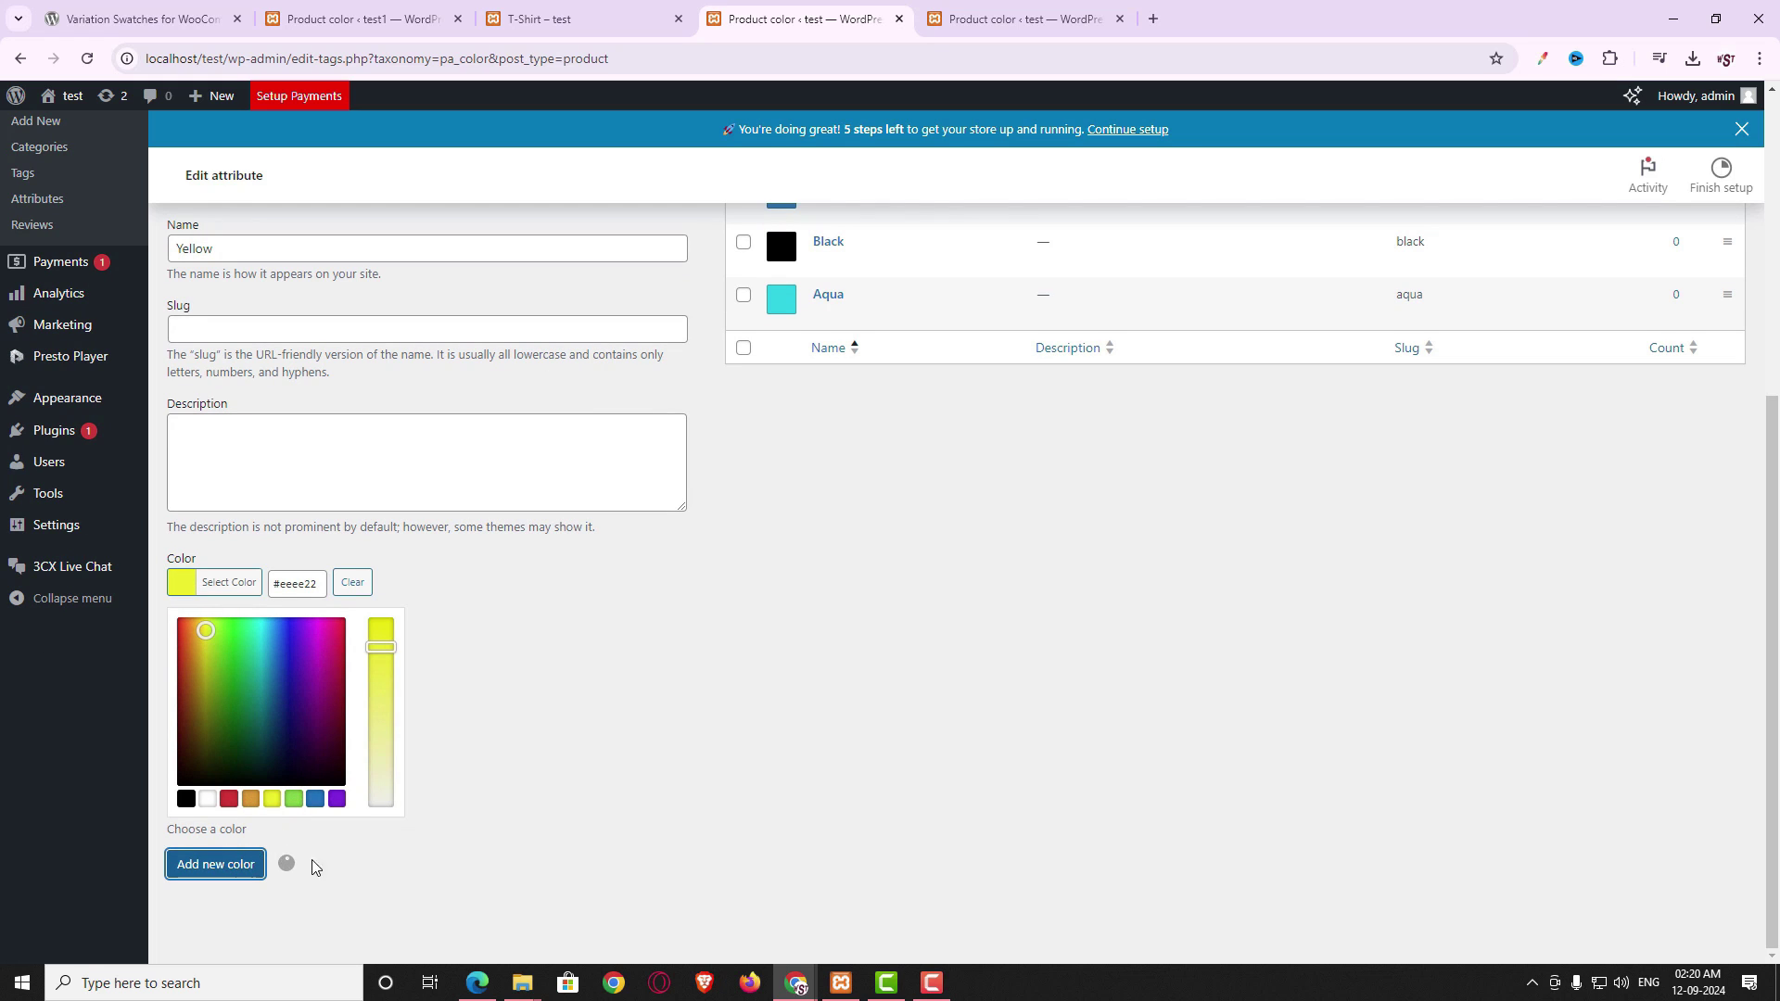
- Add the term Red to the color attribute with the preset red #dd3333 as its swatch color
{"action": "left_click", "coordinate": [600, 436]}
{"action": "scroll", "coordinate": [601, 440], "scroll_direction": "up", "scroll_amount": 1}
{"action": "type", "text": "Red"}
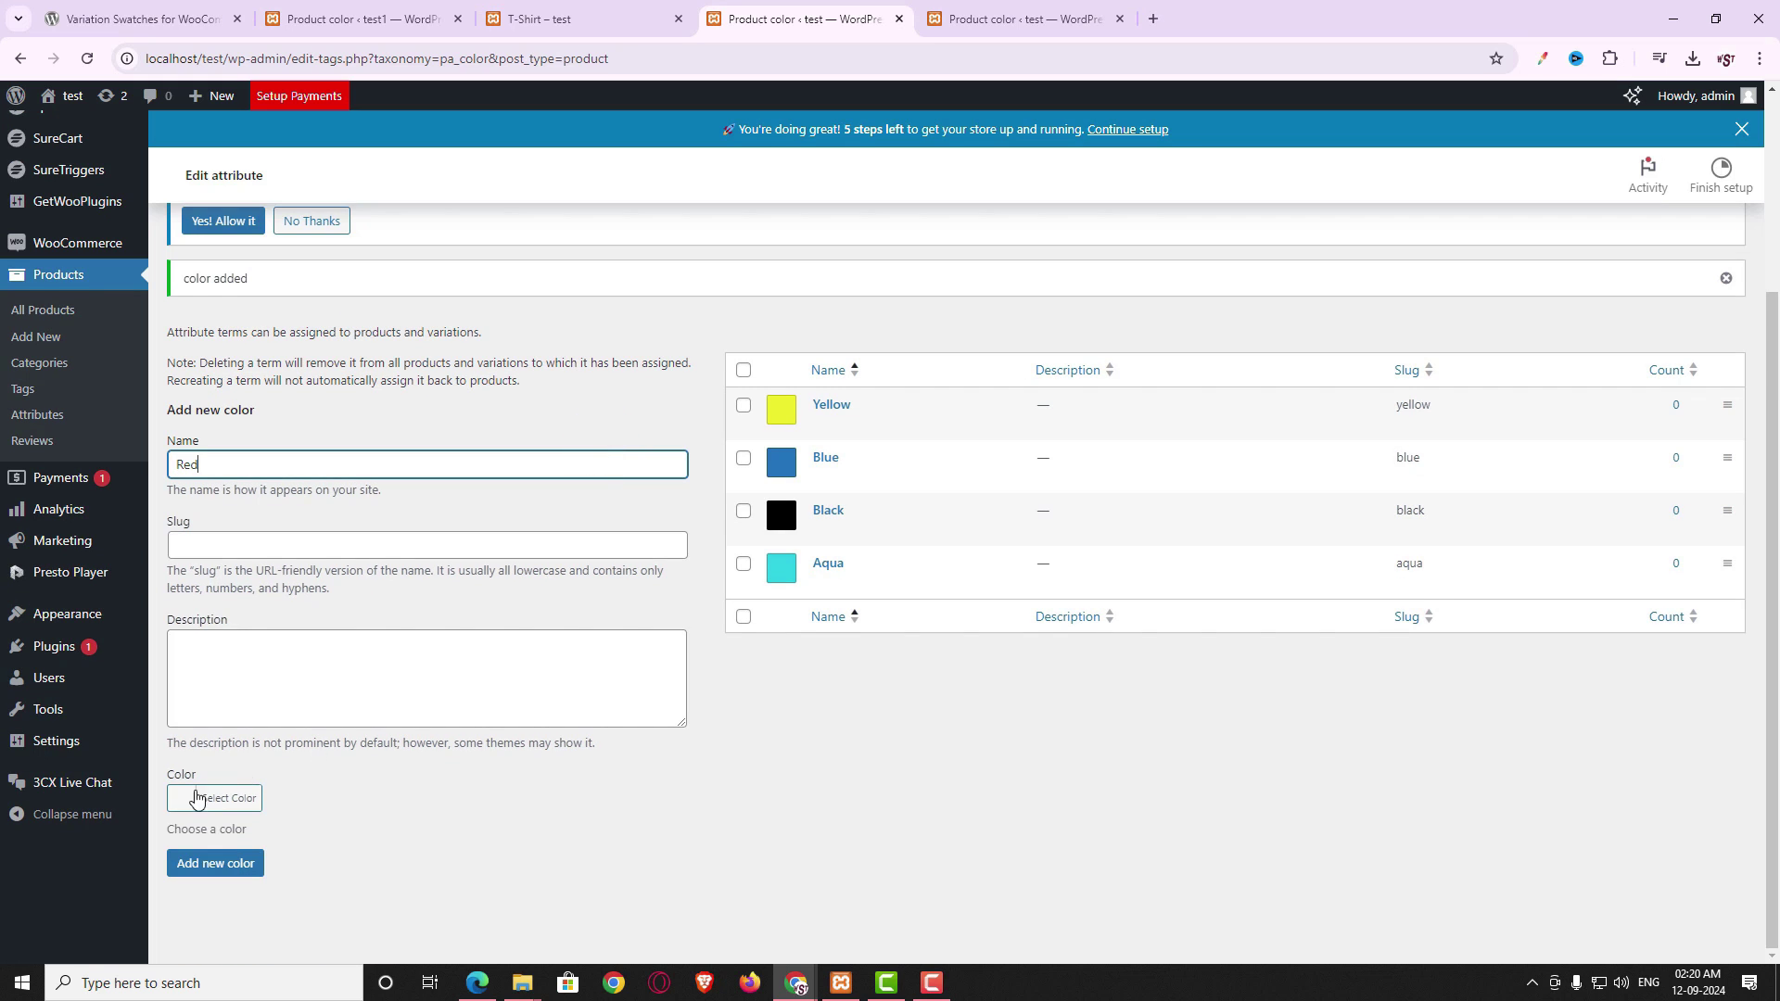
{"action": "left_click", "coordinate": [196, 799]}
{"action": "scroll", "coordinate": [185, 798], "scroll_direction": "down", "scroll_amount": 2}
{"action": "left_click", "coordinate": [228, 798]}
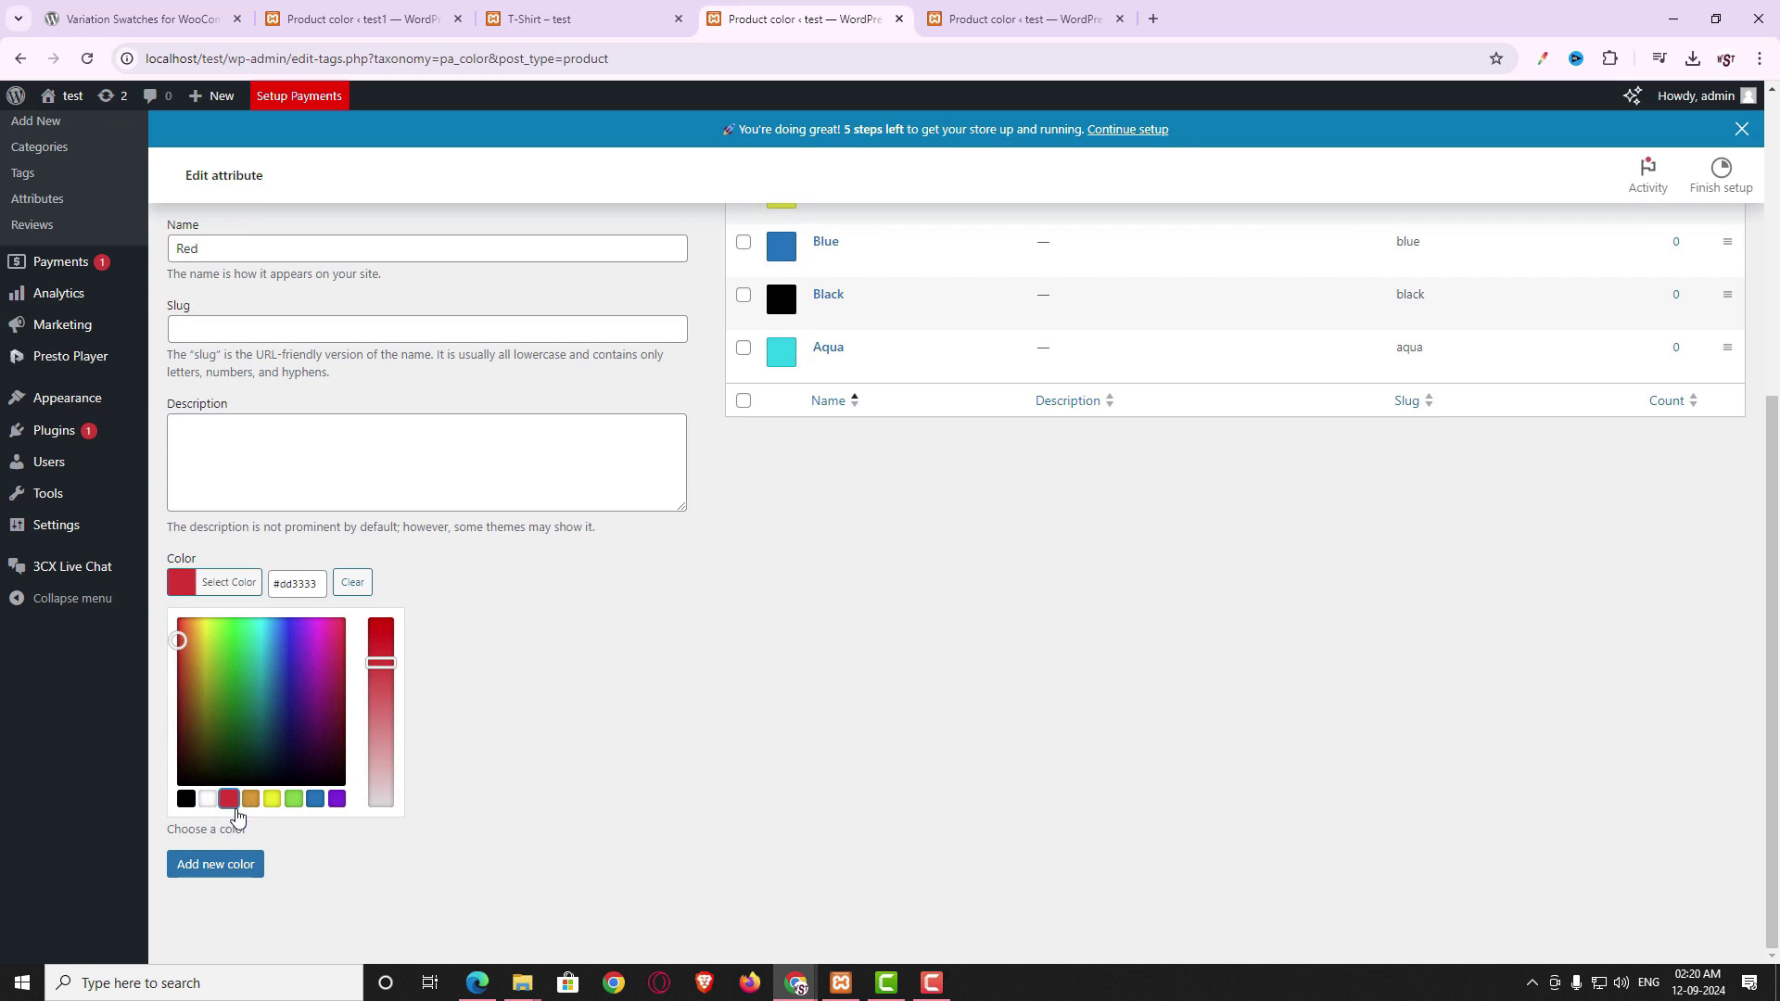
{"action": "left_click", "coordinate": [224, 864]}
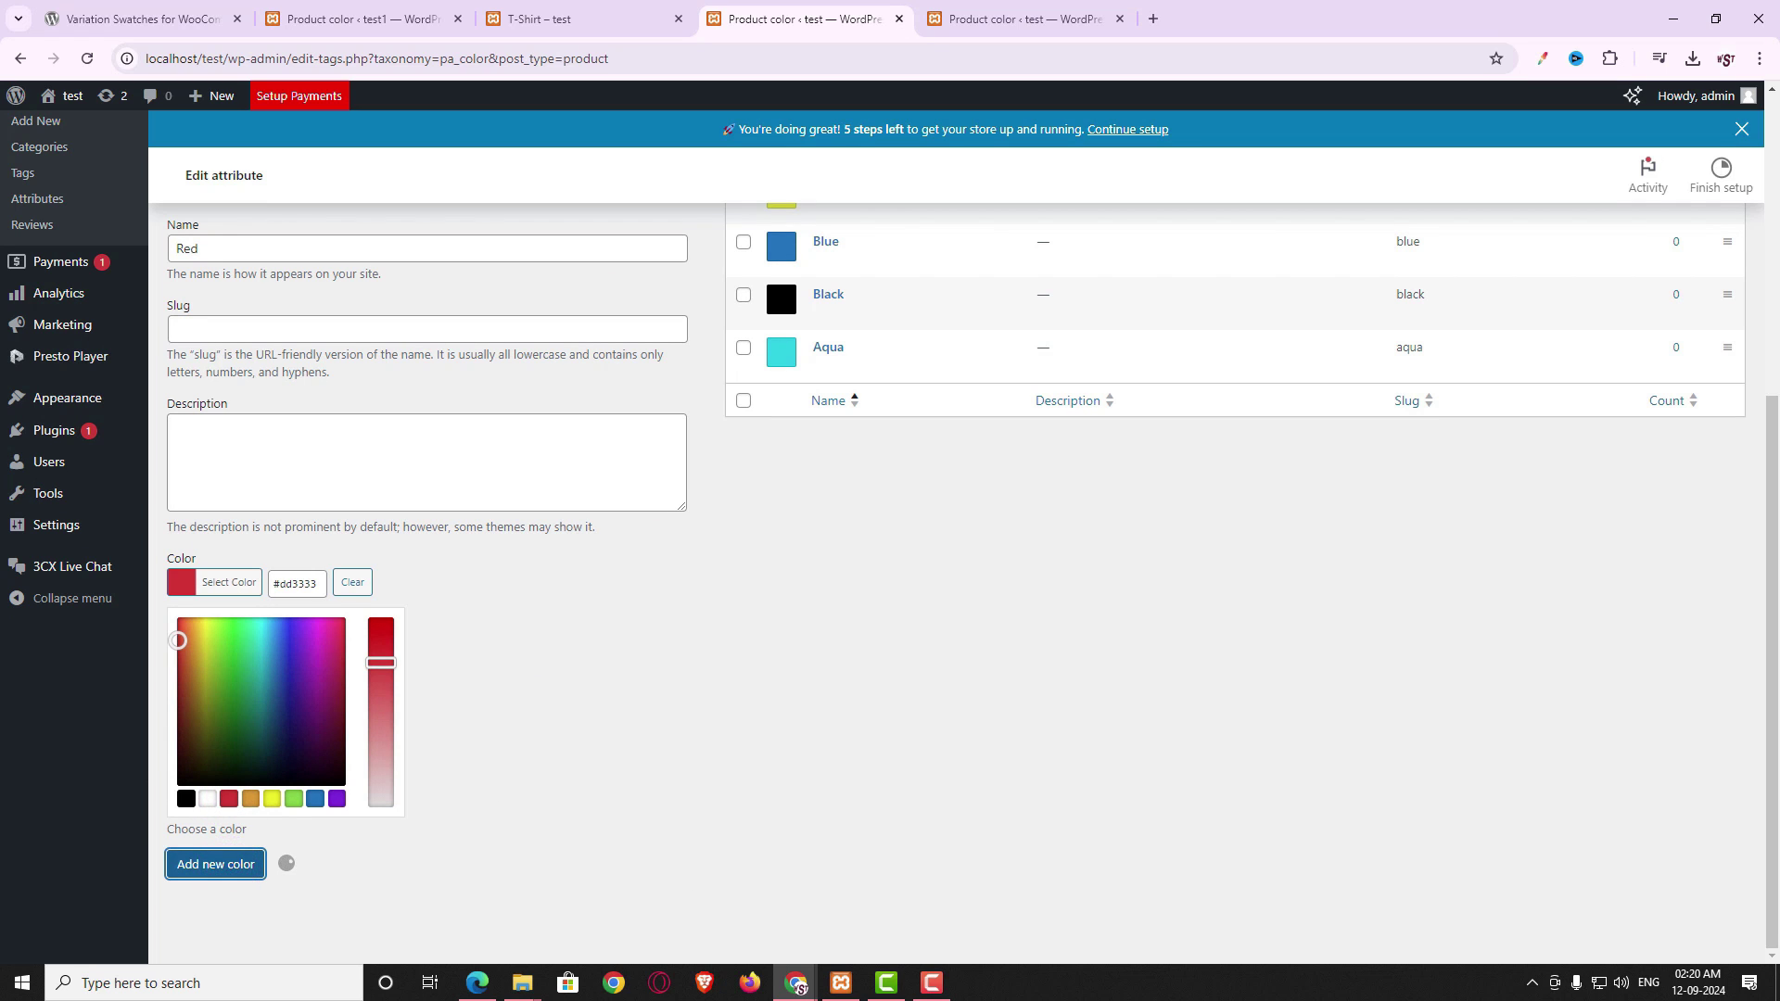
- Add the term Orange to the color attribute with a custom orange swatch of about #e2a234
{"action": "left_click", "coordinate": [428, 252]}
{"action": "scroll", "coordinate": [424, 259], "scroll_direction": "up", "scroll_amount": 2}
{"action": "type", "text": "Orange"}
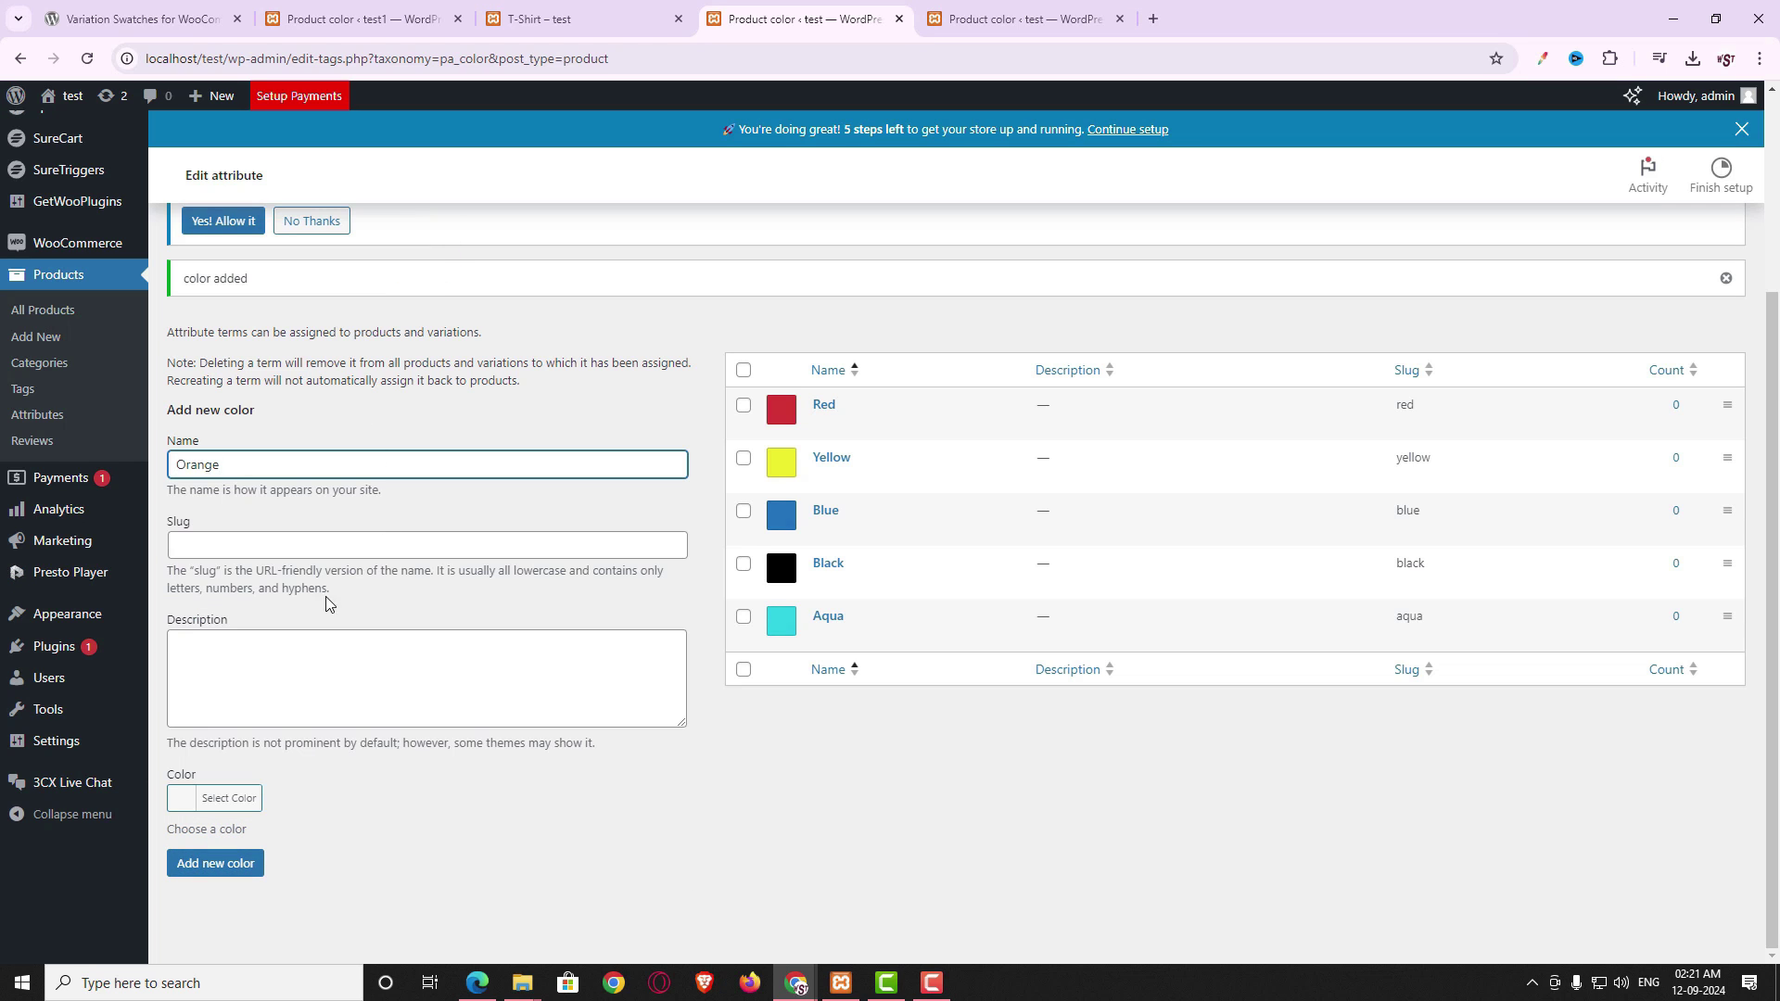
{"action": "left_click", "coordinate": [190, 797]}
{"action": "scroll", "coordinate": [226, 677], "scroll_direction": "down", "scroll_amount": 2}
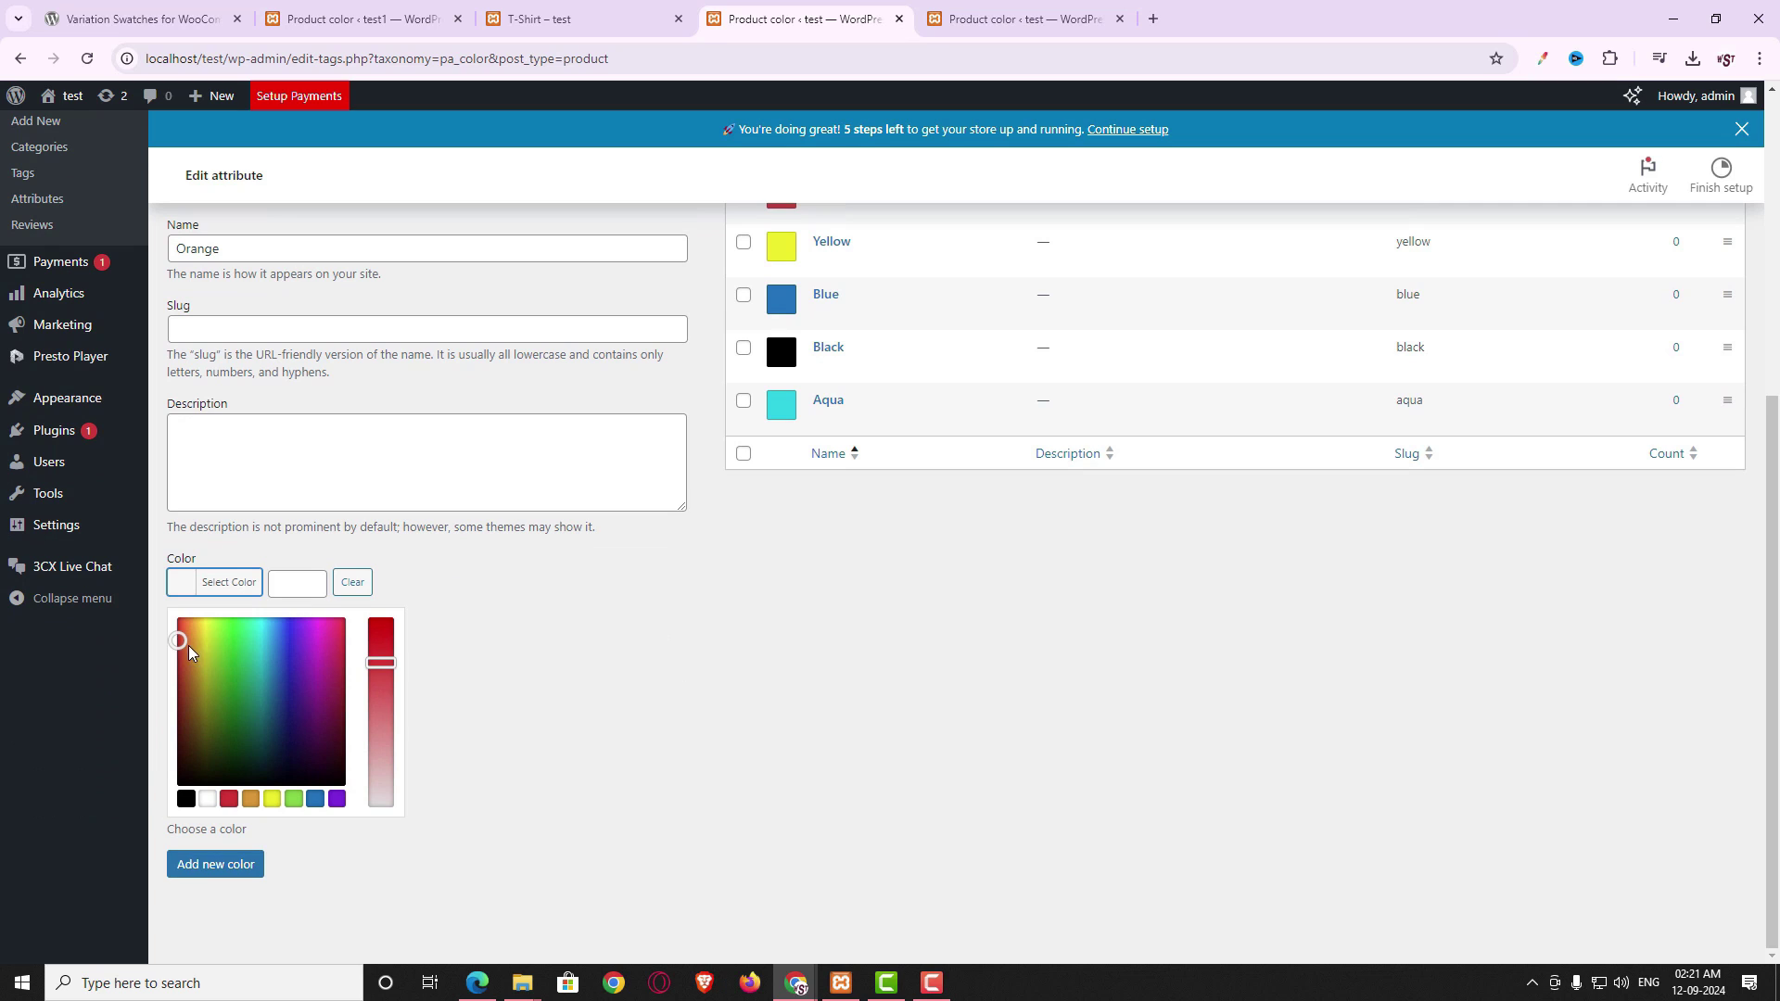
{"action": "left_click_drag", "start_coordinate": [189, 647], "coordinate": [200, 638]}
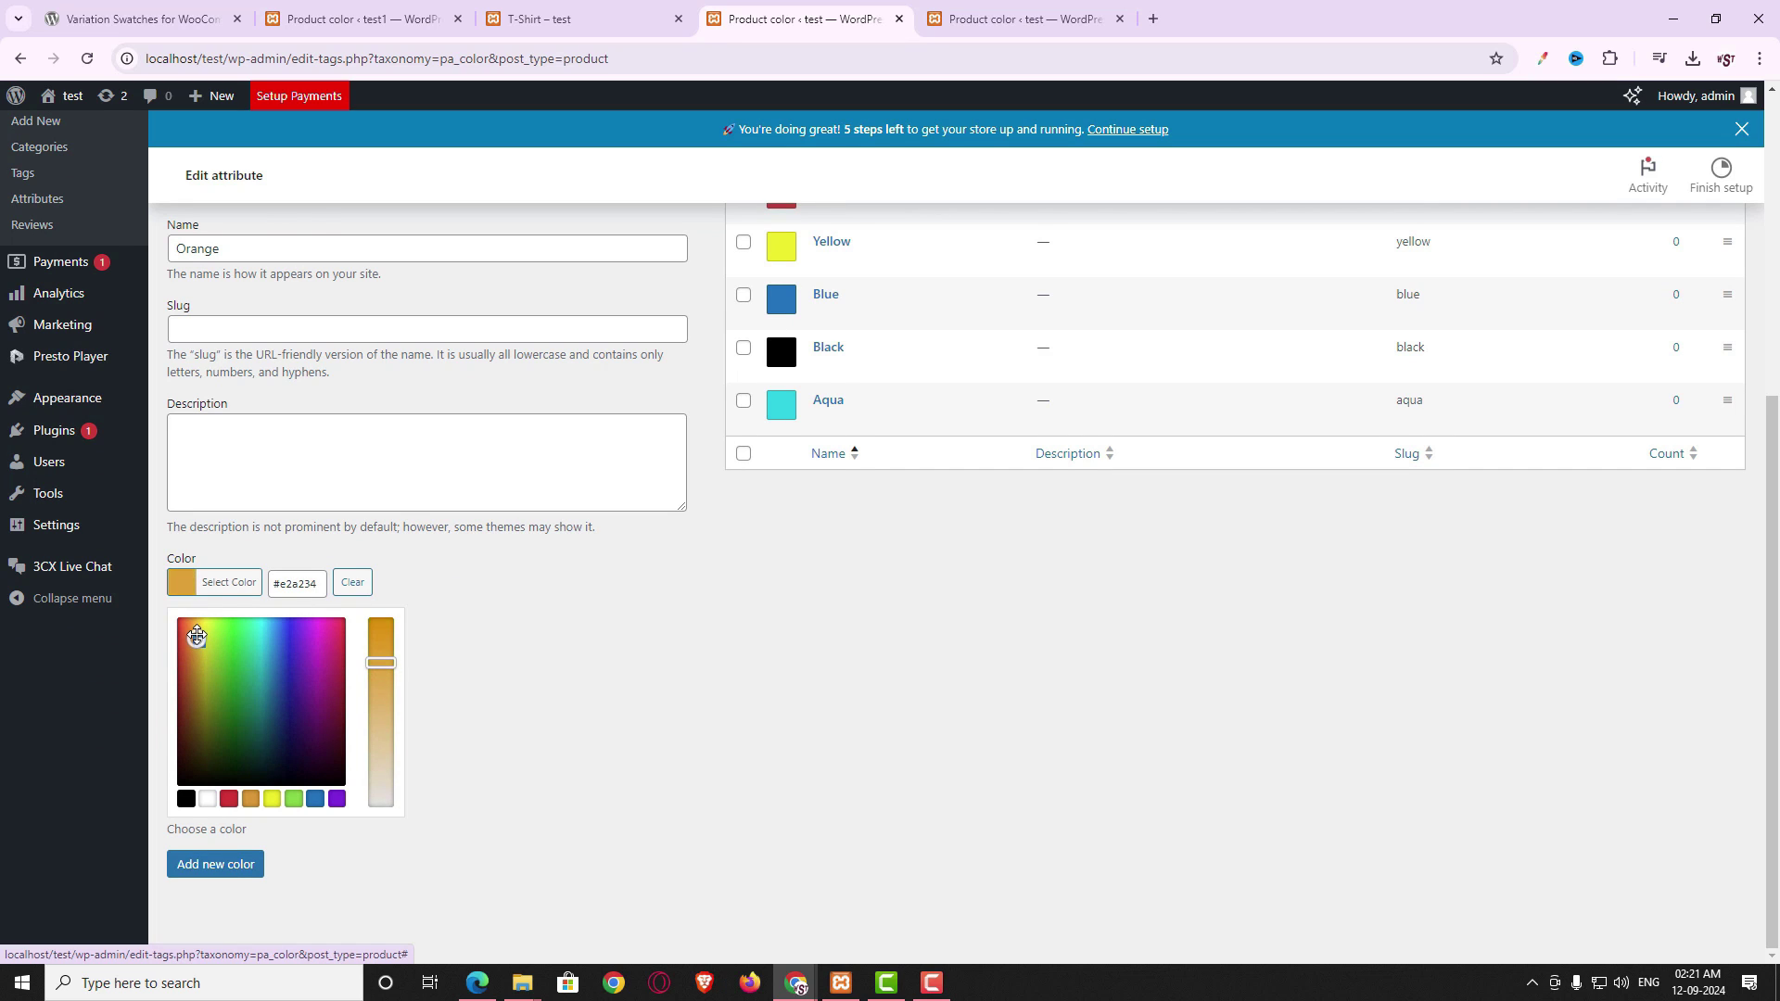
{"action": "left_click", "coordinate": [570, 615]}
{"action": "left_click", "coordinate": [223, 863]}
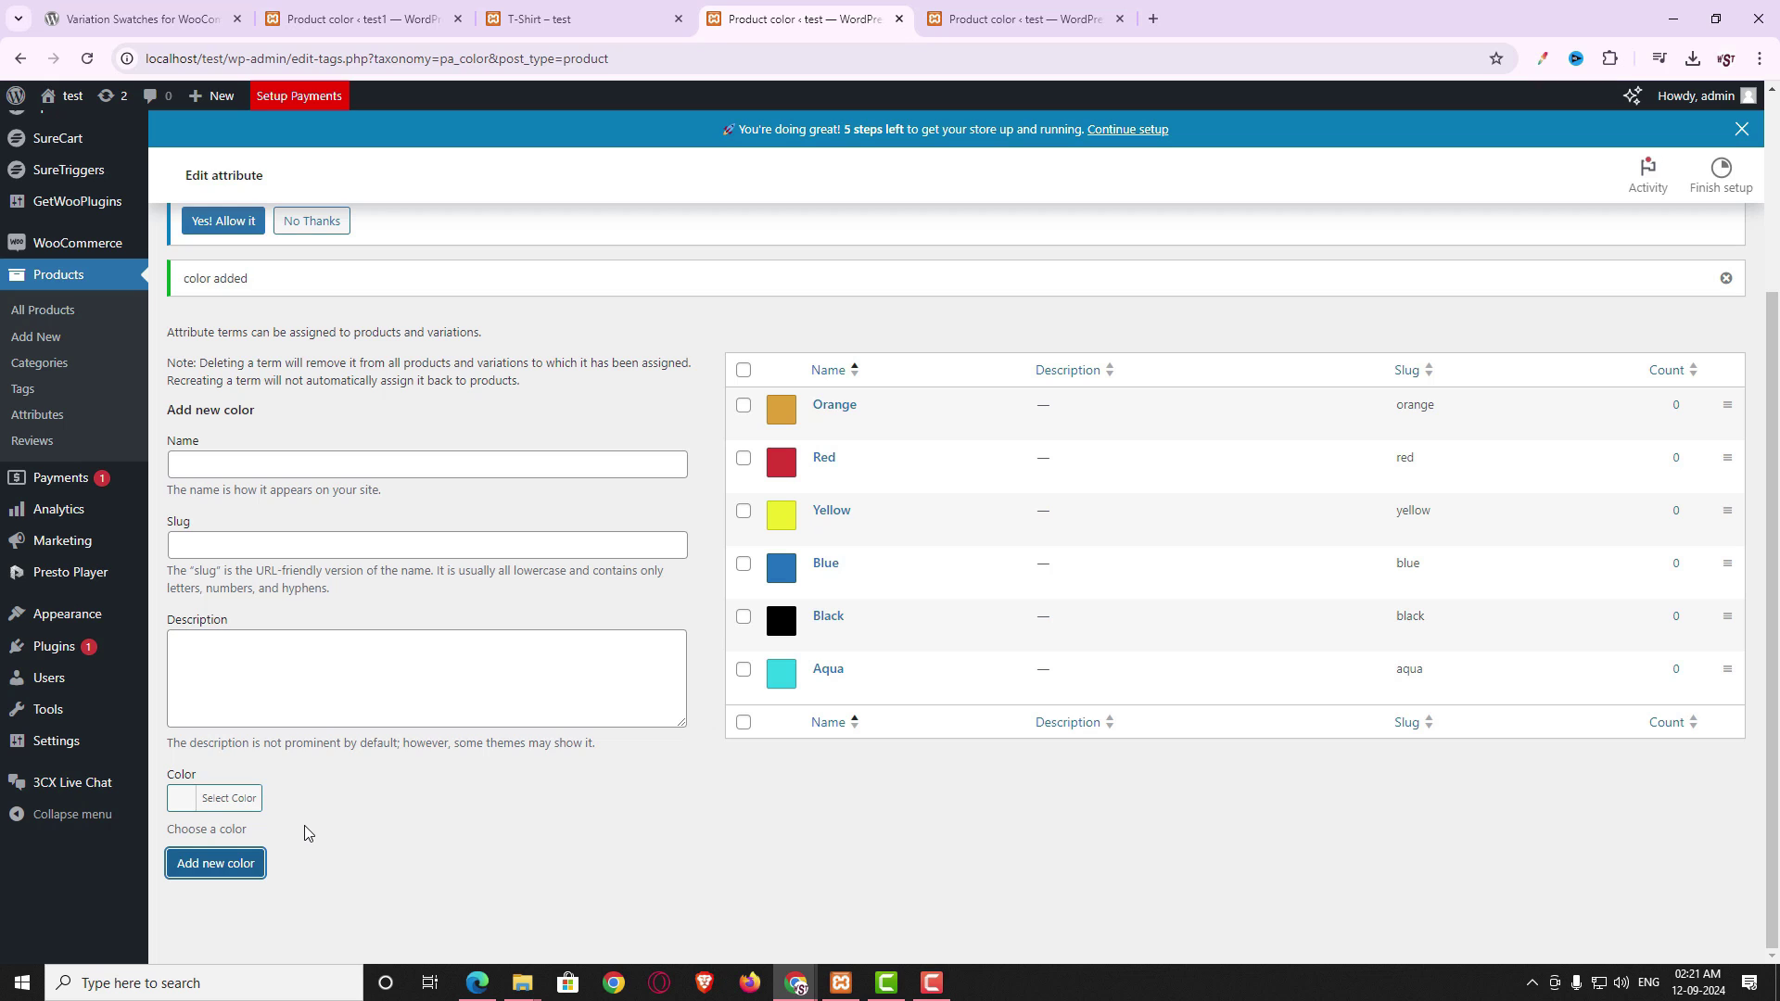
- Create a new product named T-Shirt and fill its description with the placeholder text starting "Nam nec tellus a odio tincidunt auctor"
{"action": "scroll", "coordinate": [304, 832], "scroll_direction": "up", "scroll_amount": 2}
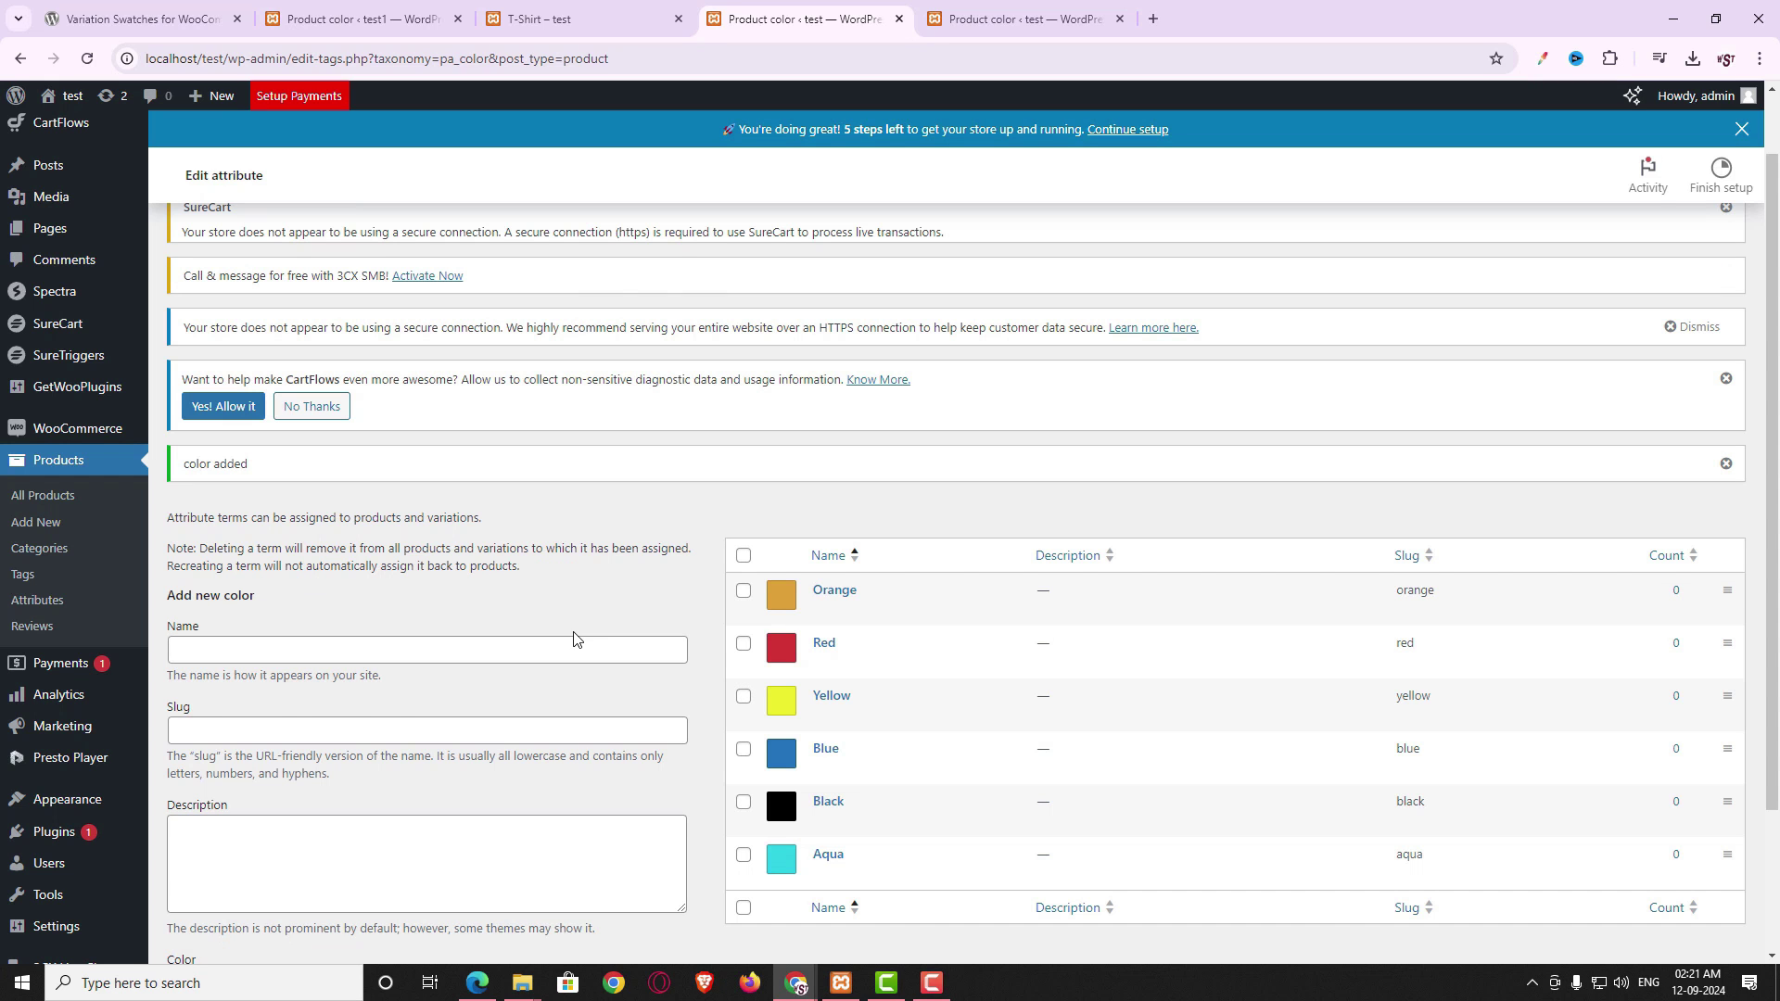
{"action": "left_click", "coordinate": [38, 523]}
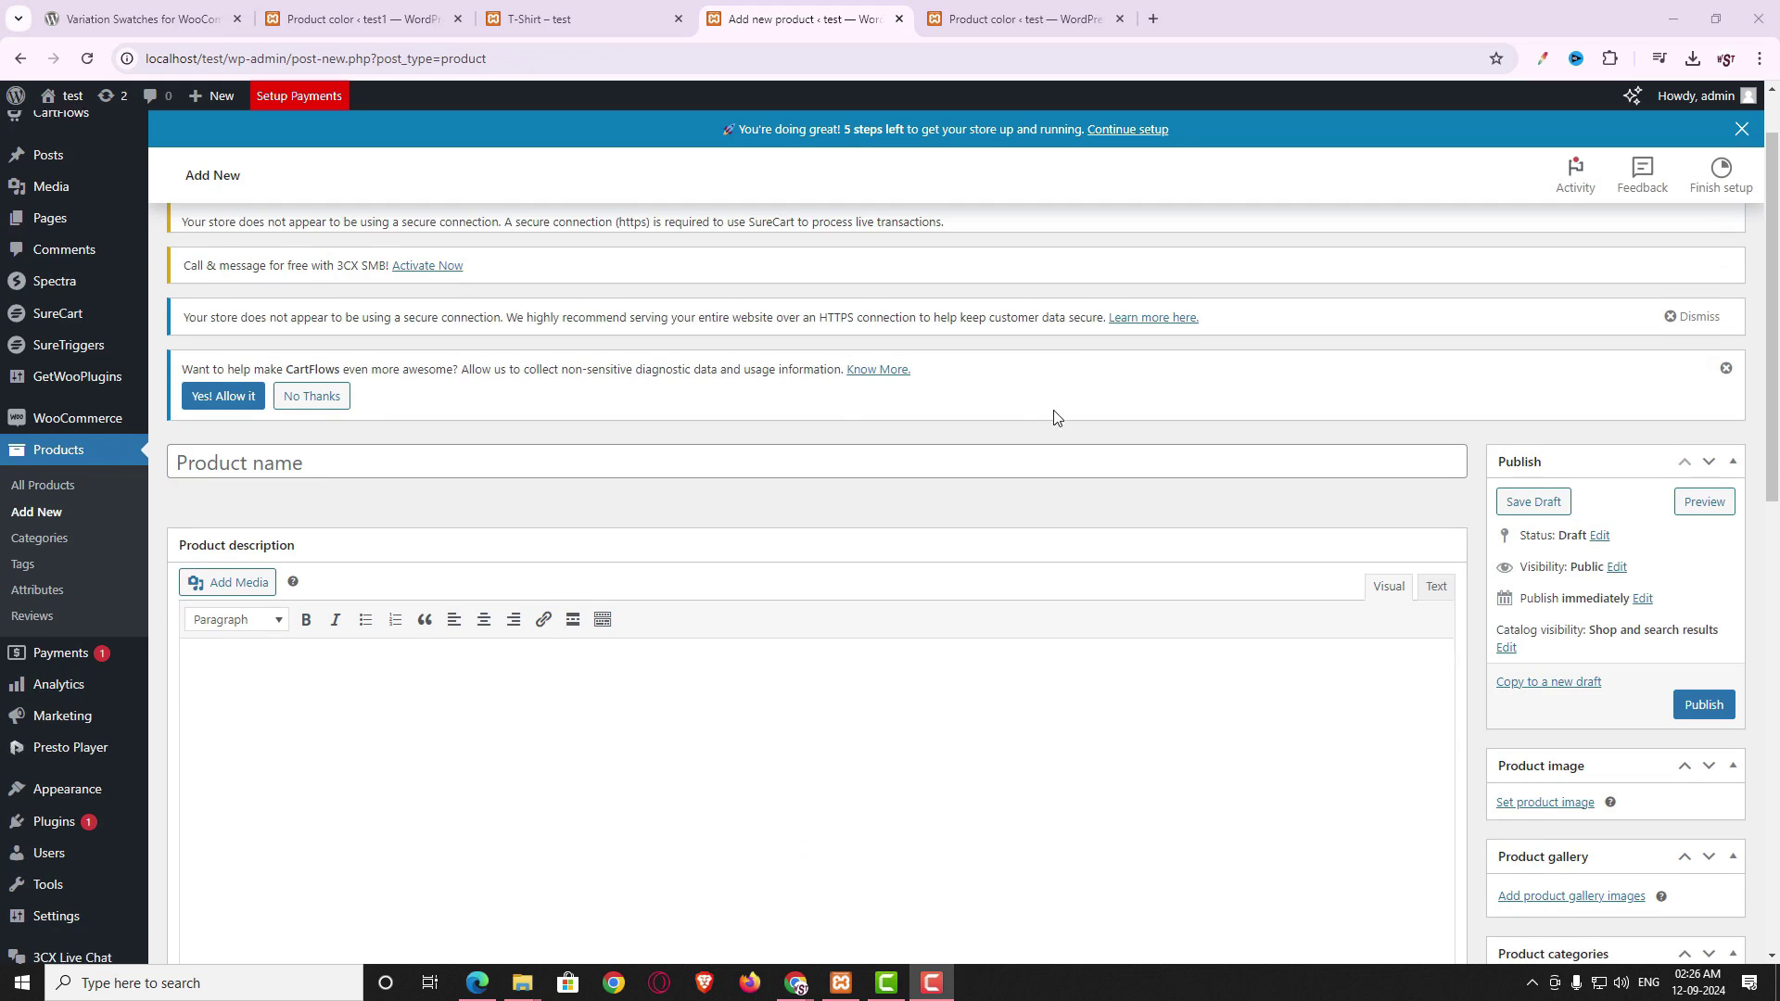
{"action": "left_click", "coordinate": [714, 451]}
{"action": "type", "text": "T-Shirt"}
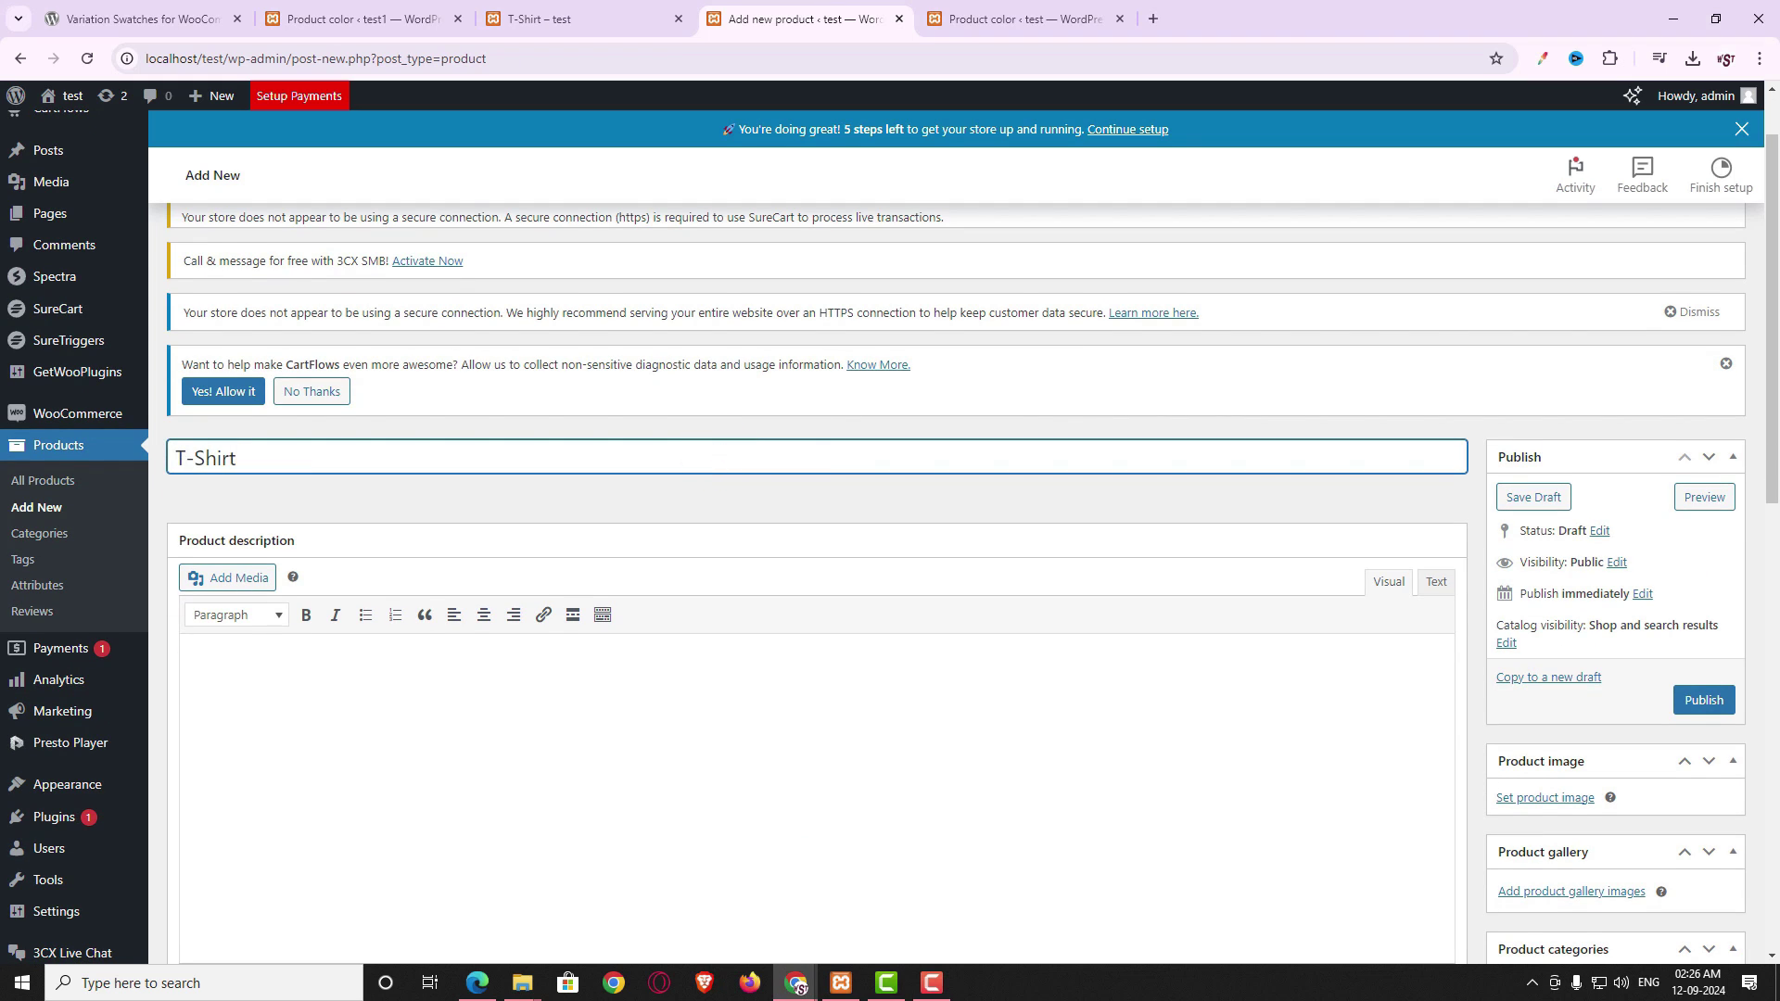
{"action": "left_click", "coordinate": [926, 784]}
{"action": "type", "text": "Nam nec tellus a odio tincidunt auctor a ornare odio. Sed non mauris vitae erat consequat auctor eu in elit. Class aptent taciti sociosqu ad litora torquent per conubia nostra, per inceptos himenaeos. Mauris in erat justo. Nullam ac urna eu felis dapibus condimentum sit amet a augue. Sed non neque elit sed."}
{"action": "scroll", "coordinate": [925, 784], "scroll_direction": "down", "scroll_amount": 4}
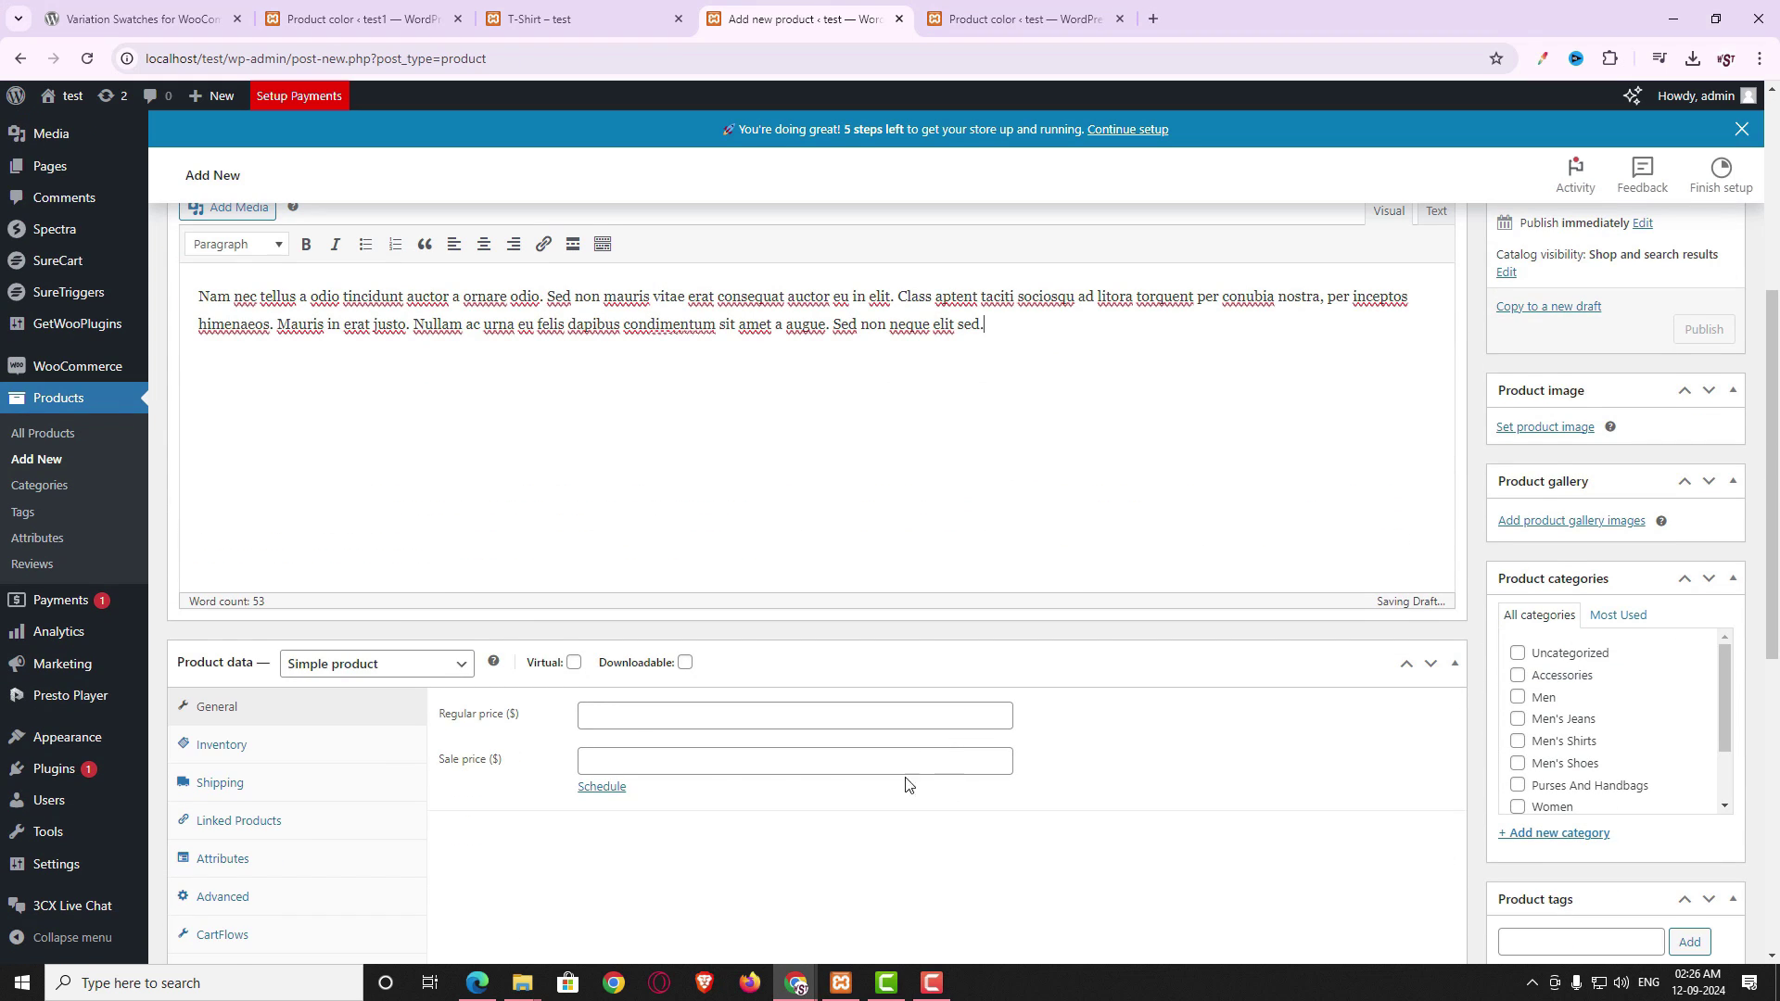
- Set the blue T-shirt picture tshirt4.jpg from the media library as the product image
{"action": "left_click", "coordinate": [1542, 430]}
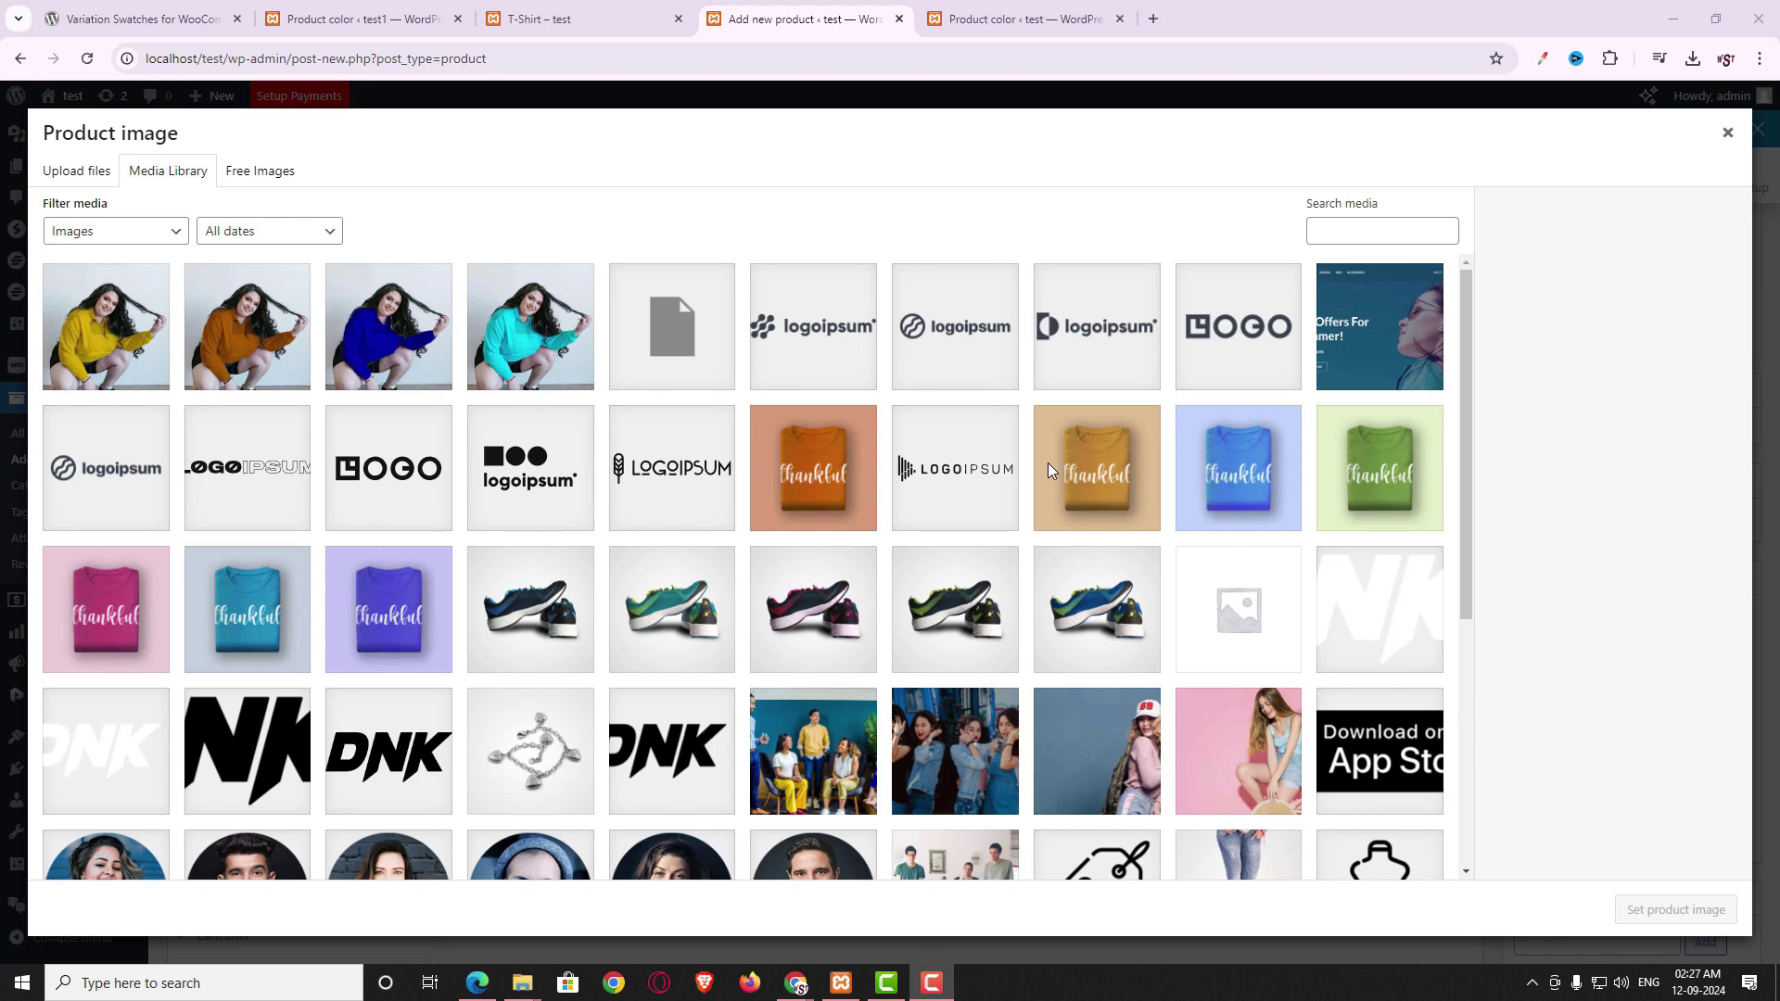
{"action": "left_click", "coordinate": [1224, 496]}
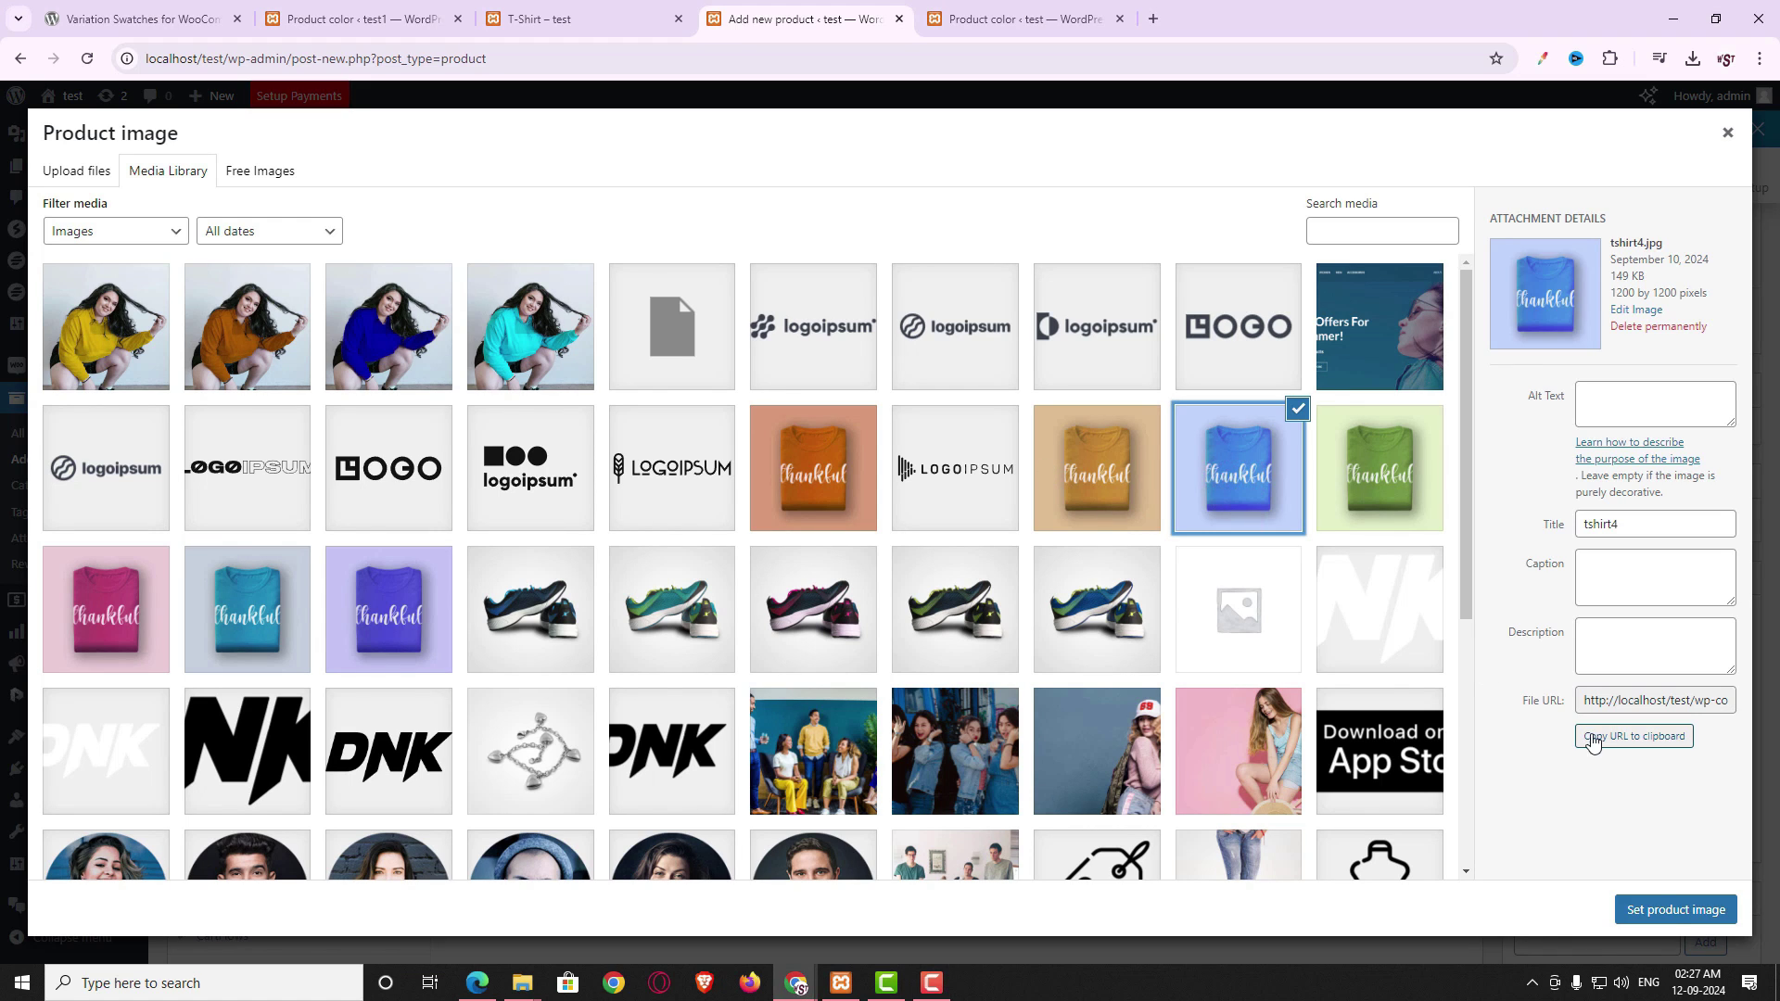
{"action": "left_click", "coordinate": [1669, 907]}
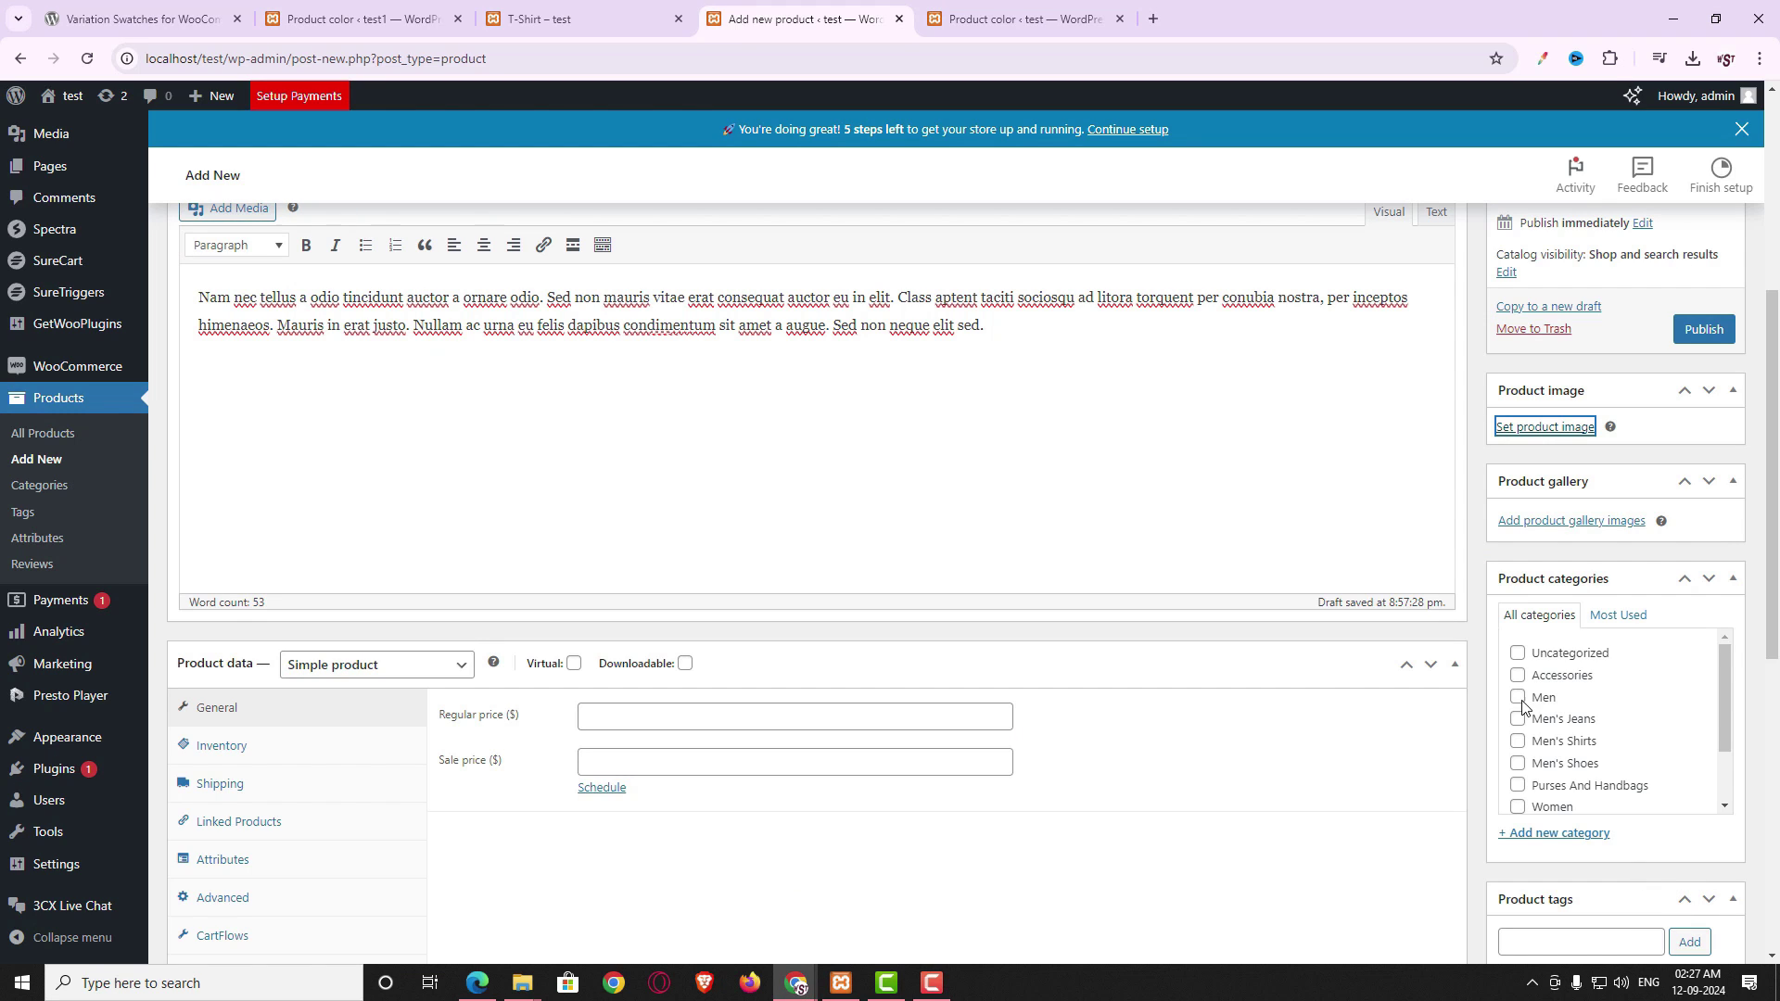
- Assign the T-Shirt product to the categories Men and Men's Shirts
{"action": "left_click", "coordinate": [1521, 699]}
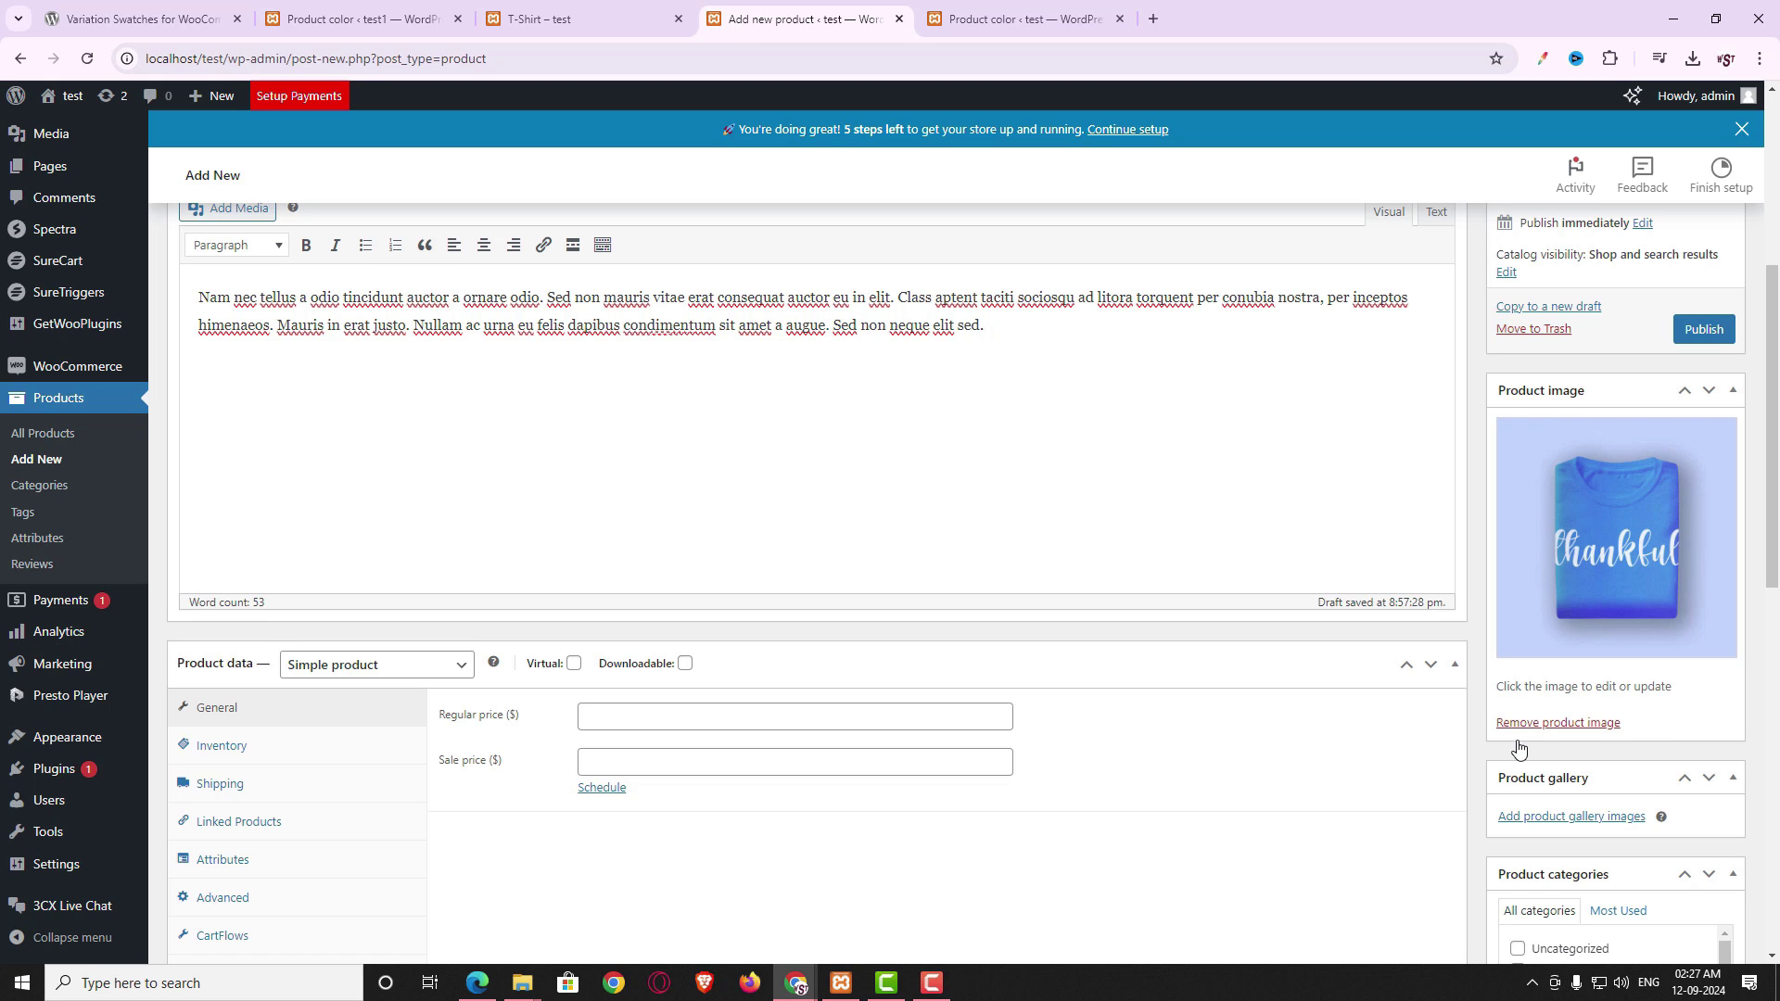
{"action": "scroll", "coordinate": [1519, 746], "scroll_direction": "down", "scroll_amount": 4}
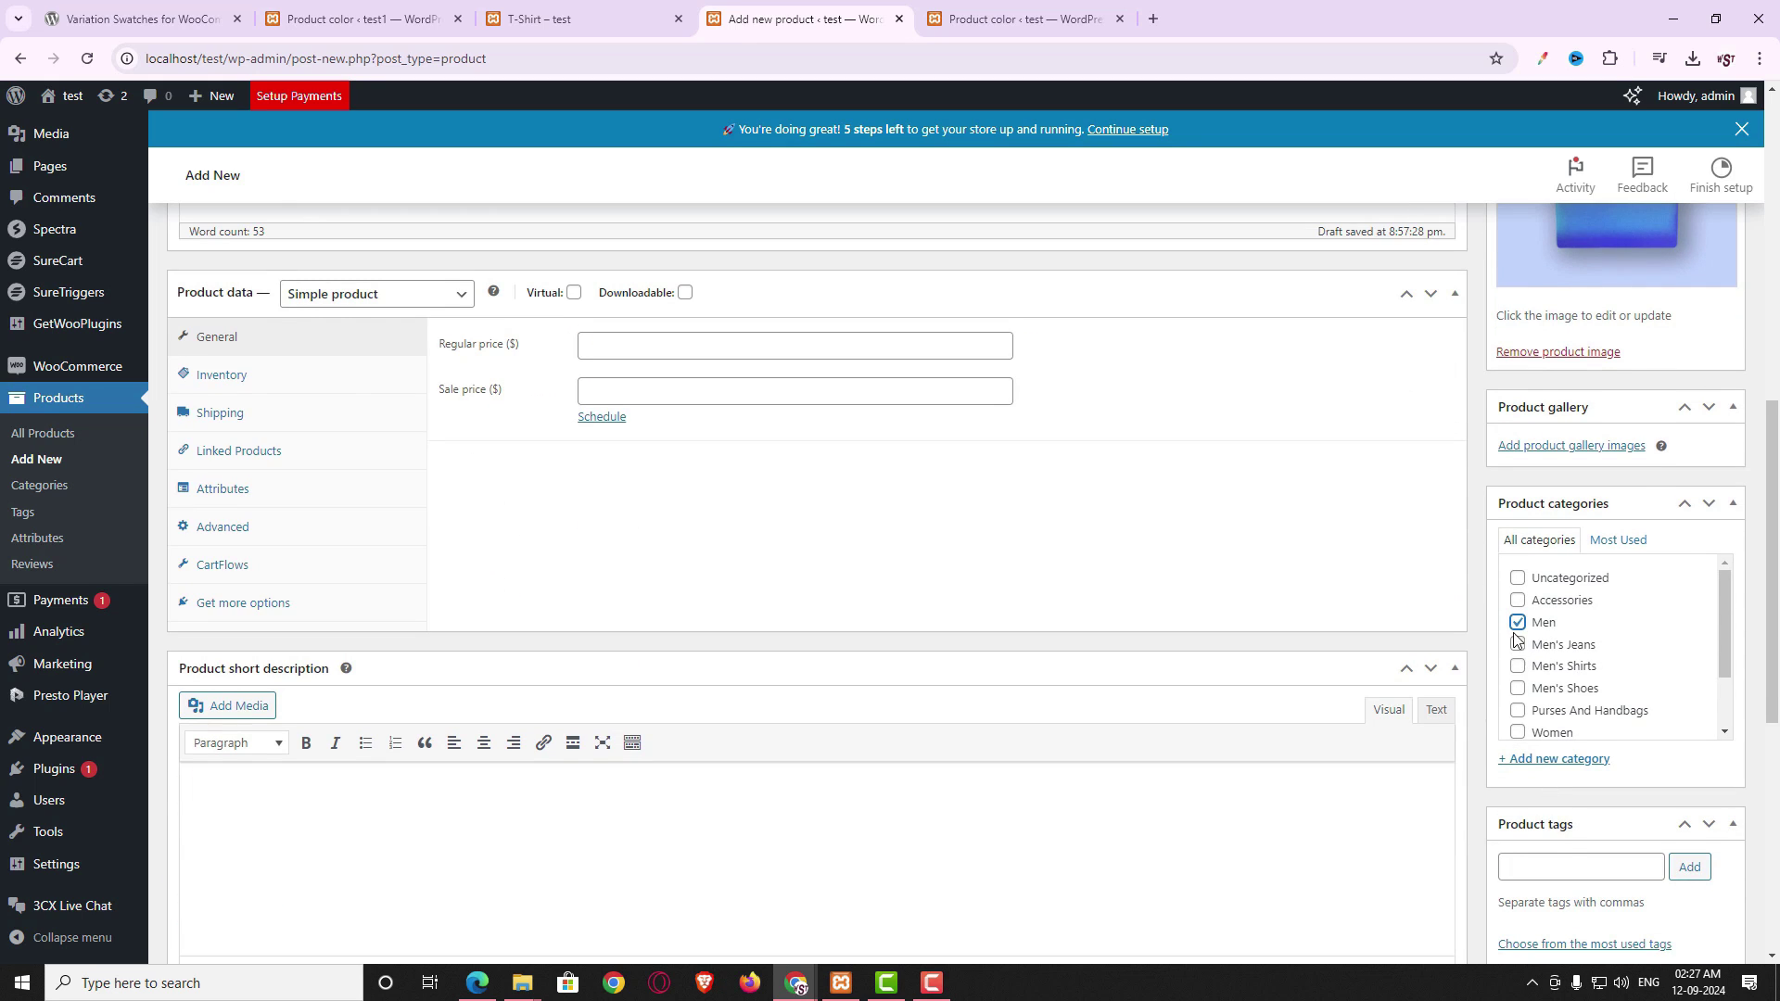
{"action": "left_click", "coordinate": [1519, 668]}
- Change the product type to Variable product and add the existing attributes color and Size to it
{"action": "left_click", "coordinate": [352, 292]}
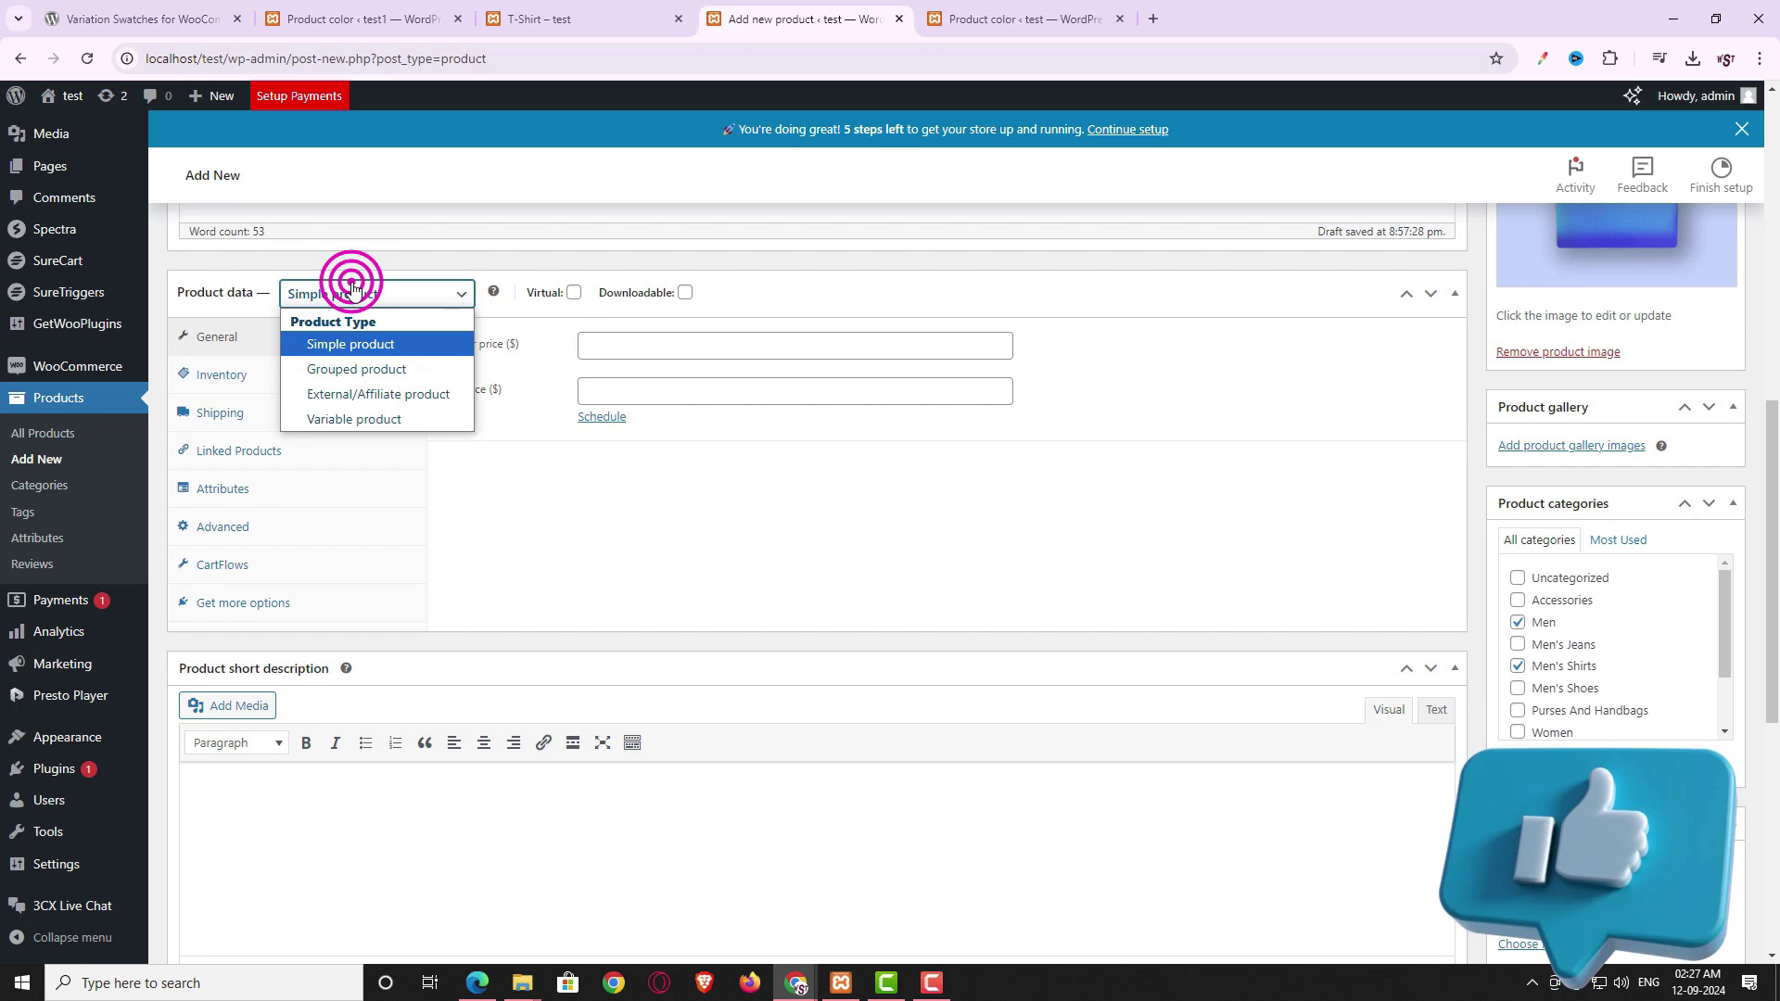
{"action": "left_click", "coordinate": [346, 420]}
{"action": "left_click", "coordinate": [256, 456]}
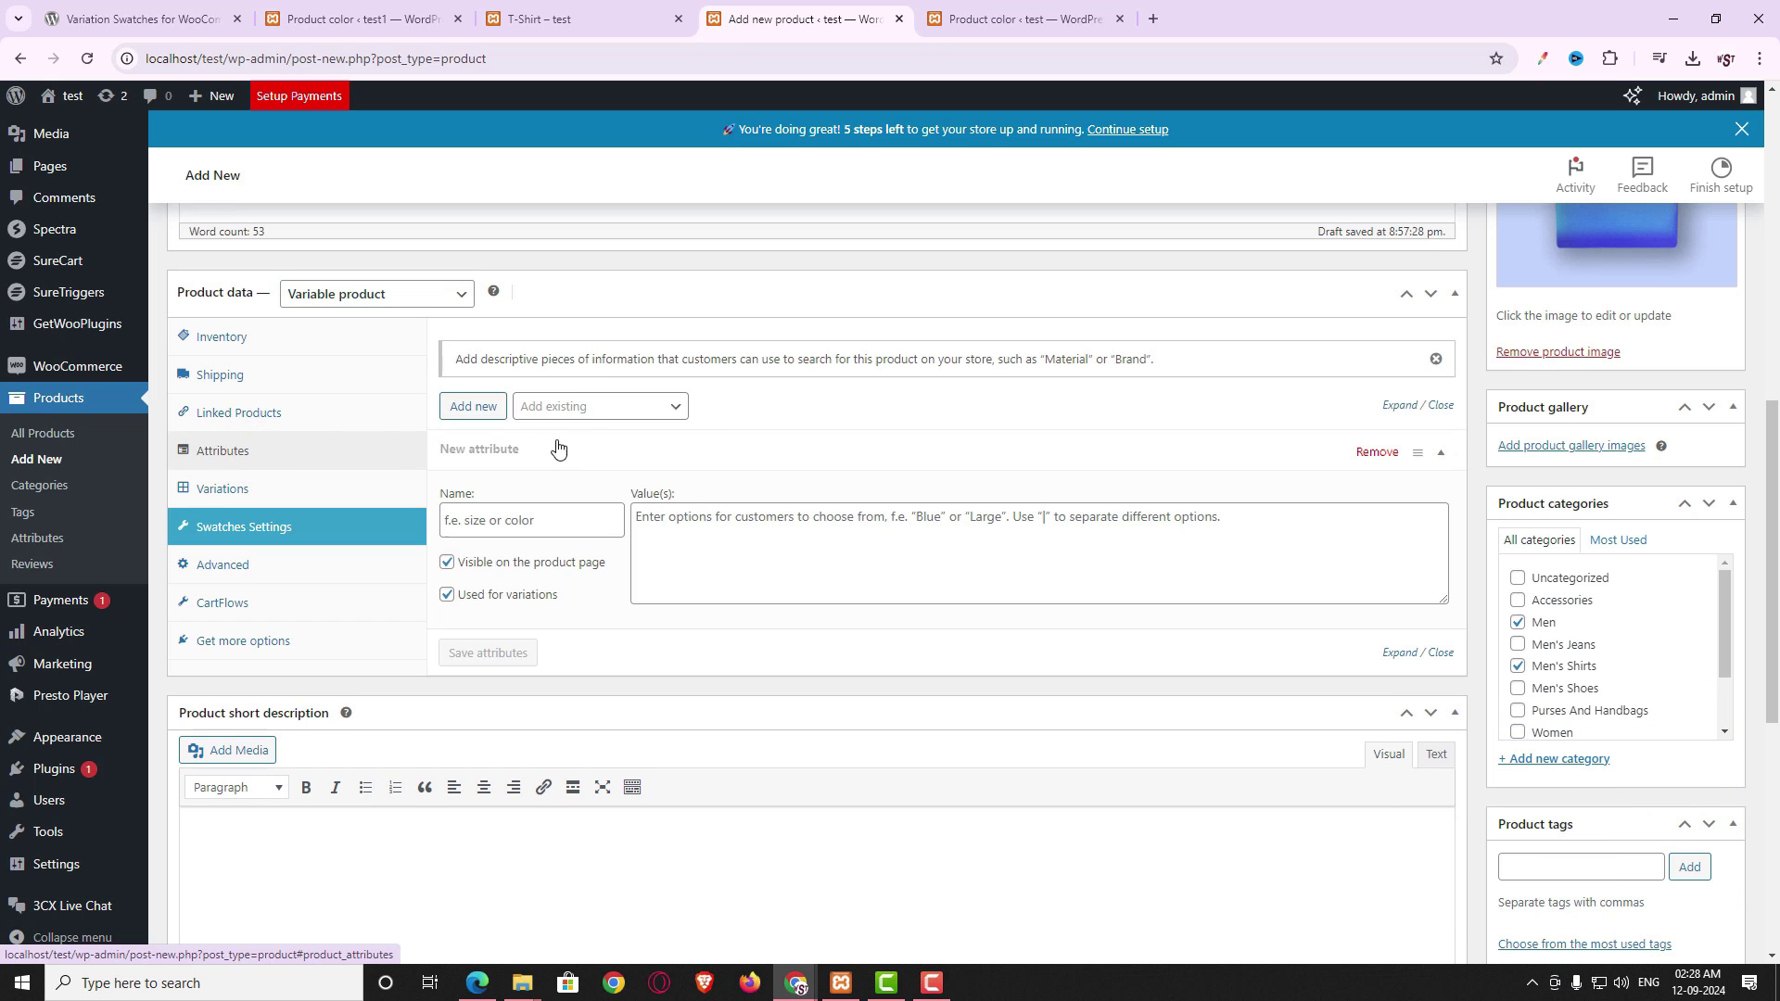
{"action": "left_click", "coordinate": [598, 408]}
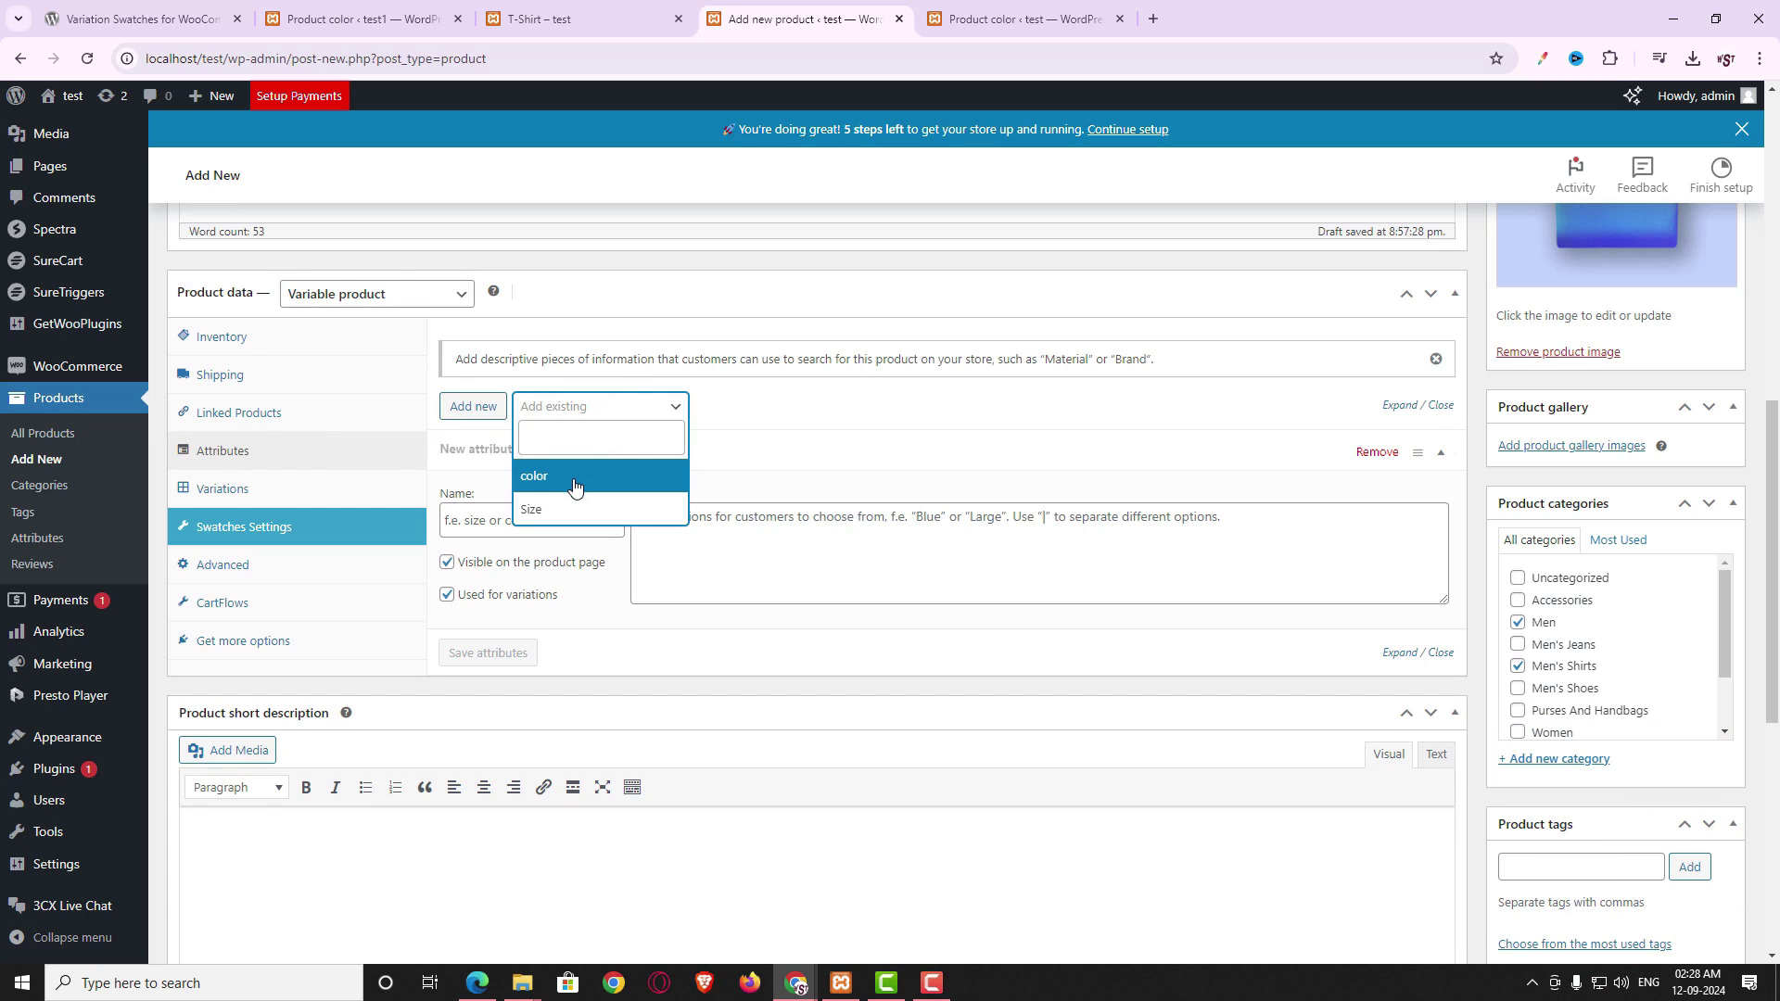
{"action": "left_click", "coordinate": [574, 481]}
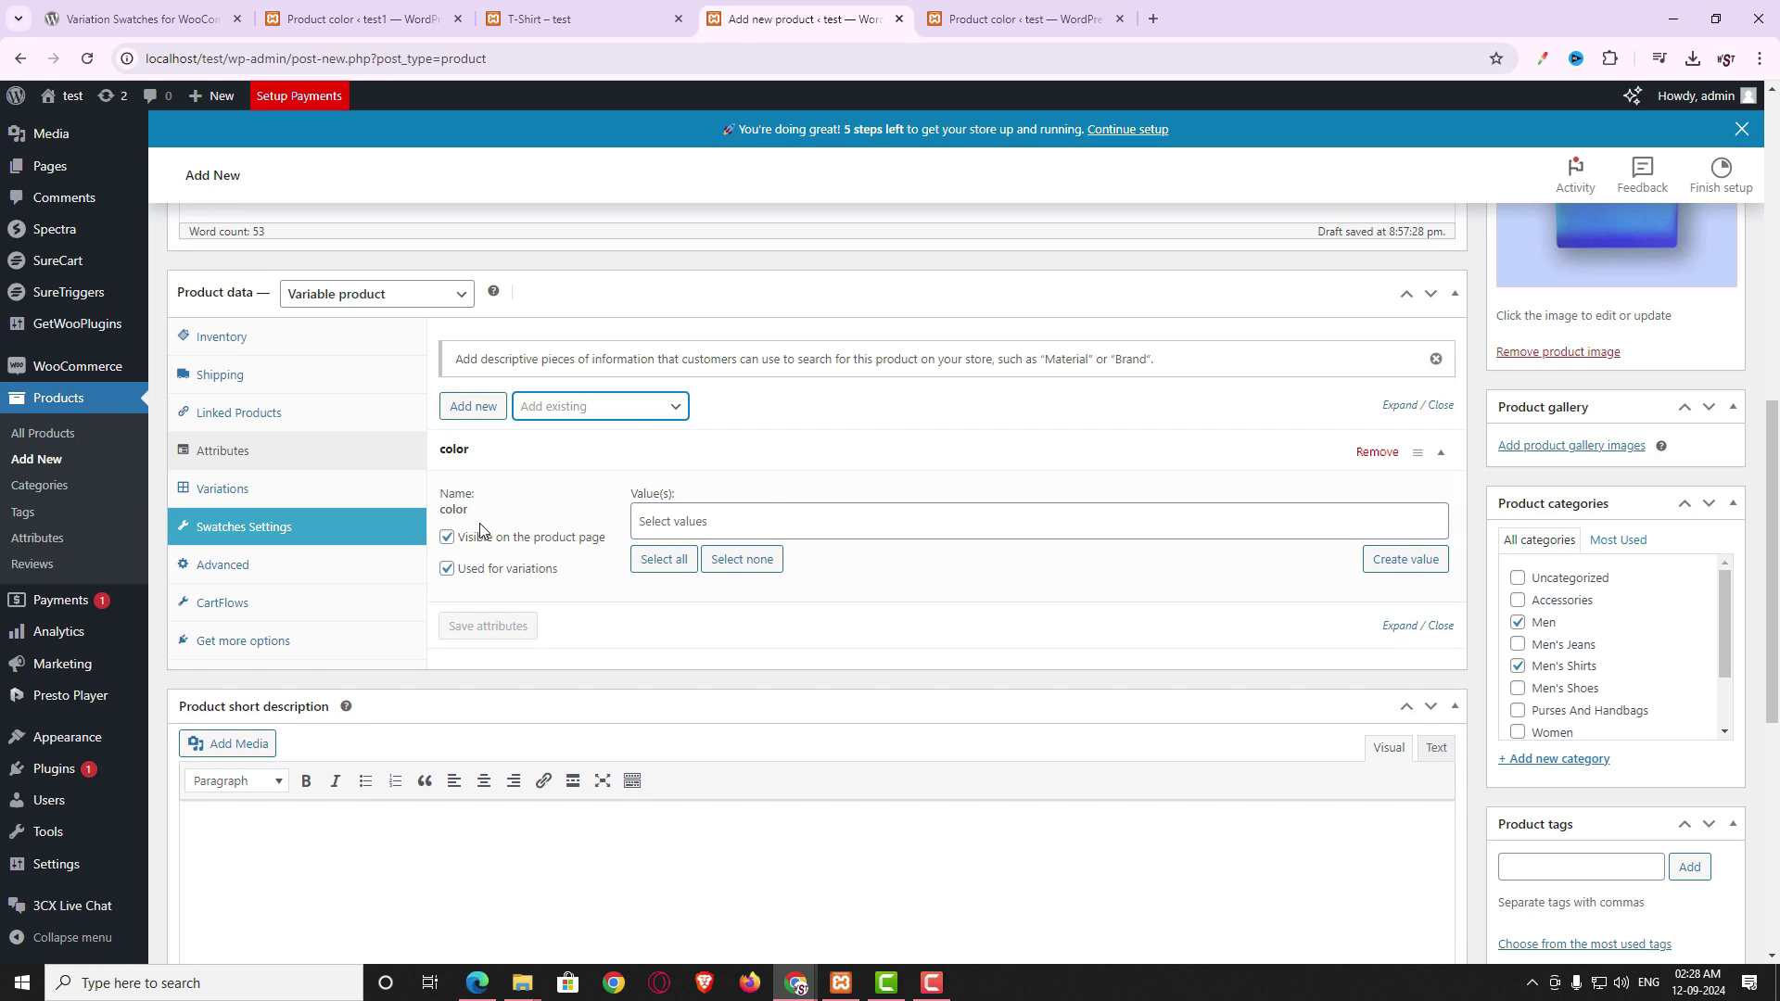
{"action": "left_click", "coordinate": [656, 404]}
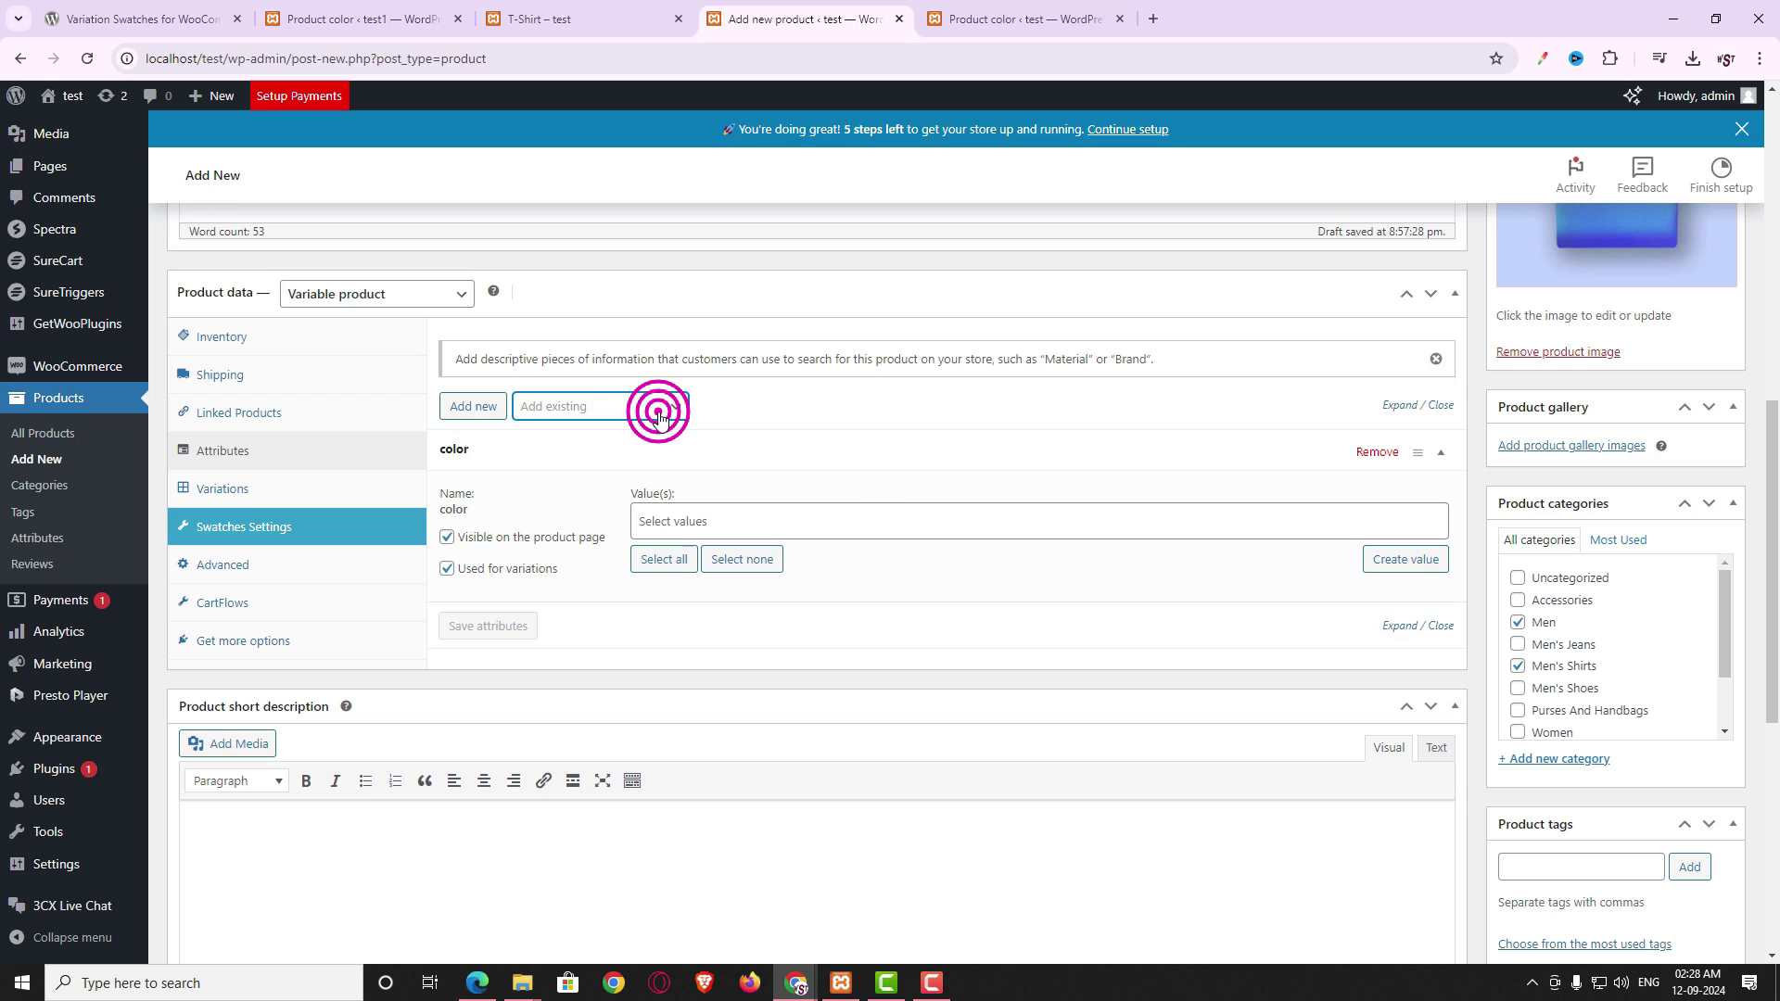
{"action": "left_click", "coordinate": [563, 542]}
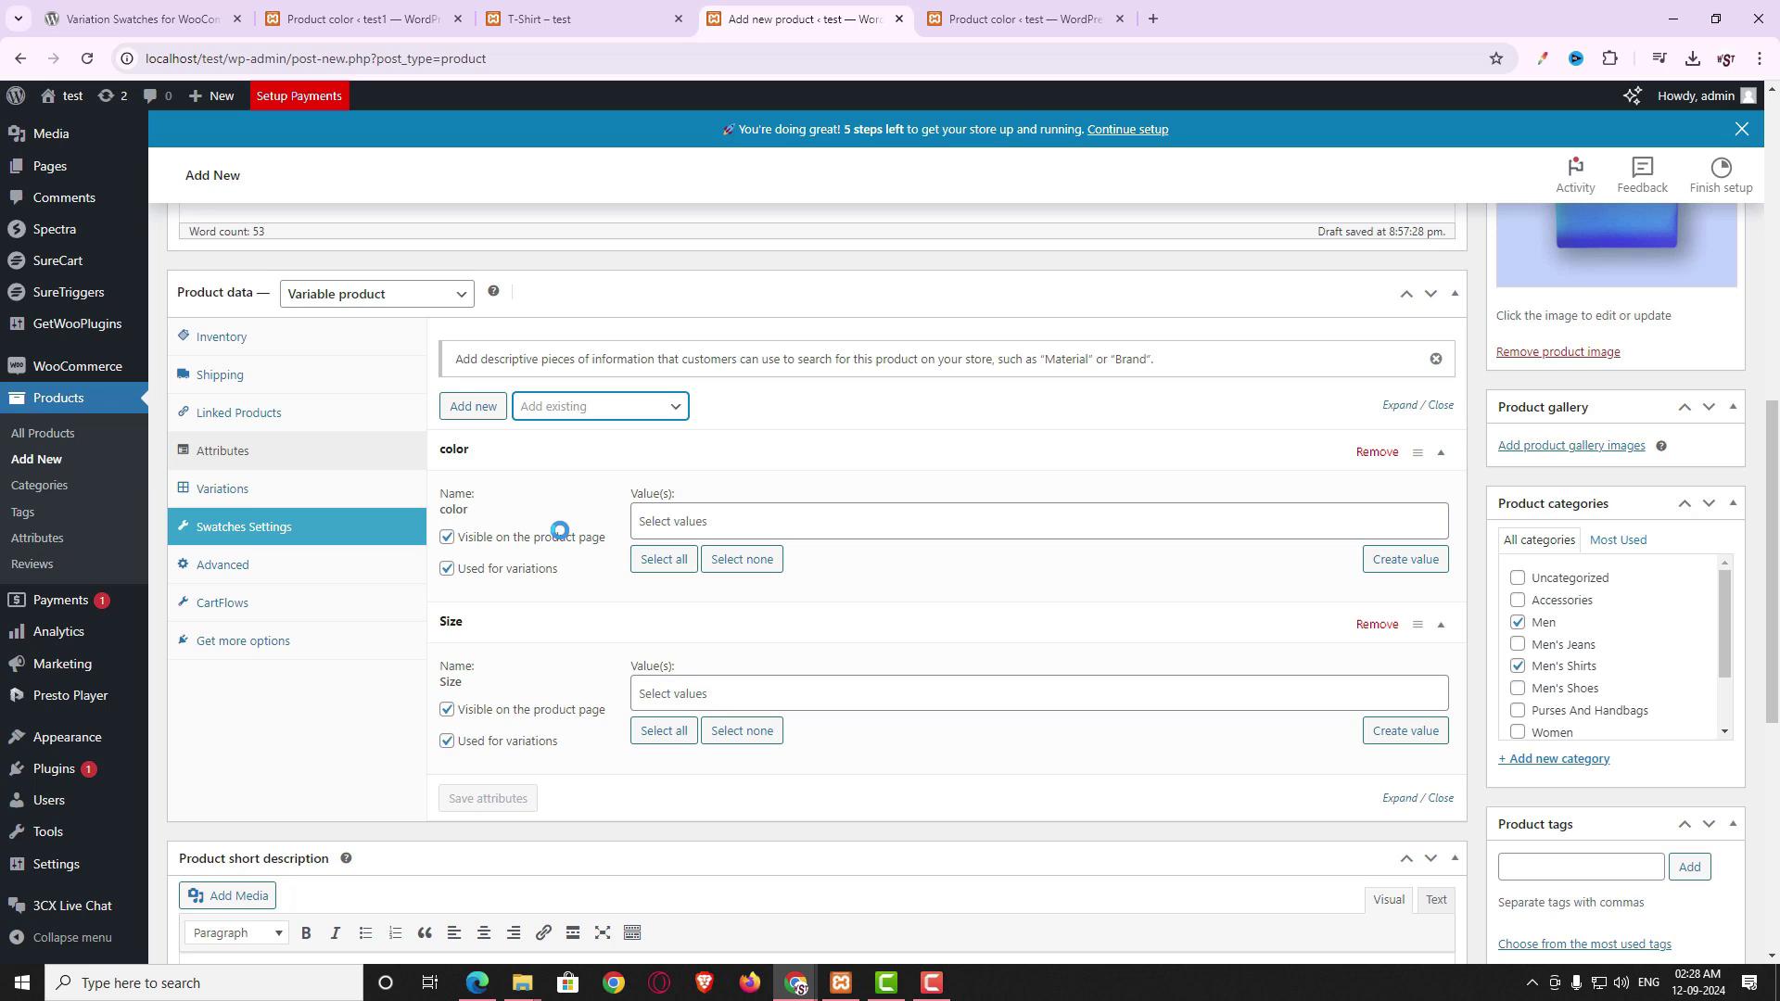
- Assign the values Blue, Aqua, Yellow and Orange to the product's color attribute
{"action": "left_click", "coordinate": [681, 519]}
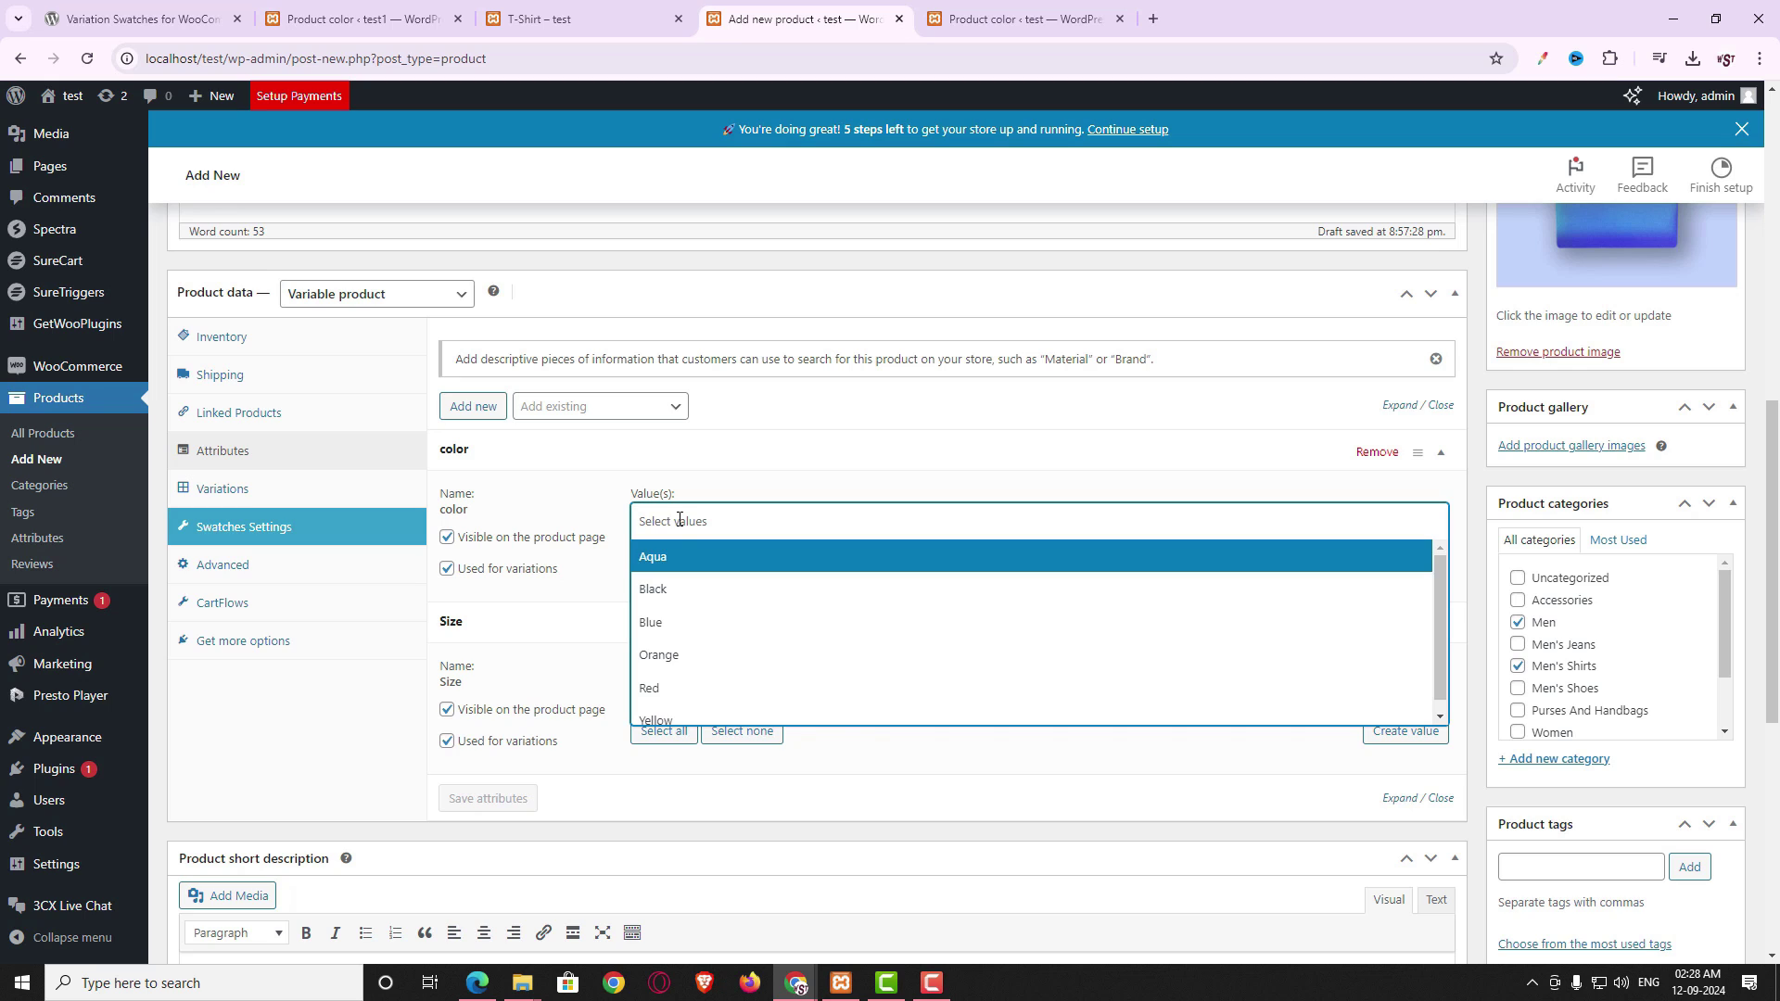
{"action": "left_click", "coordinate": [680, 628]}
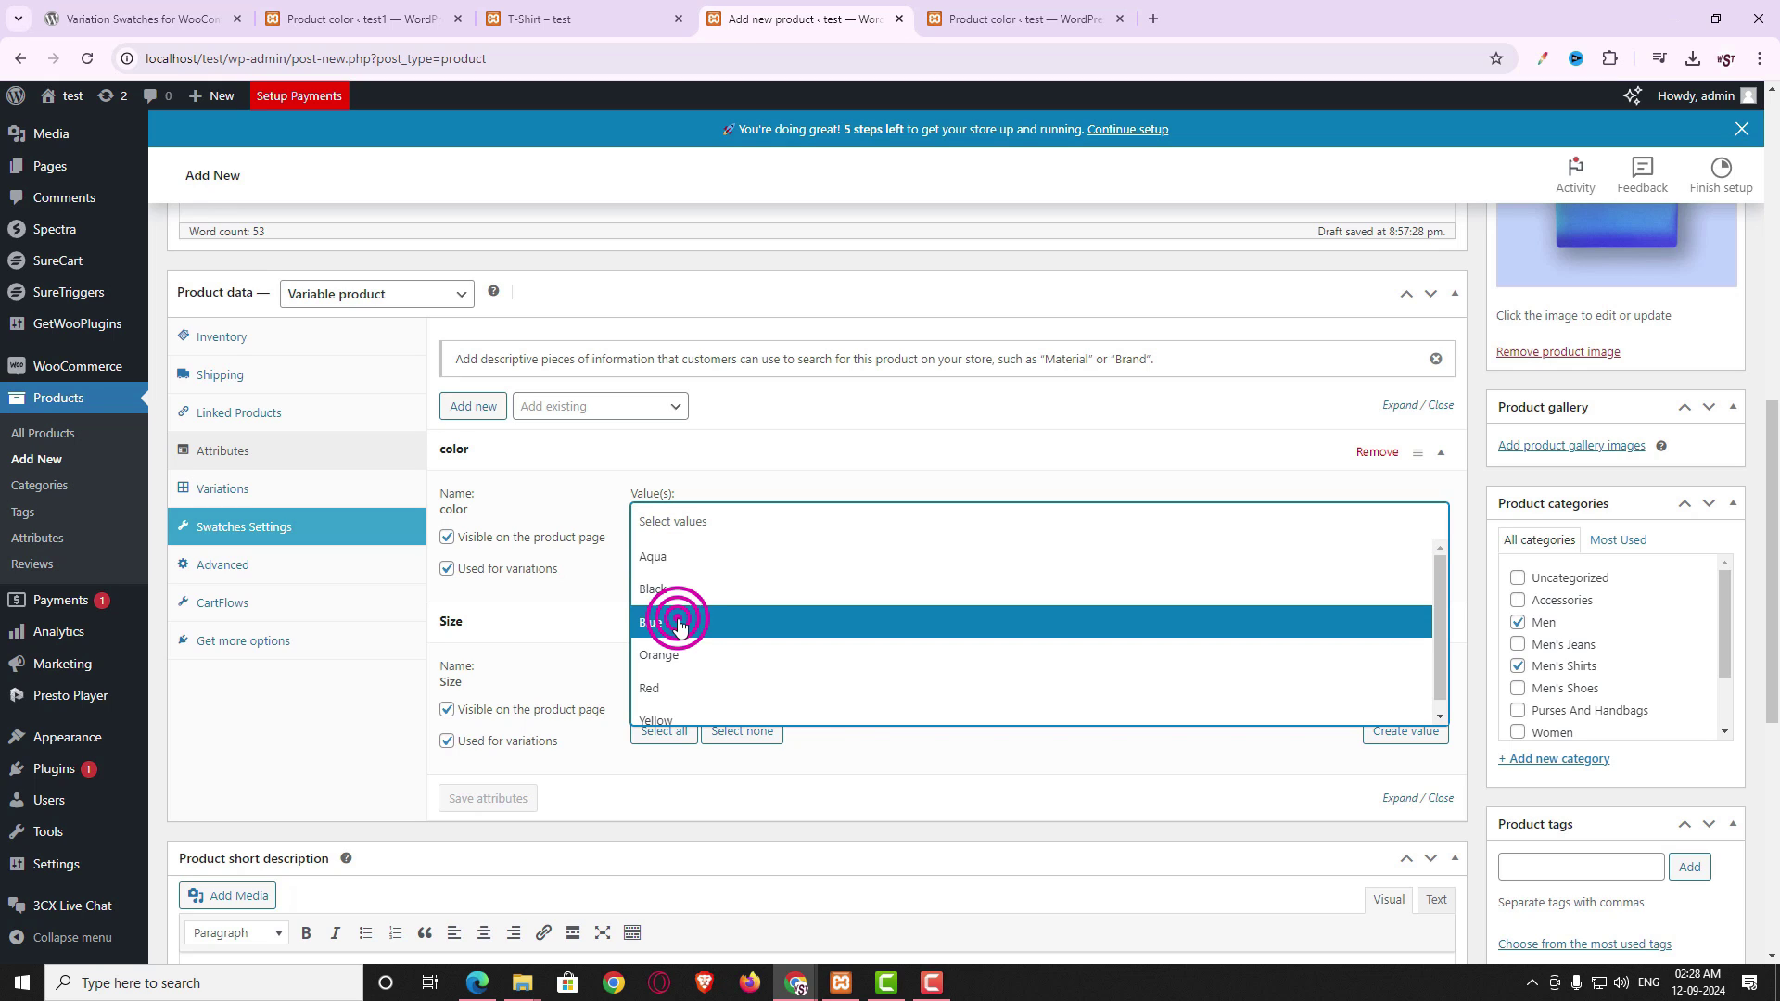
{"action": "left_click", "coordinate": [700, 521]}
{"action": "left_click", "coordinate": [687, 589]}
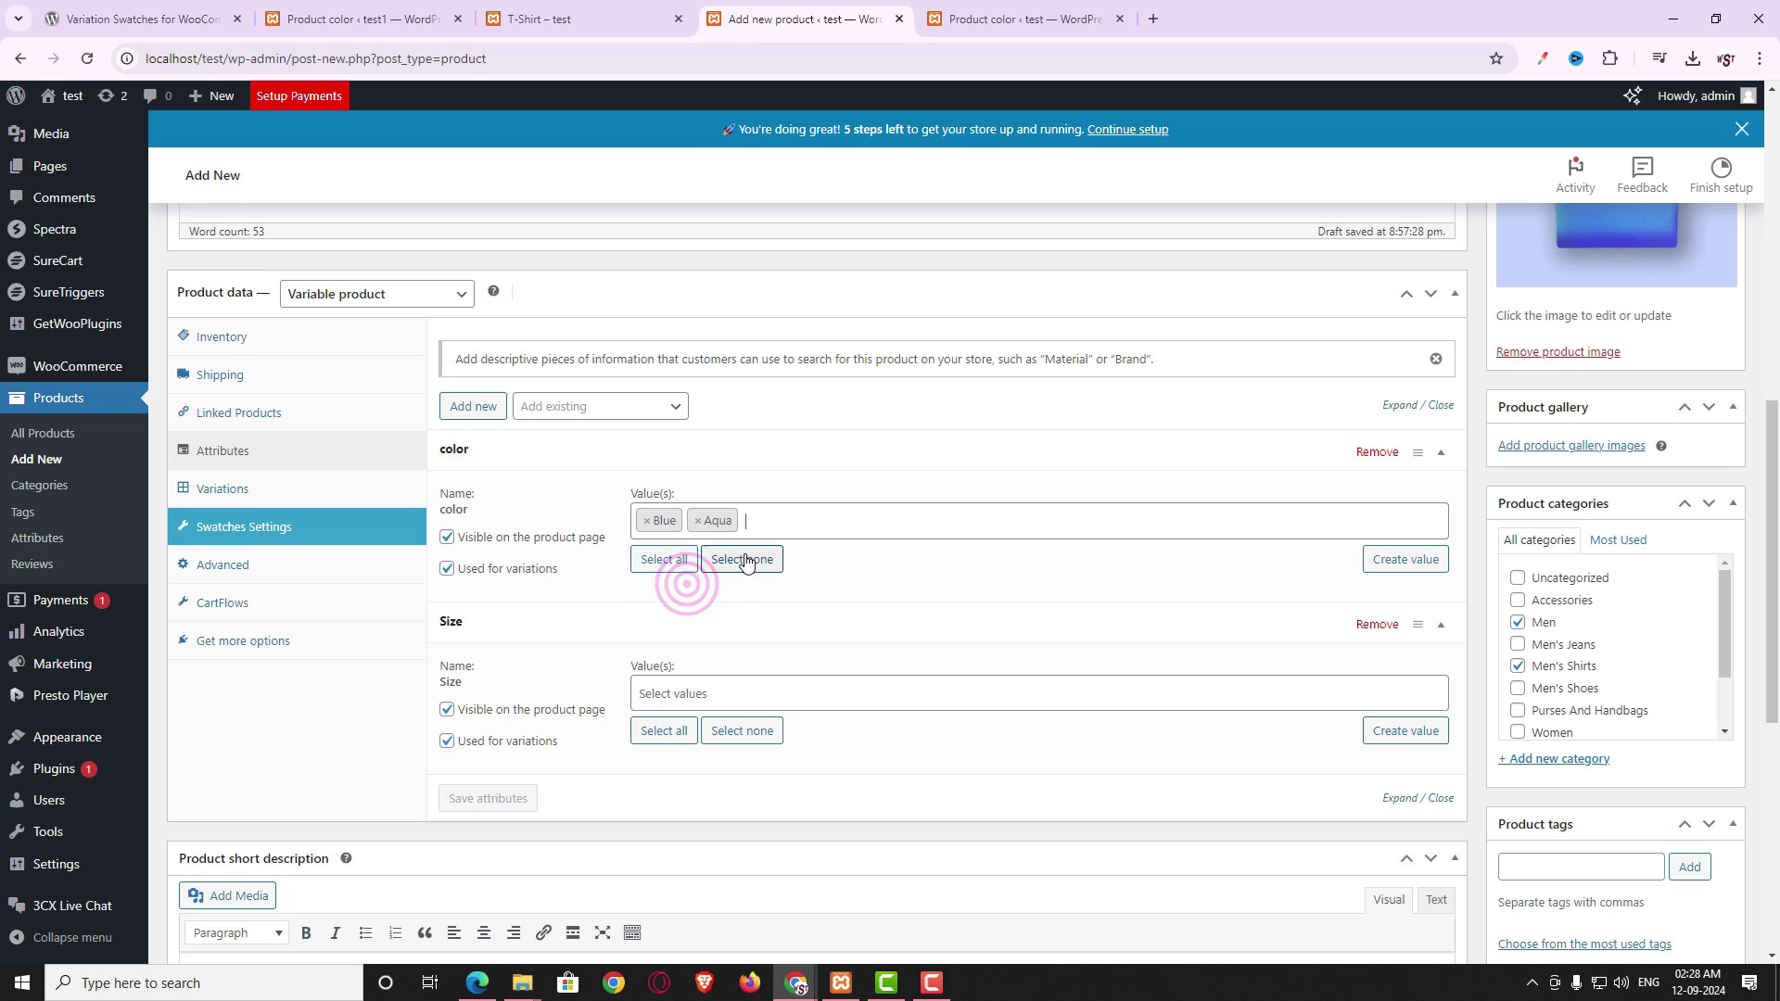
{"action": "left_click", "coordinate": [763, 522]}
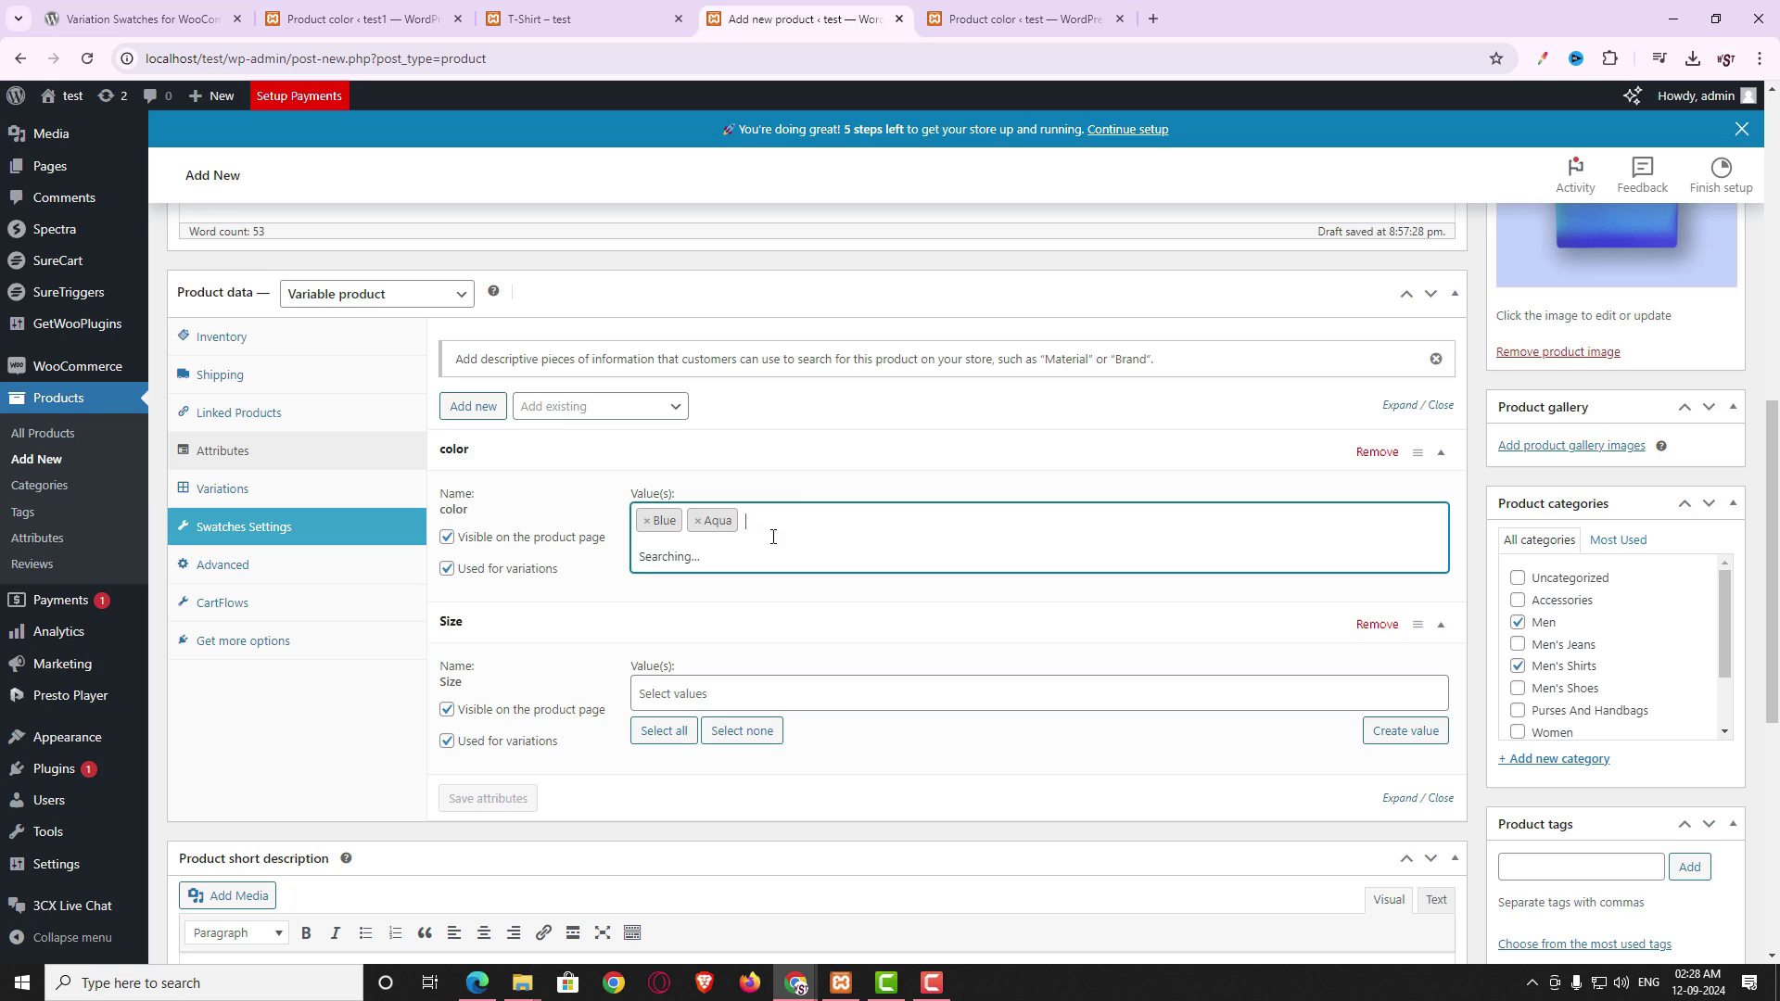
{"action": "left_click", "coordinate": [667, 712]}
{"action": "left_click", "coordinate": [823, 516]}
{"action": "left_click", "coordinate": [726, 646]}
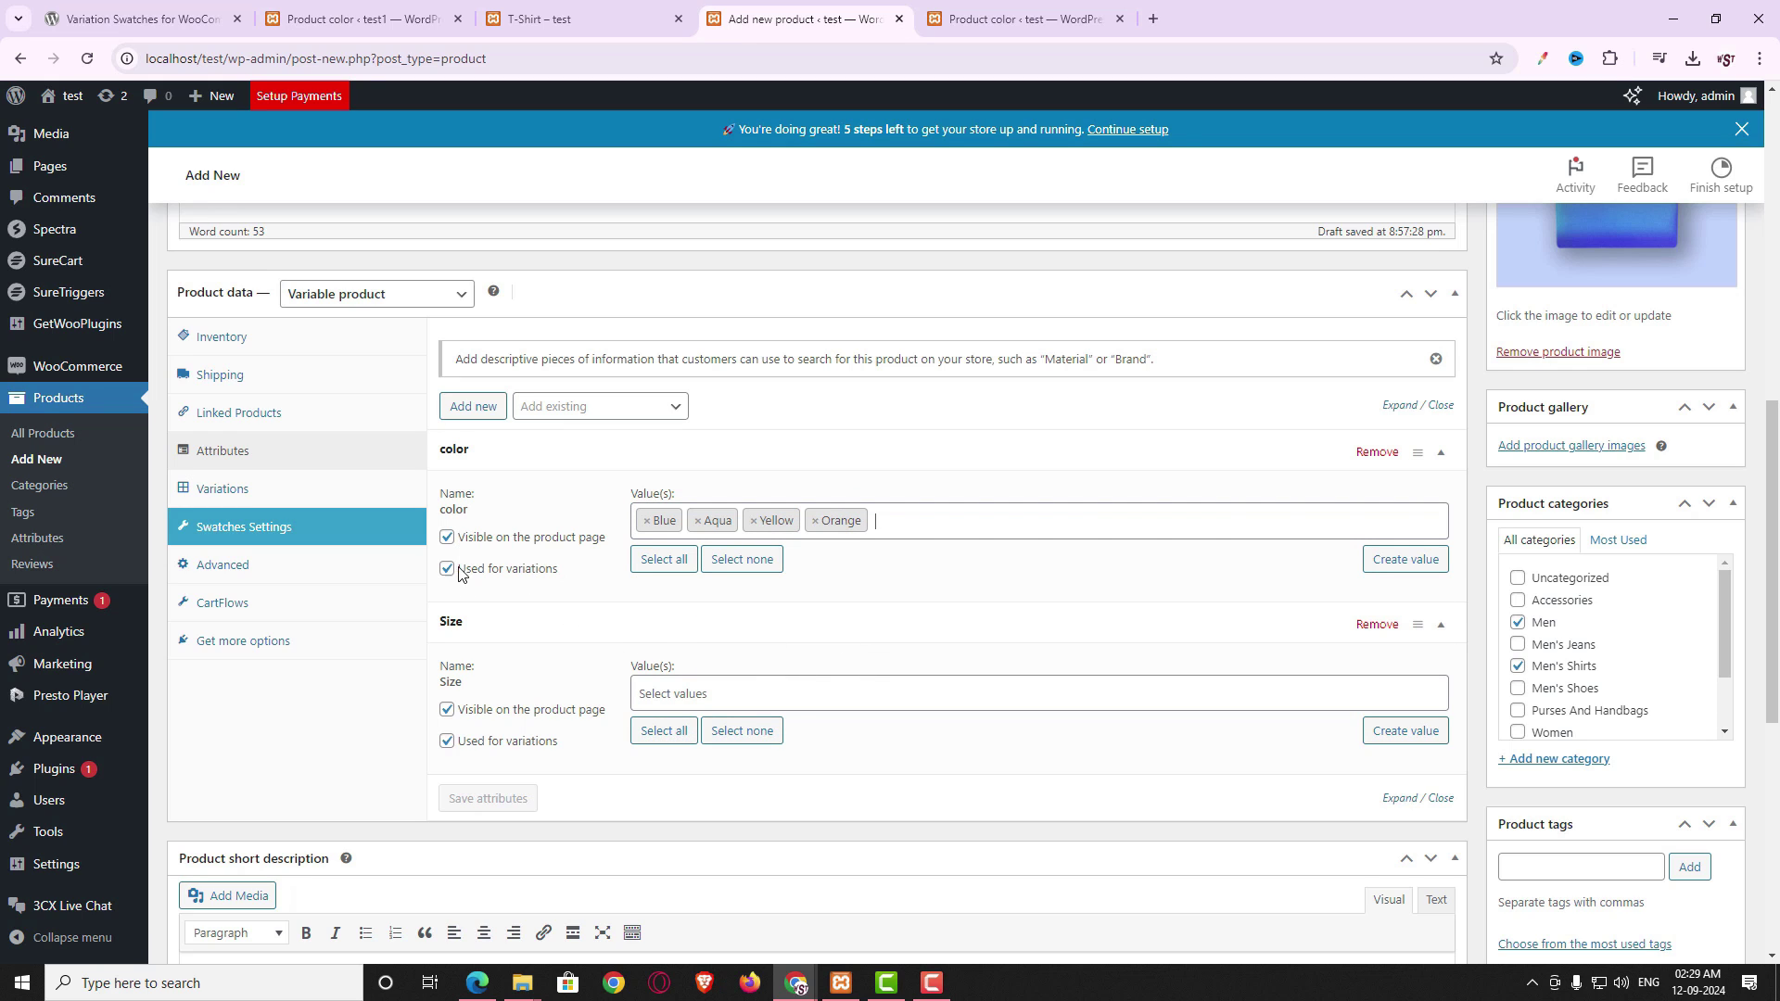
{"action": "left_click", "coordinate": [448, 540]}
- Assign the values L and M to the Size attribute and save the product's attributes
{"action": "left_click", "coordinate": [687, 698]}
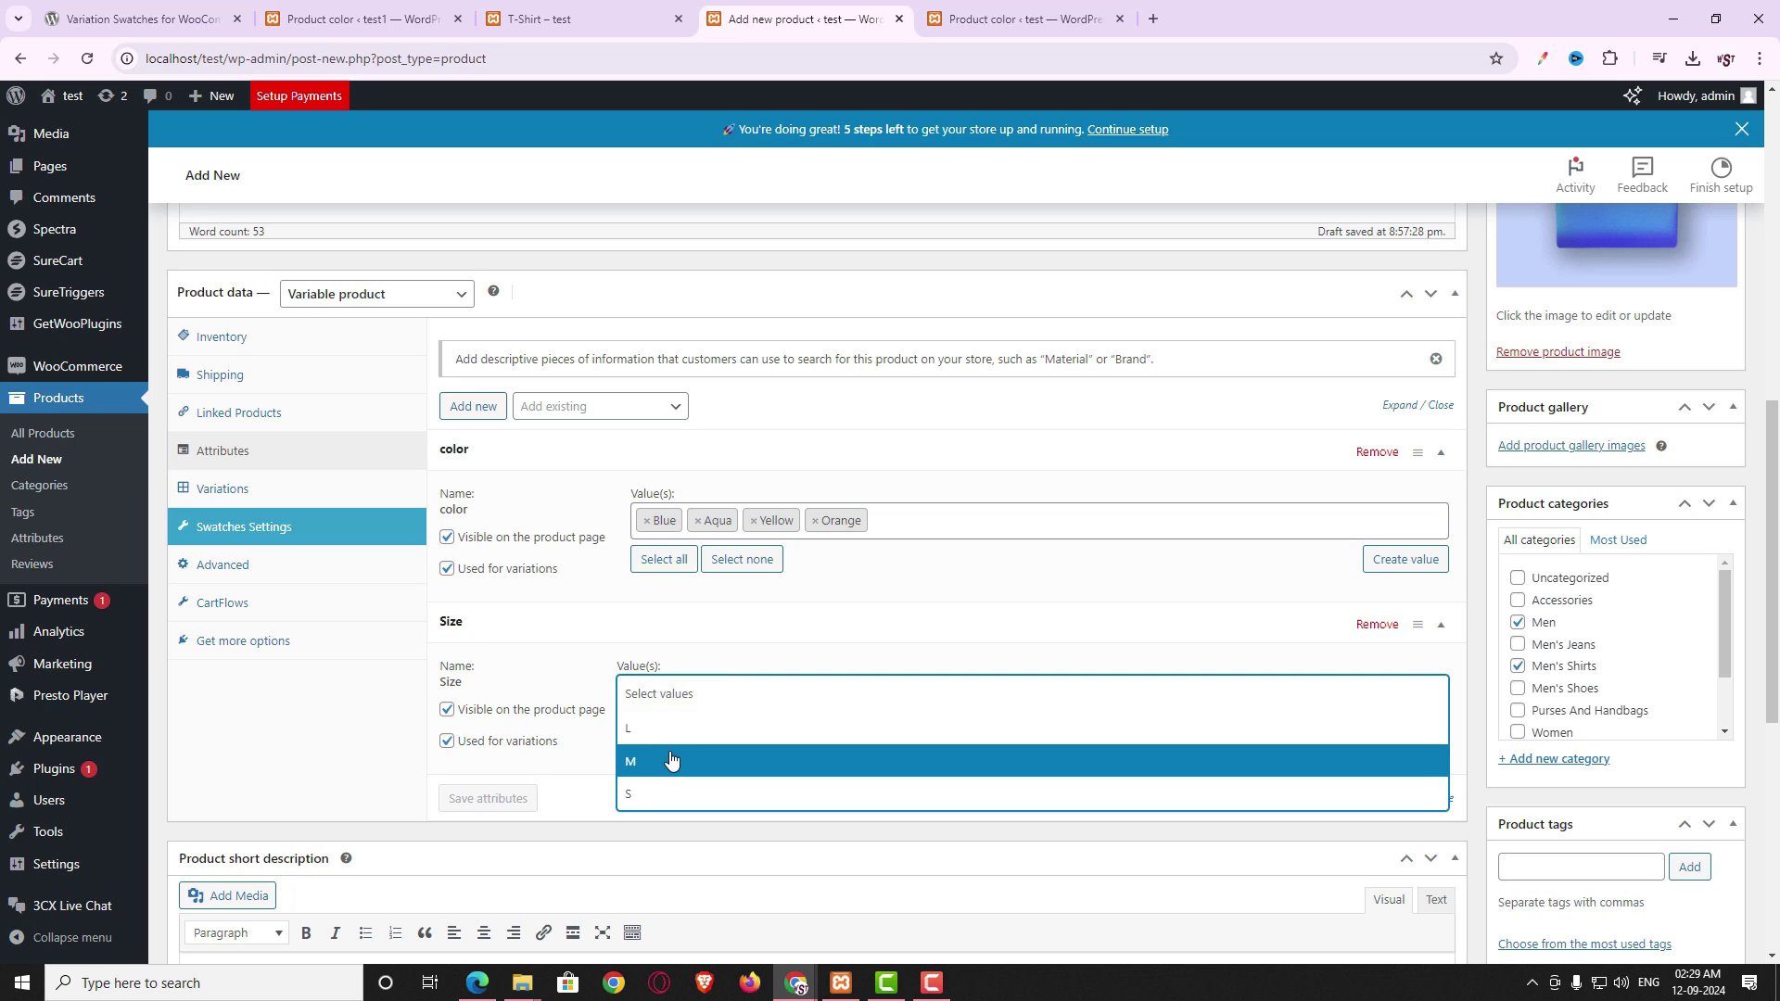
{"action": "left_click", "coordinate": [668, 744]}
{"action": "left_click", "coordinate": [723, 700]}
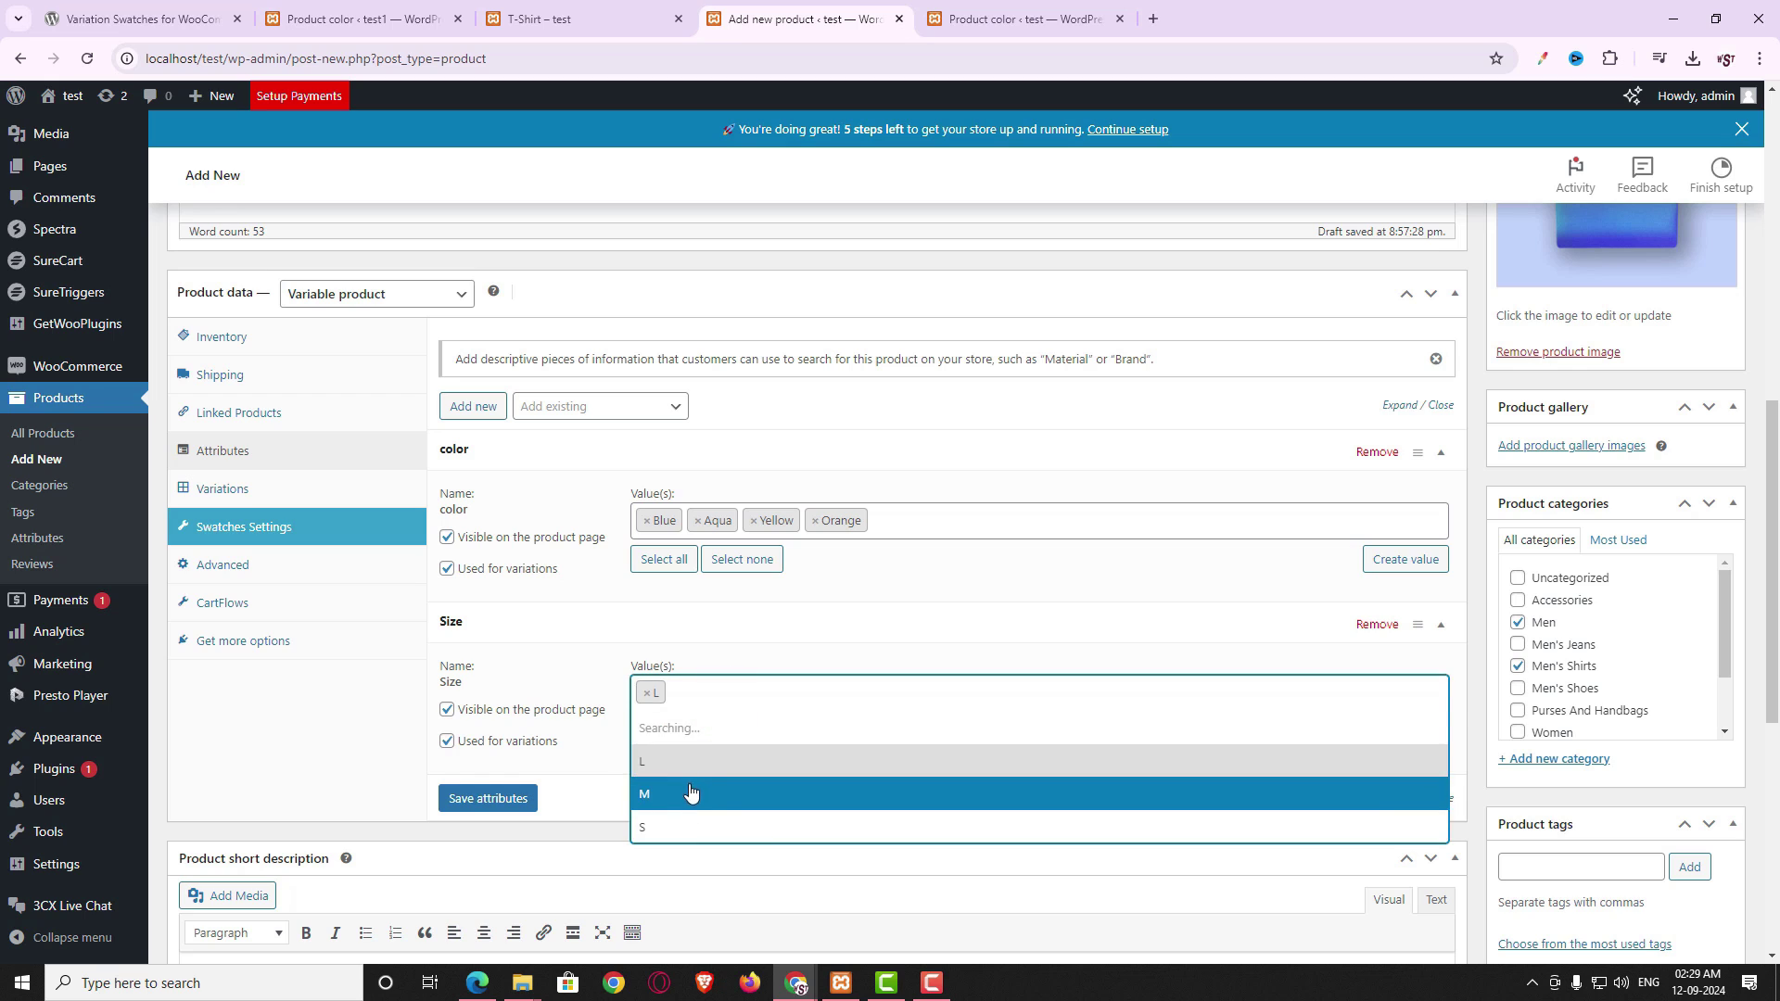
{"action": "left_click", "coordinate": [684, 782]}
{"action": "left_click", "coordinate": [494, 797]}
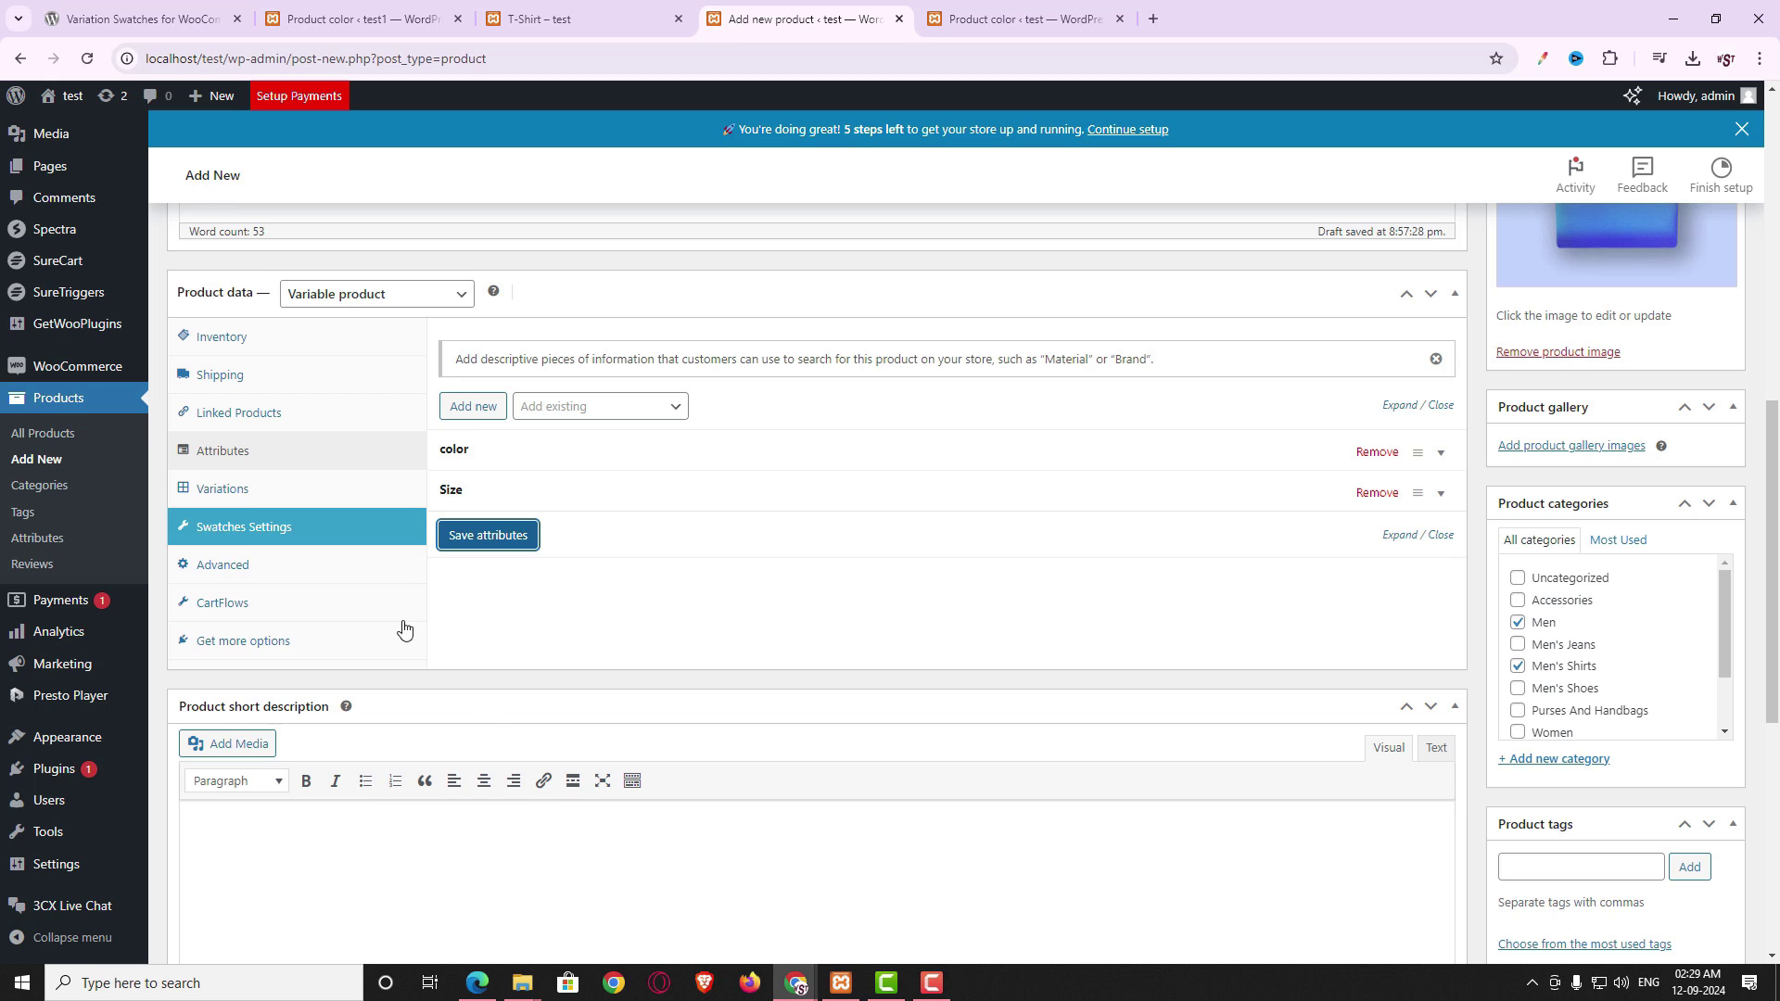
- Generate all product variations from the saved color and Size attributes
{"action": "left_click", "coordinate": [269, 484]}
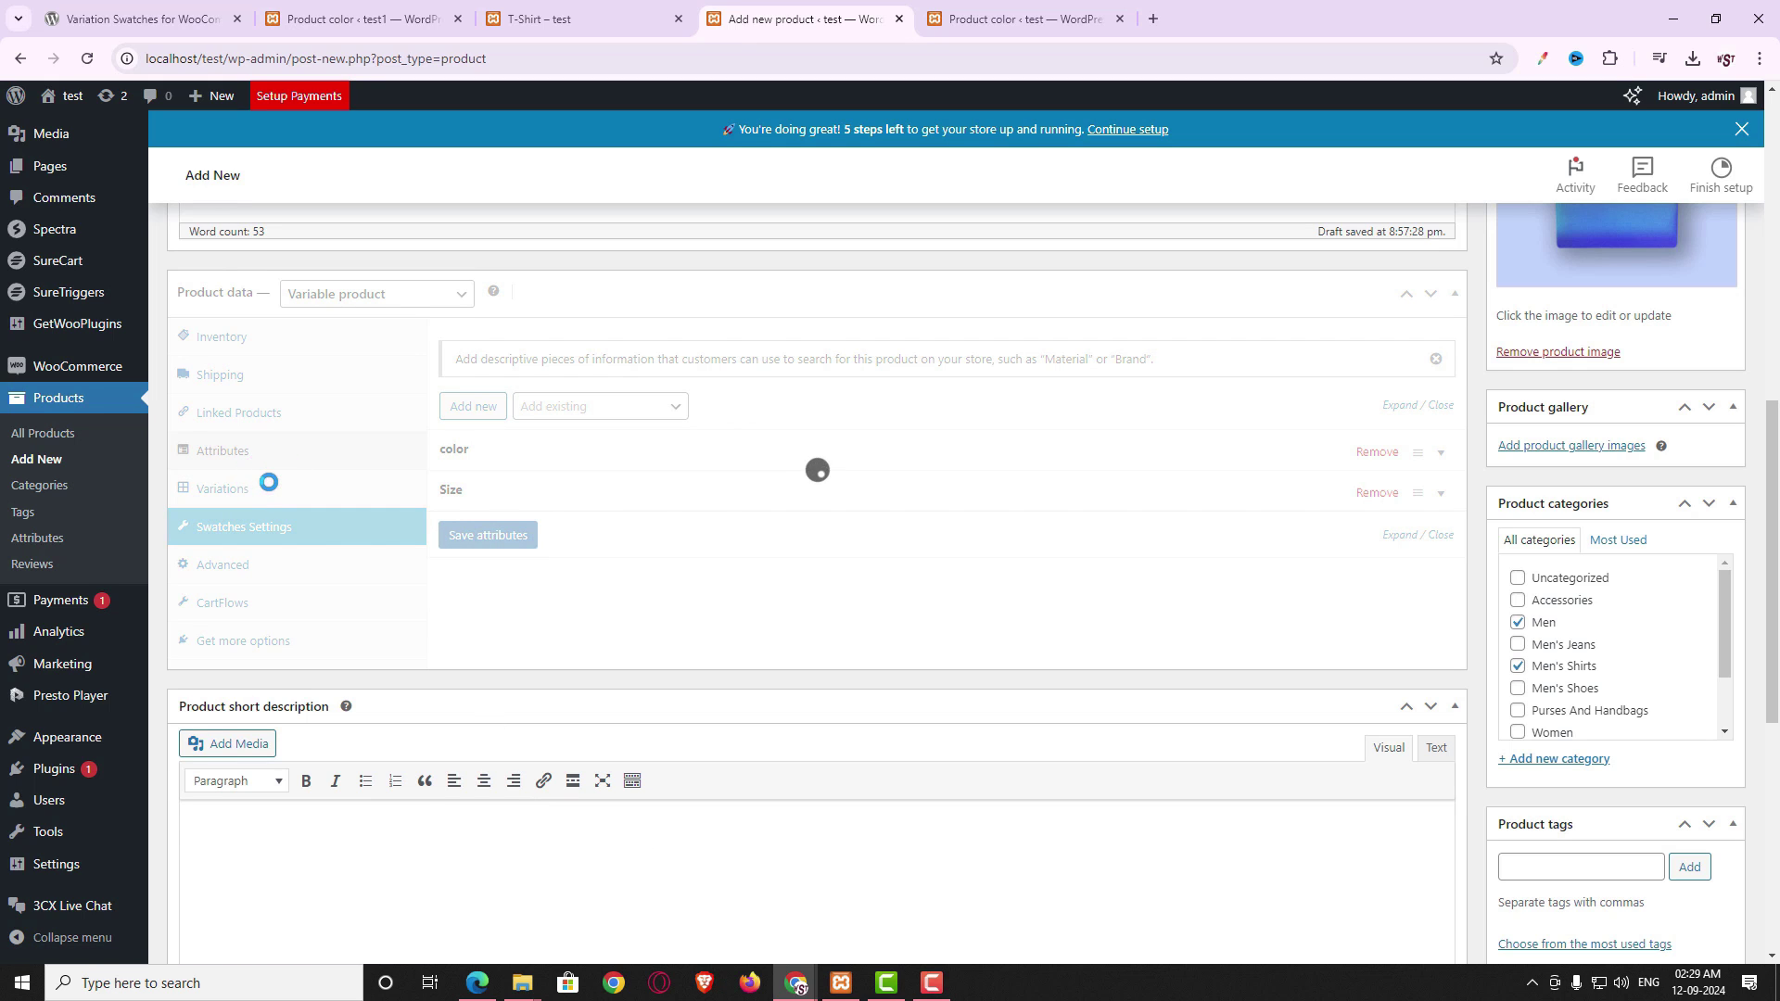
{"action": "left_click", "coordinate": [517, 354]}
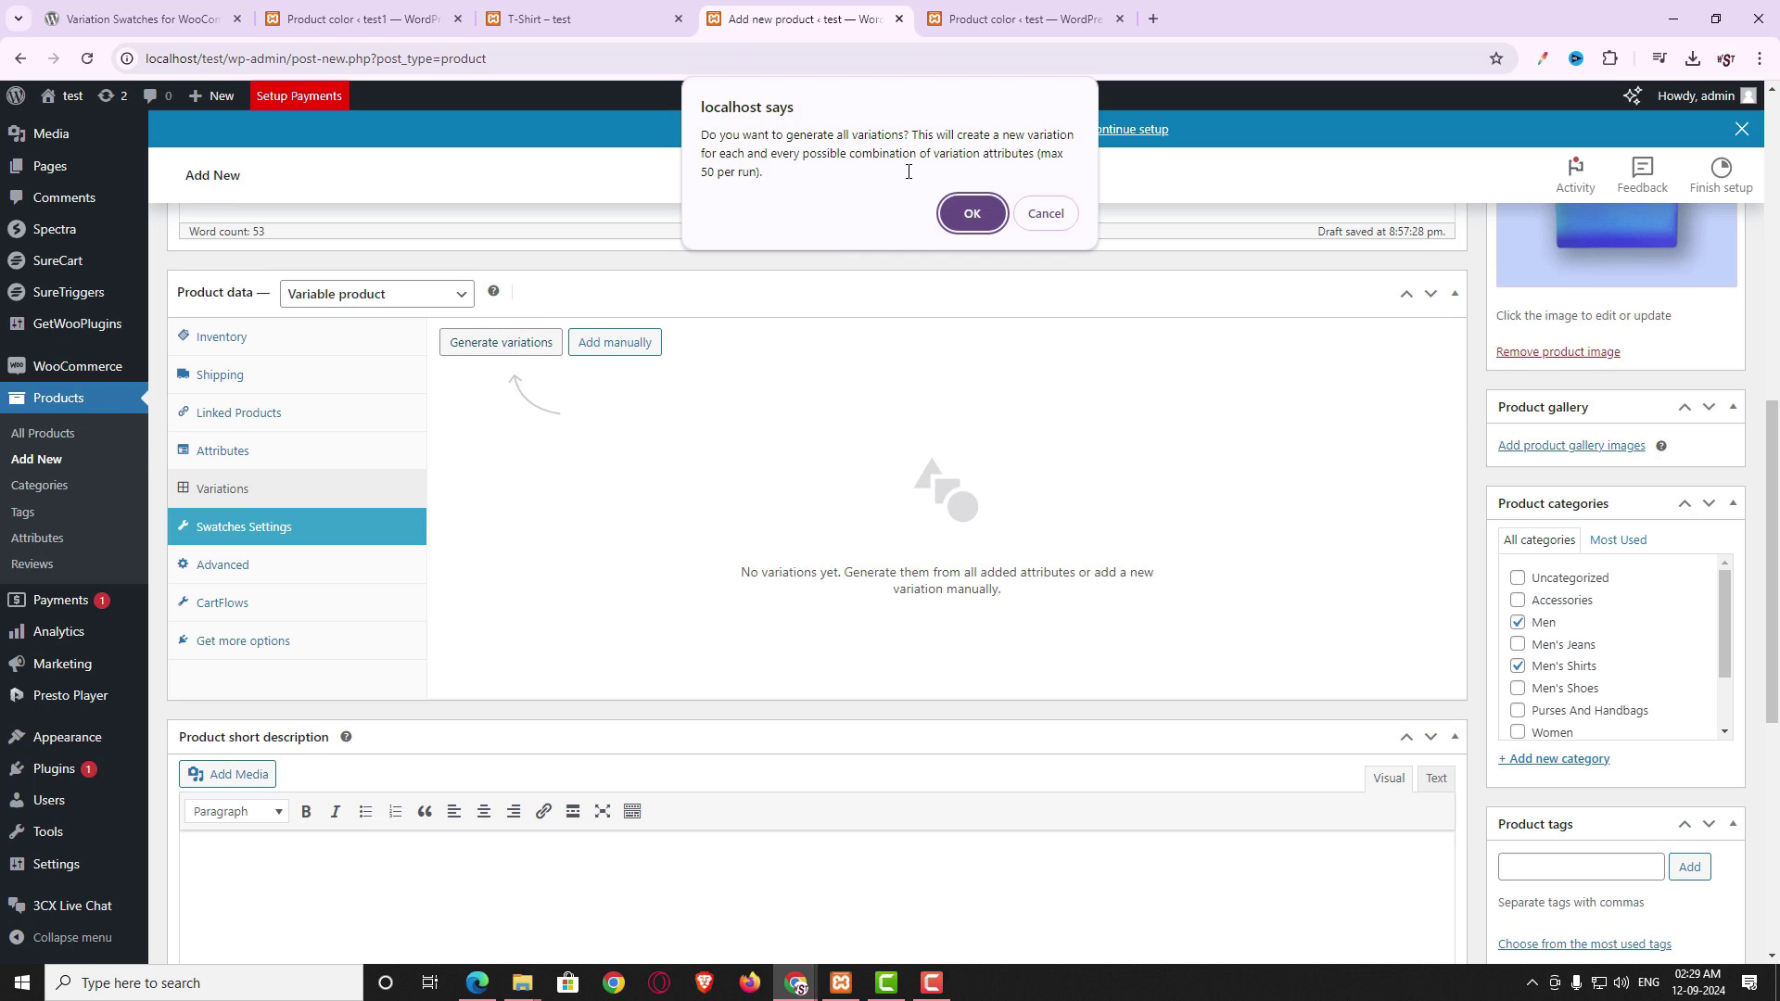
{"action": "left_click", "coordinate": [969, 213]}
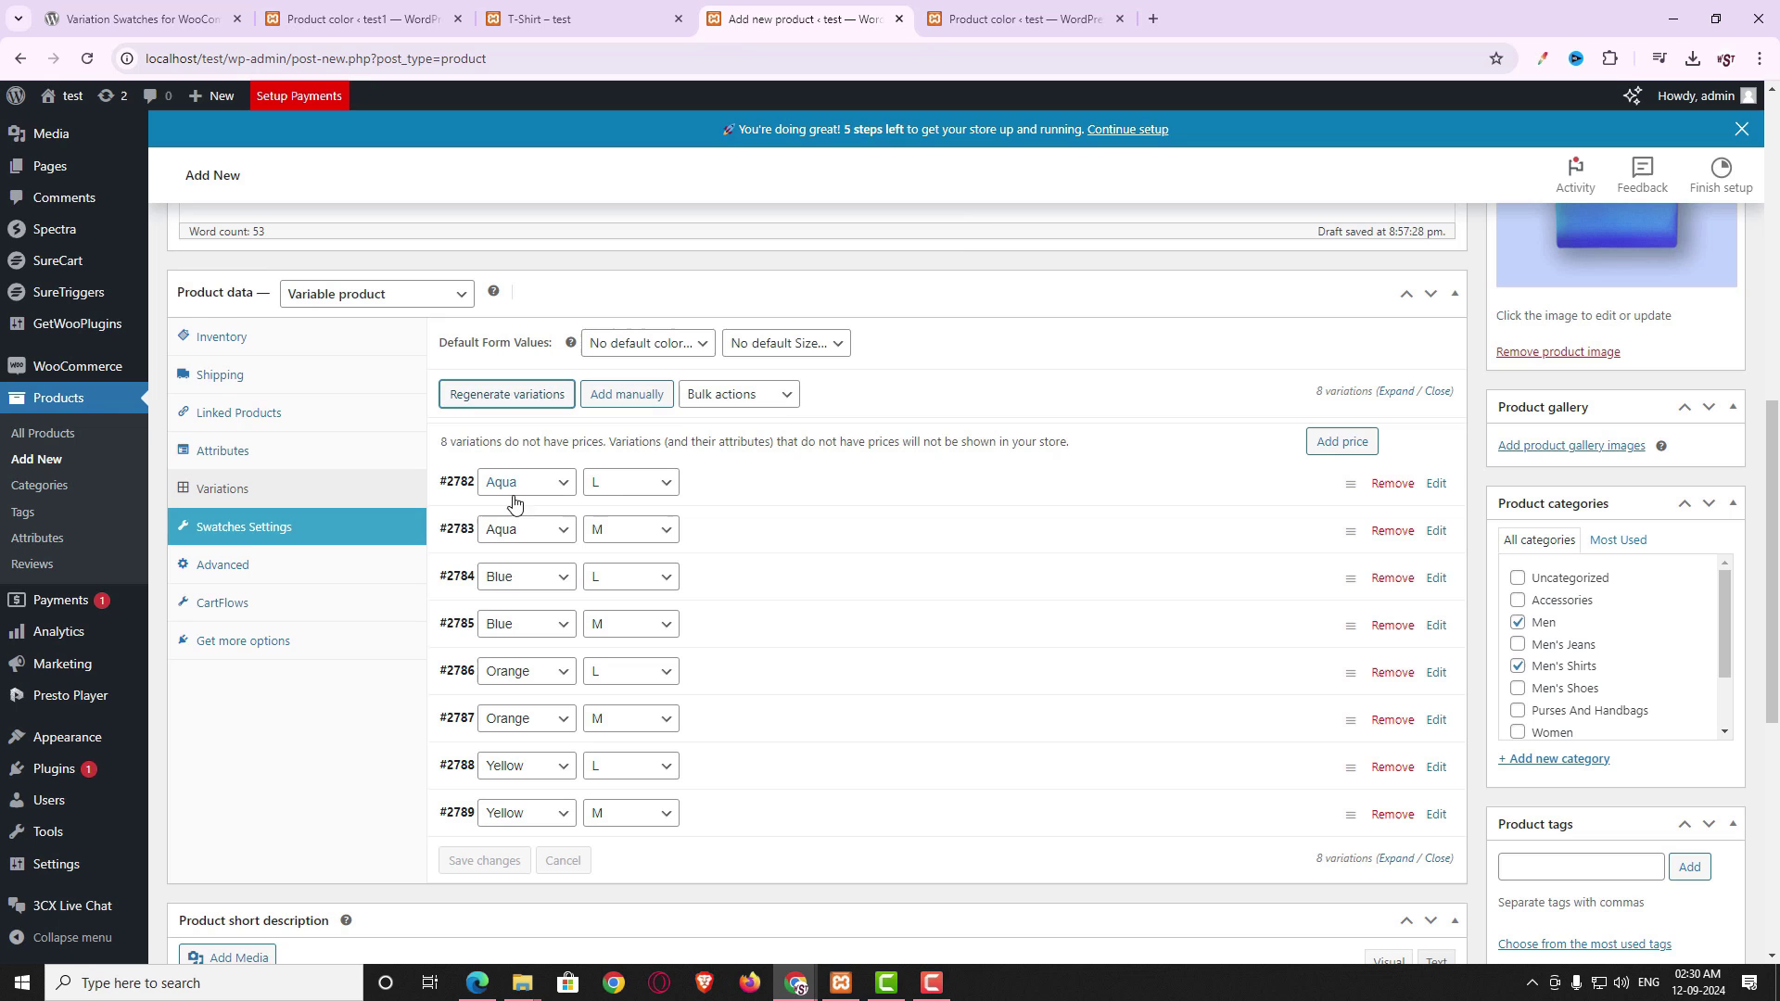
- Give the Aqua L variation the teal T-shirt image tshirt2.jpg, a regular price of 23 and a sale price of 21
{"action": "left_click", "coordinate": [751, 481]}
{"action": "left_click", "coordinate": [526, 587]}
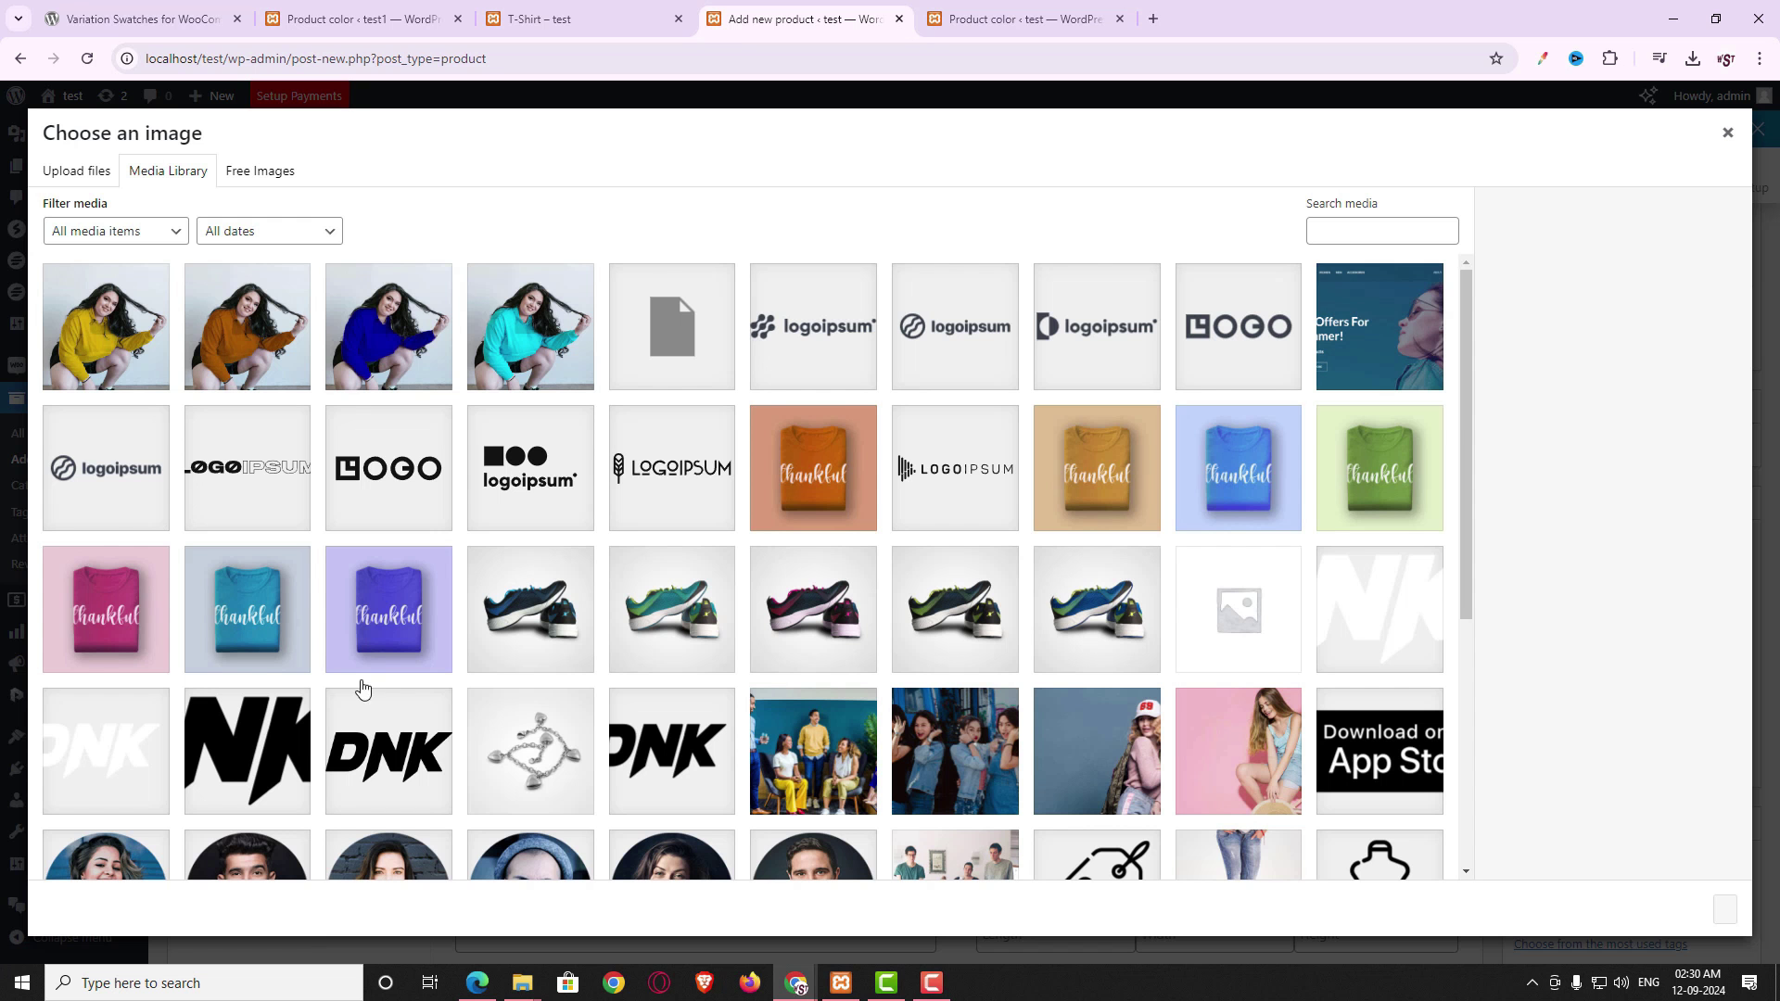
{"action": "left_click", "coordinate": [250, 636]}
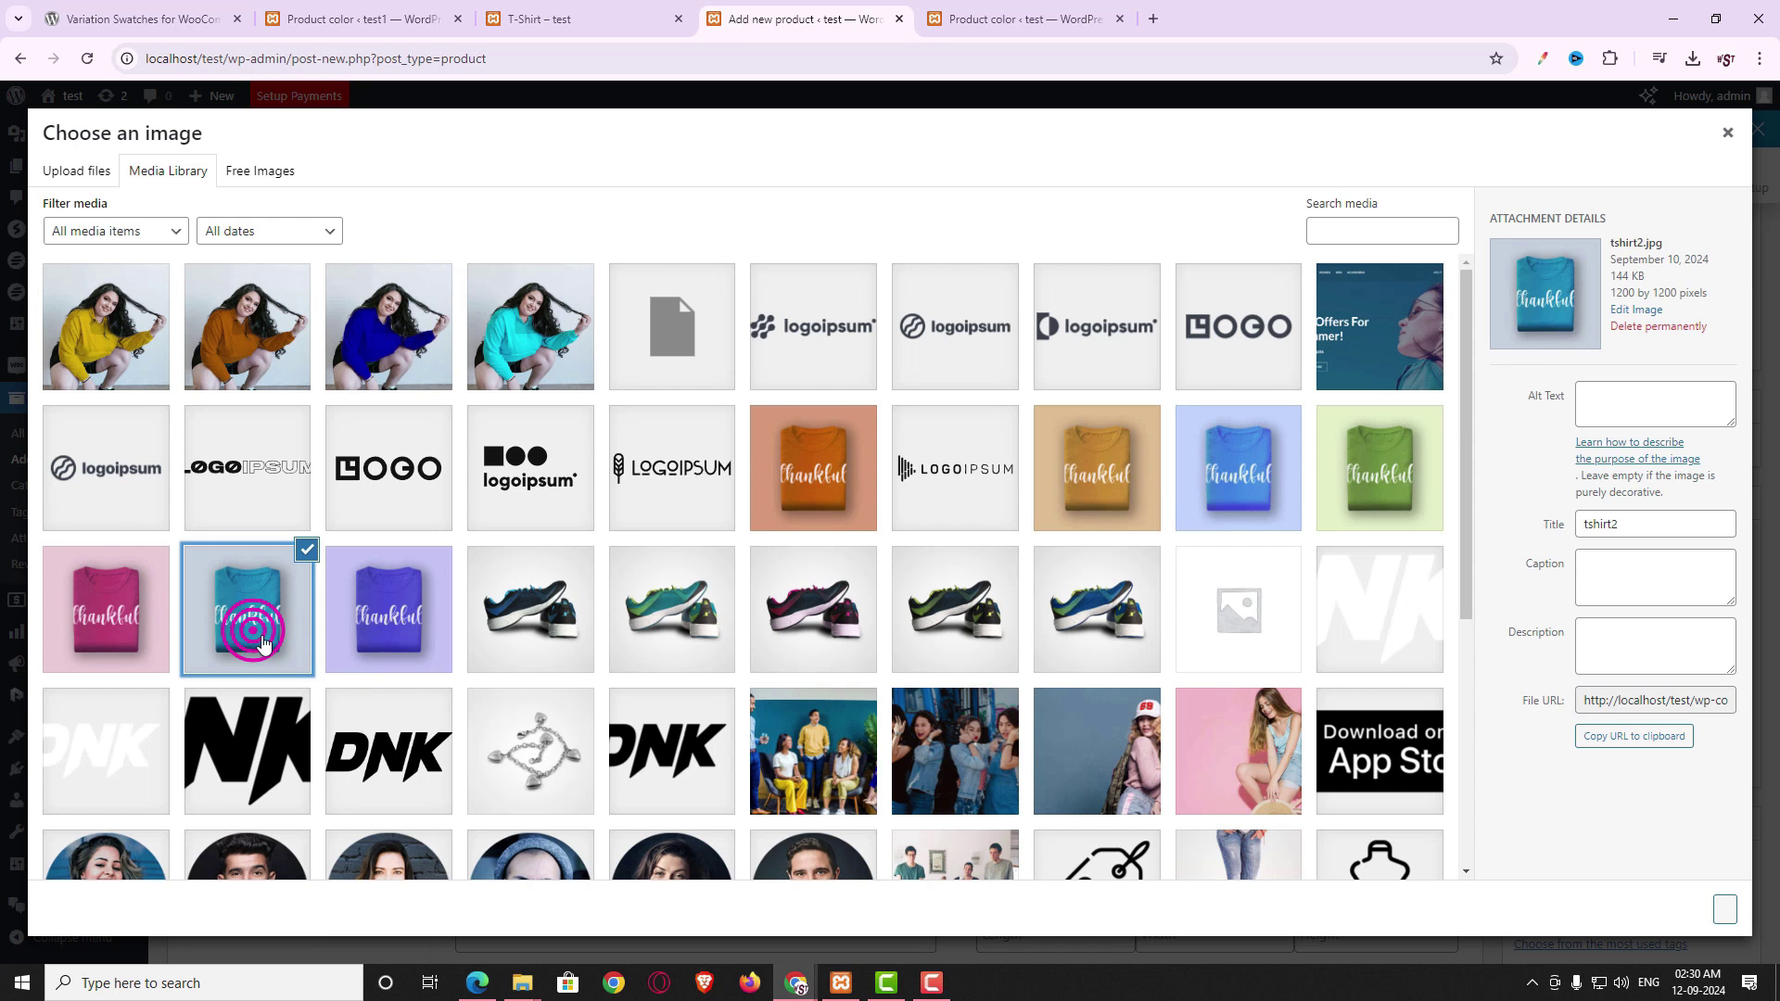
{"action": "left_click", "coordinate": [1720, 922]}
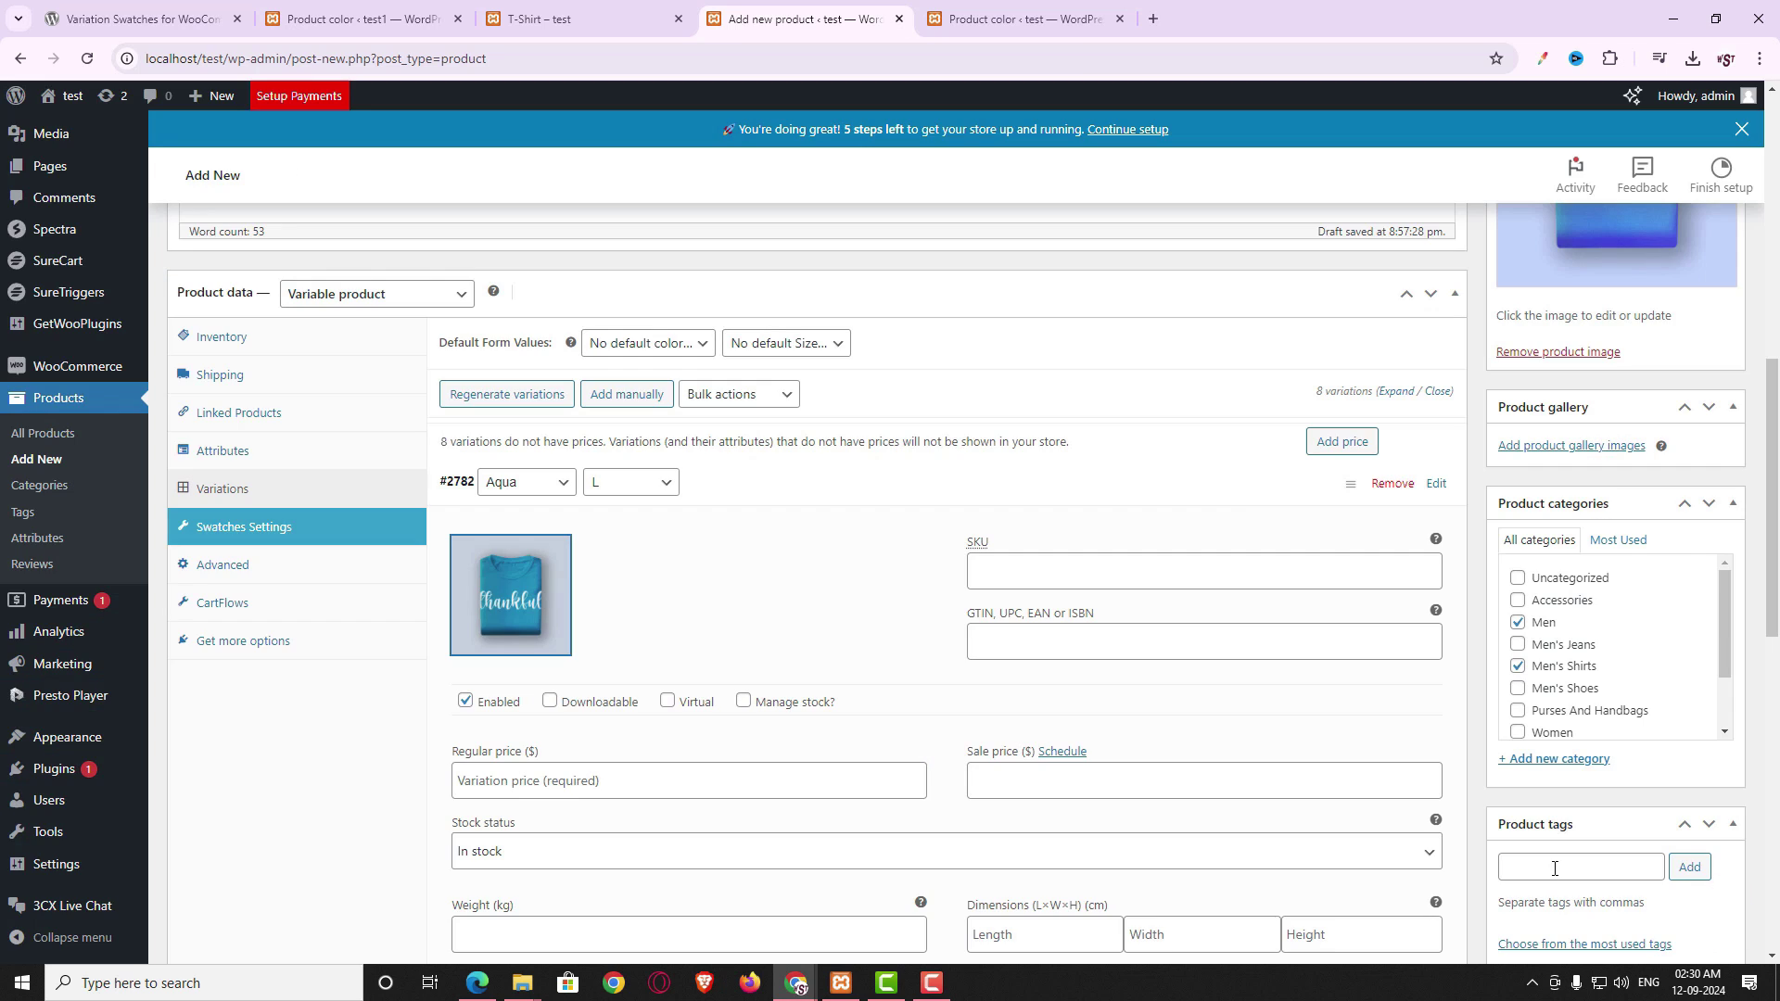
{"action": "left_click", "coordinate": [563, 781]}
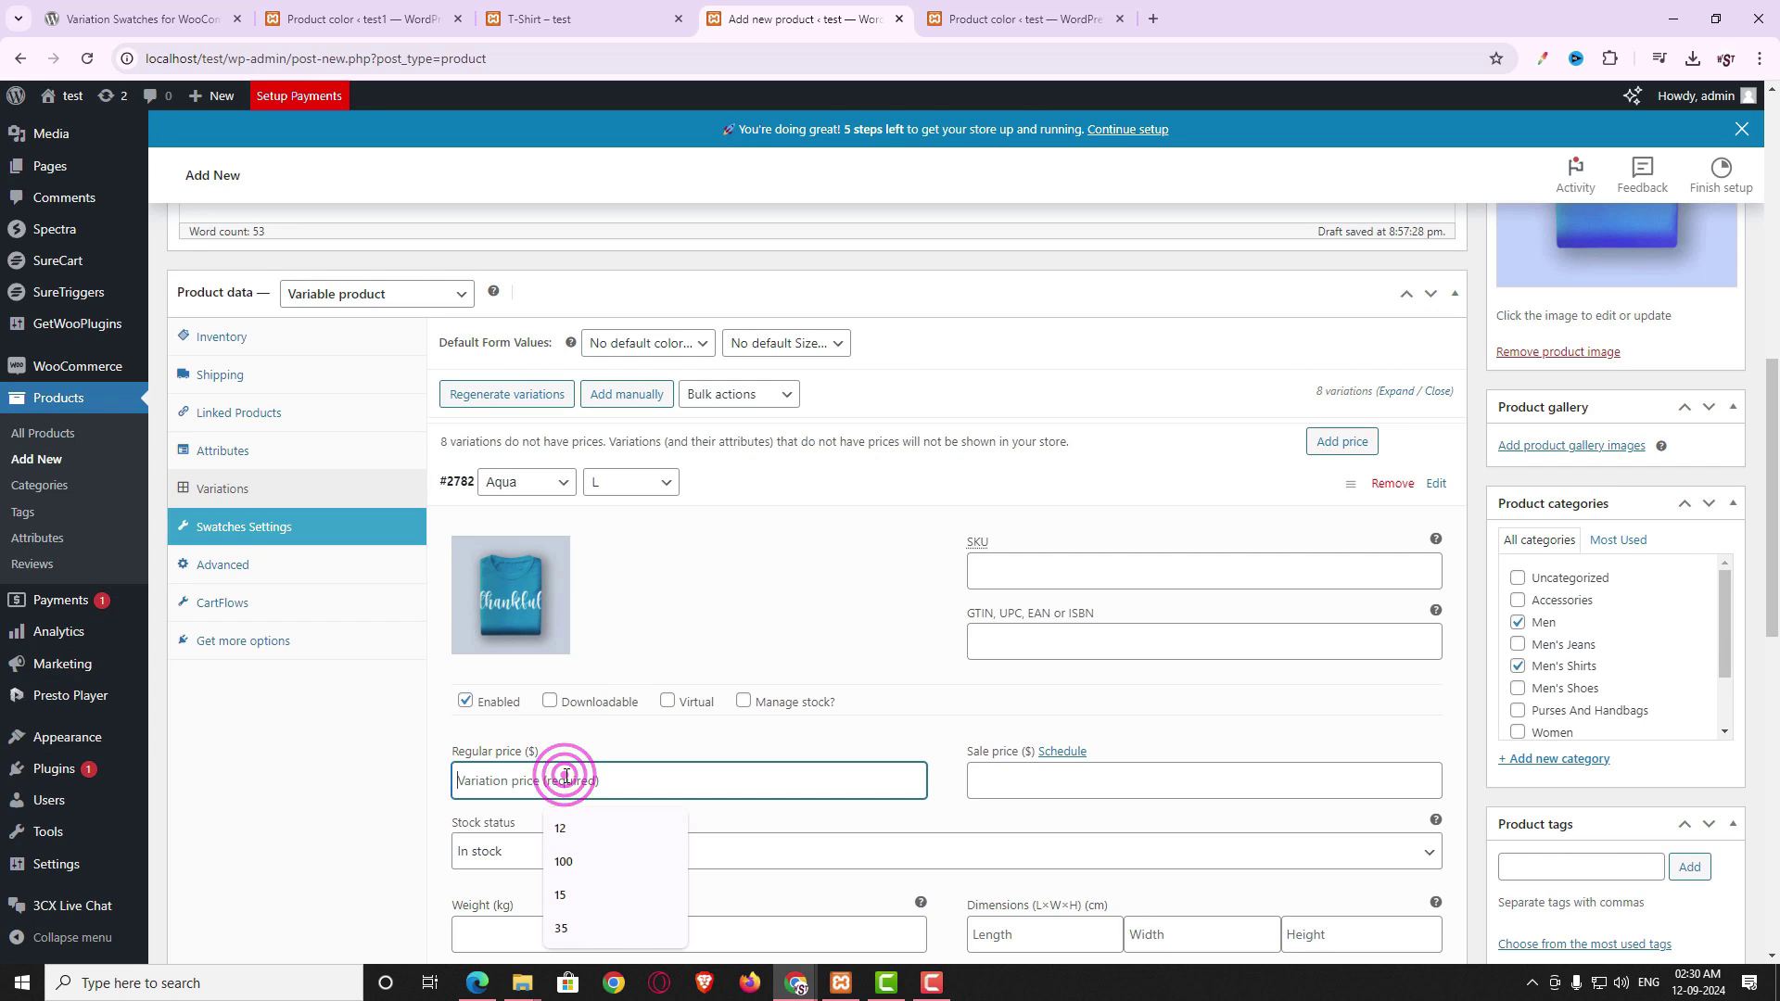
{"action": "type", "text": "23"}
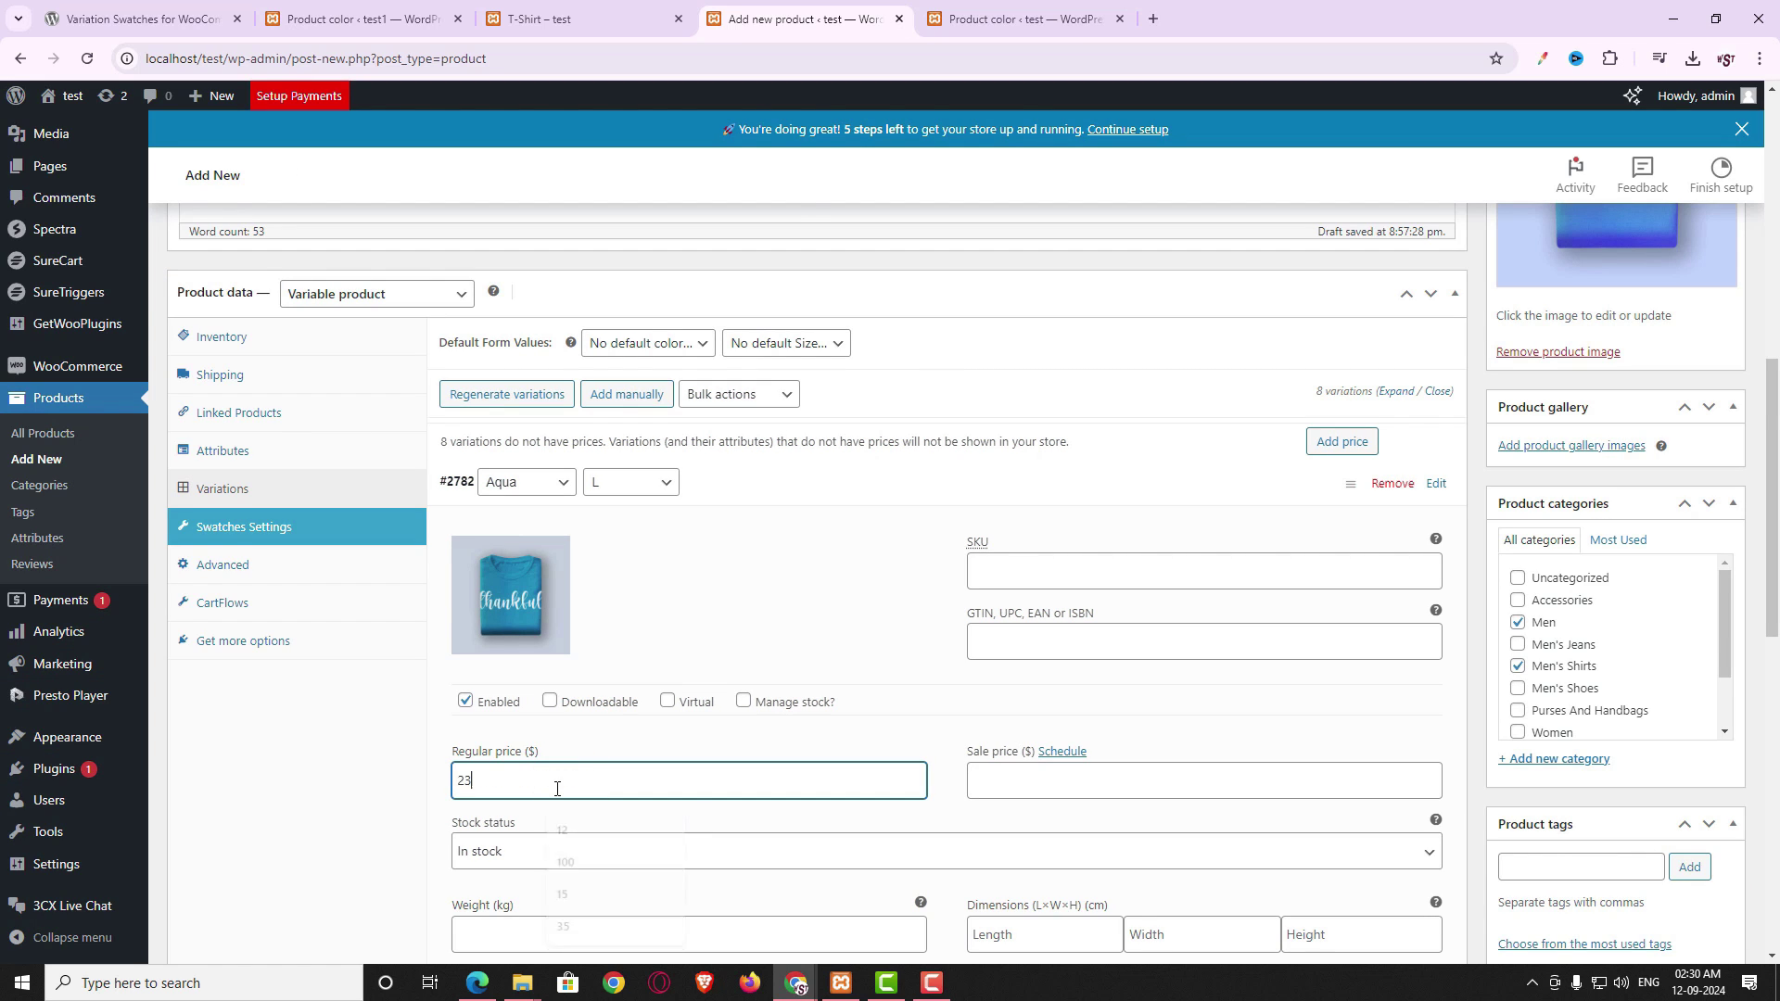
{"action": "scroll", "coordinate": [834, 695], "scroll_direction": "down", "scroll_amount": 2}
{"action": "left_click", "coordinate": [1071, 602]}
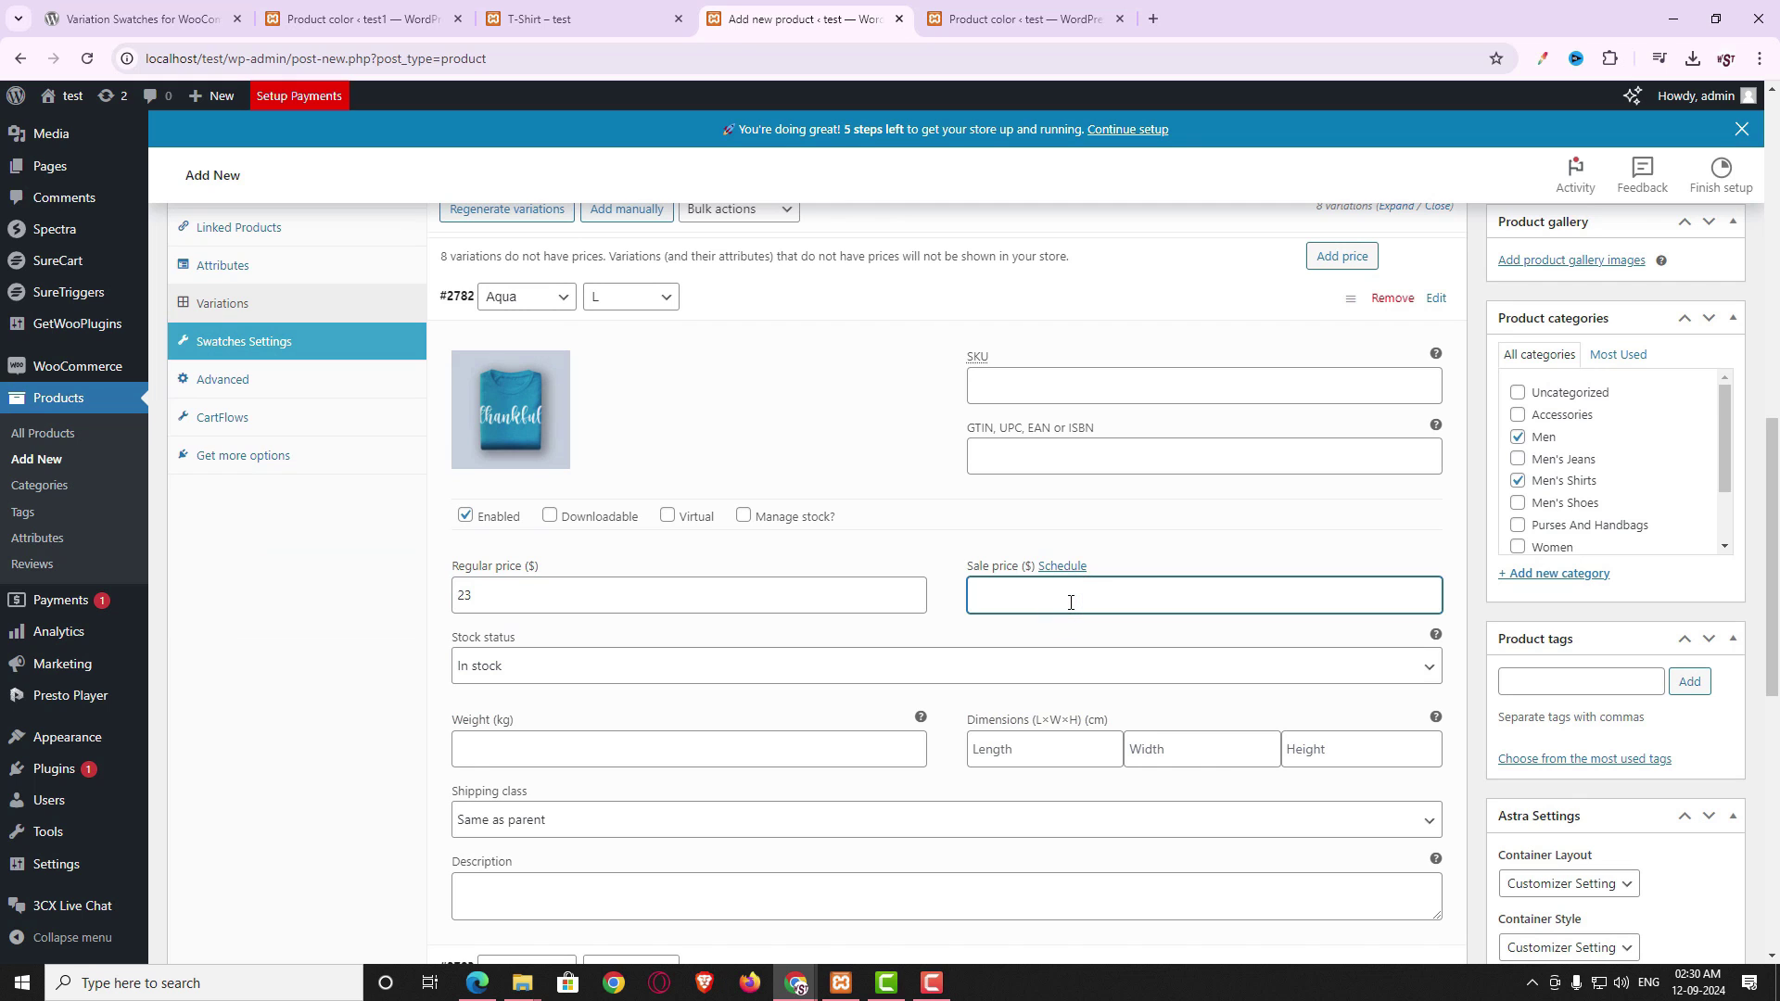
- Give the Aqua M variation the teal T-shirt image tshirt2.jpg and a regular price of 22
{"action": "scroll", "coordinate": [862, 640], "scroll_direction": "down", "scroll_amount": 5}
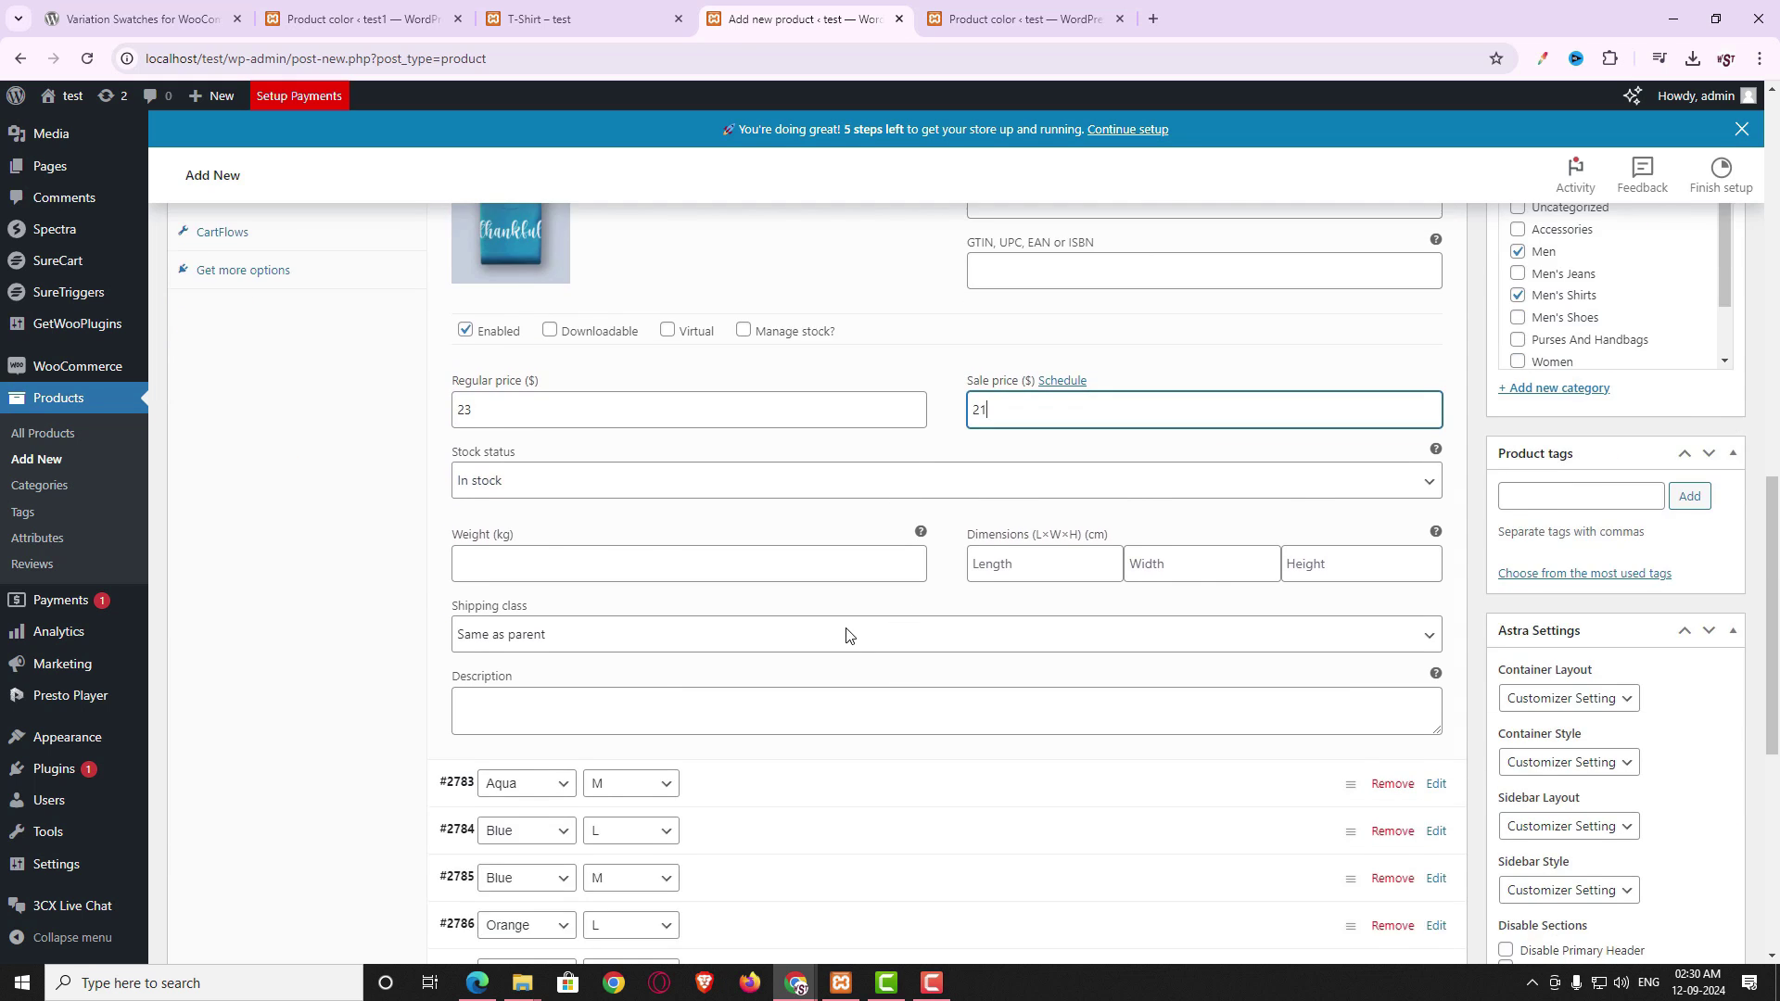
{"action": "left_click", "coordinate": [713, 502]}
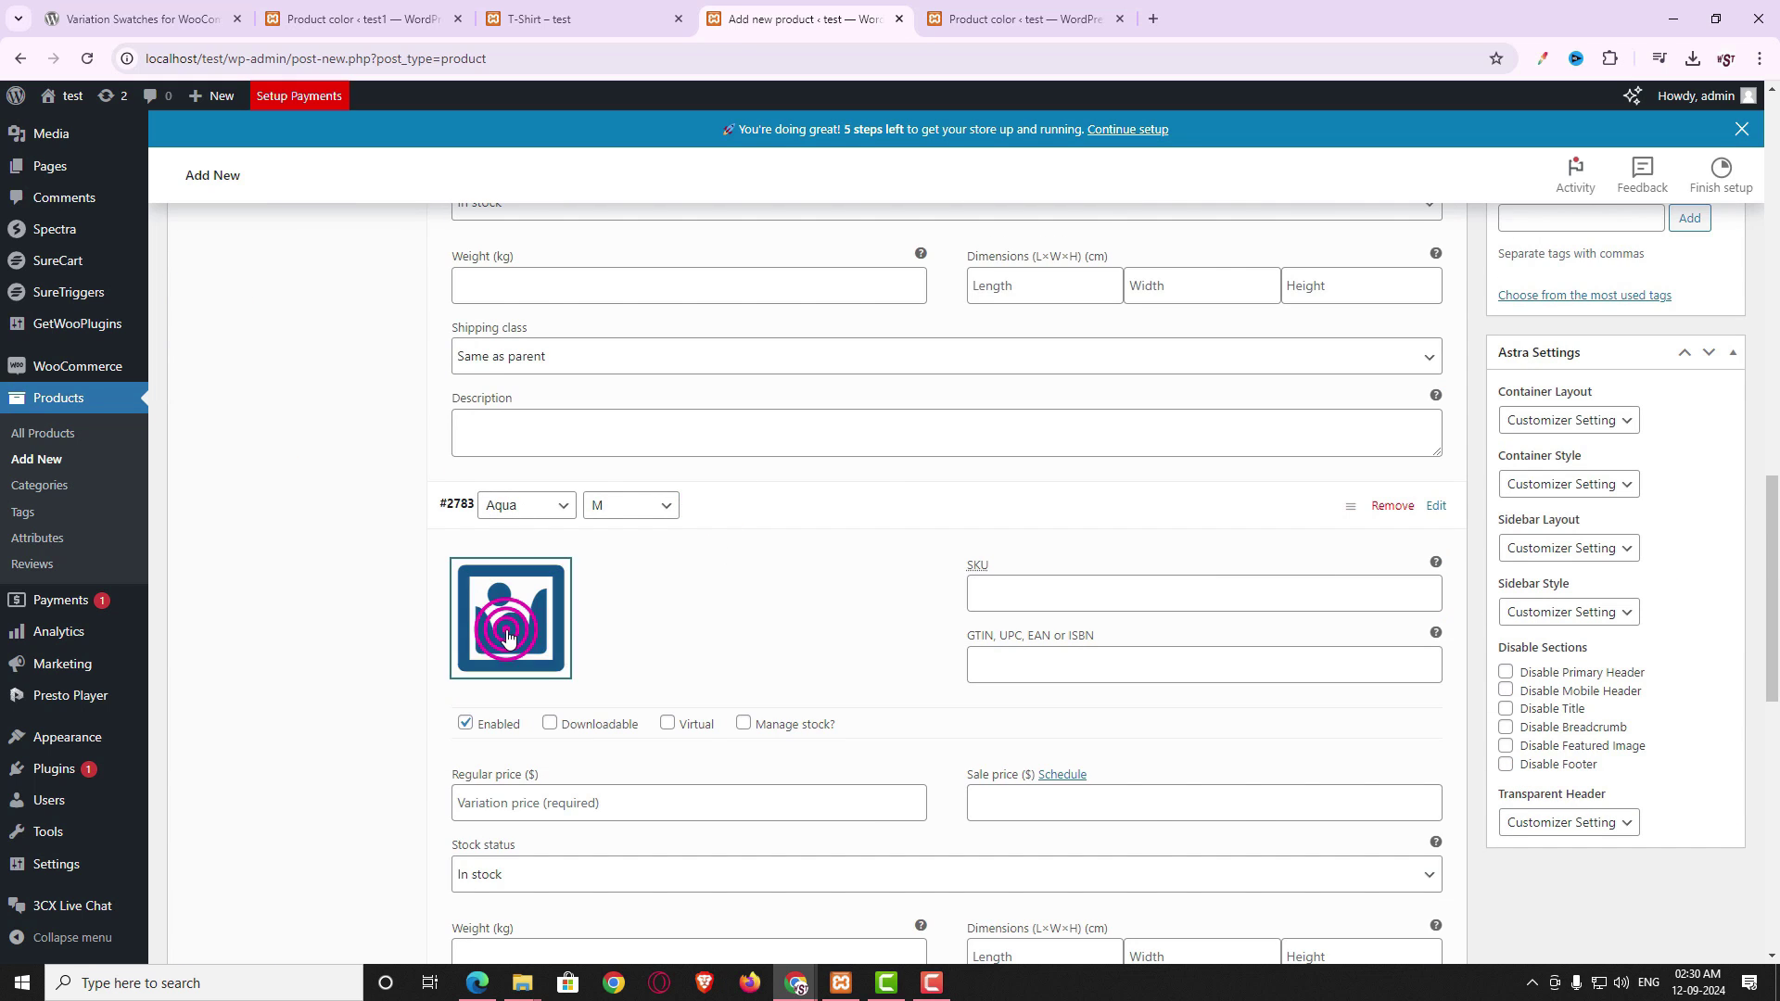
{"action": "left_click", "coordinate": [511, 616]}
{"action": "left_click", "coordinate": [247, 610]}
{"action": "left_click", "coordinate": [1717, 910]}
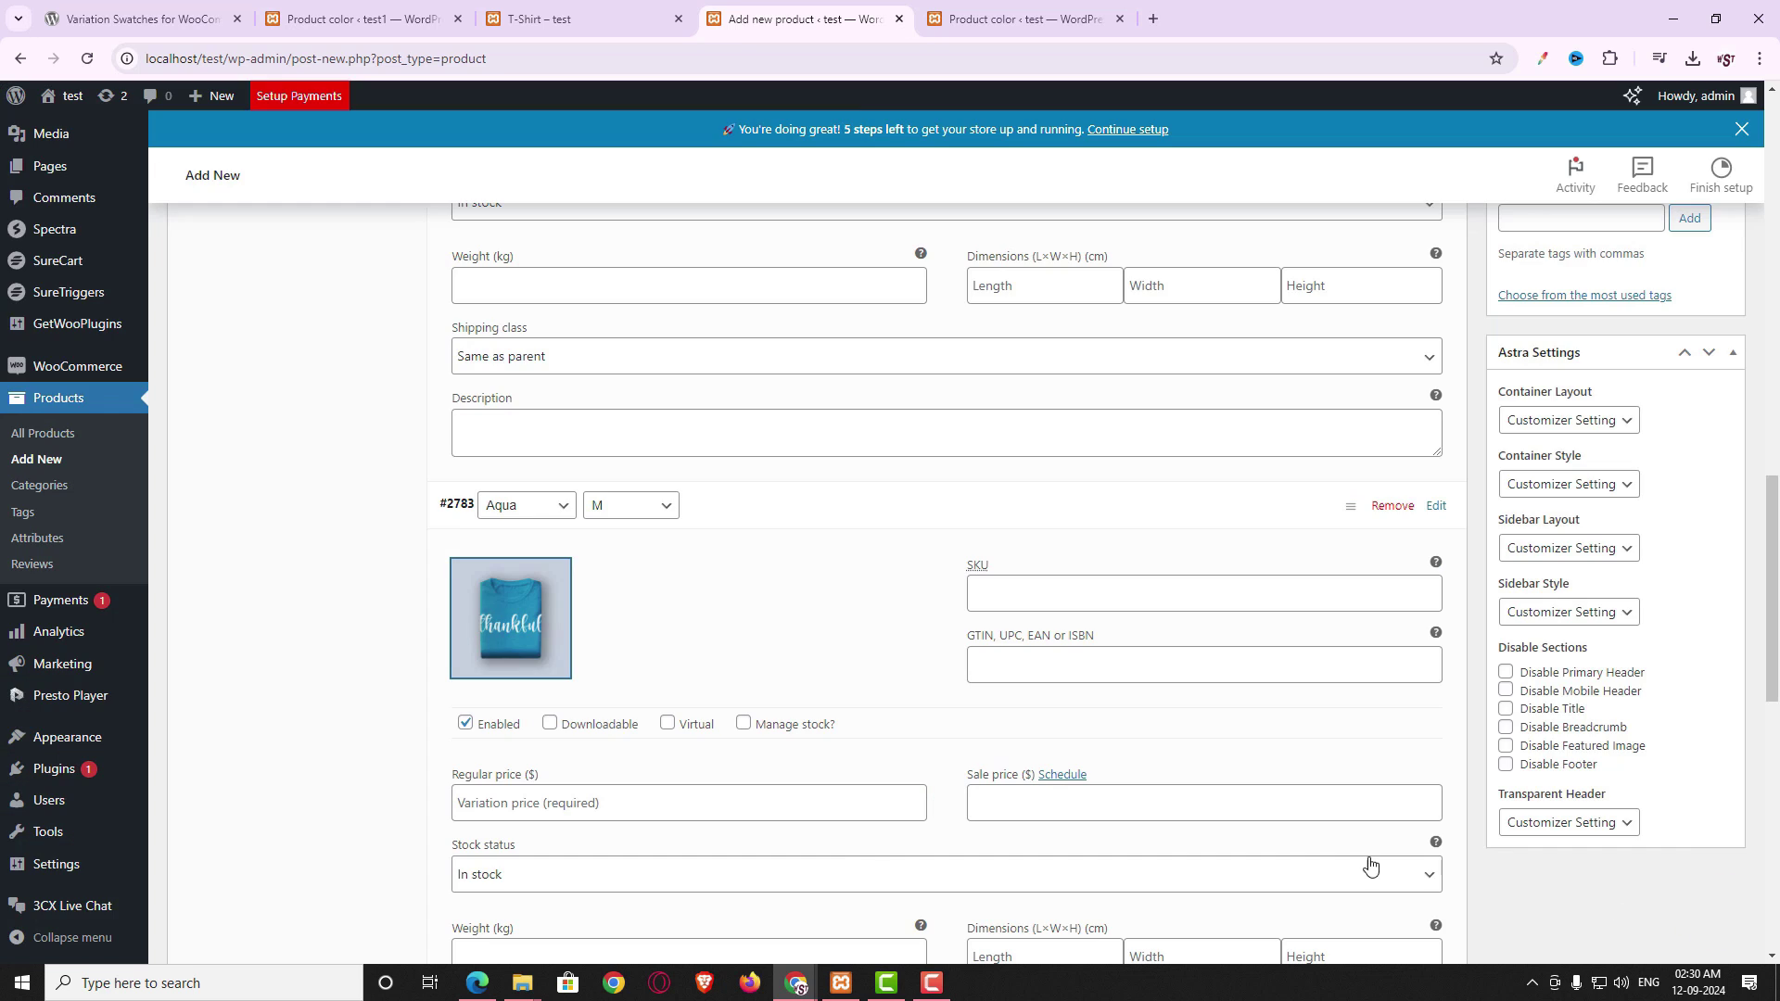
{"action": "scroll", "coordinate": [584, 713], "scroll_direction": "down", "scroll_amount": 1}
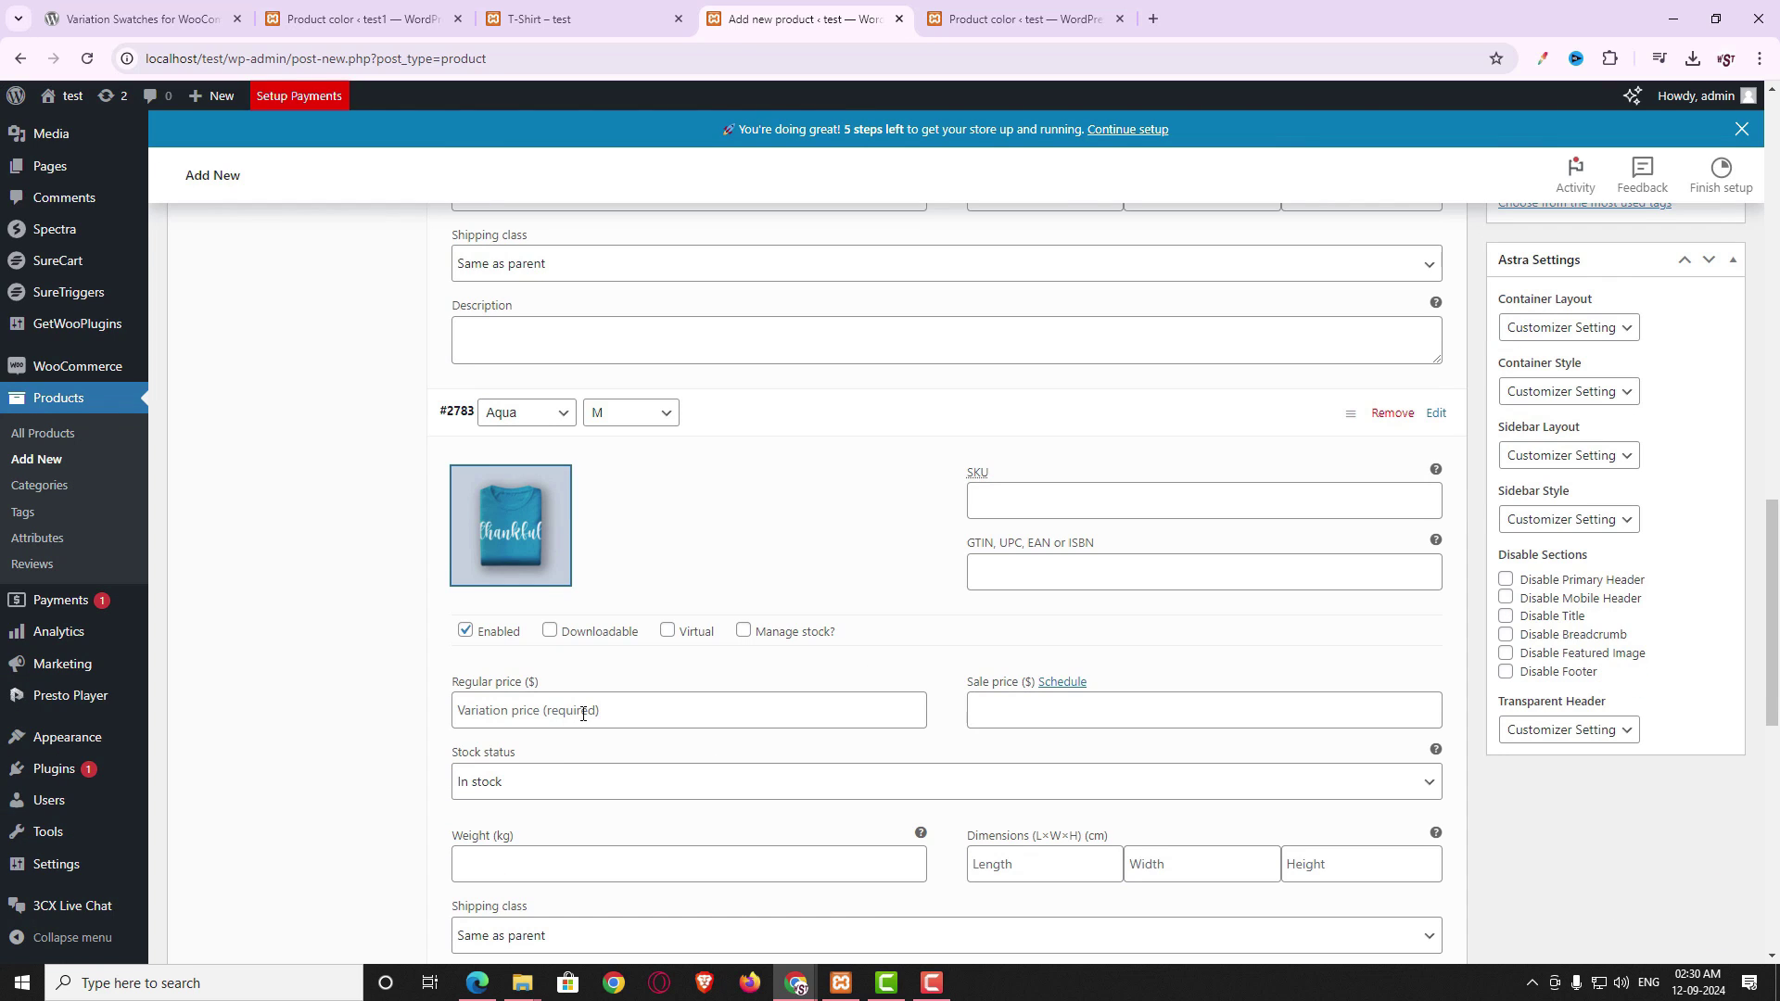
{"action": "left_click", "coordinate": [583, 713]}
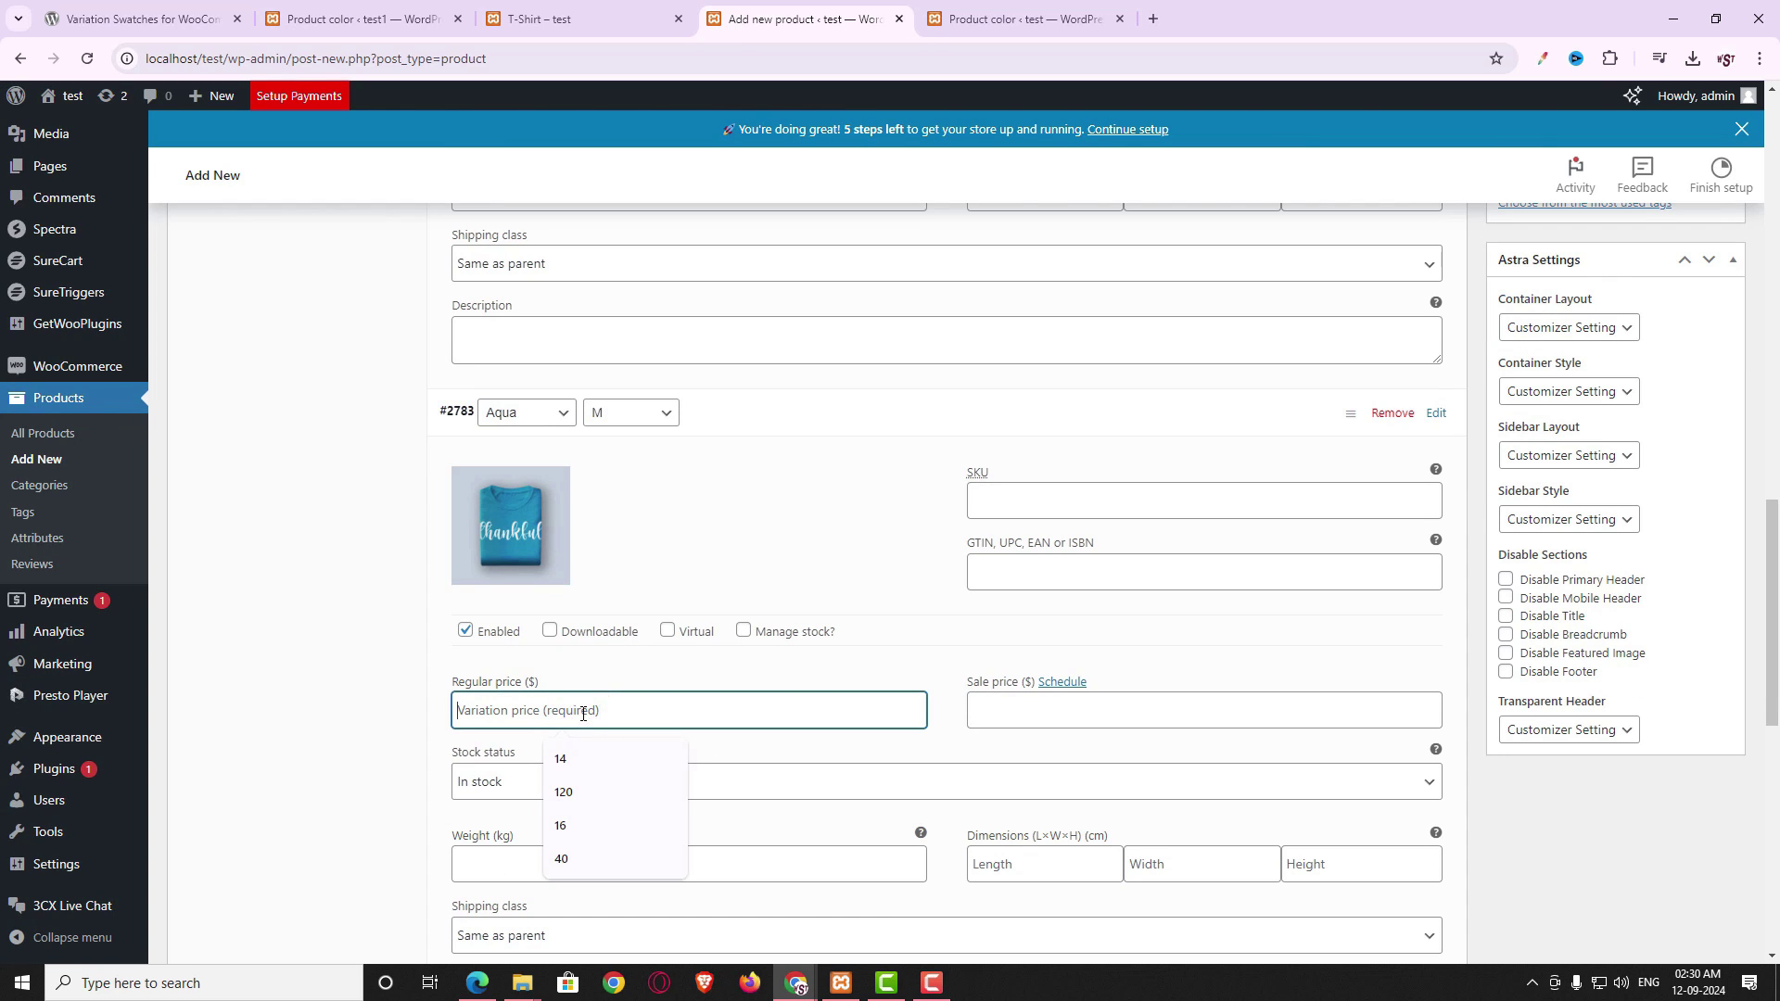
{"action": "type", "text": "22"}
- Give the Blue L variation the violet-blue T-shirt image tshirt1.jpg and a regular price of 16
{"action": "scroll", "coordinate": [815, 723], "scroll_direction": "down", "scroll_amount": 1}
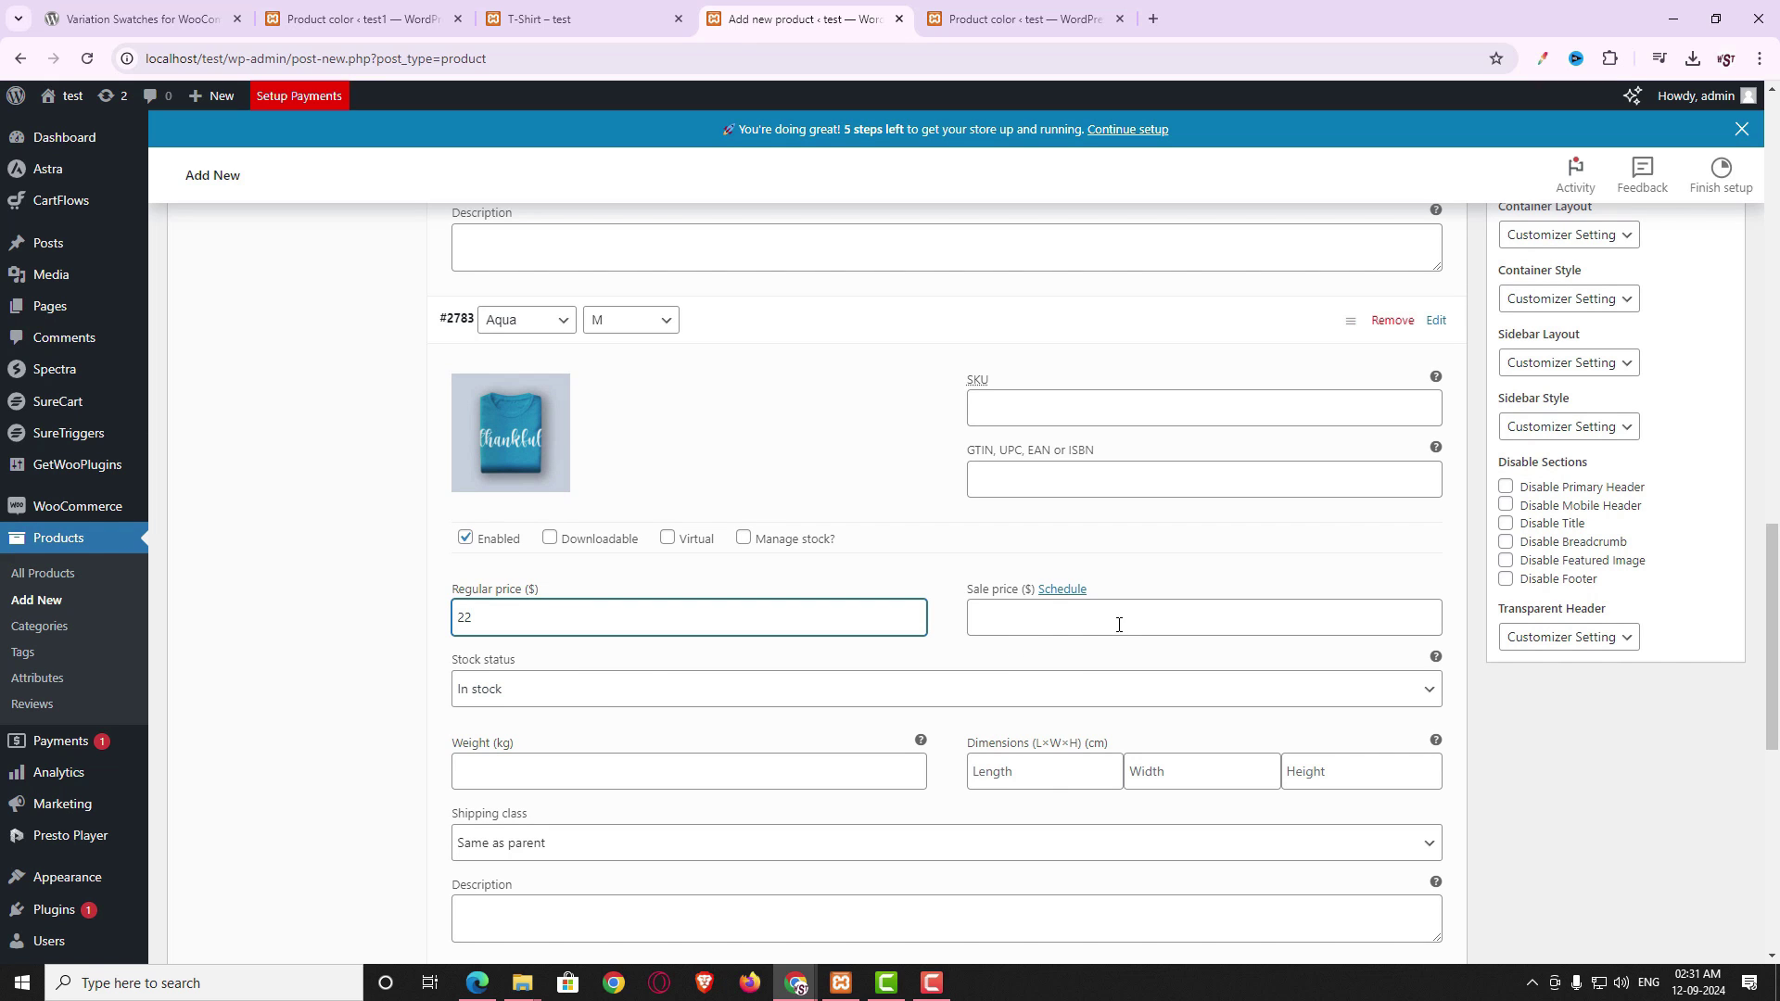
{"action": "scroll", "coordinate": [1119, 625], "scroll_direction": "down", "scroll_amount": 4}
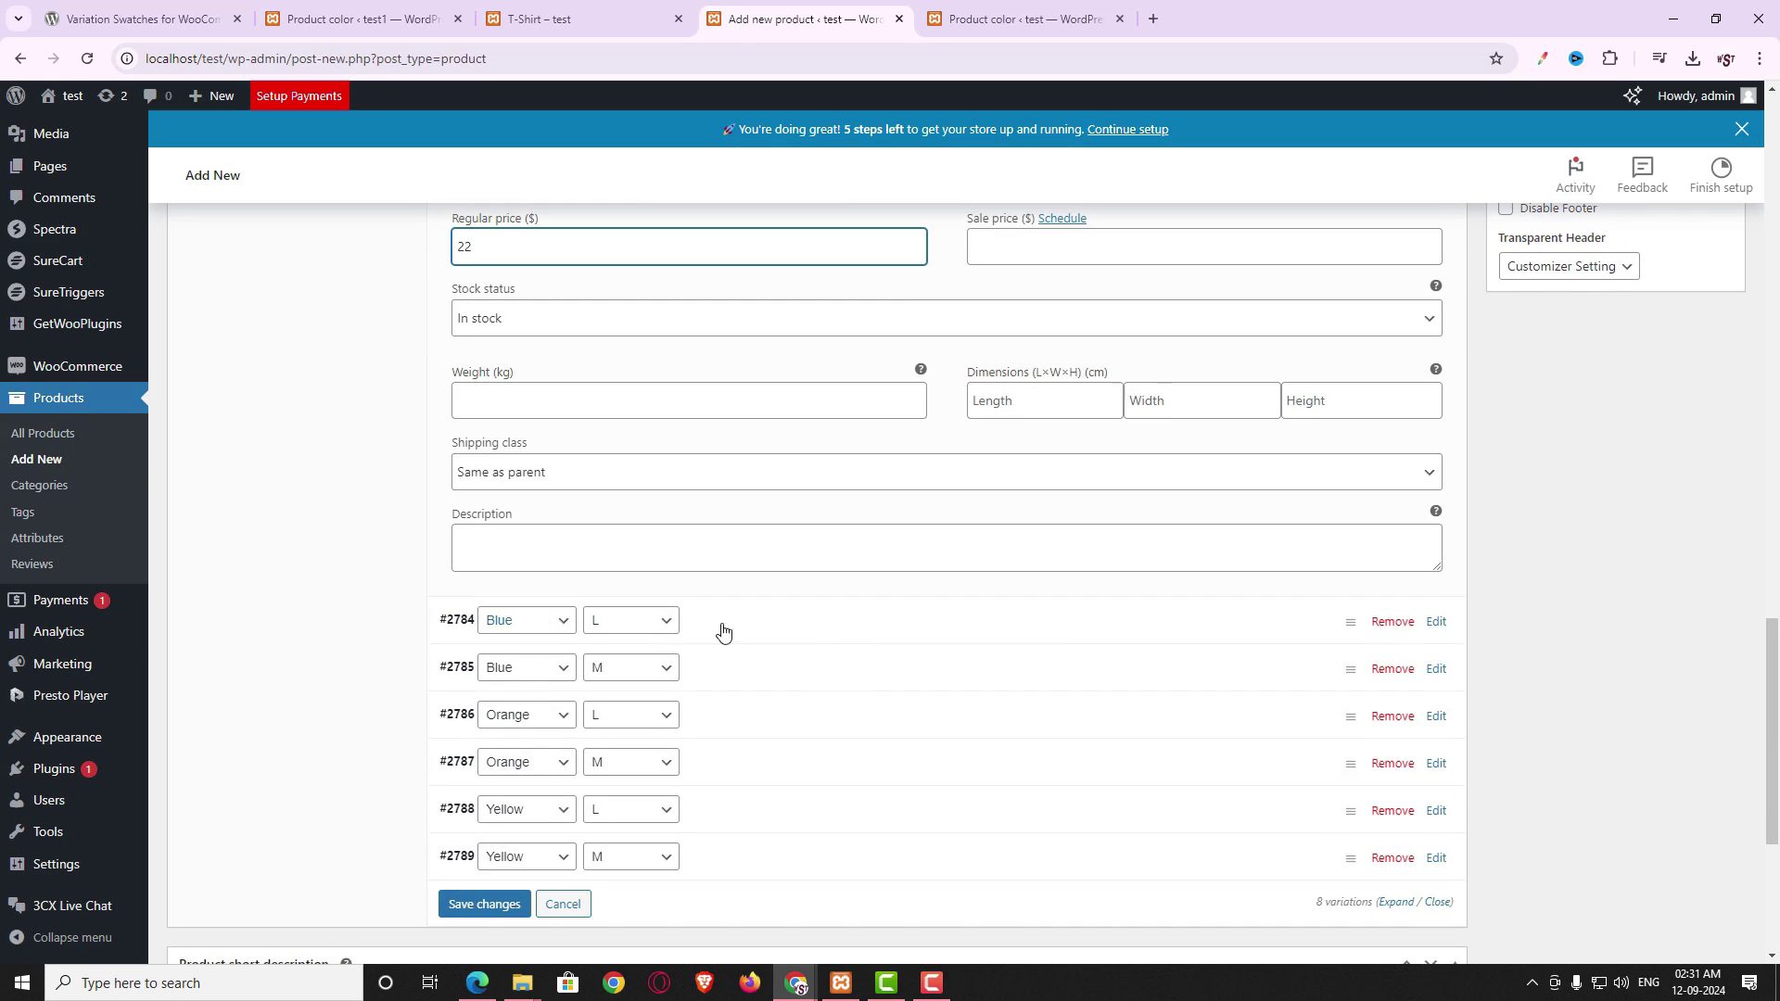
{"action": "left_click", "coordinate": [842, 627]}
{"action": "left_click", "coordinate": [510, 722]}
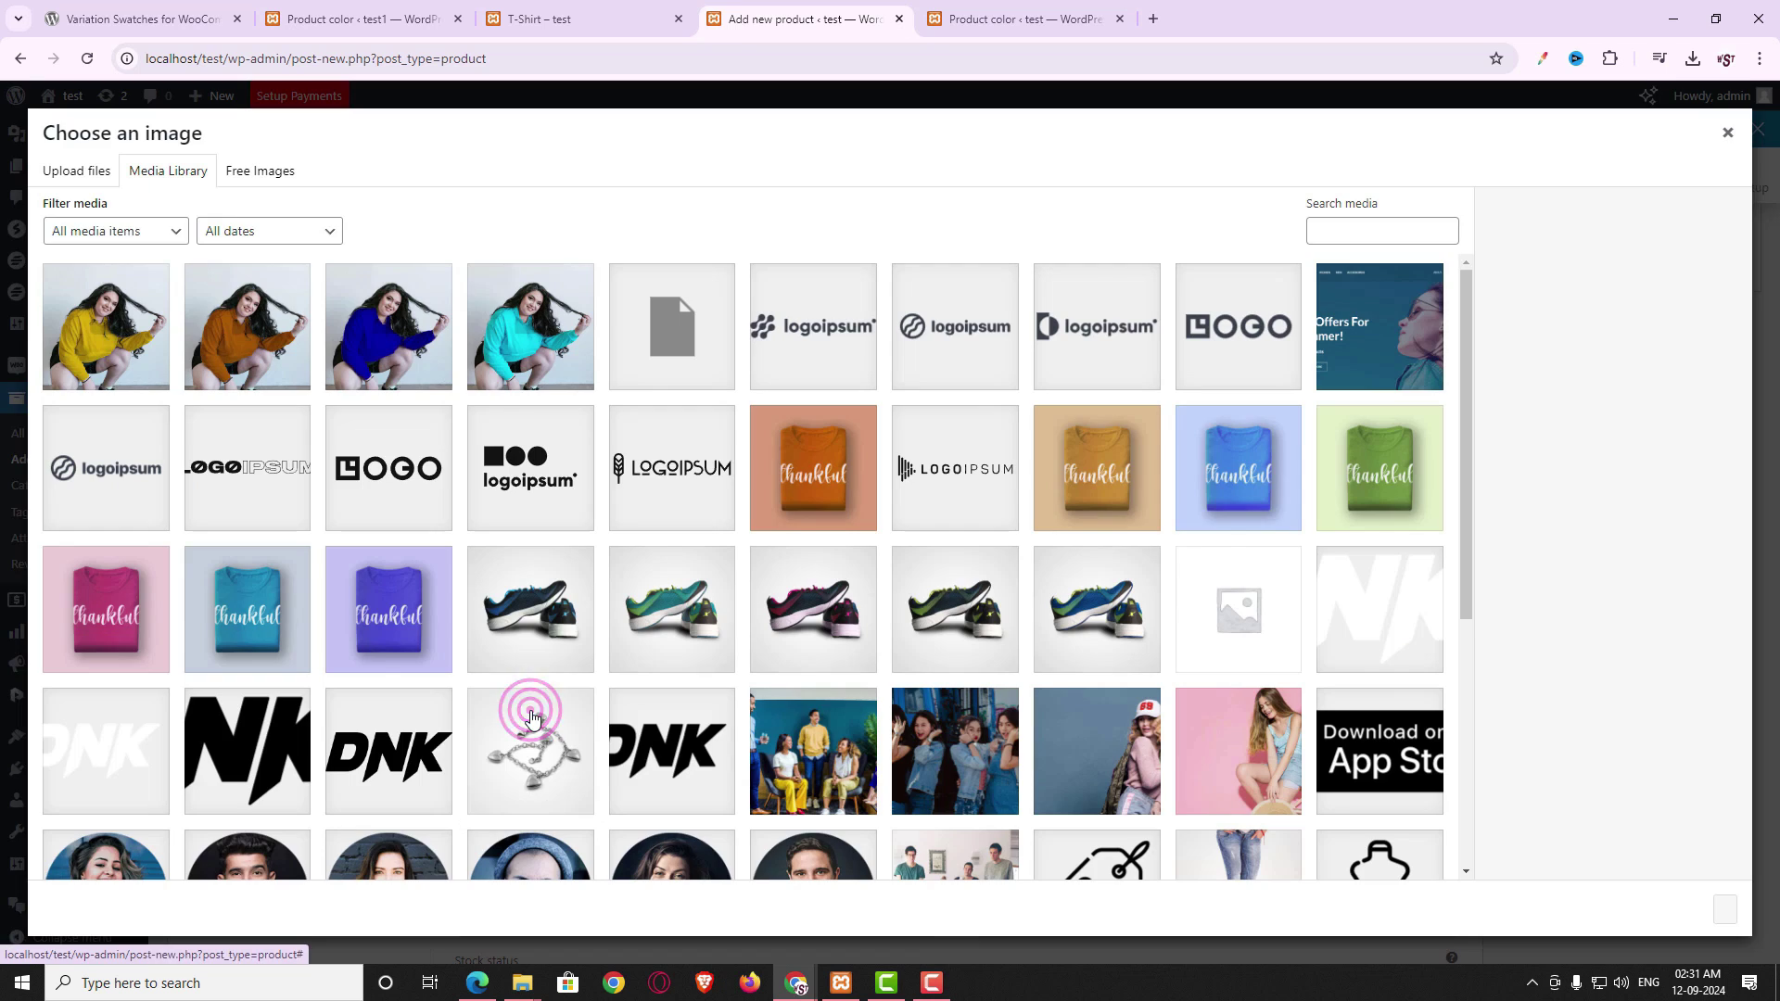
{"action": "left_click", "coordinate": [384, 646]}
{"action": "left_click", "coordinate": [1724, 909]}
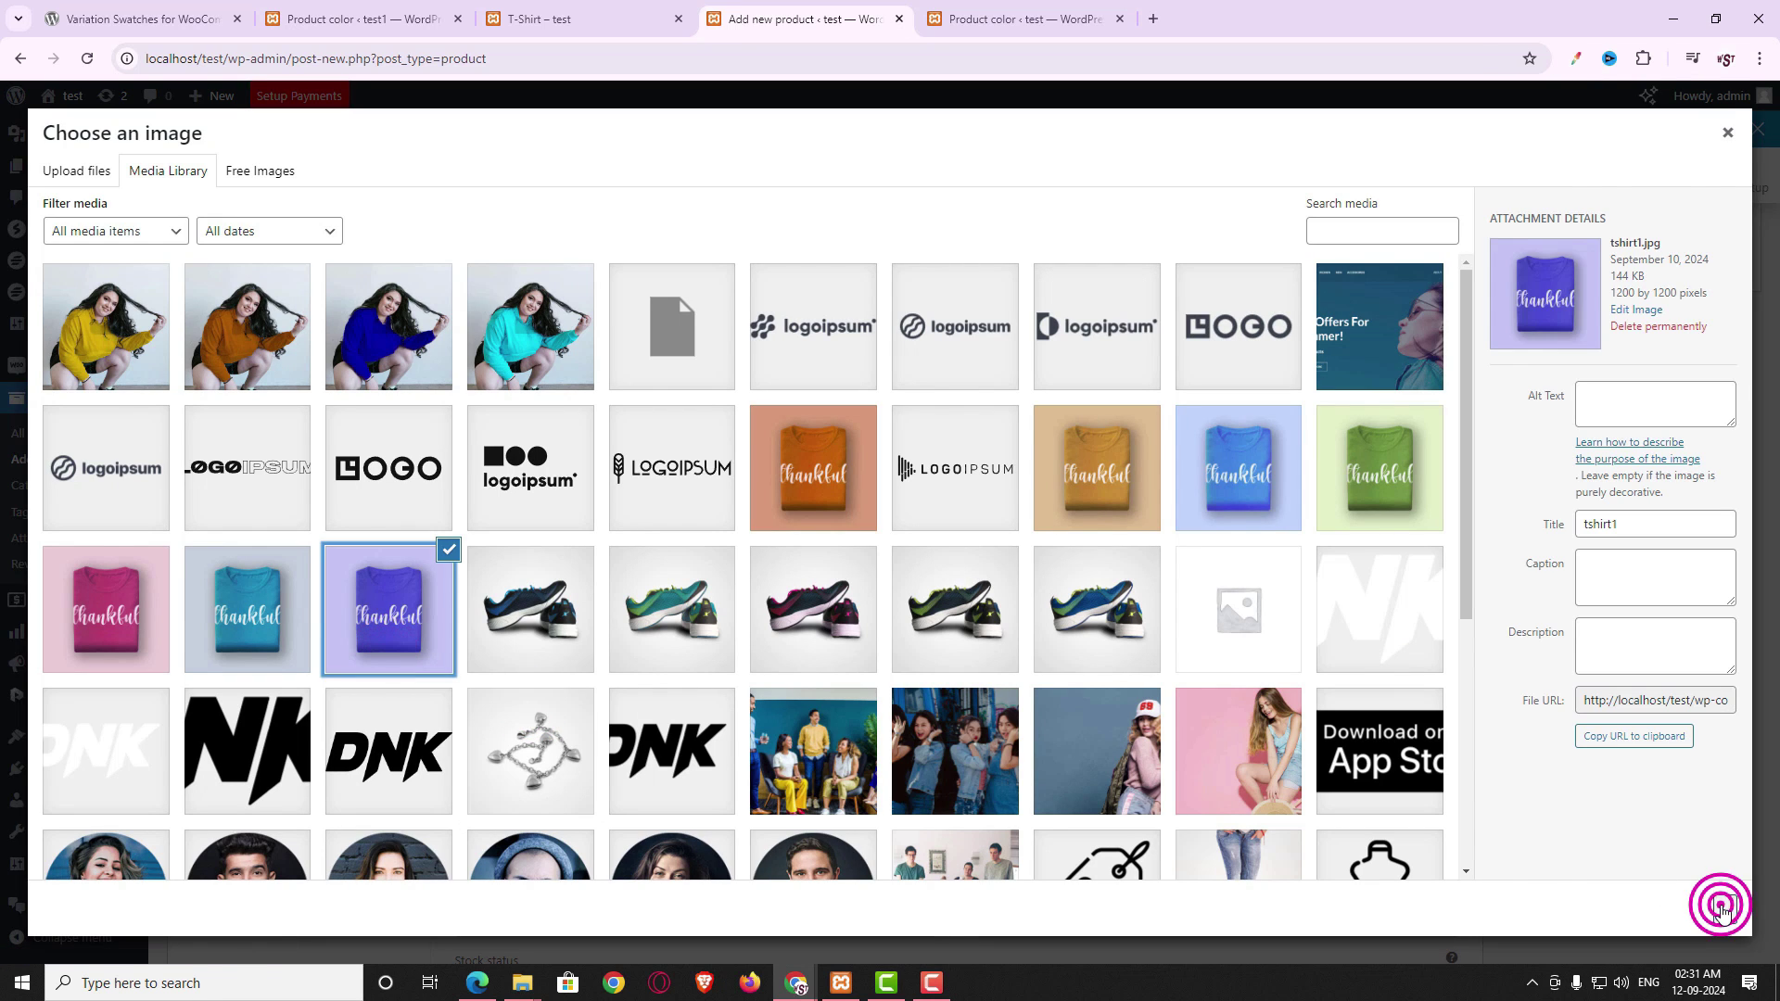
{"action": "left_click", "coordinate": [619, 649]}
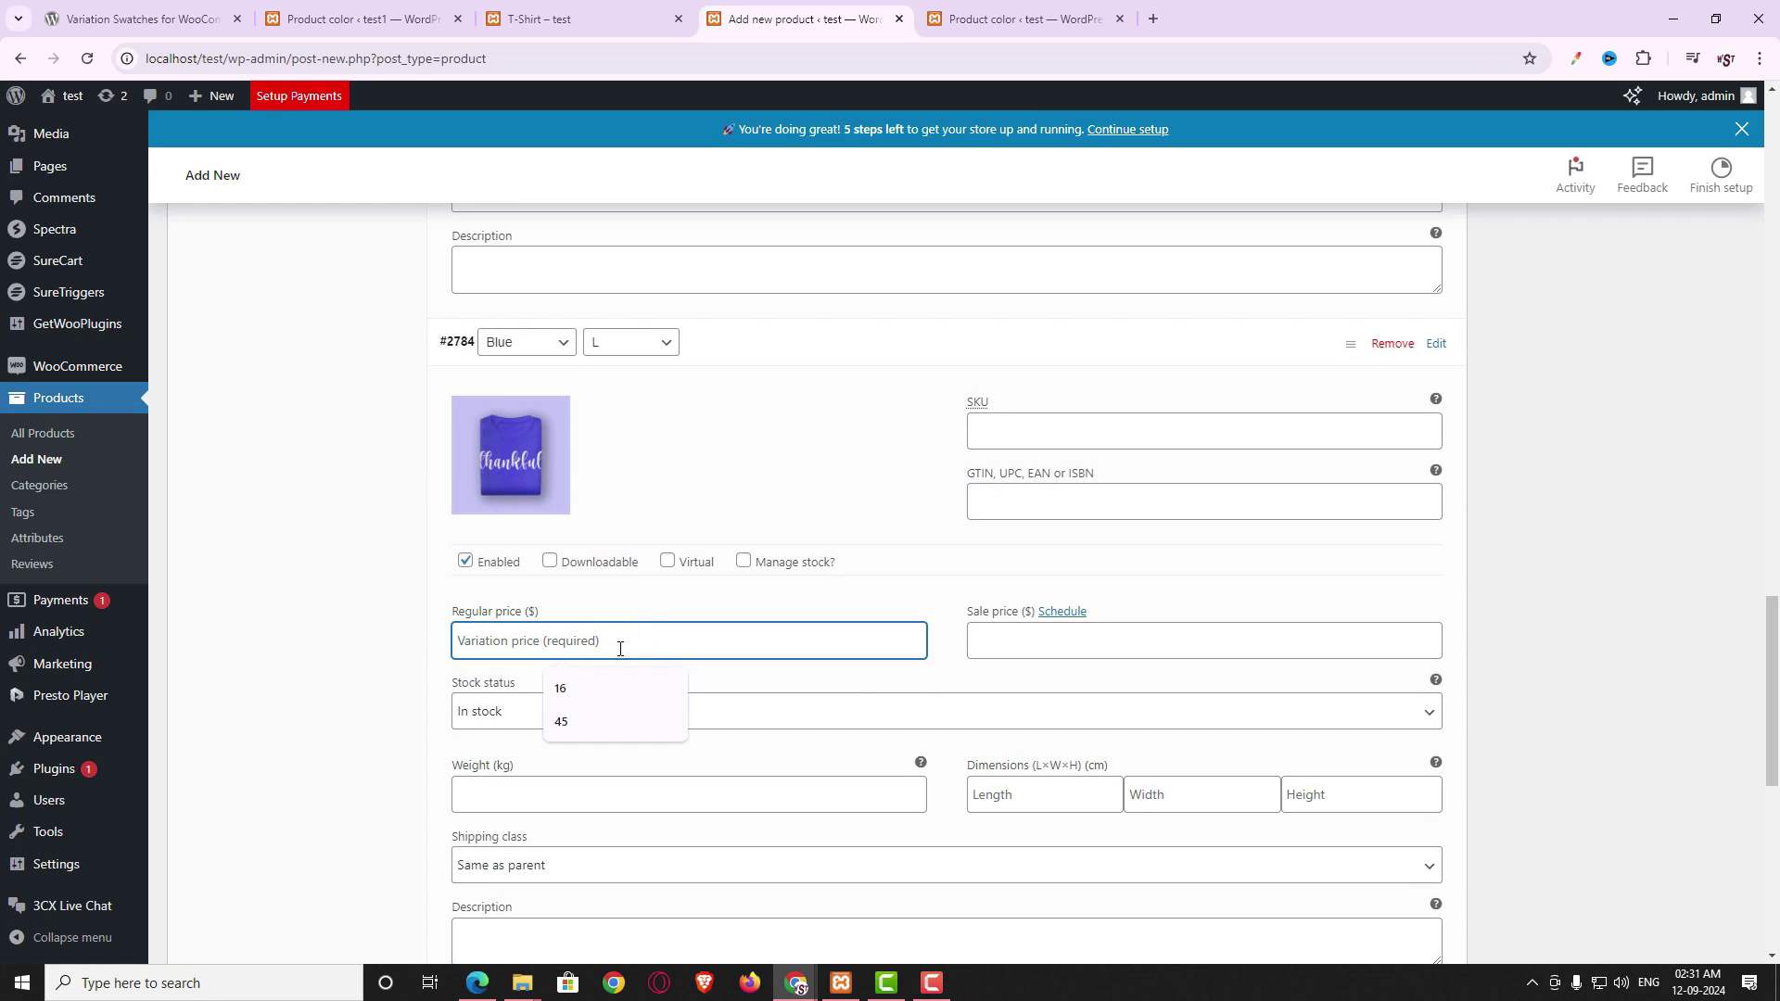
{"action": "type", "text": "16"}
- Set the violet-blue T-shirt picture tshirt1.jpg as the image of the Blue M variation
{"action": "scroll", "coordinate": [720, 684], "scroll_direction": "down", "scroll_amount": 5}
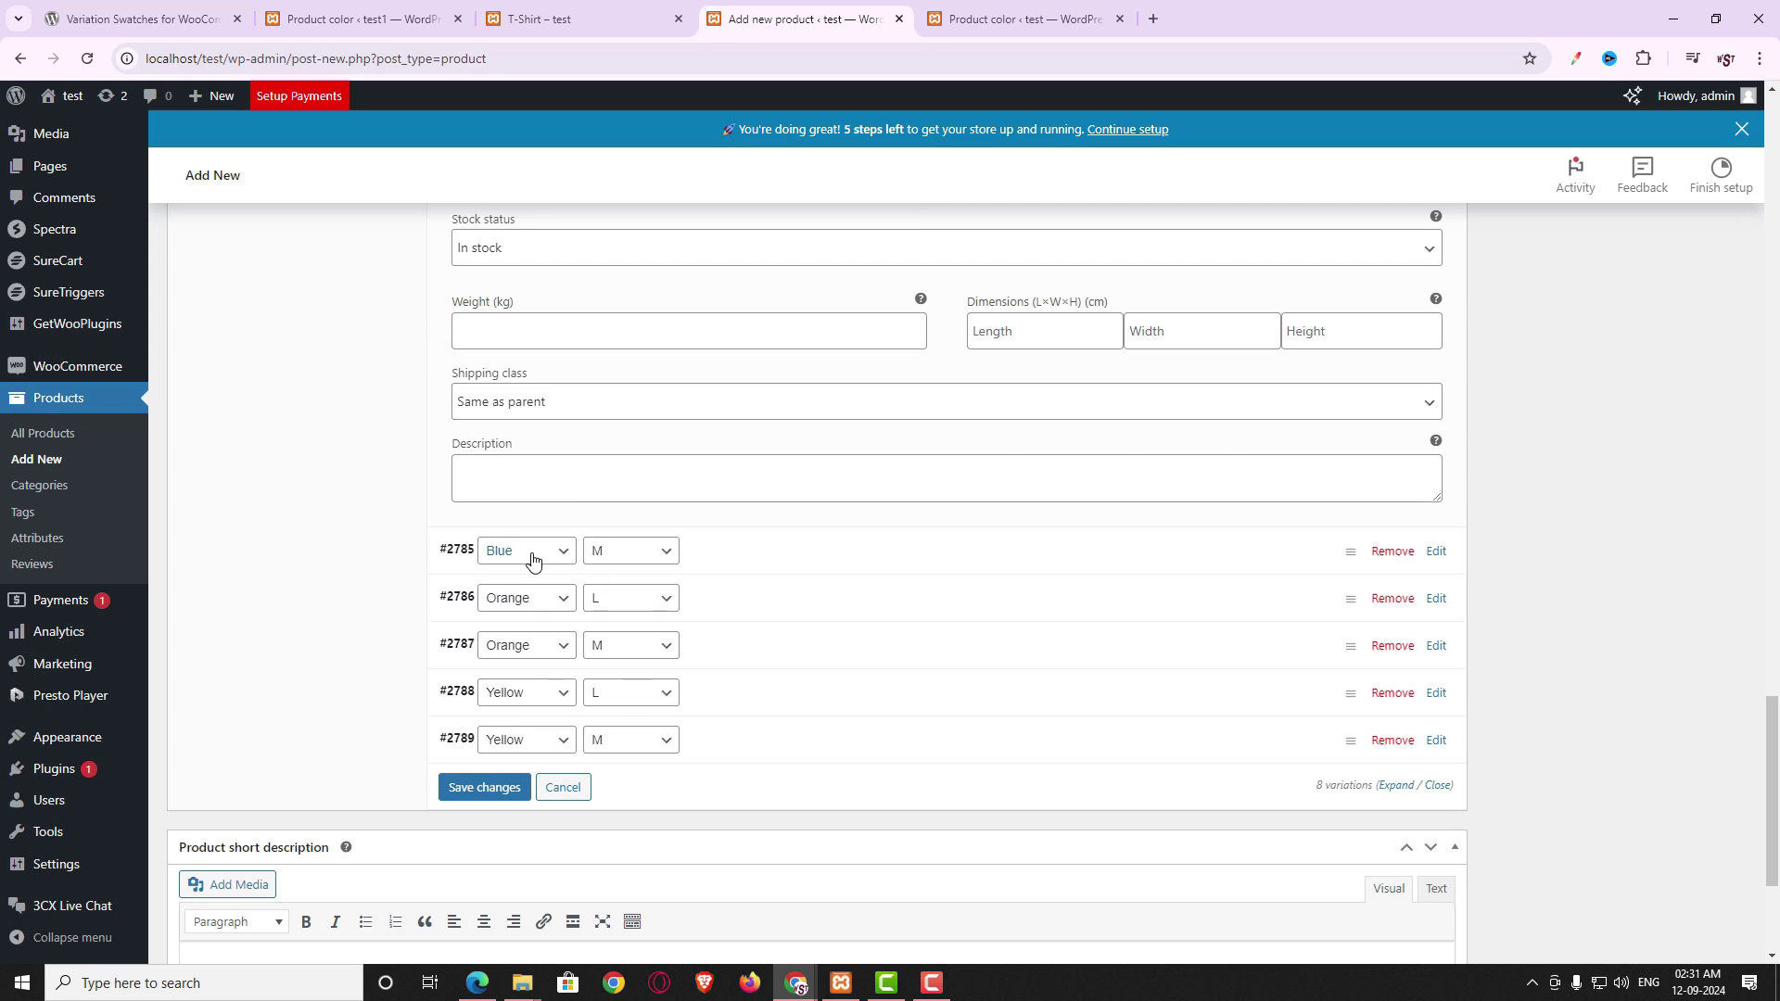
{"action": "left_click", "coordinate": [739, 551]}
{"action": "left_click", "coordinate": [533, 659]}
{"action": "left_click", "coordinate": [385, 621]}
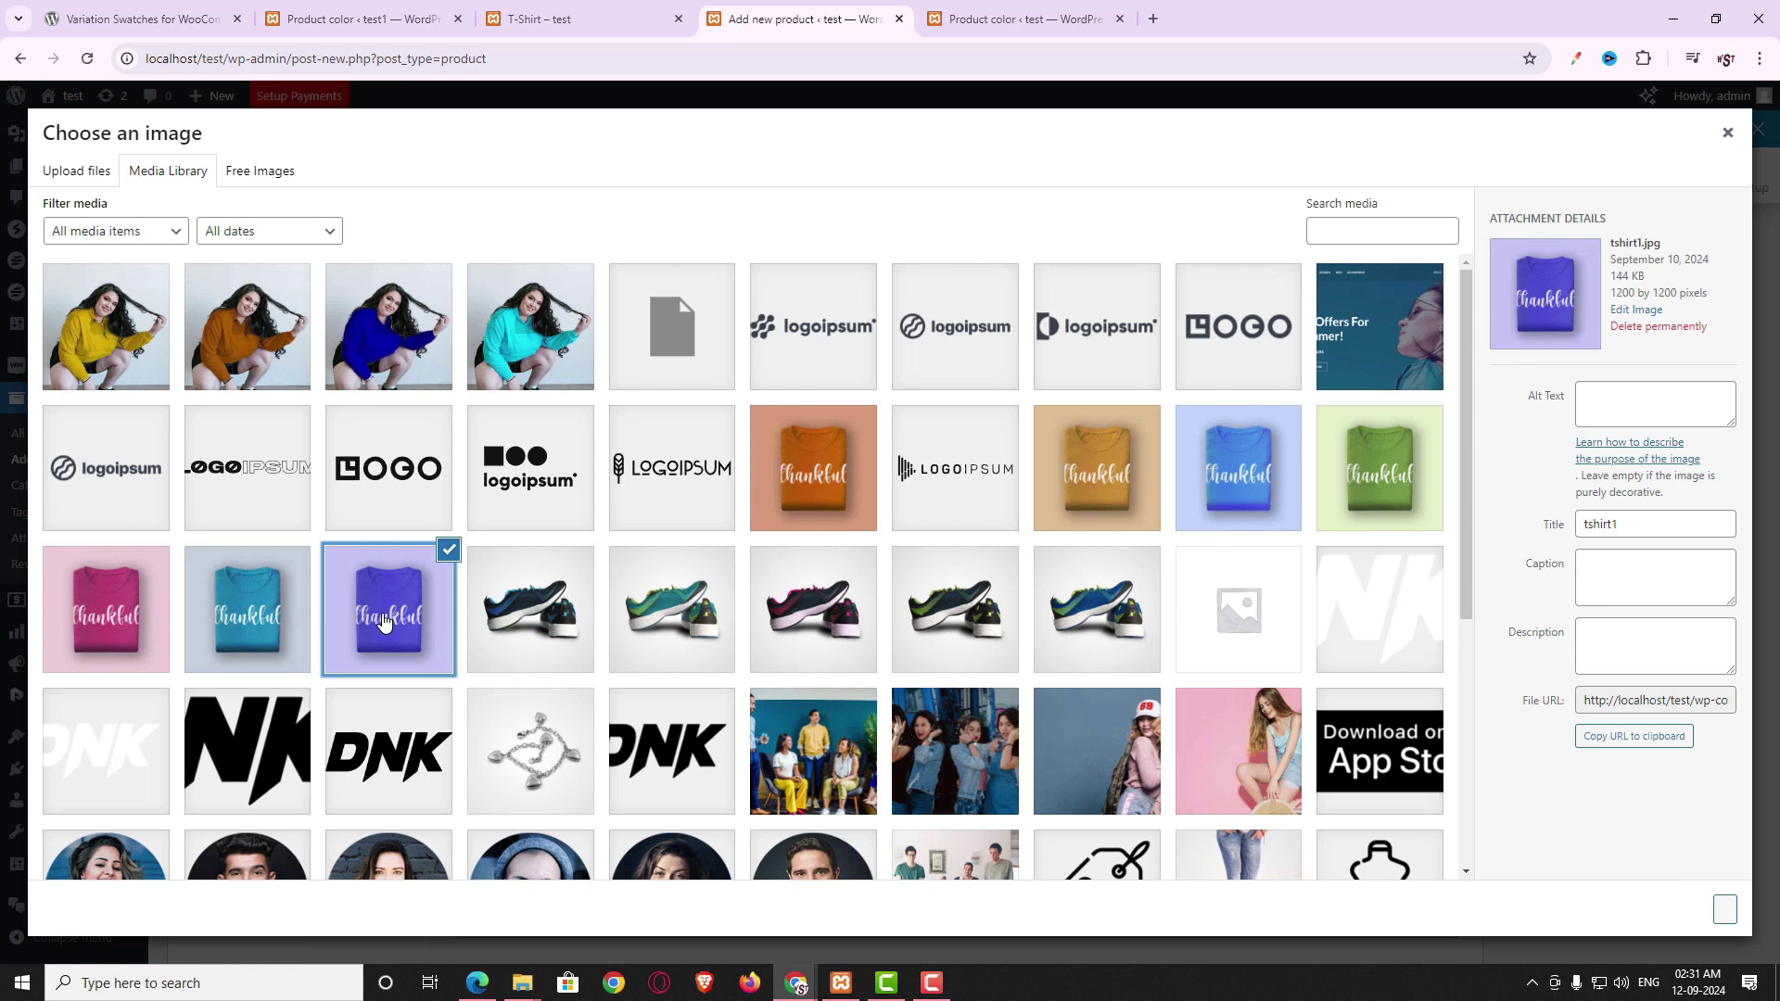
{"action": "left_click", "coordinate": [1721, 896]}
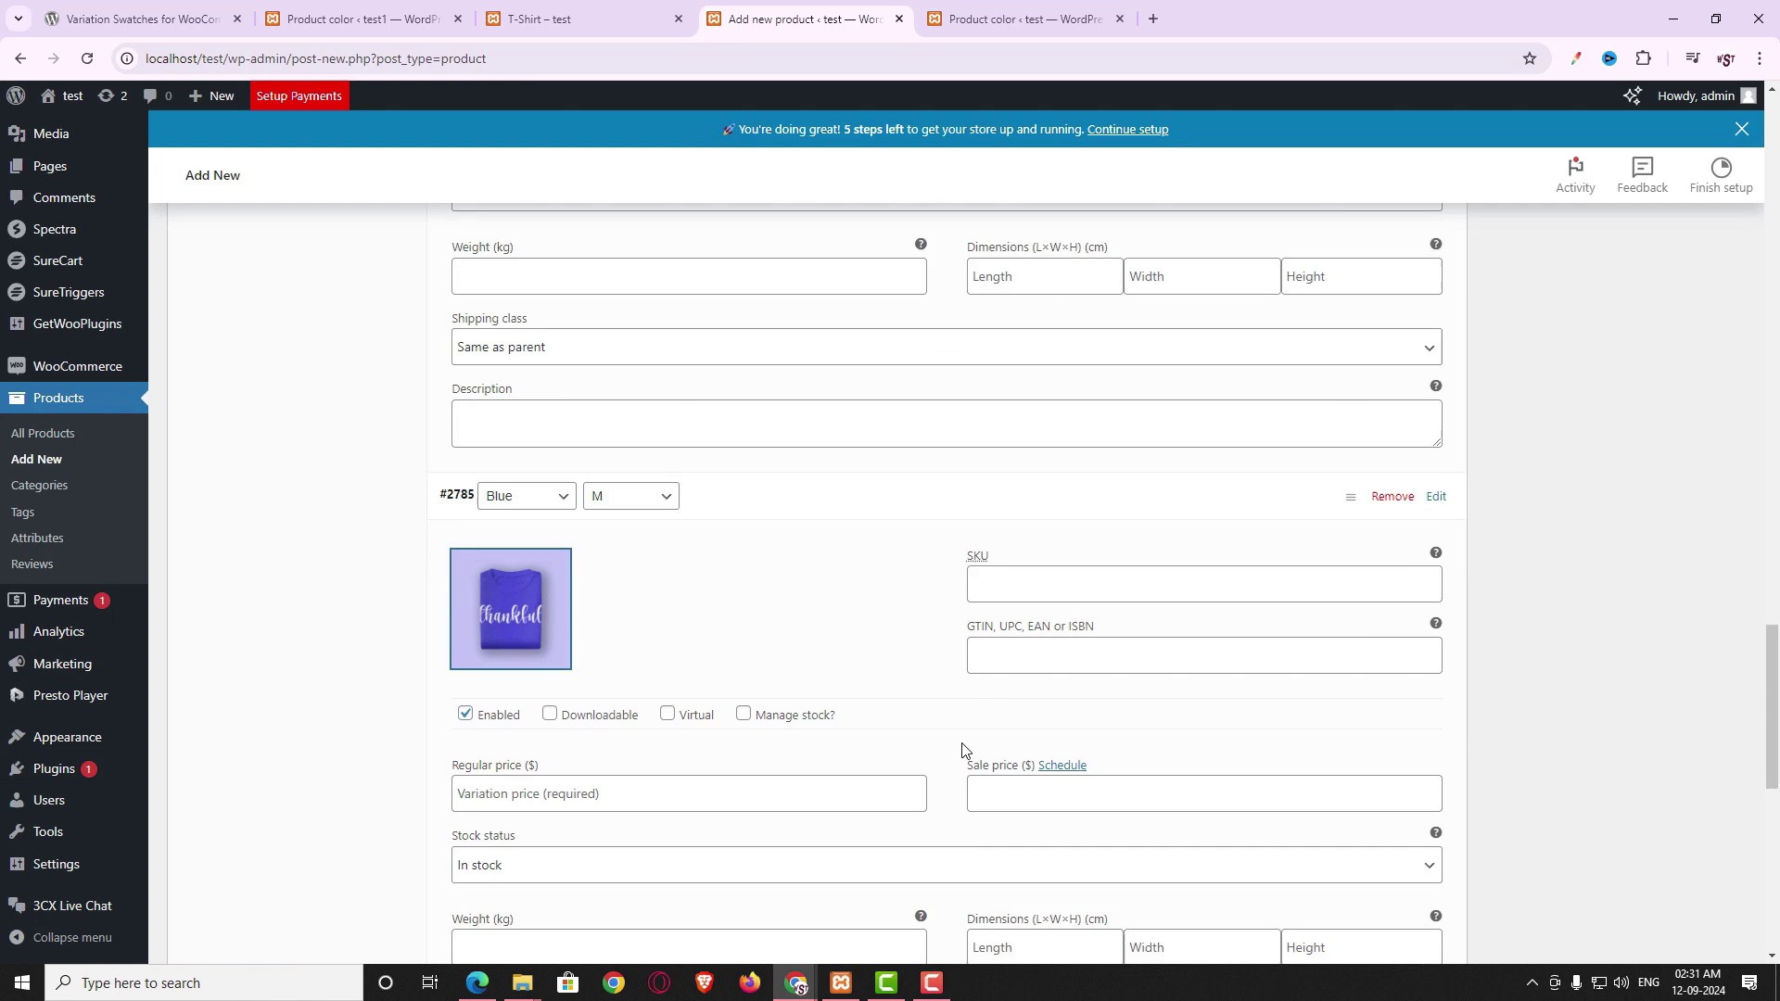
- Give the Orange L variation the orange T-shirt image tshirt7.jpg and a regular price of 23
{"action": "scroll", "coordinate": [684, 756], "scroll_direction": "down", "scroll_amount": 6}
{"action": "left_click", "coordinate": [756, 574]}
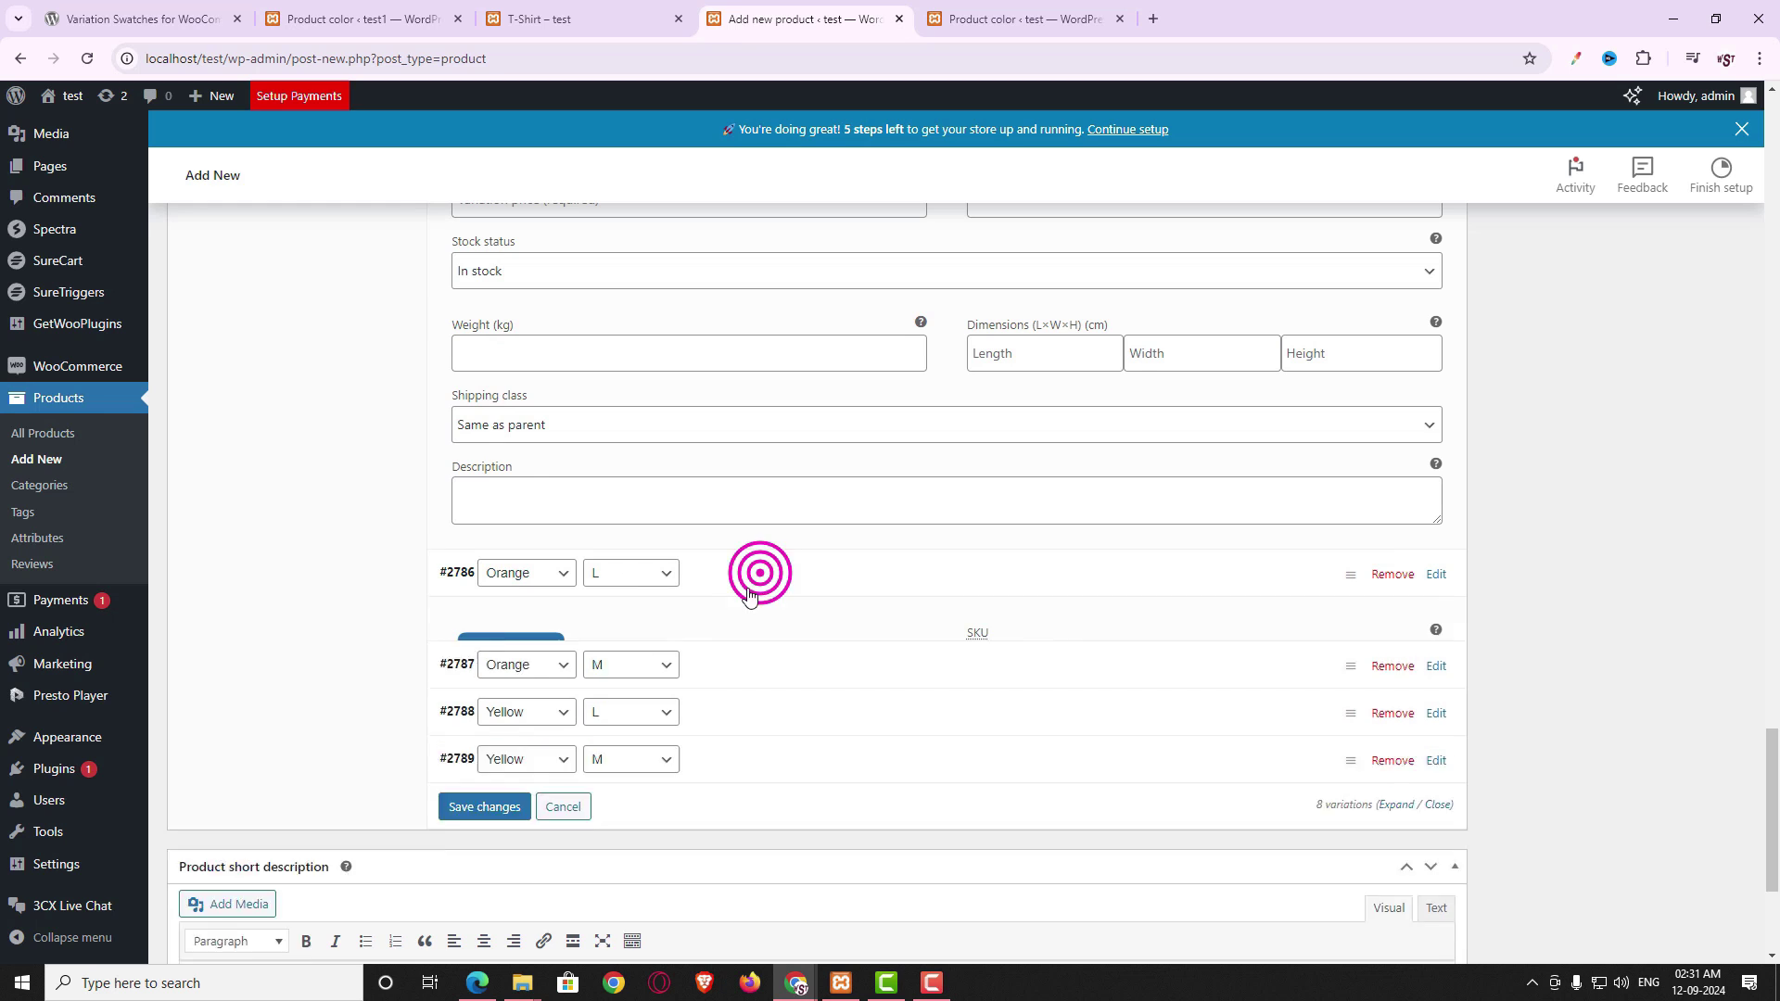
{"action": "left_click", "coordinate": [535, 684]}
{"action": "left_click", "coordinate": [834, 492]}
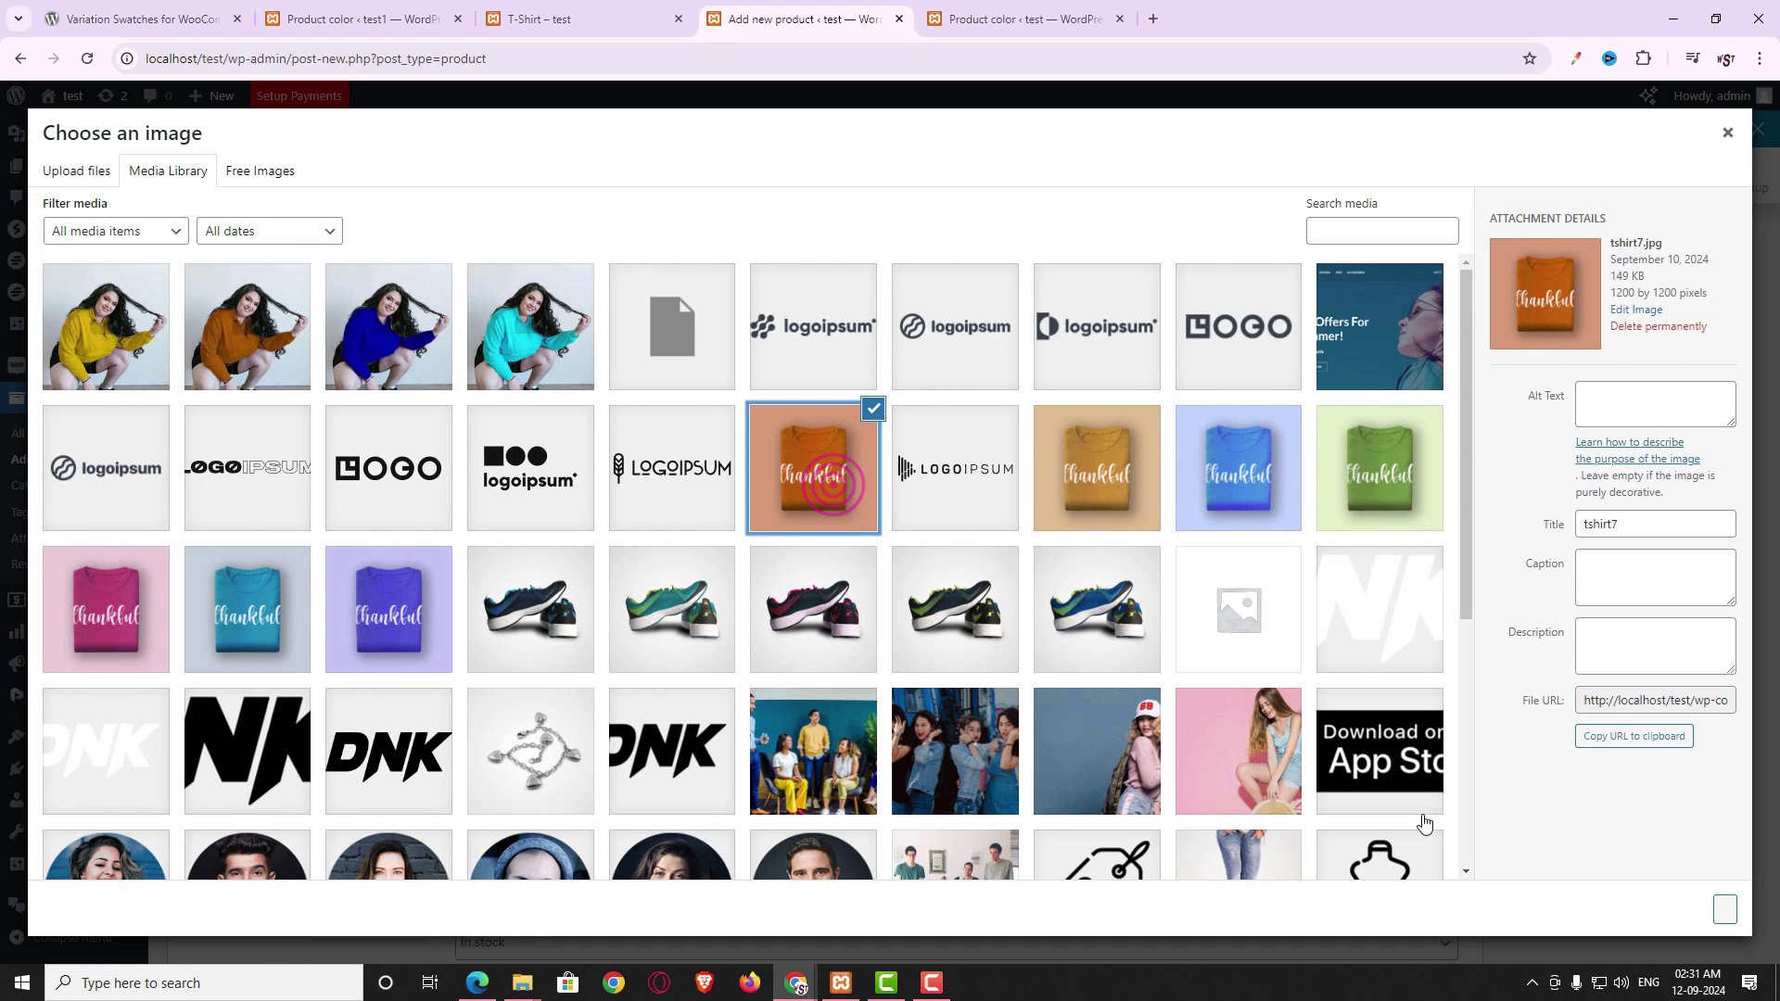
{"action": "left_click", "coordinate": [1723, 918]}
{"action": "scroll", "coordinate": [881, 705], "scroll_direction": "down", "scroll_amount": 4}
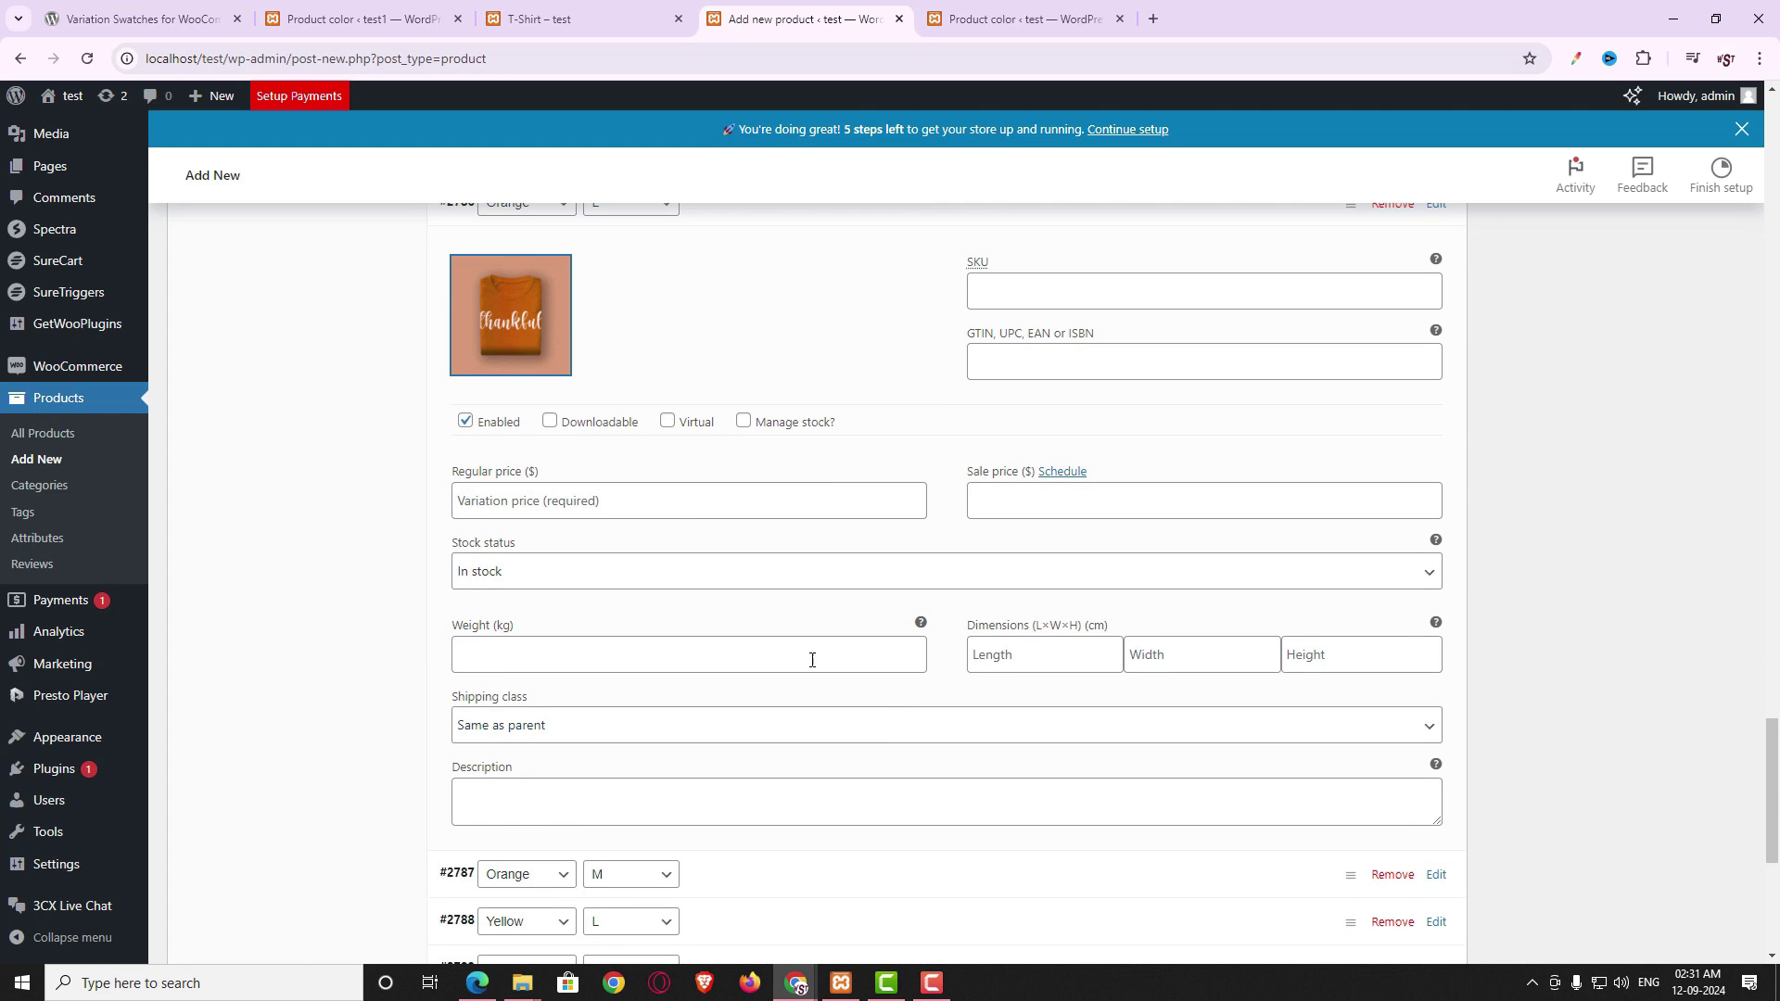
{"action": "left_click", "coordinate": [711, 505]}
{"action": "type", "text": "23"}
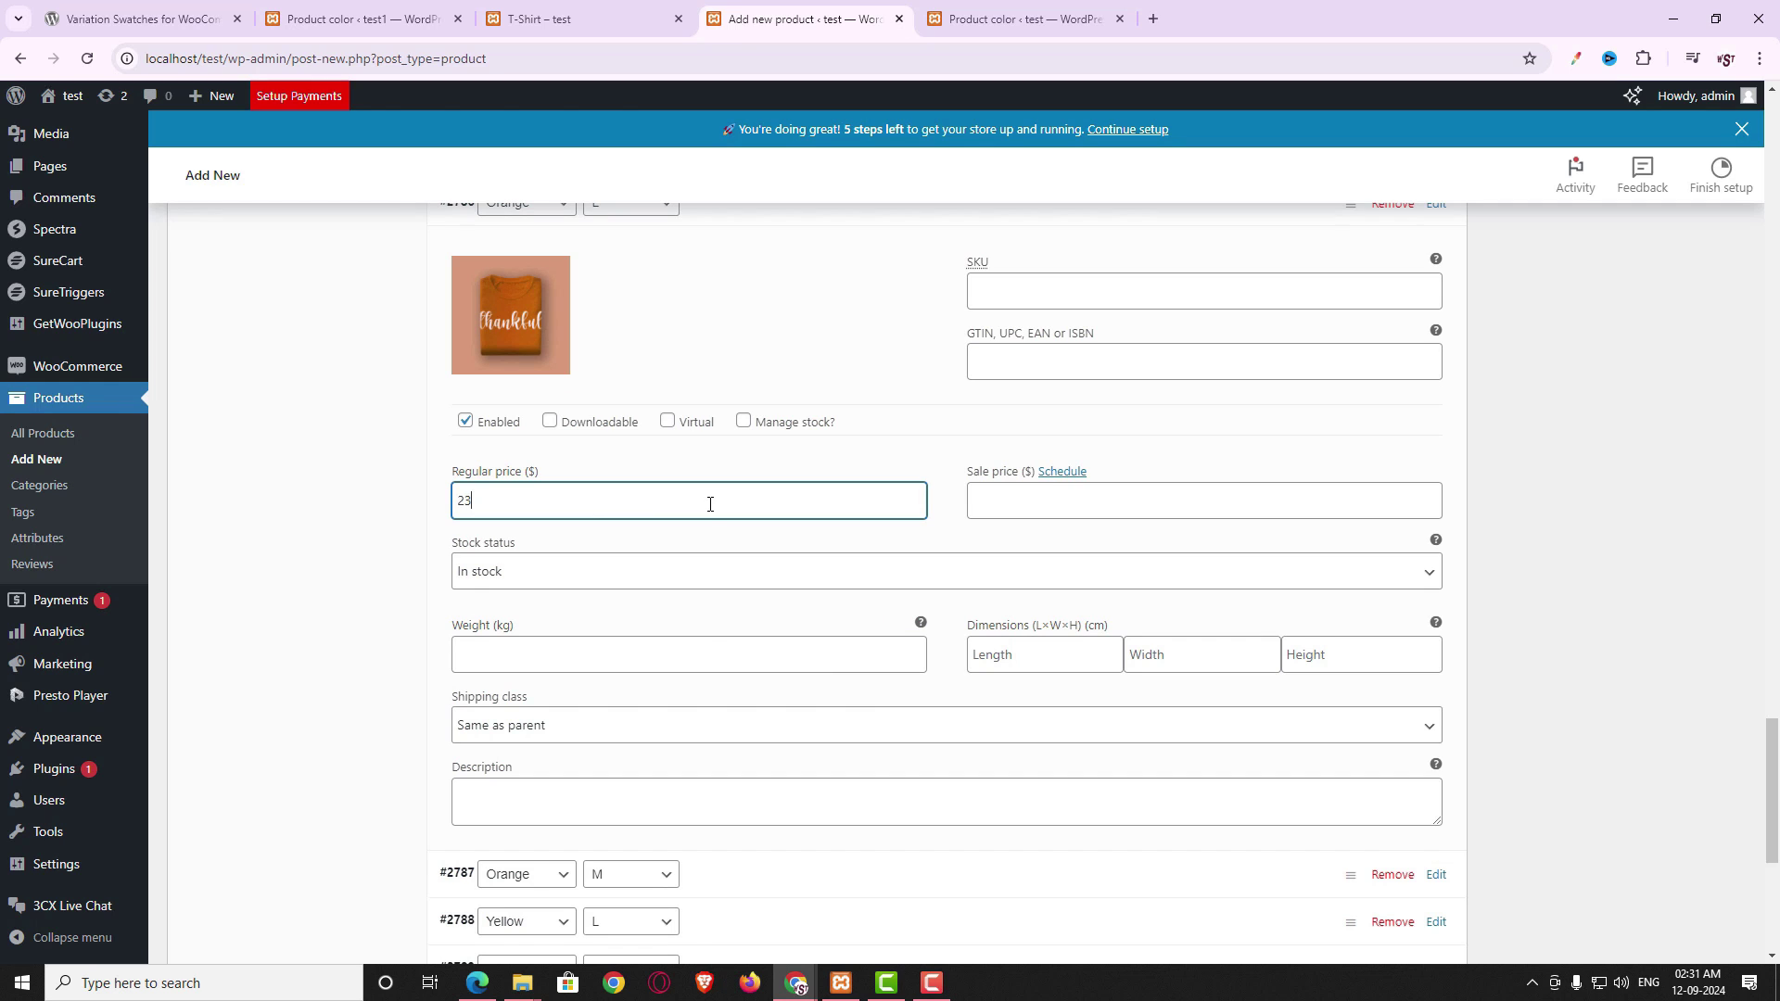
{"action": "scroll", "coordinate": [715, 640], "scroll_direction": "down", "scroll_amount": 3}
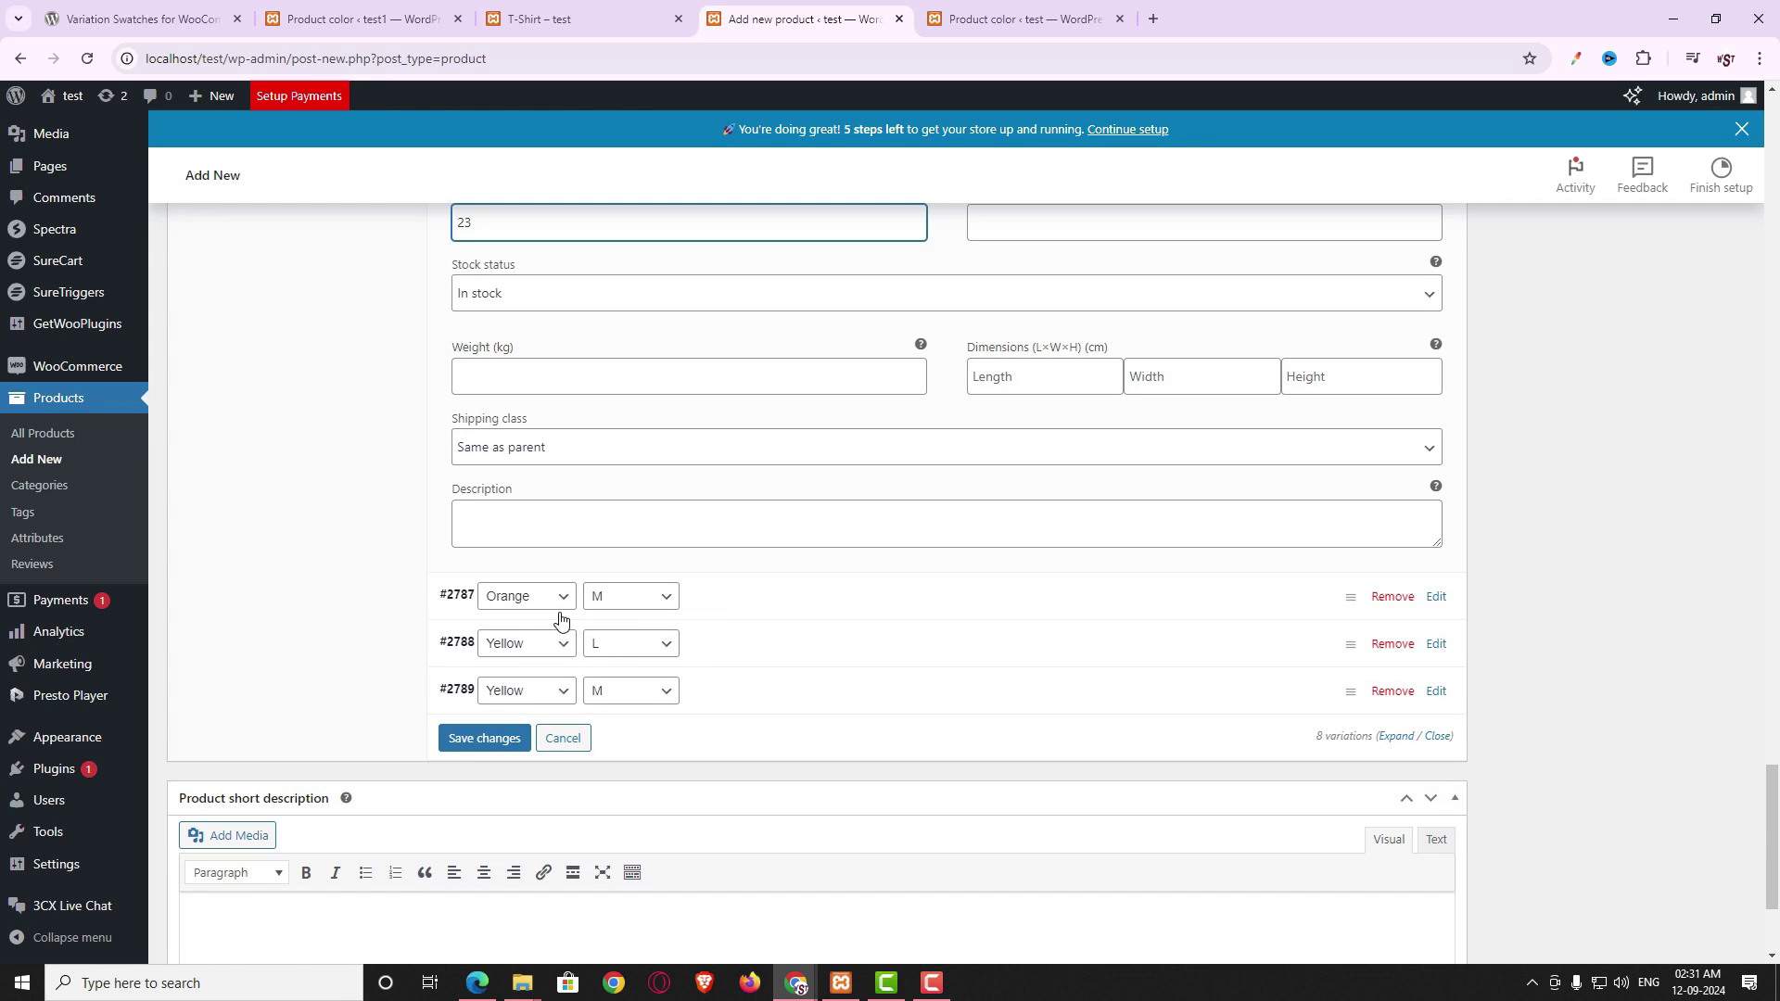
- Give the Orange M variation the orange T-shirt image and a regular price of 24
{"action": "left_click", "coordinate": [742, 597]}
{"action": "left_click", "coordinate": [533, 710]}
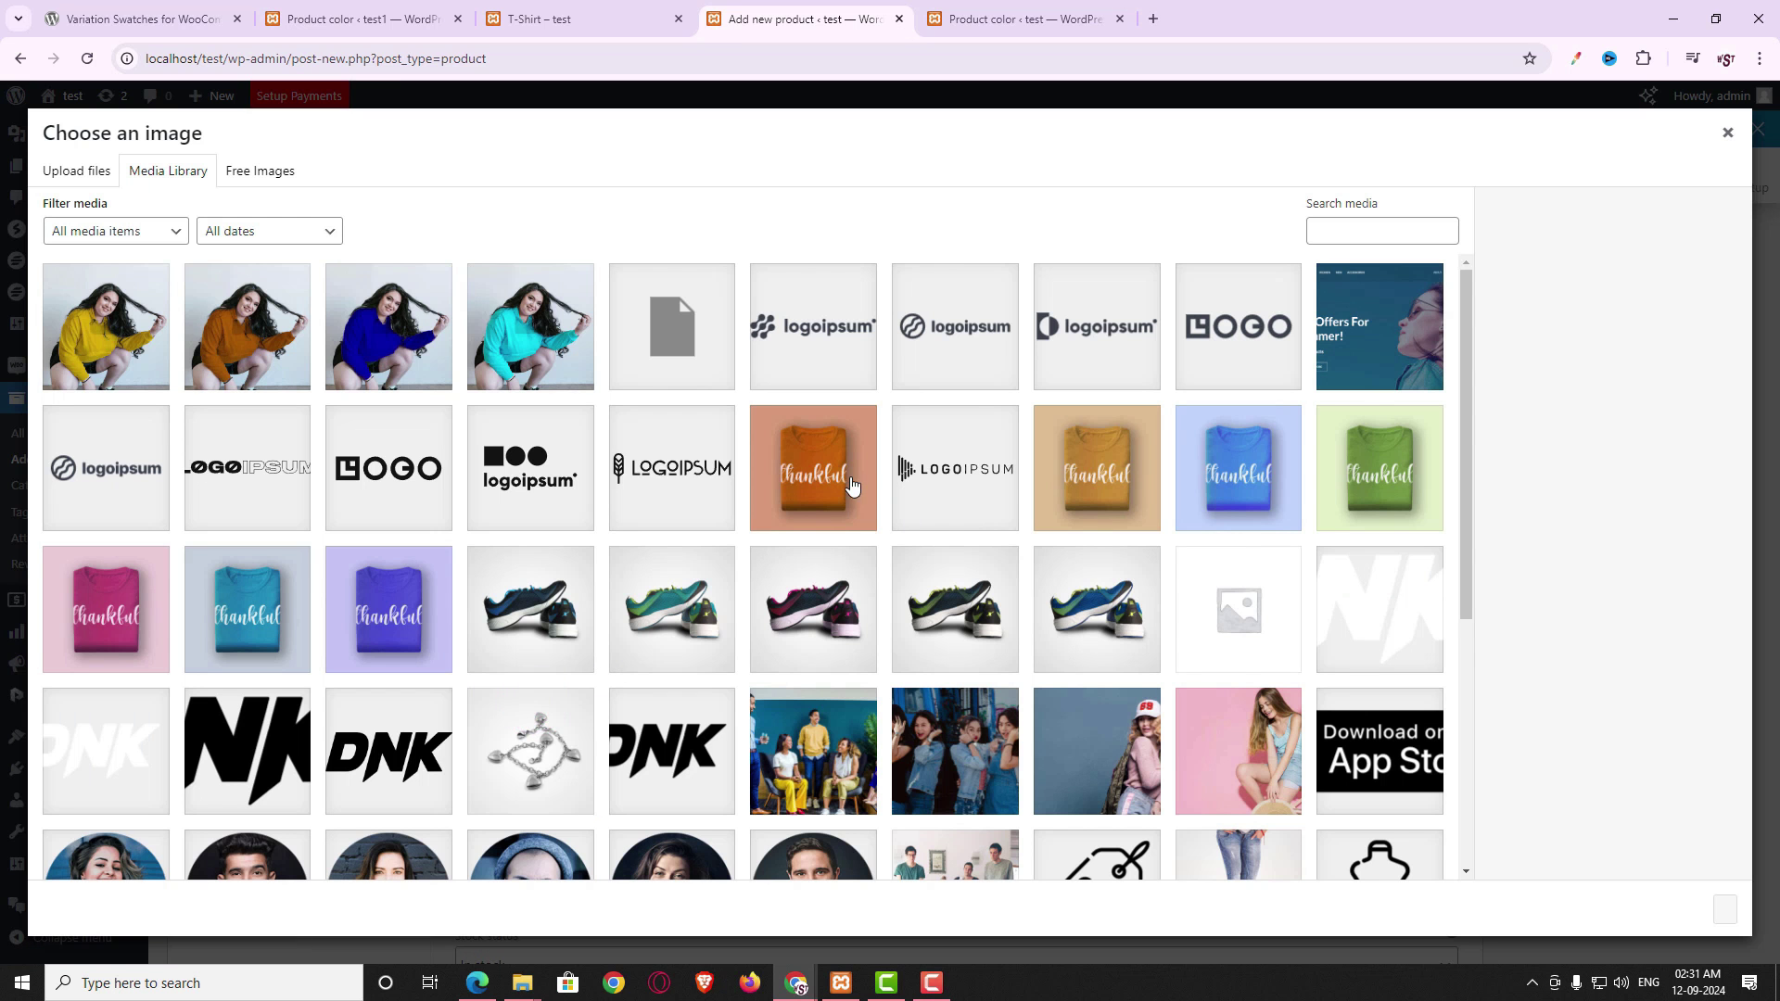
{"action": "left_click", "coordinate": [851, 482]}
{"action": "left_click", "coordinate": [1716, 911]}
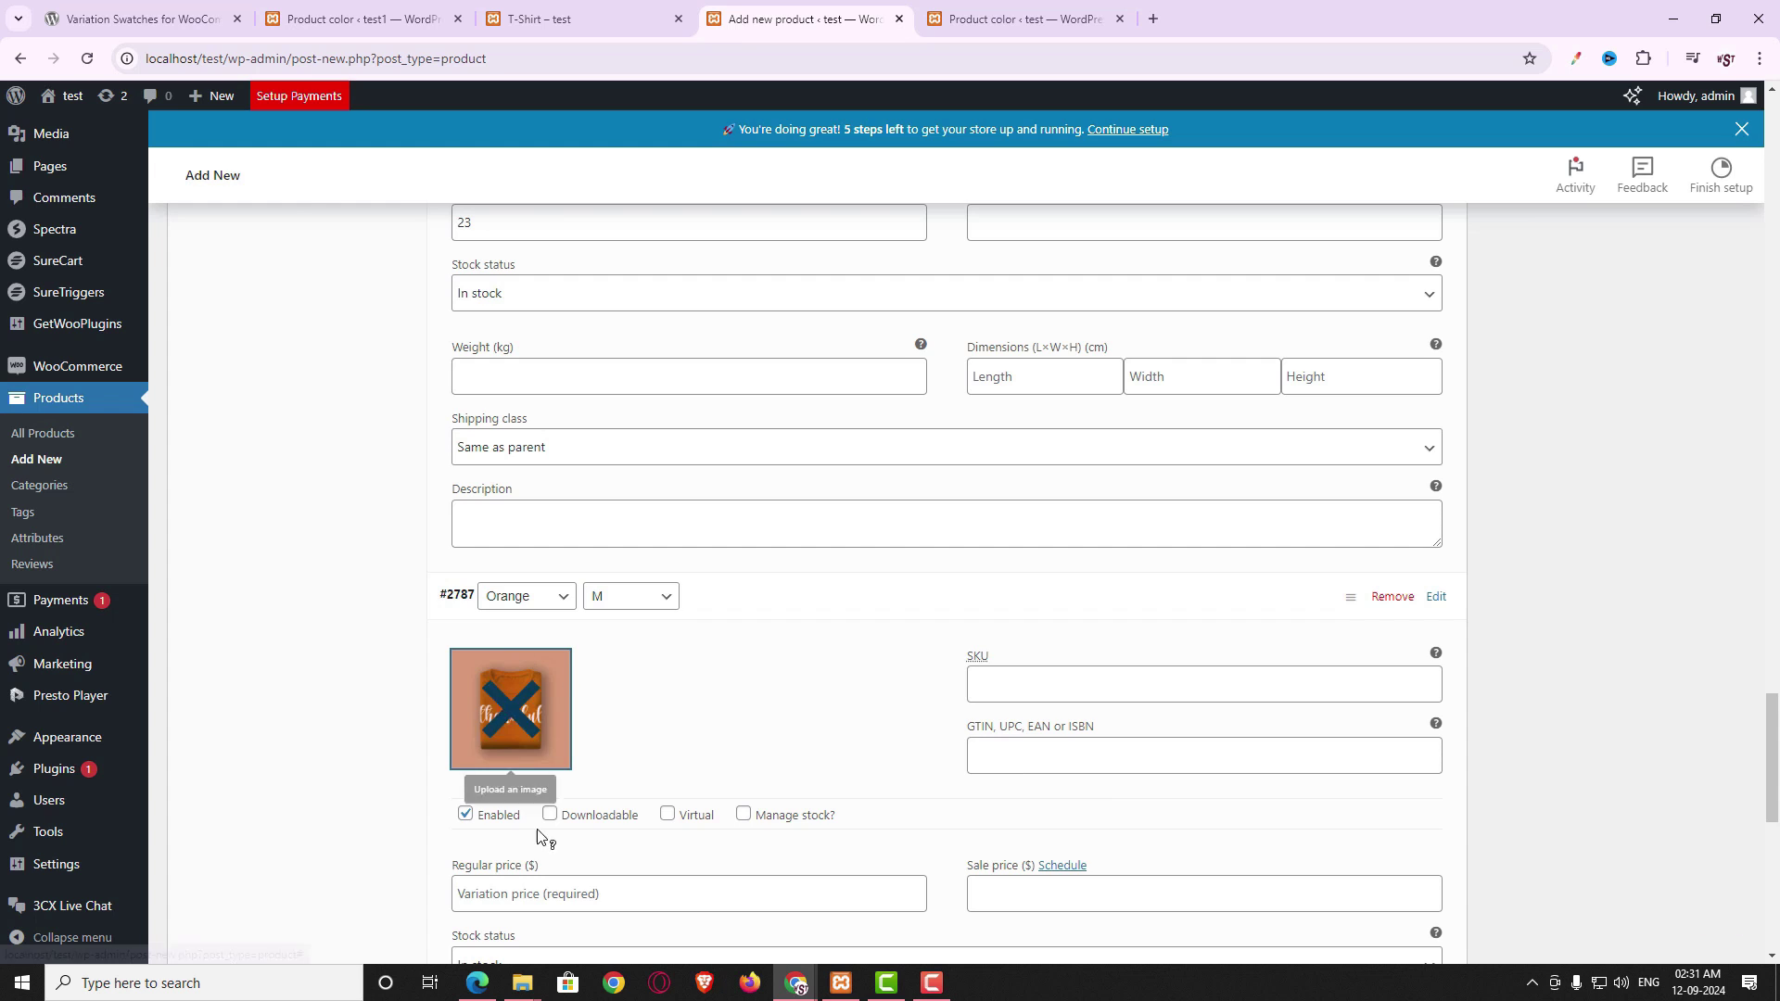
{"action": "scroll", "coordinate": [676, 838], "scroll_direction": "down", "scroll_amount": 3}
{"action": "left_click", "coordinate": [530, 621]}
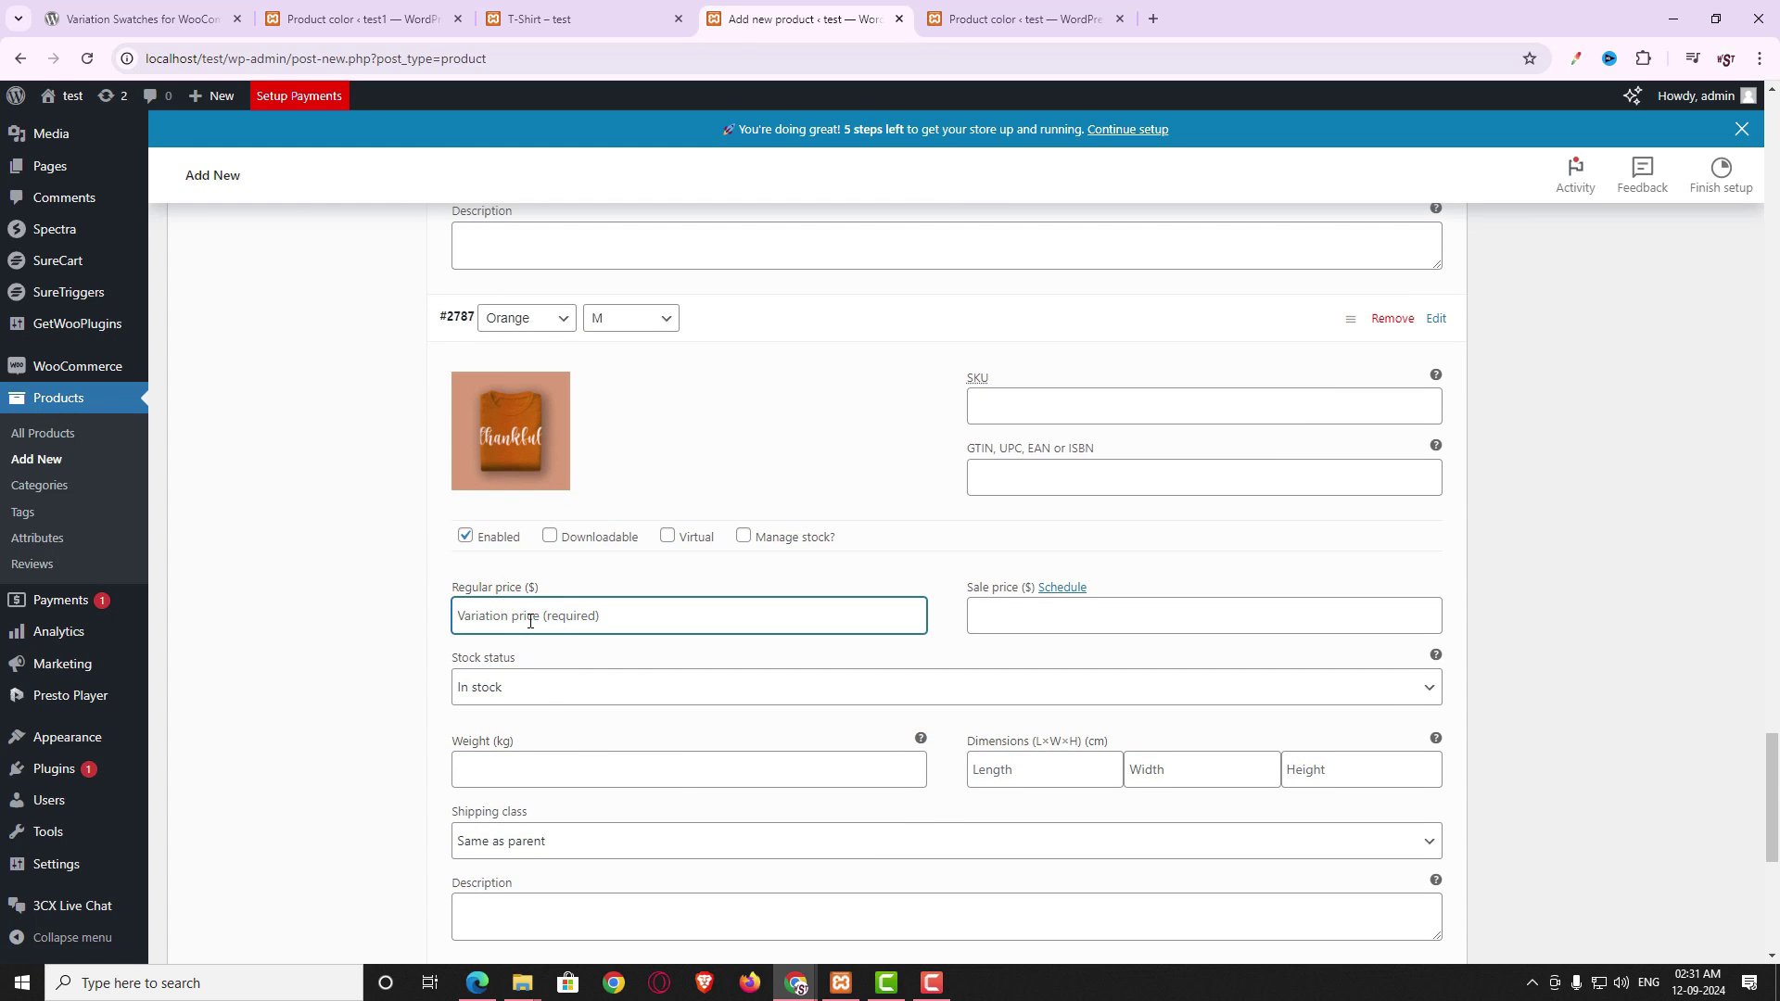
{"action": "type", "text": "24"}
- Give the Yellow L variation the mustard T-shirt image tshirt6.jpg and a regular price of 23
{"action": "scroll", "coordinate": [649, 668], "scroll_direction": "down", "scroll_amount": 3}
{"action": "left_click", "coordinate": [782, 707]}
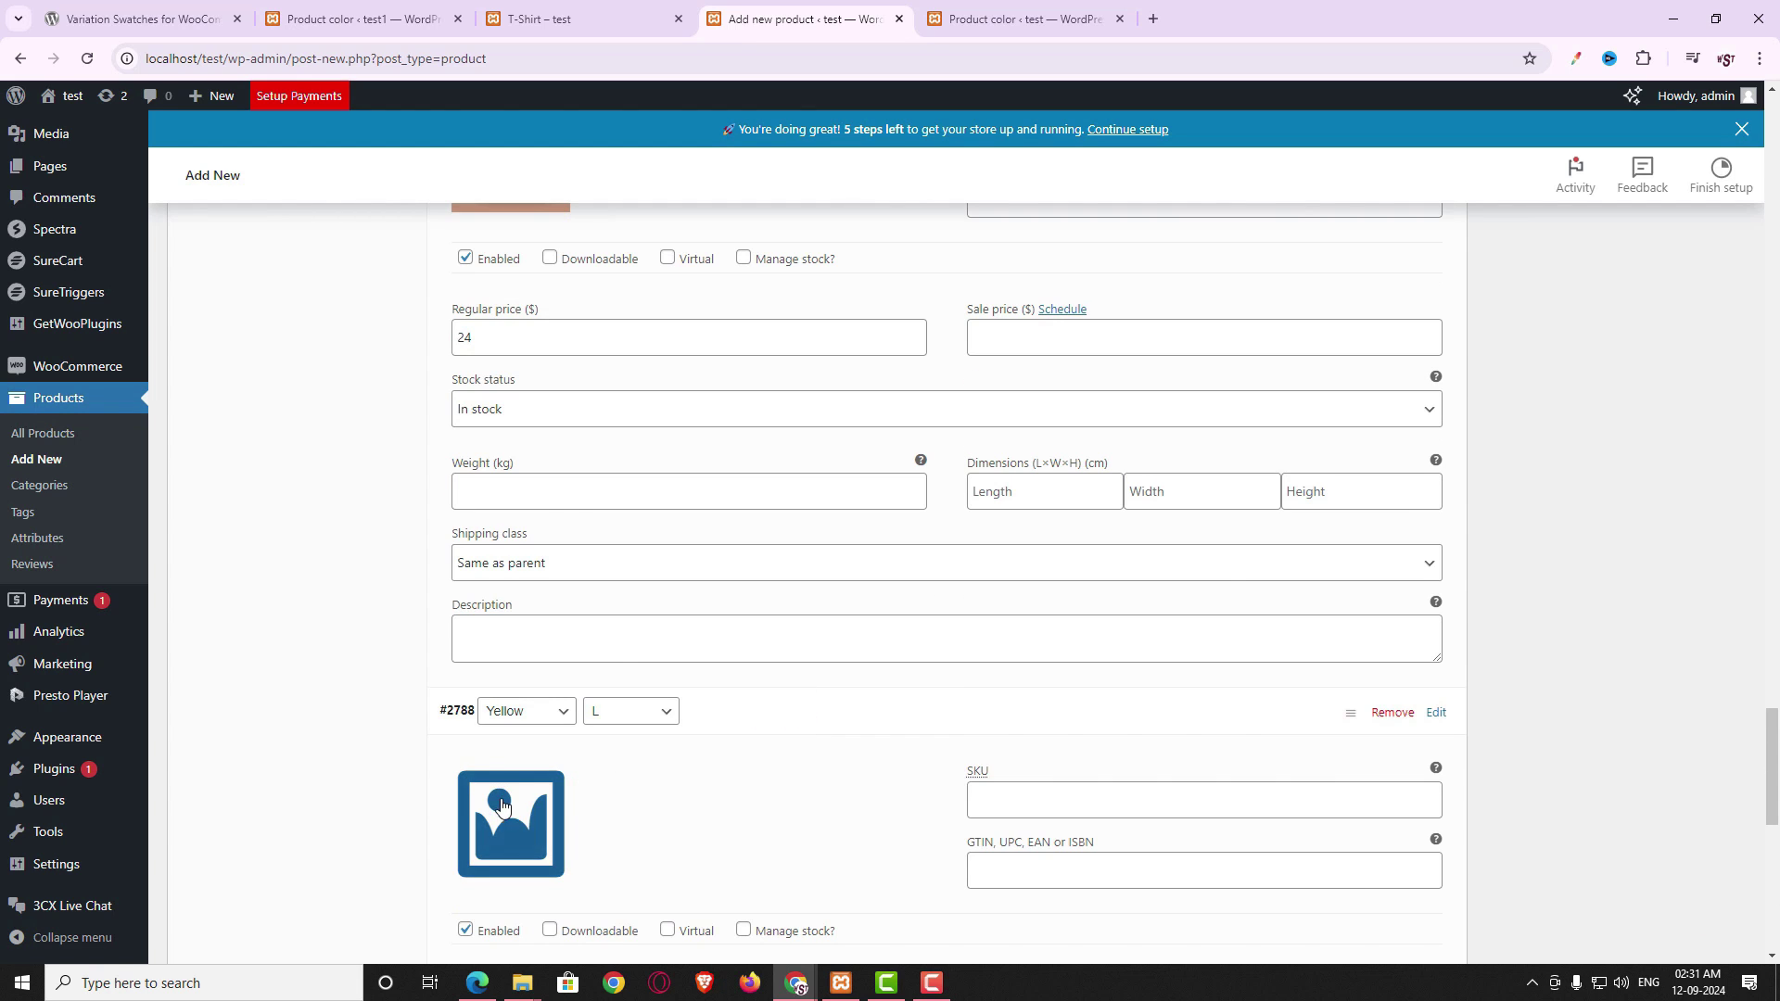
{"action": "left_click", "coordinate": [506, 805]}
{"action": "left_click", "coordinate": [1118, 493]}
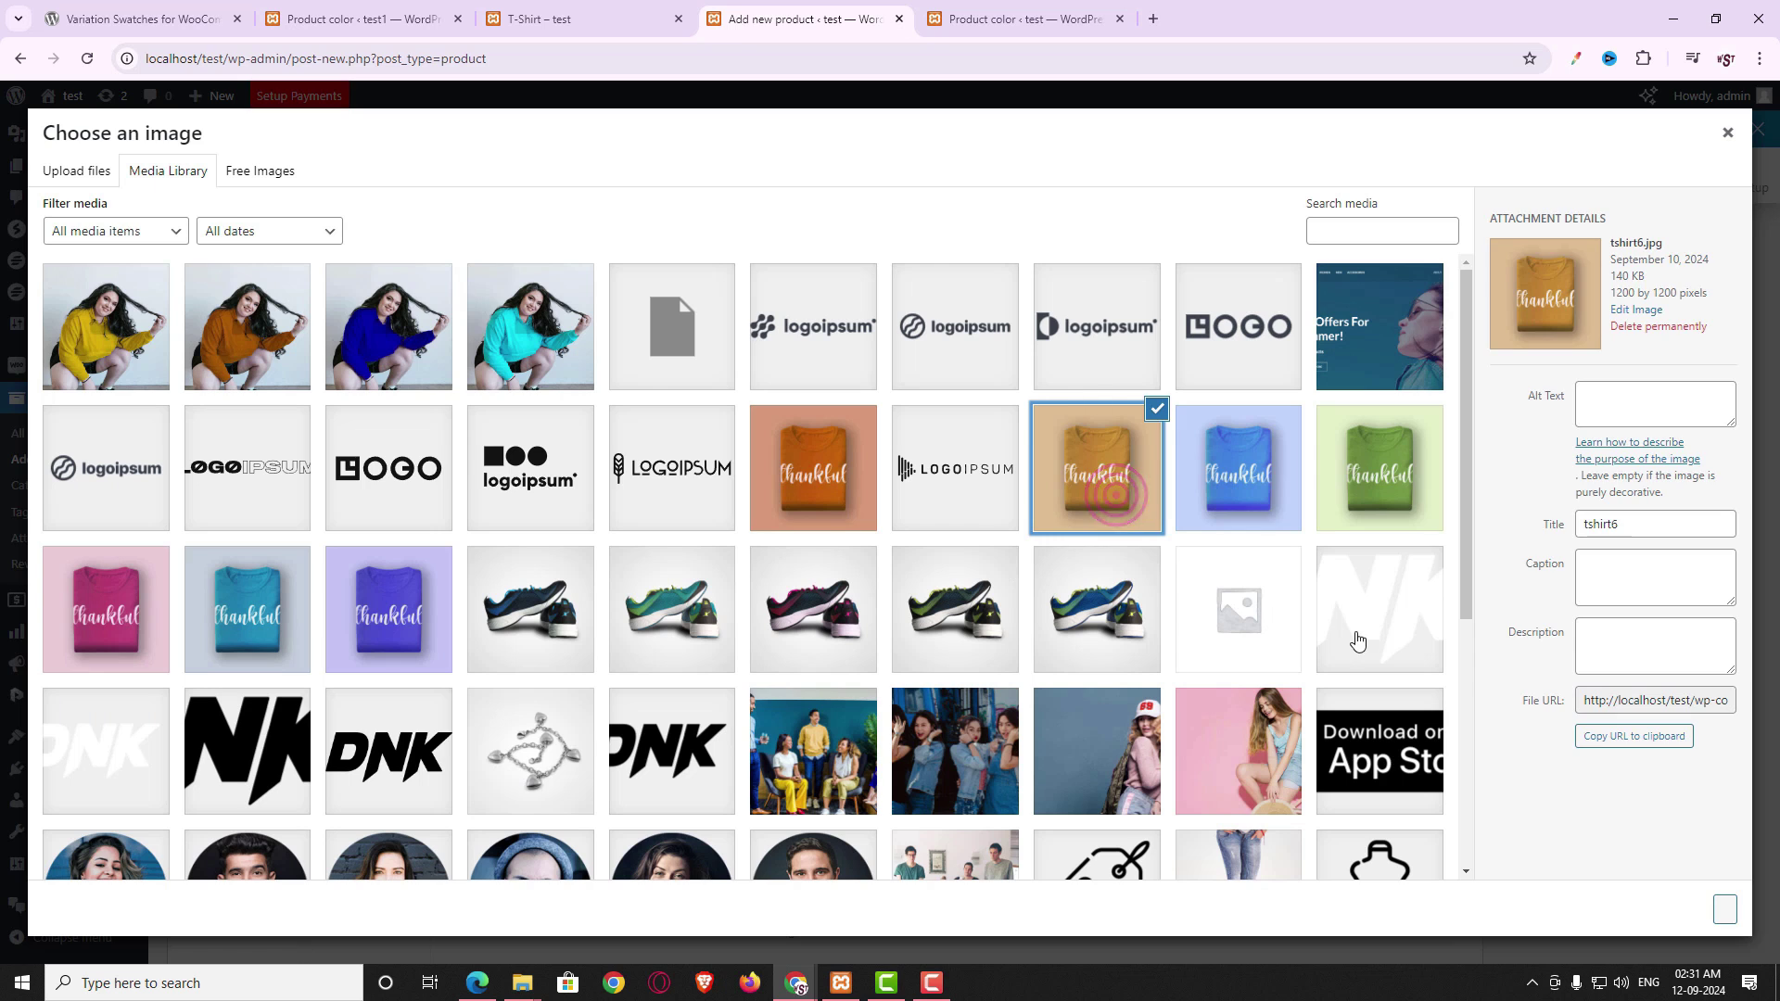
{"action": "left_click", "coordinate": [1696, 917]}
{"action": "scroll", "coordinate": [1160, 834], "scroll_direction": "down", "scroll_amount": 3}
{"action": "left_click", "coordinate": [522, 734]}
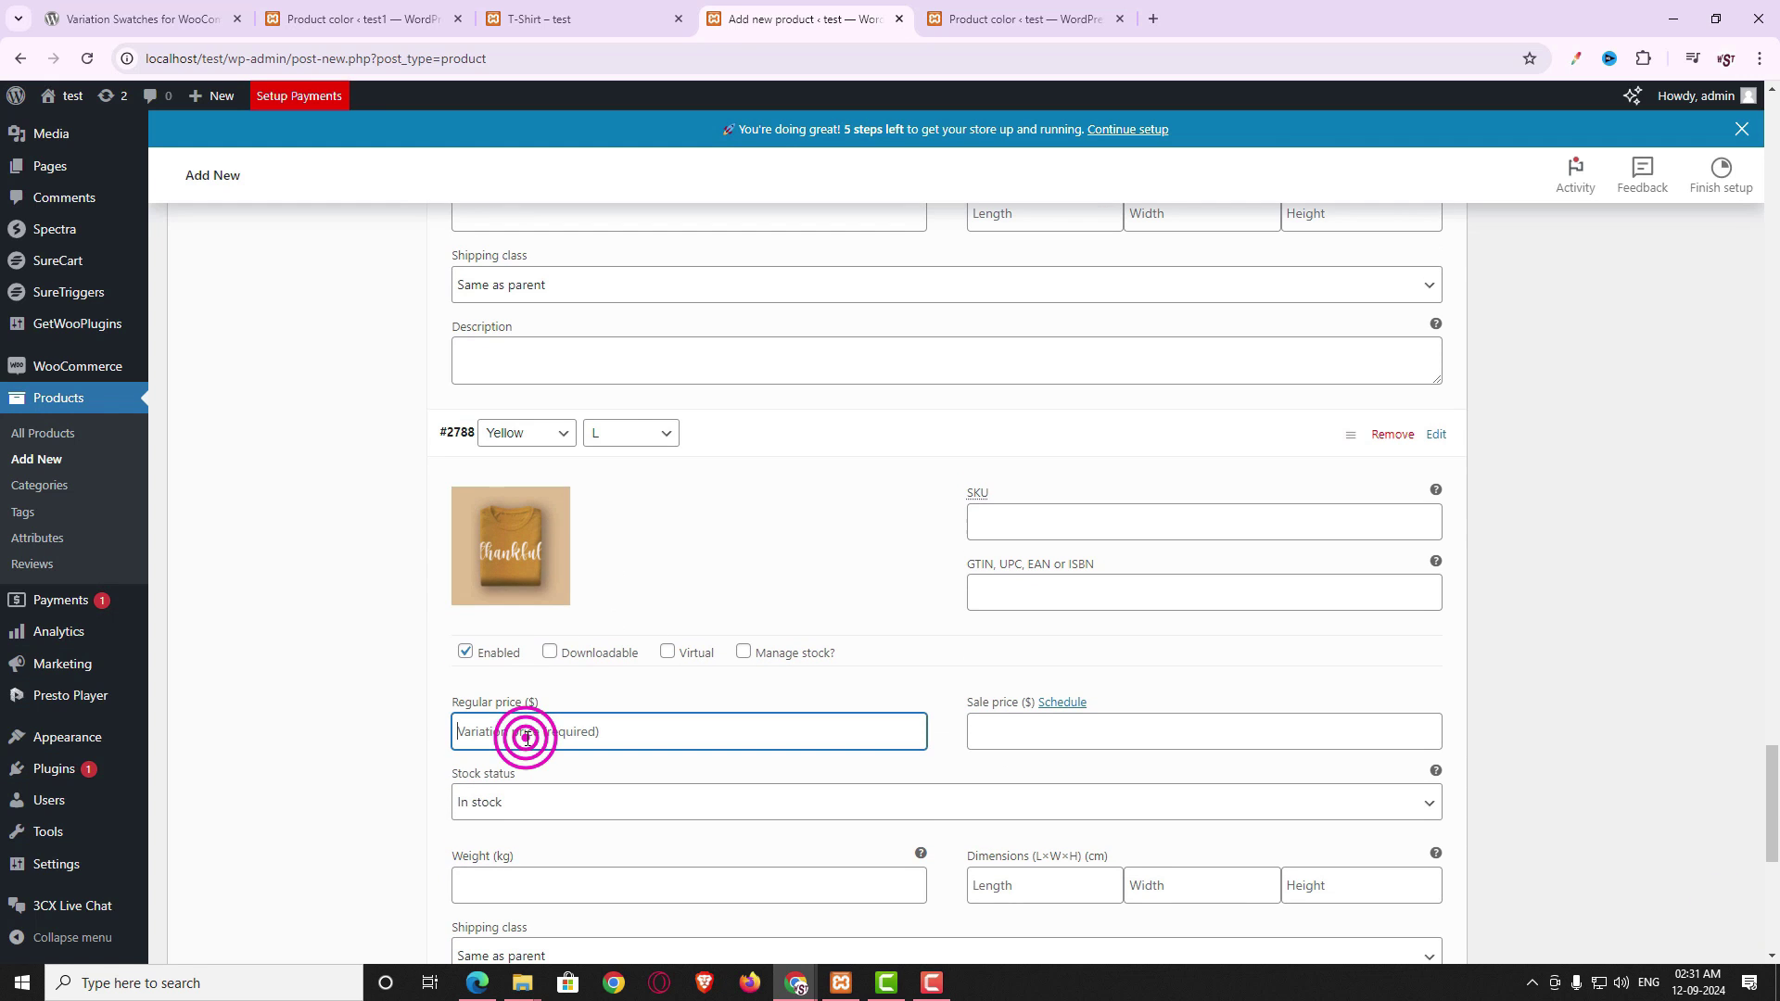
- Give the Yellow M variation the mustard T-shirt image tshirt6.jpg and a regular price of 25
{"action": "scroll", "coordinate": [675, 771], "scroll_direction": "down", "scroll_amount": 5}
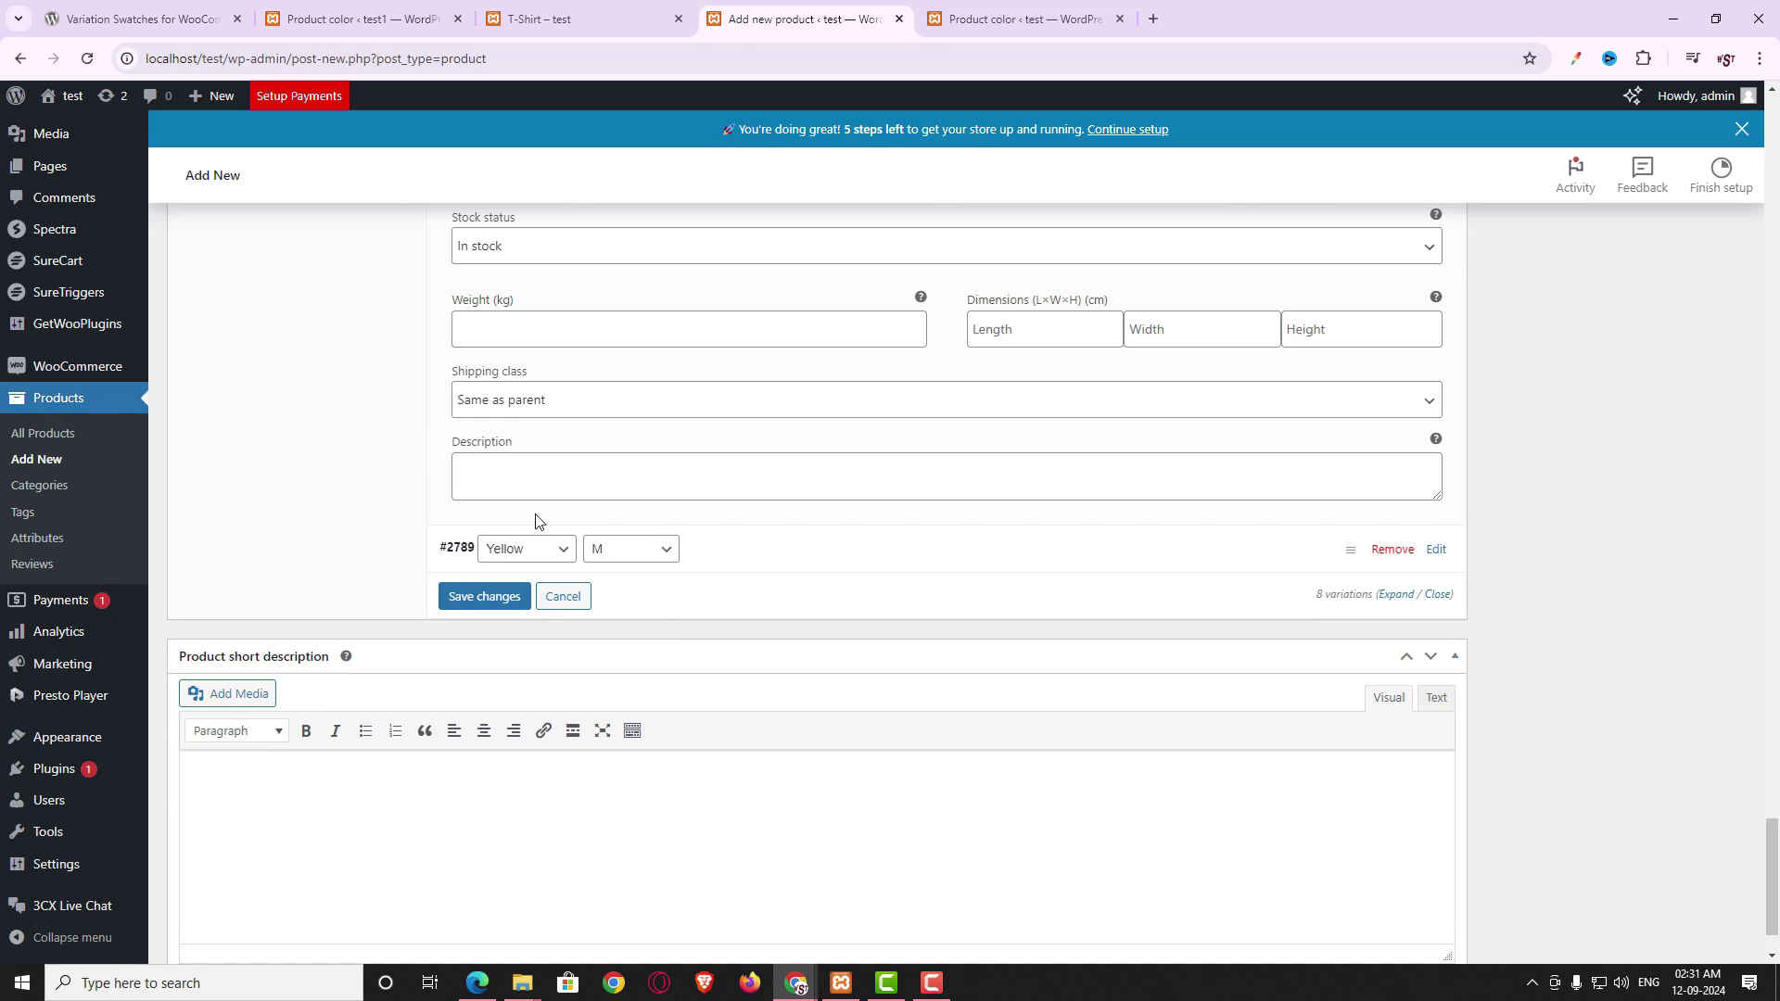
{"action": "left_click", "coordinate": [803, 548]}
{"action": "left_click", "coordinate": [520, 659]}
{"action": "left_click", "coordinate": [818, 473]}
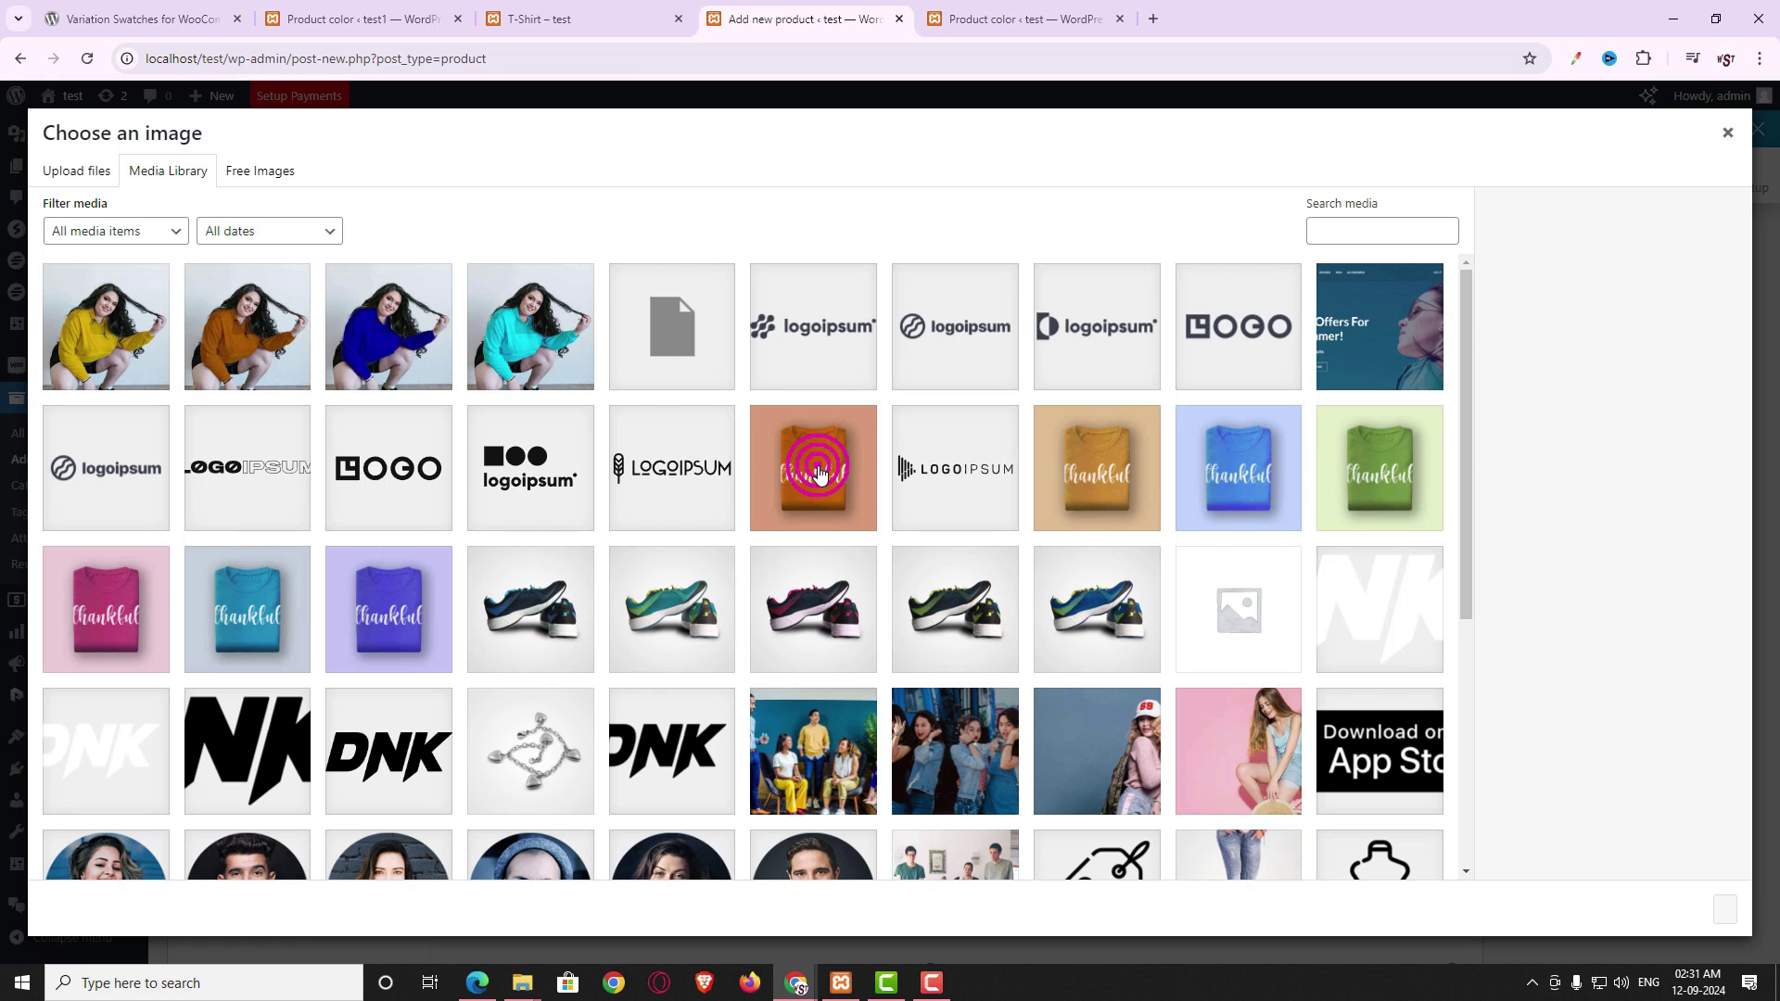
{"action": "left_click", "coordinate": [1122, 482]}
{"action": "left_click", "coordinate": [1724, 911]}
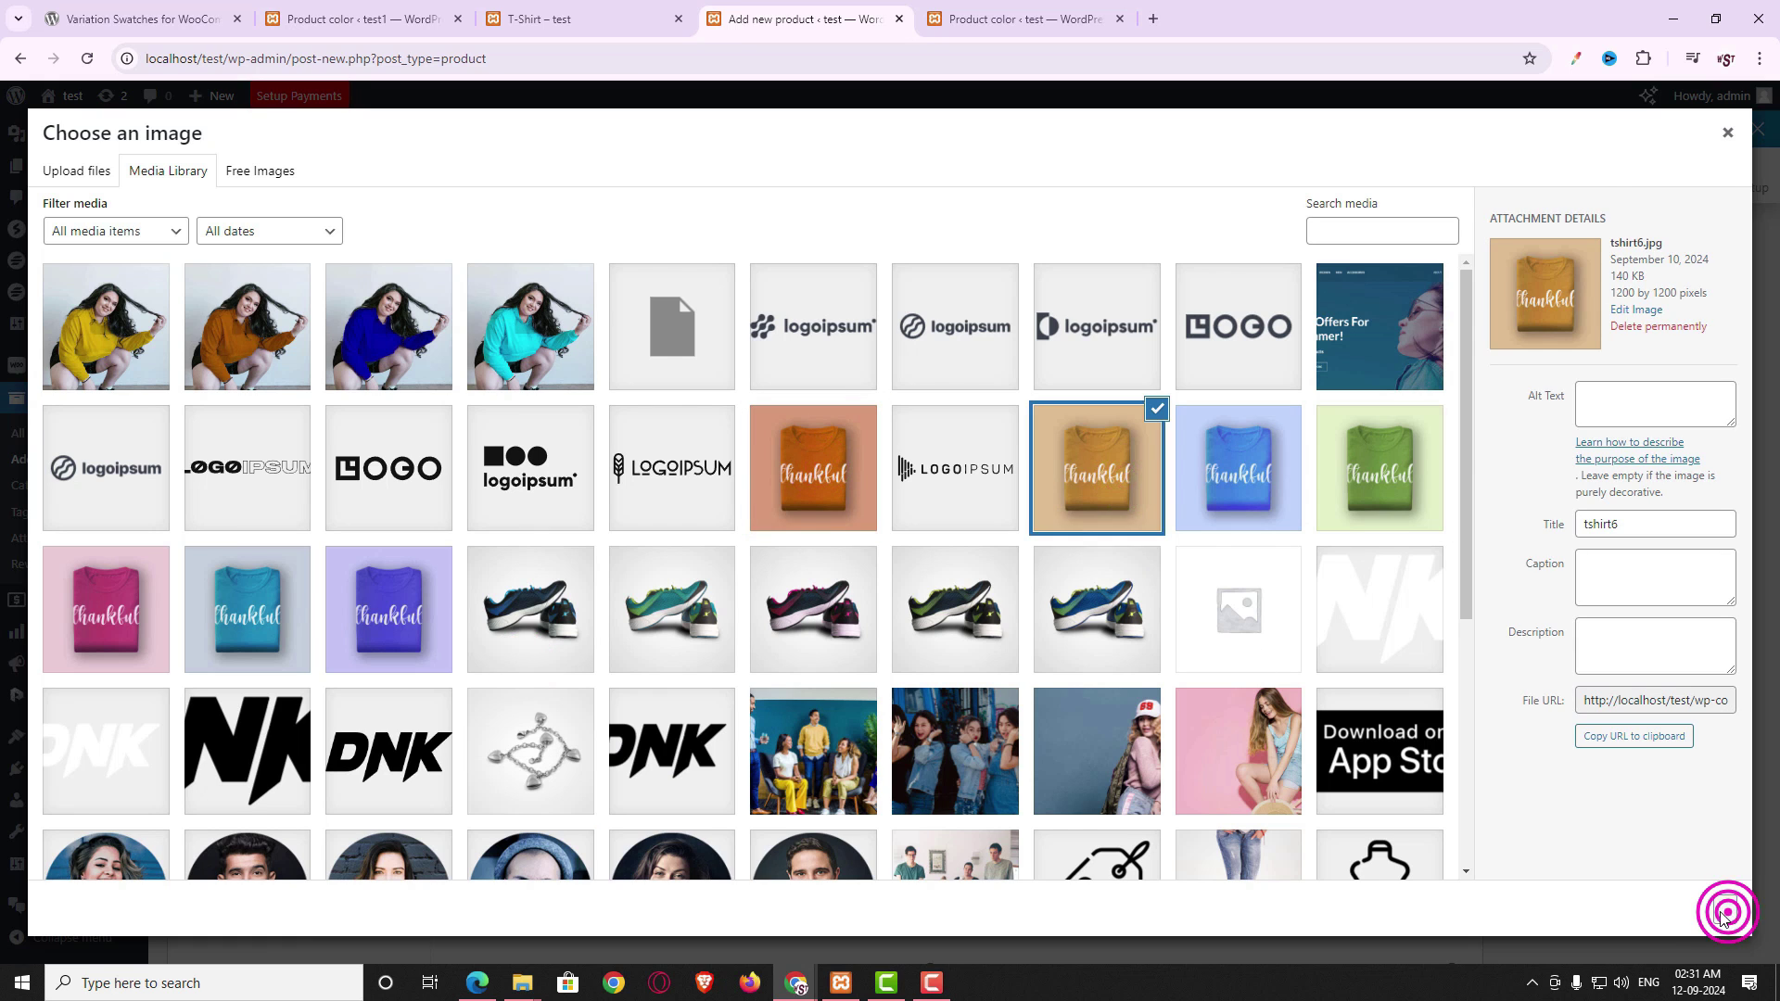
{"action": "scroll", "coordinate": [1113, 867], "scroll_direction": "down", "scroll_amount": 4}
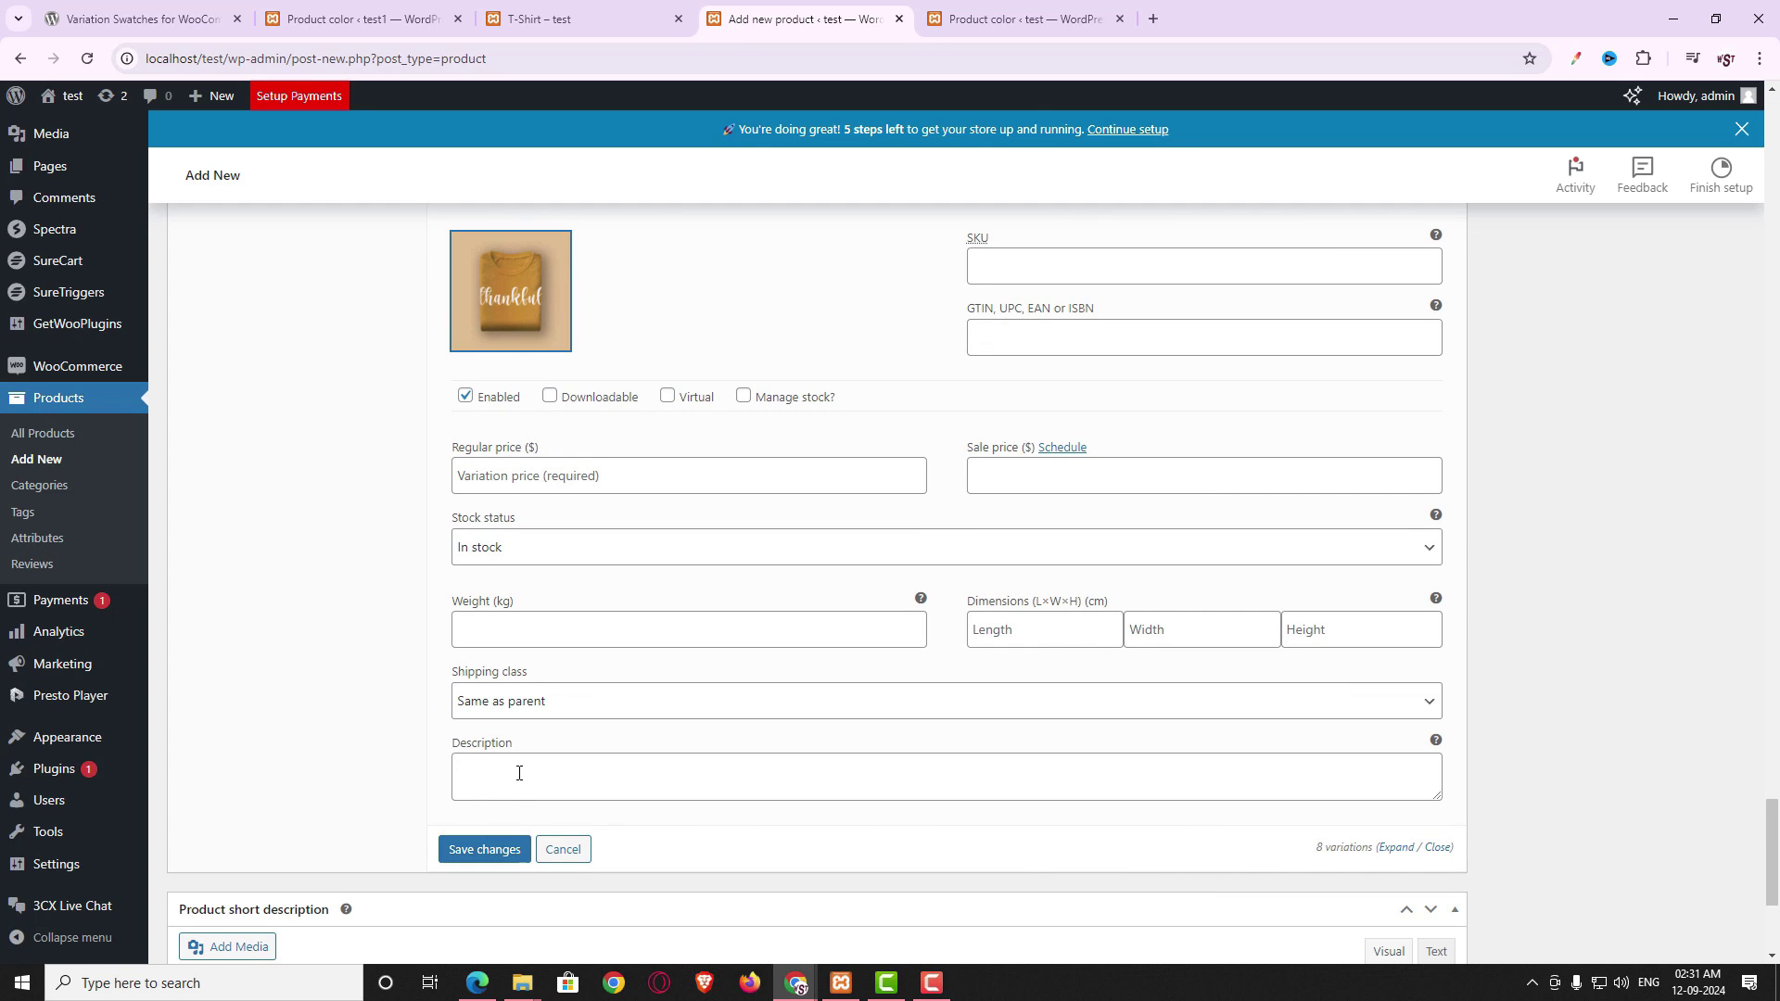
{"action": "left_click", "coordinate": [539, 477]}
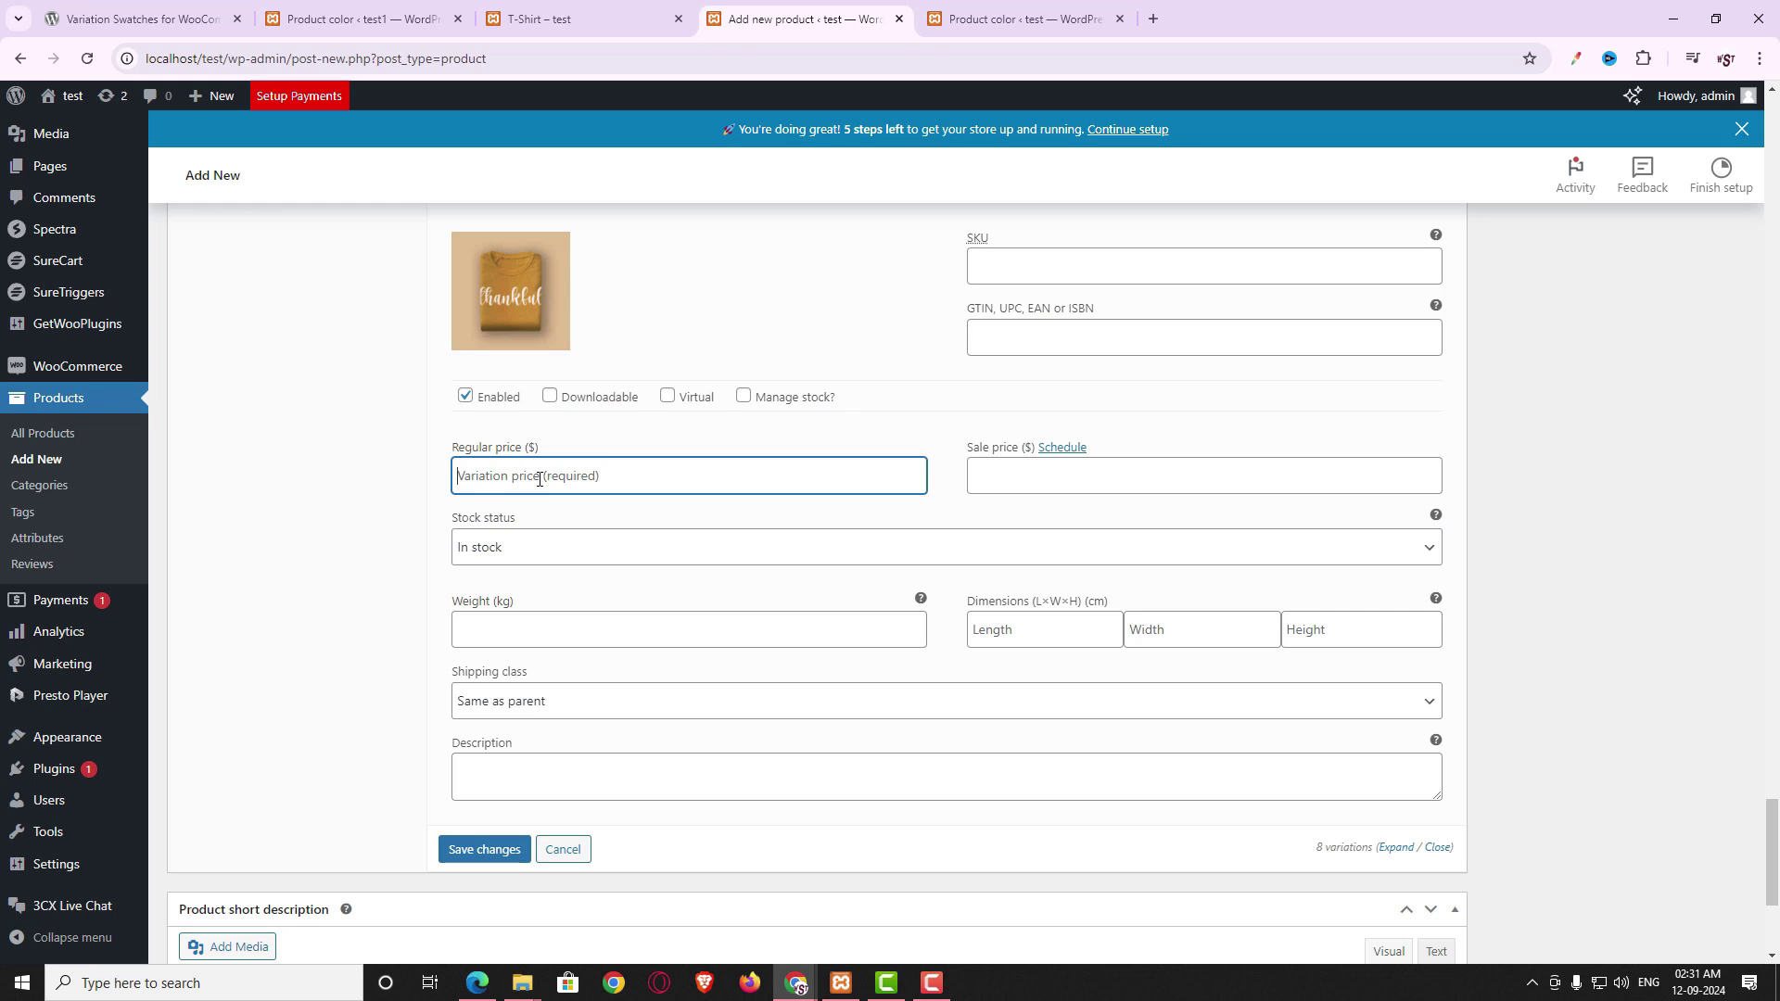
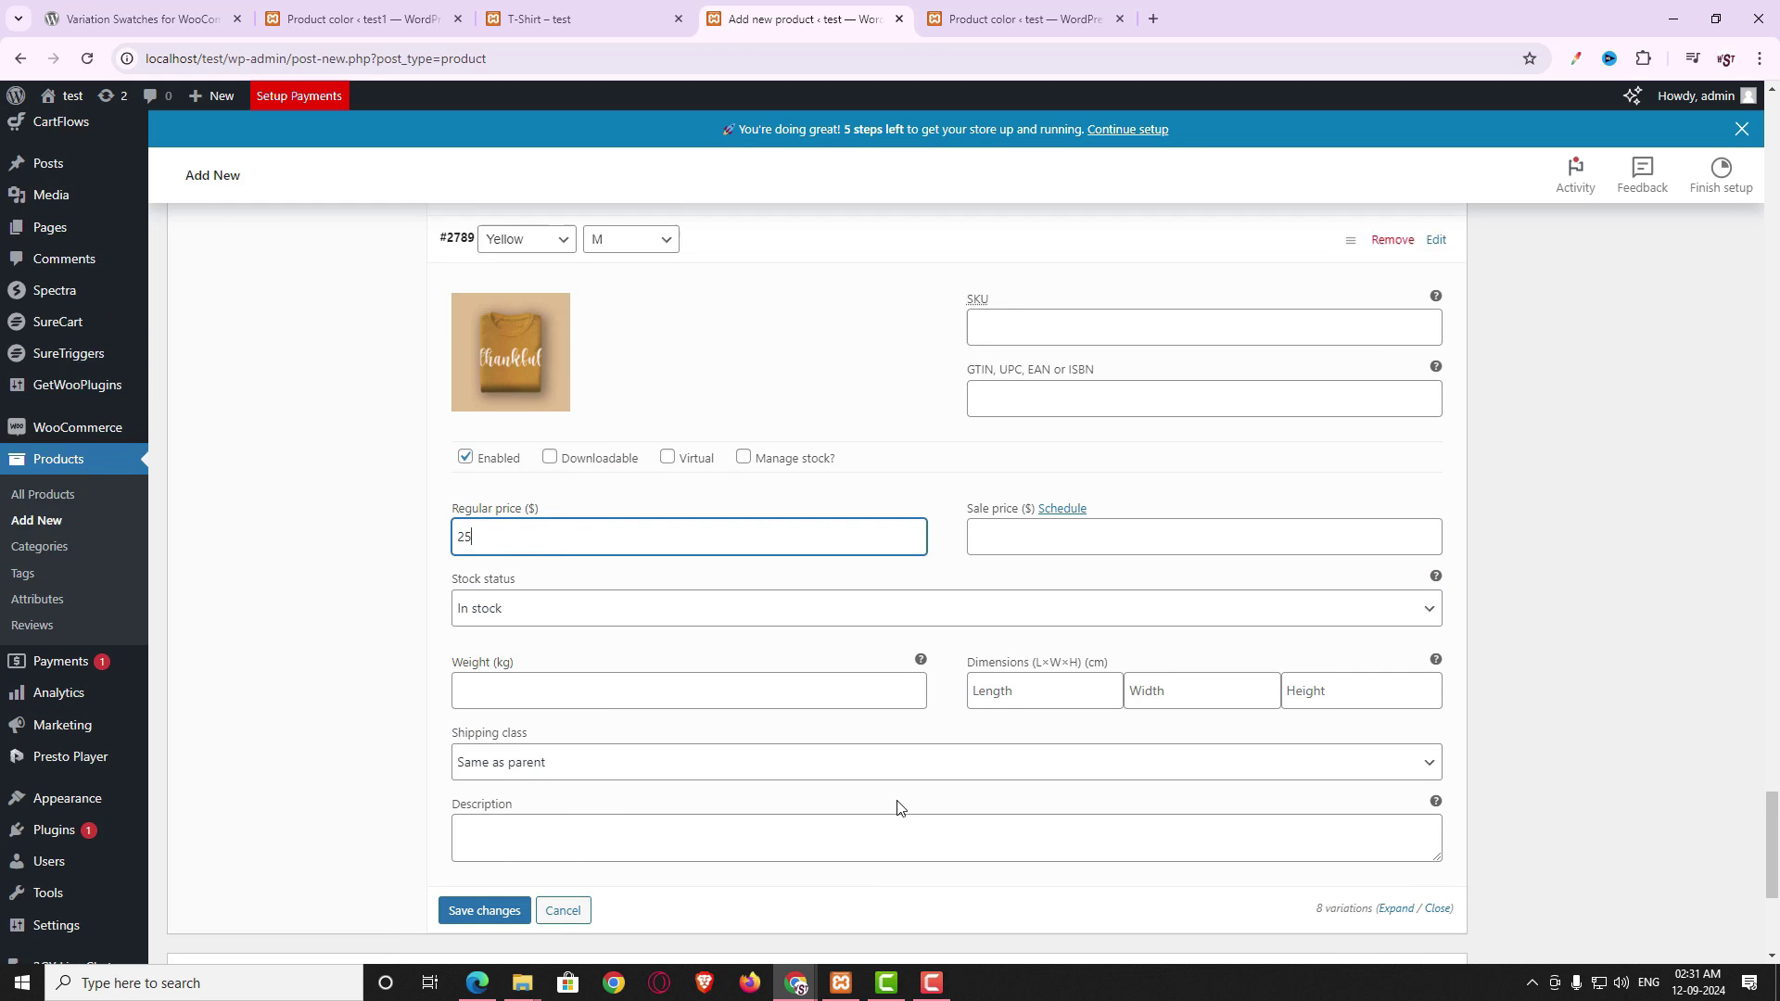
- Set the product's default form values to color Aqua and size L
{"action": "scroll", "coordinate": [897, 801], "scroll_direction": "up", "scroll_amount": 20}
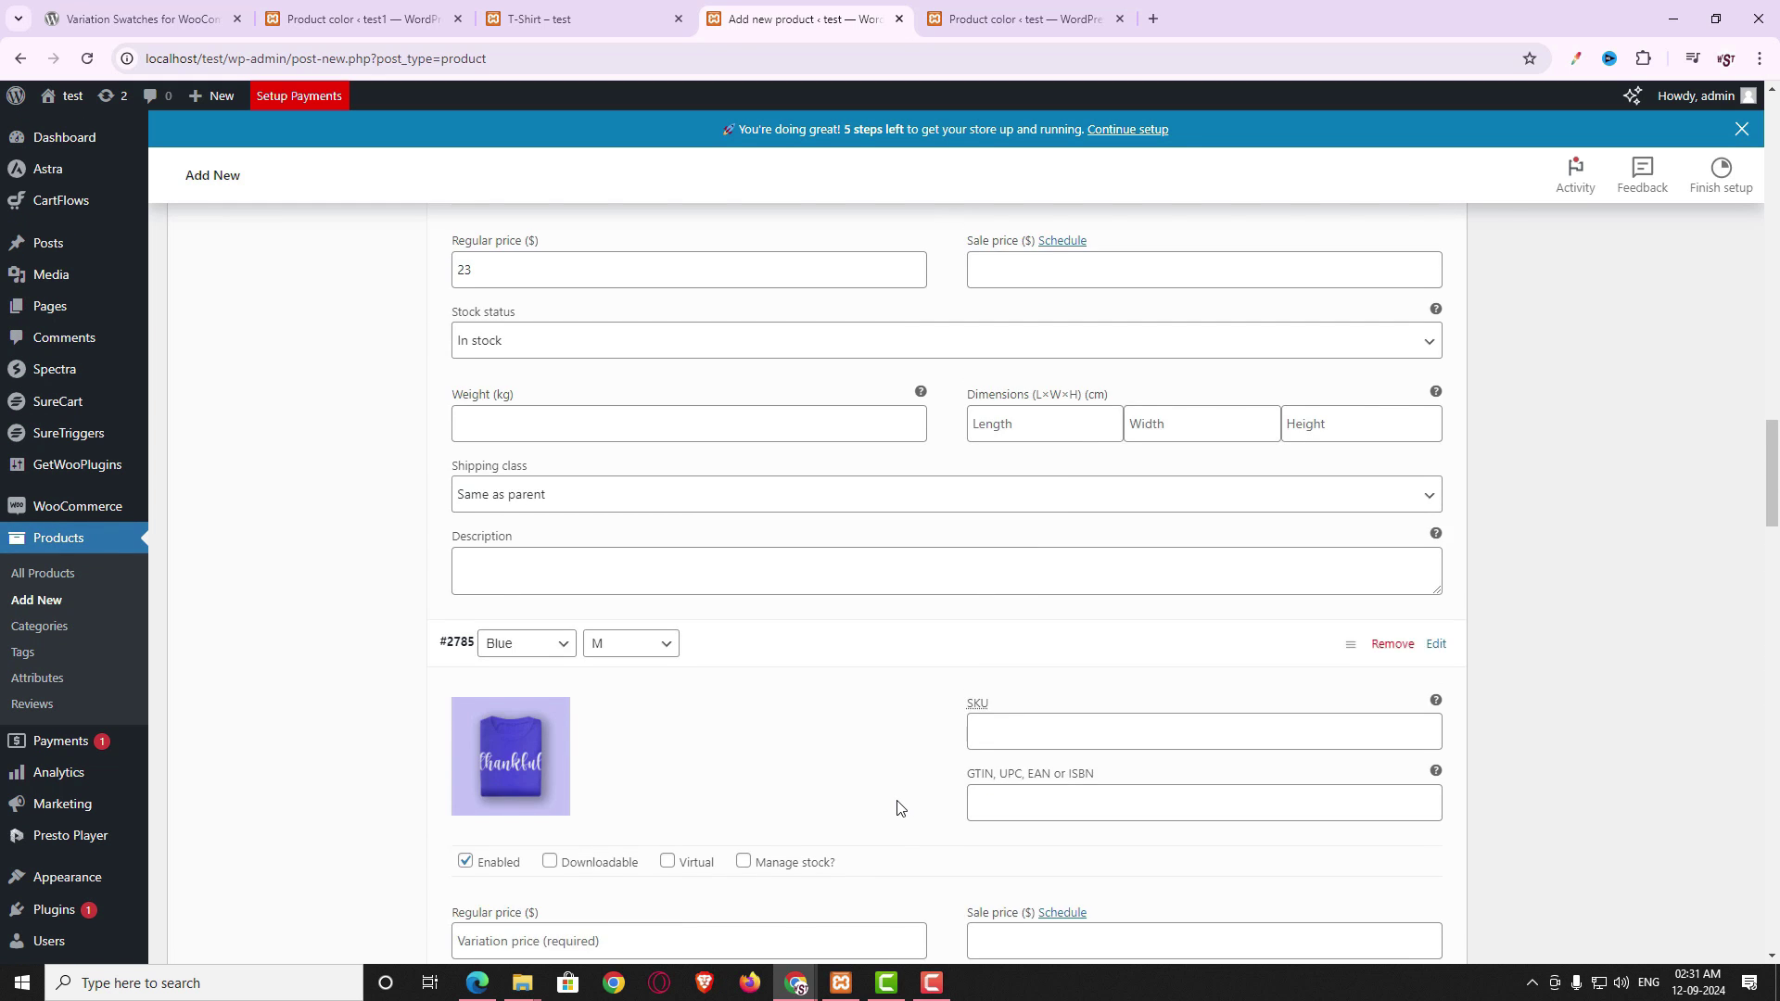
{"action": "scroll", "coordinate": [695, 741], "scroll_direction": "up", "scroll_amount": 6}
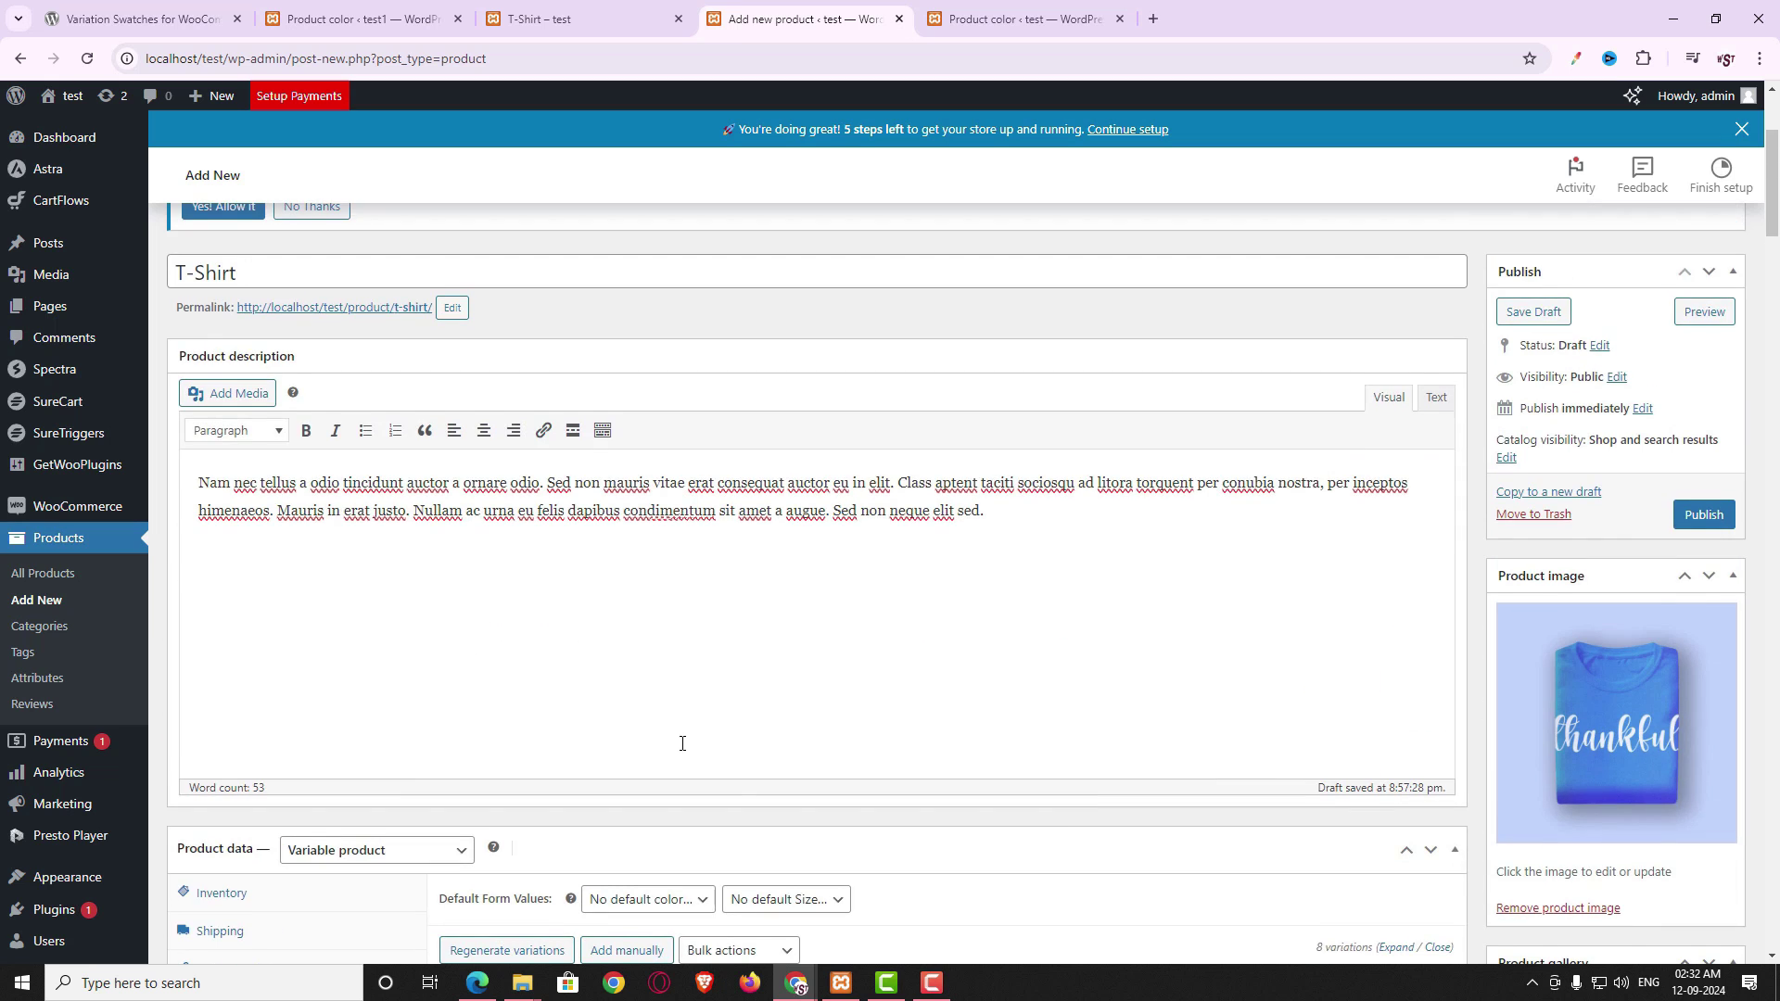
{"action": "scroll", "coordinate": [723, 754], "scroll_direction": "down", "scroll_amount": 3}
{"action": "left_click", "coordinate": [671, 629]}
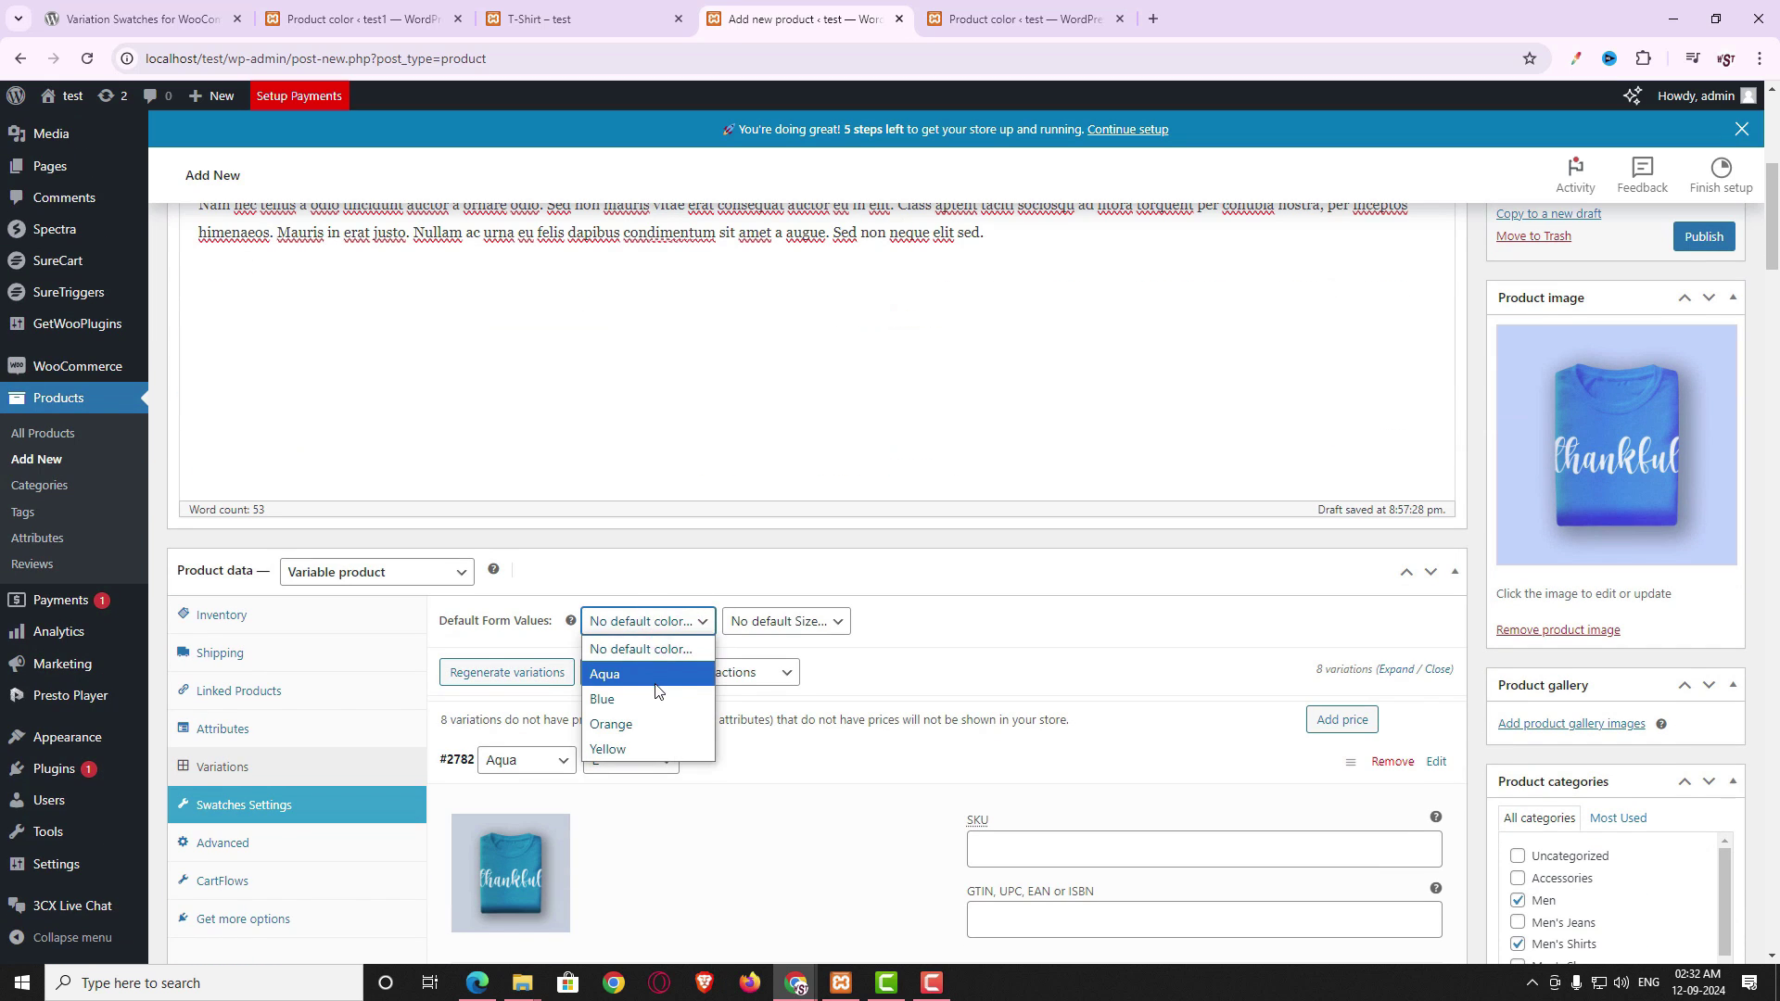
{"action": "left_click", "coordinate": [649, 674]}
{"action": "left_click", "coordinate": [788, 621]}
{"action": "left_click", "coordinate": [777, 675]}
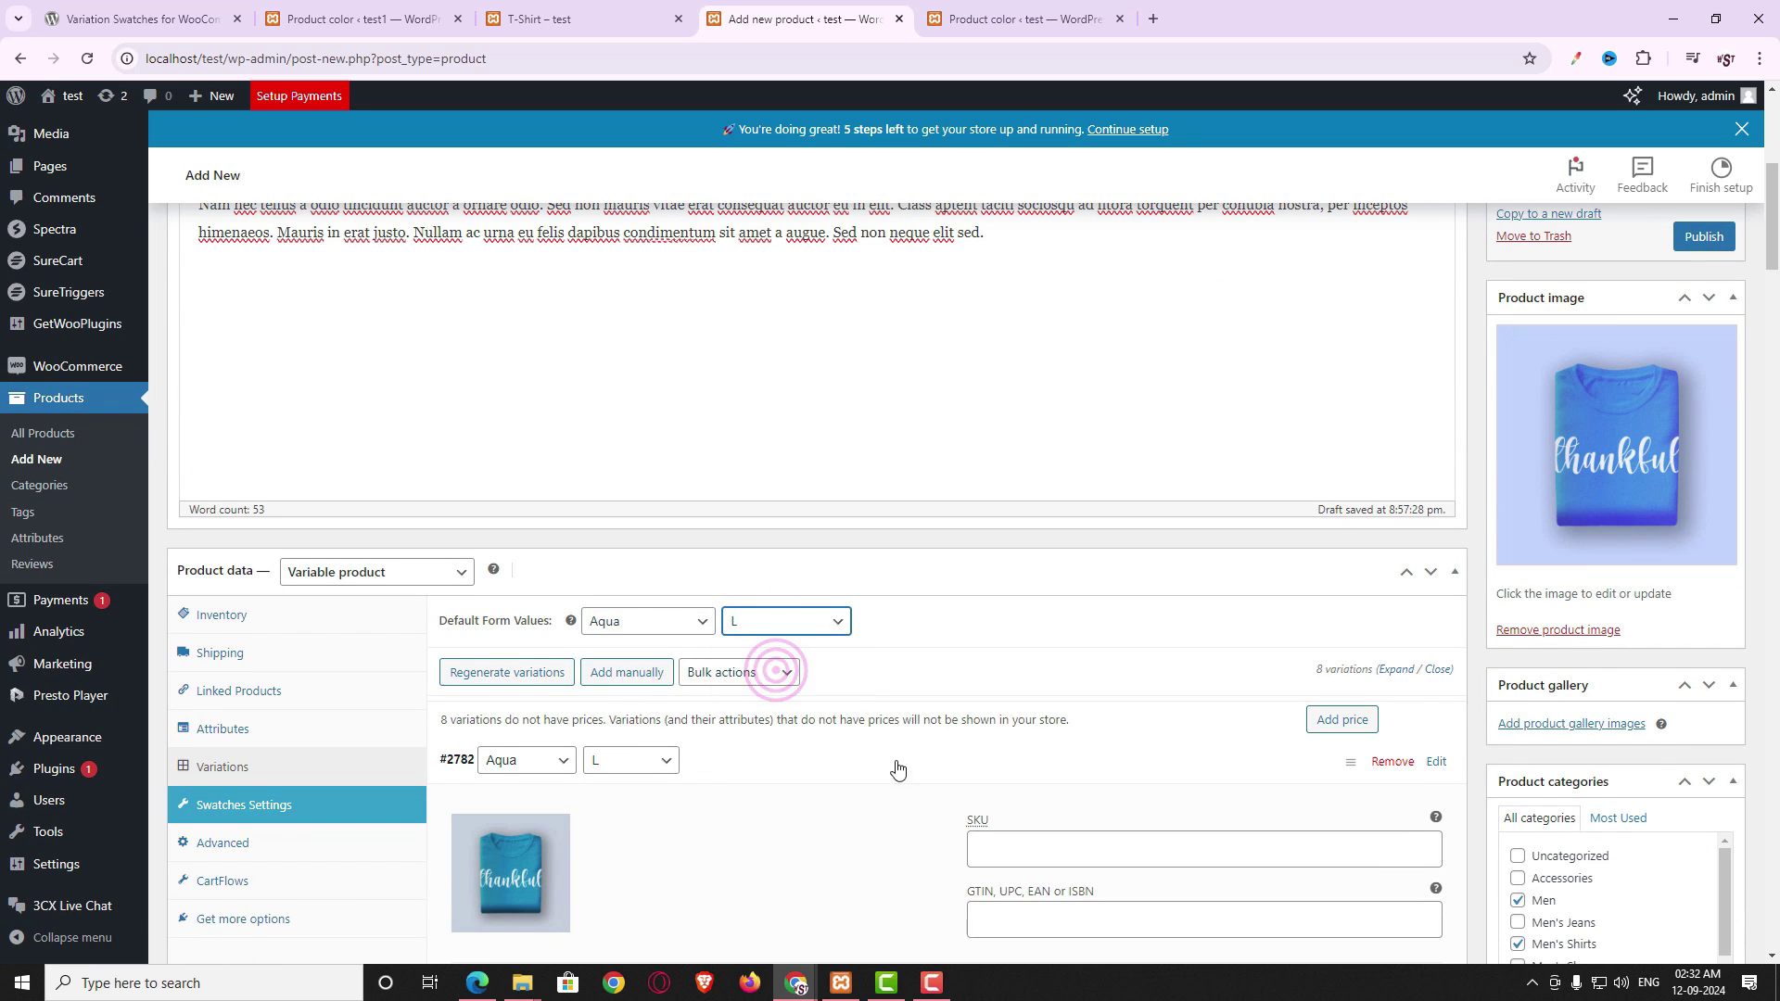
- Save the variation changes and fill the product short description with the bulleted placeholder text beginning "Nam nec tellus a odio tincidunt"
{"action": "scroll", "coordinate": [897, 761], "scroll_direction": "down", "scroll_amount": 20}
{"action": "scroll", "coordinate": [871, 776], "scroll_direction": "down", "scroll_amount": 20}
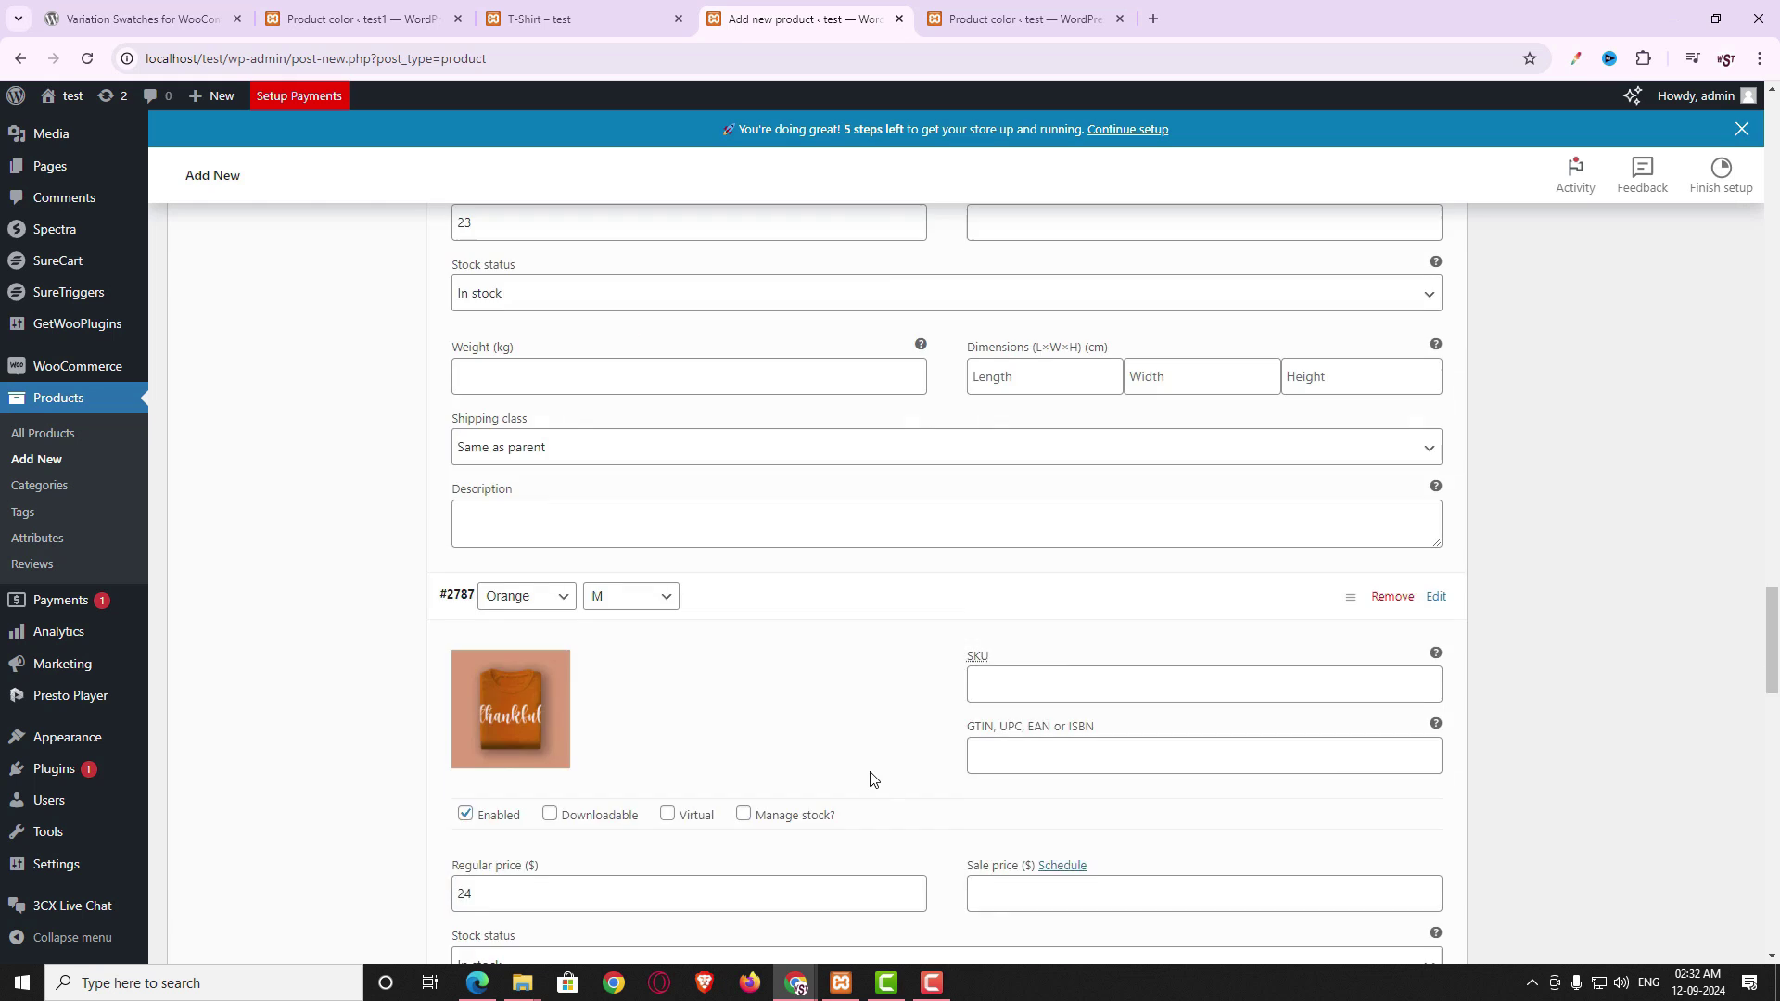
{"action": "left_click", "coordinate": [485, 501]}
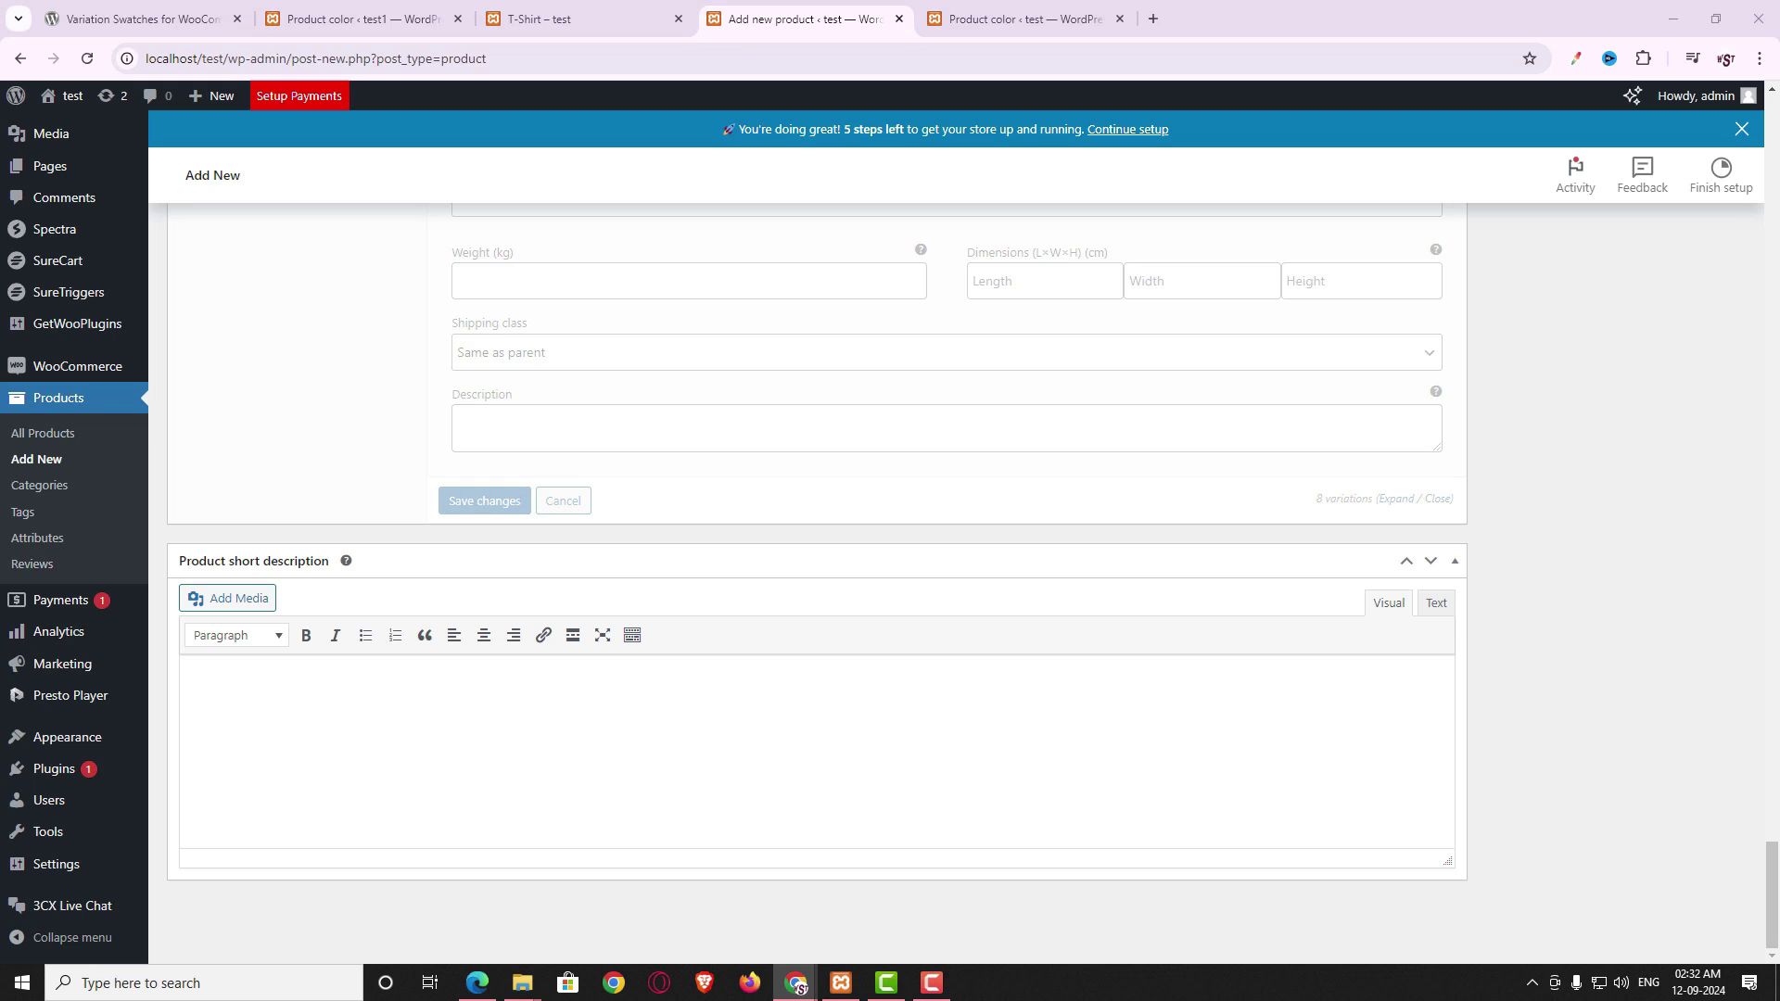
{"action": "left_click", "coordinate": [832, 799]}
{"action": "type", "text": "Nam nec tellus a odio tincidunt auctor a ornare odio. Sed non mauris vitae erat consequat auctor eu in elit. Class aptent taciti sociosqu ad litora torquent per conubia nostra, per inceptos himenaeos. Mauris in erat justo. Nullam ac urna eu felis dapibus condimentum sit amet a augue. Sed non neque elit sed."}
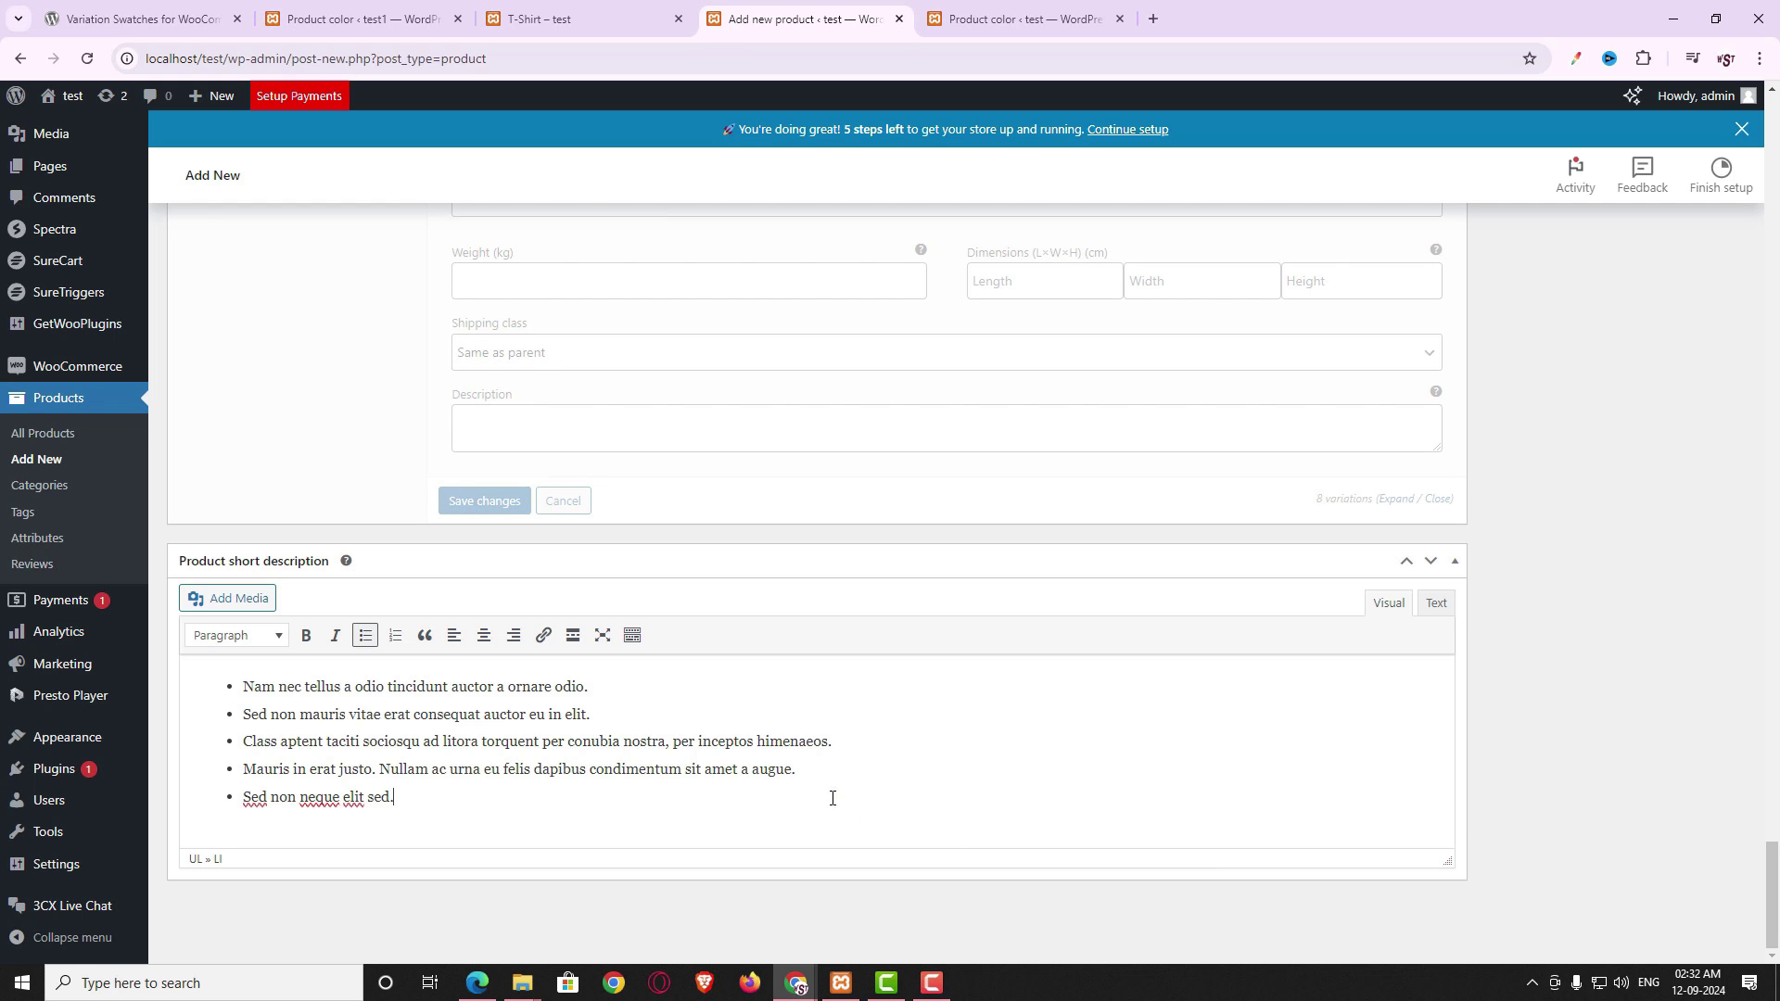
- Publish the T-Shirt product and open its storefront preview
{"action": "scroll", "coordinate": [1726, 852], "scroll_direction": "up", "scroll_amount": 10}
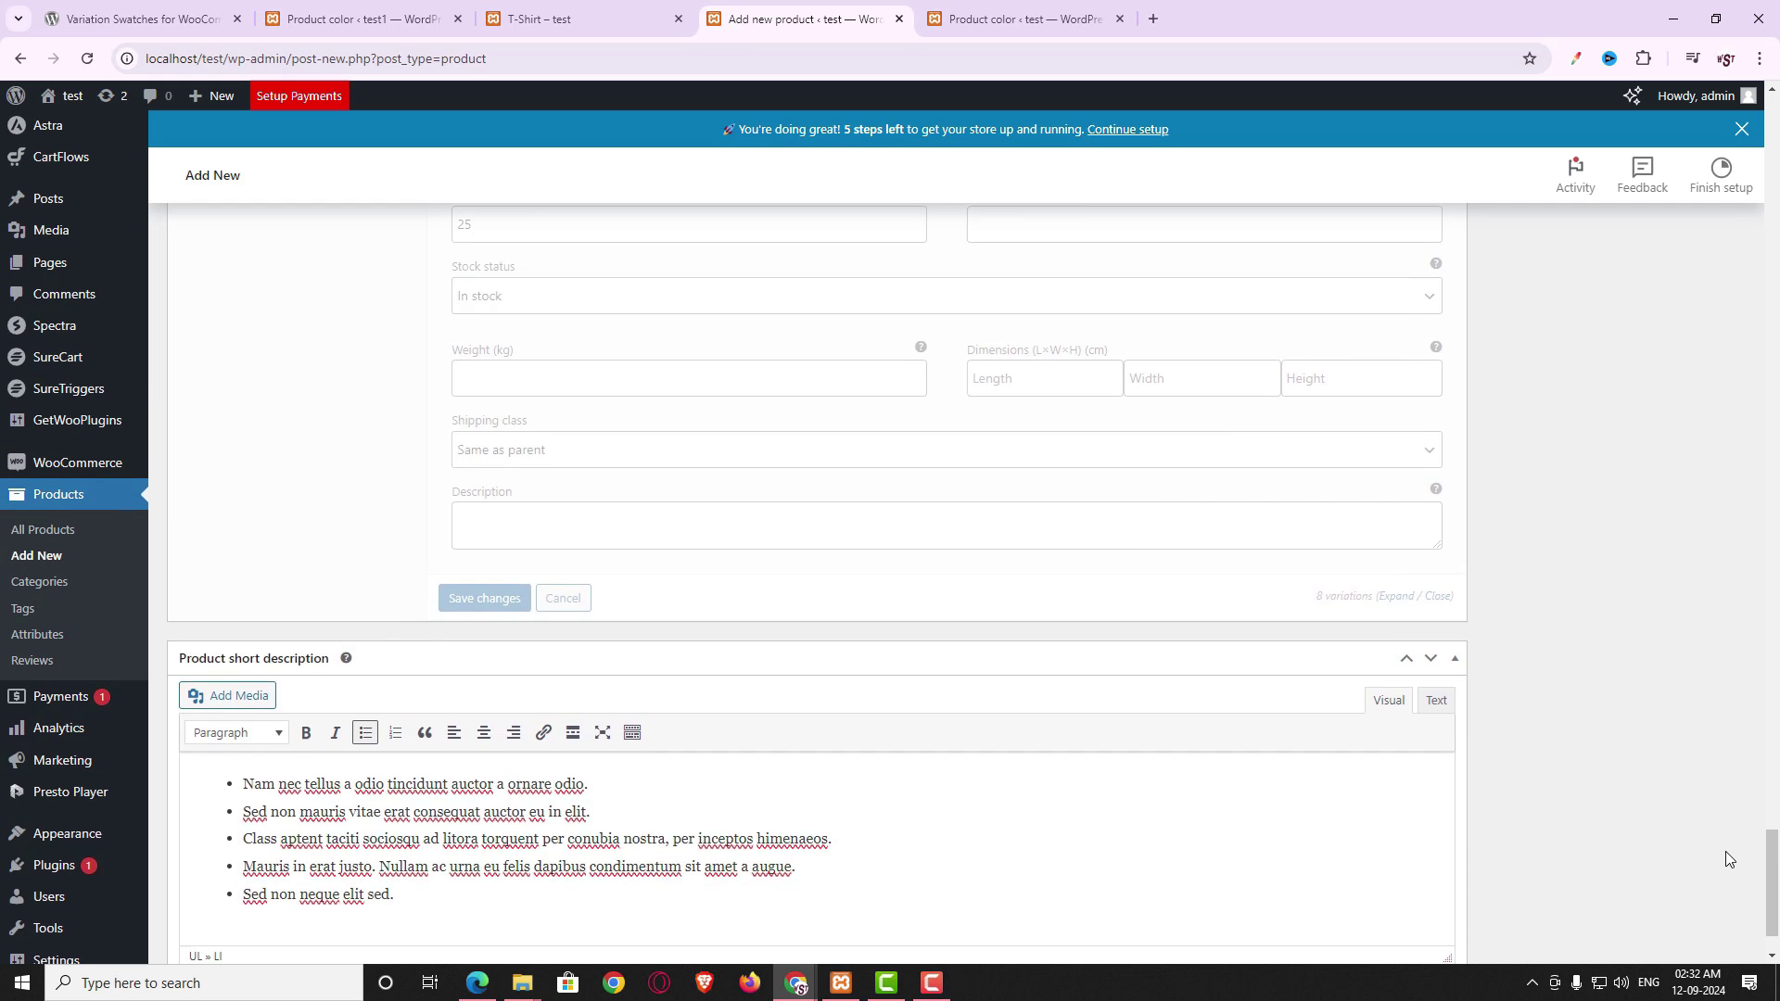
{"action": "scroll", "coordinate": [1726, 852], "scroll_direction": "up", "scroll_amount": 15}
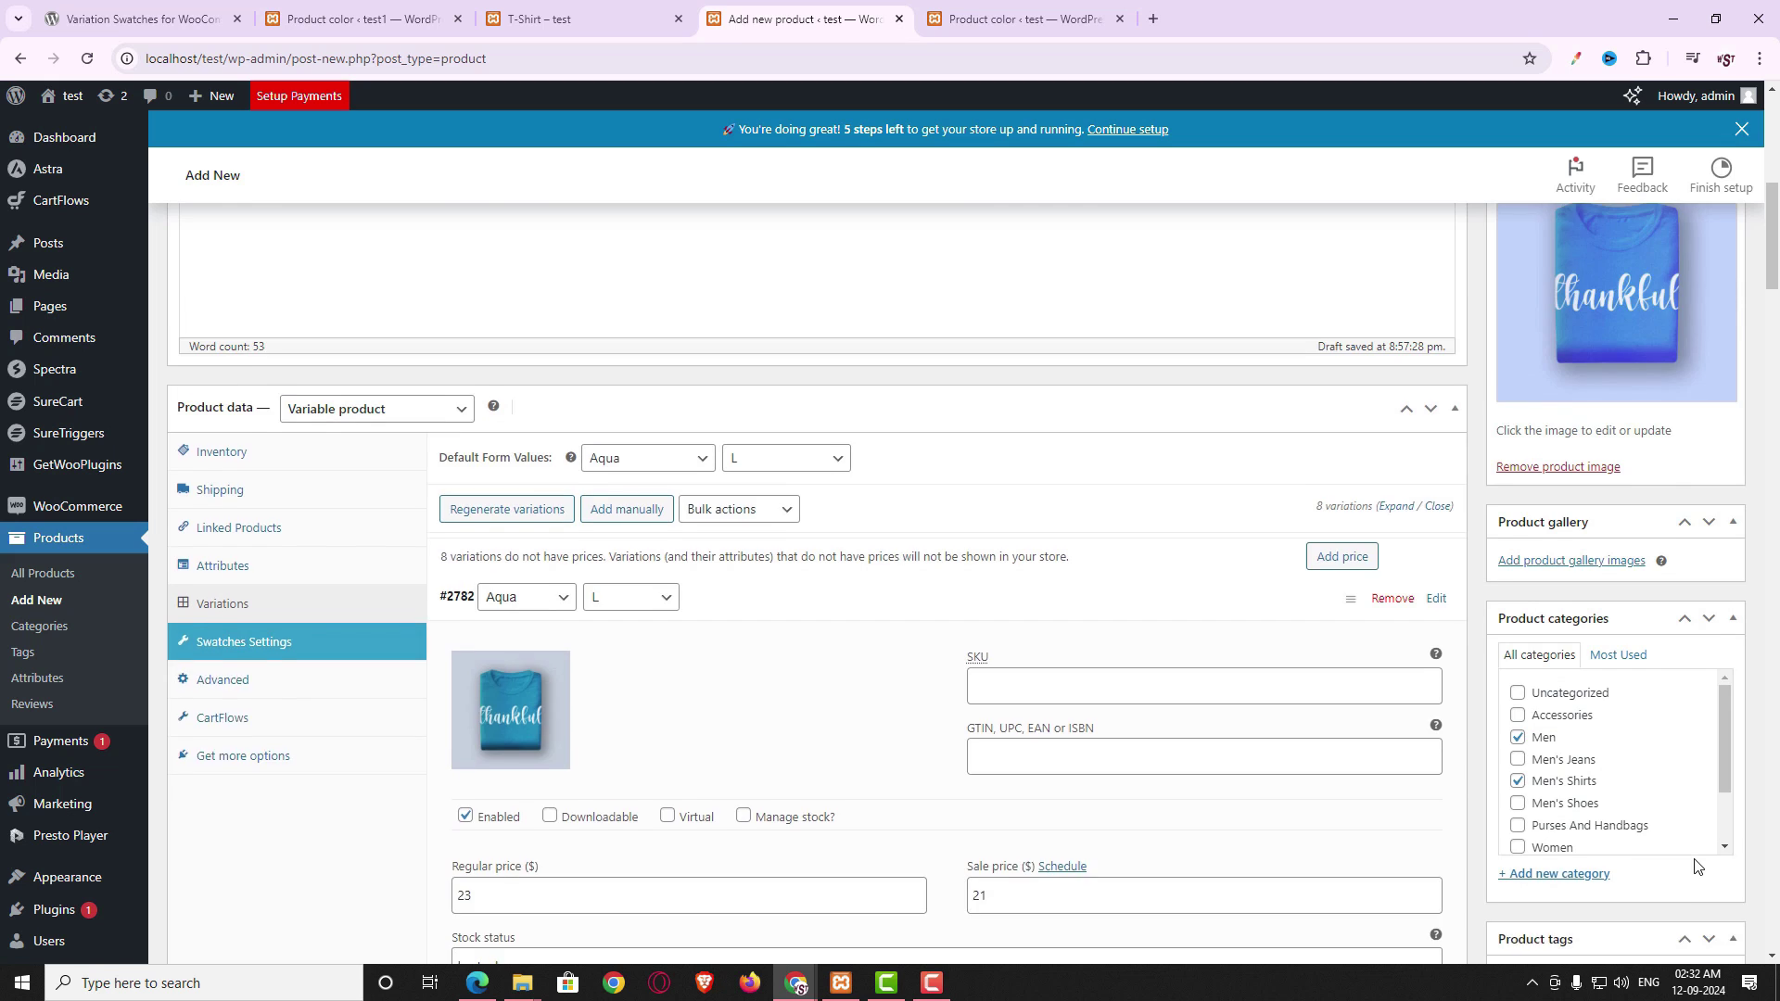
{"action": "left_click", "coordinate": [1697, 635]}
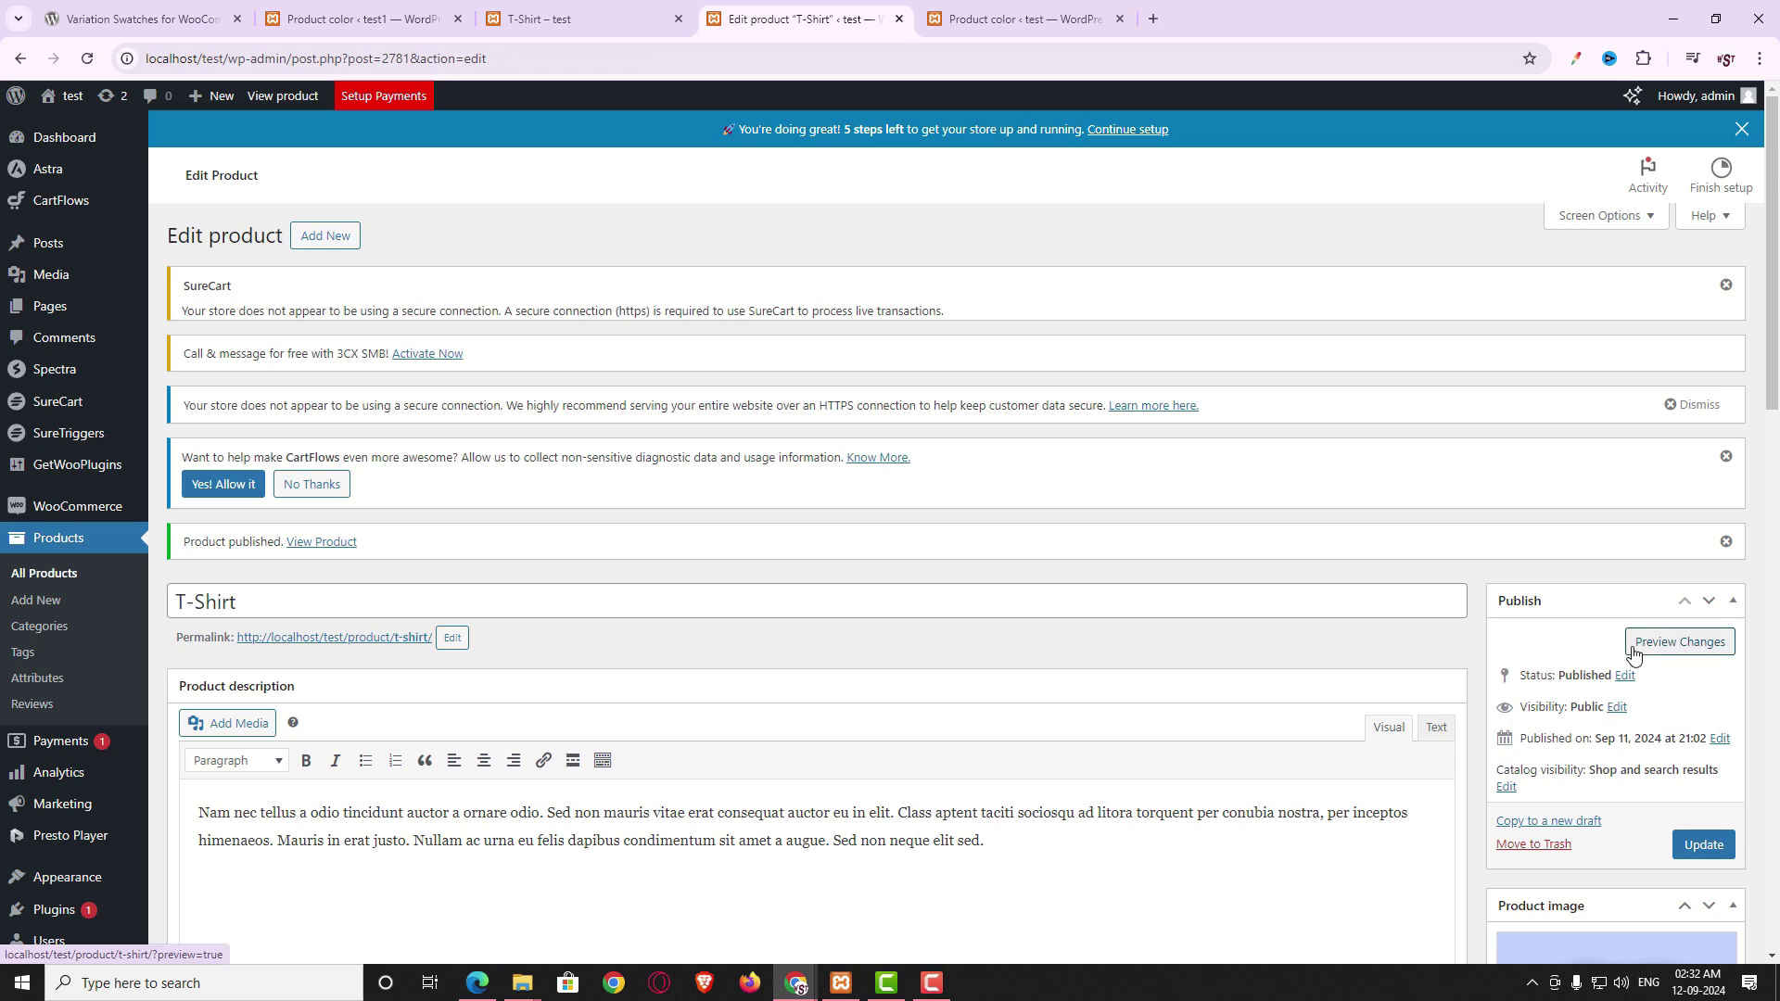
{"action": "left_click", "coordinate": [1697, 642]}
{"action": "scroll", "coordinate": [1153, 569], "scroll_direction": "down", "scroll_amount": 3}
{"action": "scroll", "coordinate": [1038, 510], "scroll_direction": "up", "scroll_amount": 2}
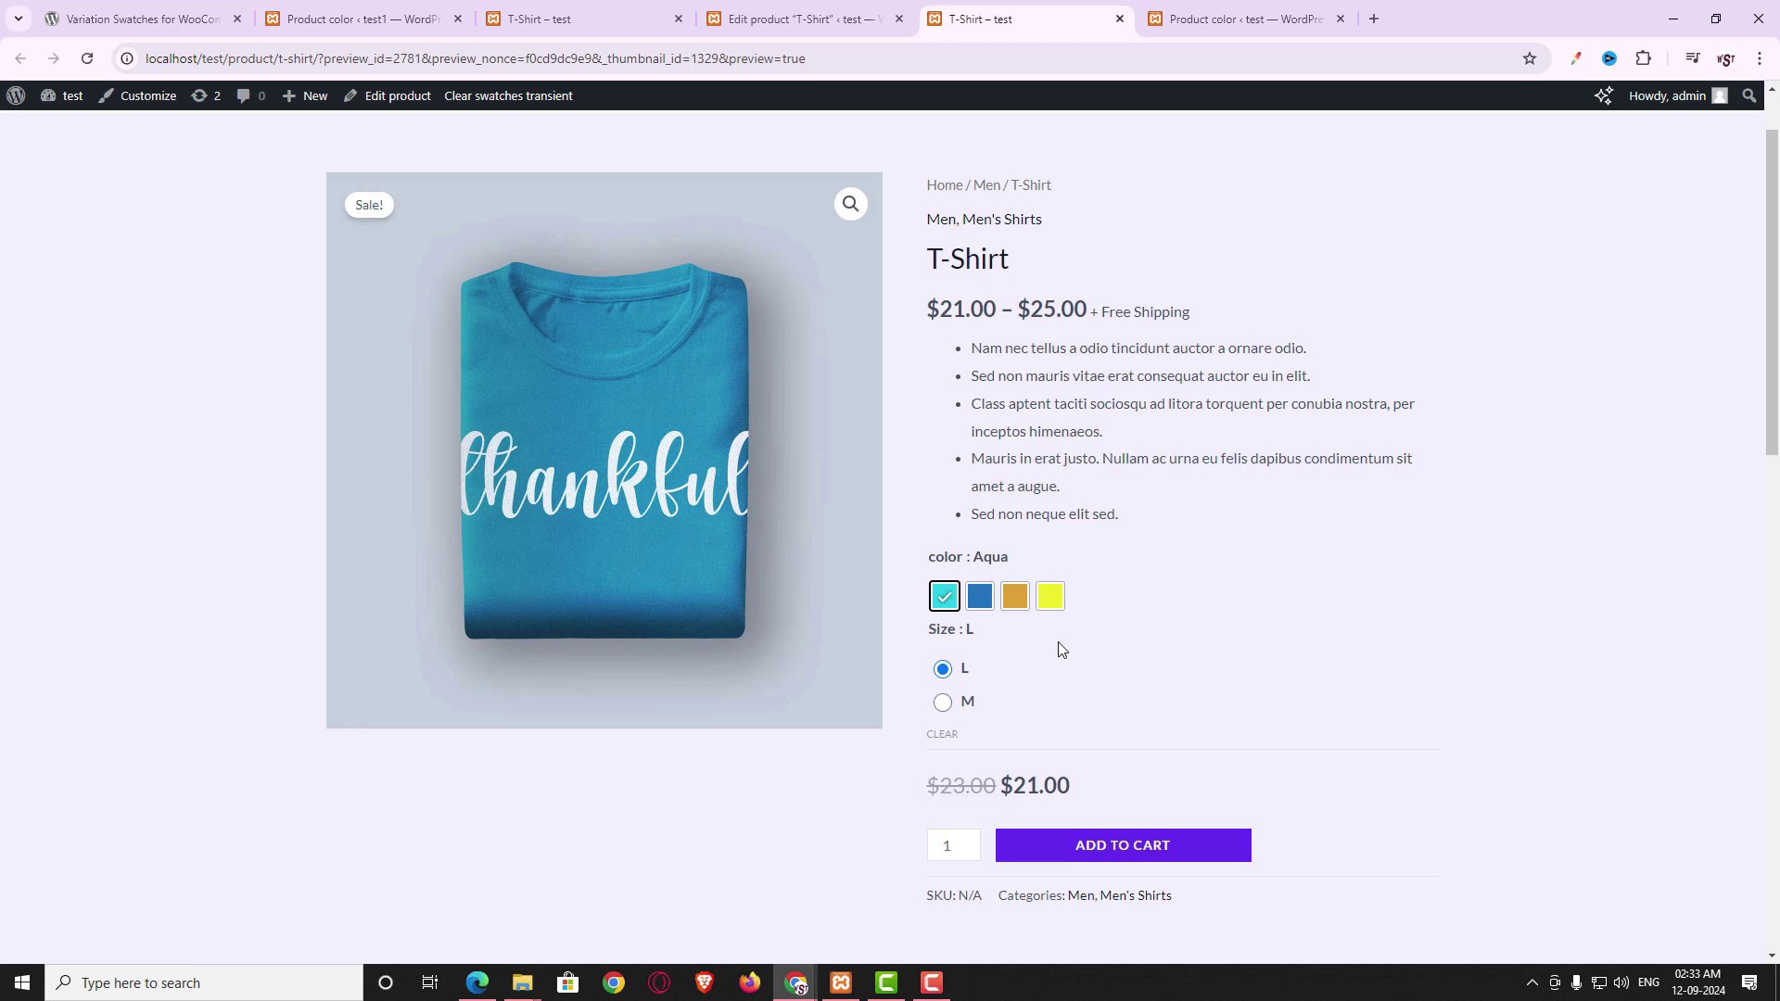
- Test the M and L sizes and switch through the Aqua, Blue, Orange and Yellow color swatches on the previewed product
{"action": "scroll", "coordinate": [1061, 649], "scroll_direction": "down", "scroll_amount": 2}
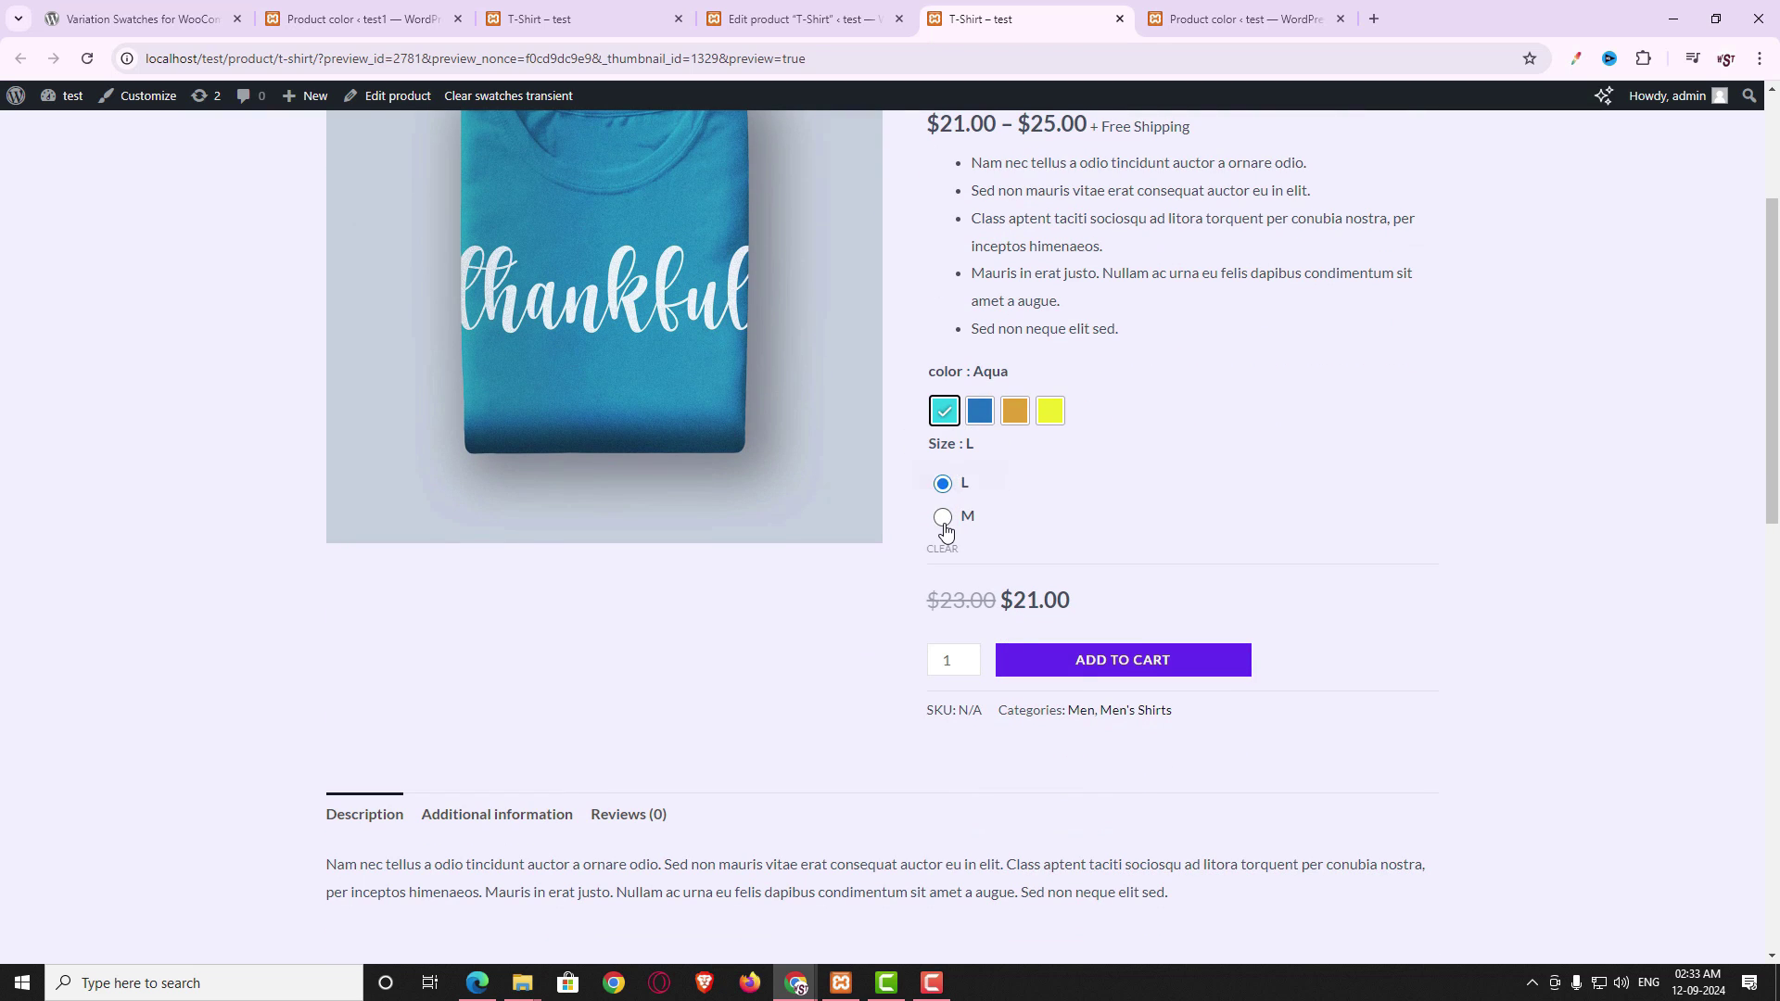
{"action": "left_click", "coordinate": [943, 519]}
{"action": "left_click", "coordinate": [944, 485]}
{"action": "left_click", "coordinate": [980, 410]}
{"action": "scroll", "coordinate": [1036, 658], "scroll_direction": "up", "scroll_amount": 3}
{"action": "left_click", "coordinate": [1015, 688]}
{"action": "left_click", "coordinate": [1051, 688]}
{"action": "left_click", "coordinate": [1015, 688]}
{"action": "left_click", "coordinate": [979, 688]}
{"action": "left_click", "coordinate": [944, 688]}
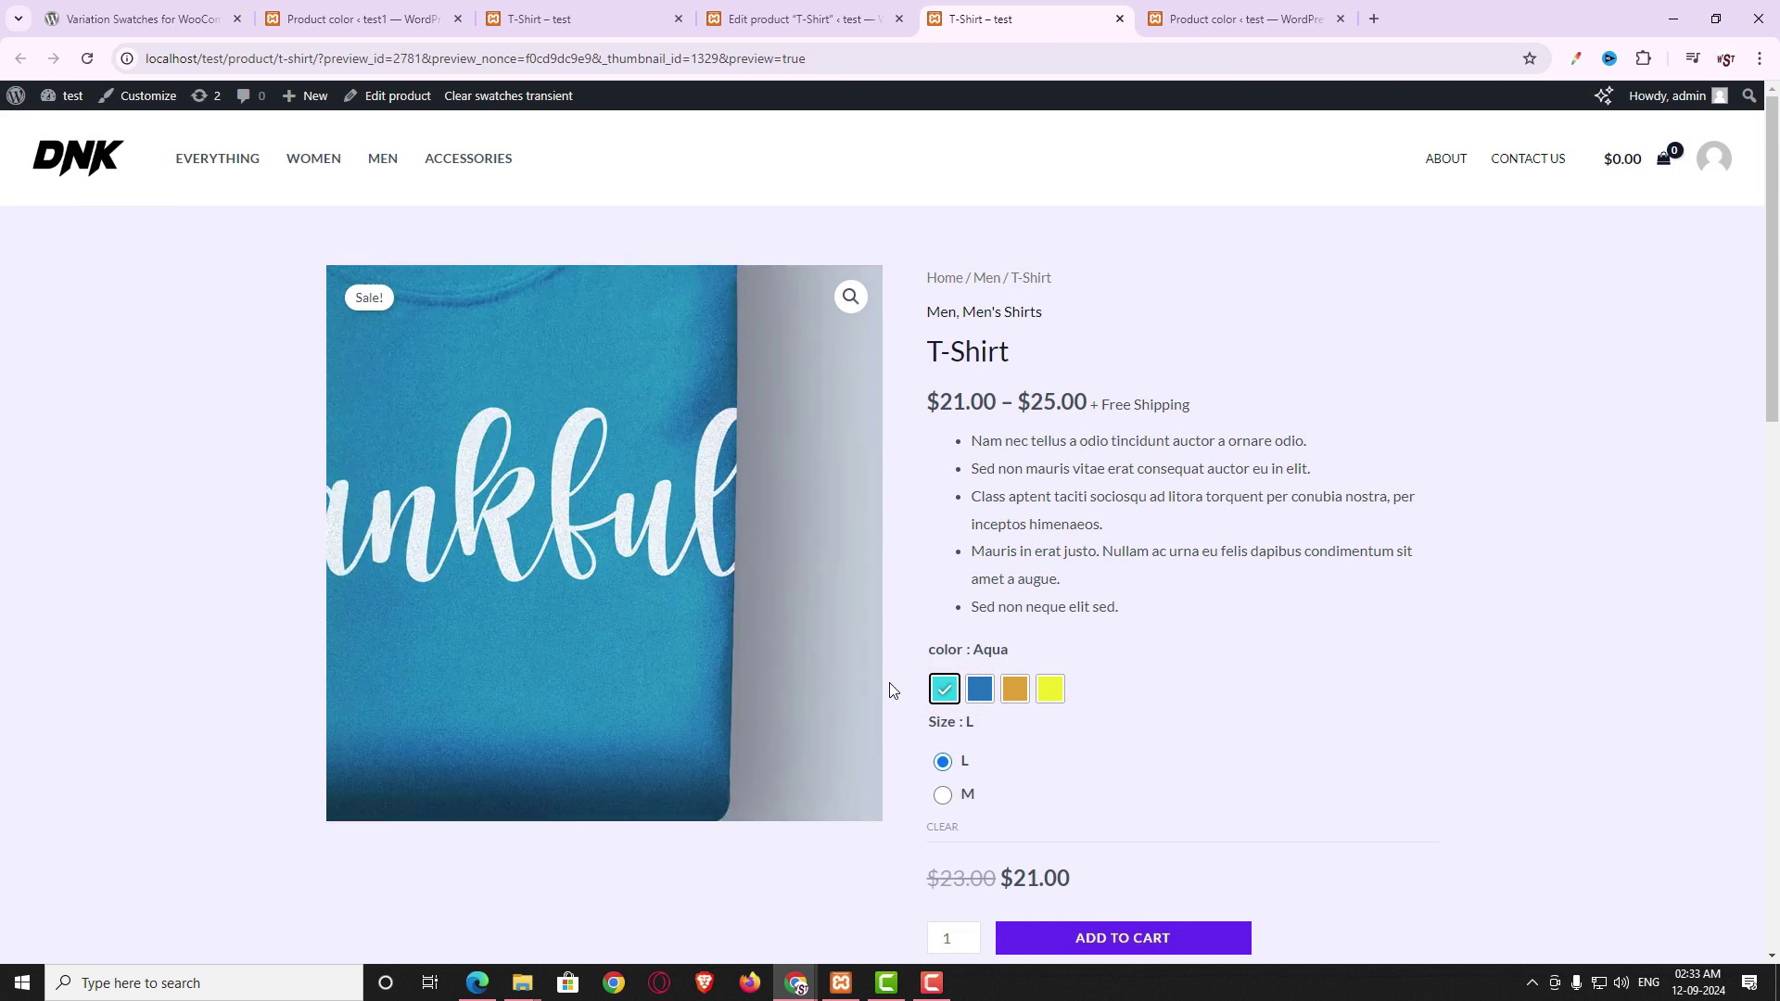
{"action": "left_click", "coordinate": [980, 688]}
{"action": "left_click", "coordinate": [1014, 688]}
{"action": "left_click", "coordinate": [1048, 691]}
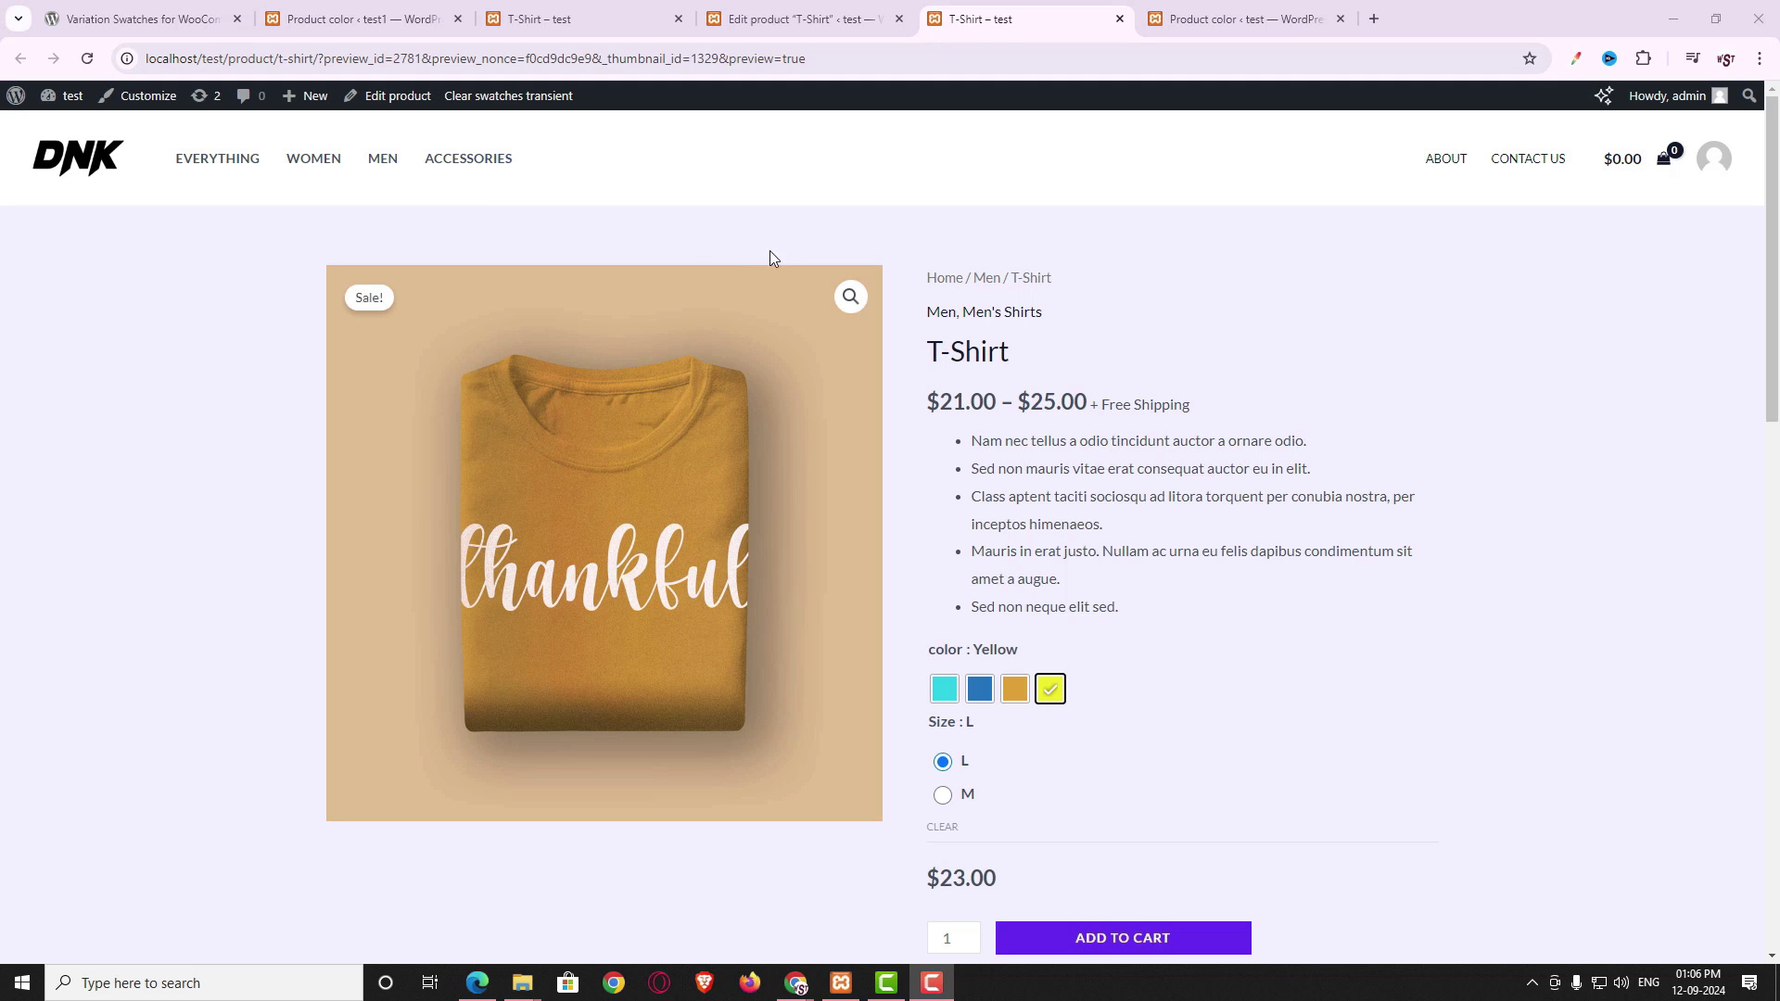
- Open the general Swatches Settings of the GetWooPlugins plugin and compare its shape style with the swatches on the product preview
{"action": "left_click", "coordinate": [823, 22]}
{"action": "mouse_move", "coordinate": [48, 478]}
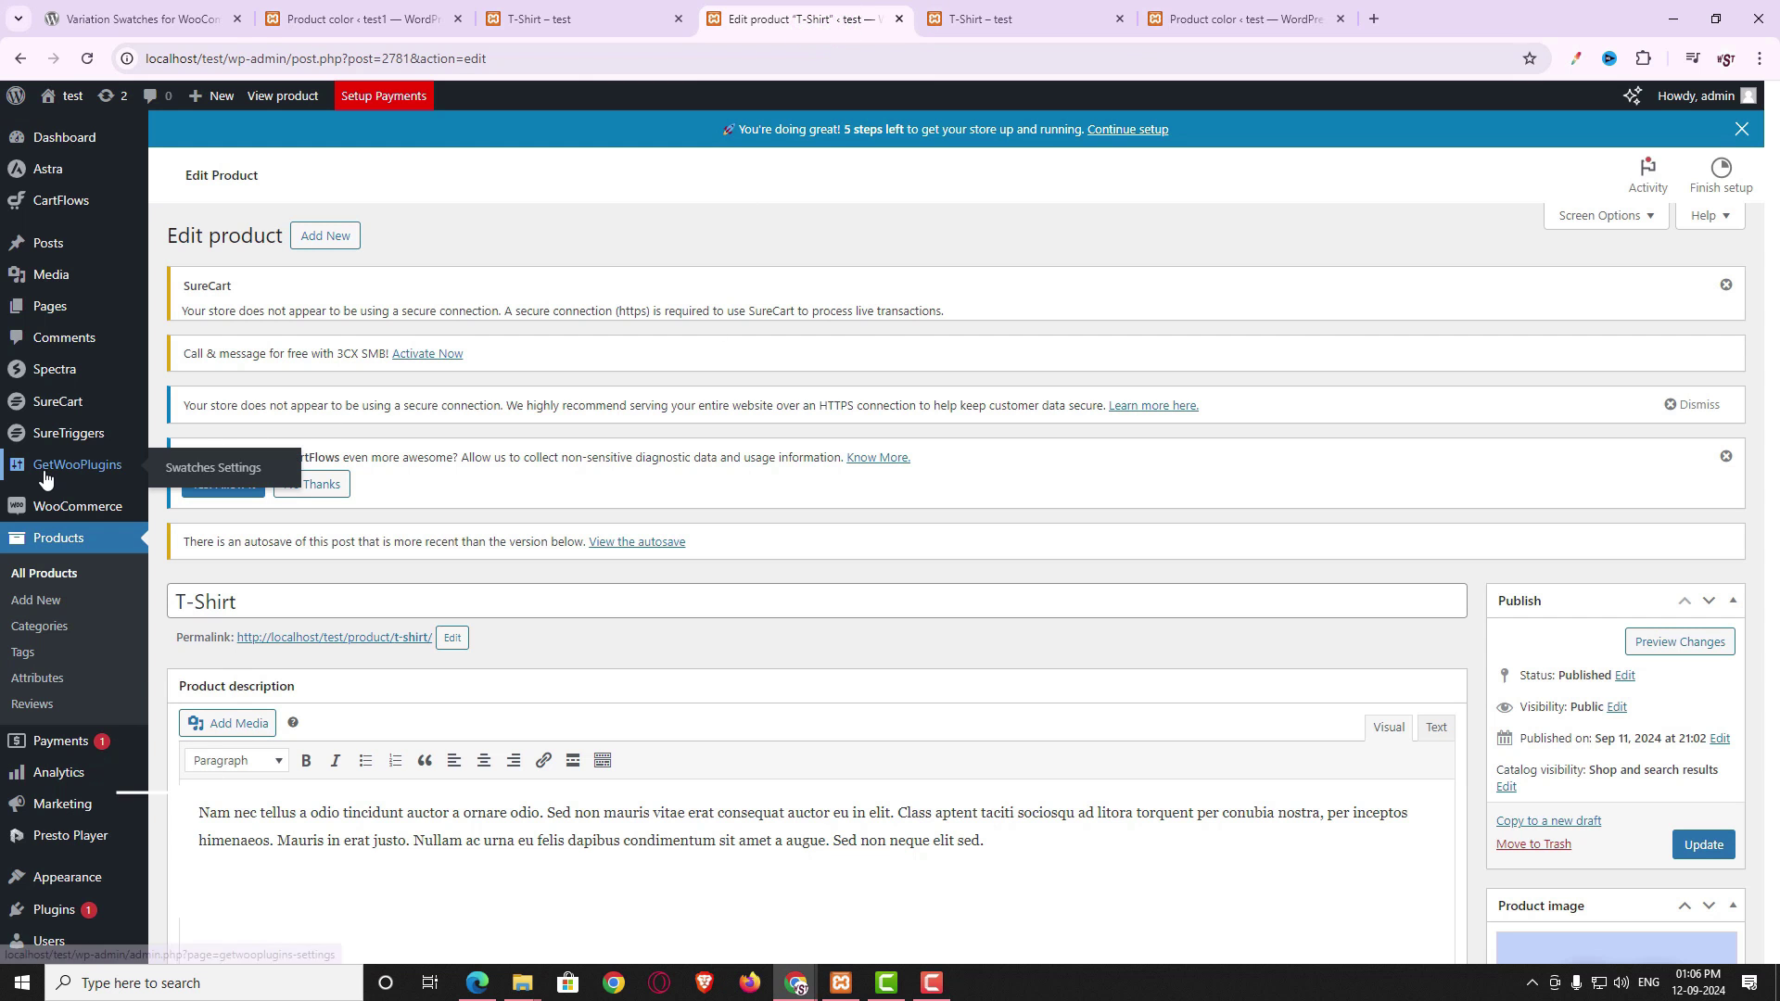
{"action": "left_click", "coordinate": [106, 469]}
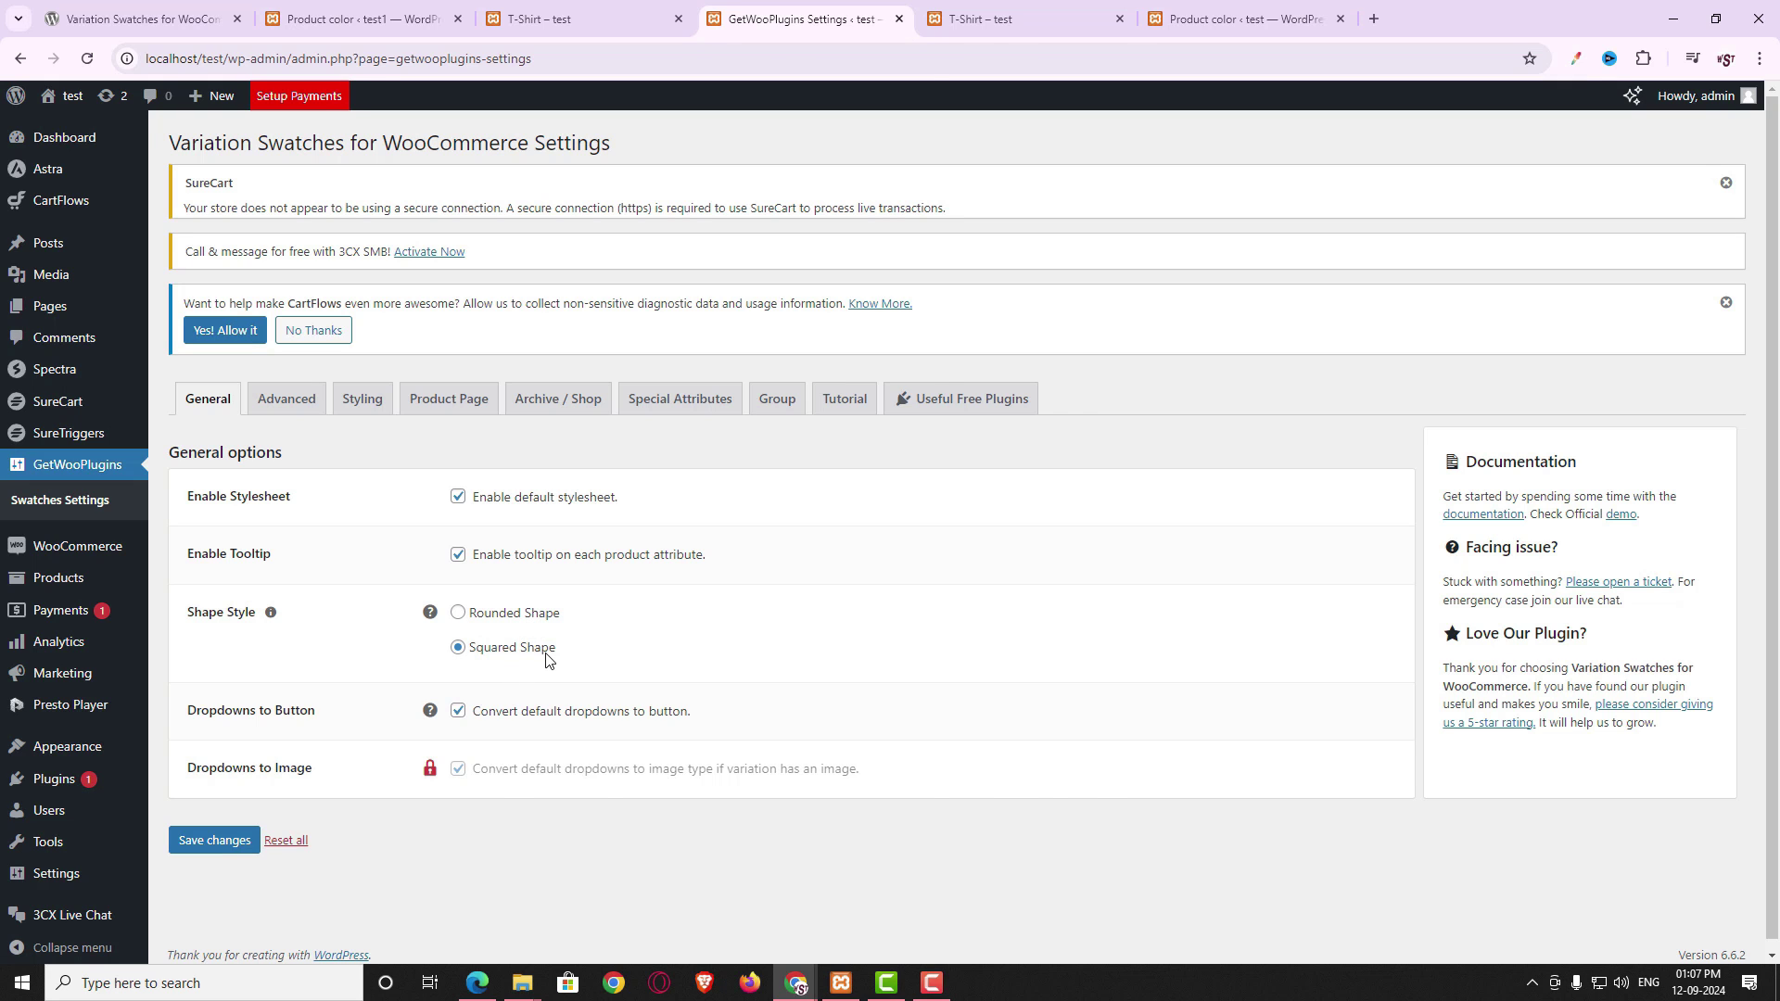
{"action": "key", "text": "ctrl+Tab"}
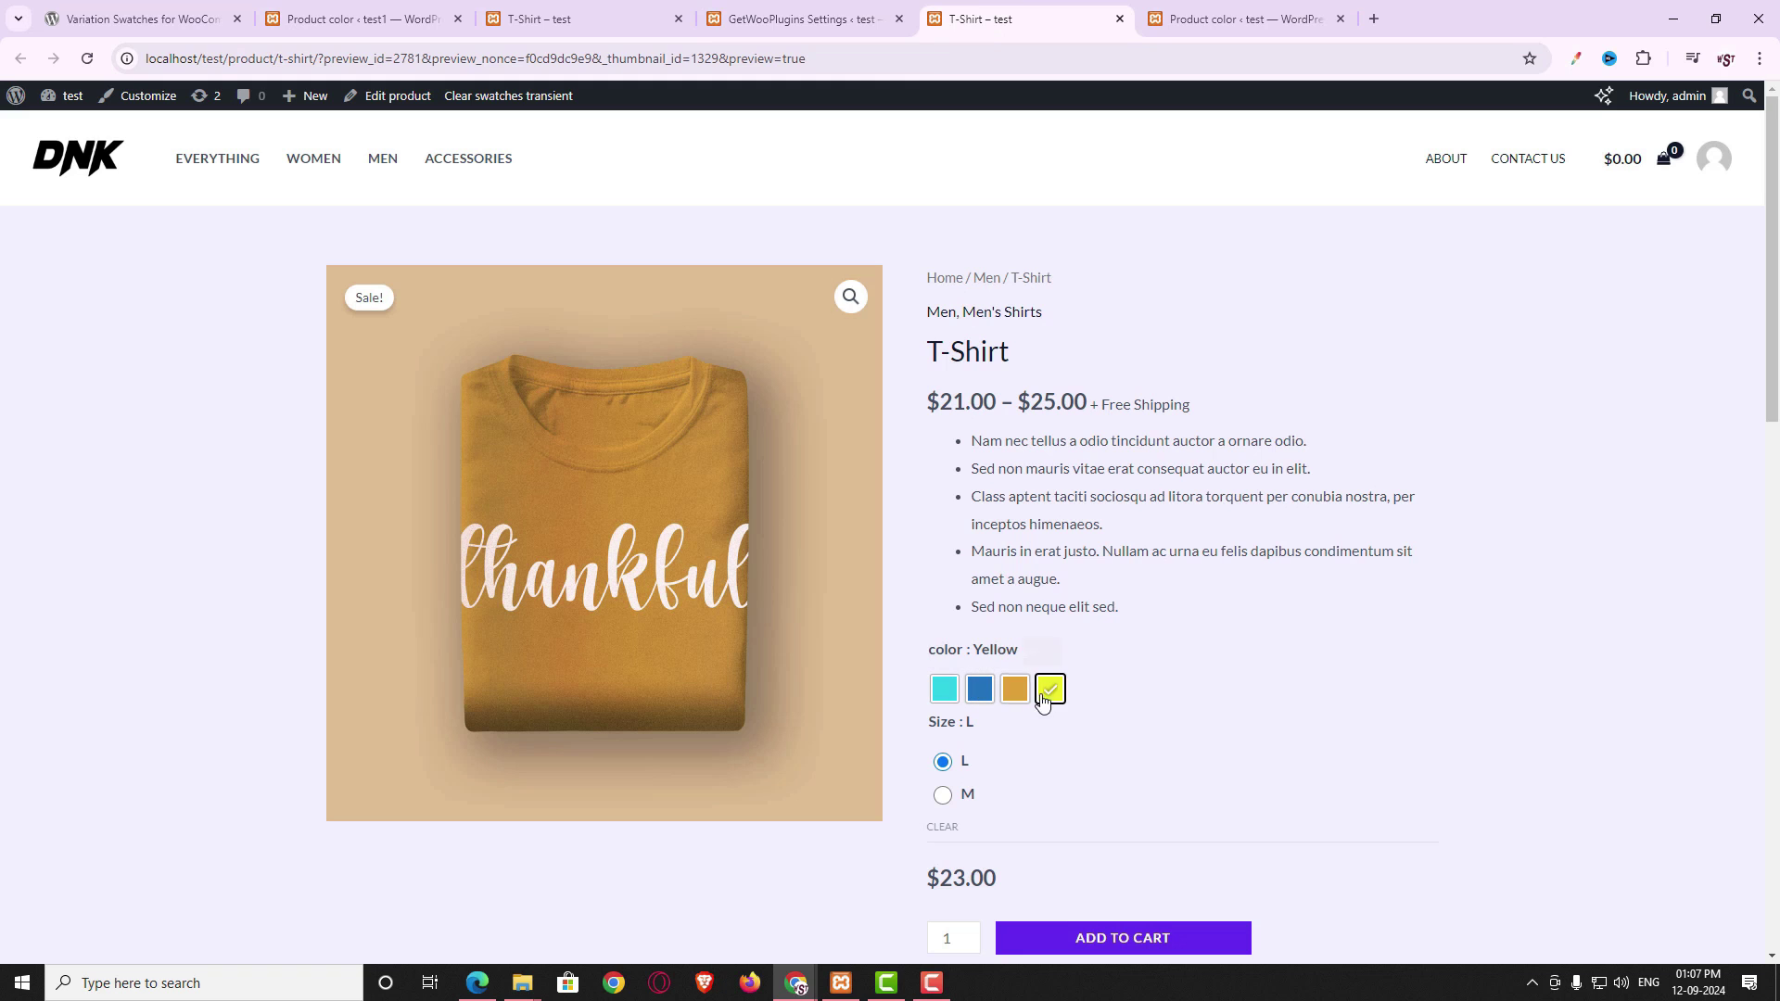
{"action": "left_click", "coordinate": [823, 21]}
- Set the swatch Shape Style to Rounded Shape, save it, and reload the product preview to check the swatches
{"action": "left_click", "coordinate": [457, 613]}
{"action": "left_click", "coordinate": [225, 847]}
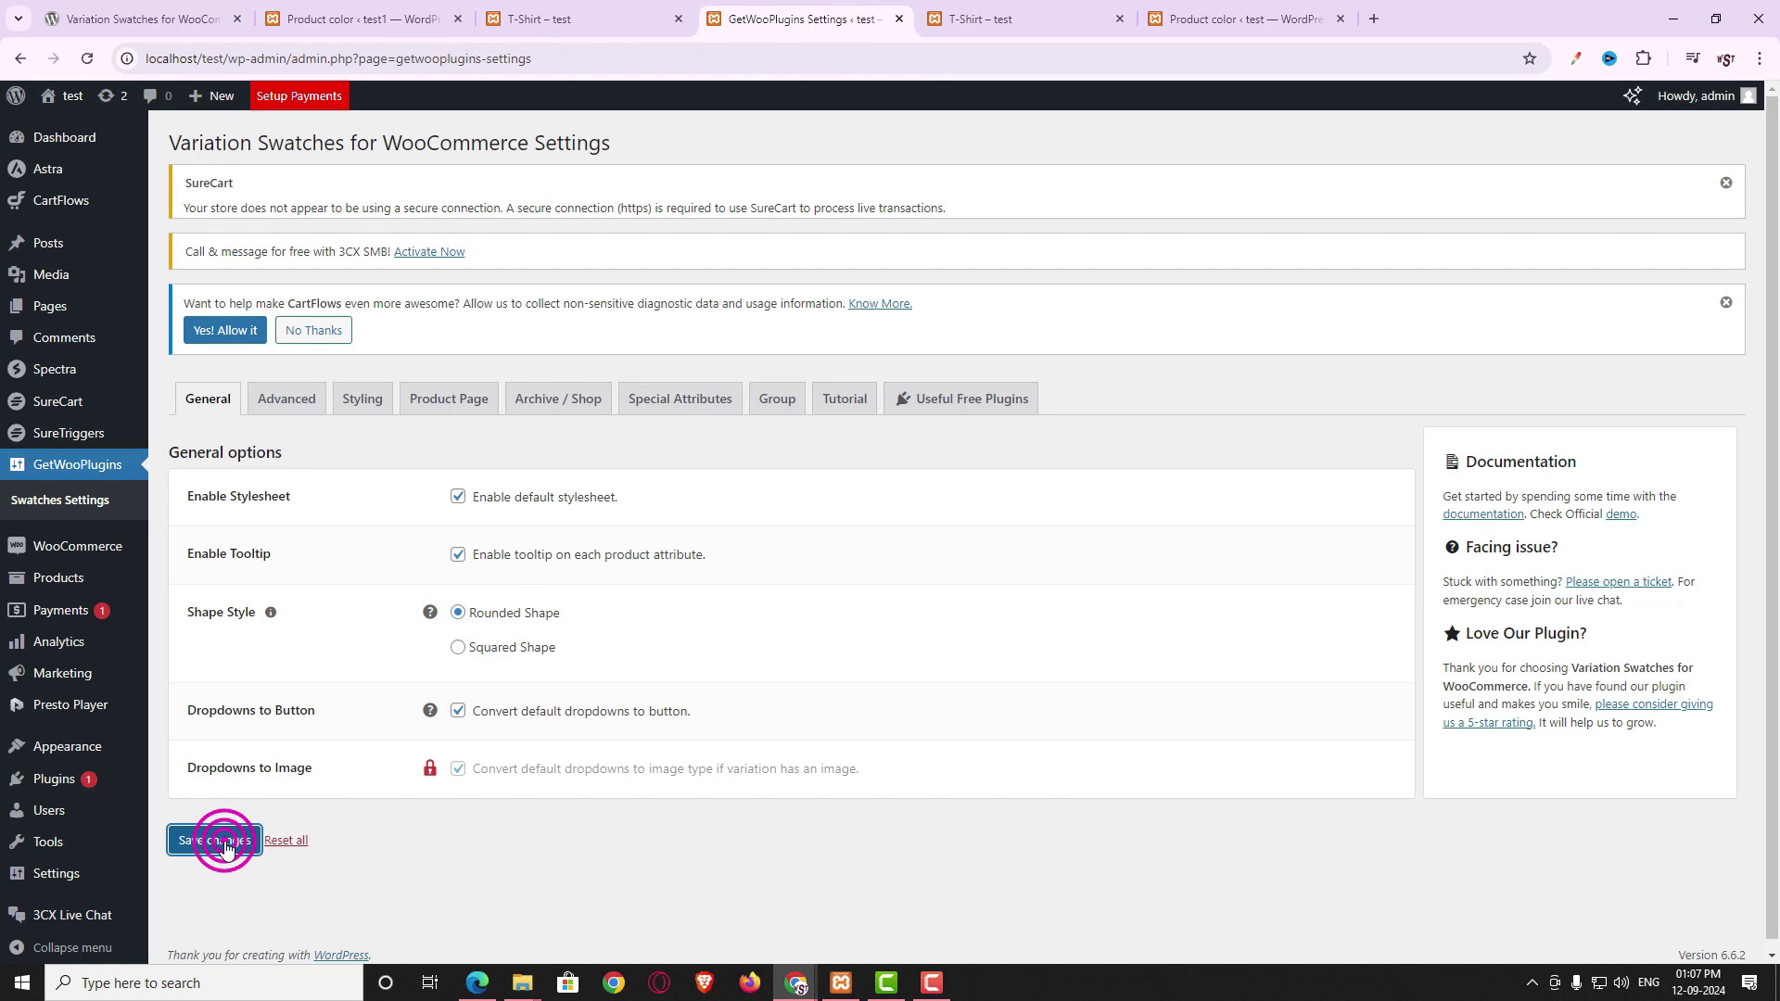
{"action": "left_click", "coordinate": [1015, 20]}
{"action": "left_click", "coordinate": [87, 58]}
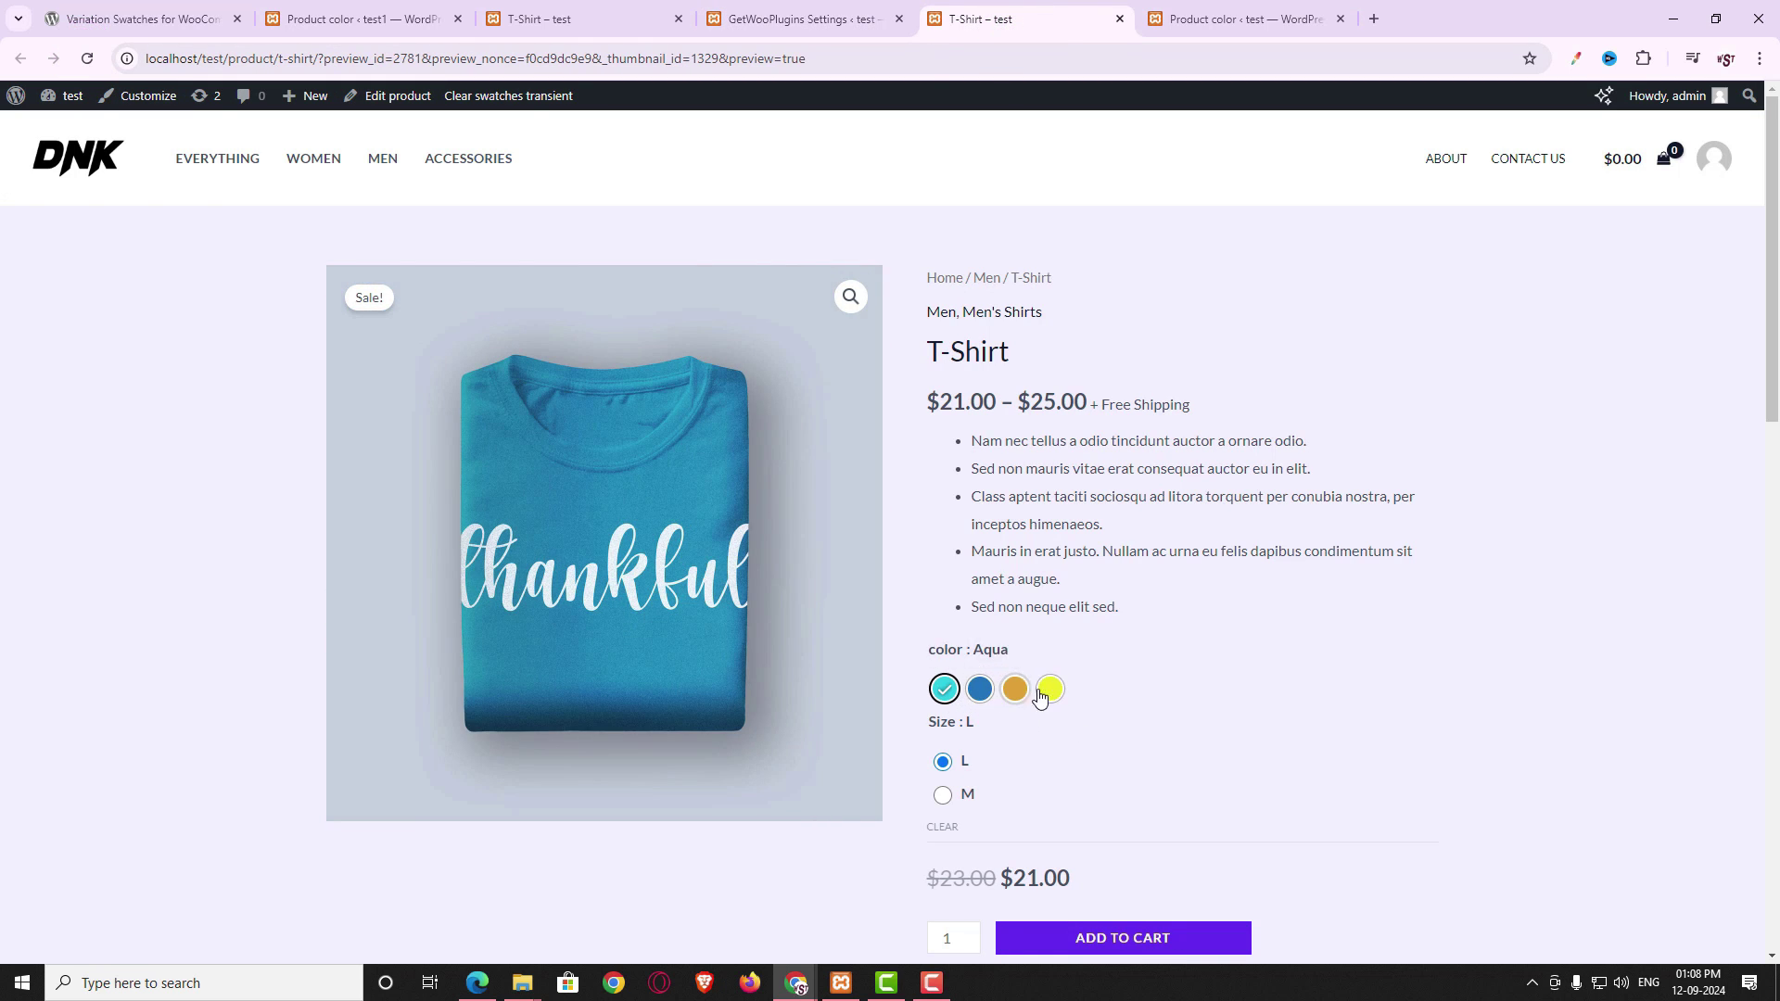
- Set the swatch Shape Style to Squared Shape and save the settings
{"action": "left_click", "coordinate": [594, 22]}
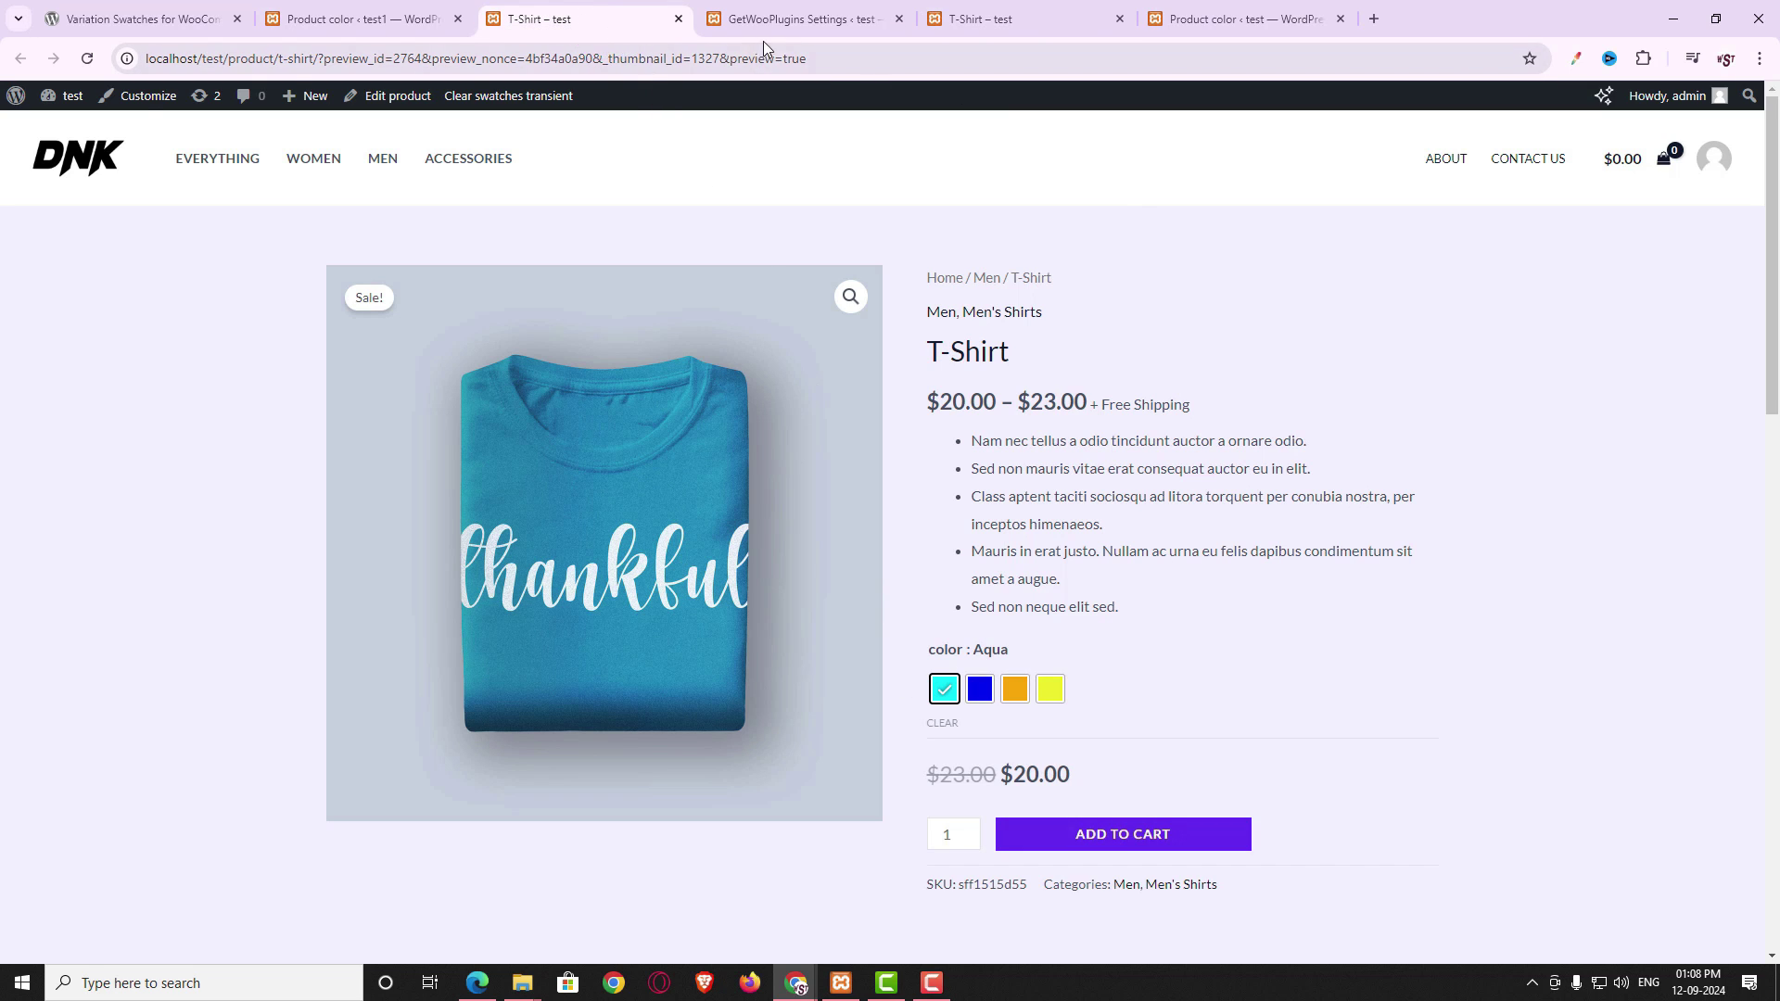
{"action": "left_click", "coordinate": [805, 20]}
{"action": "left_click", "coordinate": [457, 701]}
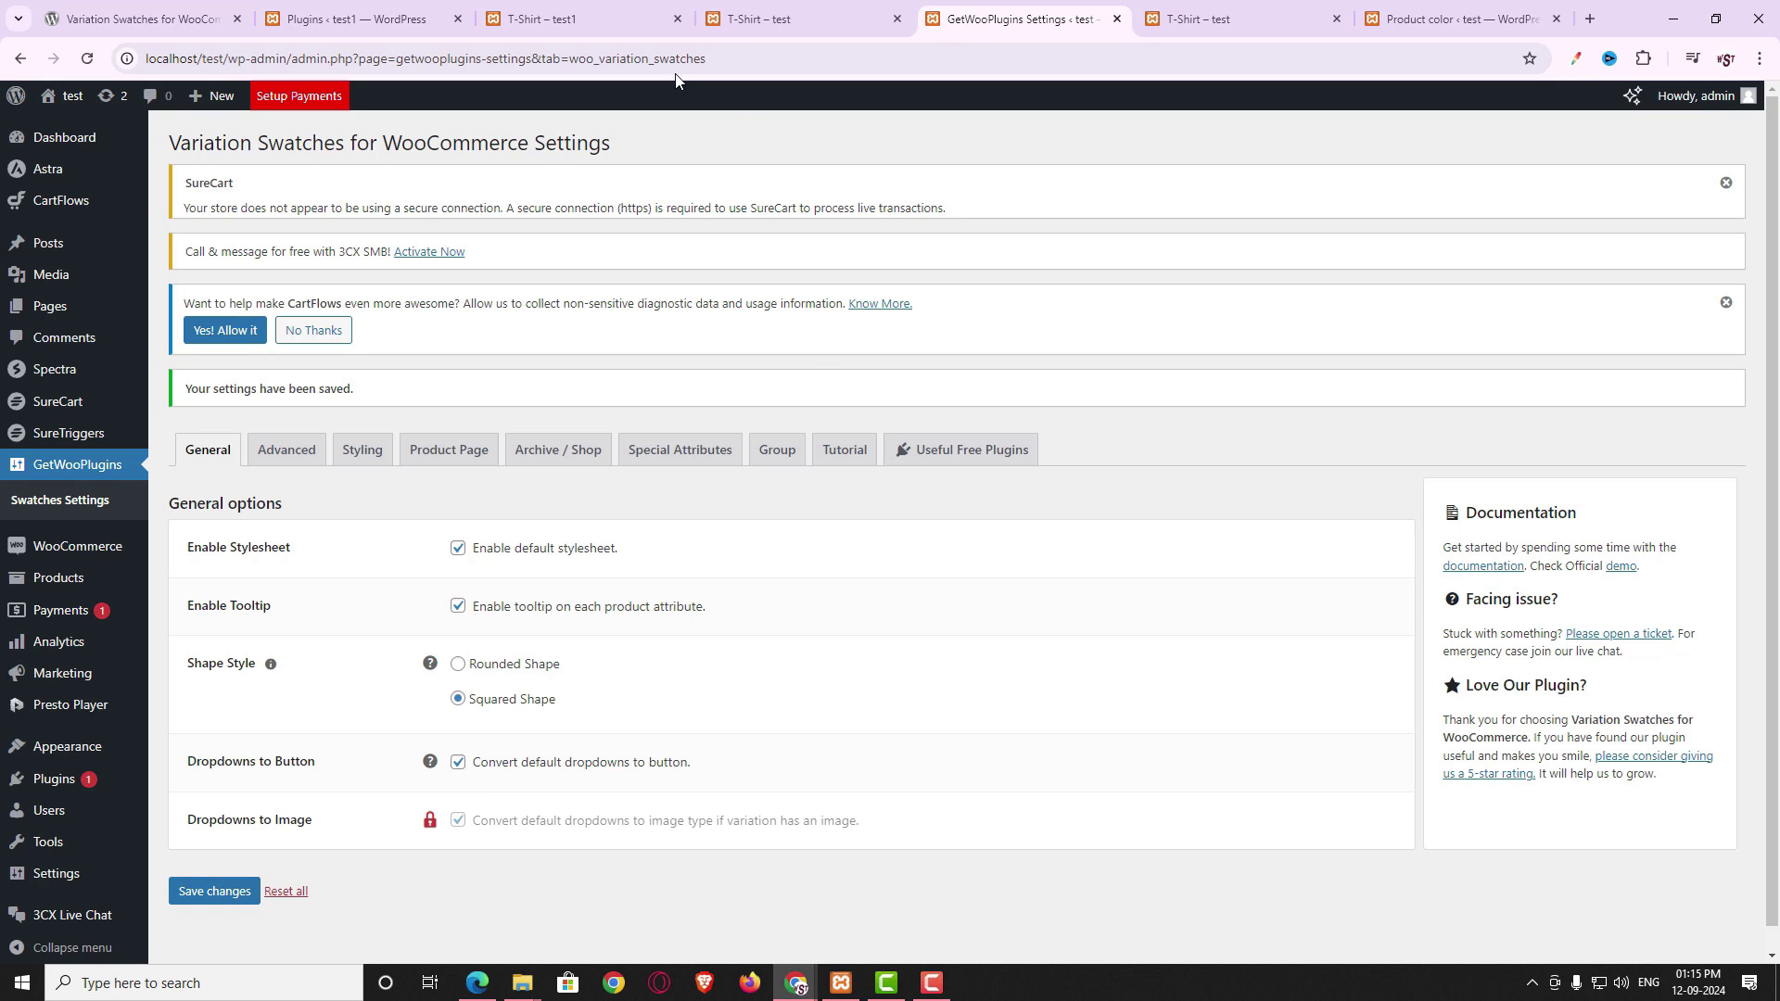
- Compare the color dropdown on the test1 site's T-Shirt page with the color swatches on the test site's T-Shirt page
{"action": "left_click", "coordinate": [571, 22]}
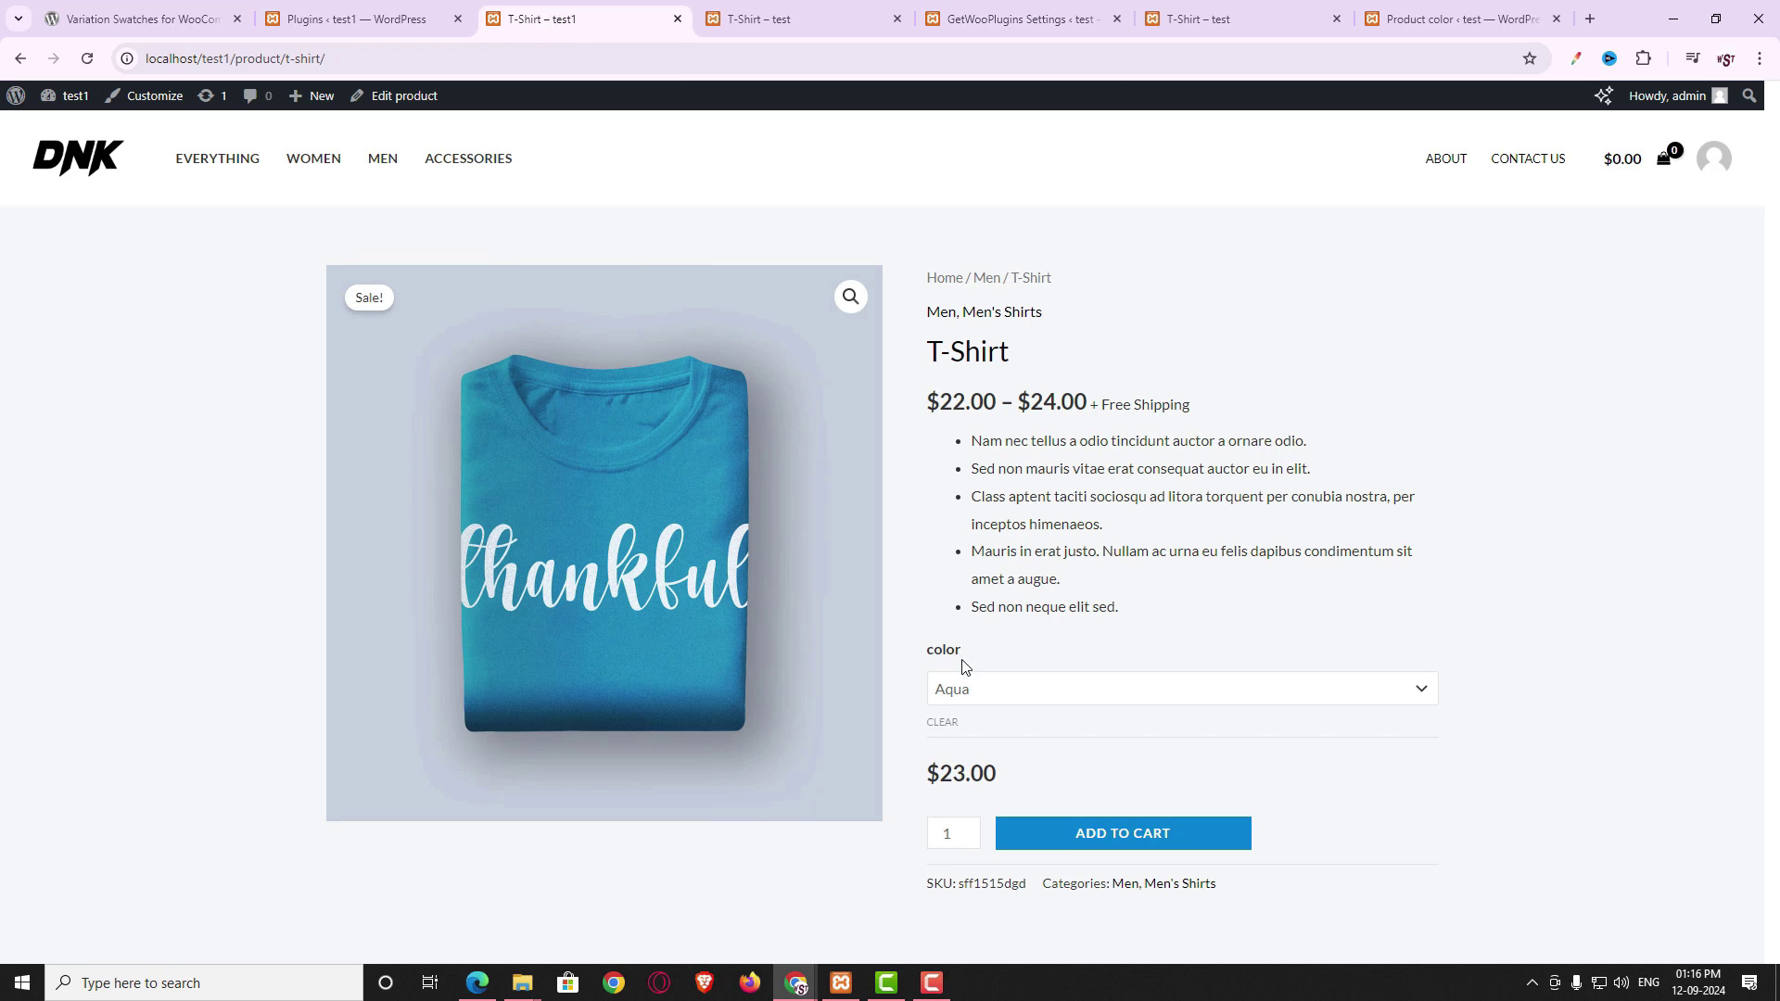
{"action": "left_click", "coordinate": [1063, 702]}
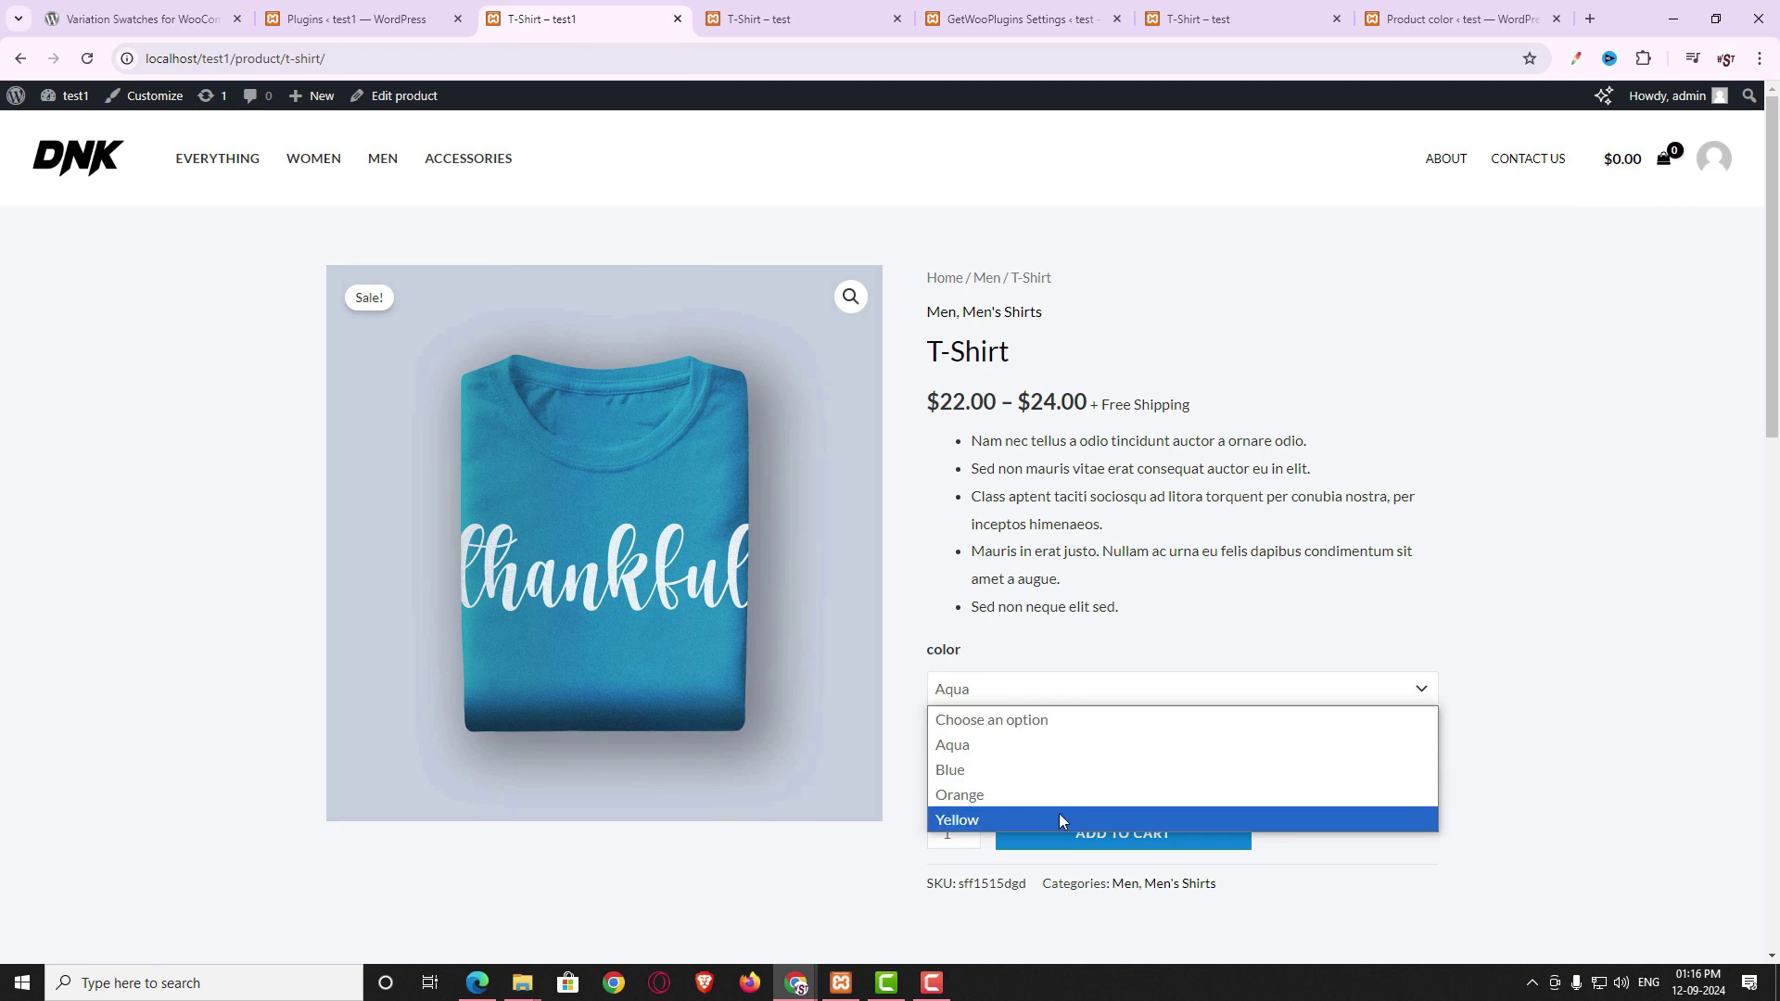
{"action": "left_click", "coordinate": [1466, 727]}
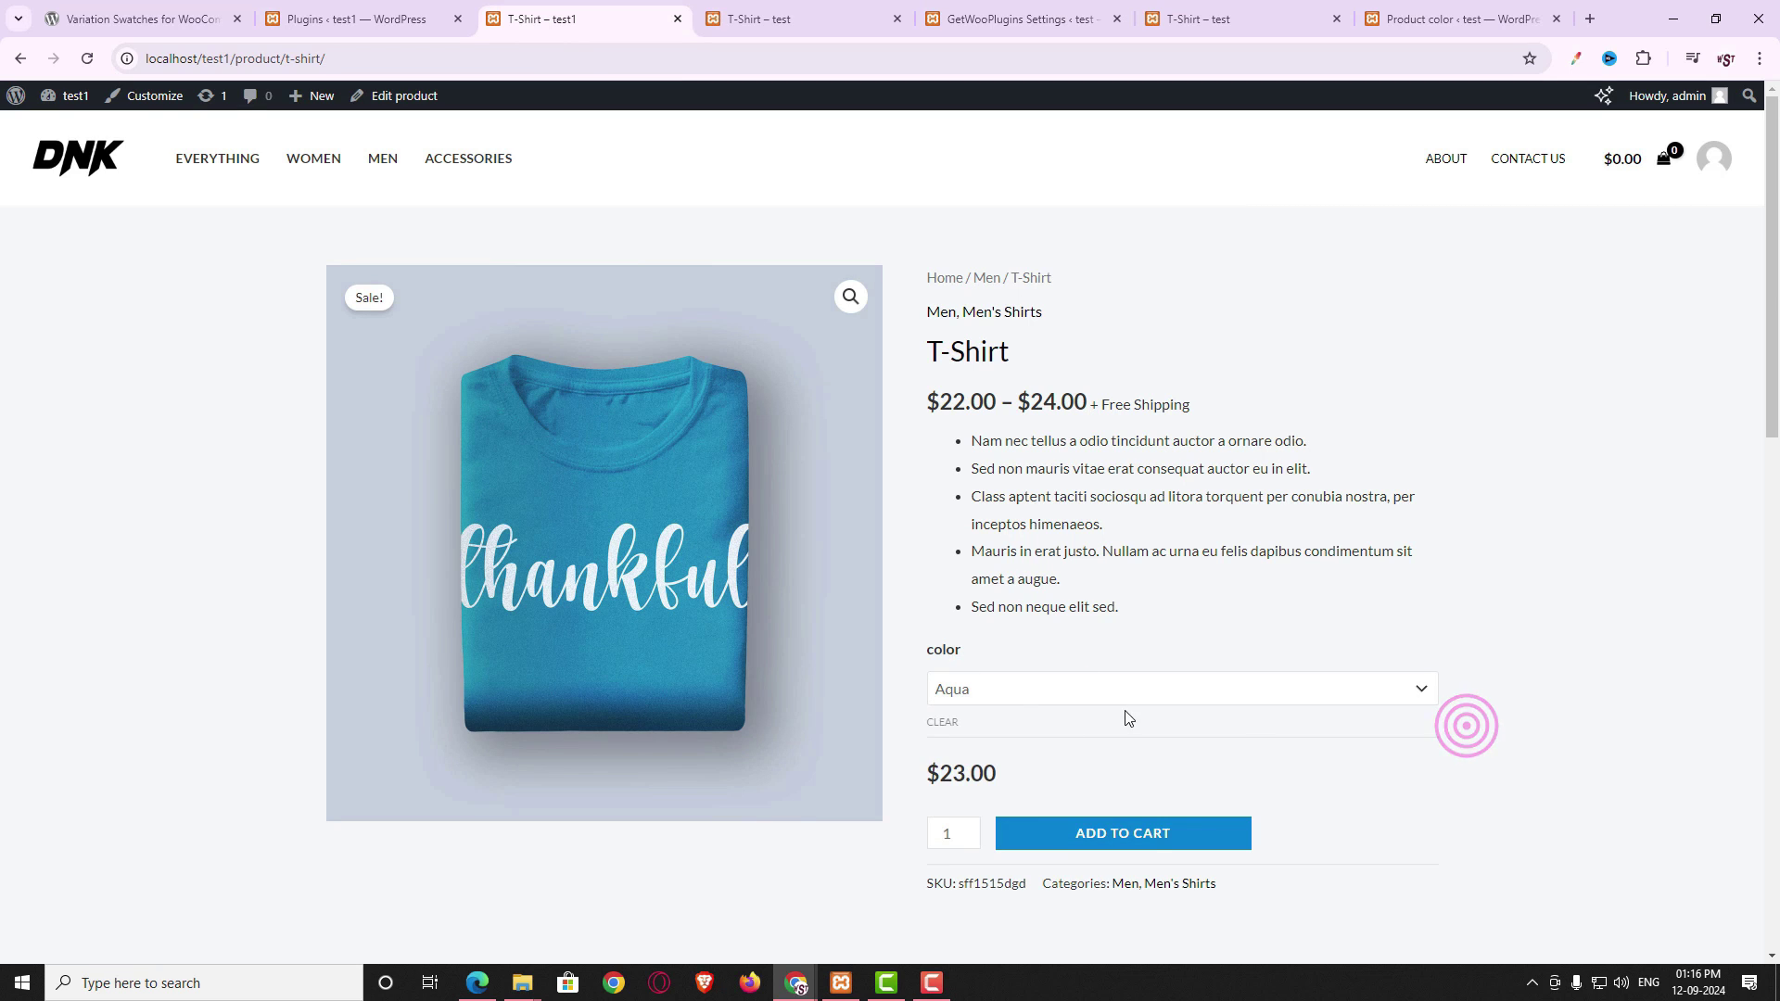
{"action": "left_click", "coordinate": [872, 21]}
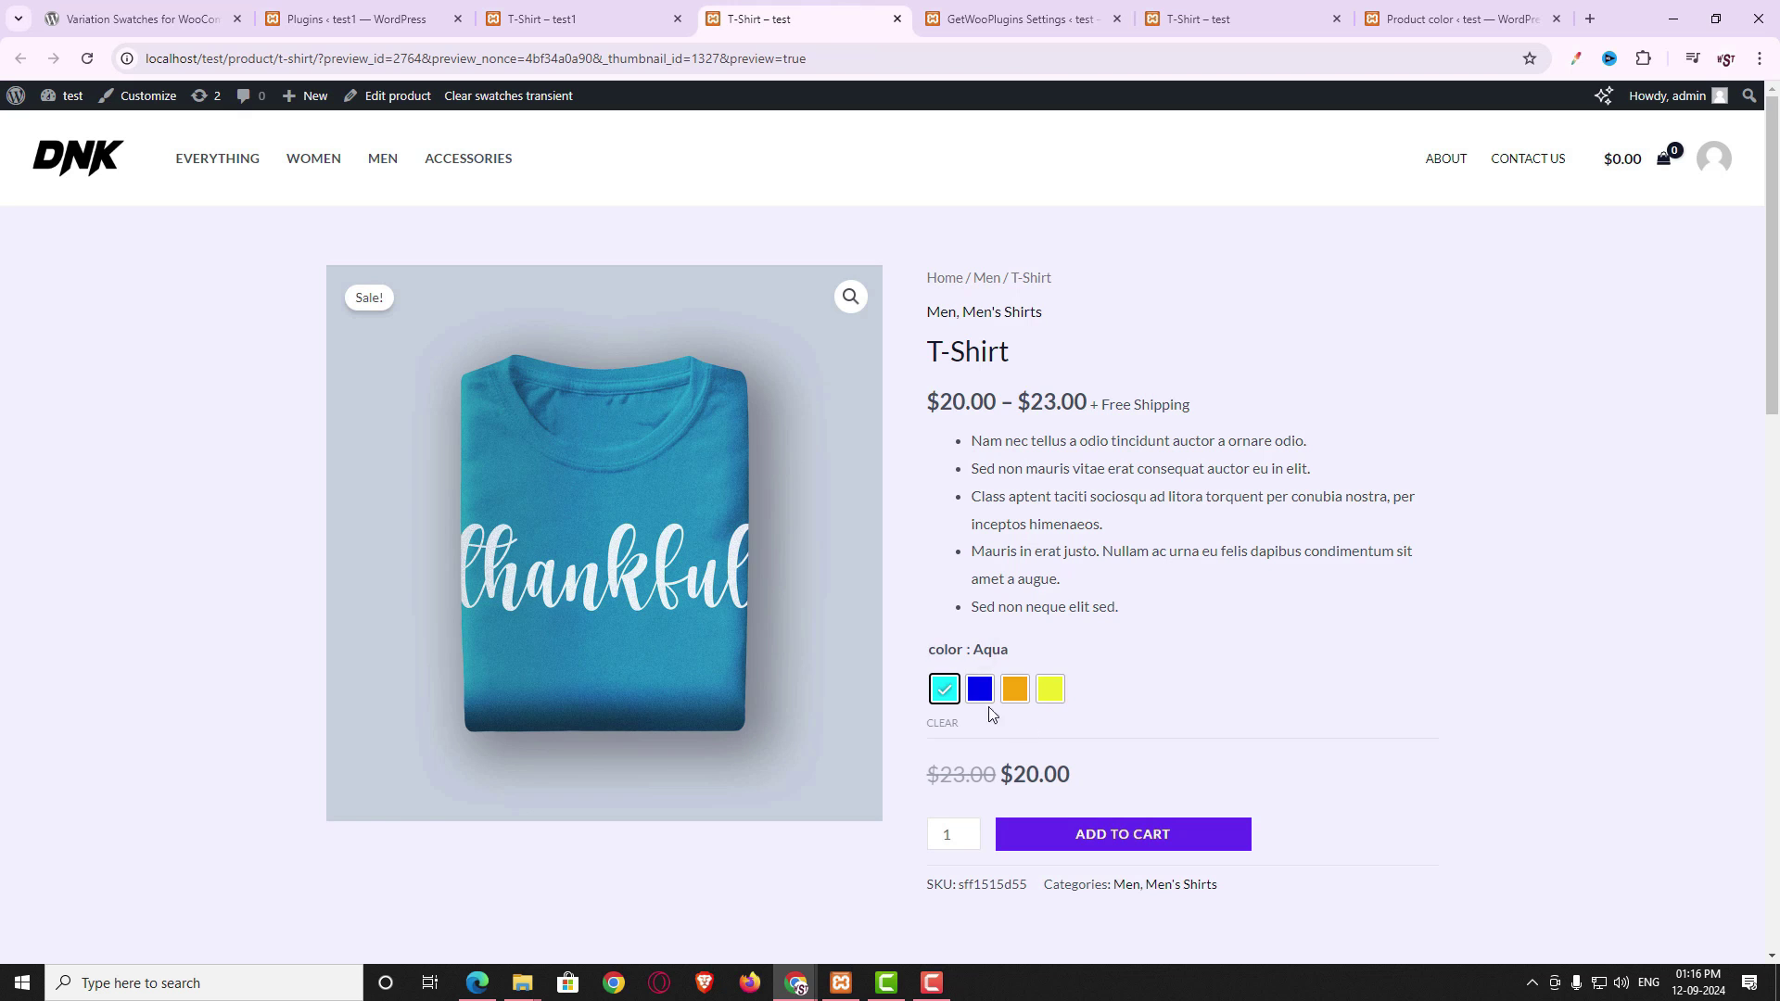
- Review the Advanced swatch settings, including the Disabled Attribute style help preview and Attribute image size, and recheck the General settings
{"action": "left_click", "coordinate": [1020, 18]}
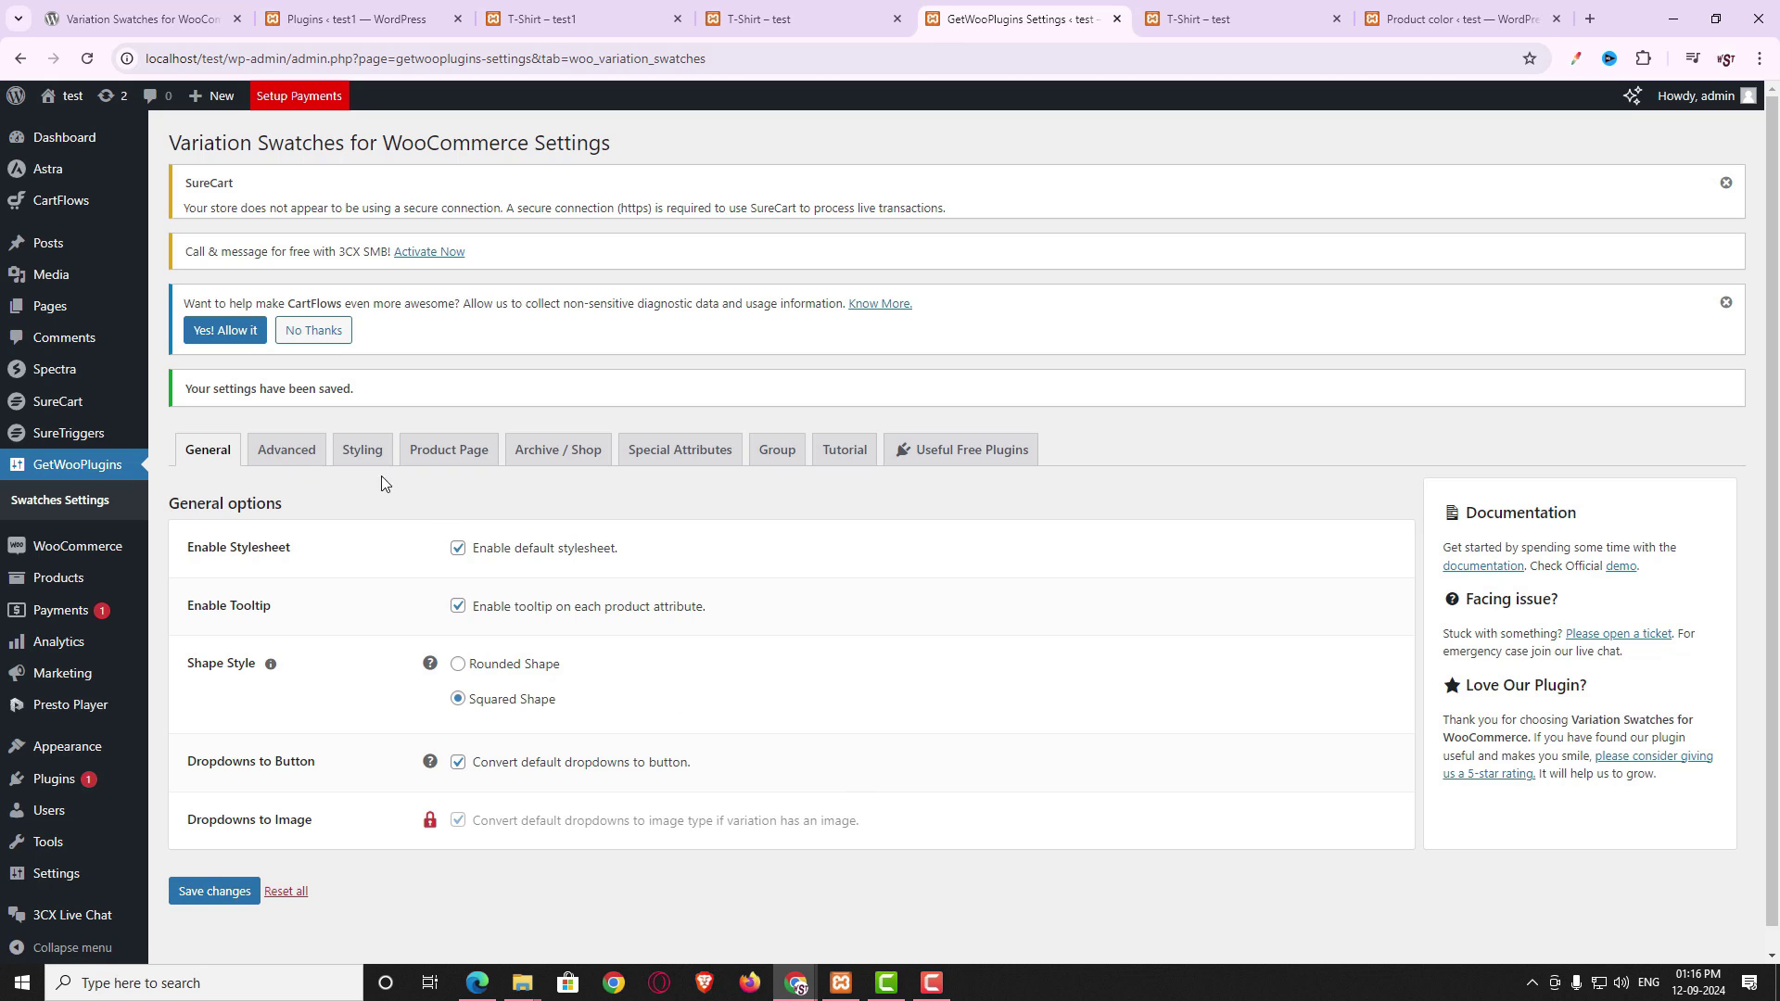
{"action": "left_click", "coordinate": [297, 454]}
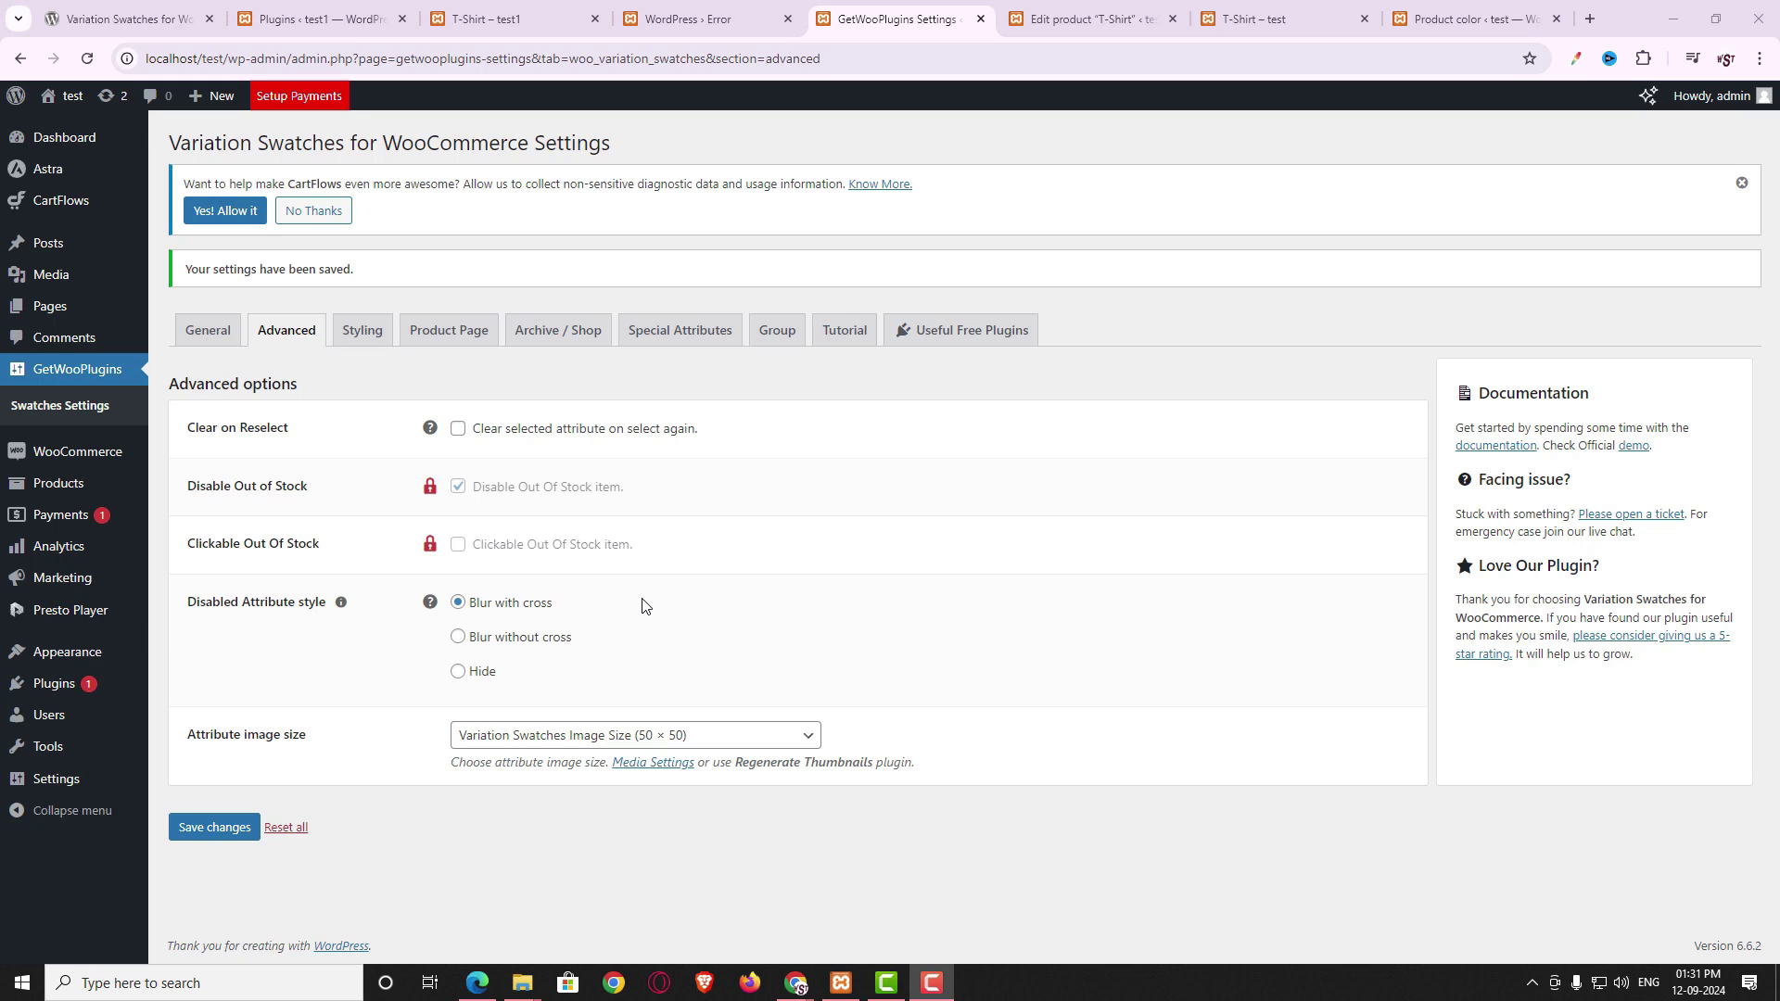
{"action": "left_click", "coordinate": [430, 602]}
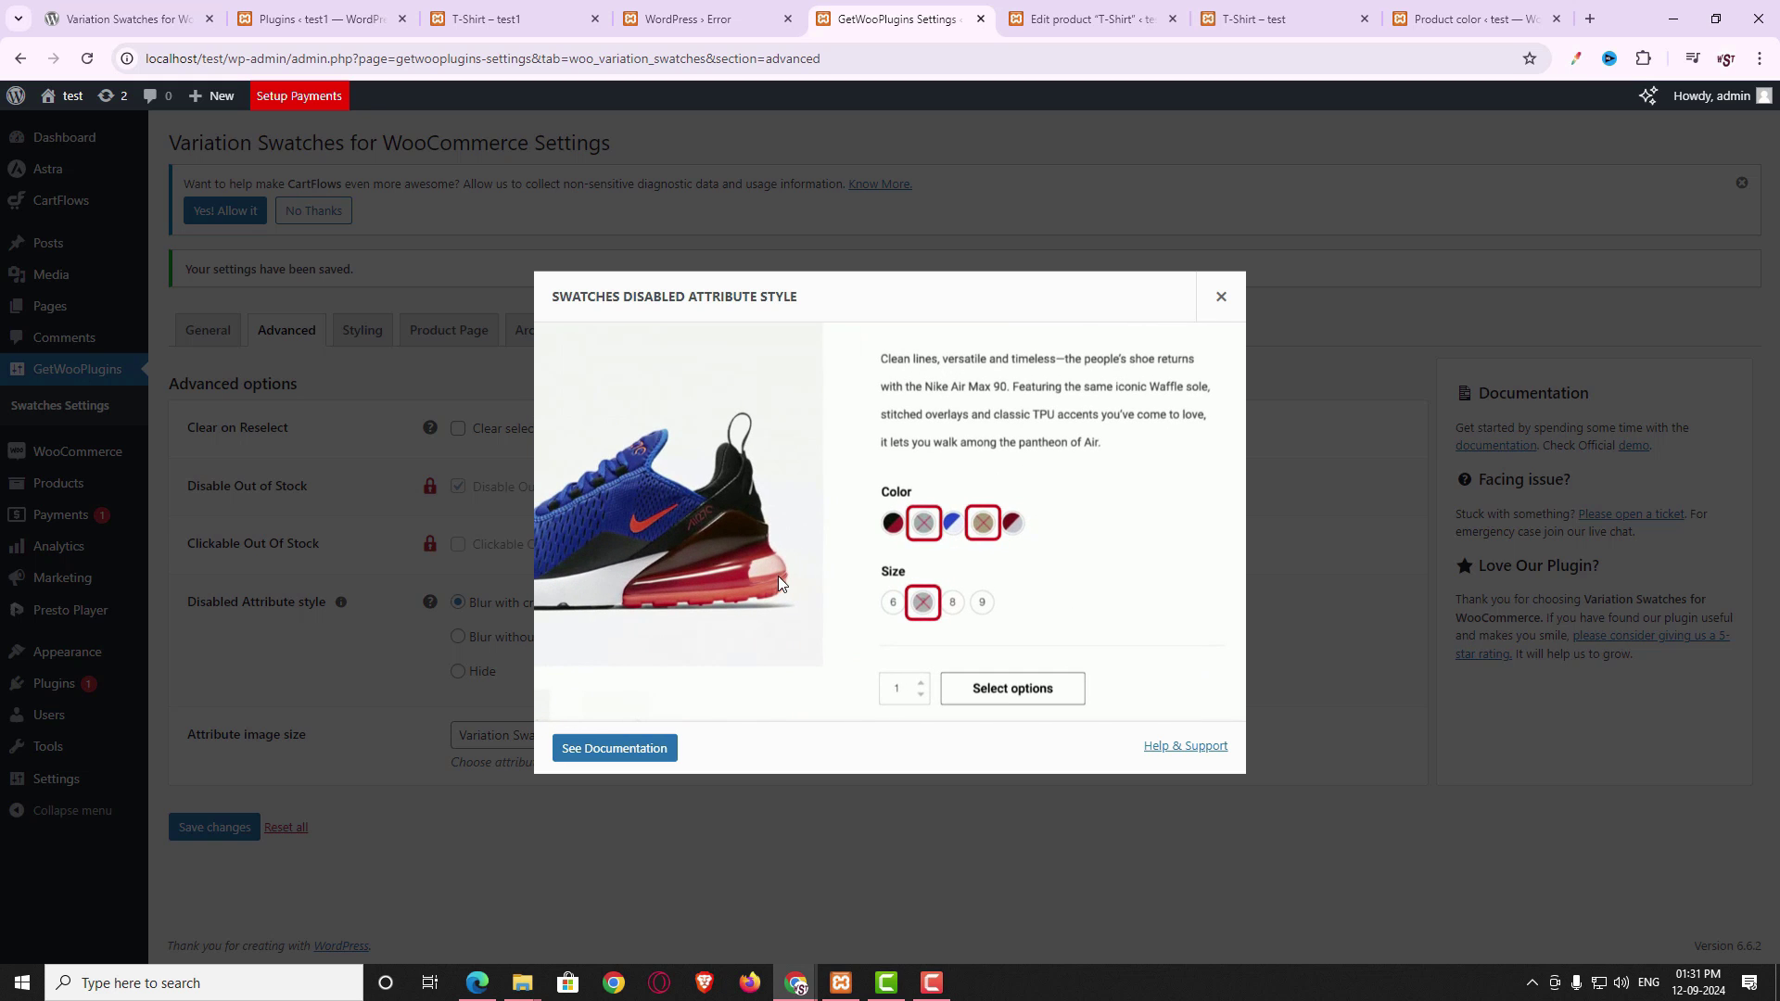
{"action": "left_click", "coordinate": [638, 733]}
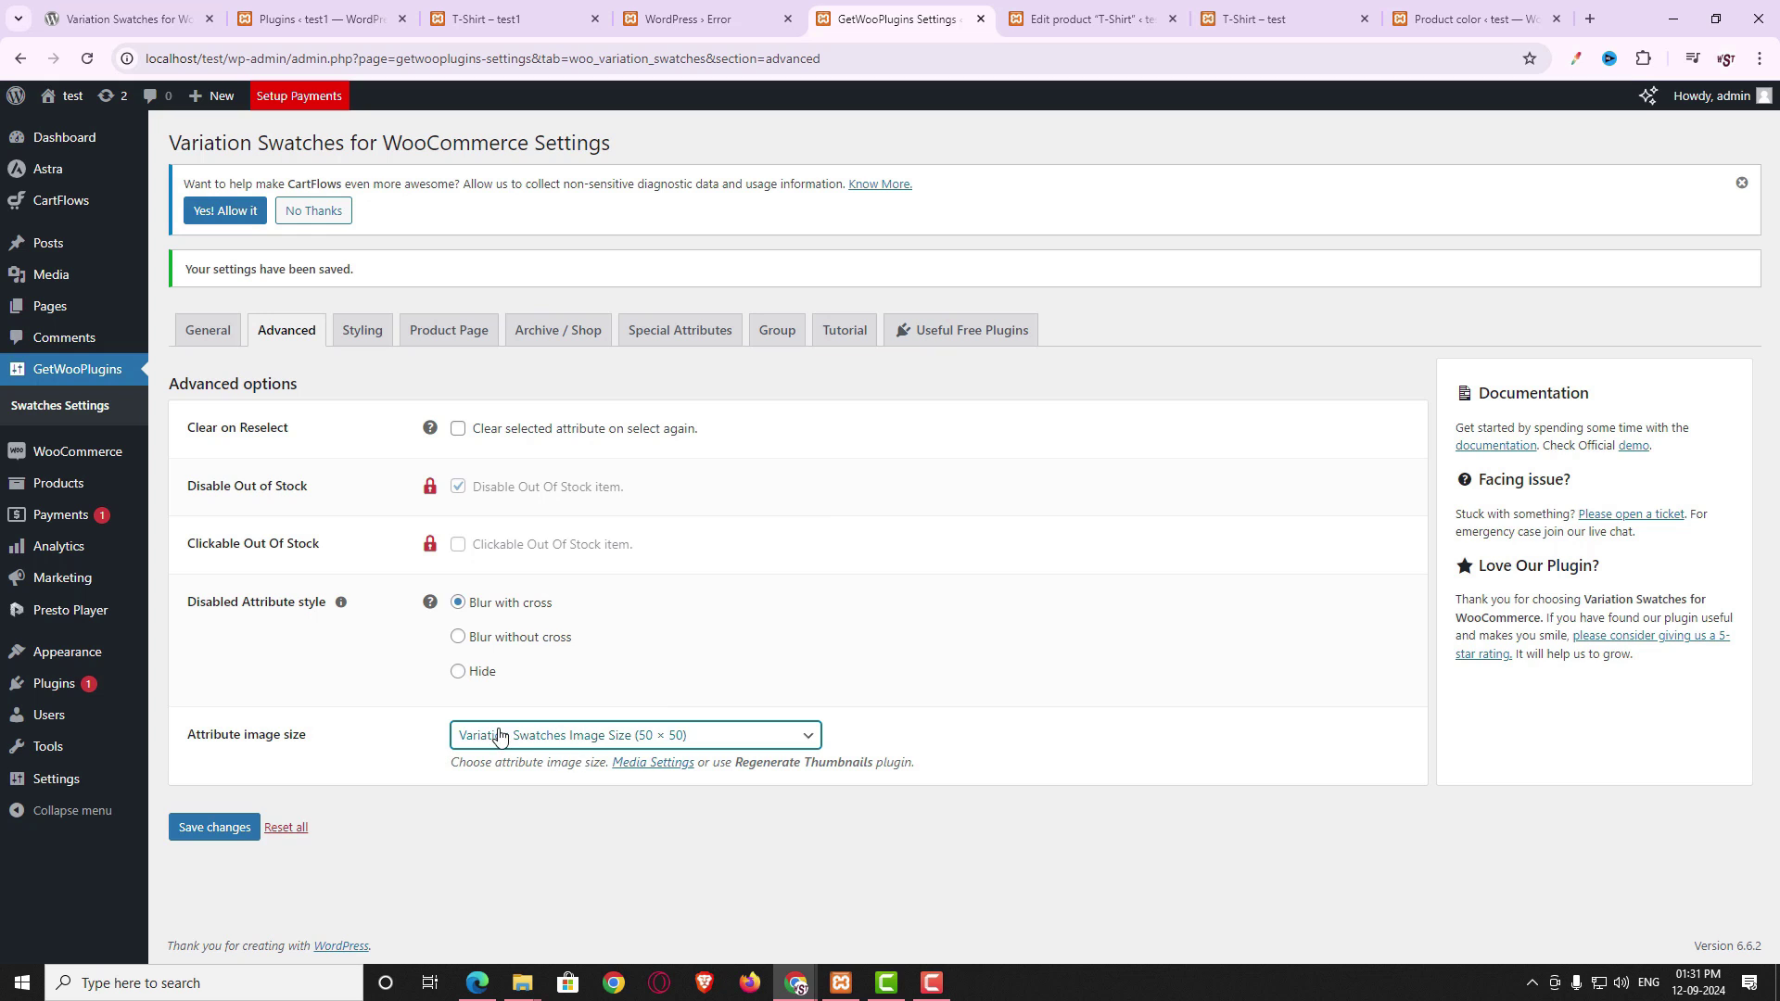
{"action": "left_click", "coordinate": [208, 331]}
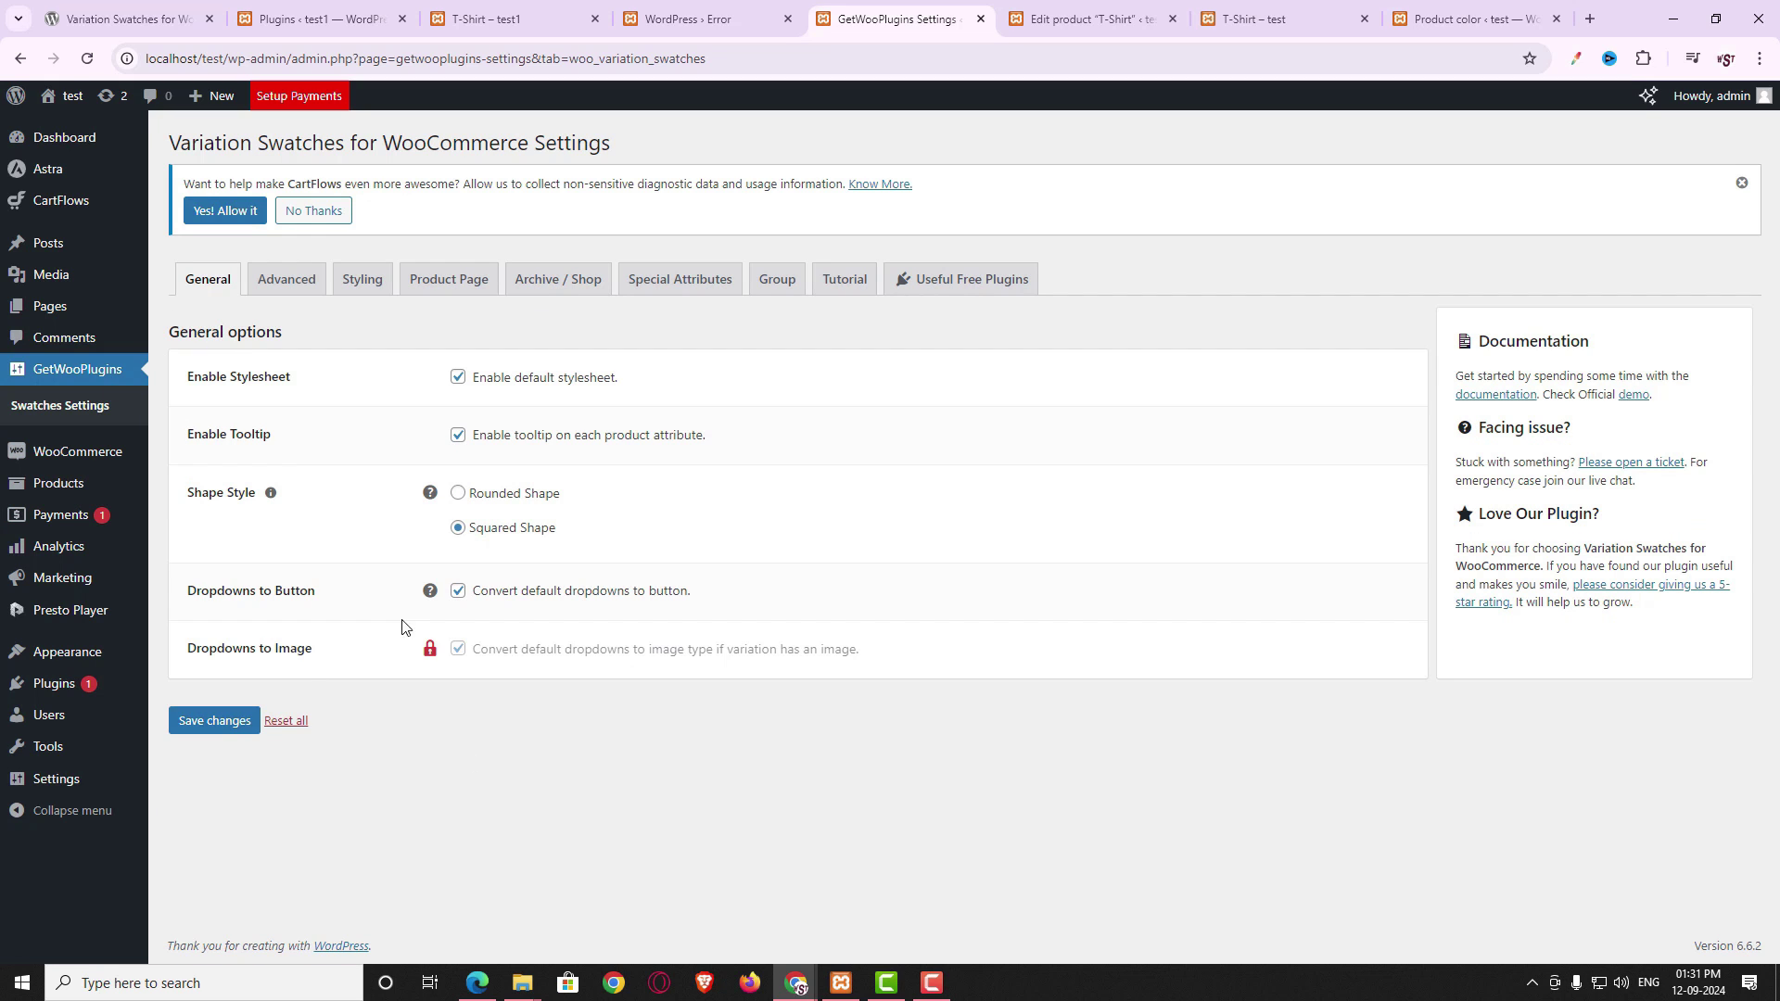
{"action": "left_click", "coordinate": [285, 275]}
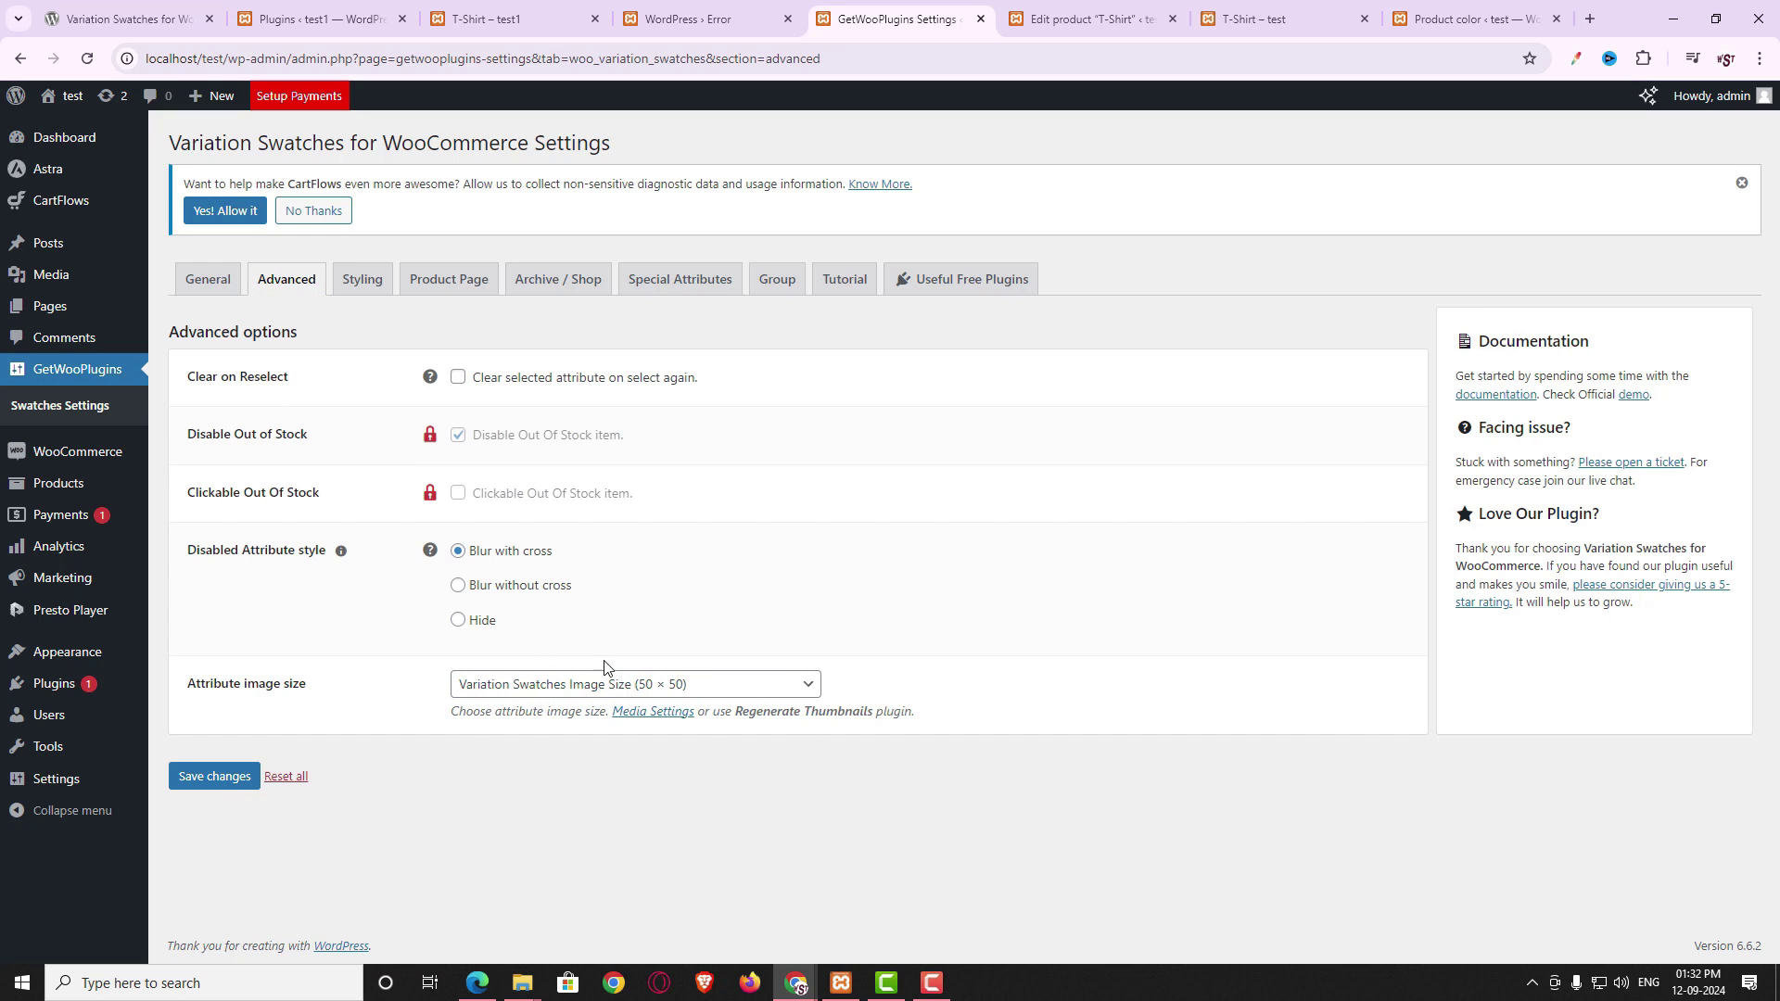
- Set the swatch Tick Color to green #81d742 in the Styling settings and save the changes
{"action": "left_click", "coordinate": [358, 288]}
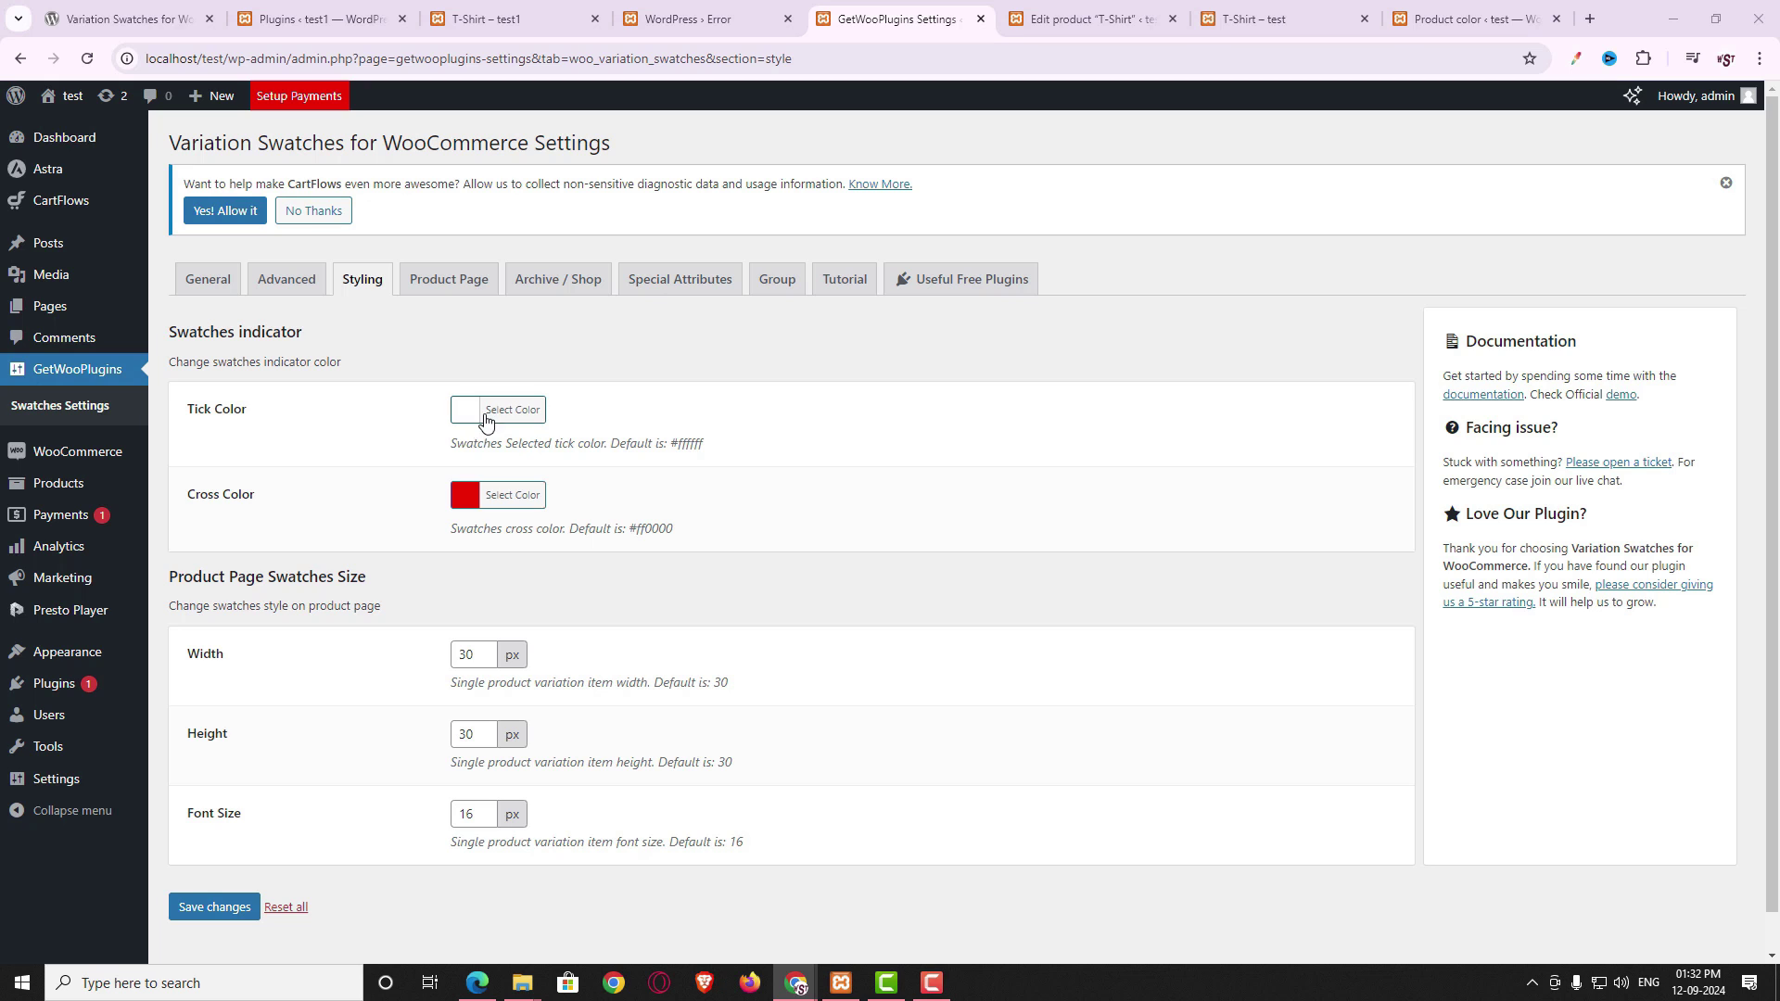
{"action": "left_click", "coordinate": [1247, 18]}
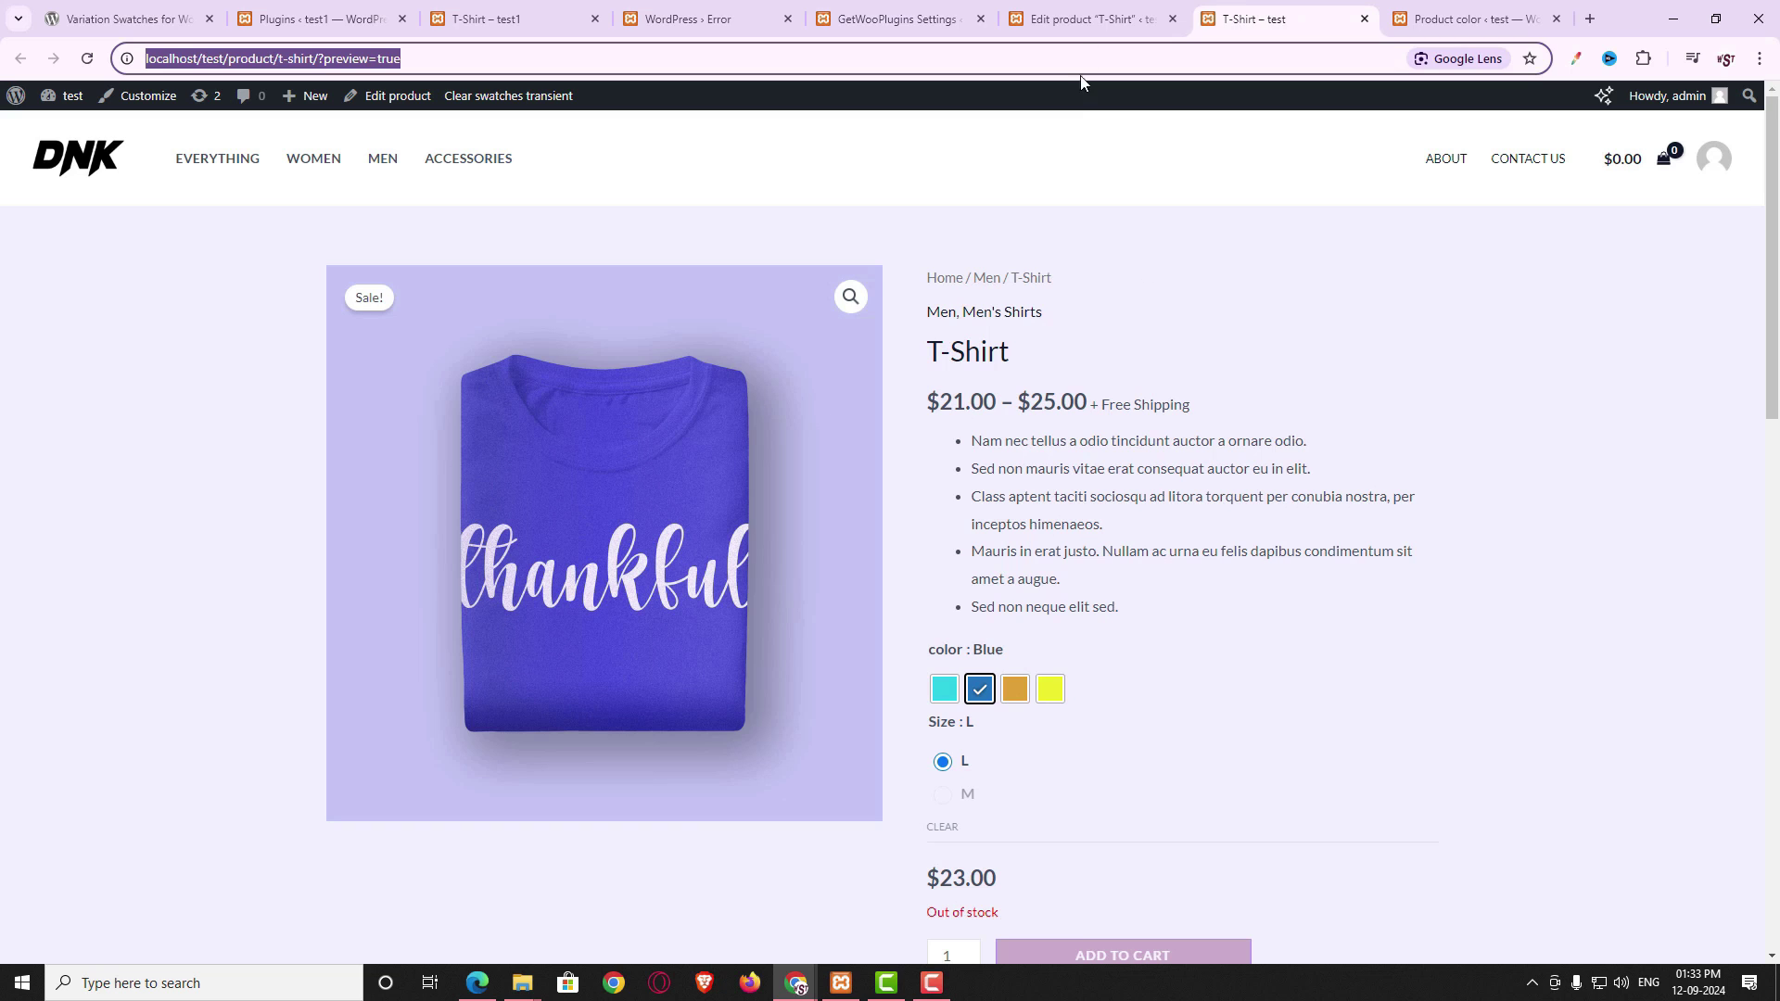
{"action": "left_click", "coordinate": [945, 28]}
{"action": "left_click", "coordinate": [469, 411]}
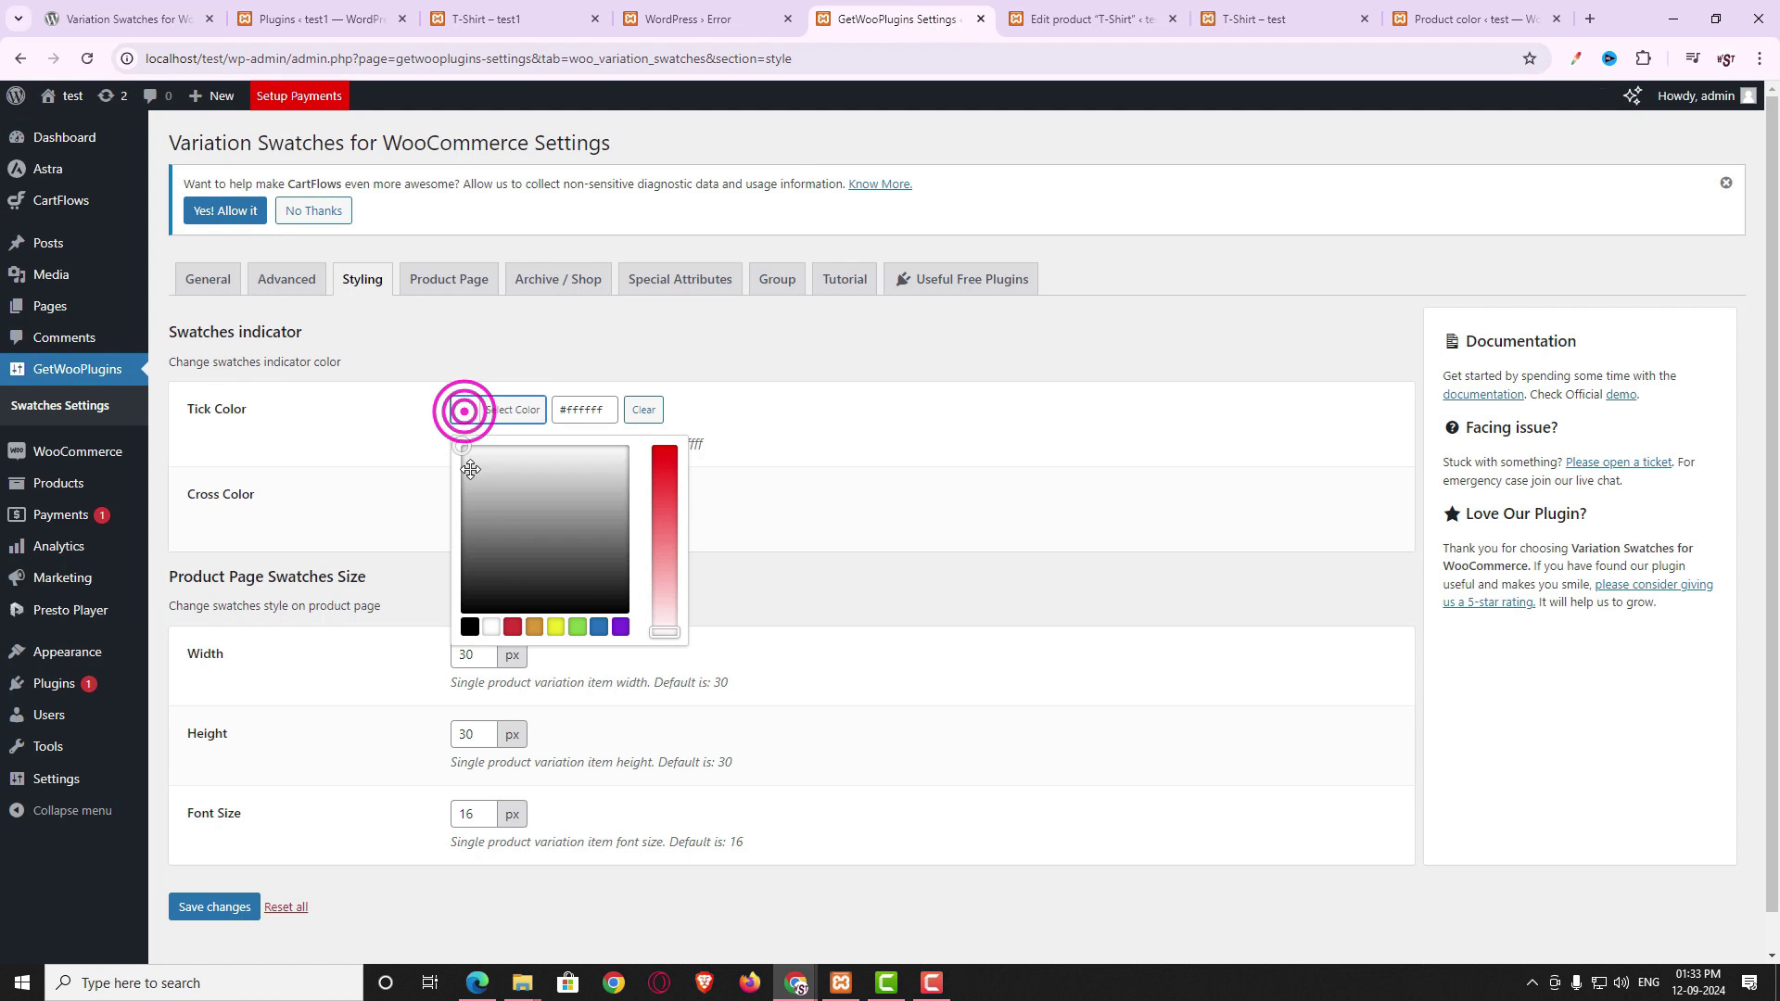
{"action": "left_click", "coordinate": [577, 627]}
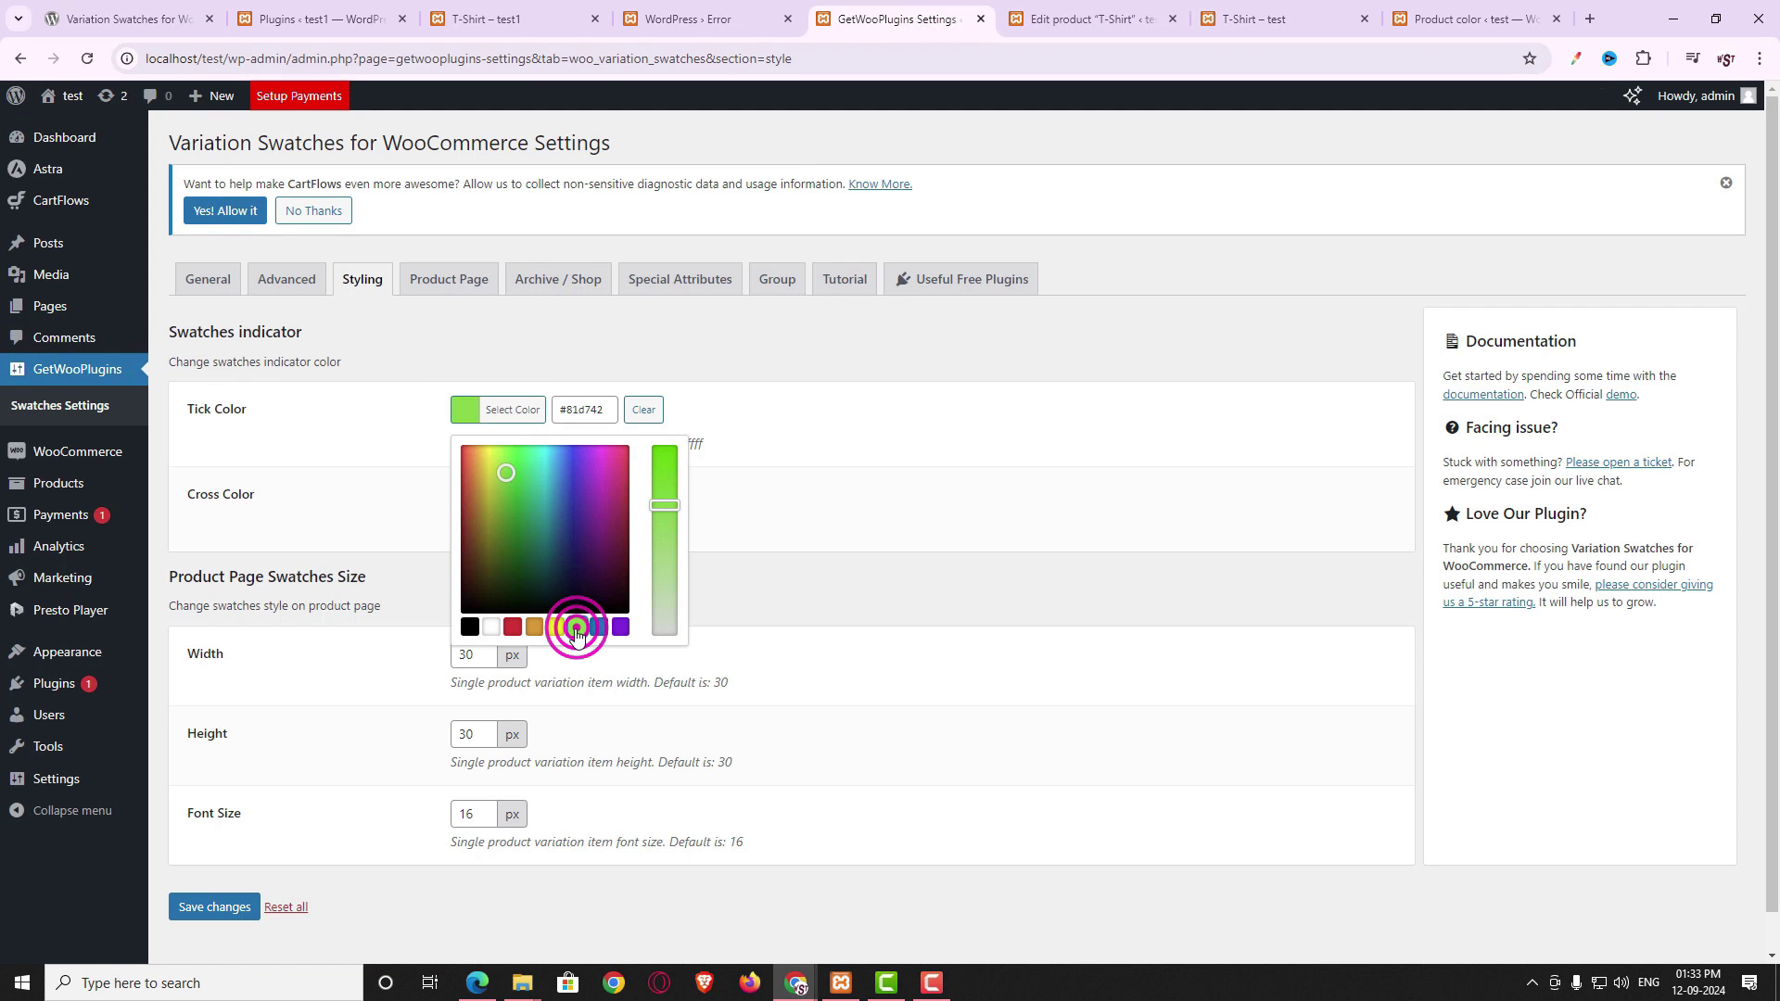
{"action": "left_click", "coordinate": [890, 493]}
{"action": "left_click", "coordinate": [232, 916]}
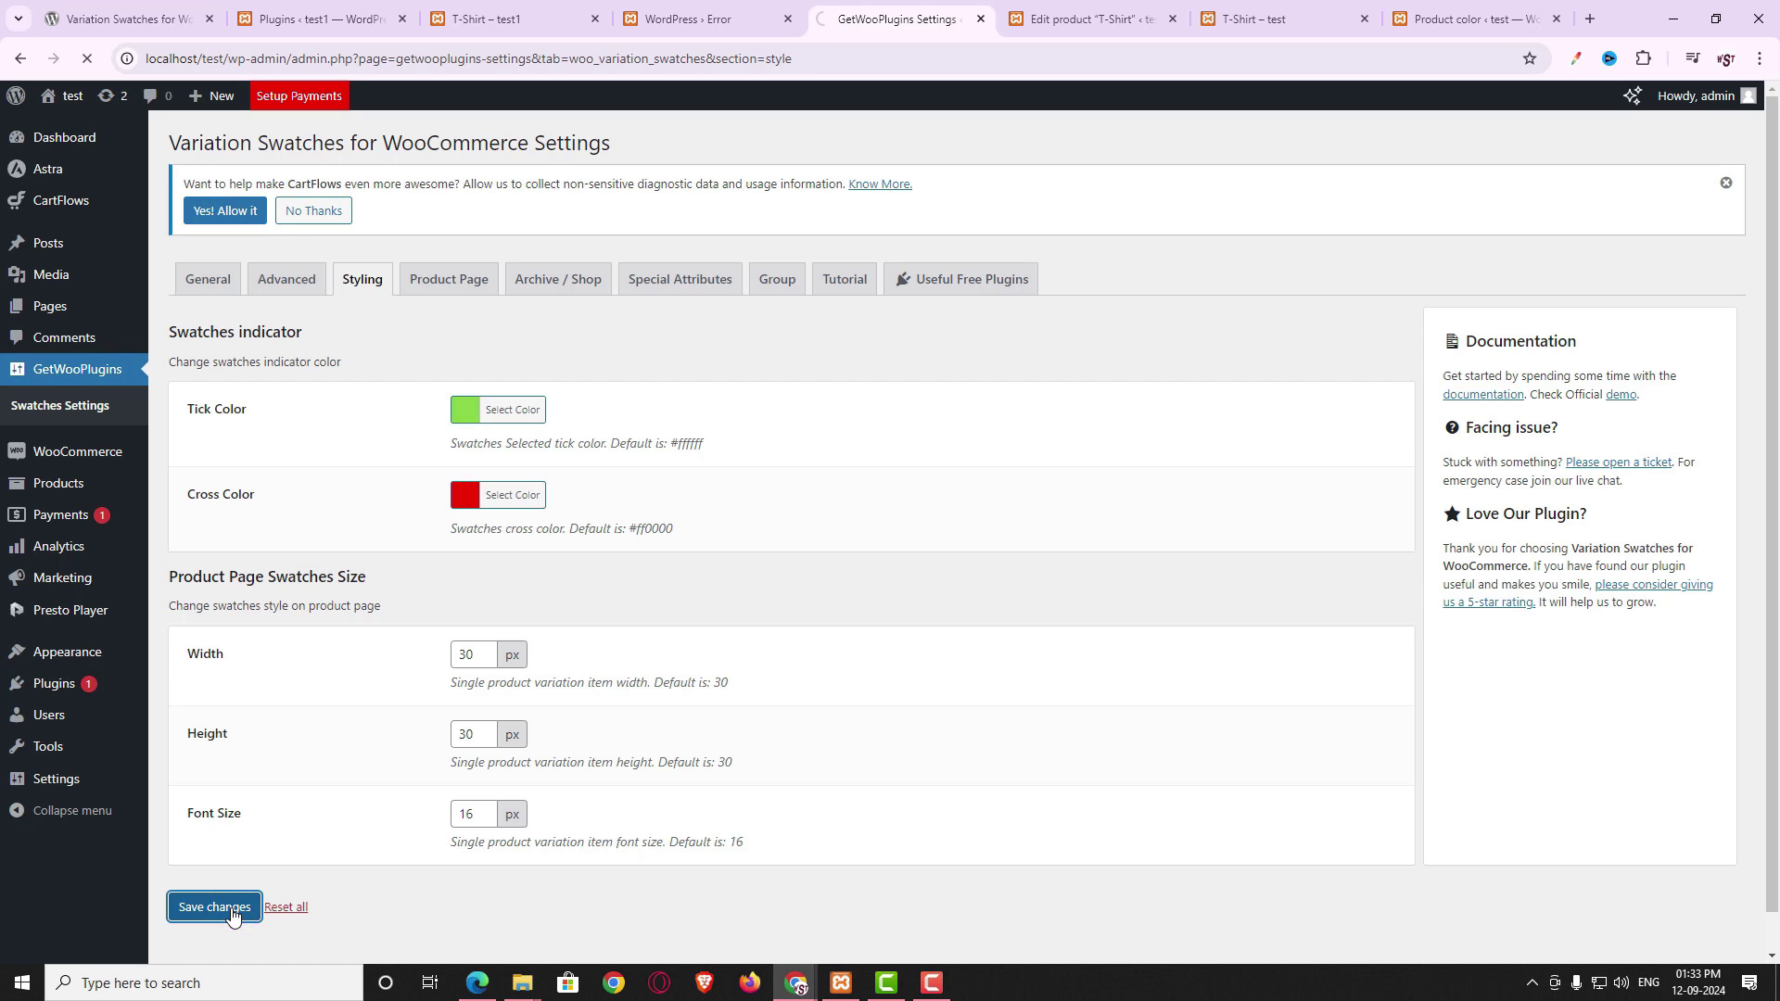
- Reload the T-Shirt preview and select the Aqua and Blue swatches to check the tick color
{"action": "left_click", "coordinate": [1261, 19]}
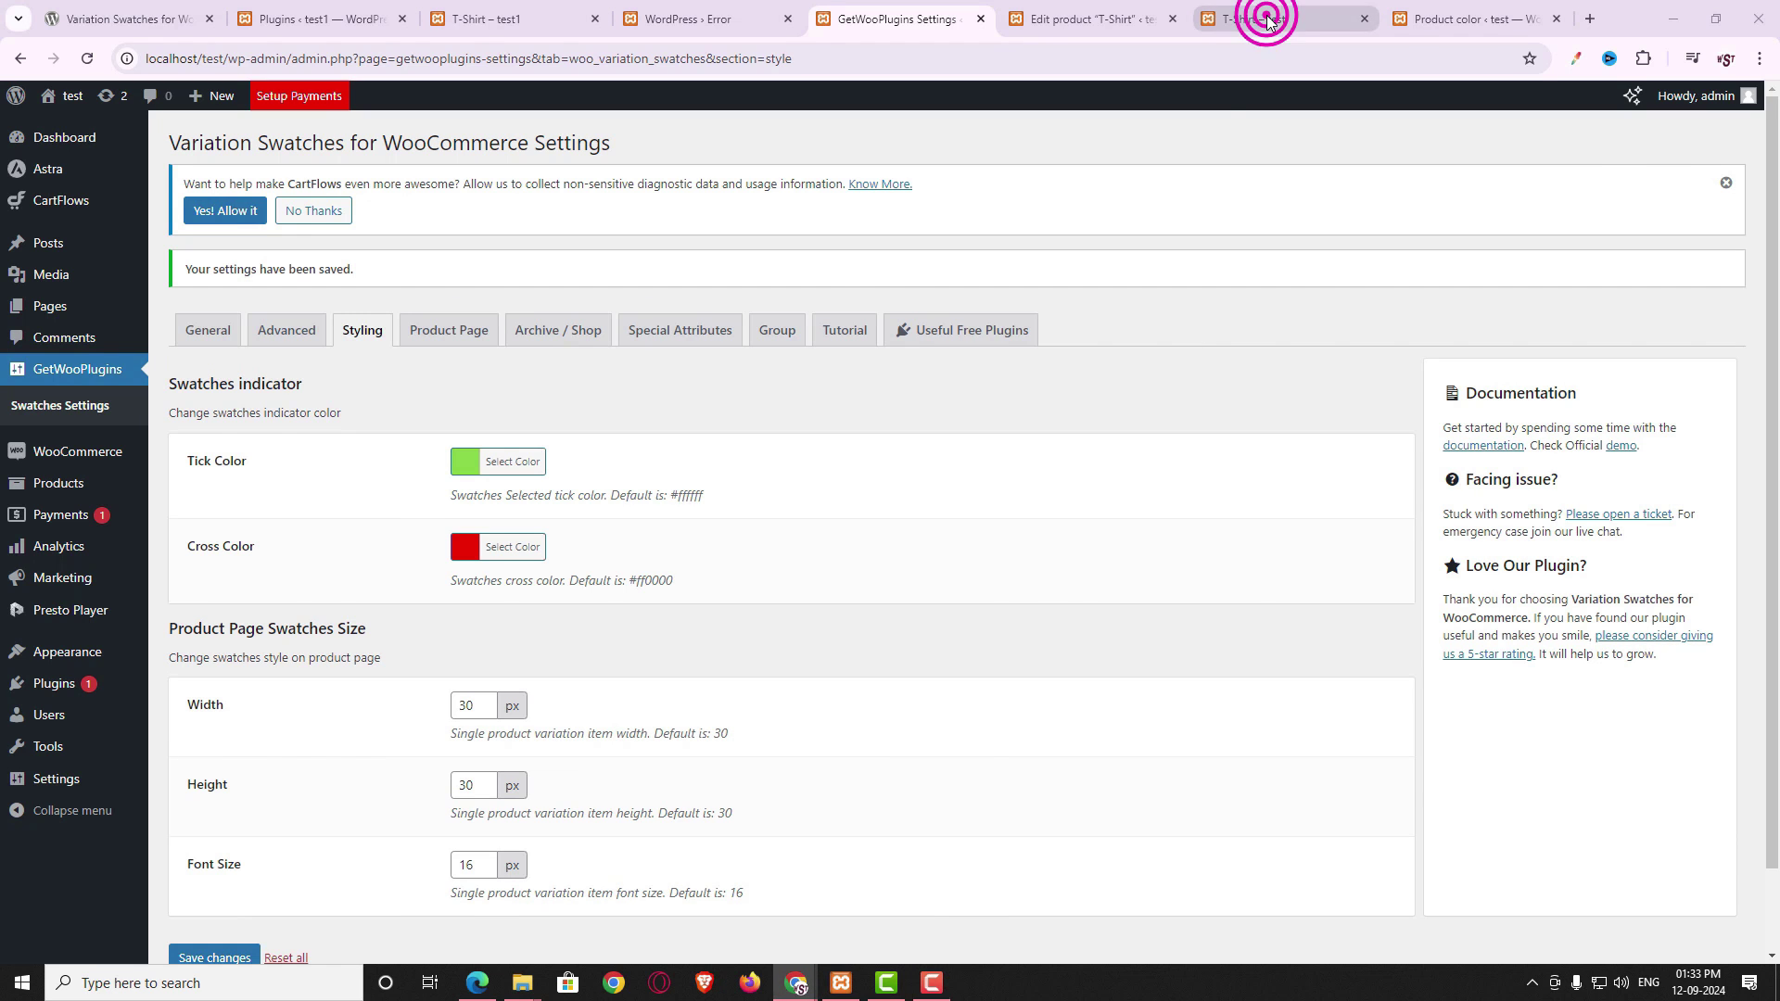
{"action": "left_click", "coordinate": [90, 61]}
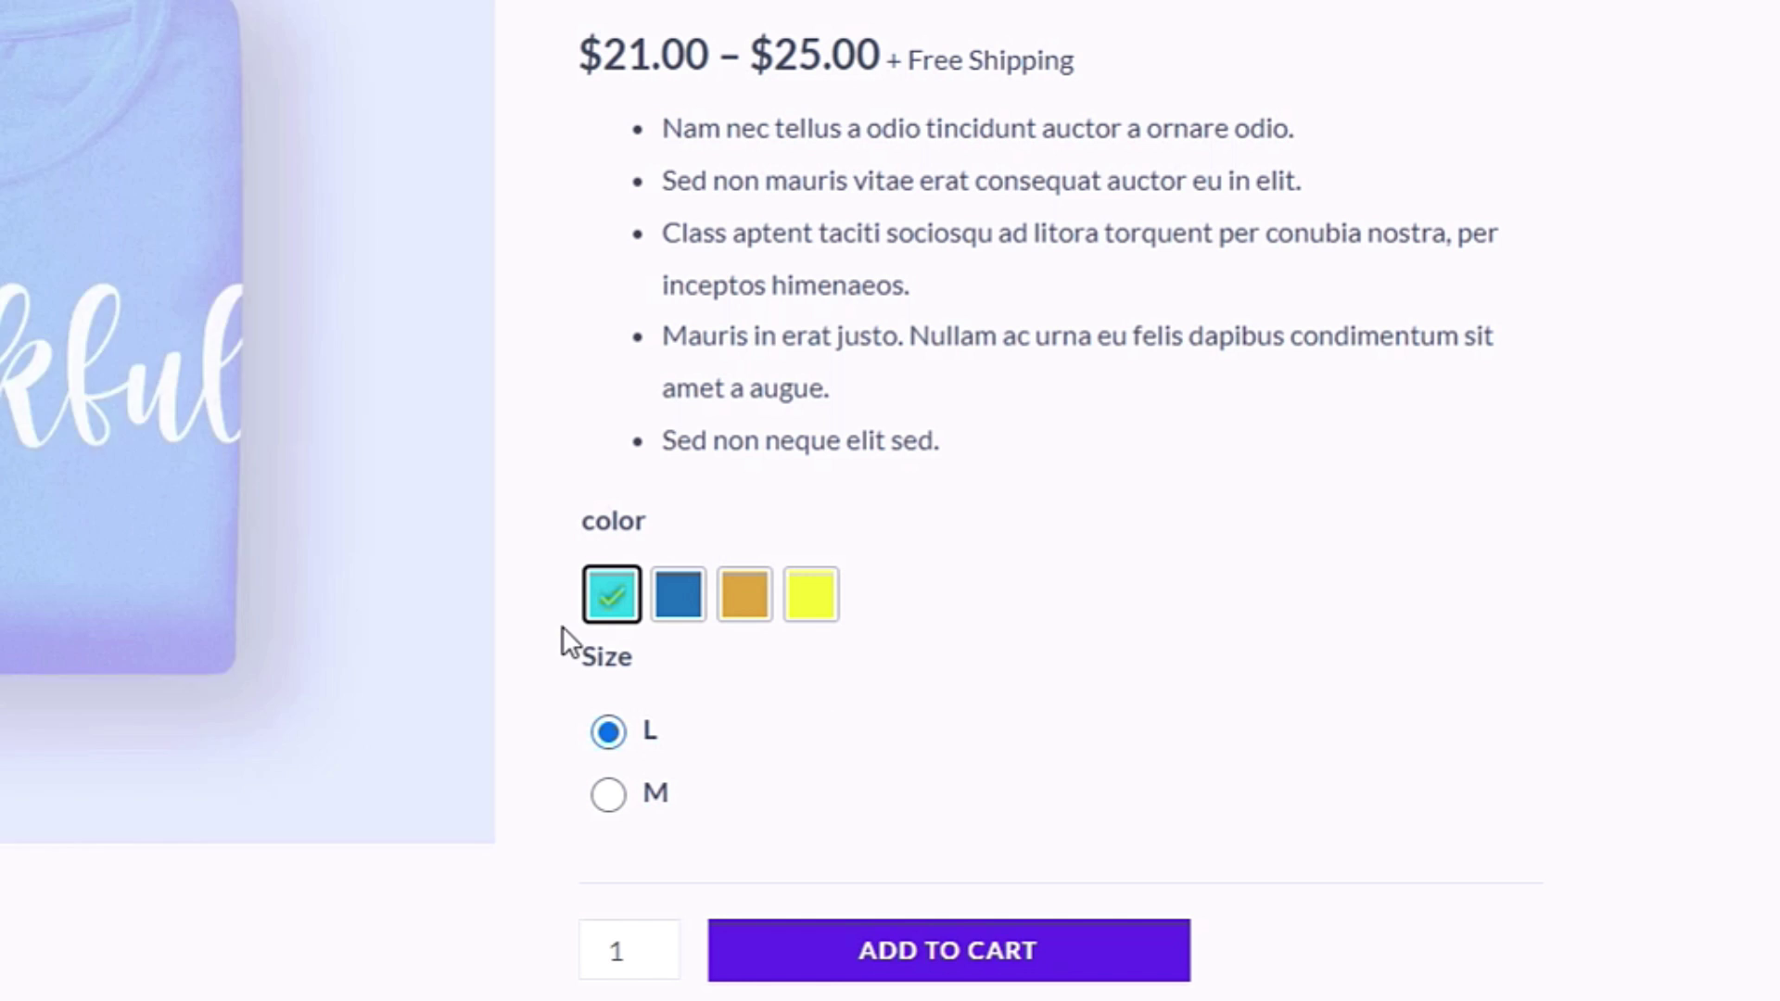
{"action": "left_click", "coordinate": [944, 688]}
{"action": "left_click", "coordinate": [980, 688]}
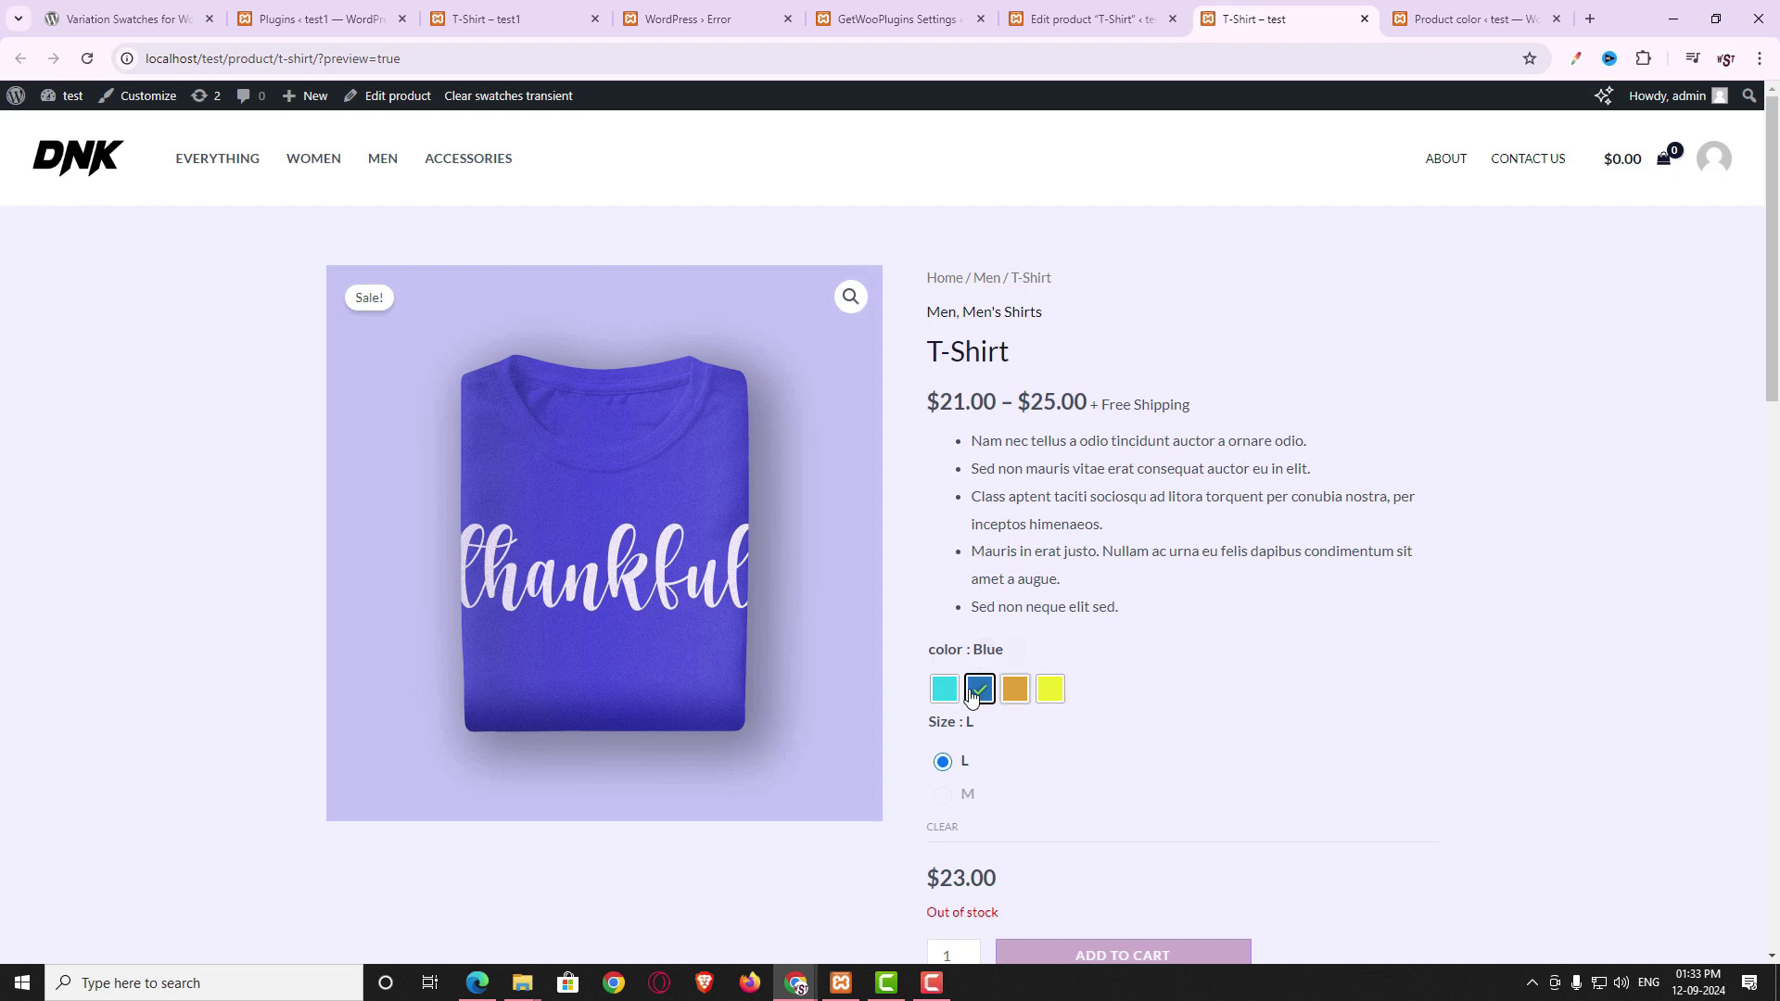
- Set the swatch Tick Color to white, check the swatch area on the T-Shirt preview, and save the styling settings
{"action": "left_click", "coordinate": [849, 16]}
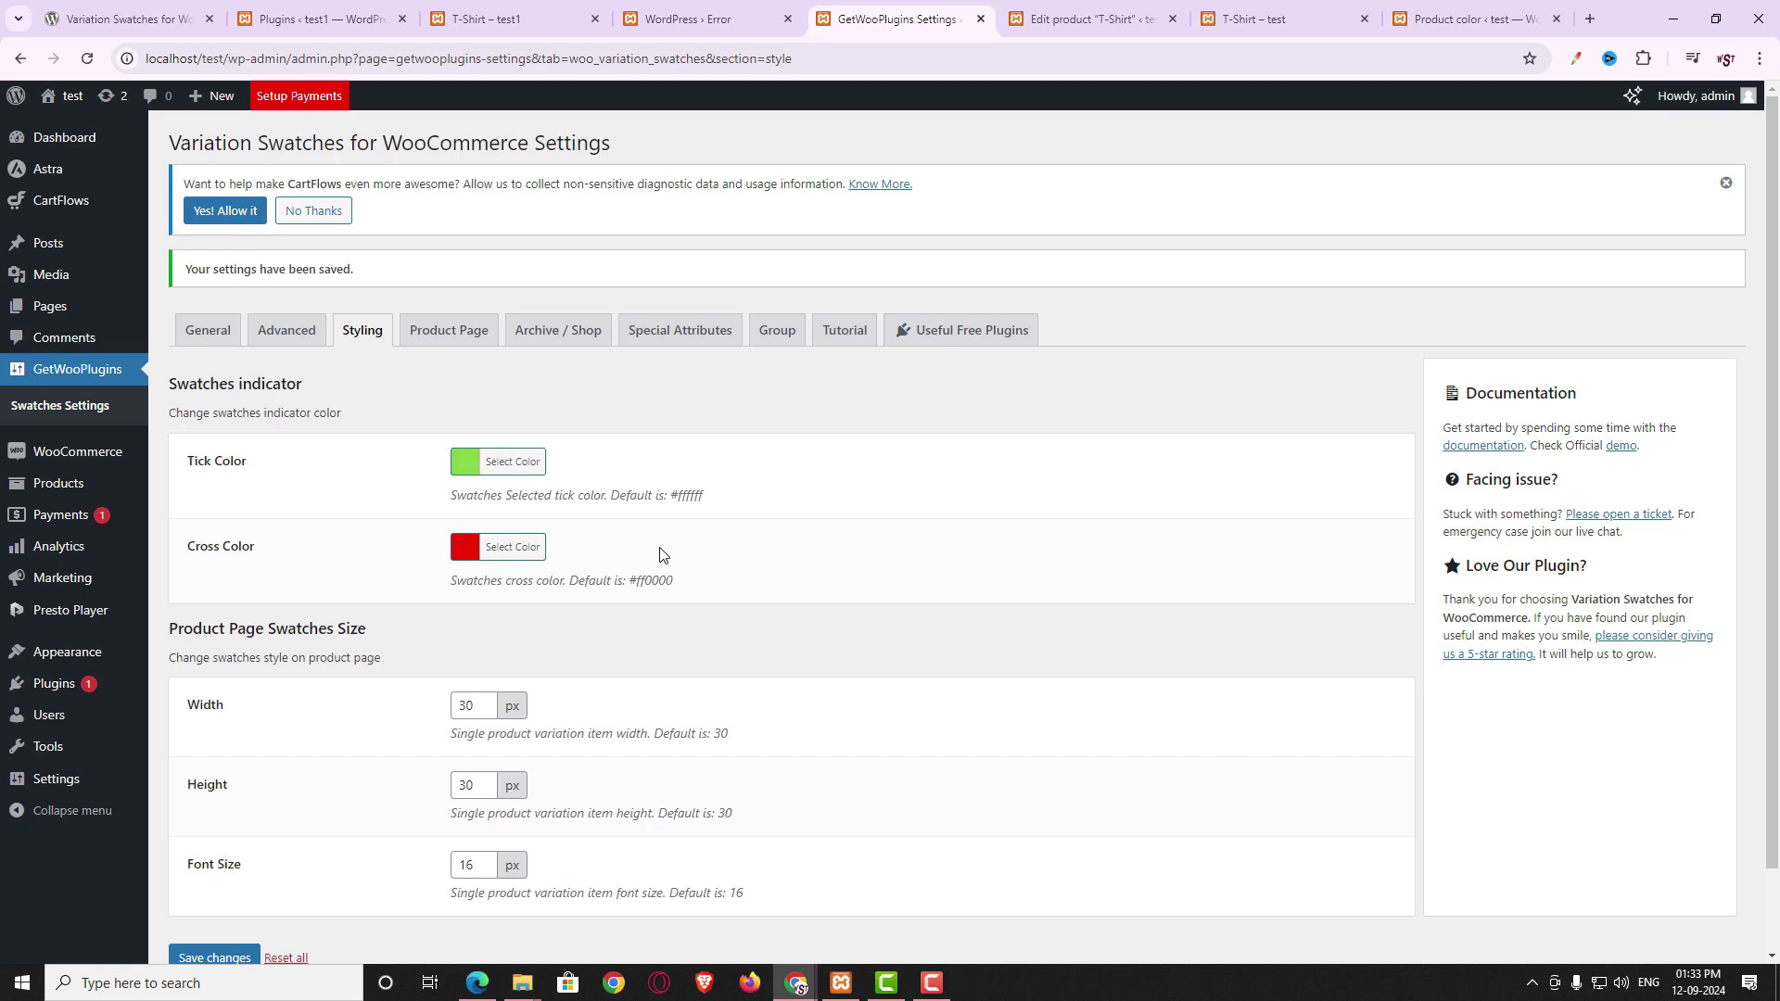
{"action": "left_click", "coordinate": [464, 460]}
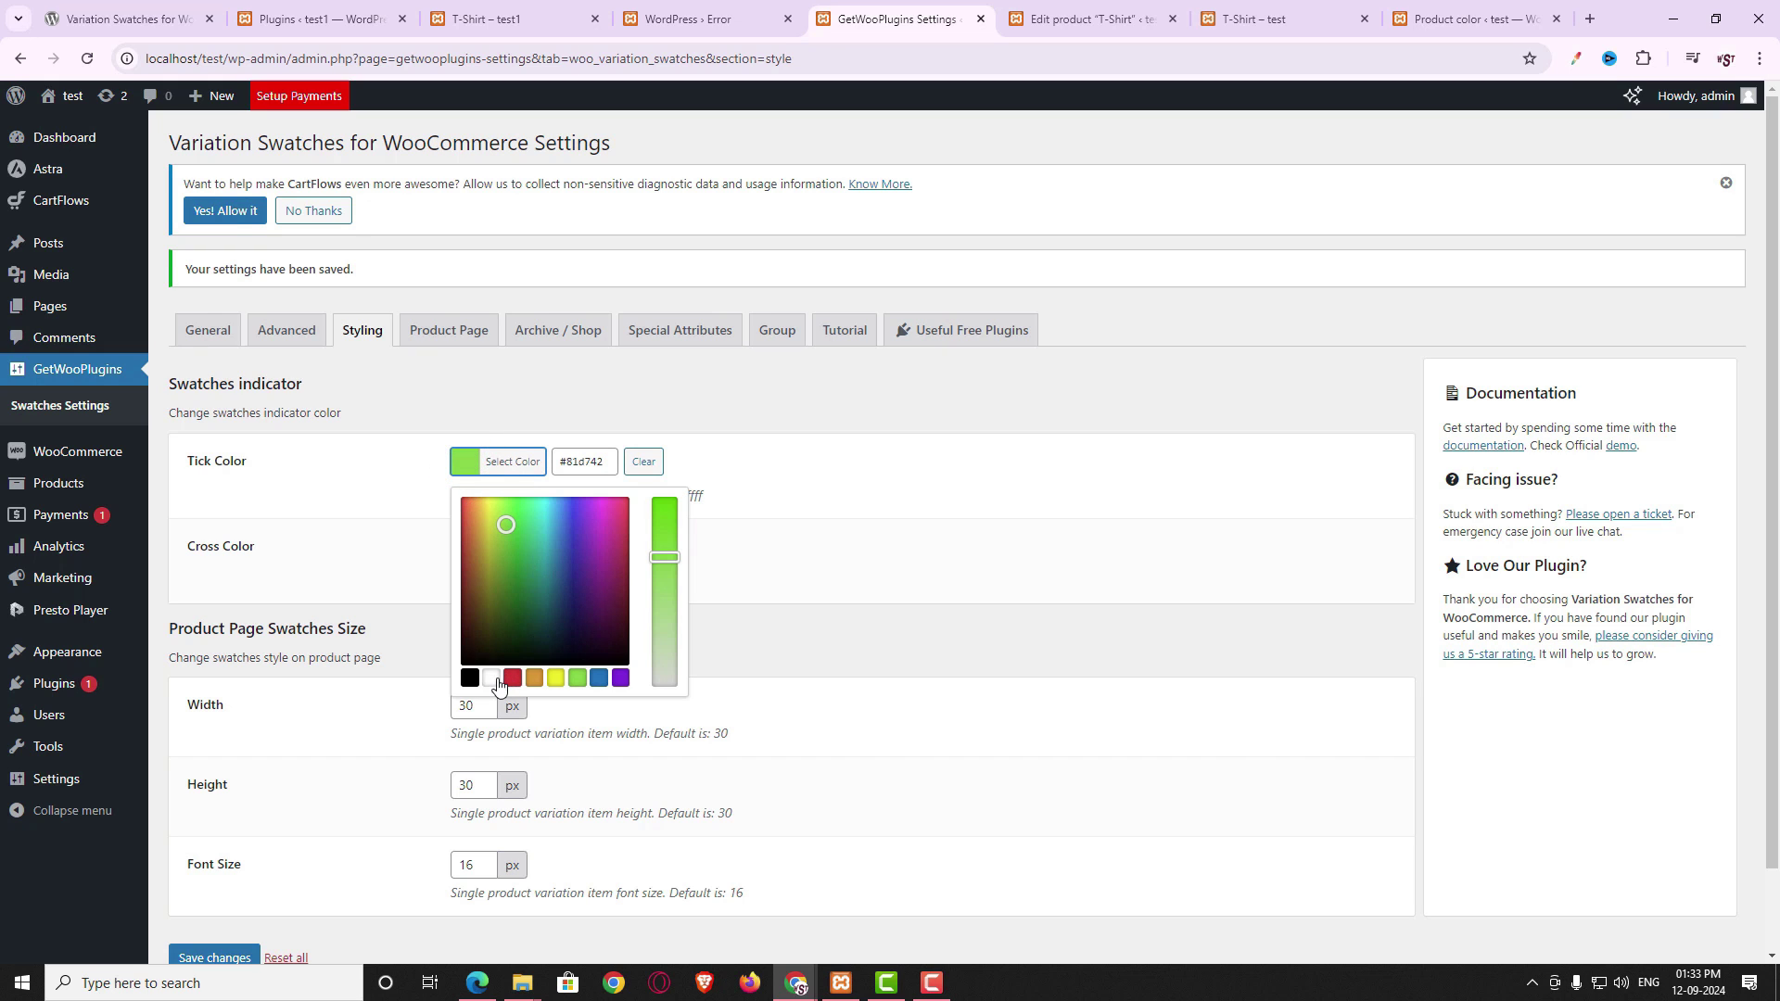
{"action": "left_click", "coordinate": [492, 679]}
{"action": "scroll", "coordinate": [858, 554], "scroll_direction": "down", "scroll_amount": 1}
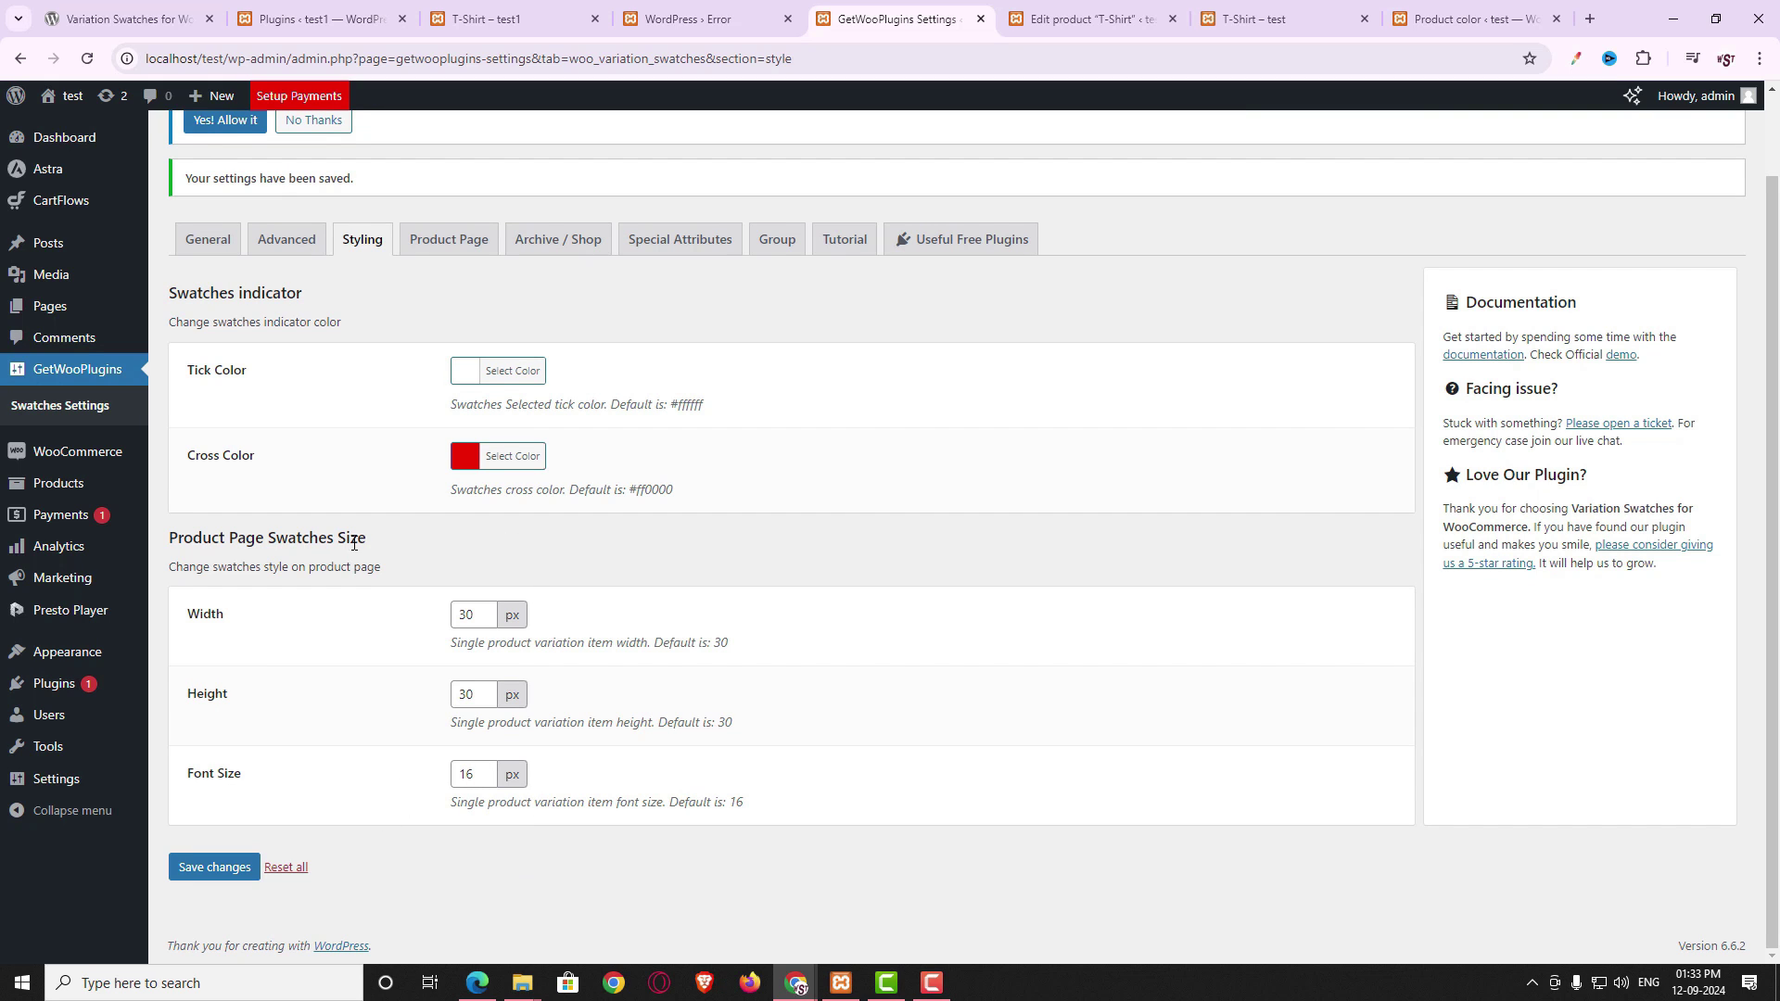
{"action": "left_click", "coordinate": [1252, 19]}
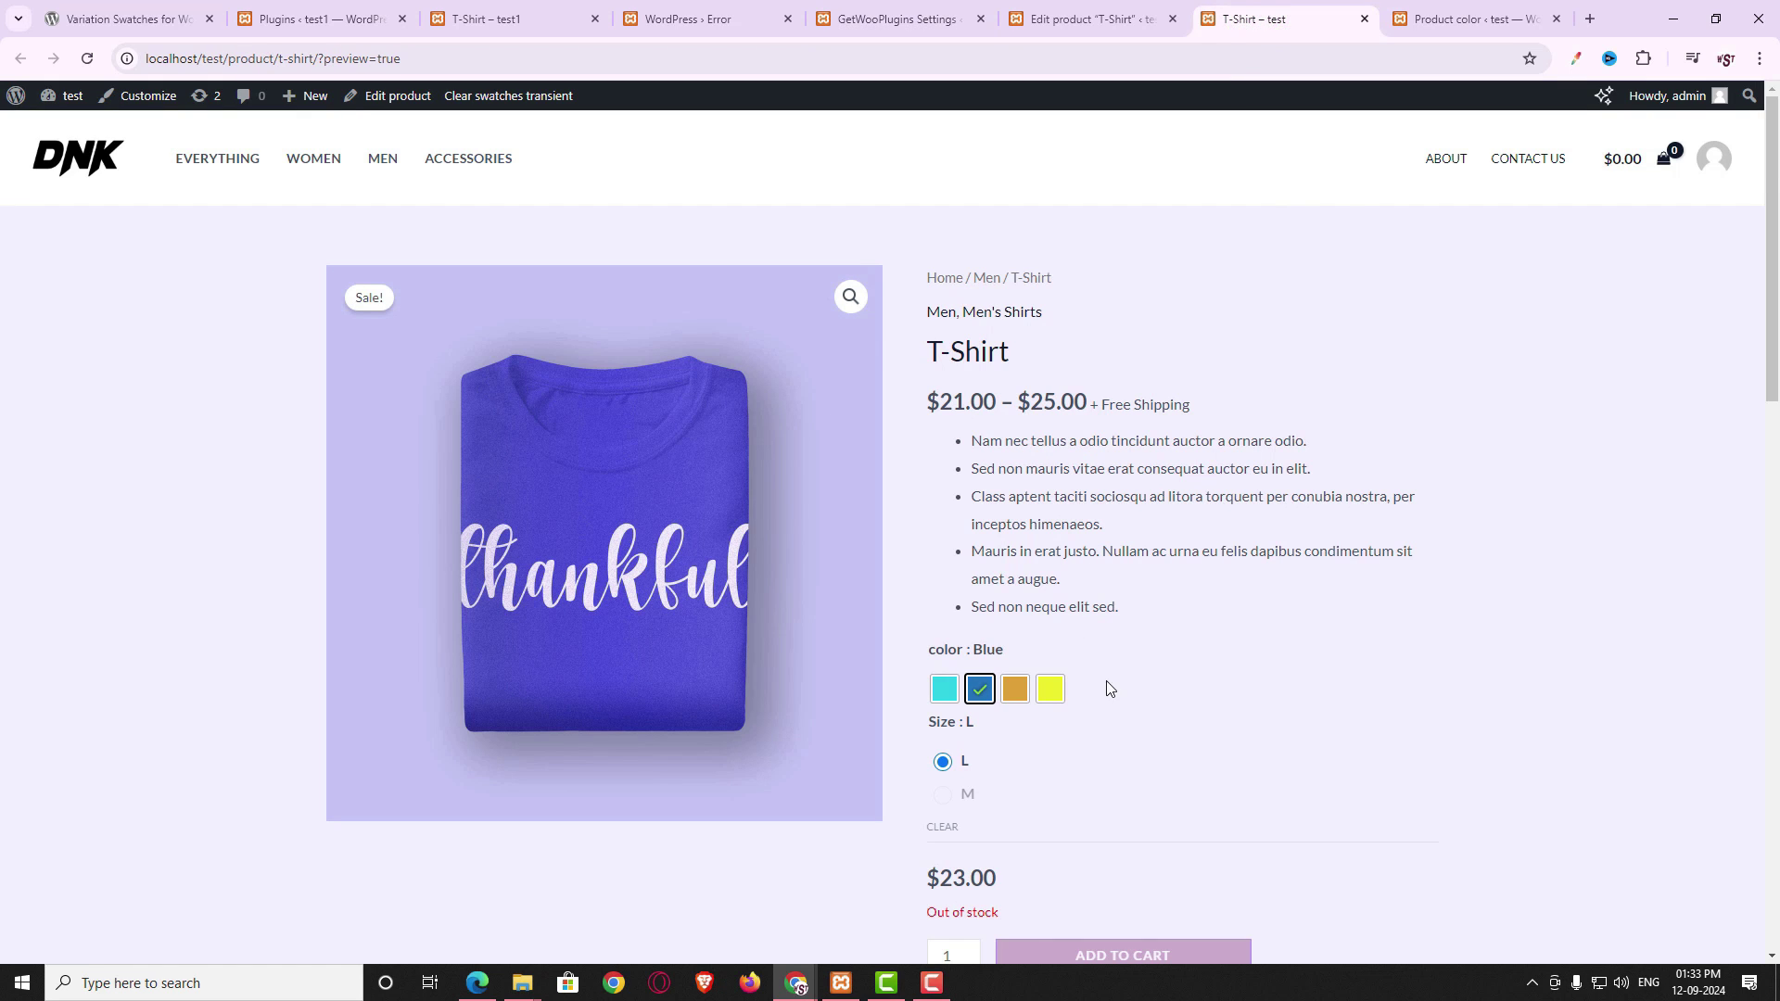
{"action": "left_click", "coordinate": [968, 724]}
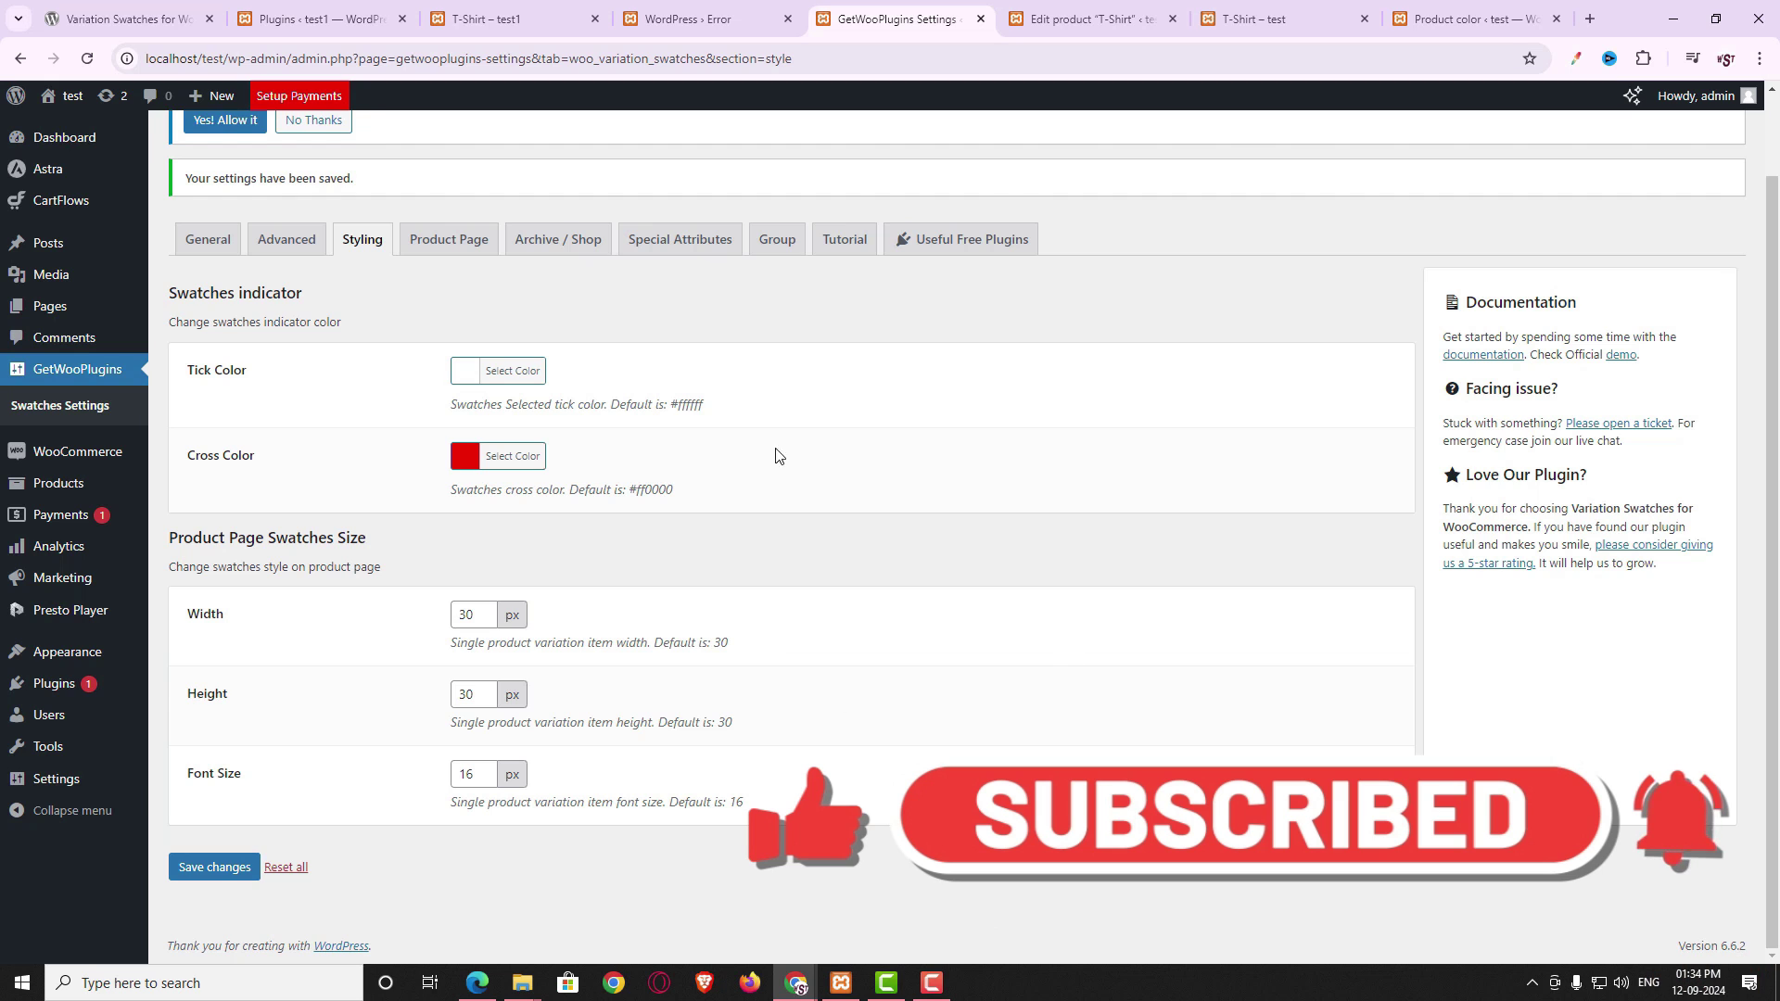
{"action": "left_click", "coordinate": [221, 873]}
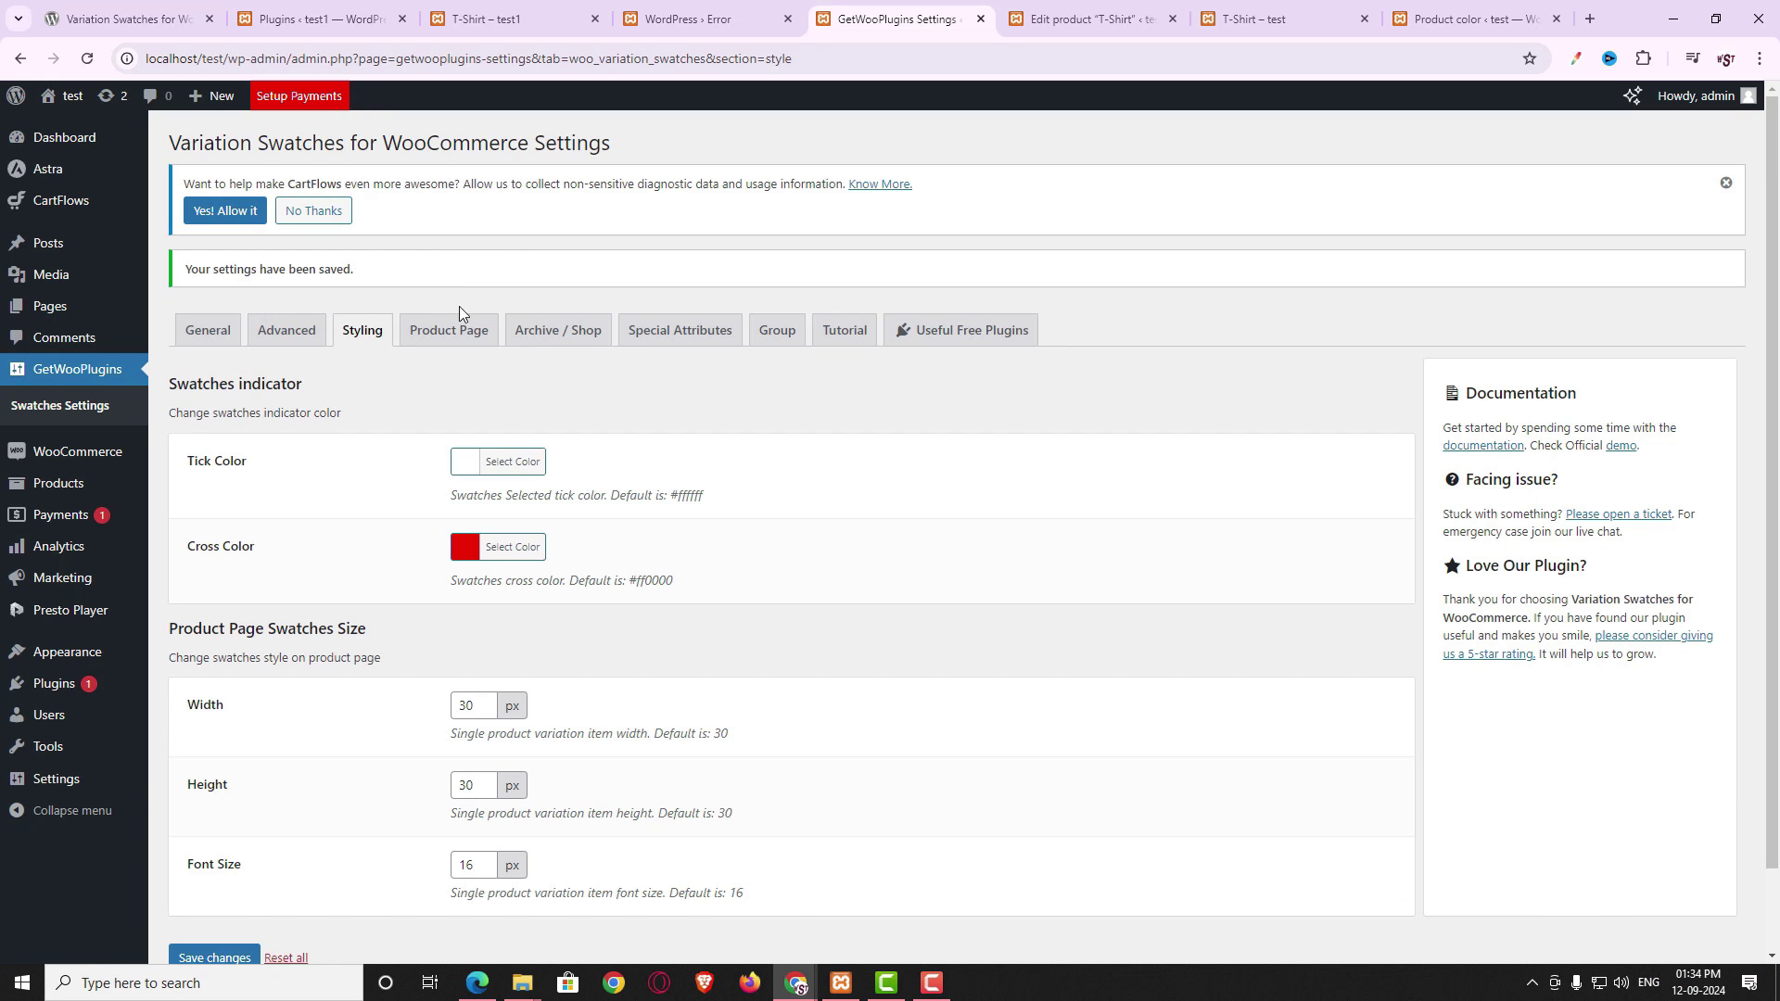
- Open the Product Page swatch settings, and review the licence plans on the getwooplugins.com Variation Swatches For WooCommerce page
{"action": "left_click", "coordinate": [462, 334]}
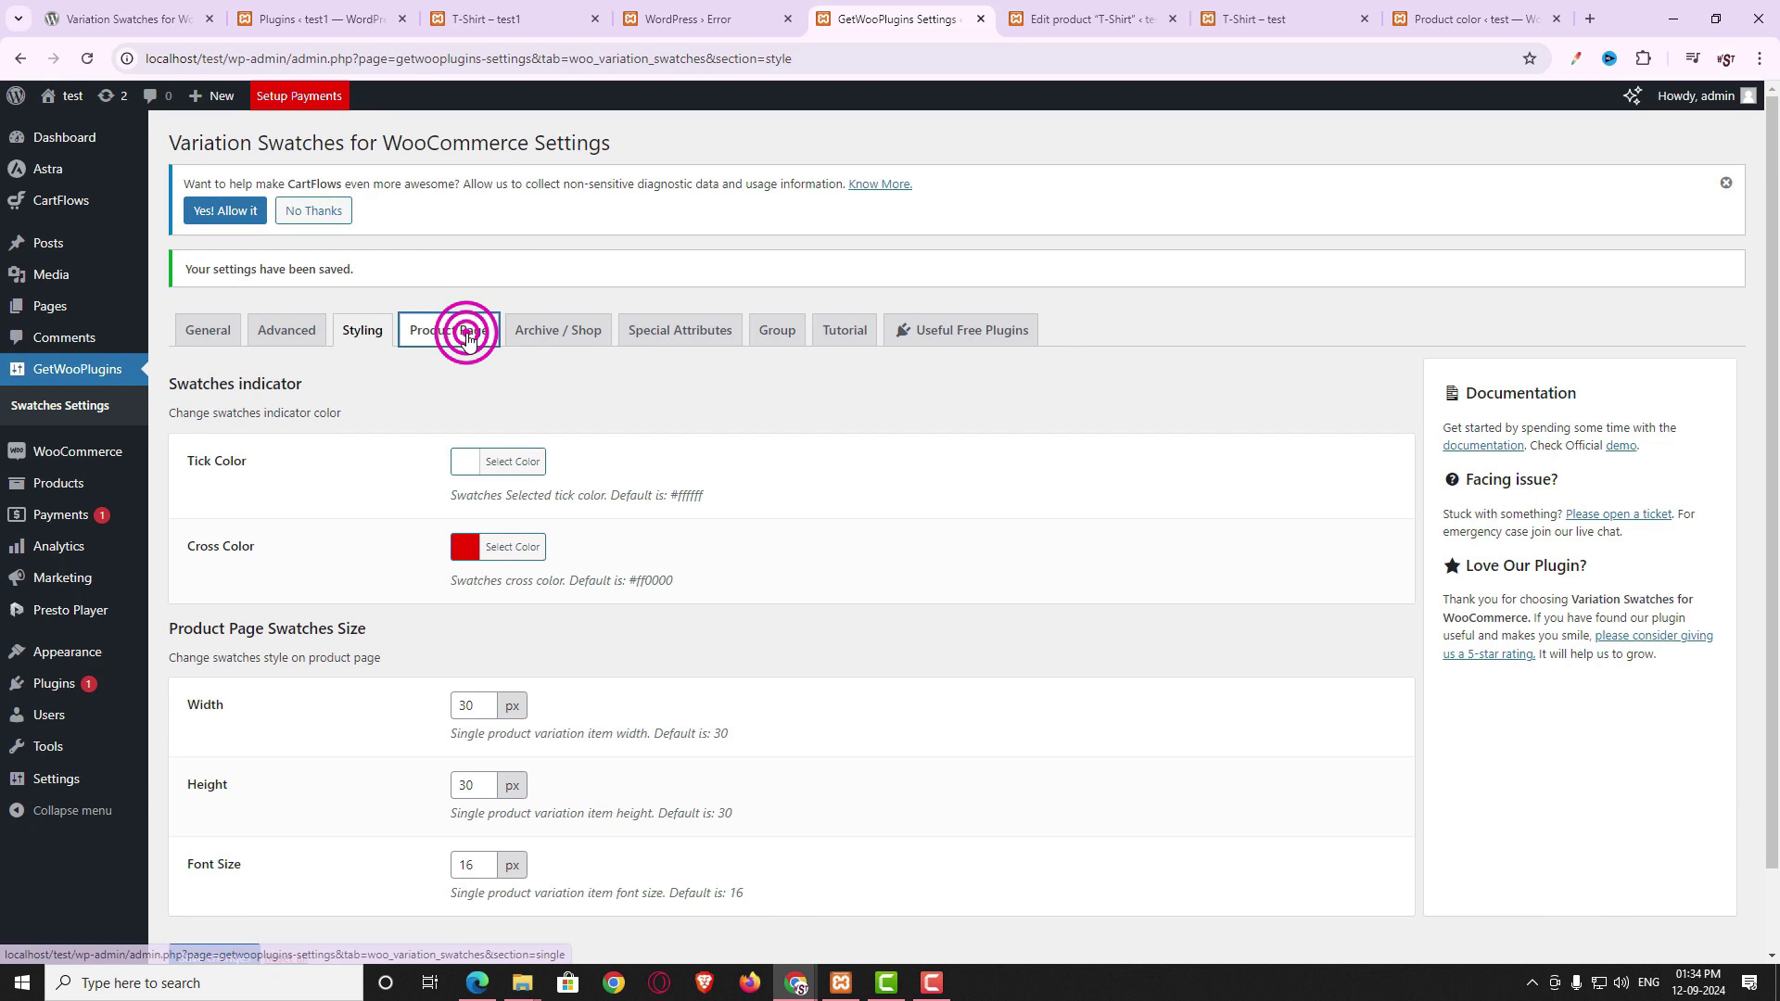
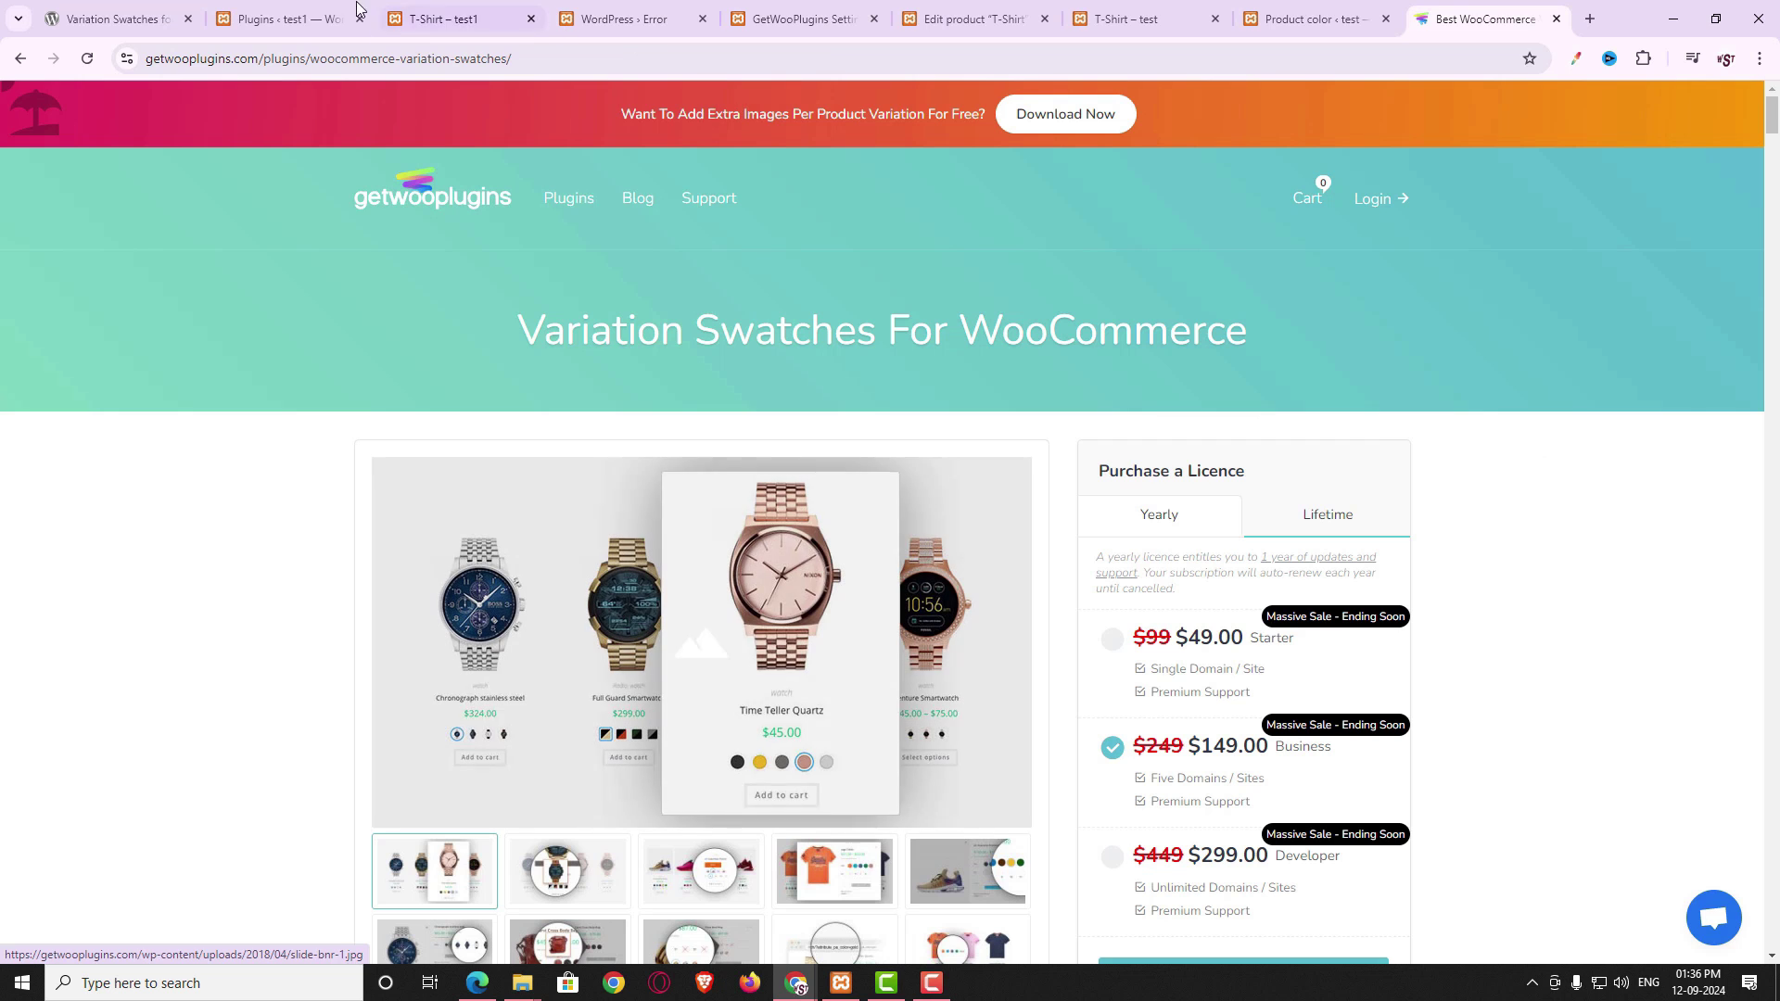
{"action": "left_click", "coordinate": [589, 58]}
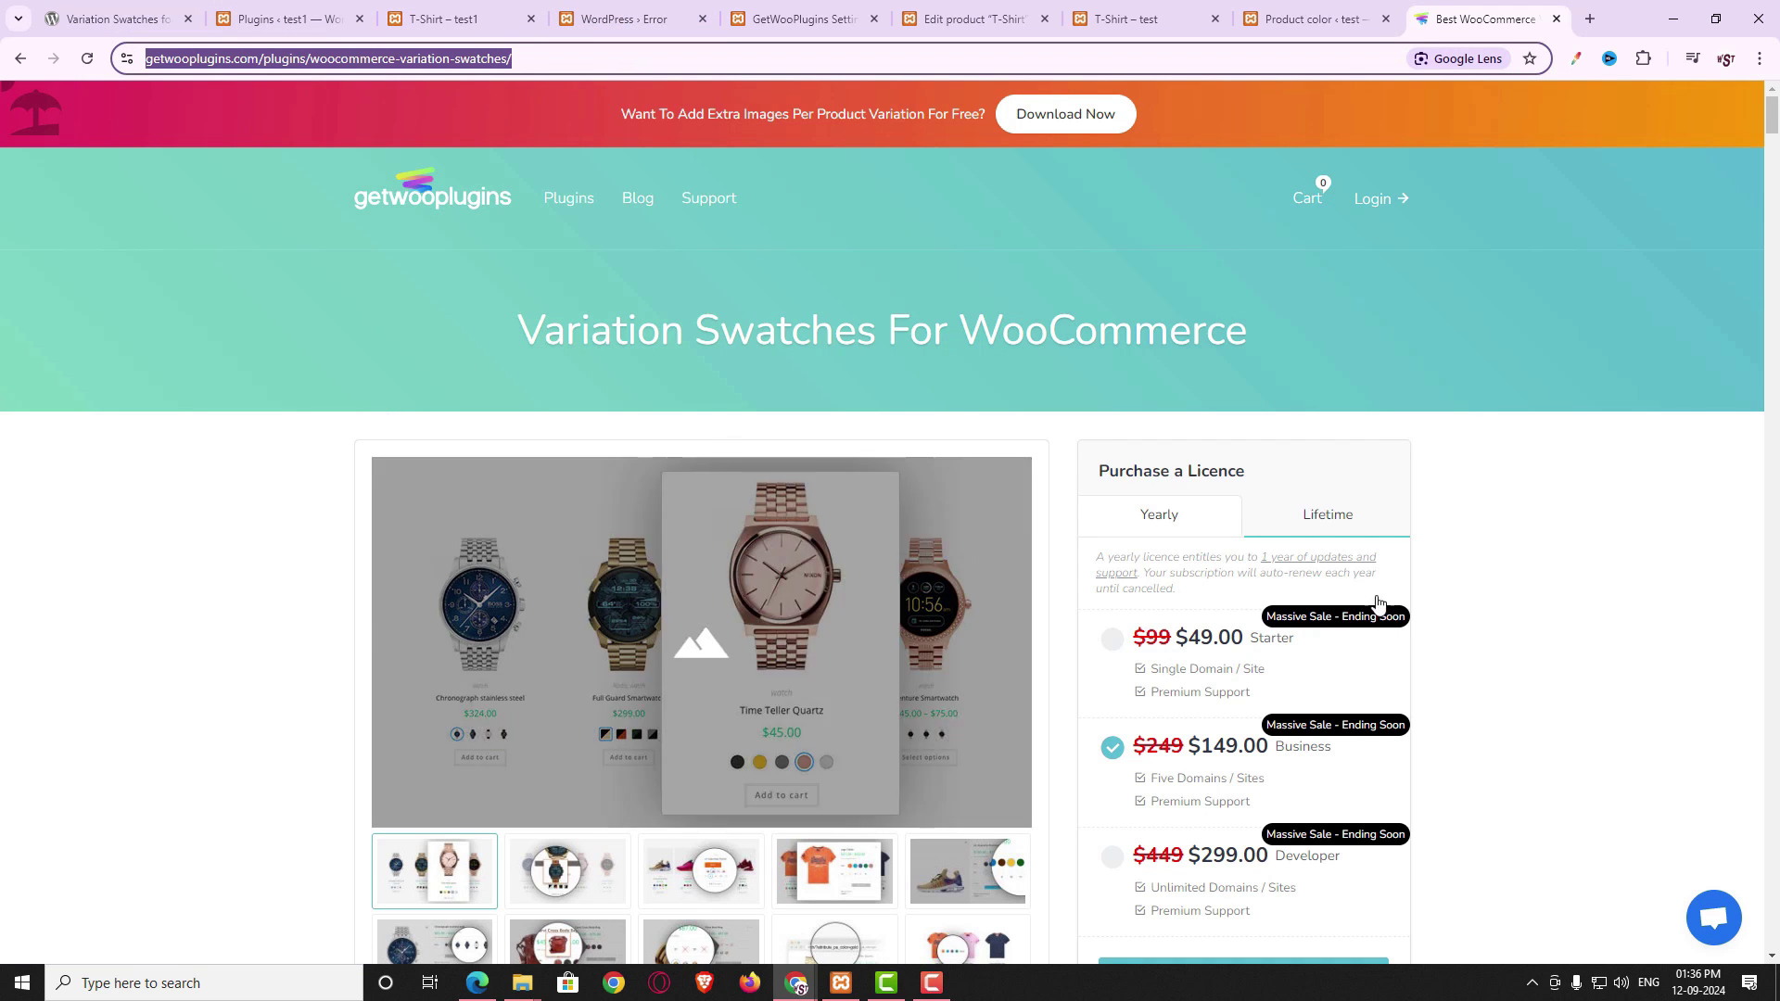
{"action": "scroll", "coordinate": [1546, 655], "scroll_direction": "down", "scroll_amount": 2}
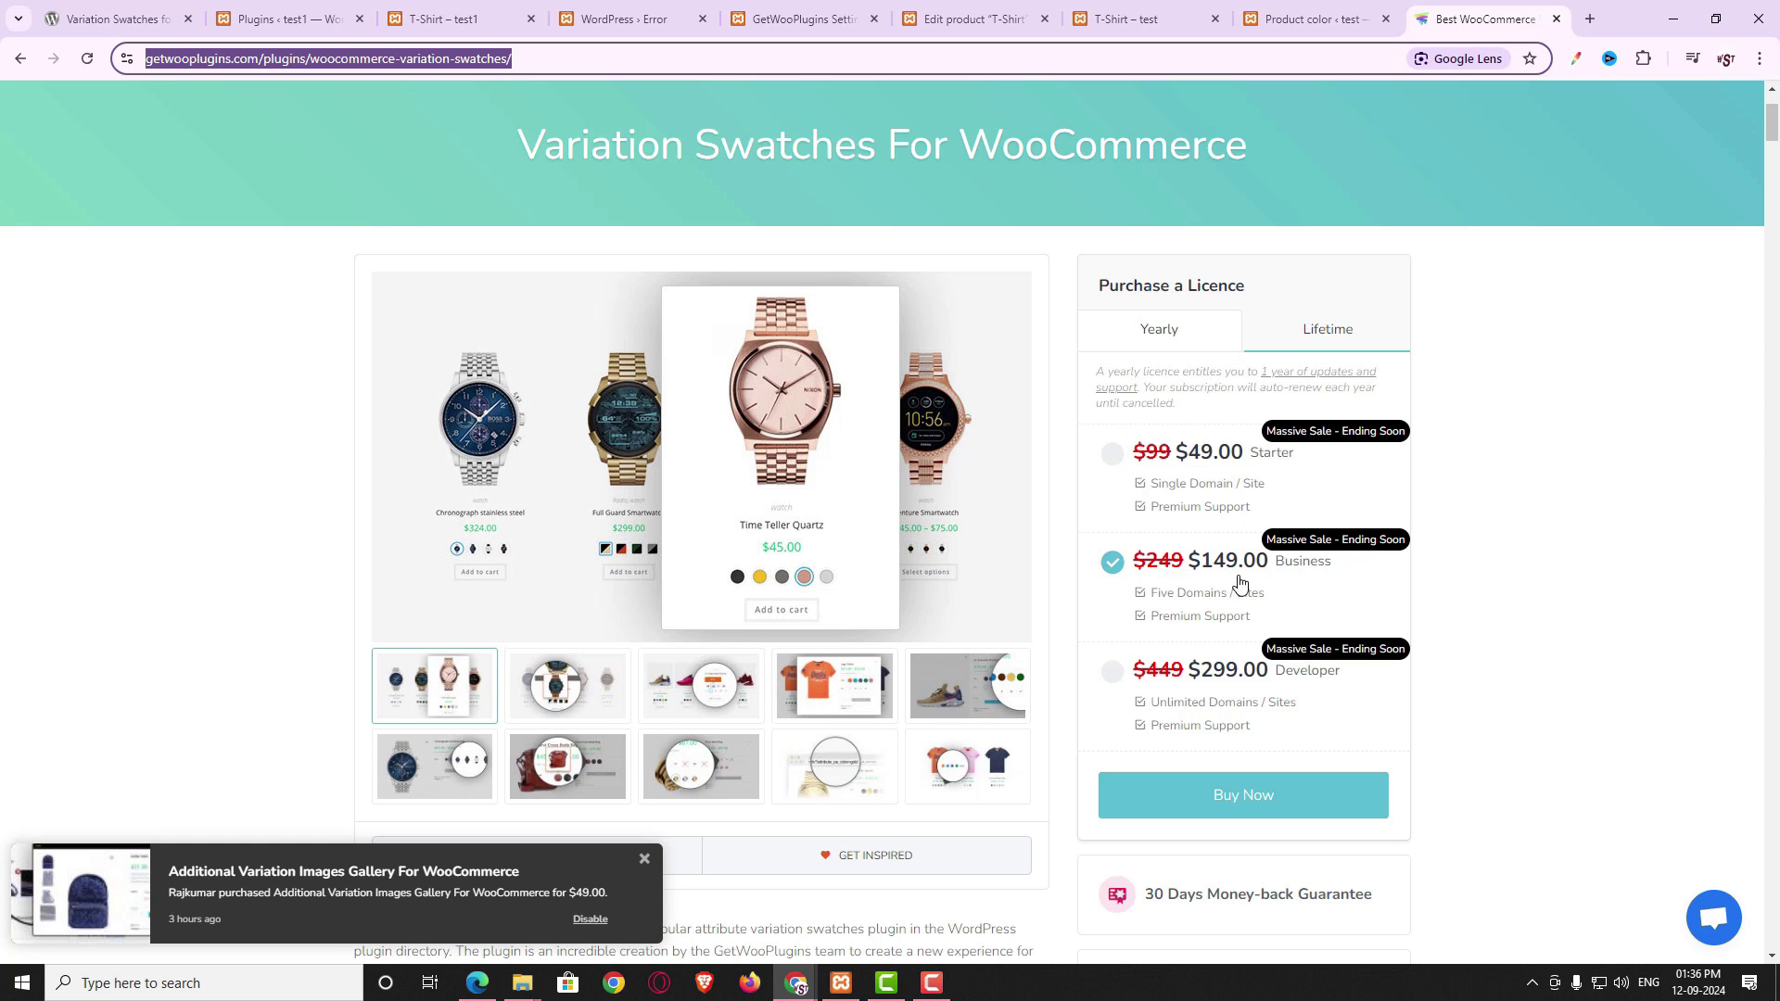
{"action": "scroll", "coordinate": [1187, 700], "scroll_direction": "down", "scroll_amount": 1}
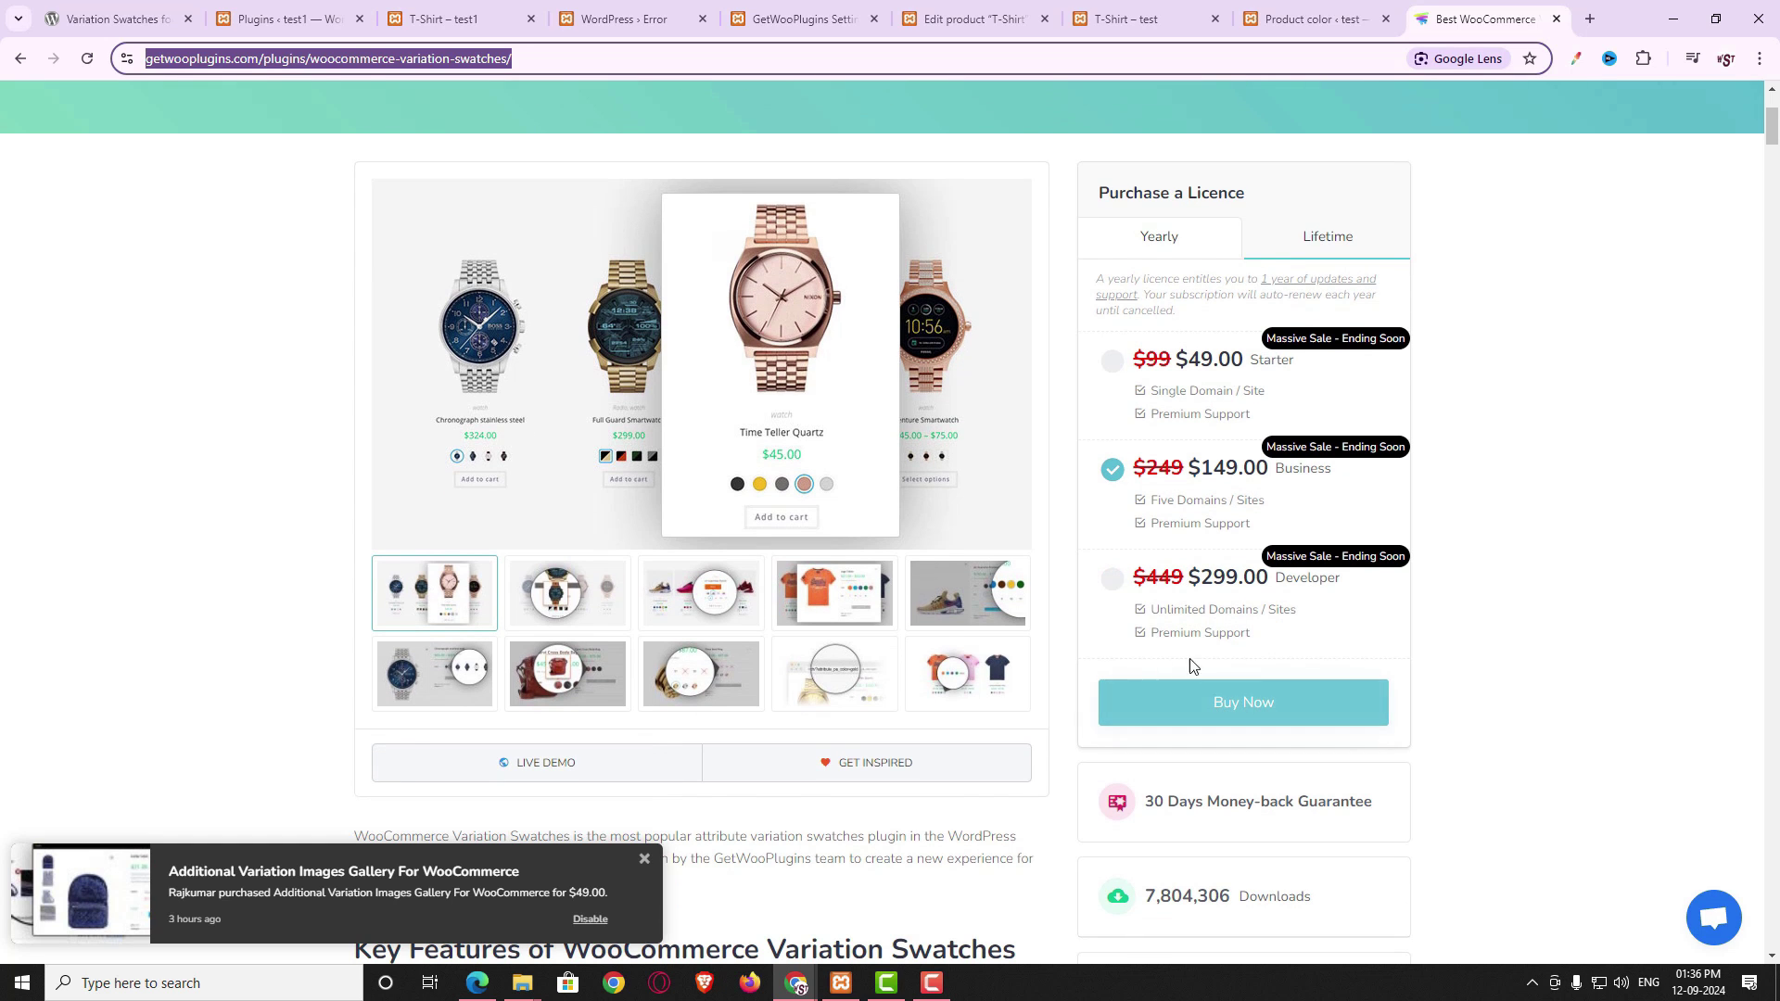
{"action": "scroll", "coordinate": [1303, 644], "scroll_direction": "up", "scroll_amount": 2}
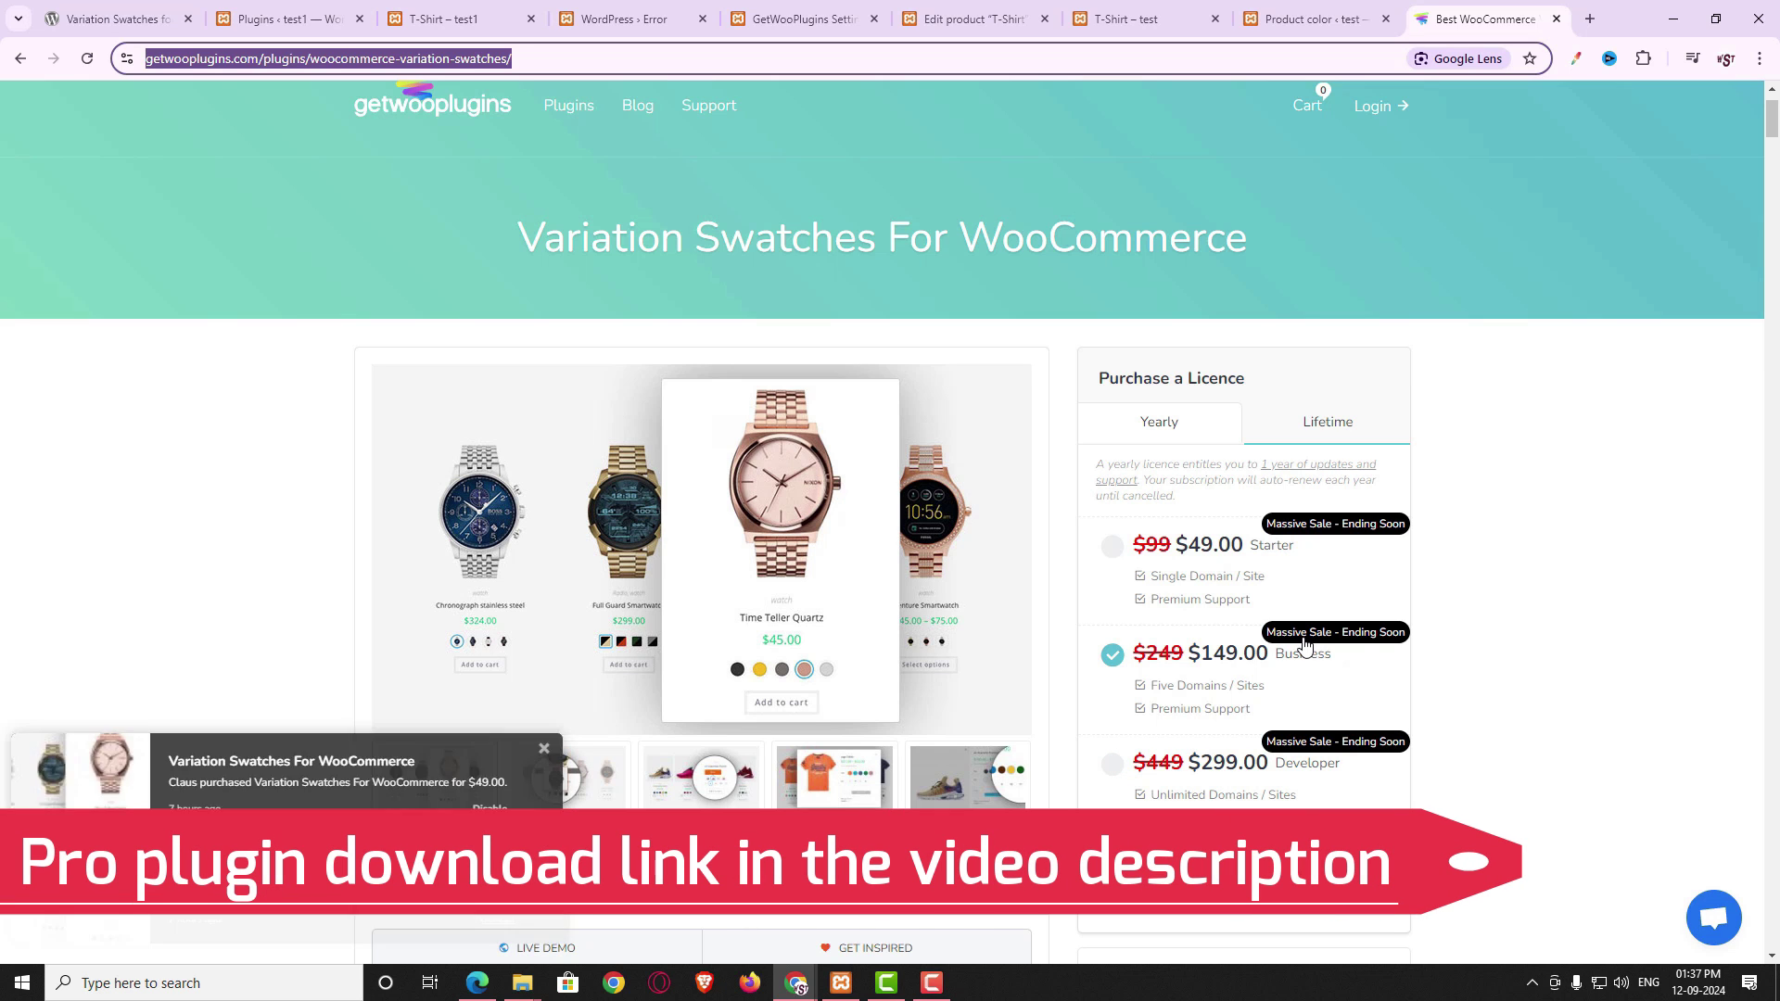
- Upload the plugin file woo-variation-swatches-pro.zip from the MEGA downloads folder to the test site and install it
{"action": "left_click", "coordinate": [825, 19]}
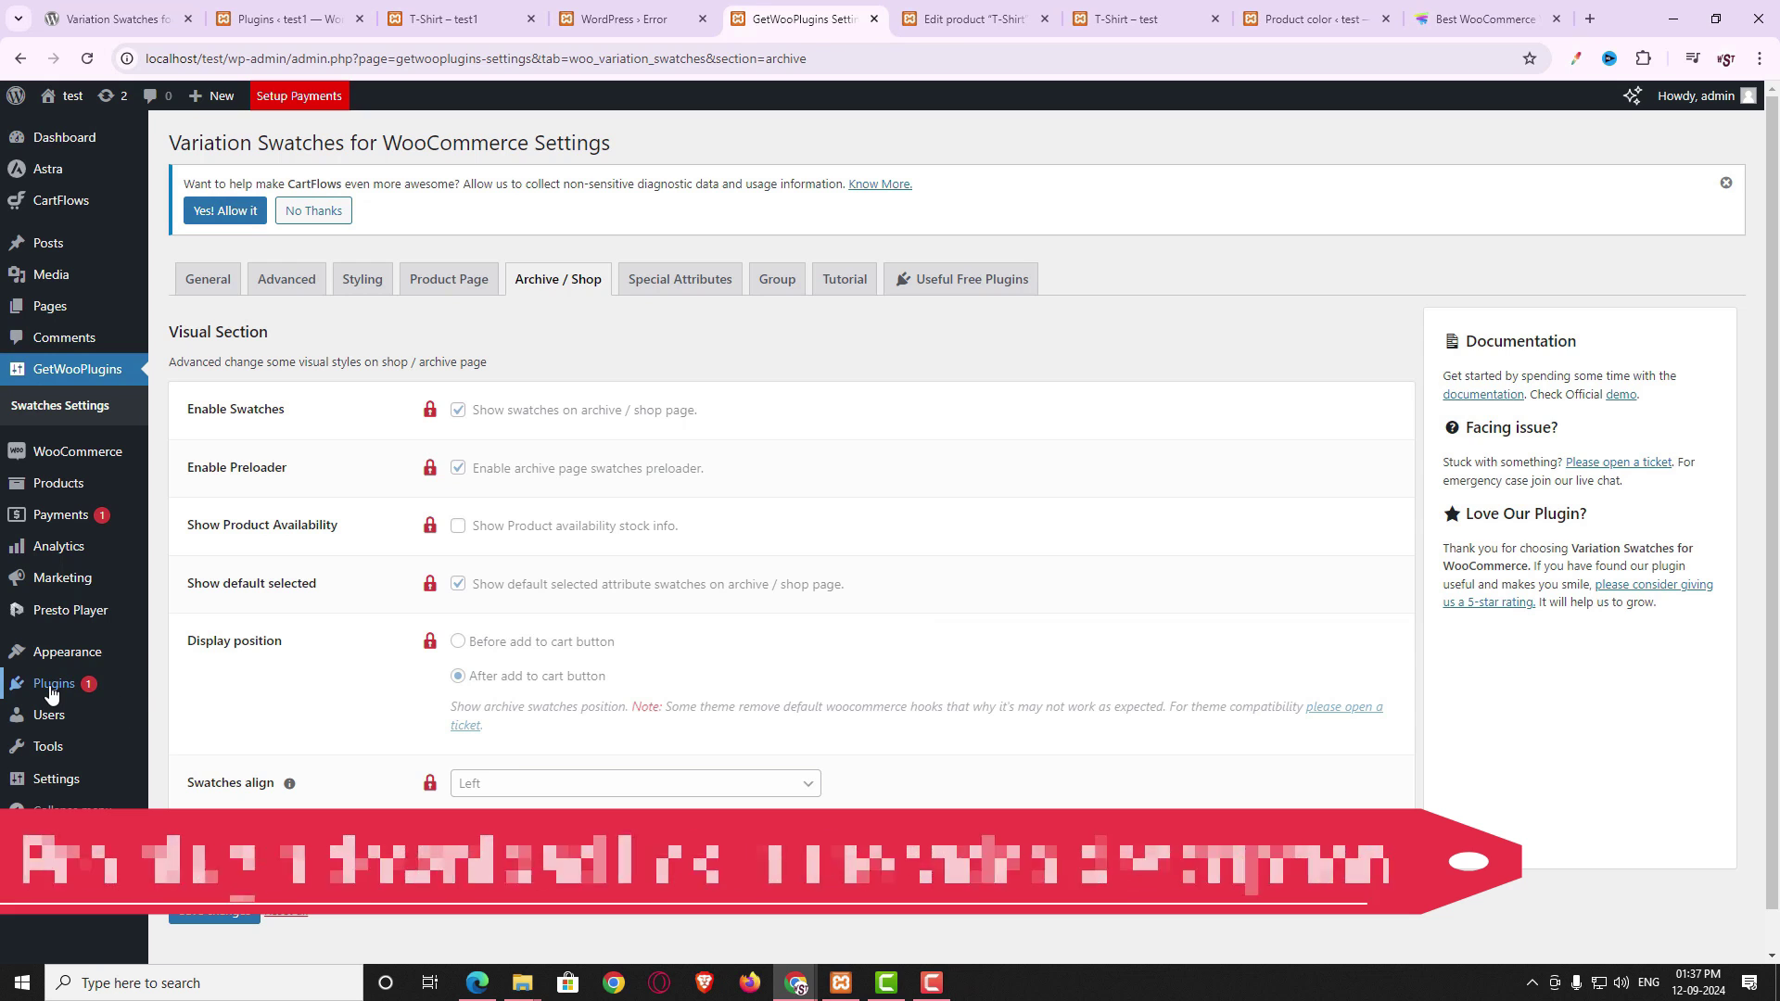
{"action": "mouse_move", "coordinate": [51, 691]}
{"action": "left_click", "coordinate": [231, 726]}
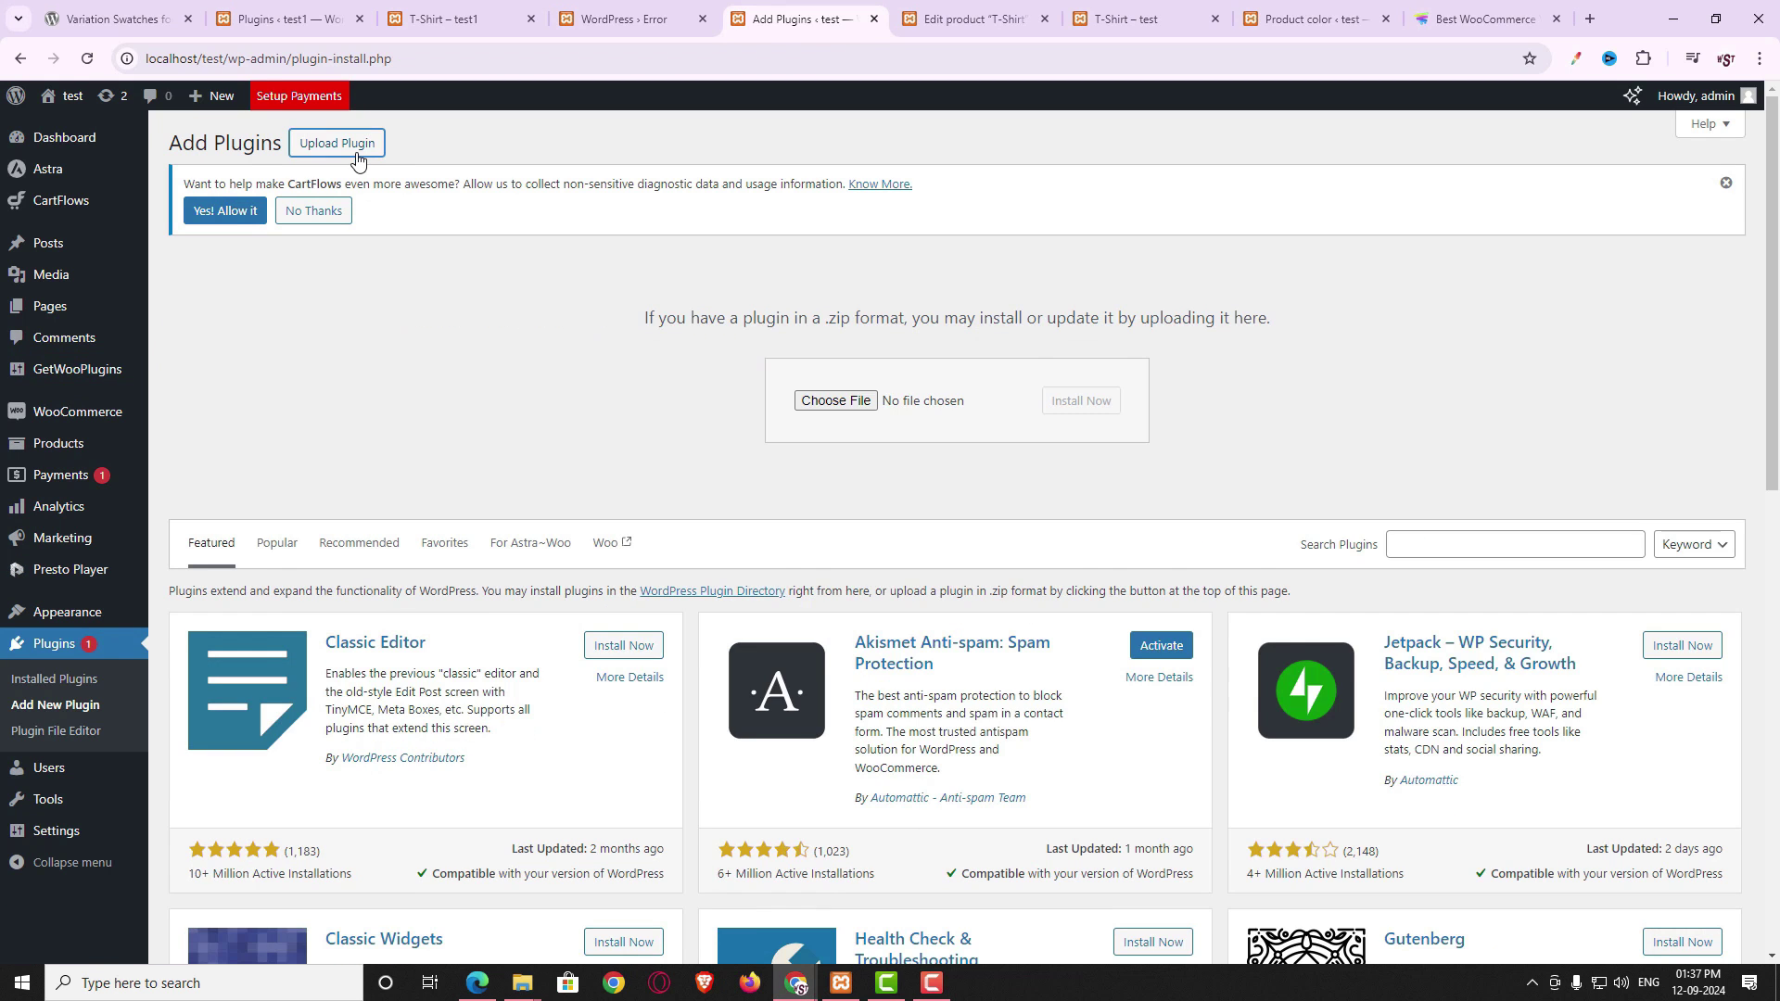
{"action": "left_click", "coordinate": [337, 143]}
{"action": "left_click", "coordinate": [337, 143]}
{"action": "left_click", "coordinate": [845, 400]}
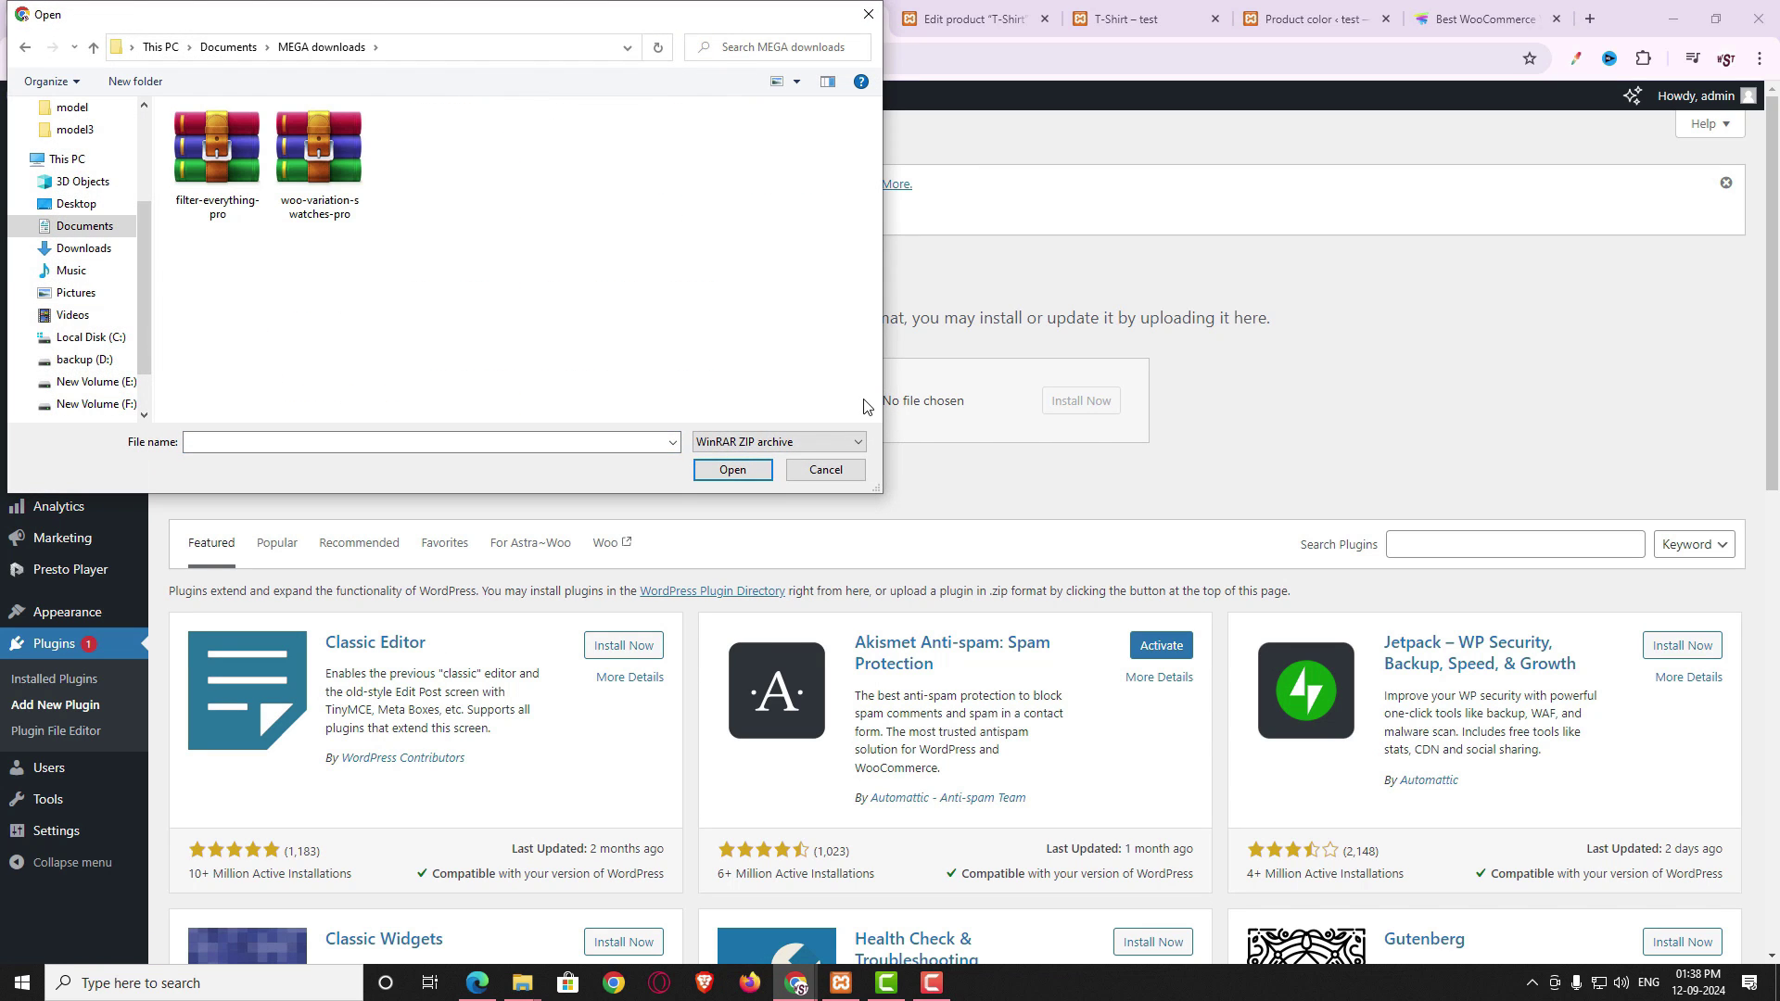
{"action": "left_click", "coordinate": [352, 165]}
{"action": "left_click", "coordinate": [732, 469]}
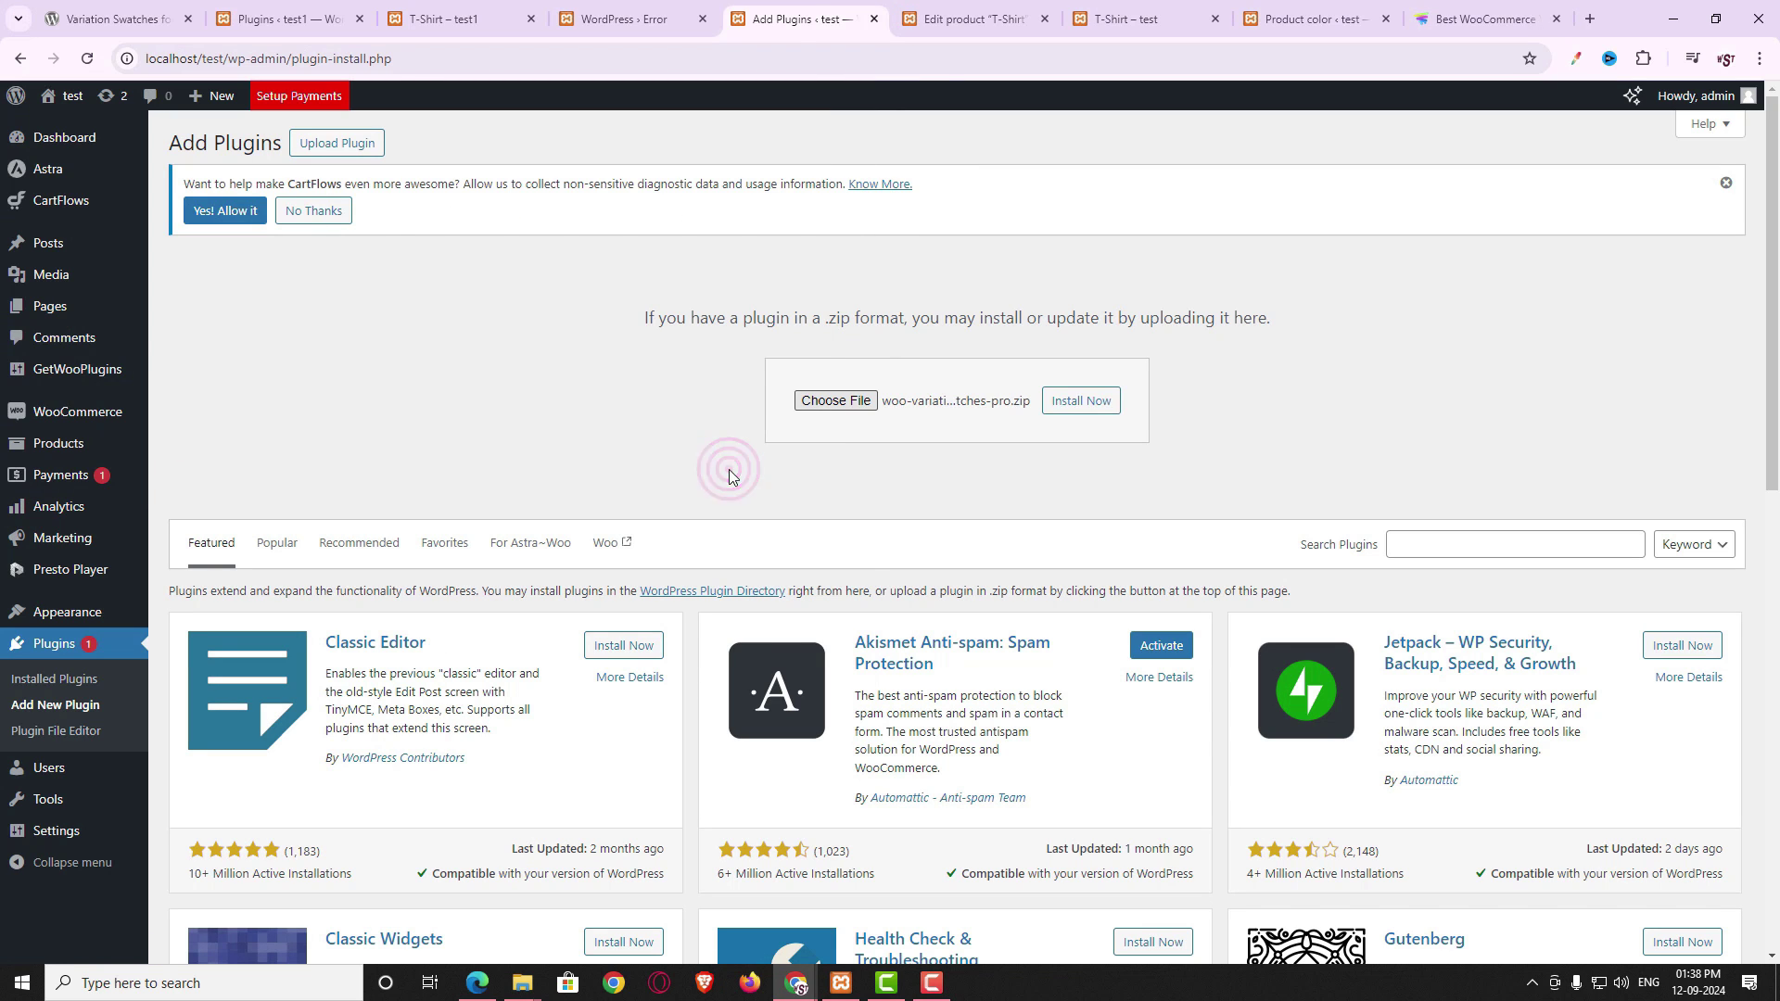
{"action": "left_click", "coordinate": [1076, 400]}
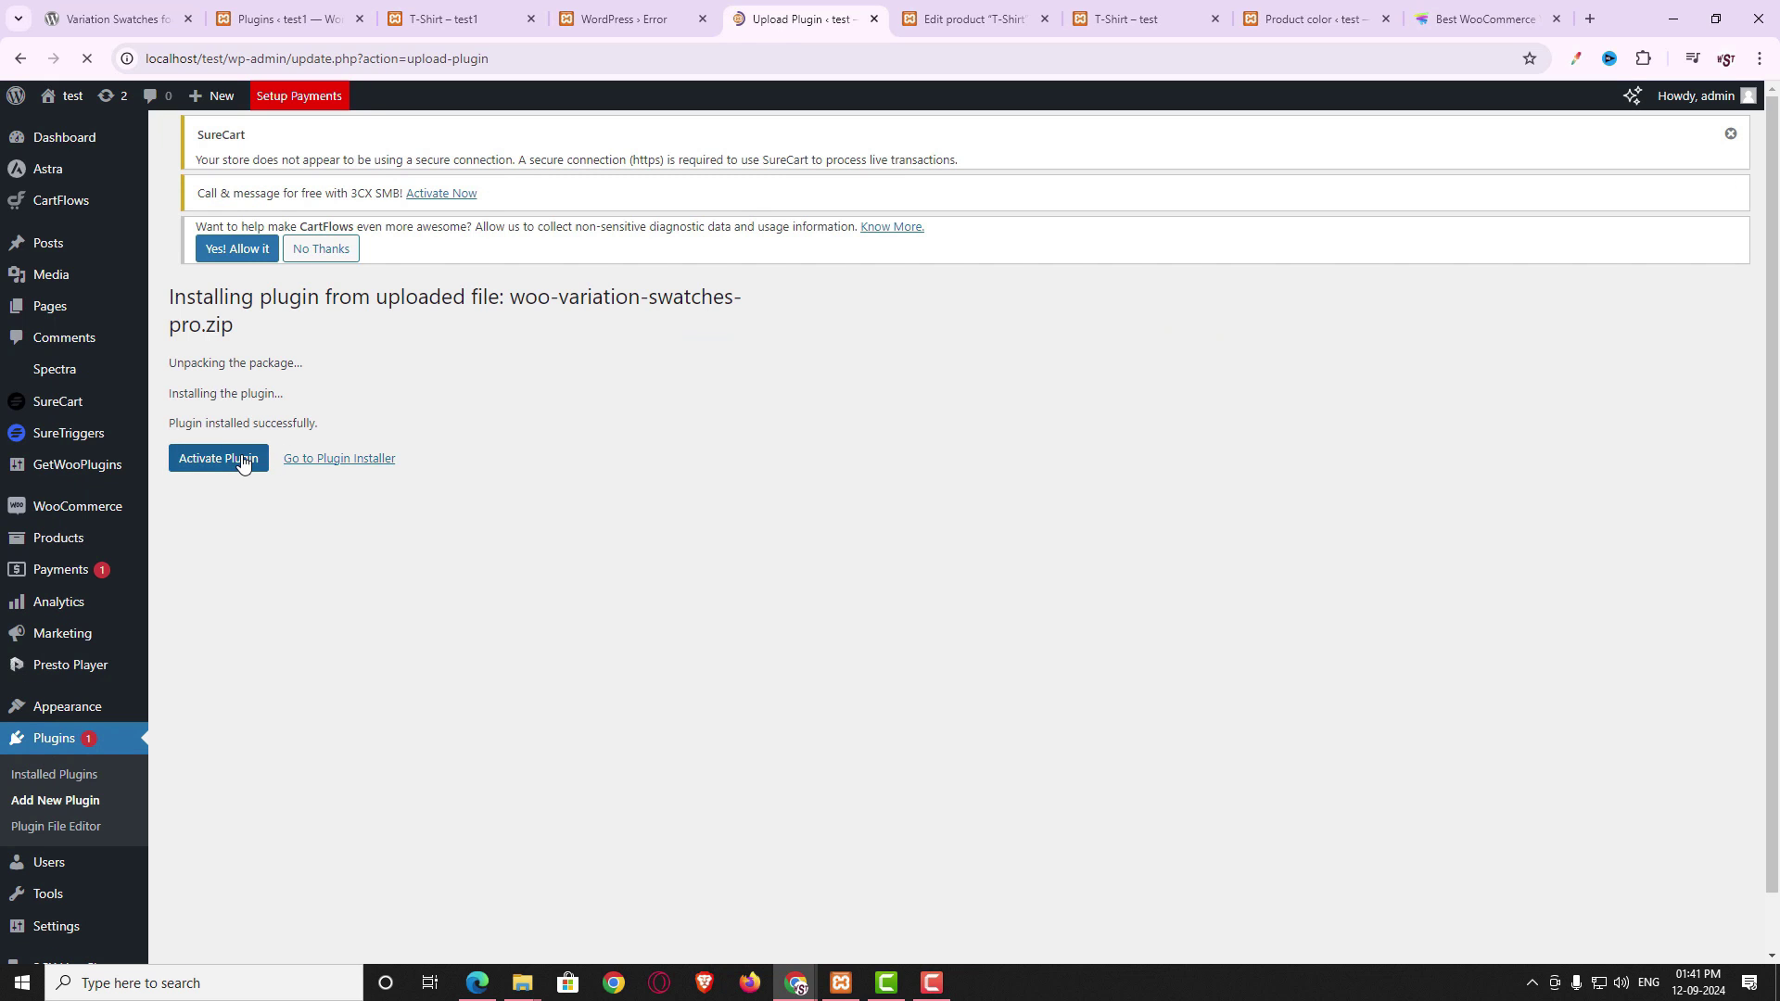
- Activate the installed Pro swatches plugin, and open the GetWooPlugins swatches settings to review the Dropdowns to Image option
{"action": "left_click", "coordinate": [239, 459]}
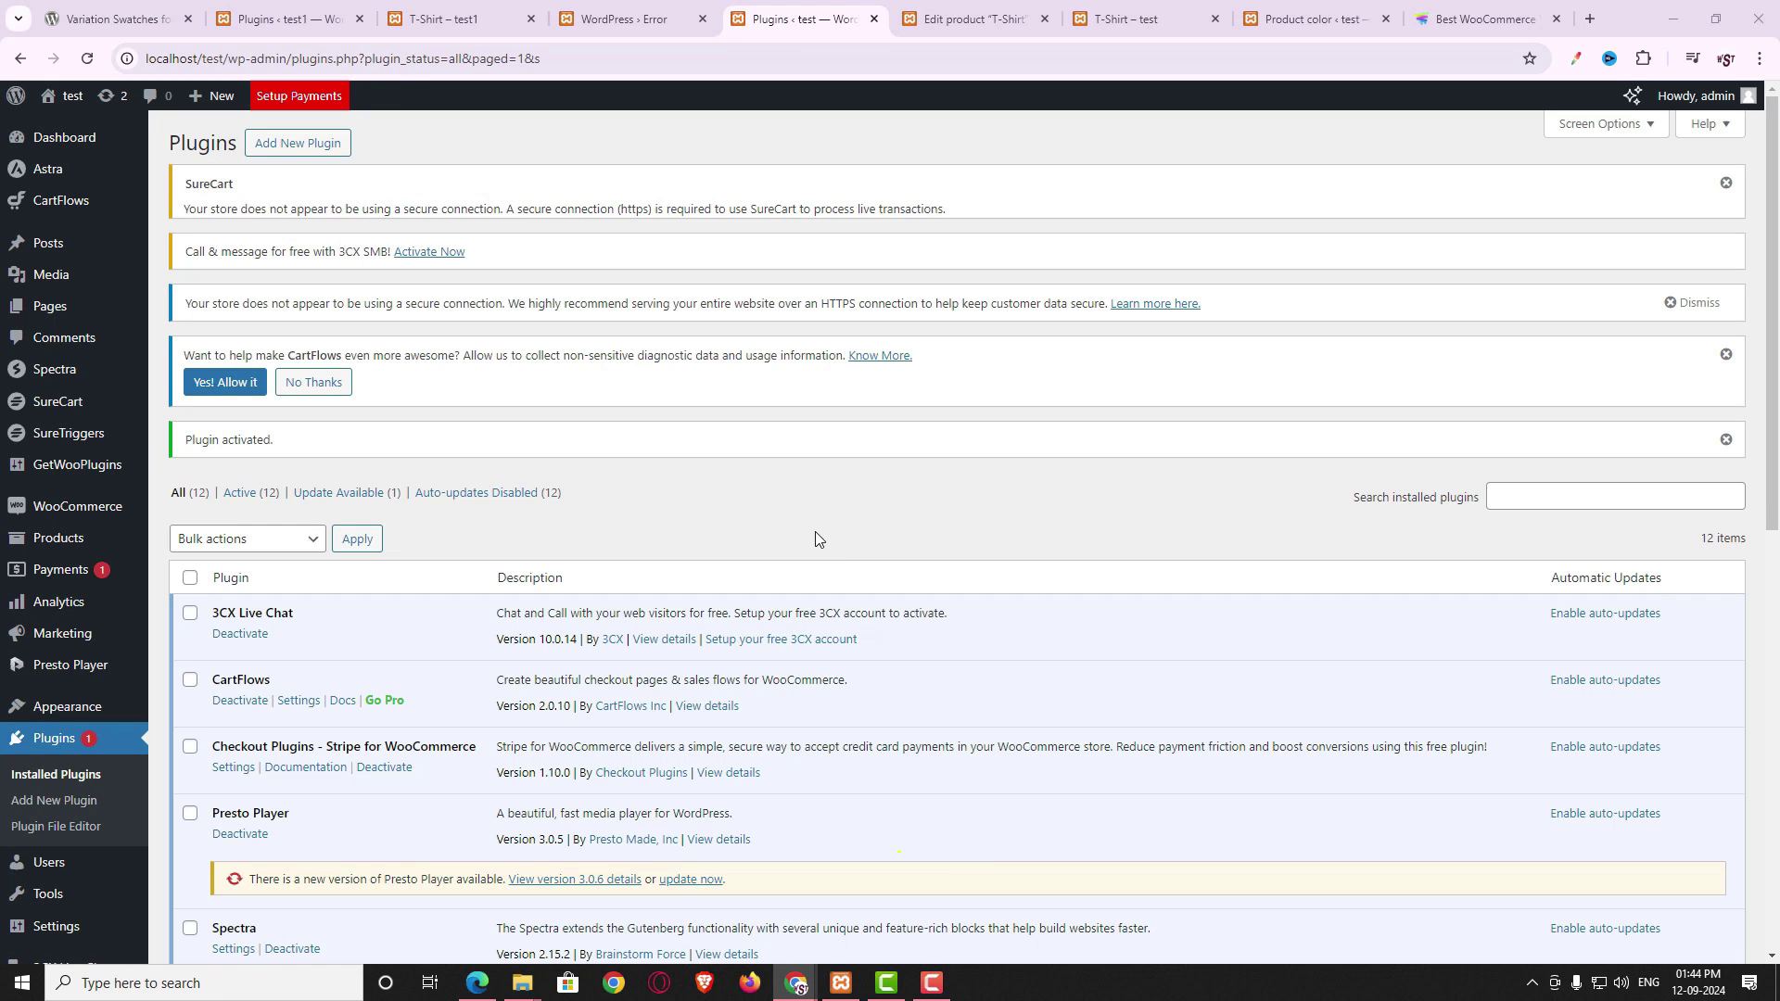
{"action": "mouse_move", "coordinate": [107, 471]}
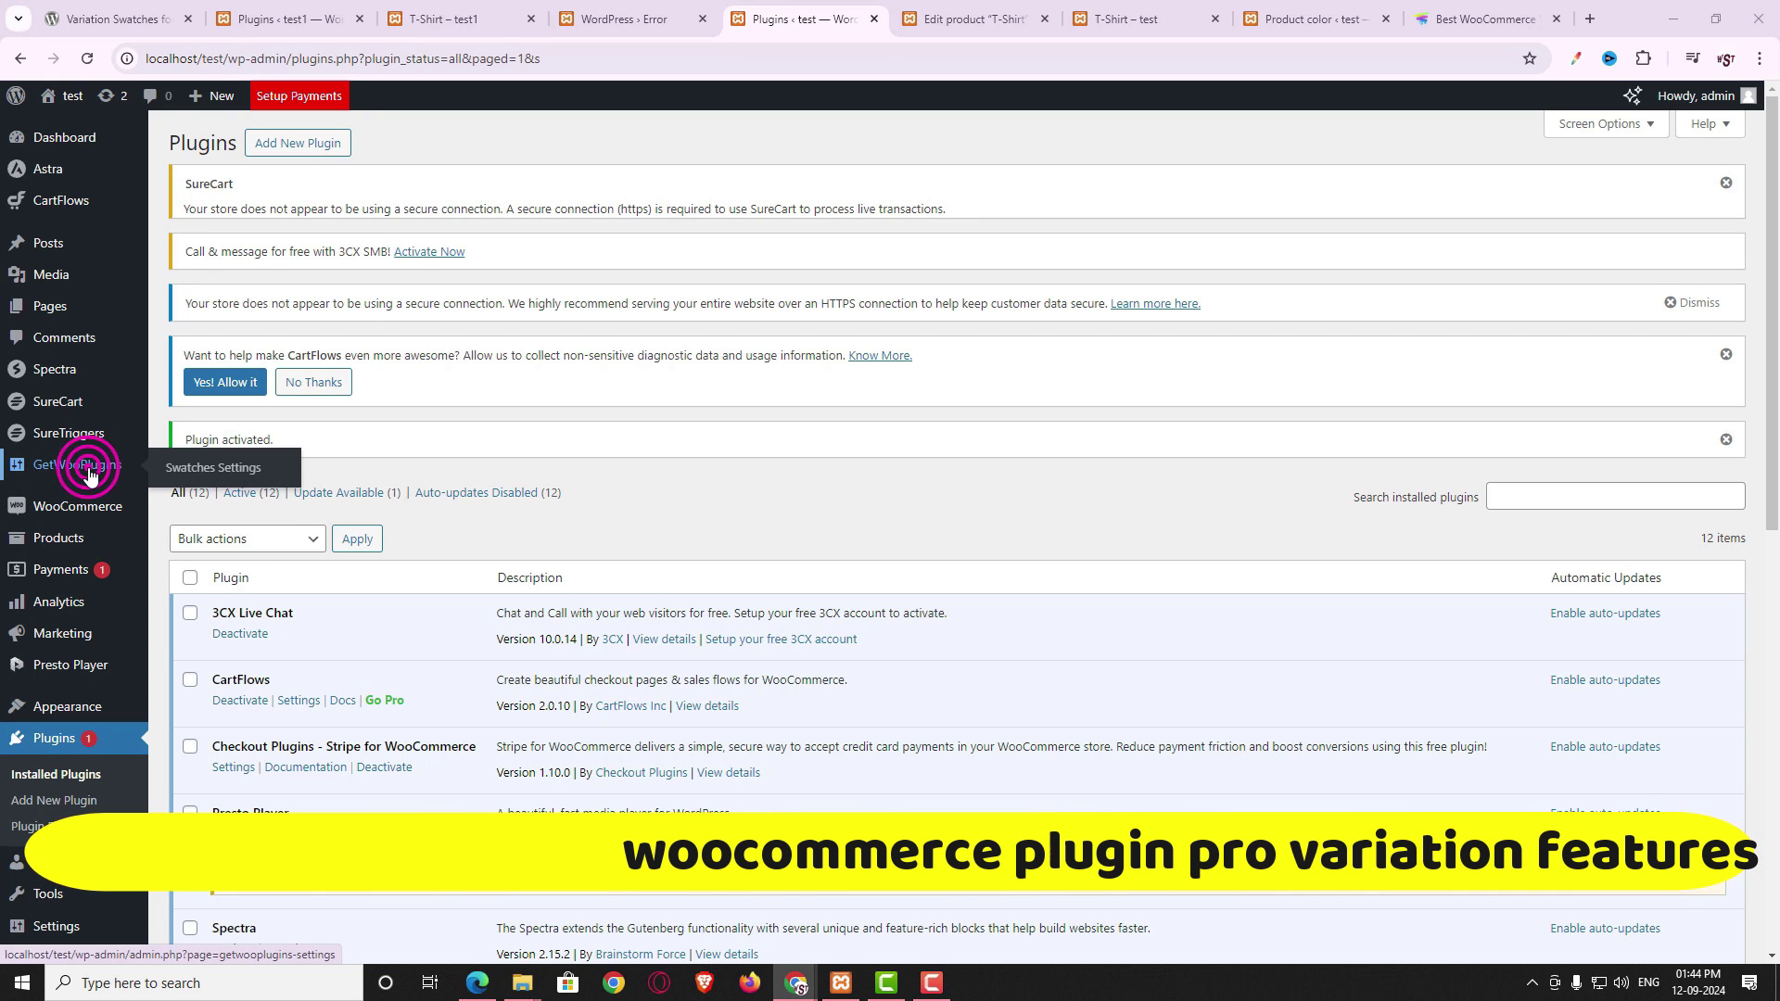
{"action": "left_click", "coordinate": [114, 476]}
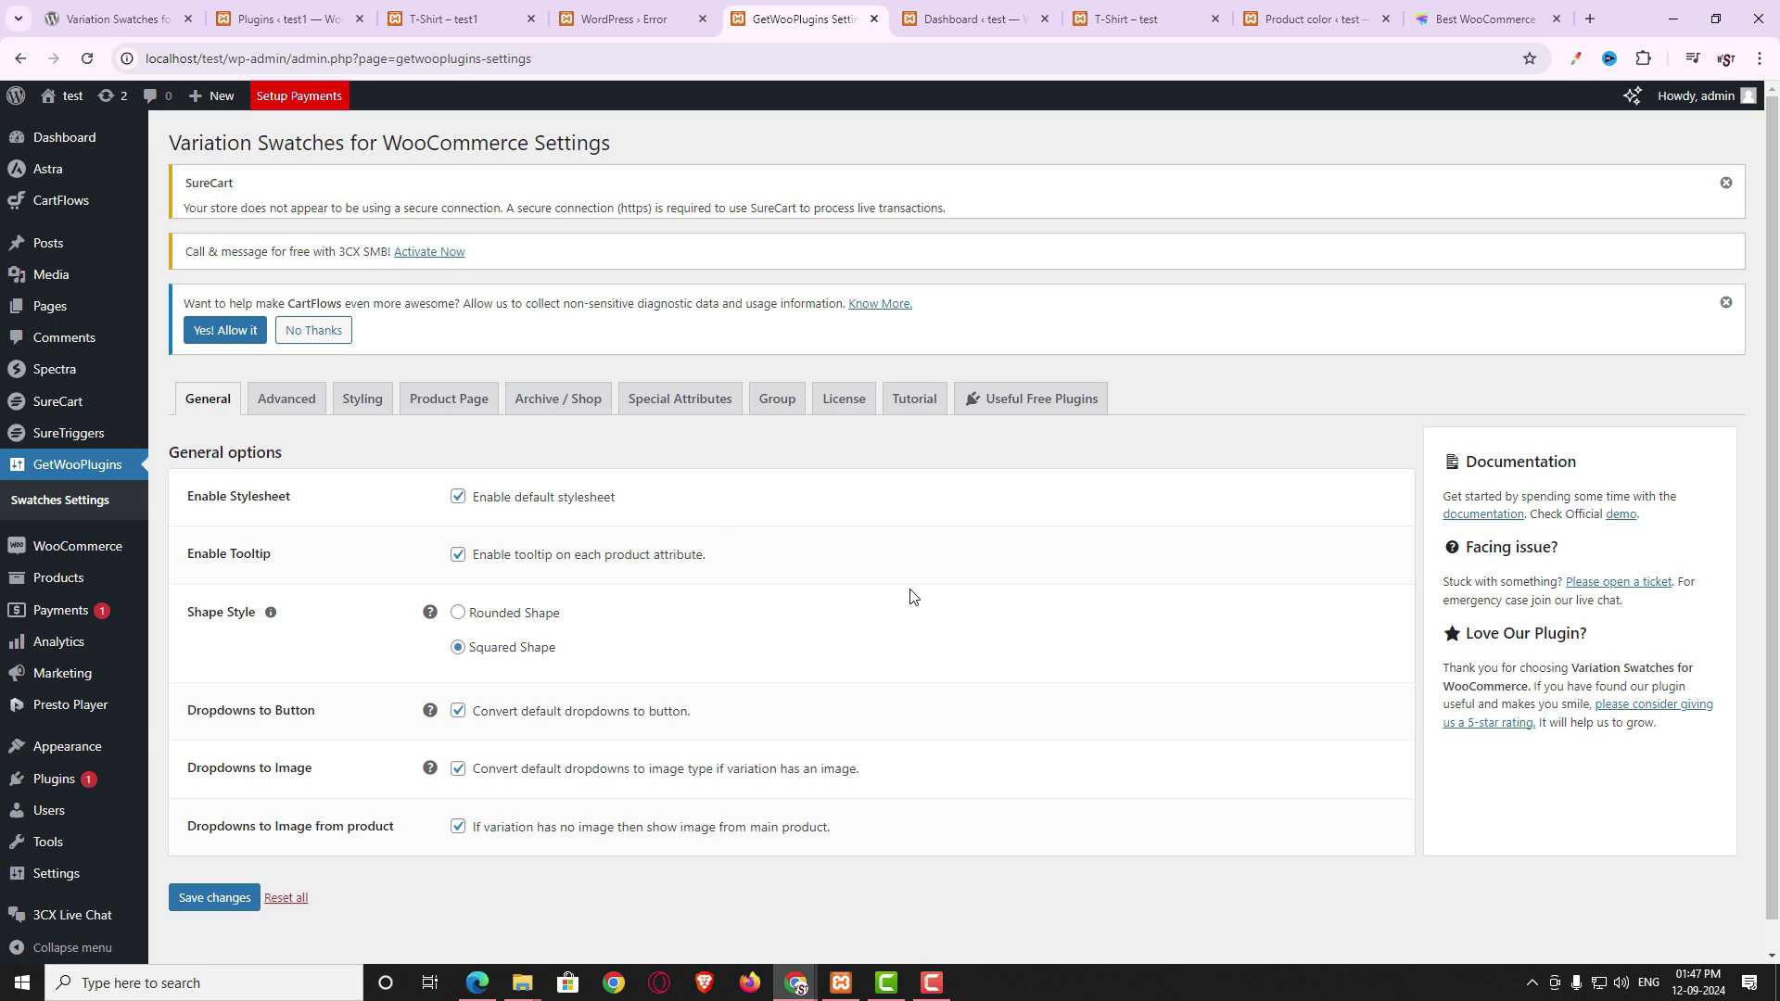
{"action": "left_click_drag", "start_coordinate": [189, 770], "coordinate": [313, 779]}
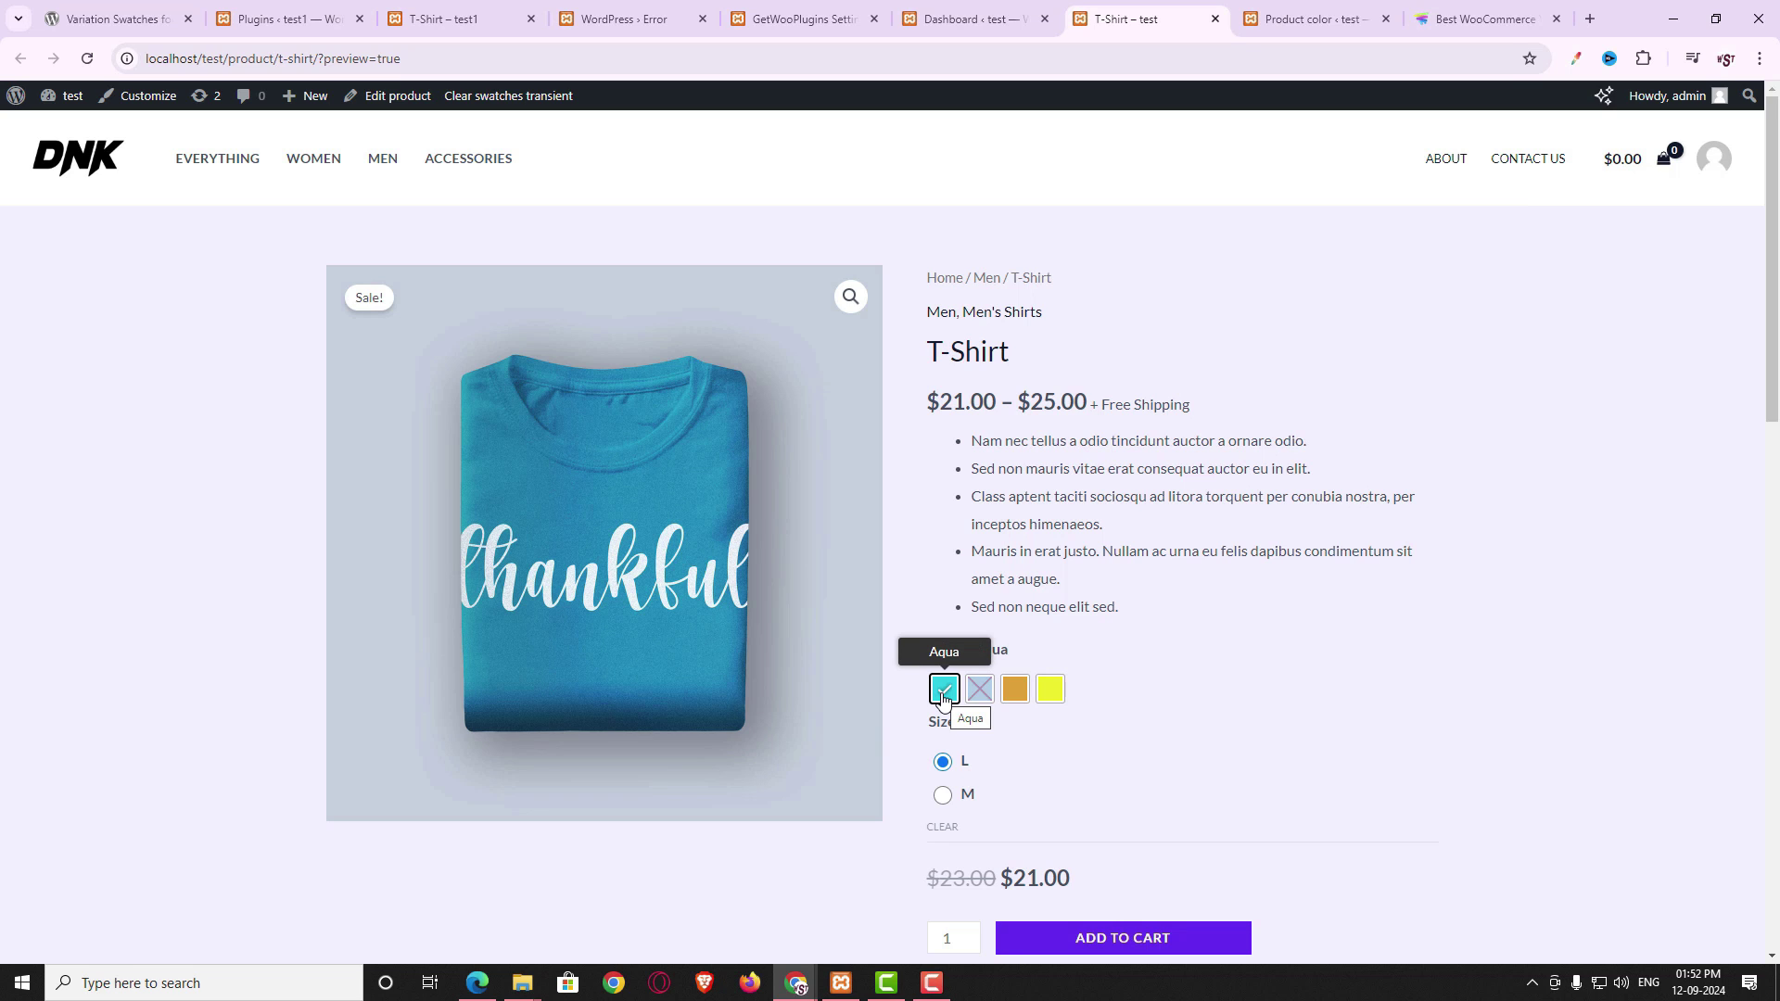
- Change the color product attribute's type to Image and update the attribute
{"action": "left_click", "coordinate": [965, 21]}
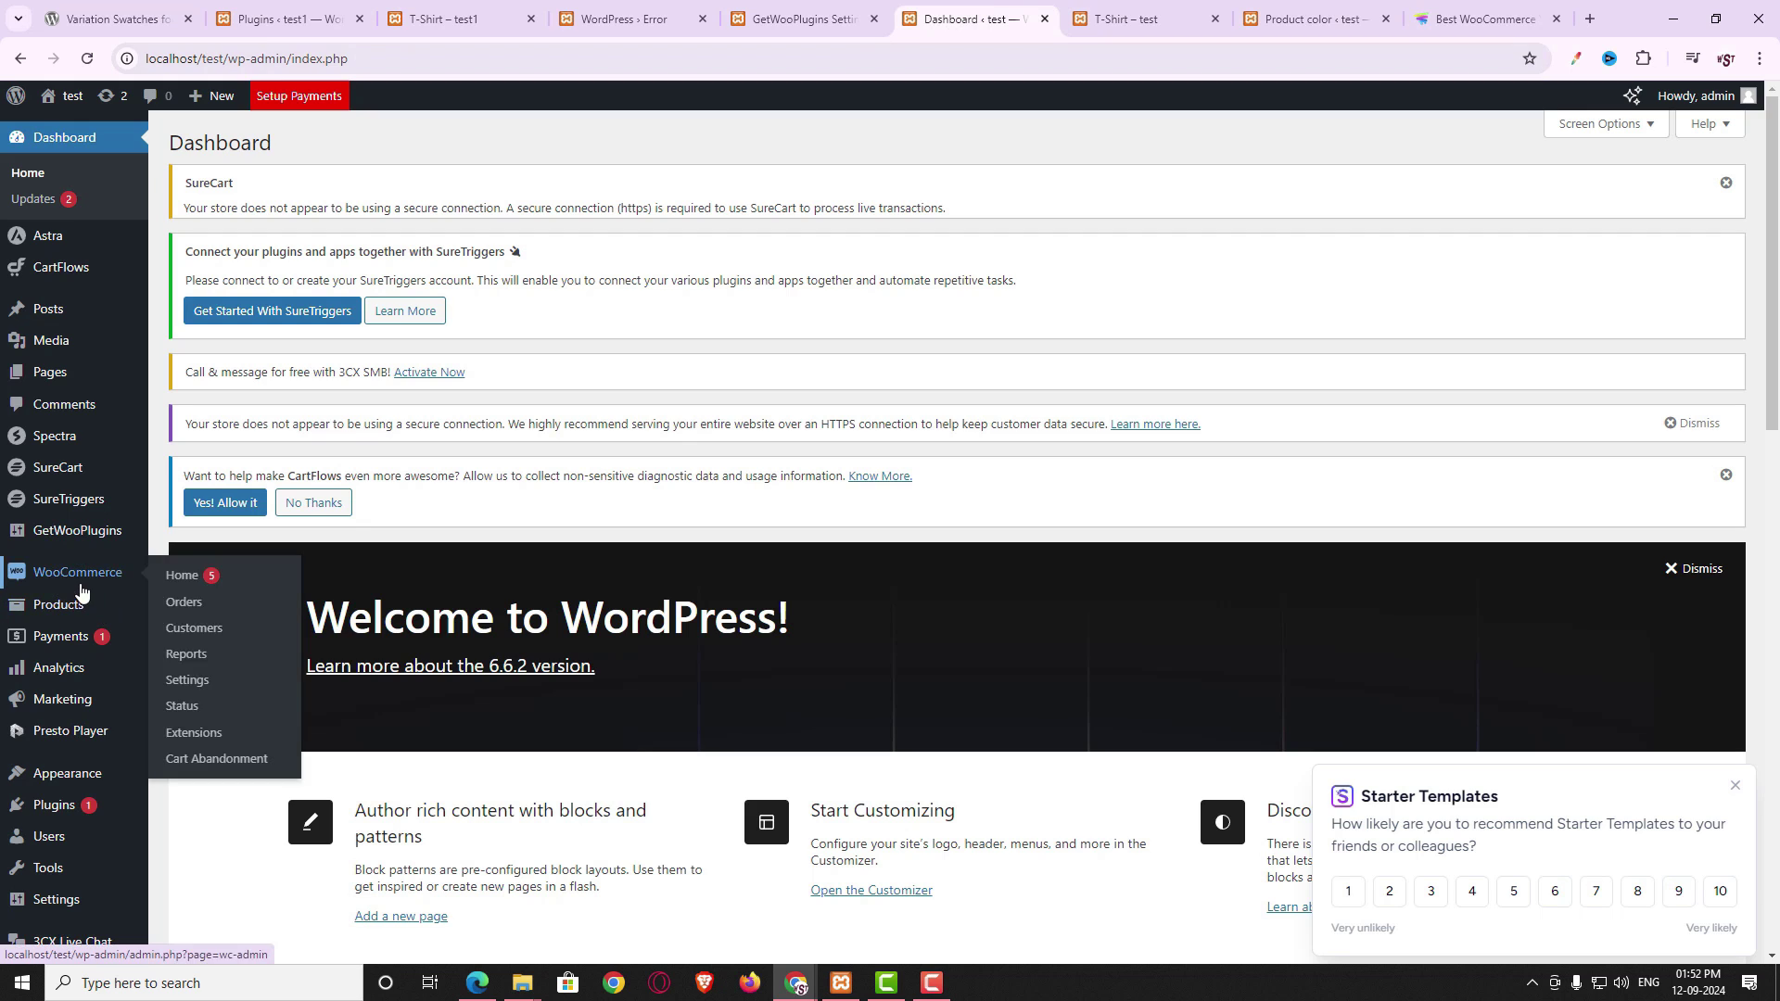
{"action": "mouse_move", "coordinate": [75, 607]}
{"action": "left_click", "coordinate": [185, 711]}
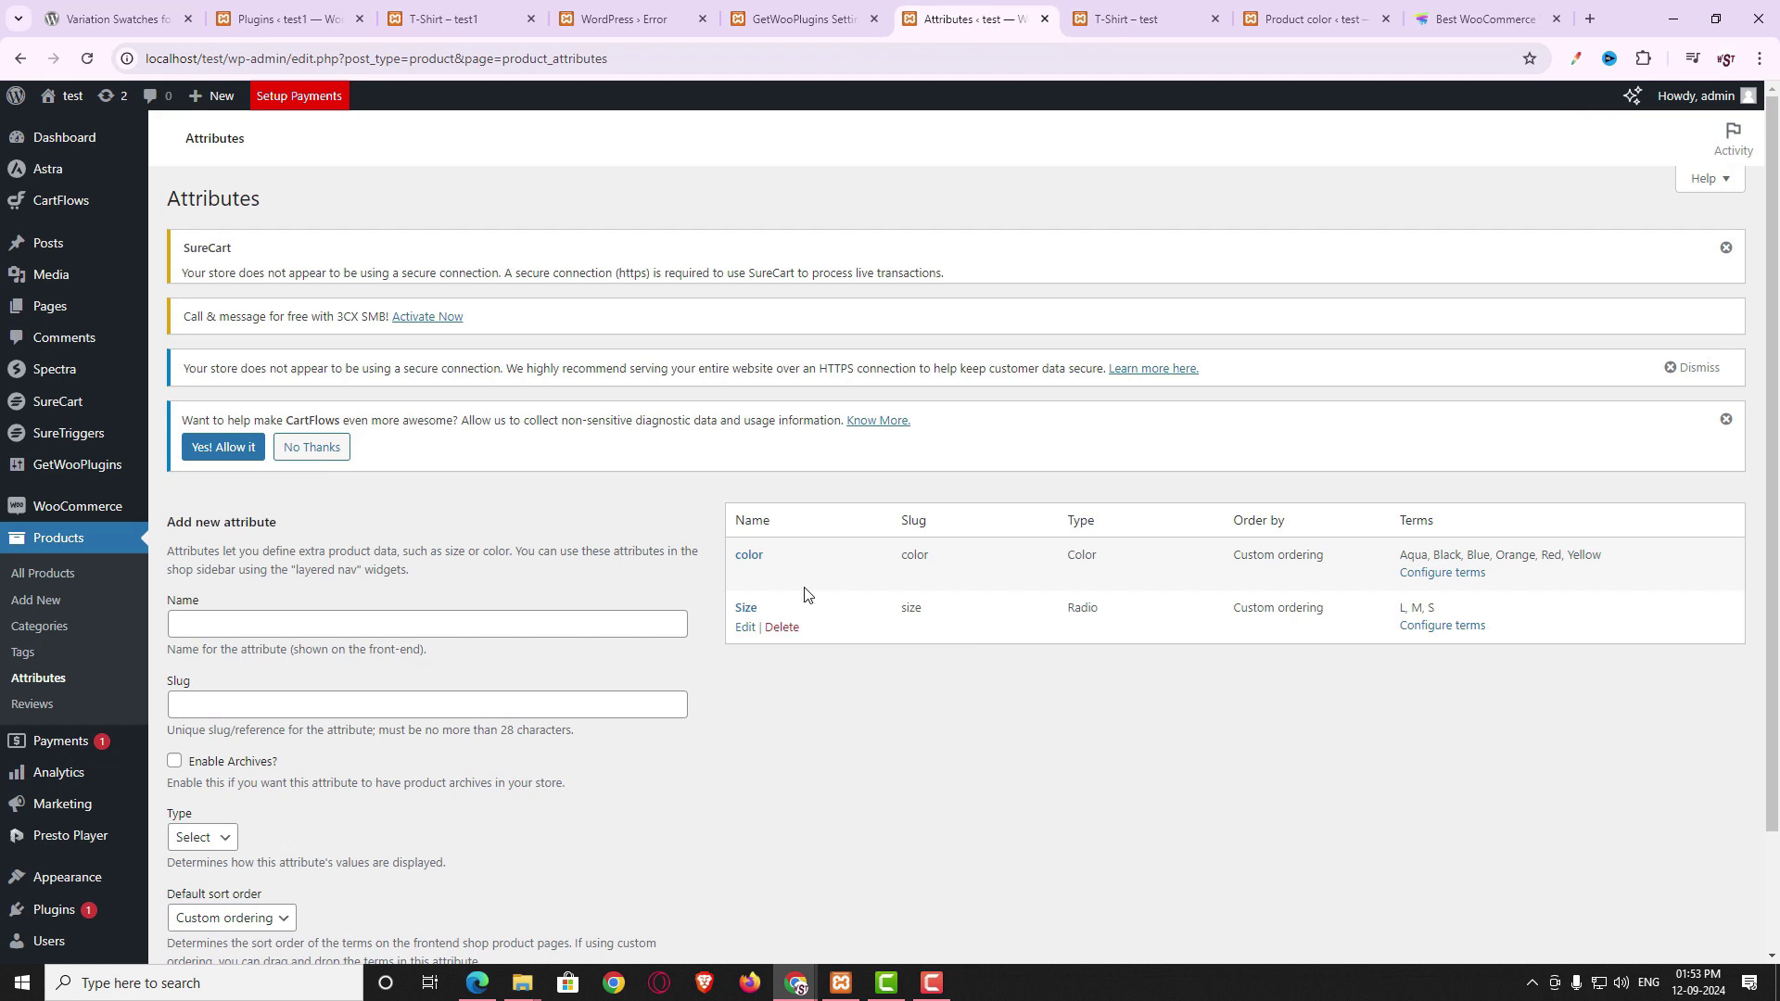
{"action": "left_click", "coordinate": [746, 576]}
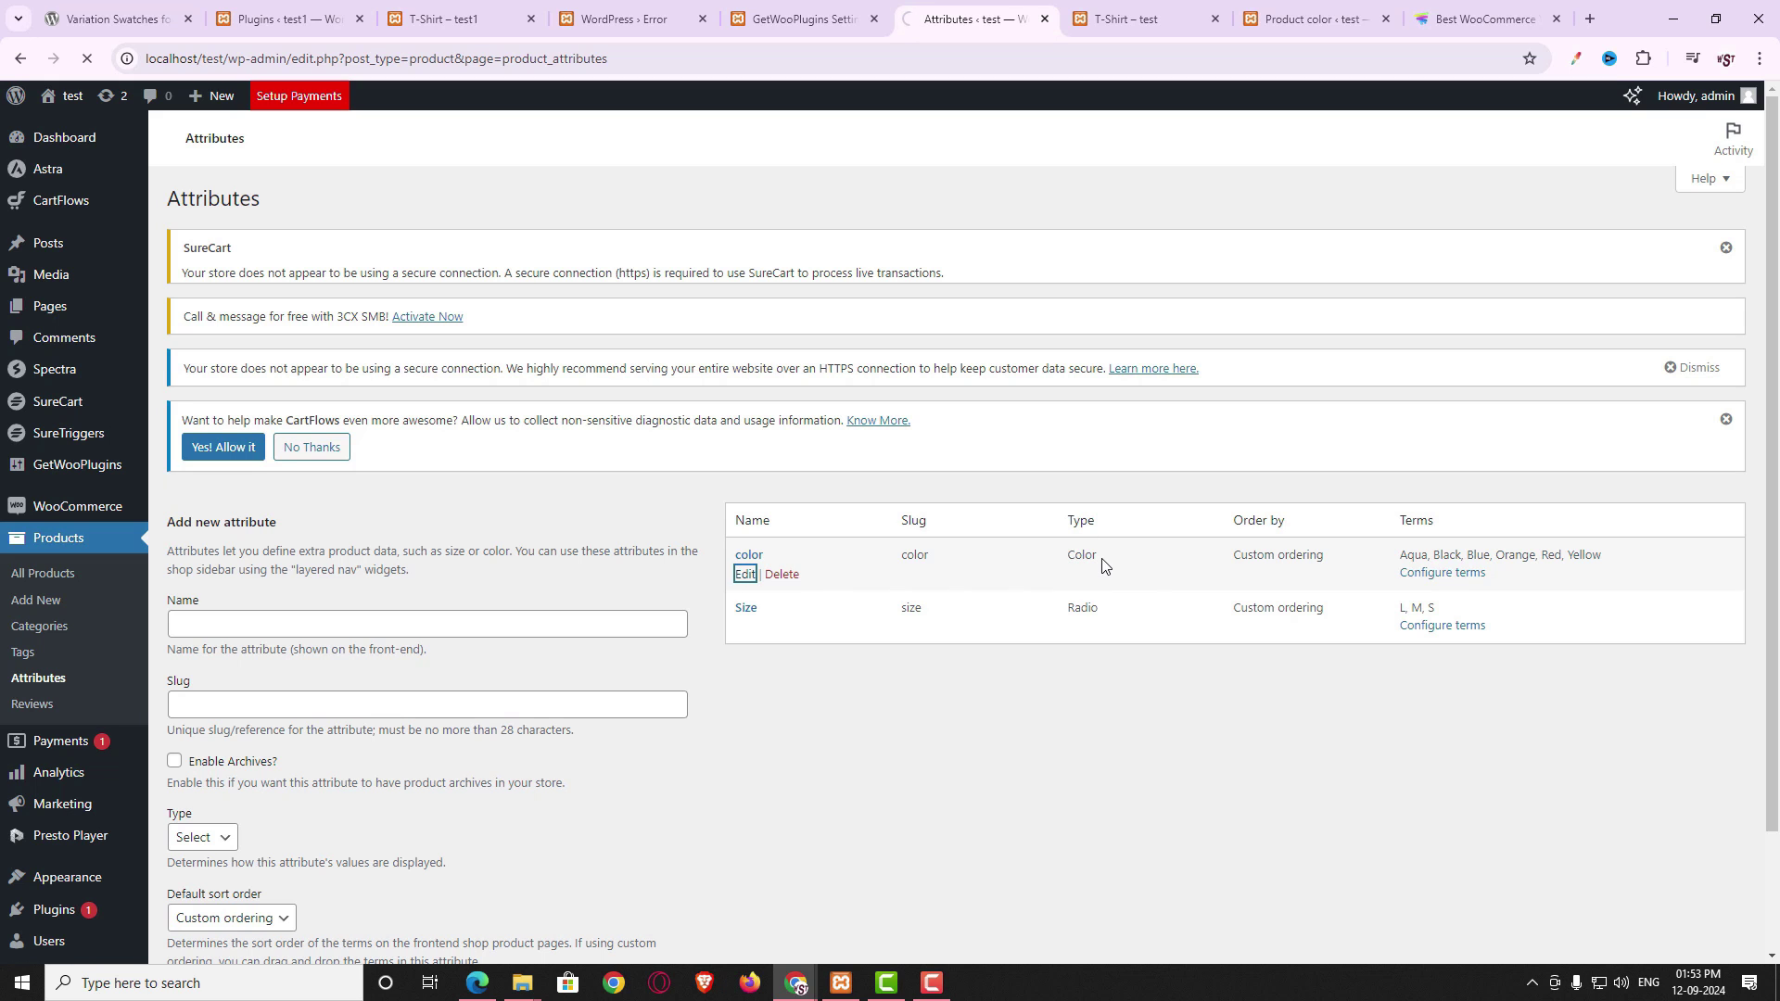
{"action": "left_click", "coordinate": [434, 744]}
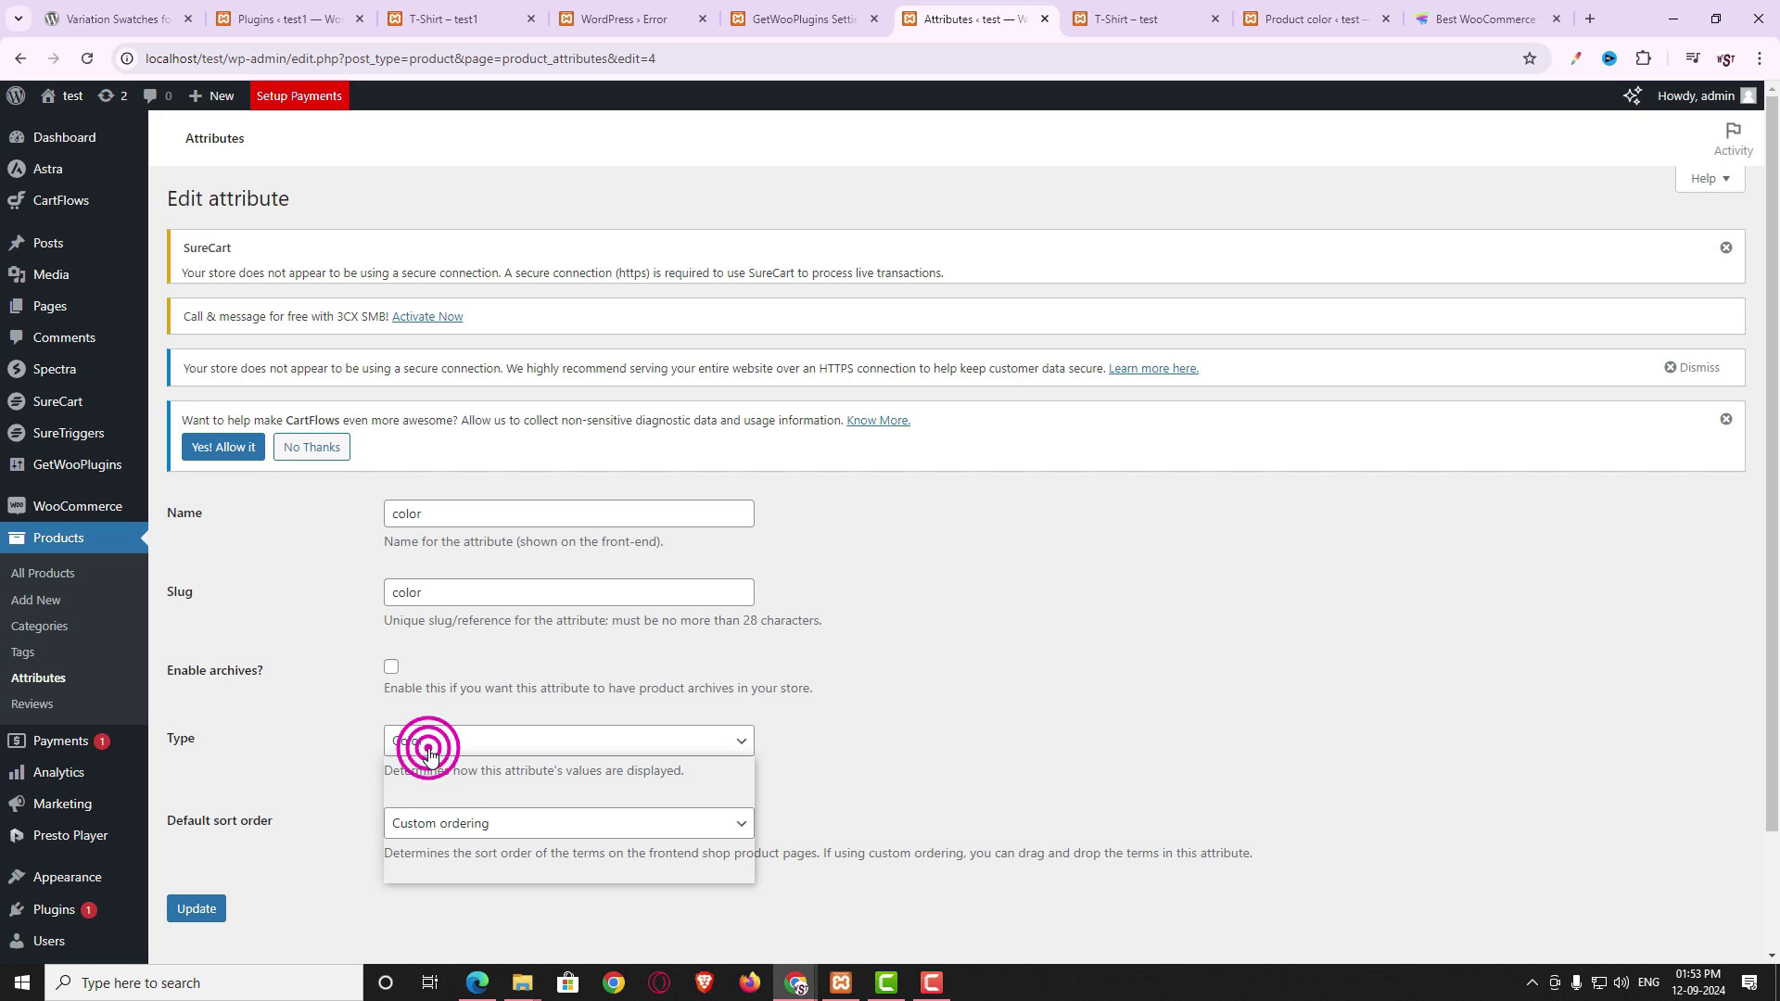
{"action": "left_click", "coordinate": [425, 816]}
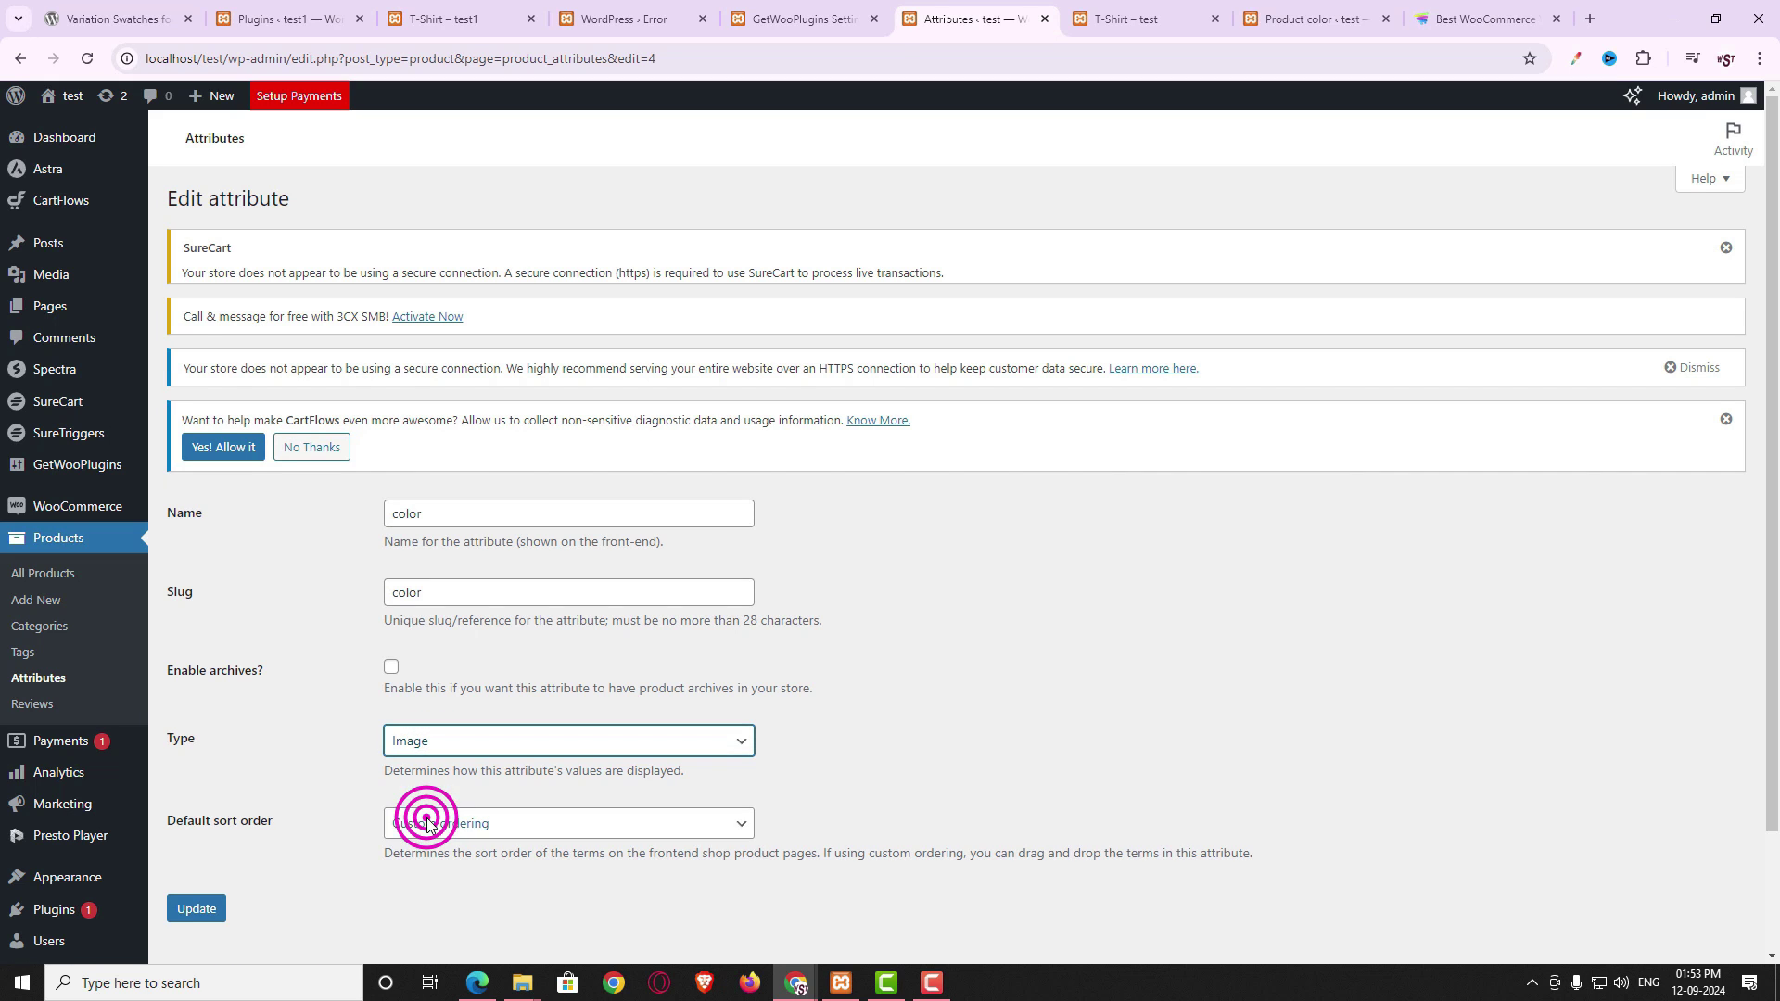
{"action": "left_click", "coordinate": [192, 913]}
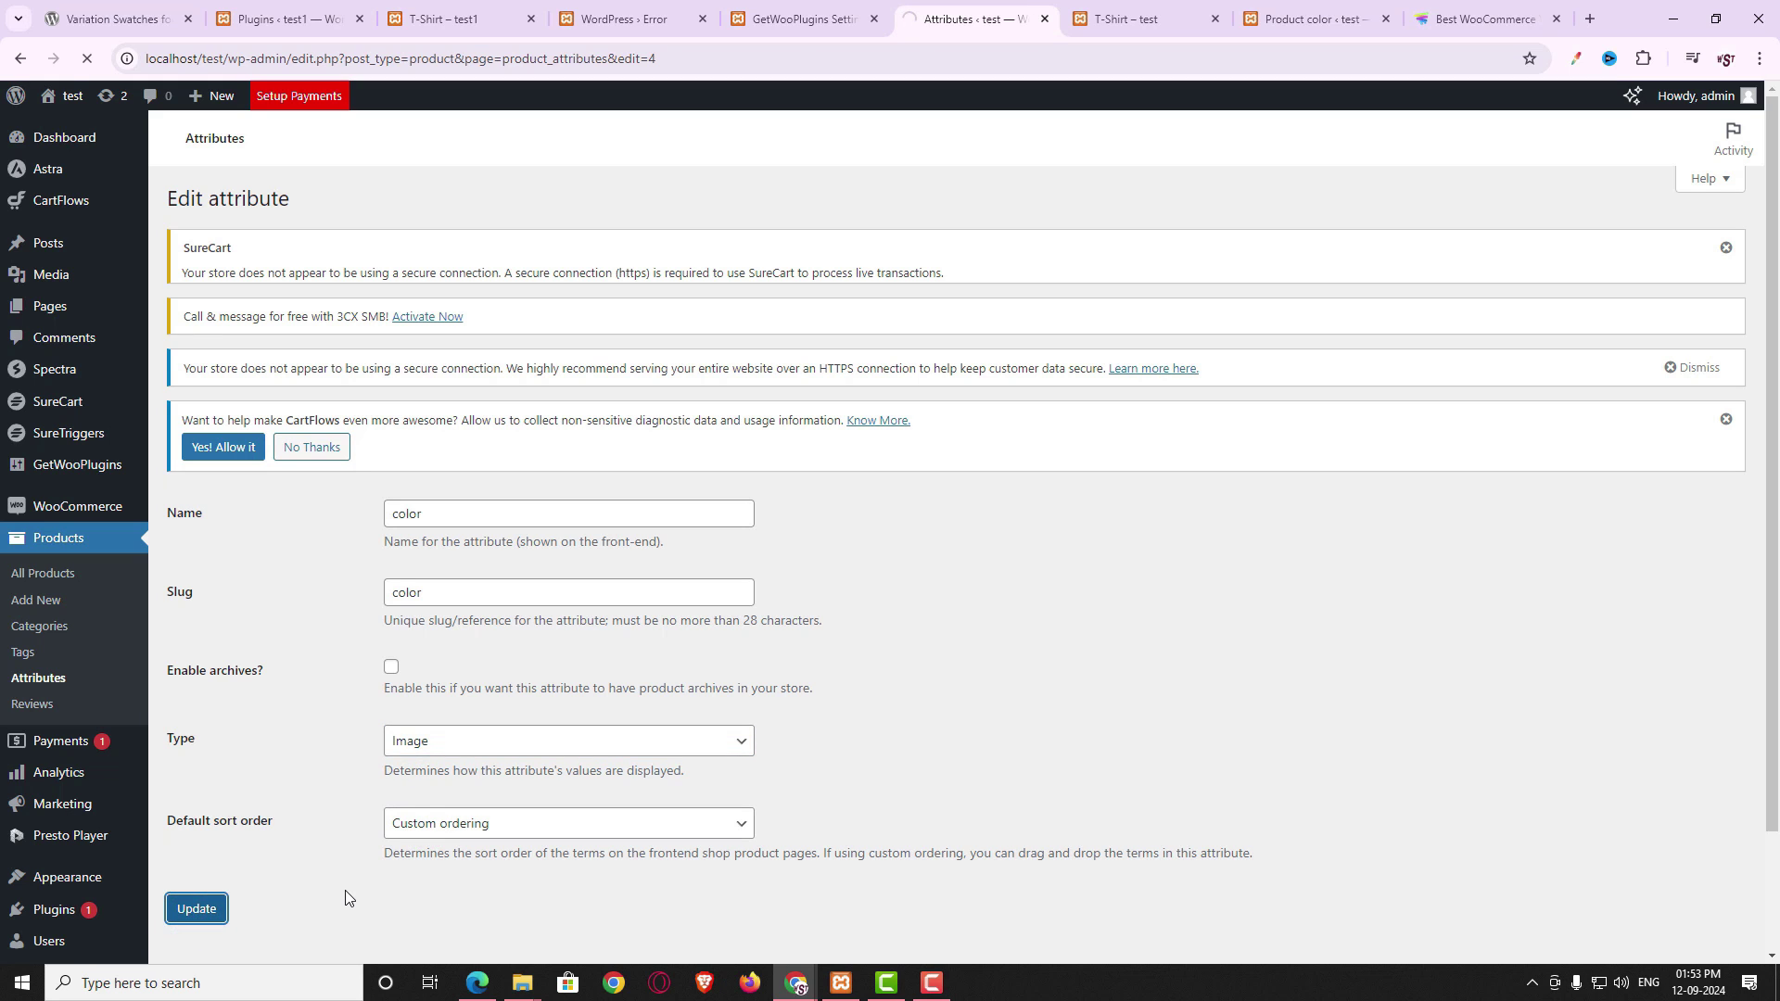
- Assign the teal T-shirt image tshirt2.jpg from the media library to the Aqua color term and update it
{"action": "left_click", "coordinate": [750, 557]}
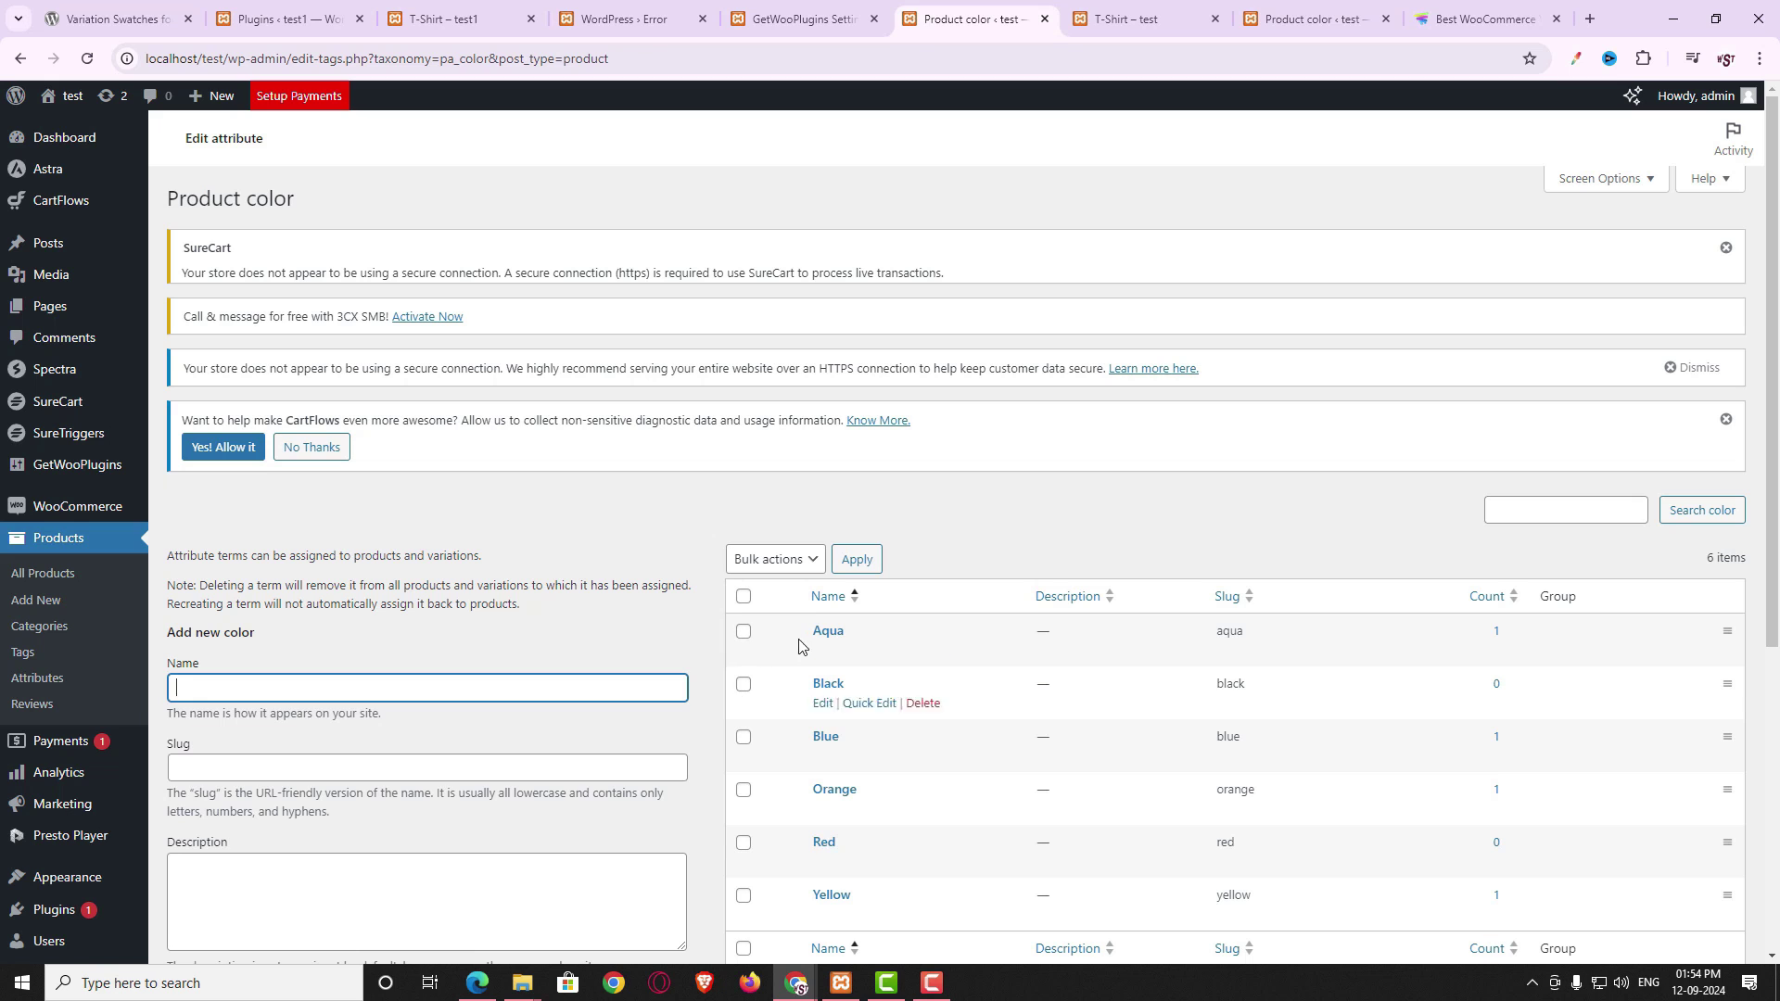
{"action": "scroll", "coordinate": [825, 639], "scroll_direction": "down", "scroll_amount": 2}
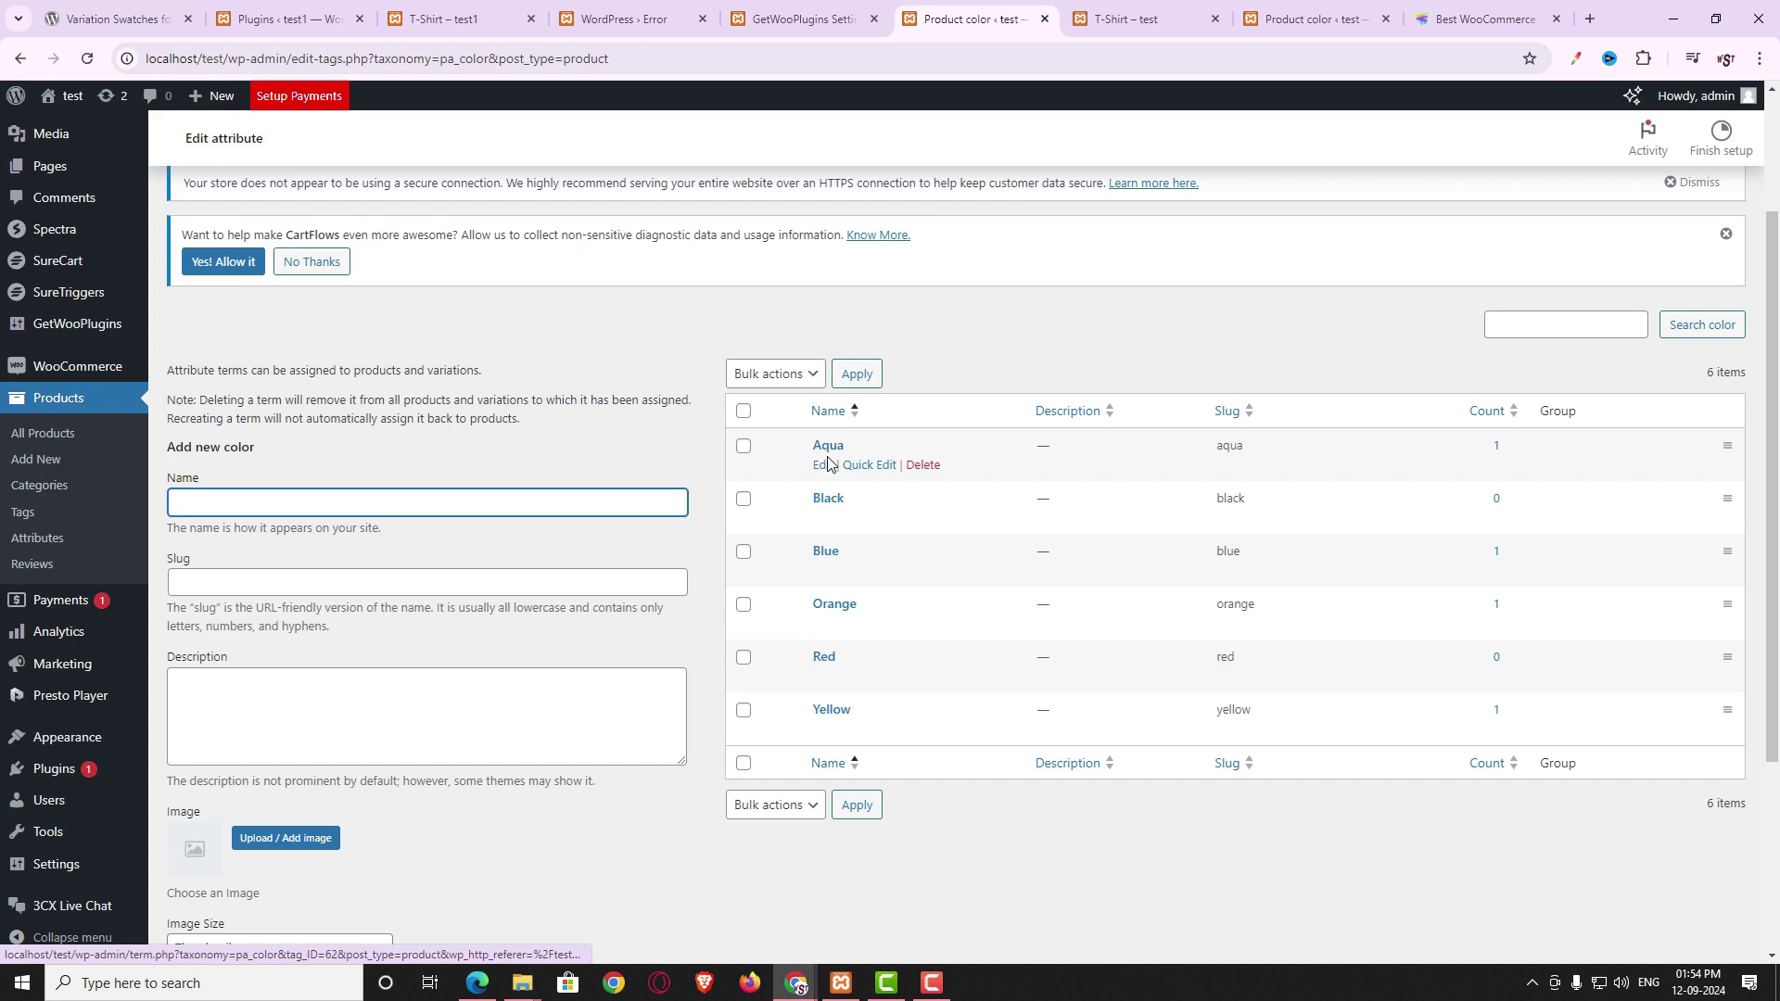
{"action": "left_click", "coordinate": [825, 467]}
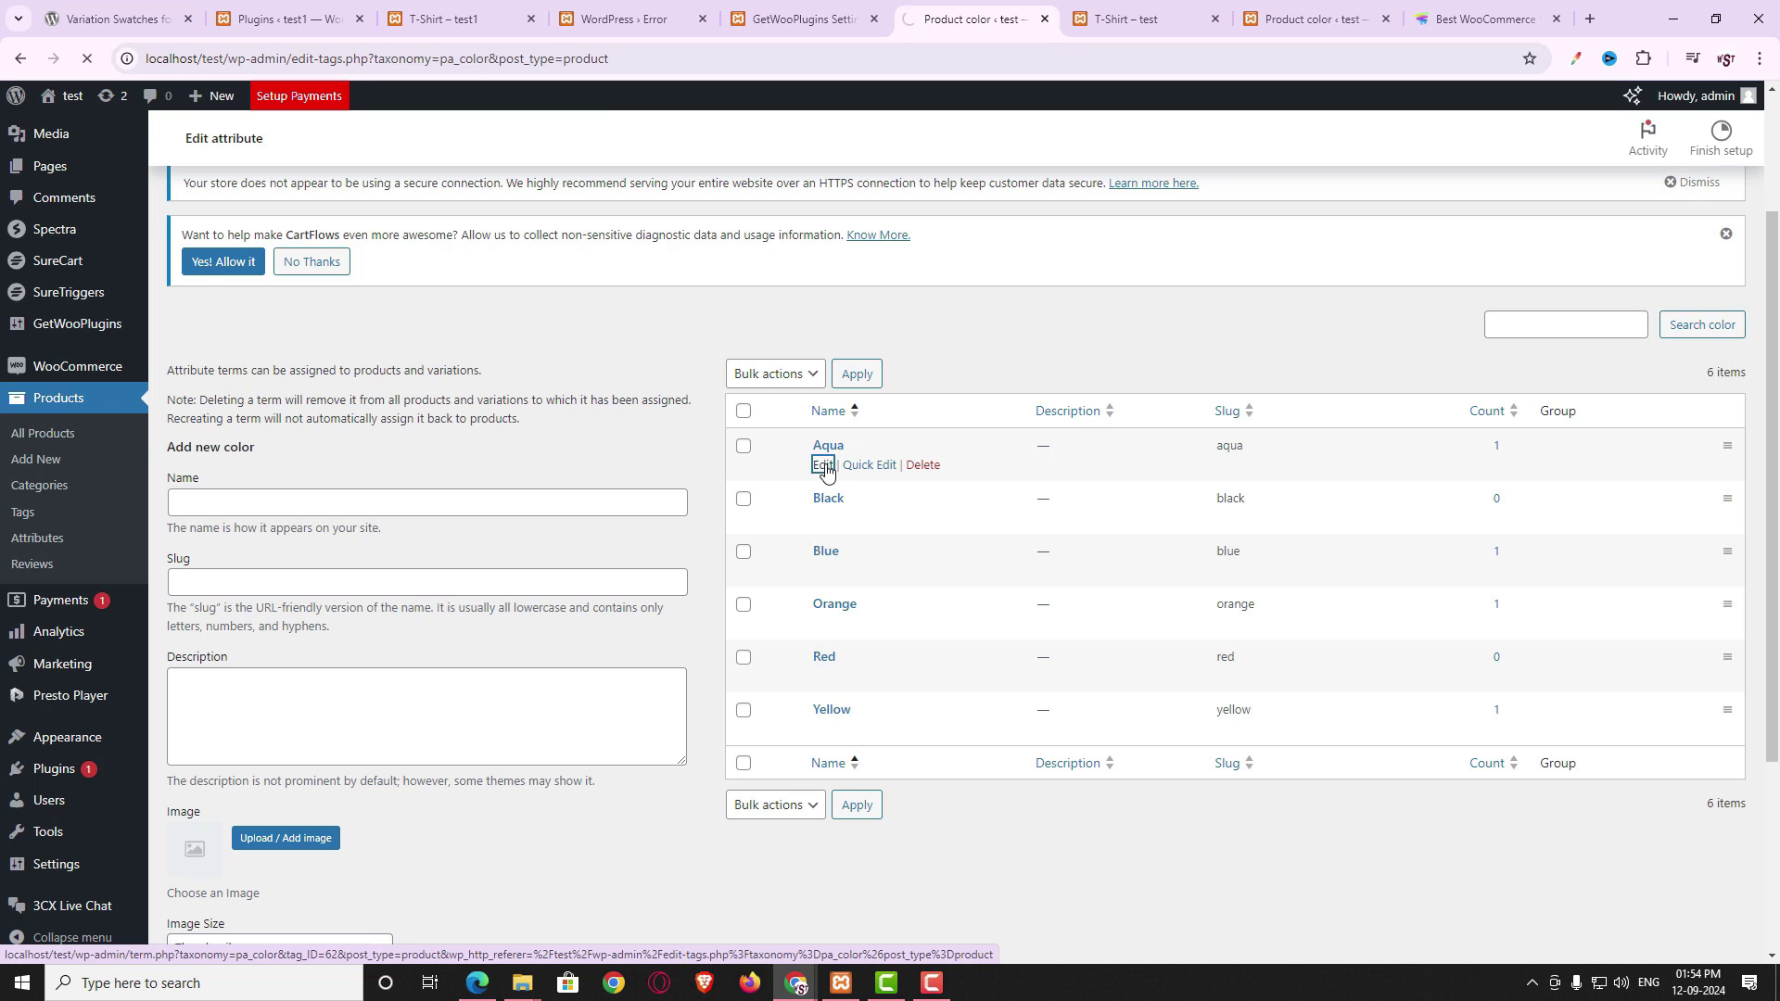
{"action": "scroll", "coordinate": [719, 588], "scroll_direction": "down", "scroll_amount": 3}
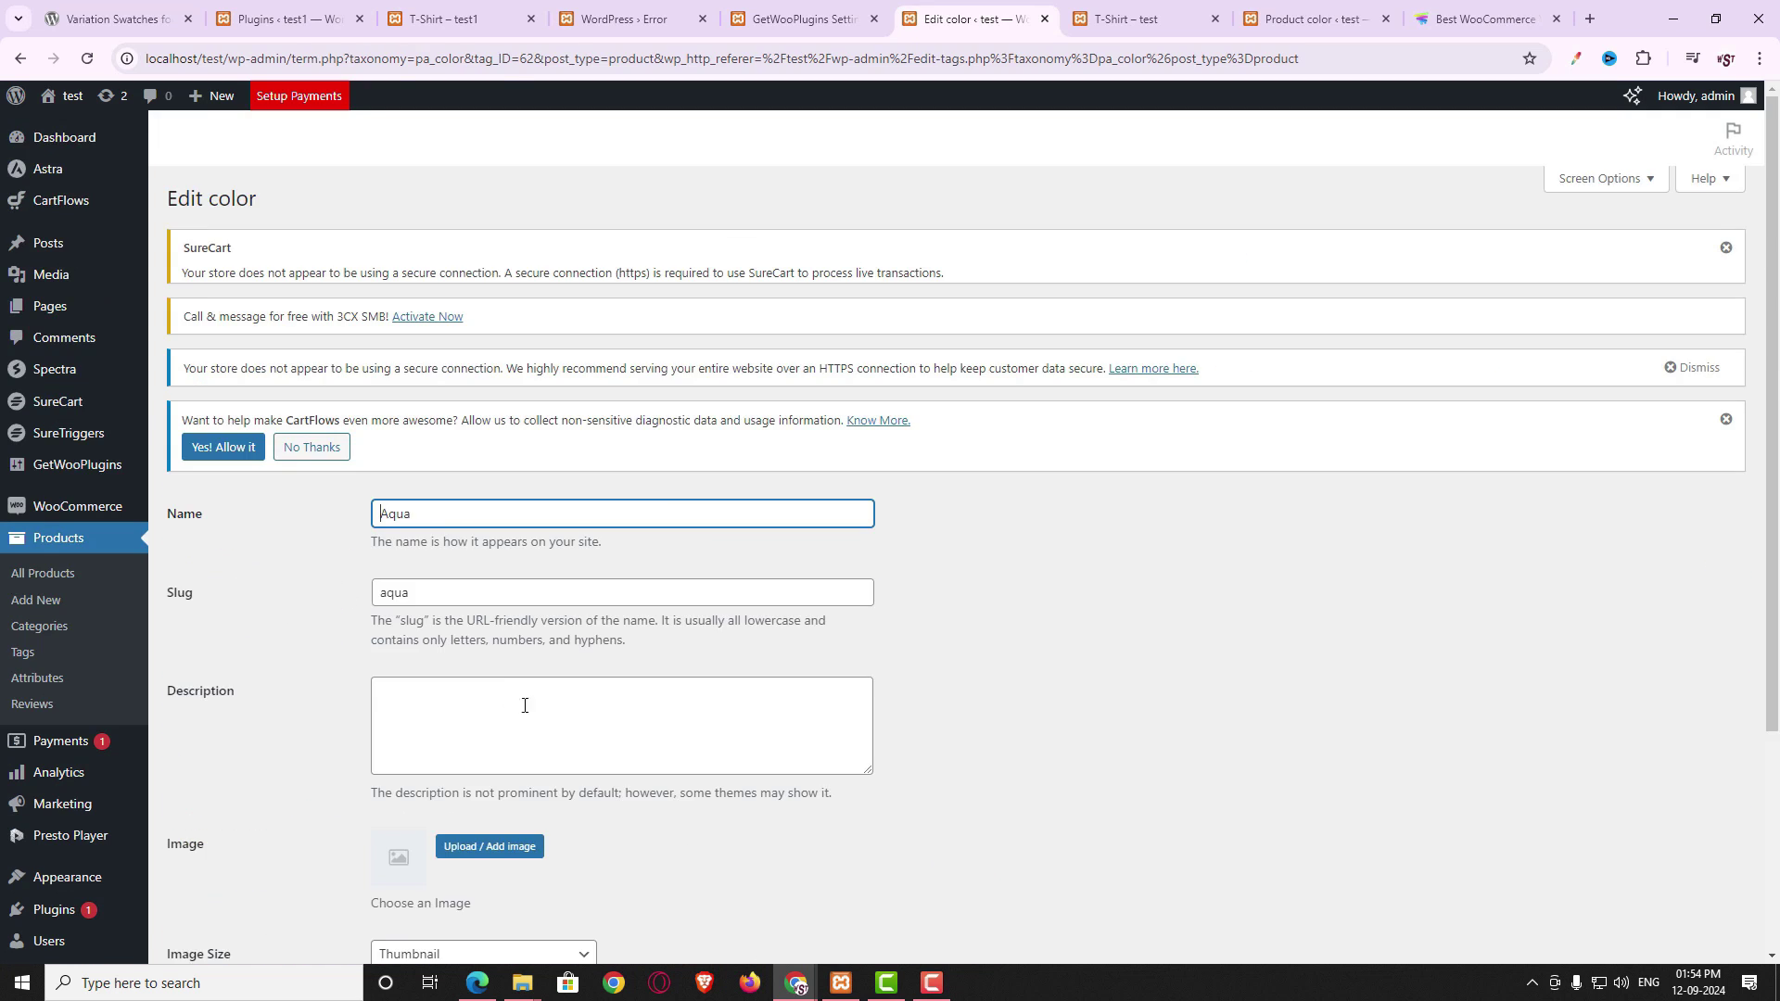
{"action": "scroll", "coordinate": [556, 710], "scroll_direction": "down", "scroll_amount": 3}
{"action": "left_click", "coordinate": [485, 569]}
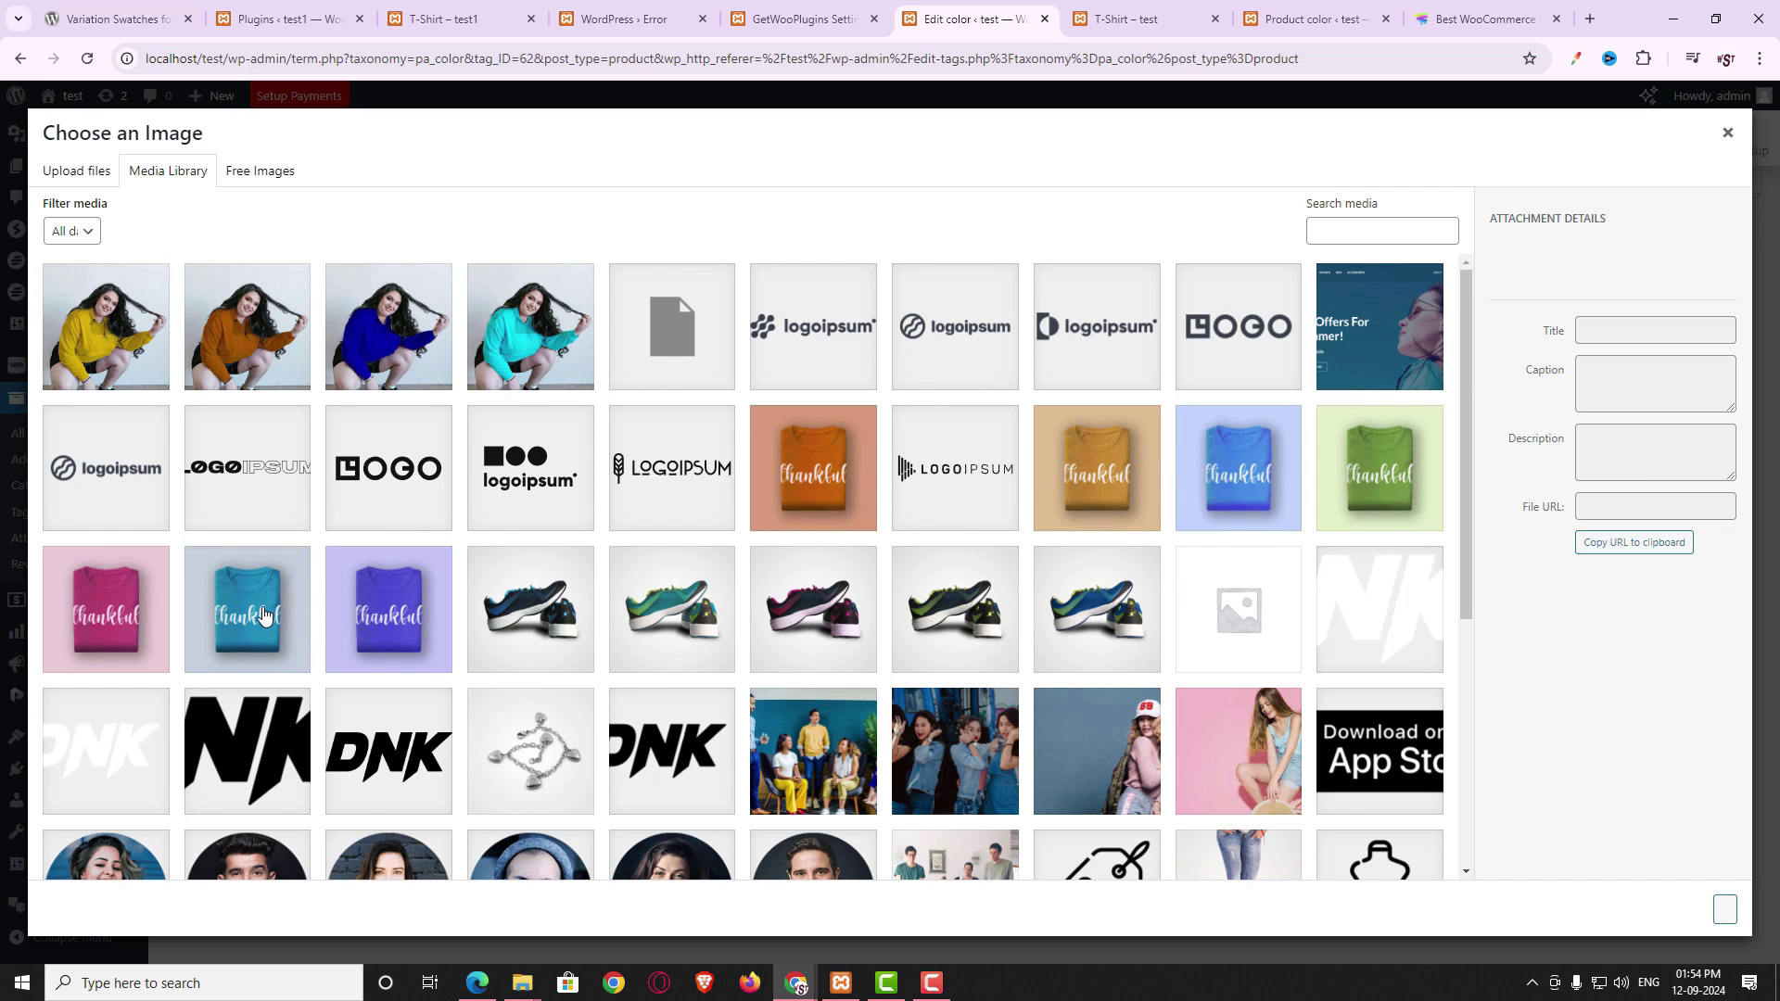
{"action": "left_click", "coordinate": [249, 609]}
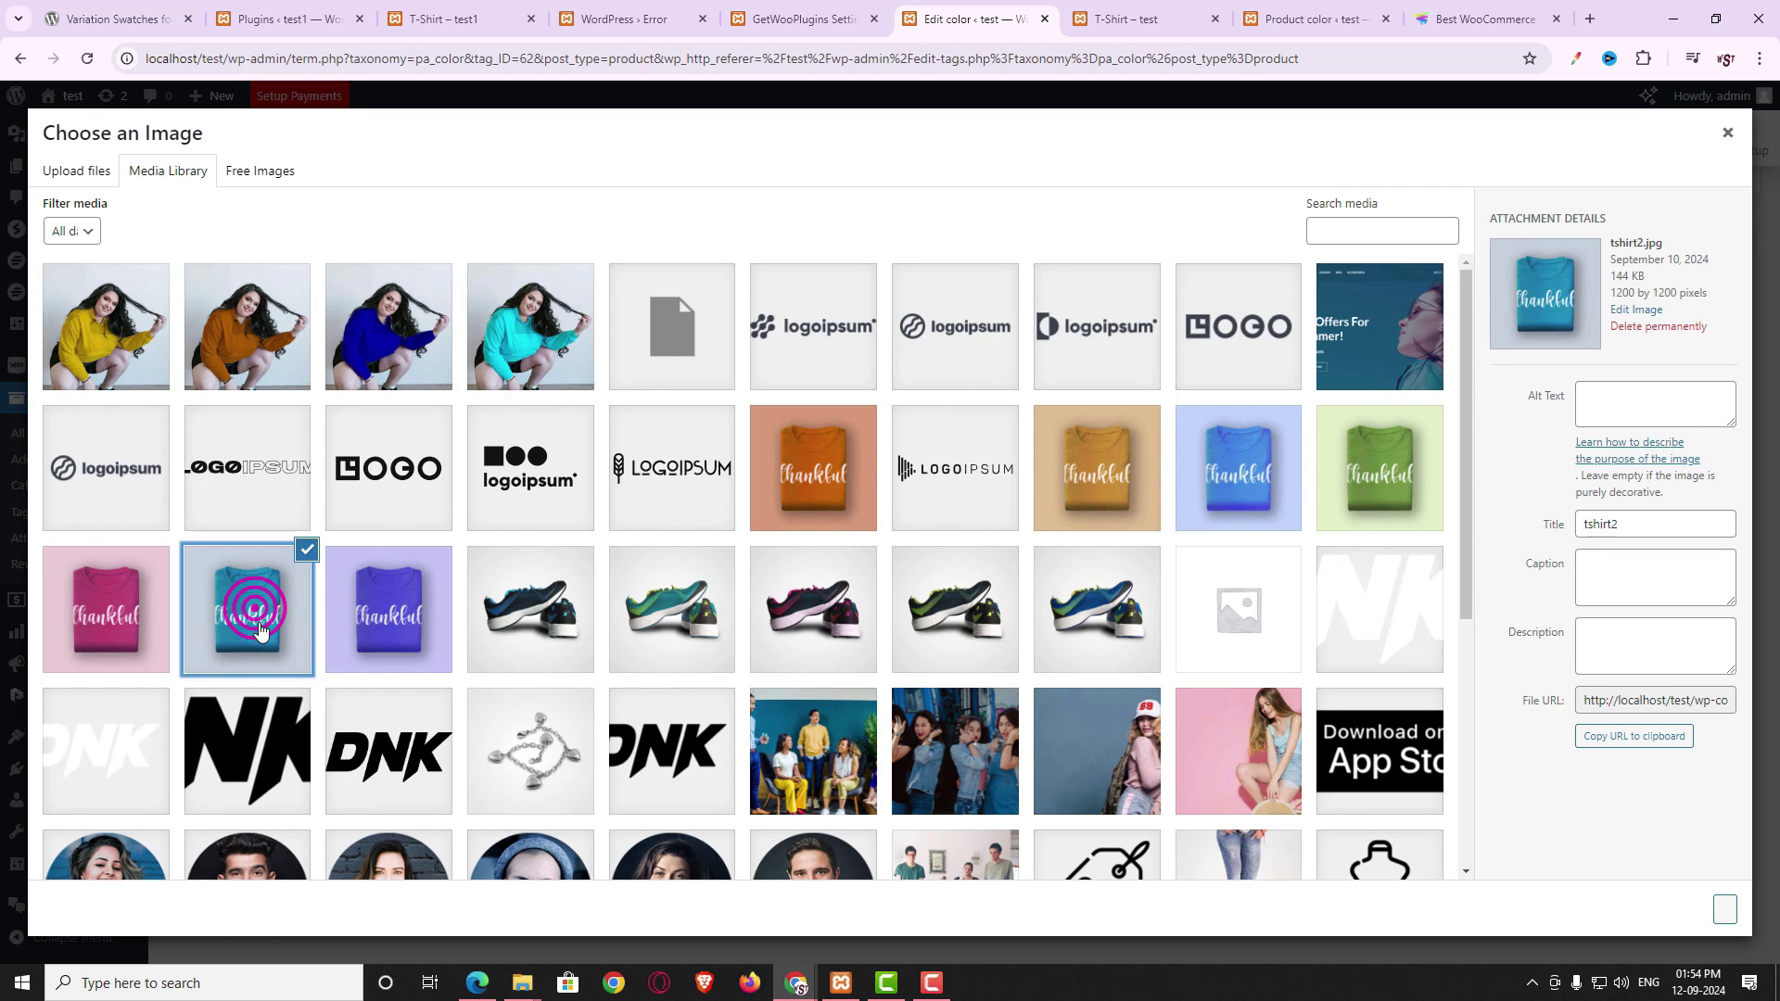
{"action": "left_click", "coordinate": [1721, 913]}
{"action": "scroll", "coordinate": [834, 789], "scroll_direction": "down", "scroll_amount": 1}
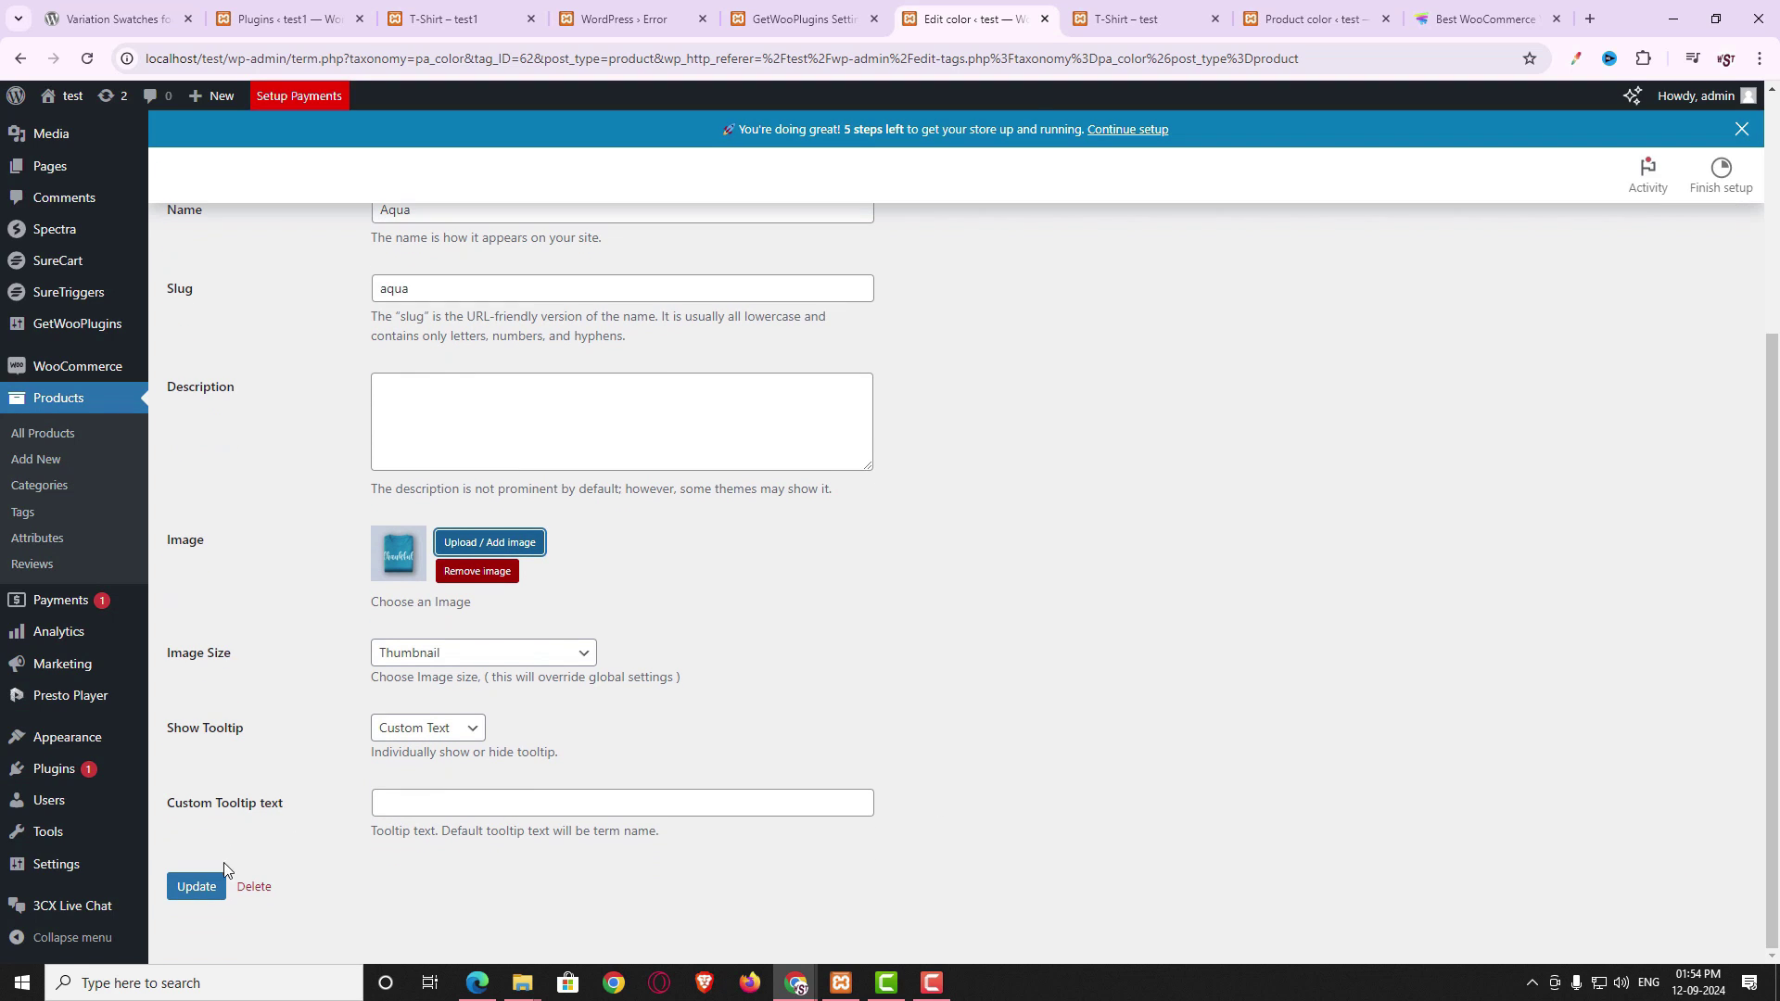
{"action": "left_click", "coordinate": [205, 888]}
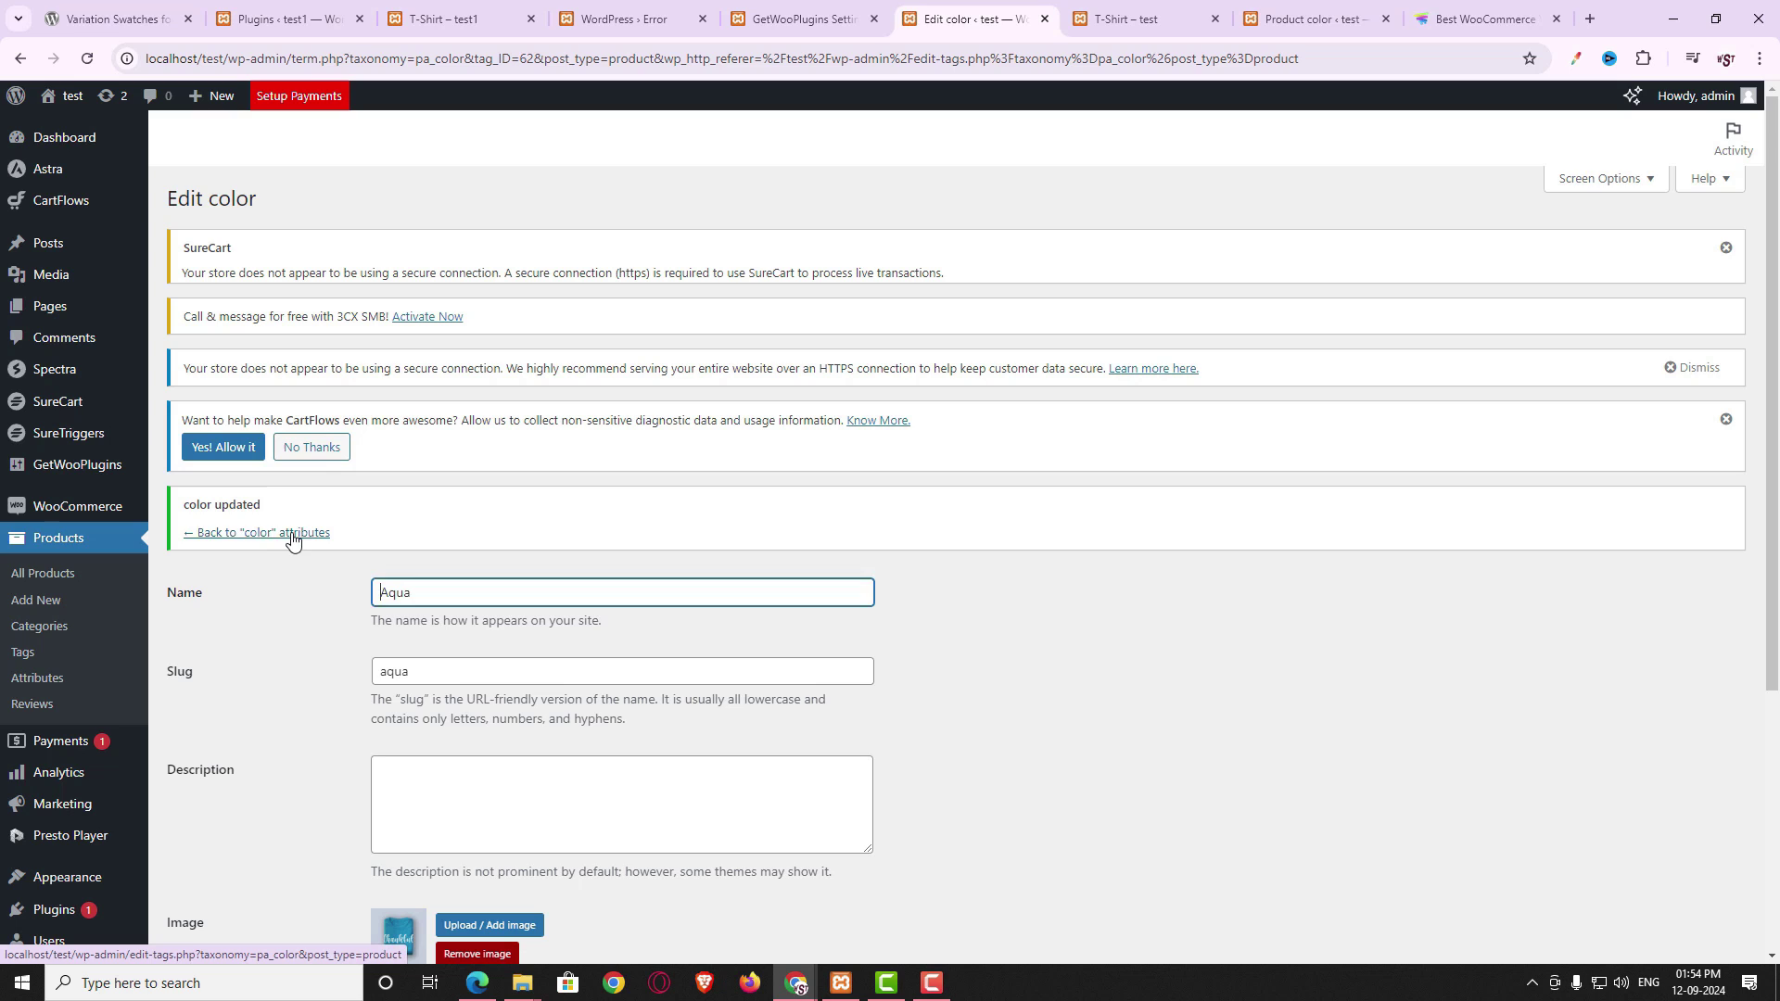
- Return to the color terms, assign the purple-blue T-shirt image from the media library to the Blue term, and update it
{"action": "left_click", "coordinate": [291, 534]}
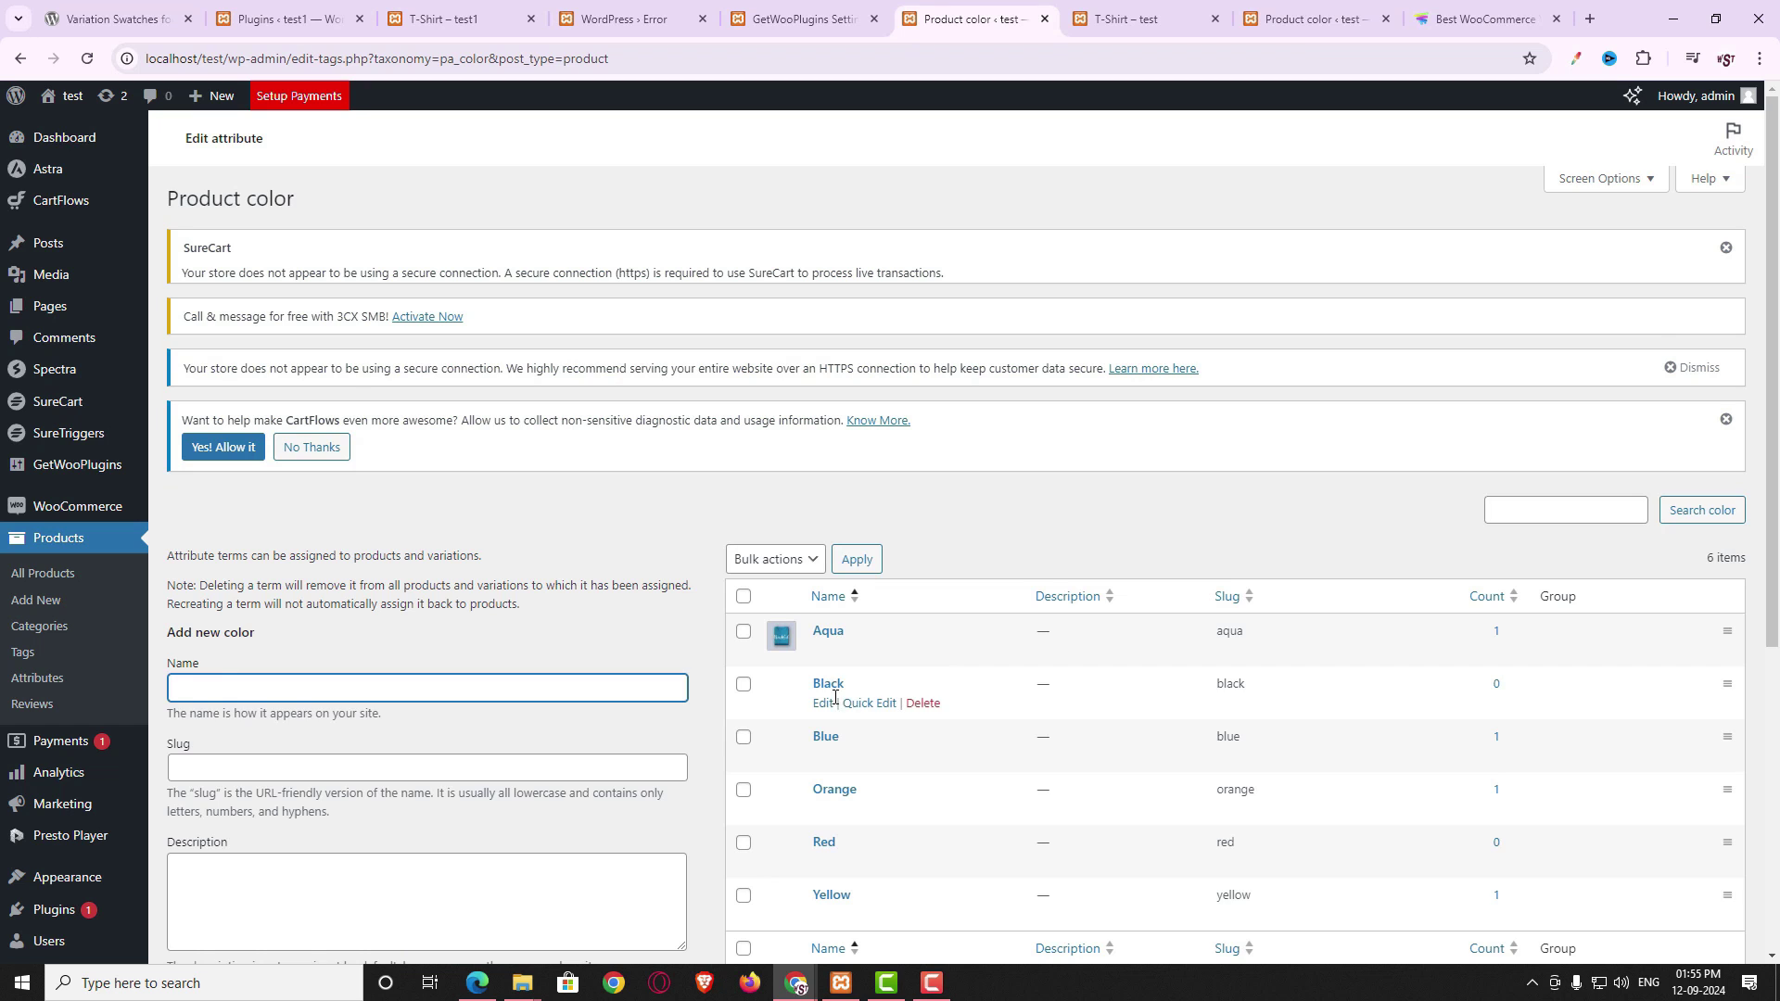
{"action": "scroll", "coordinate": [844, 681], "scroll_direction": "down", "scroll_amount": 2}
{"action": "left_click", "coordinate": [824, 573]}
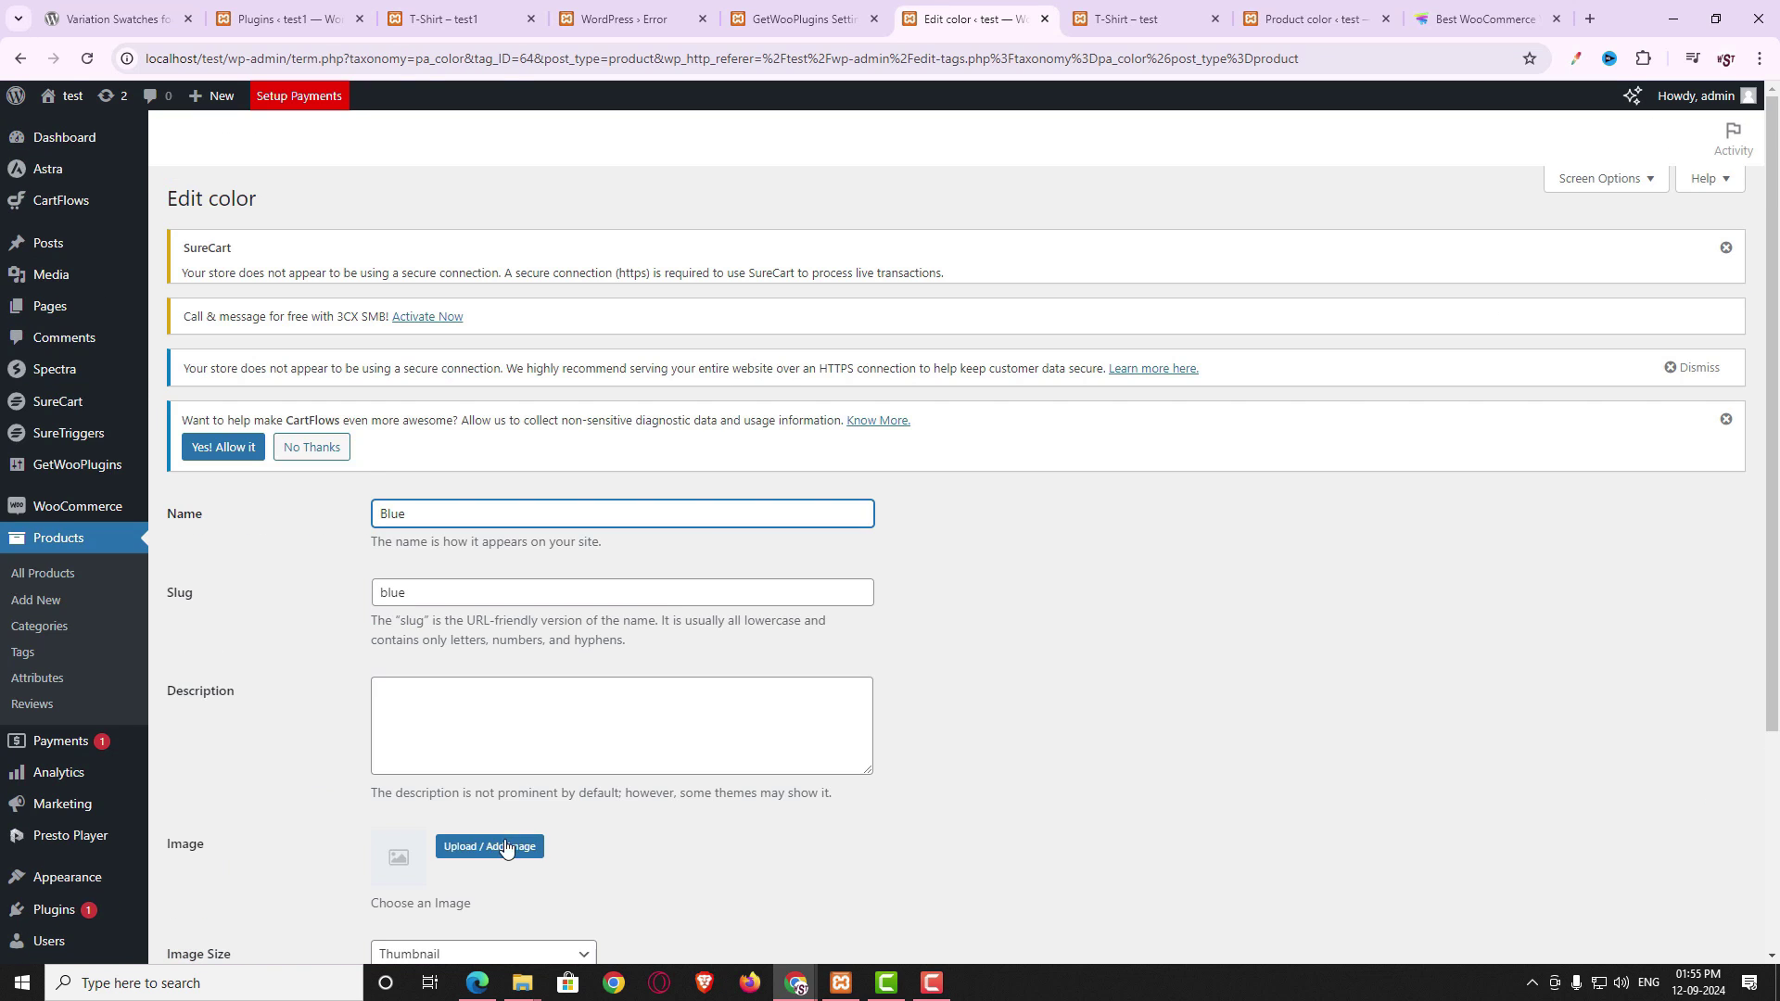
{"action": "left_click", "coordinate": [496, 844]}
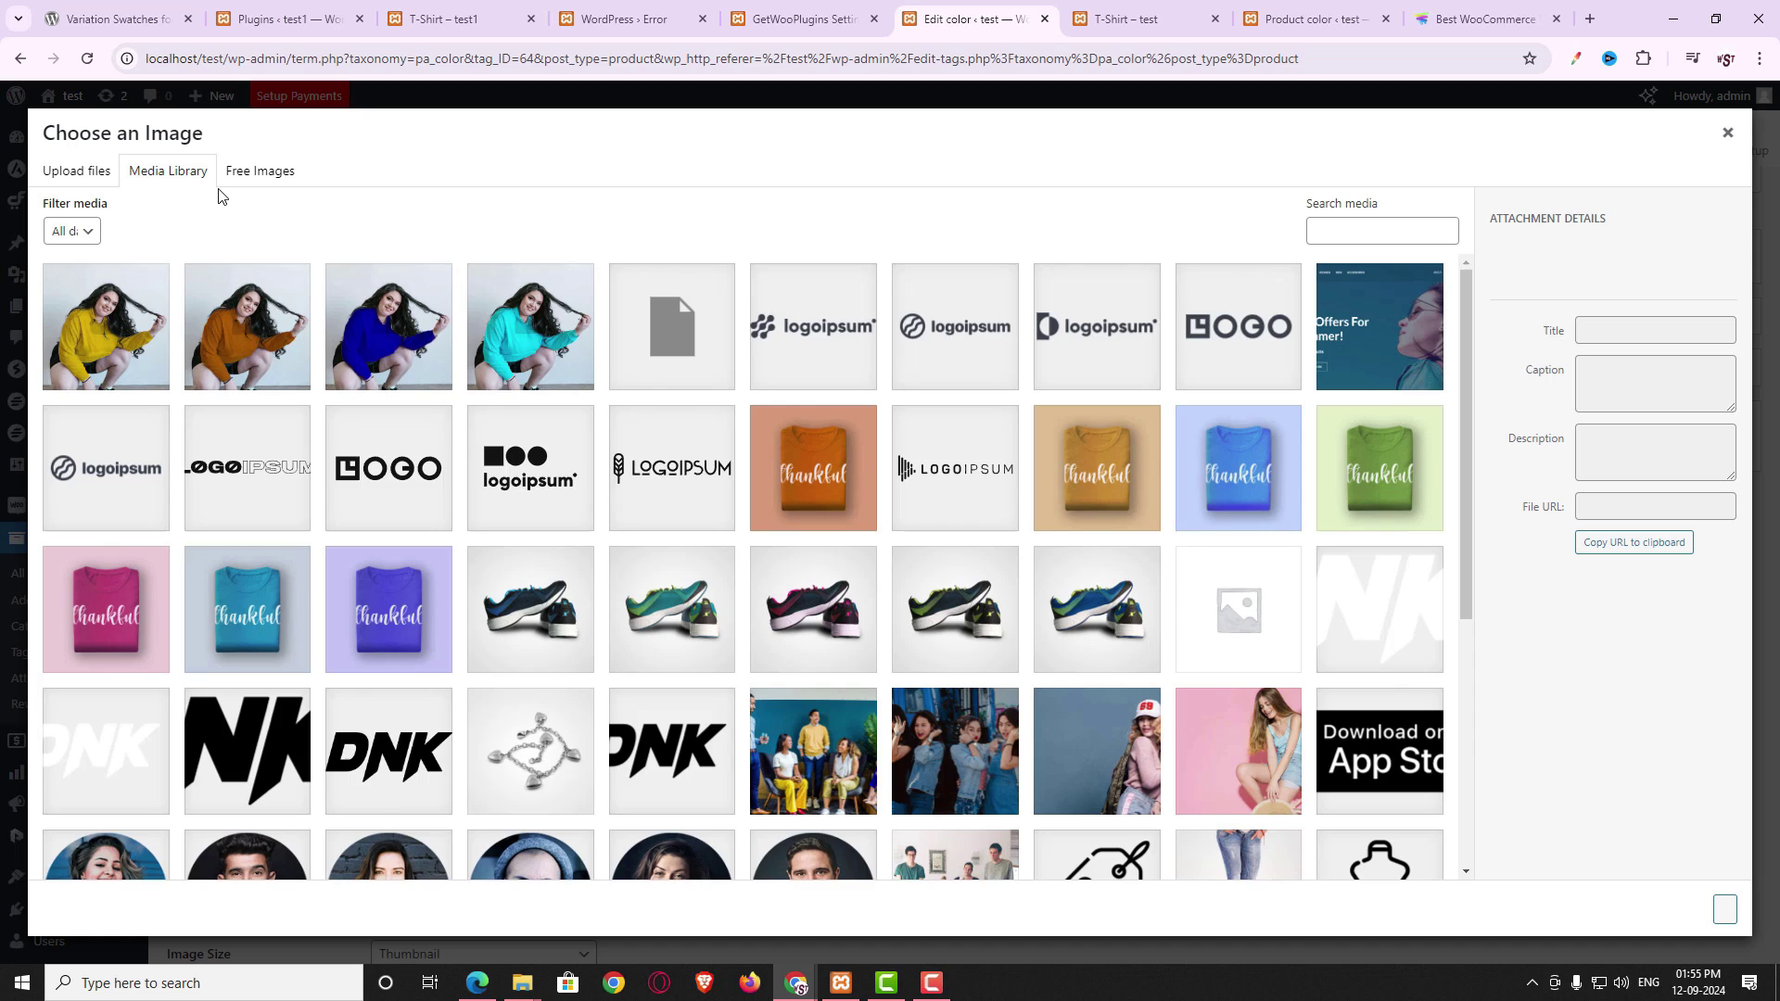
{"action": "left_click", "coordinate": [390, 631]}
{"action": "left_click", "coordinate": [1725, 909]}
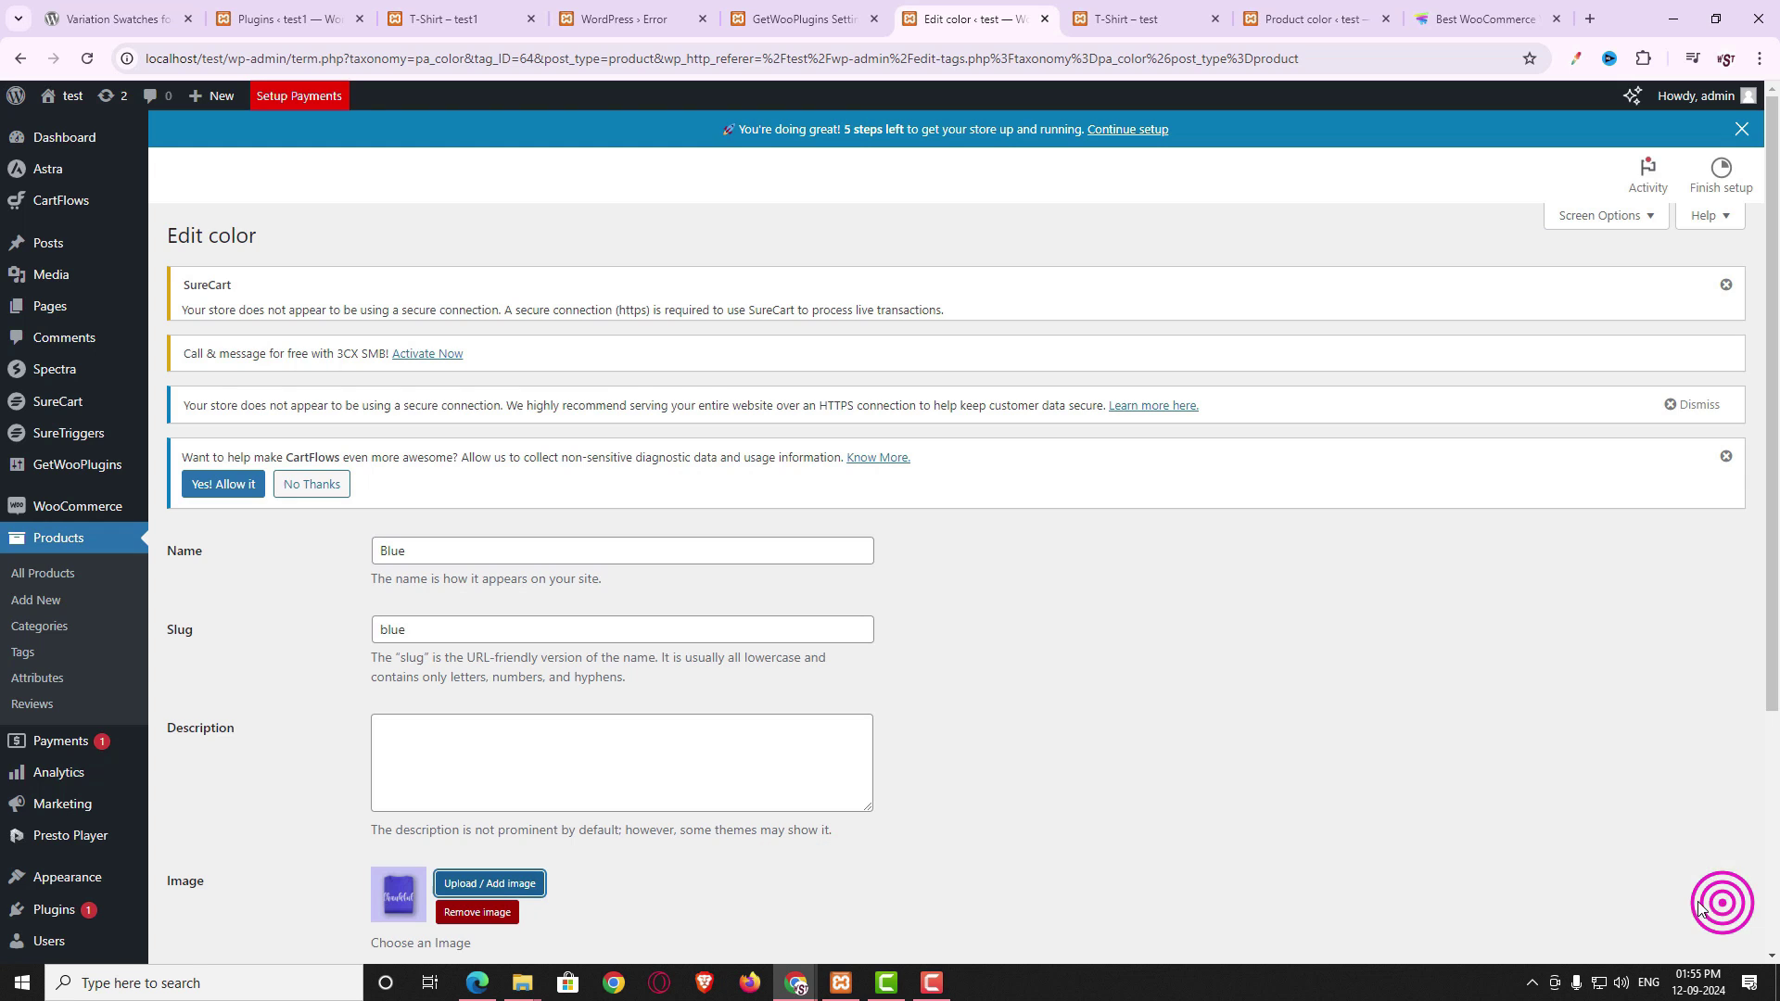
{"action": "scroll", "coordinate": [375, 835], "scroll_direction": "down", "scroll_amount": 4}
{"action": "left_click", "coordinate": [195, 886]}
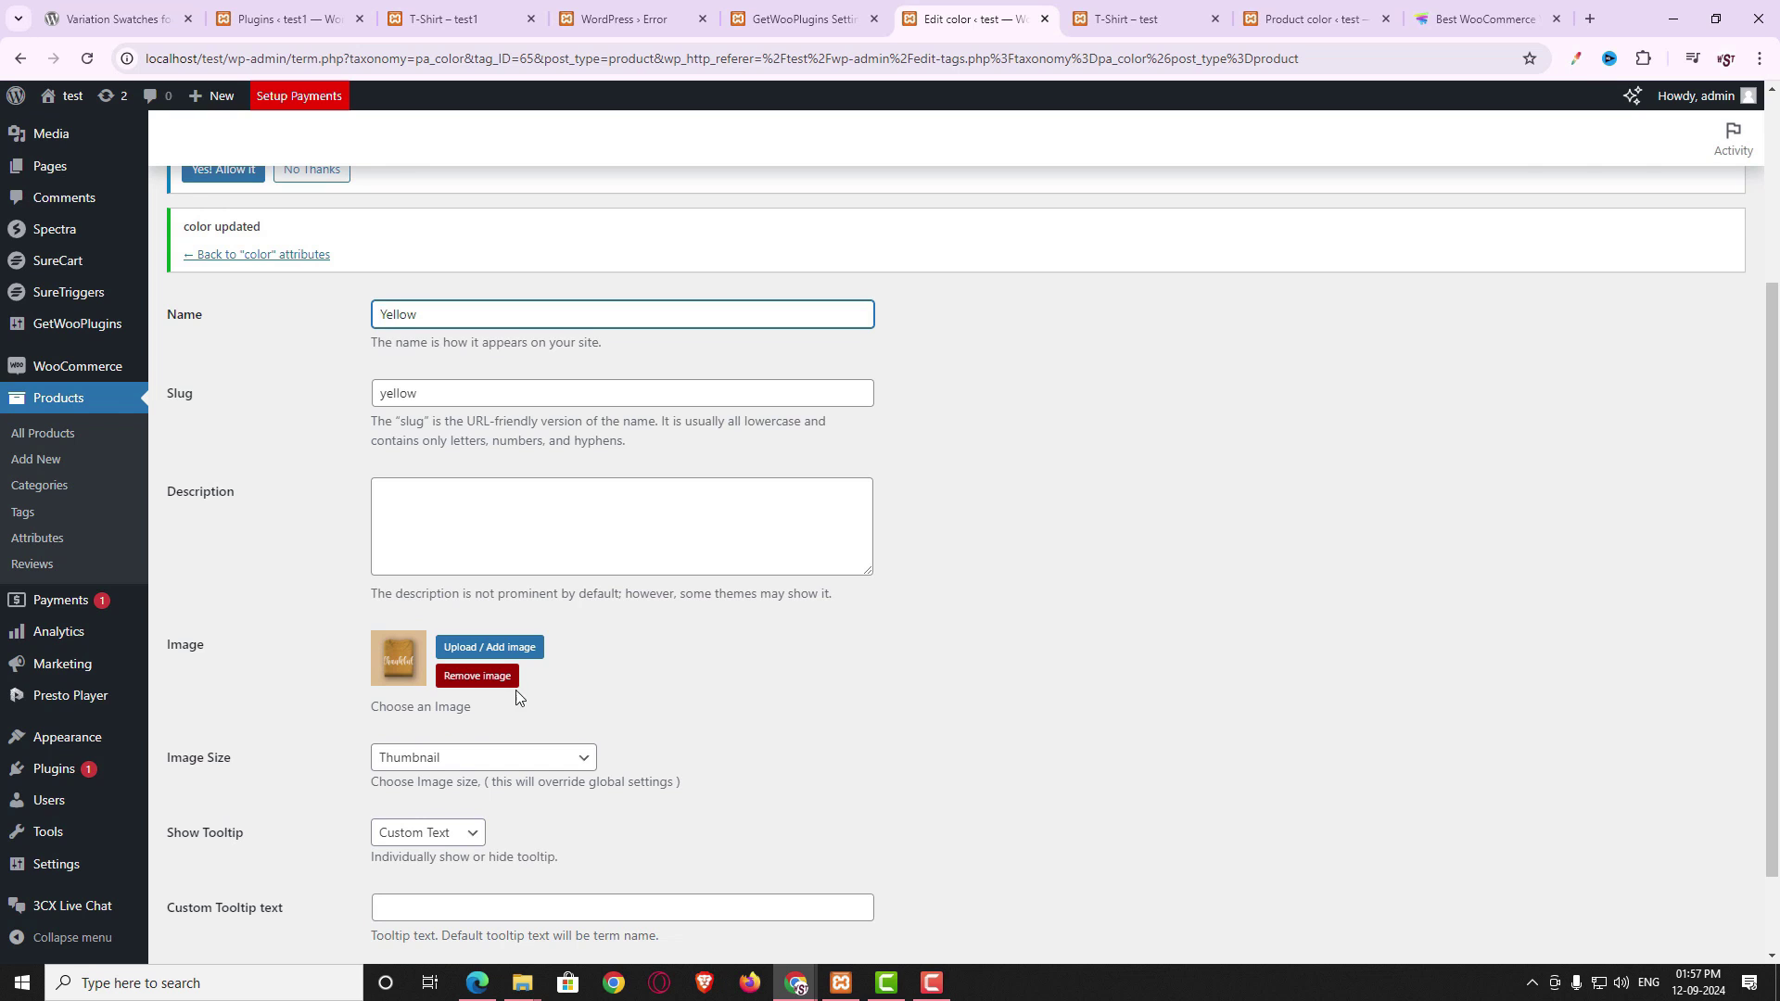
- Reload the T-Shirt preview to check the image swatches, and compare the disabled swatch with the Advanced swatch options
{"action": "left_click", "coordinate": [1140, 18]}
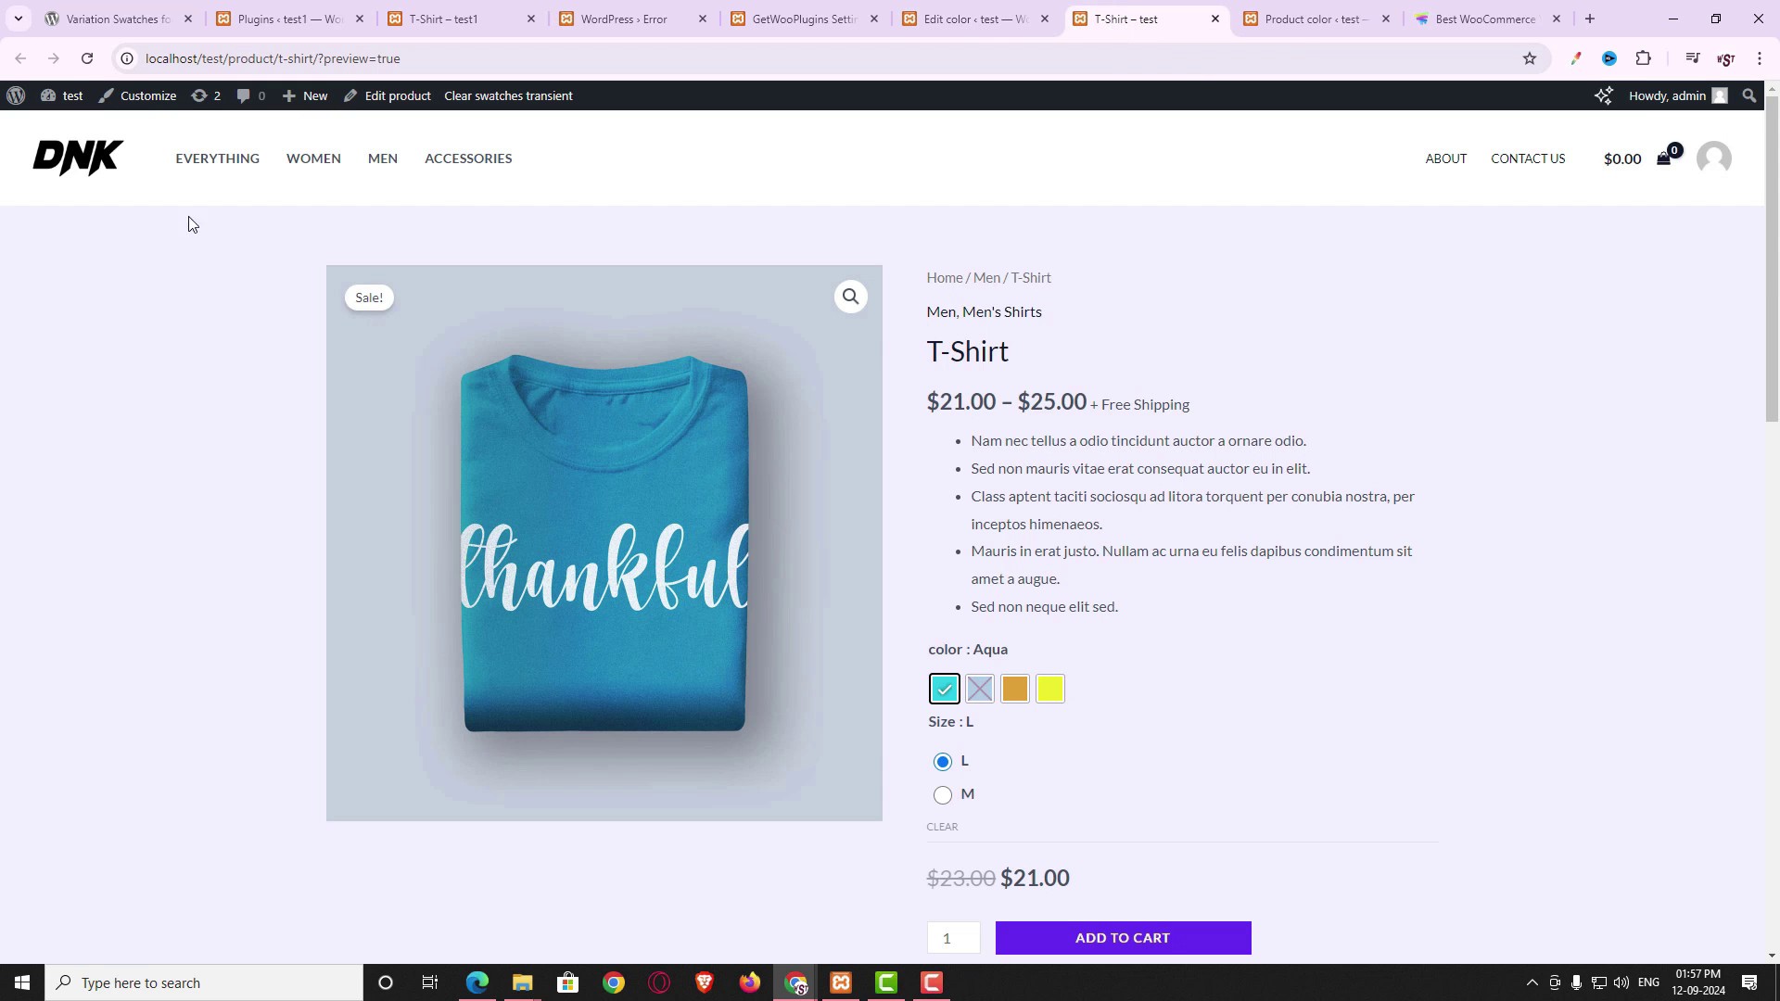
{"action": "left_click", "coordinate": [88, 61]}
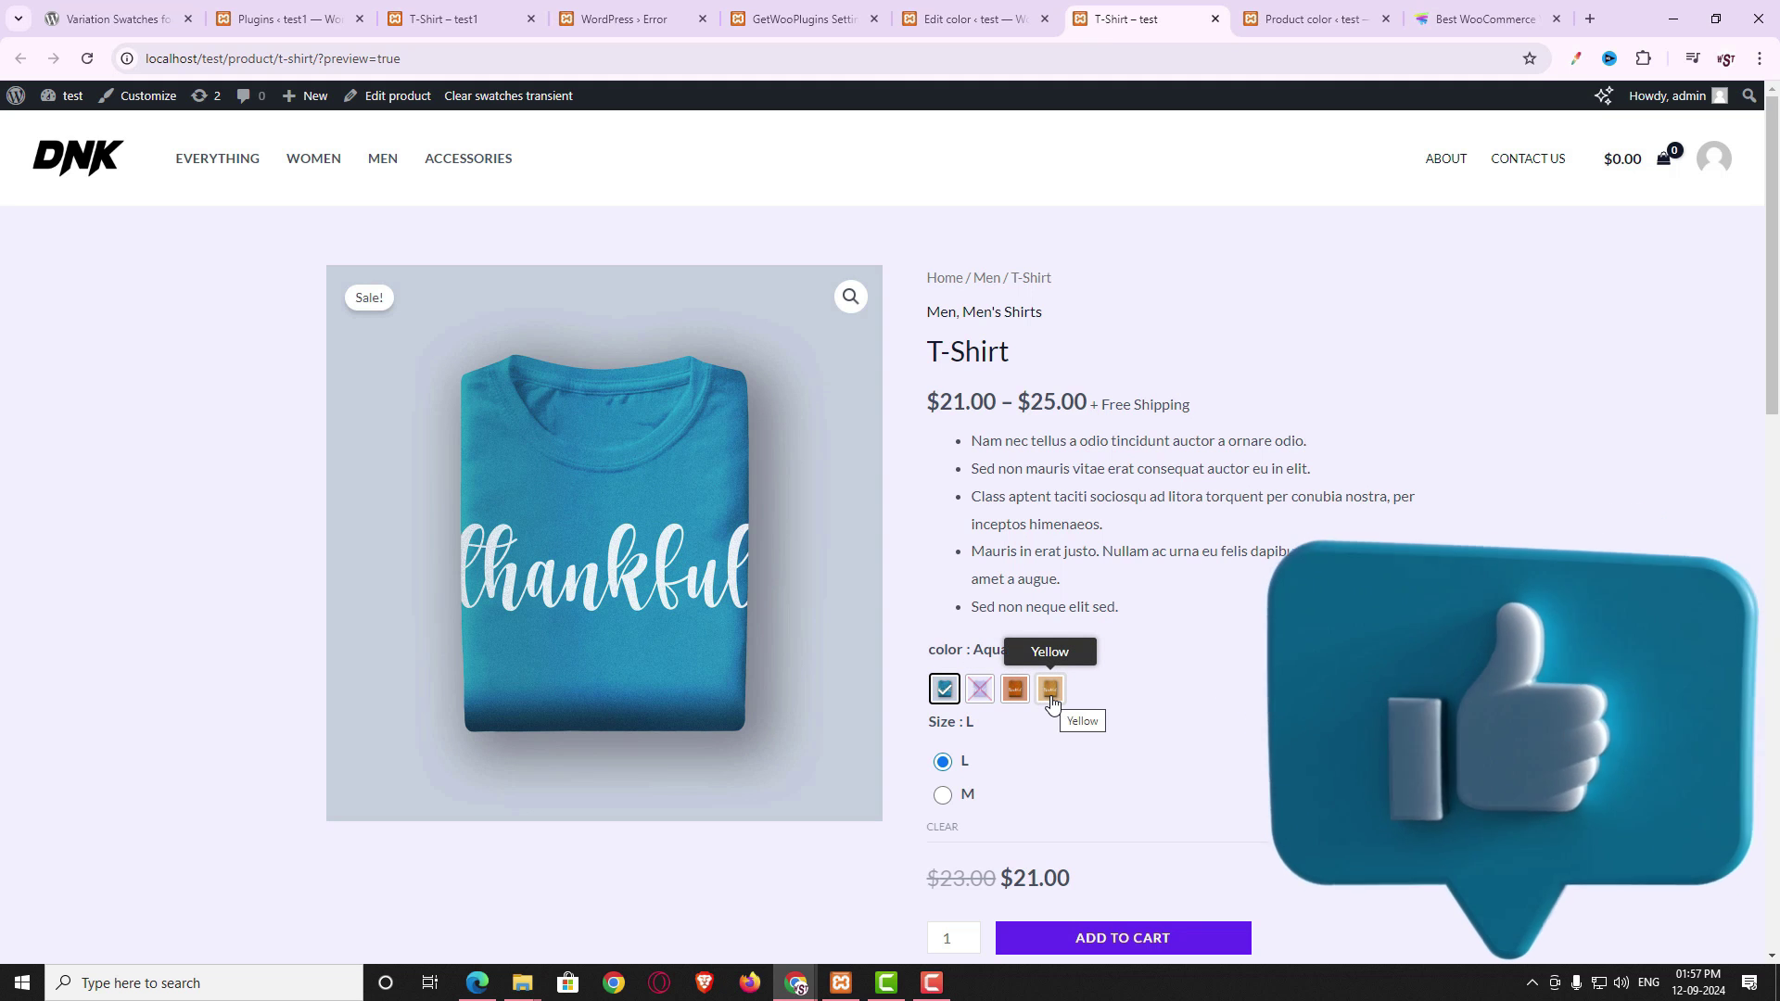
{"action": "left_click", "coordinate": [832, 21]}
{"action": "left_click", "coordinate": [315, 408]}
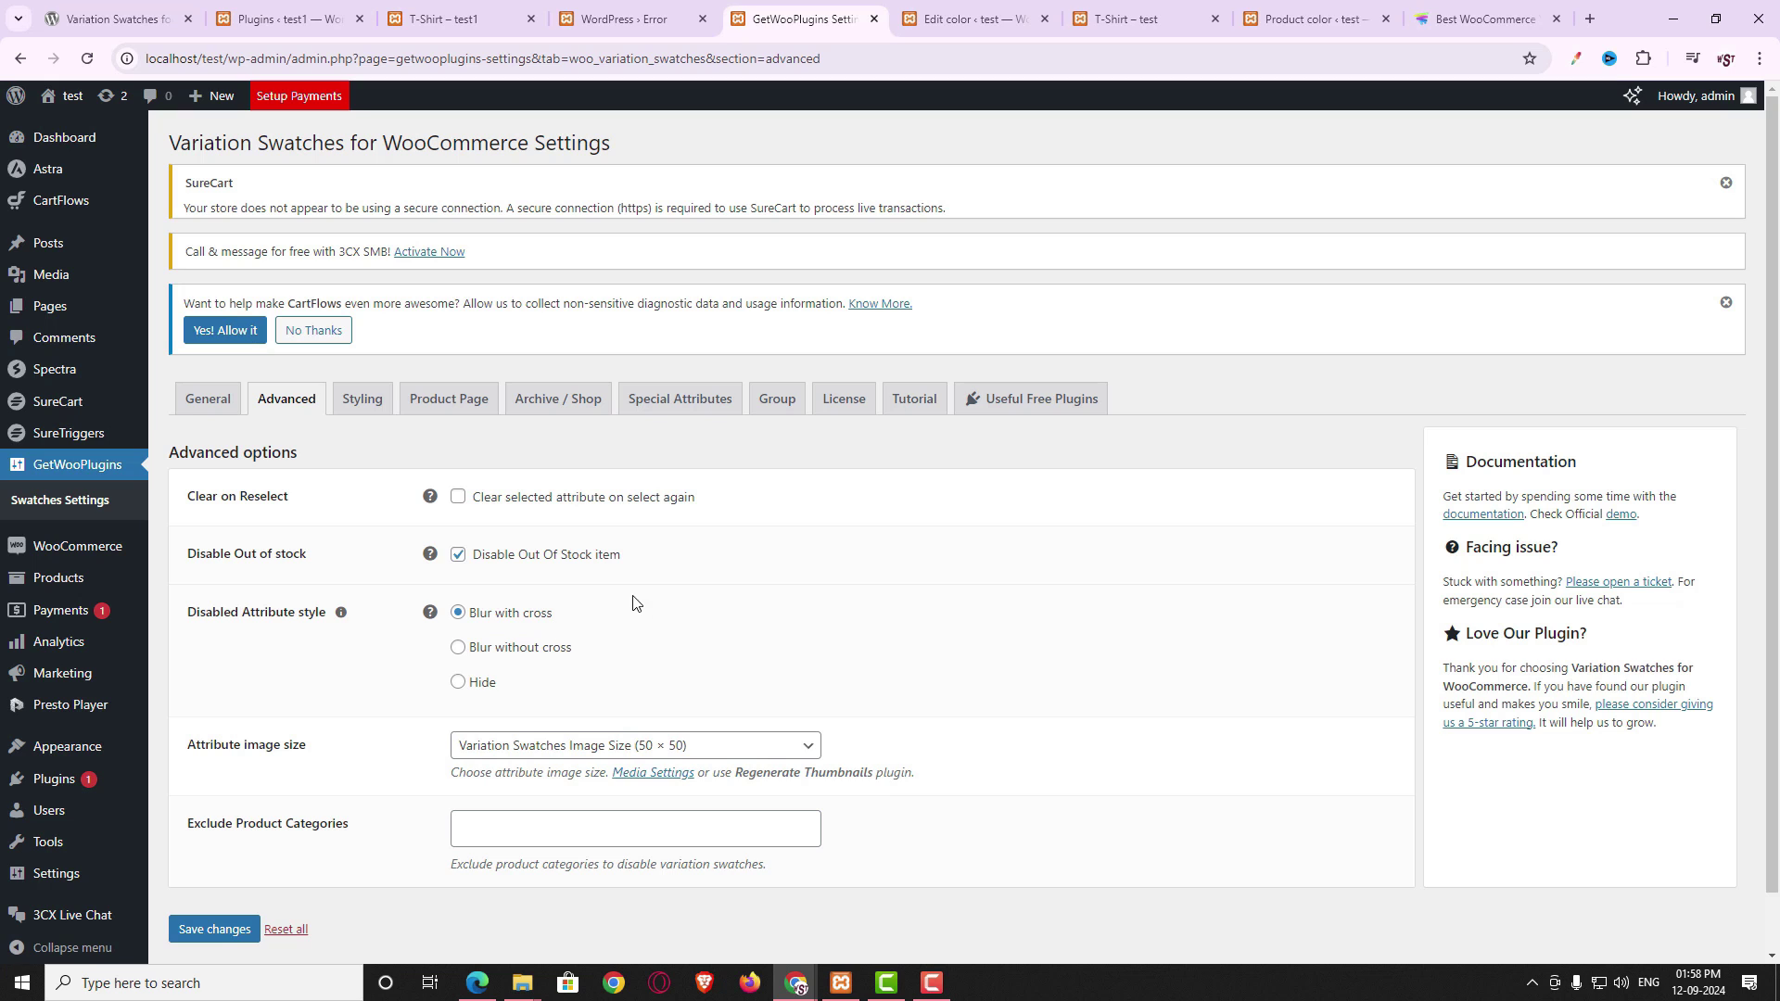
{"action": "left_click", "coordinate": [1154, 26]}
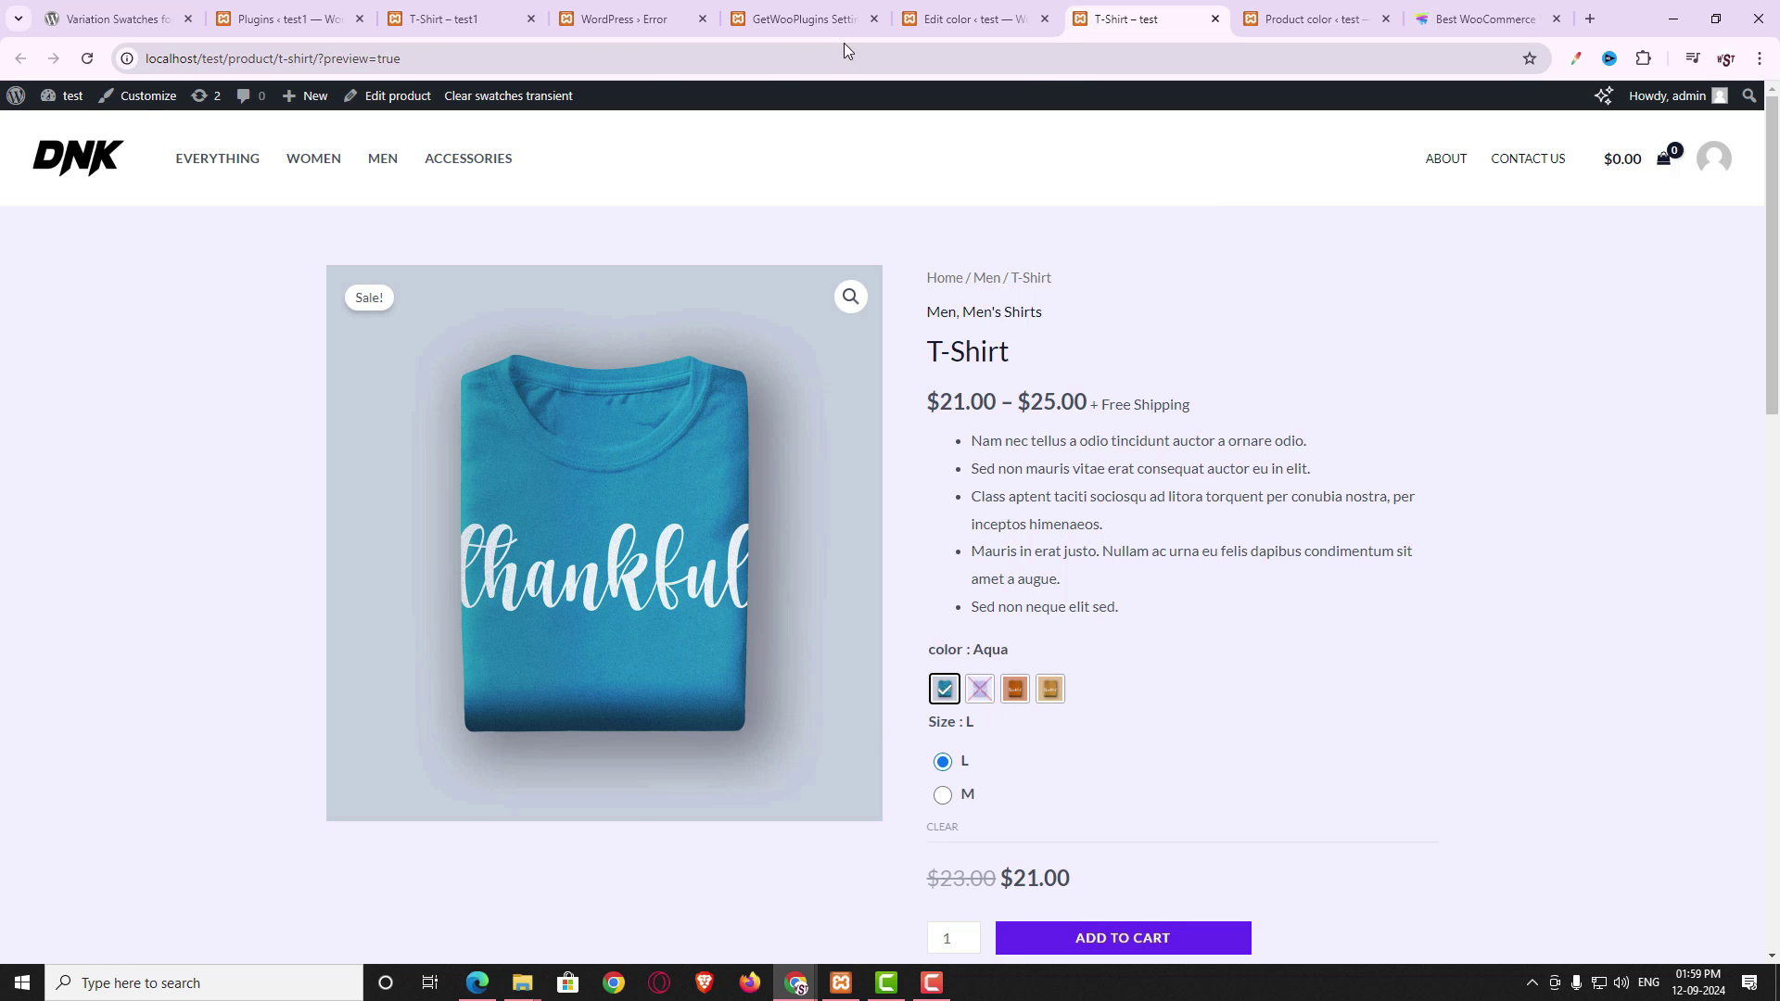
- Set the Disabled Attribute style to Blur without cross, save the settings, and reload the T-Shirt preview to check it
{"action": "left_click", "coordinate": [804, 18]}
{"action": "left_click", "coordinate": [492, 649]}
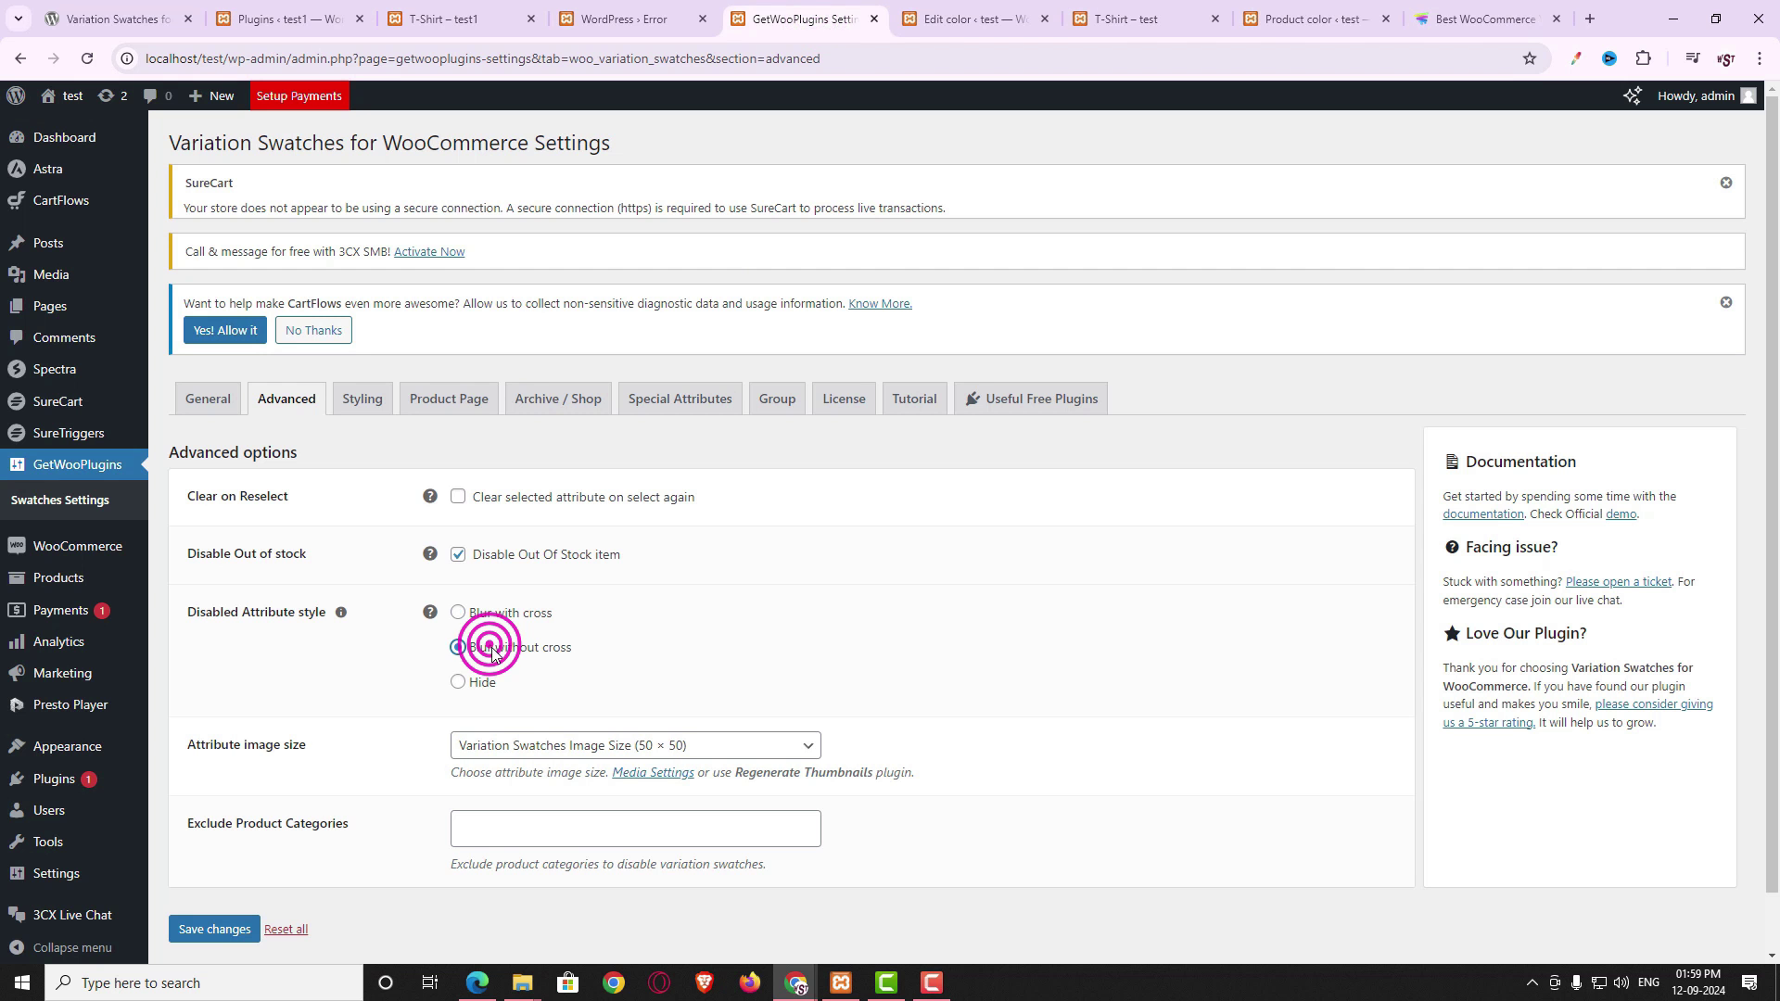
{"action": "left_click", "coordinate": [211, 931]}
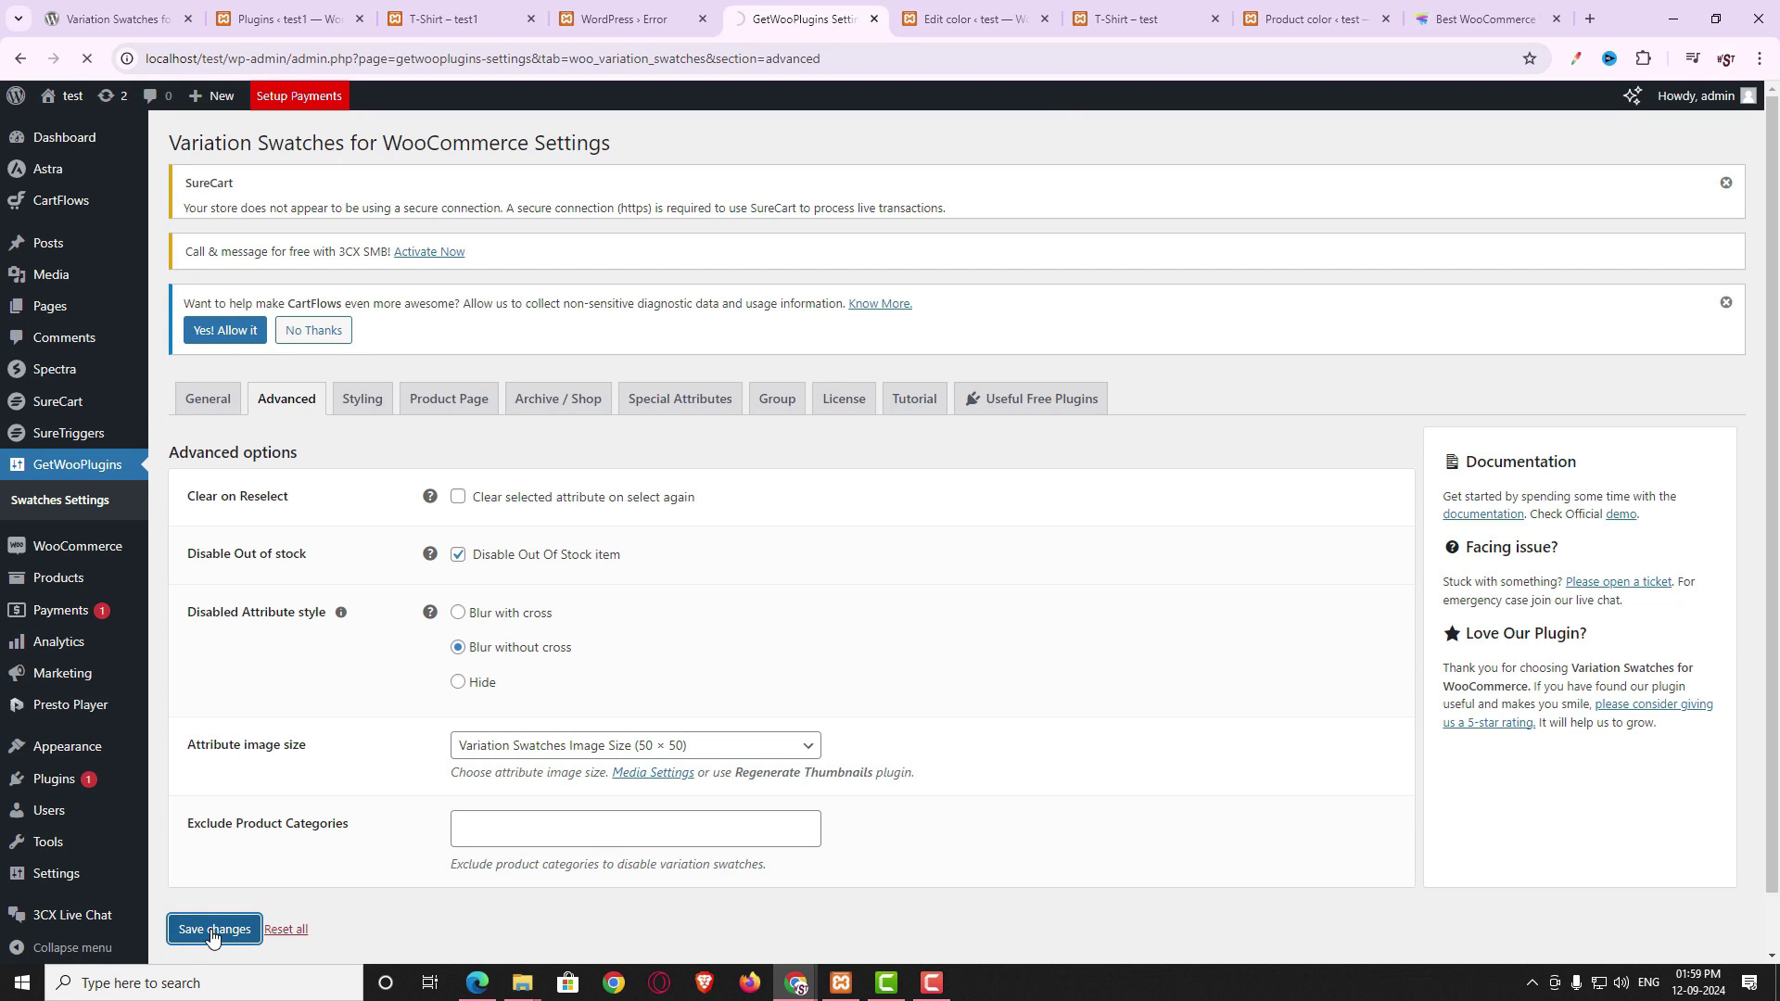
{"action": "left_click", "coordinate": [1197, 20]}
{"action": "left_click", "coordinate": [87, 58]}
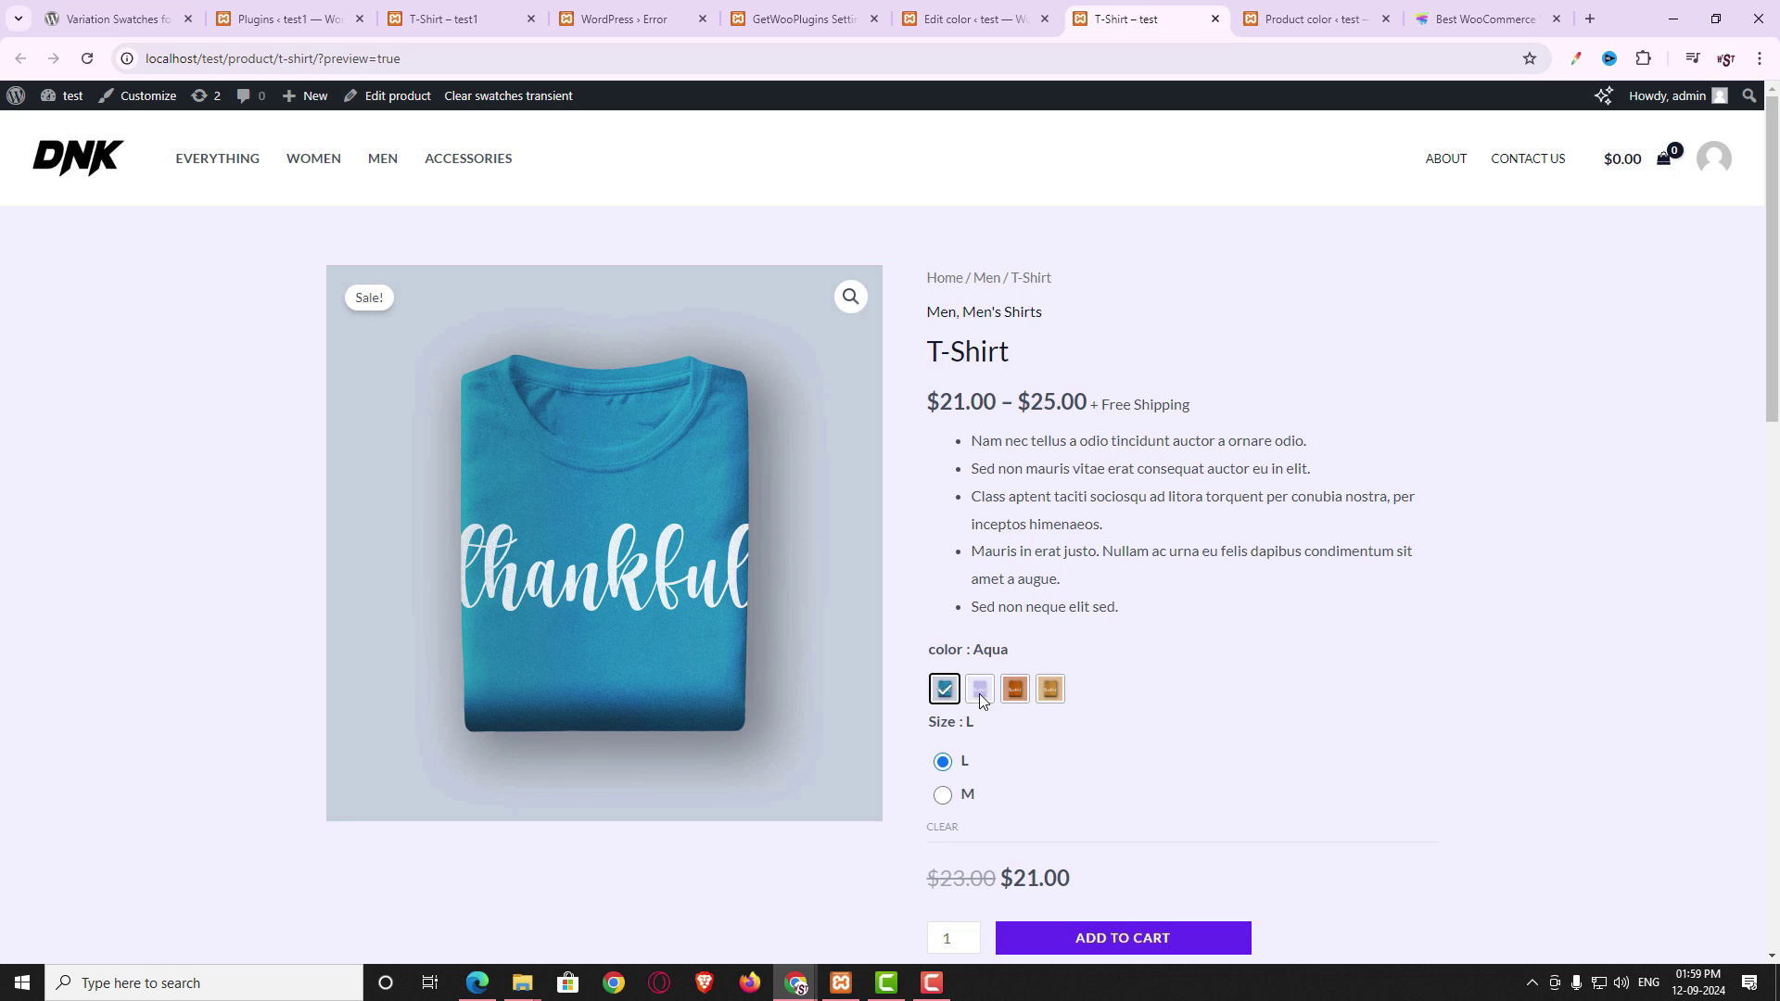
- Set the Disabled Attribute style to Hide, save the settings, and check the reloaded T-Shirt preview by selecting the Orange swatch
{"action": "left_click", "coordinate": [807, 19]}
{"action": "left_click", "coordinate": [466, 735]}
{"action": "scroll", "coordinate": [631, 738], "scroll_direction": "down", "scroll_amount": 2}
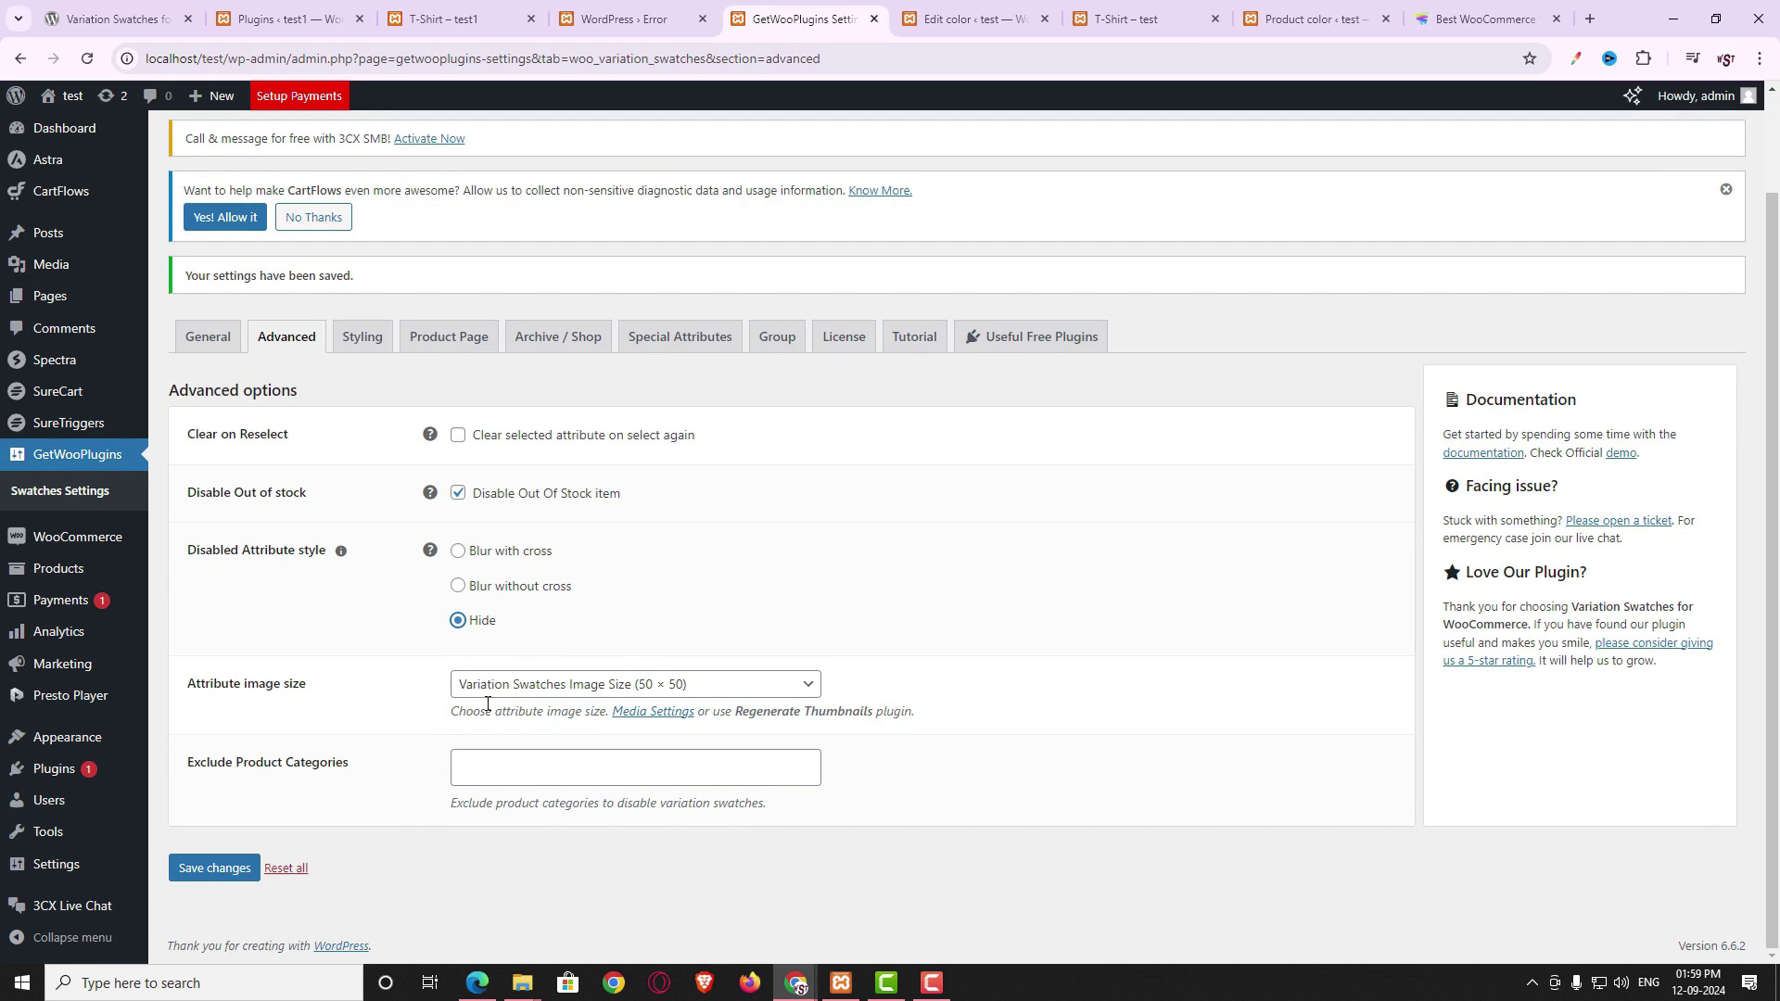
{"action": "left_click", "coordinate": [214, 868]}
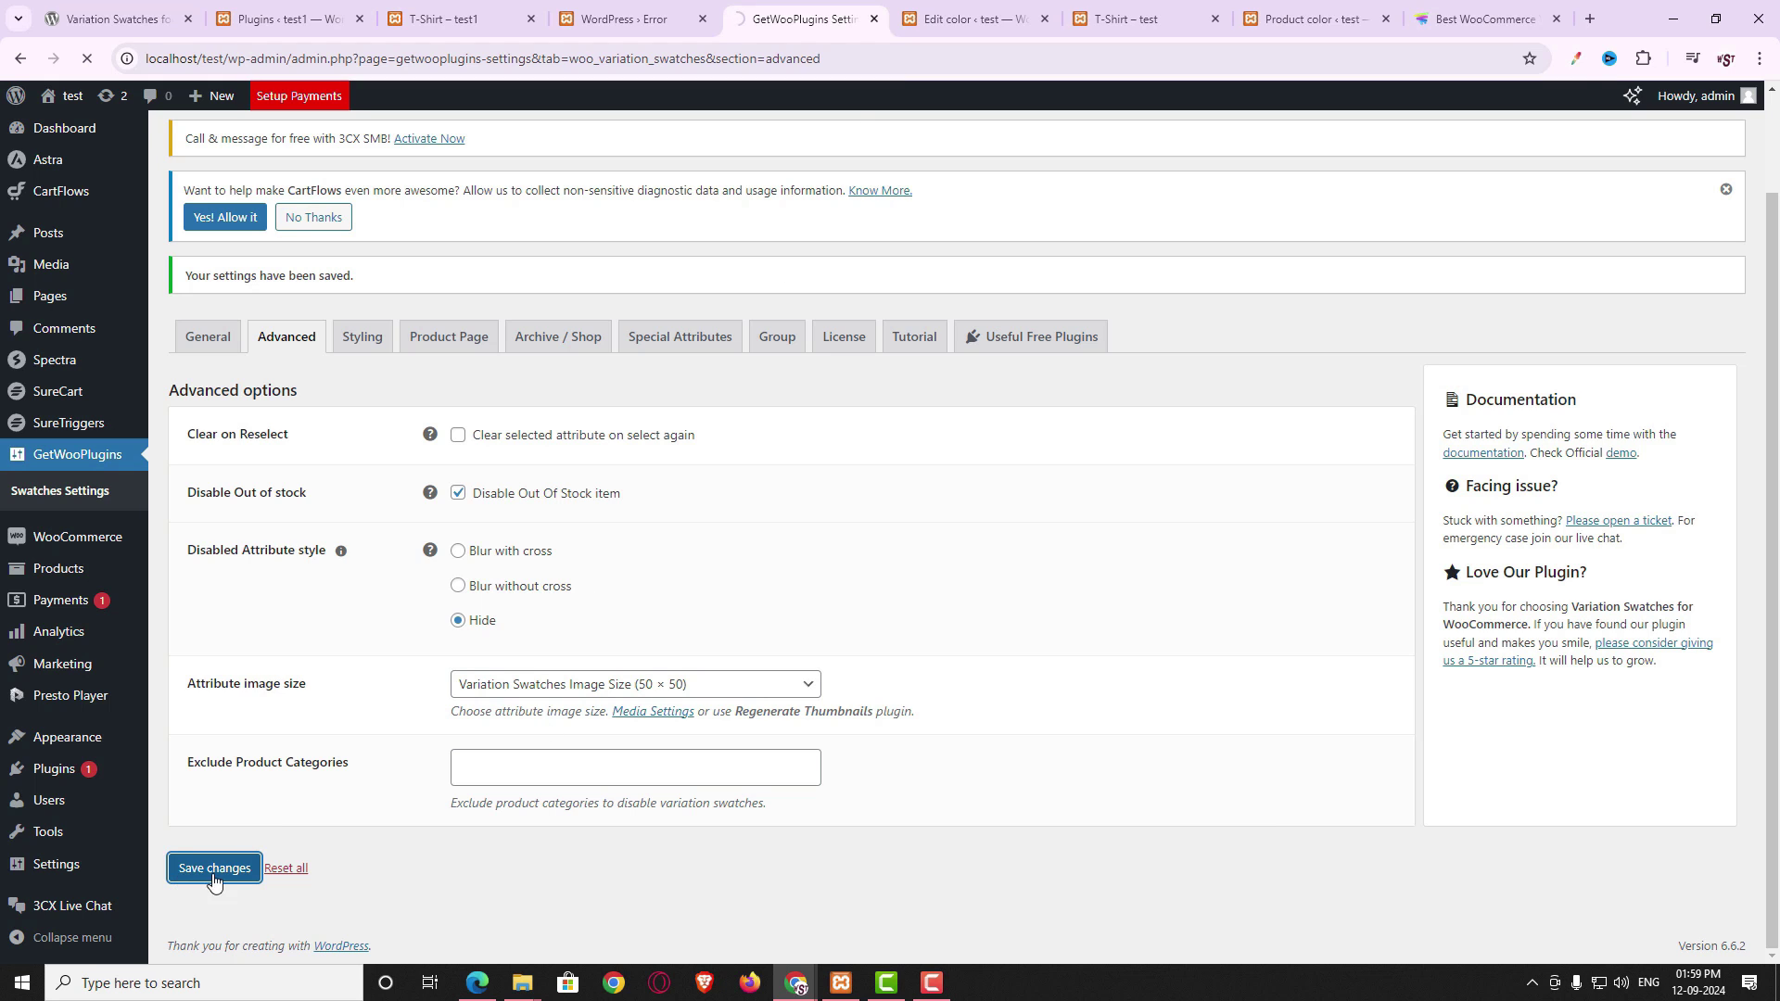
{"action": "left_click", "coordinate": [1122, 19]}
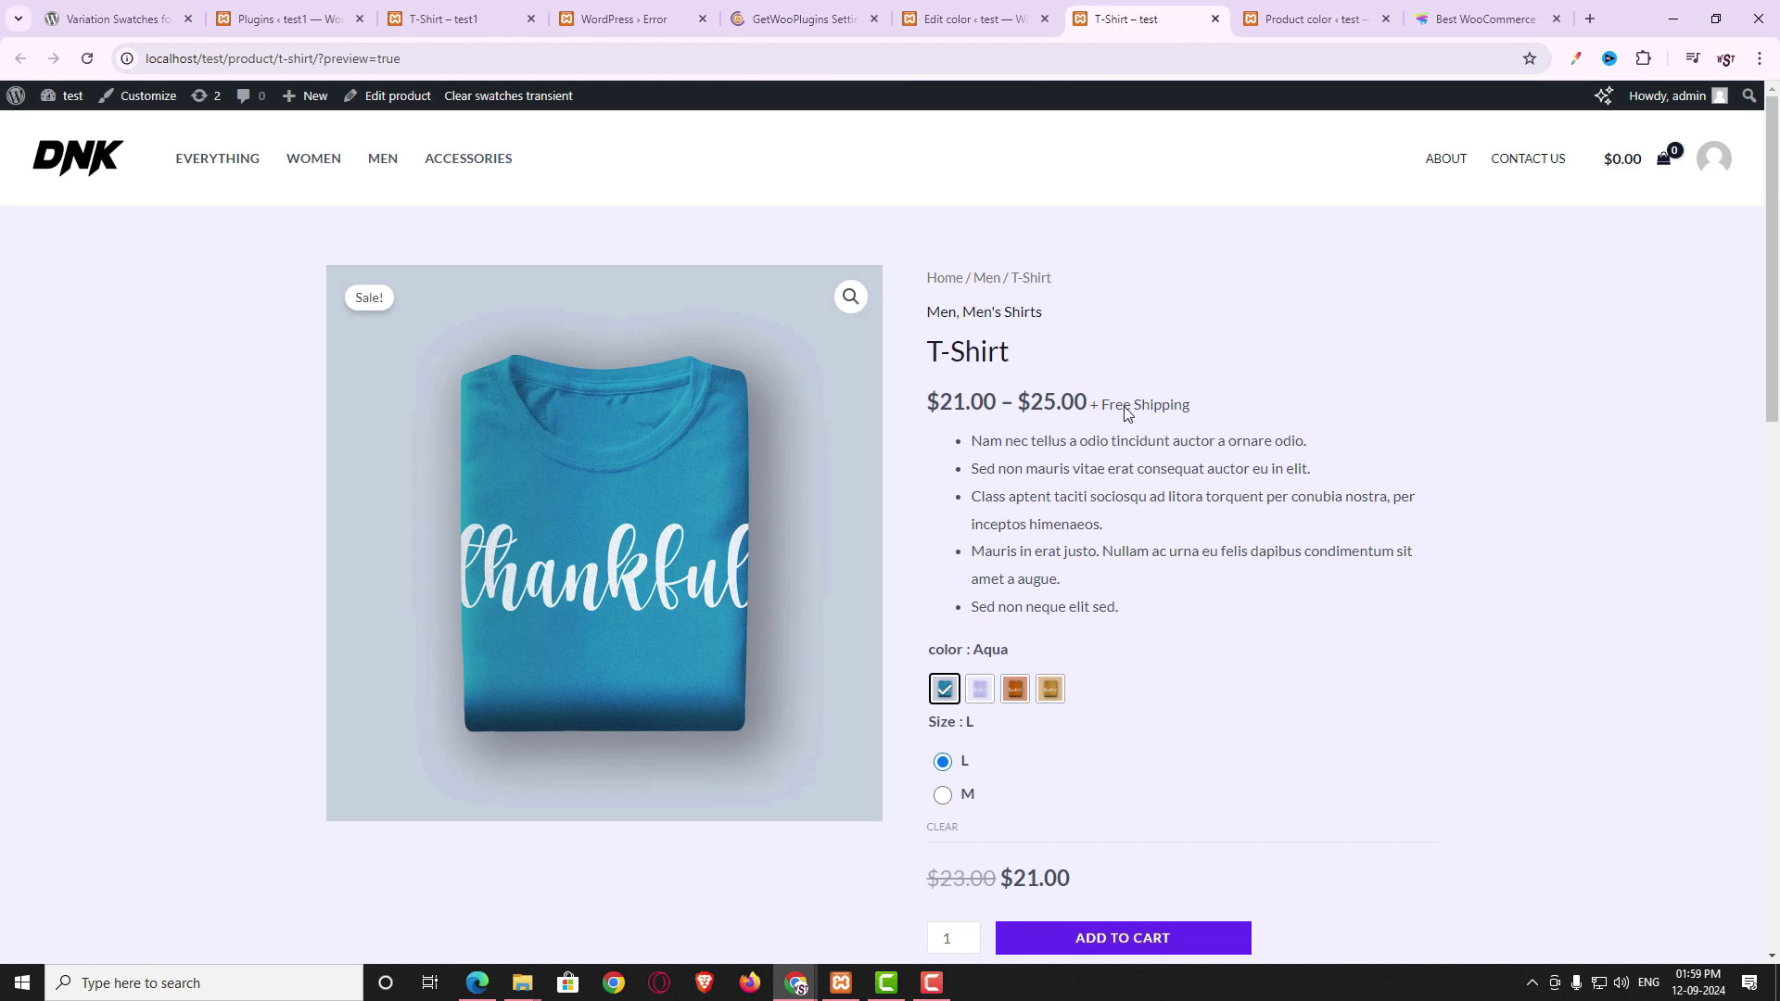
{"action": "left_click", "coordinate": [89, 61]}
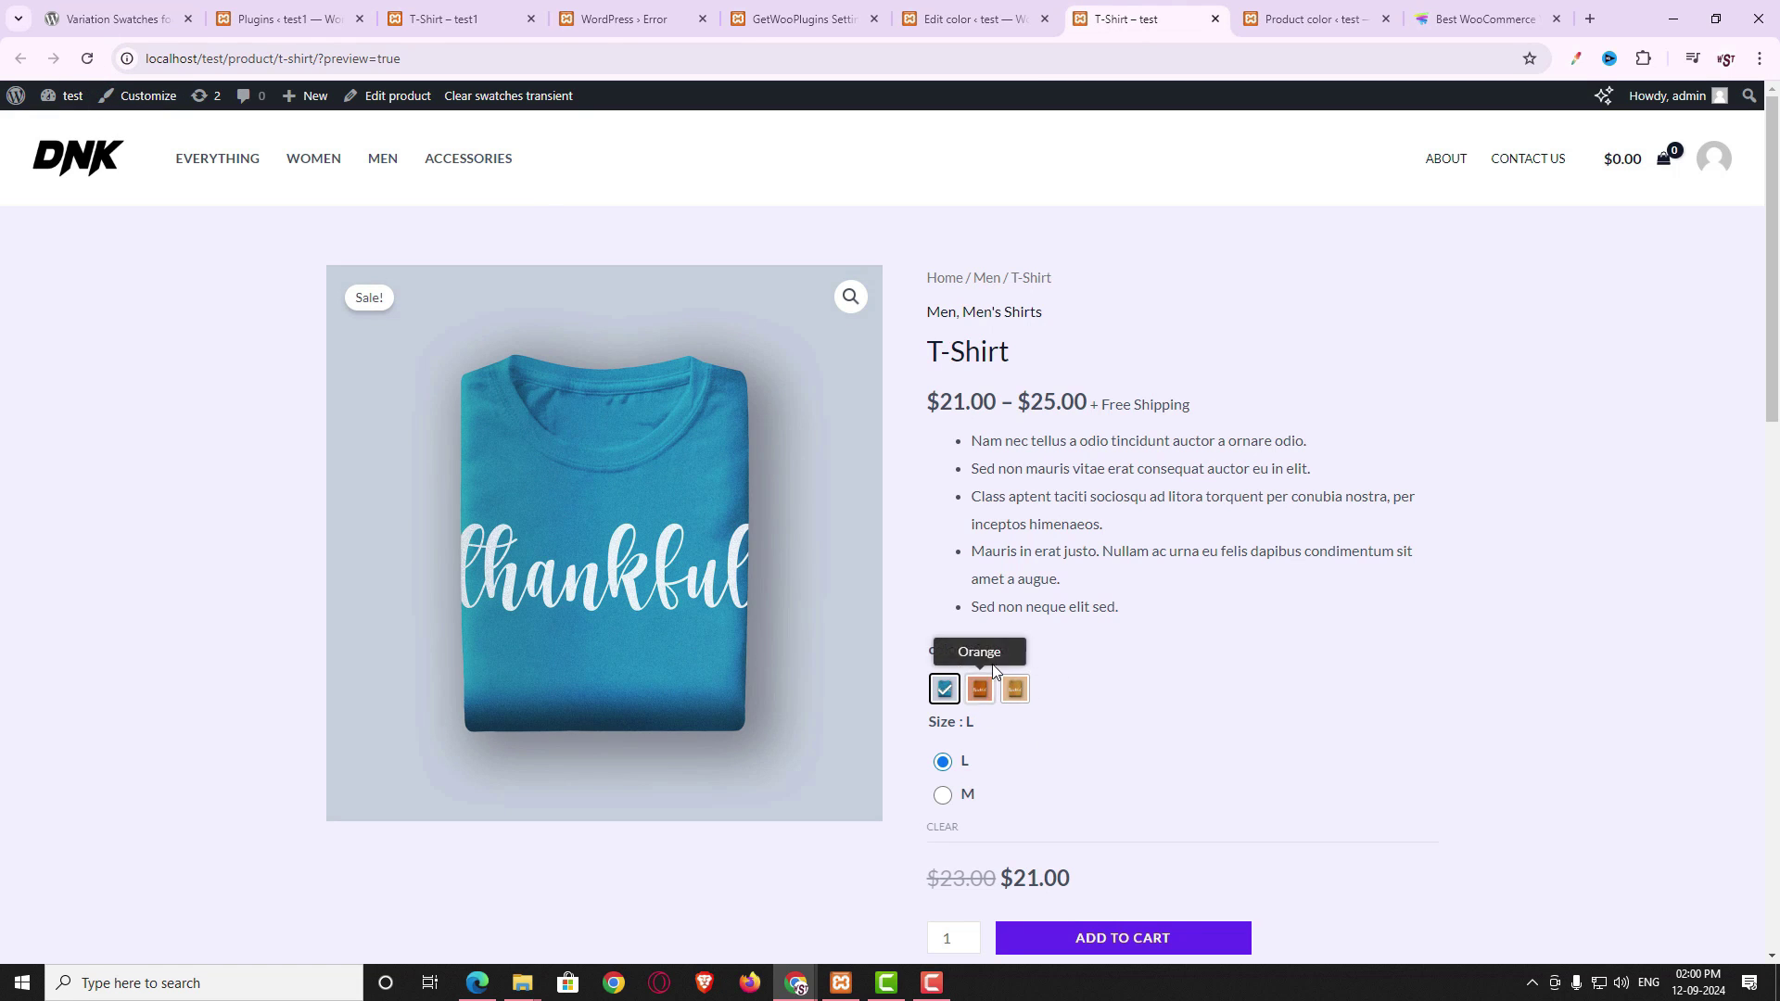
{"action": "left_click", "coordinate": [980, 691]}
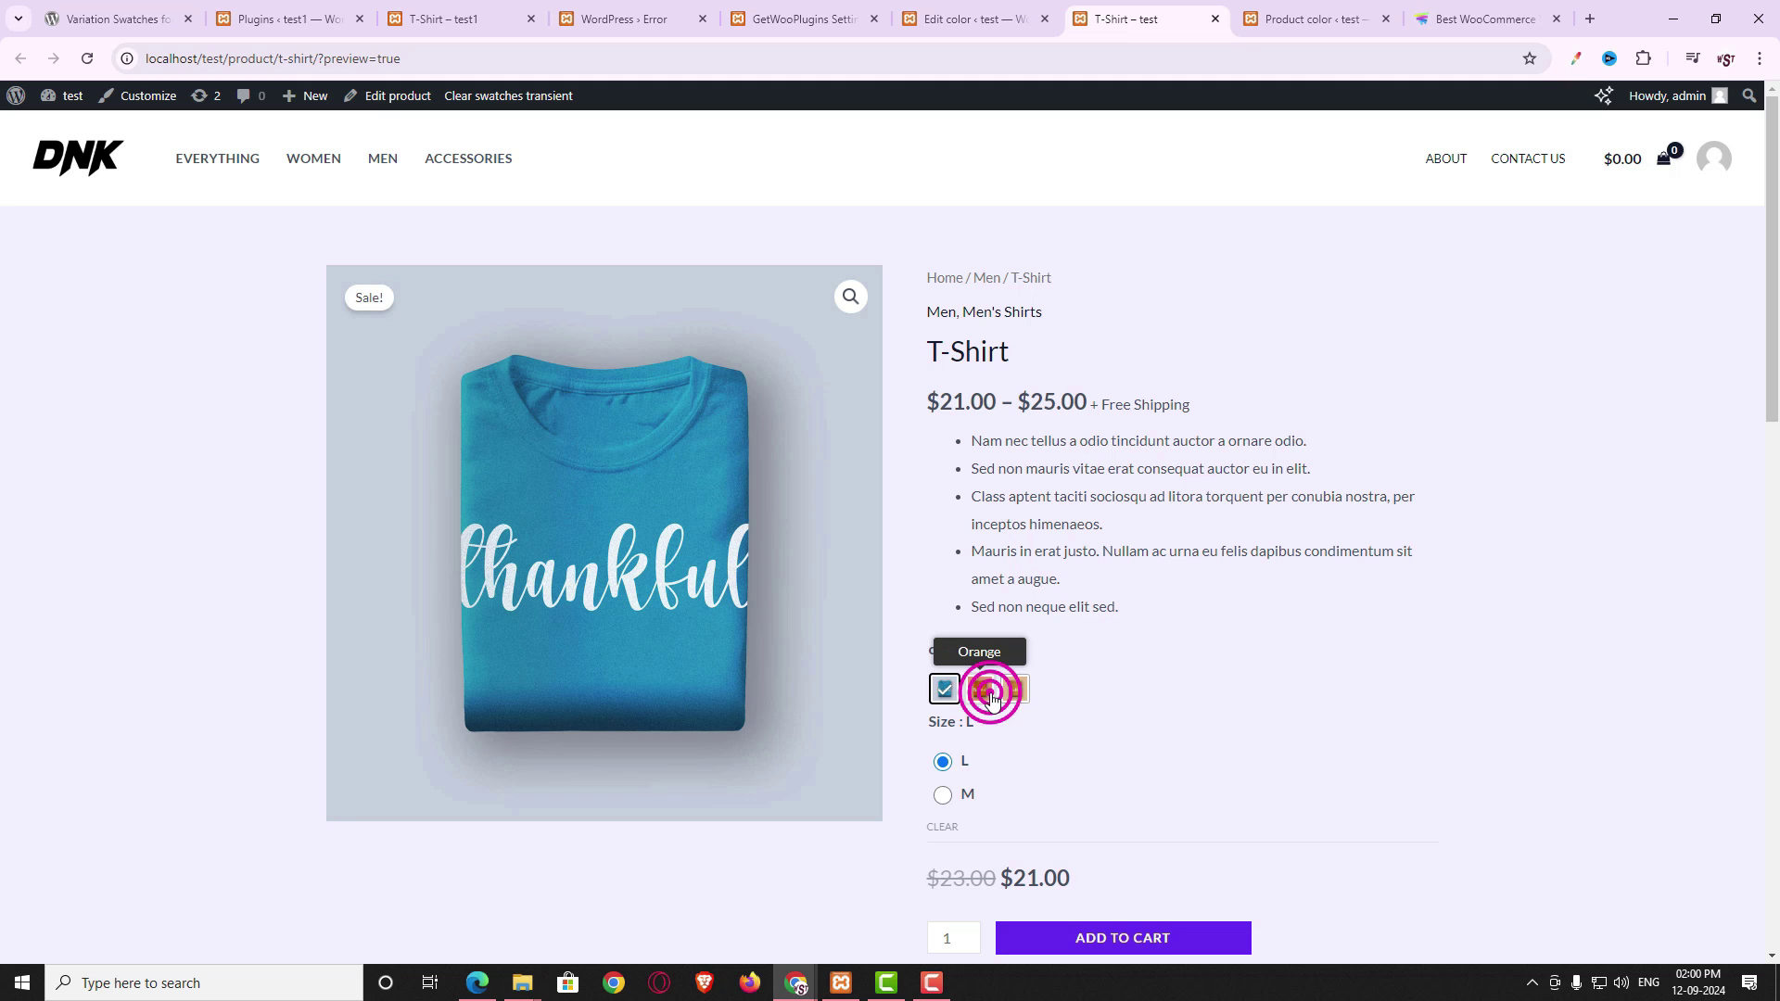
- Try the Yellow and Aqua color swatches on the T-Shirt preview
{"action": "left_click", "coordinate": [1015, 691]}
{"action": "left_click", "coordinate": [953, 698]}
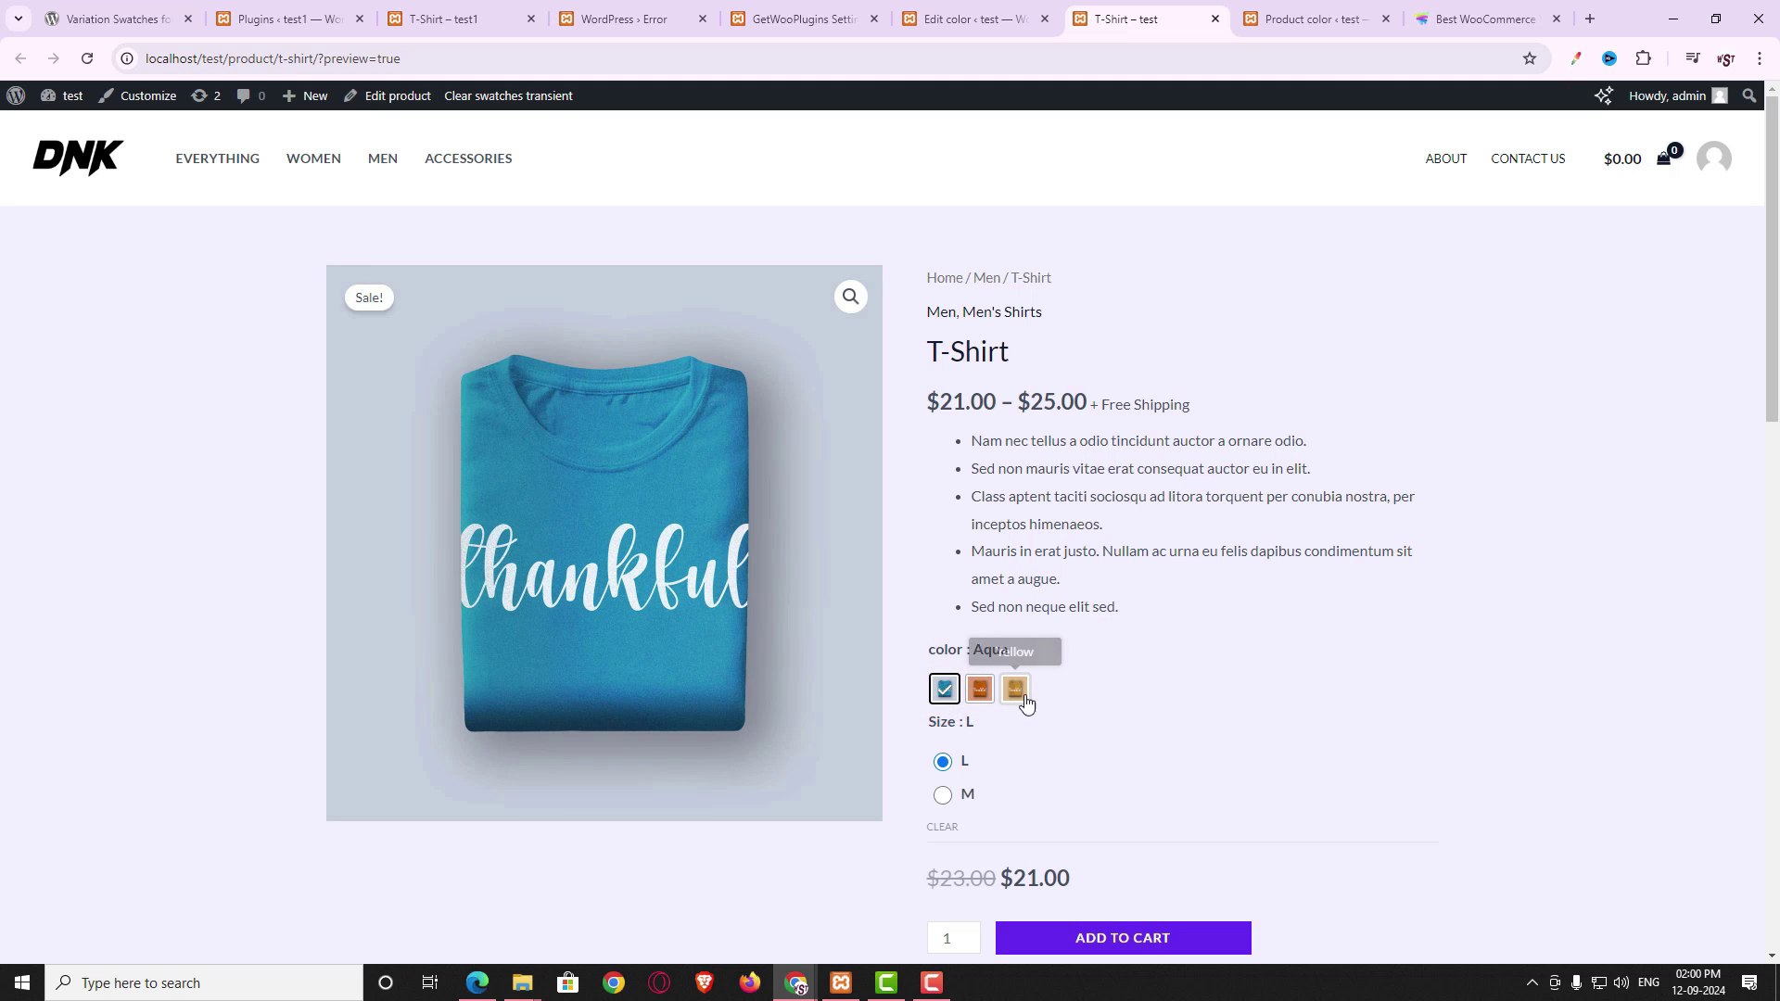
- Set the Disabled Attribute style to Blur with cross, save the settings, and check the reloaded T-Shirt preview
{"action": "key", "text": "ctrl+5"}
{"action": "left_click", "coordinate": [543, 665]}
{"action": "scroll", "coordinate": [755, 707], "scroll_direction": "down", "scroll_amount": 2}
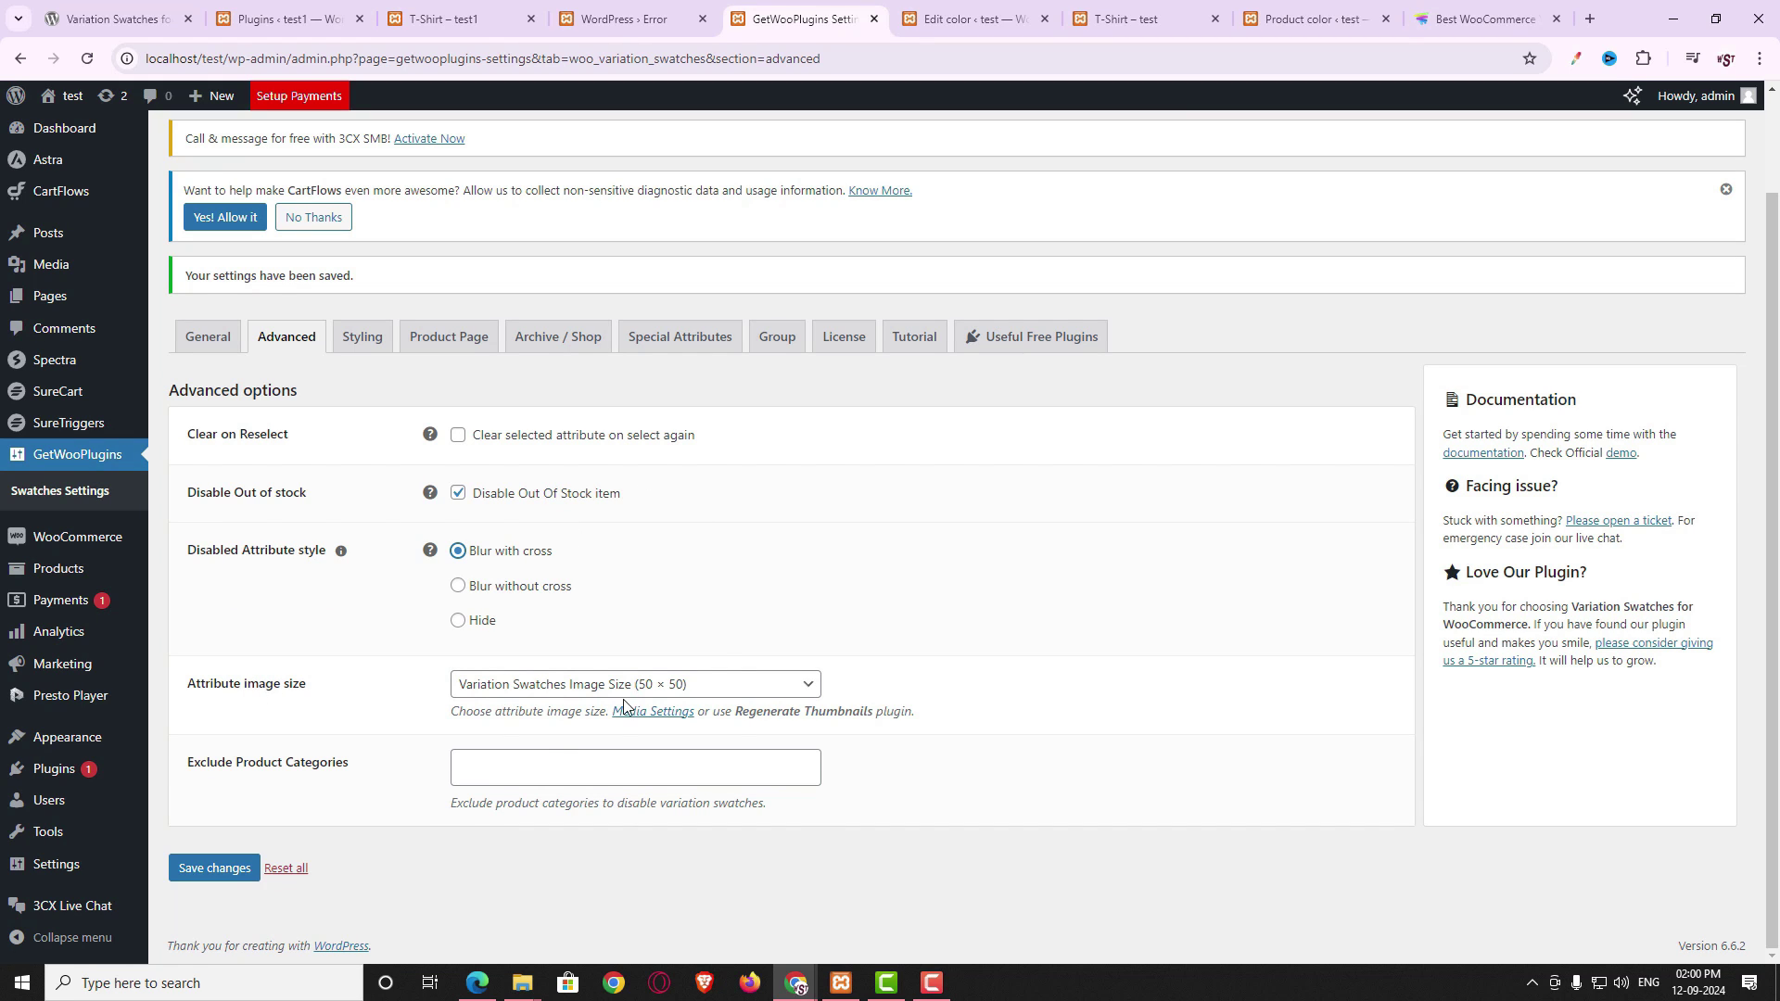
{"action": "left_click", "coordinate": [735, 684]}
{"action": "scroll", "coordinate": [322, 749], "scroll_direction": "up", "scroll_amount": 2}
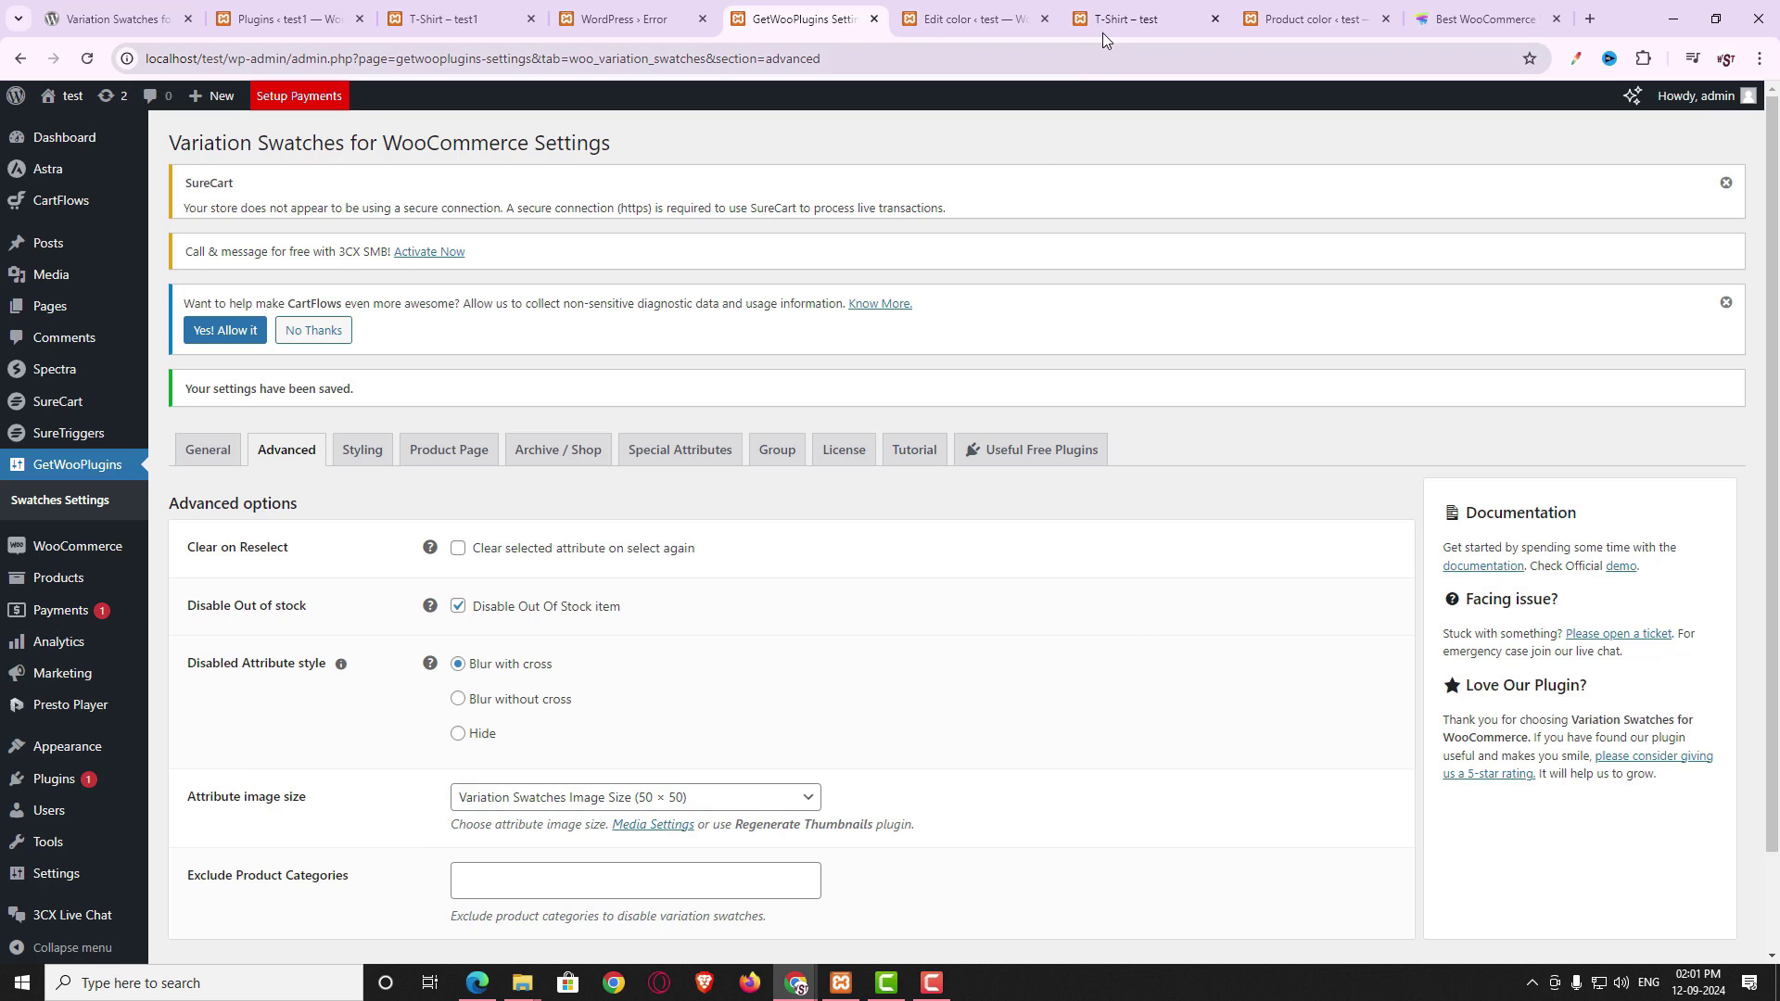
{"action": "left_click", "coordinate": [1126, 19]}
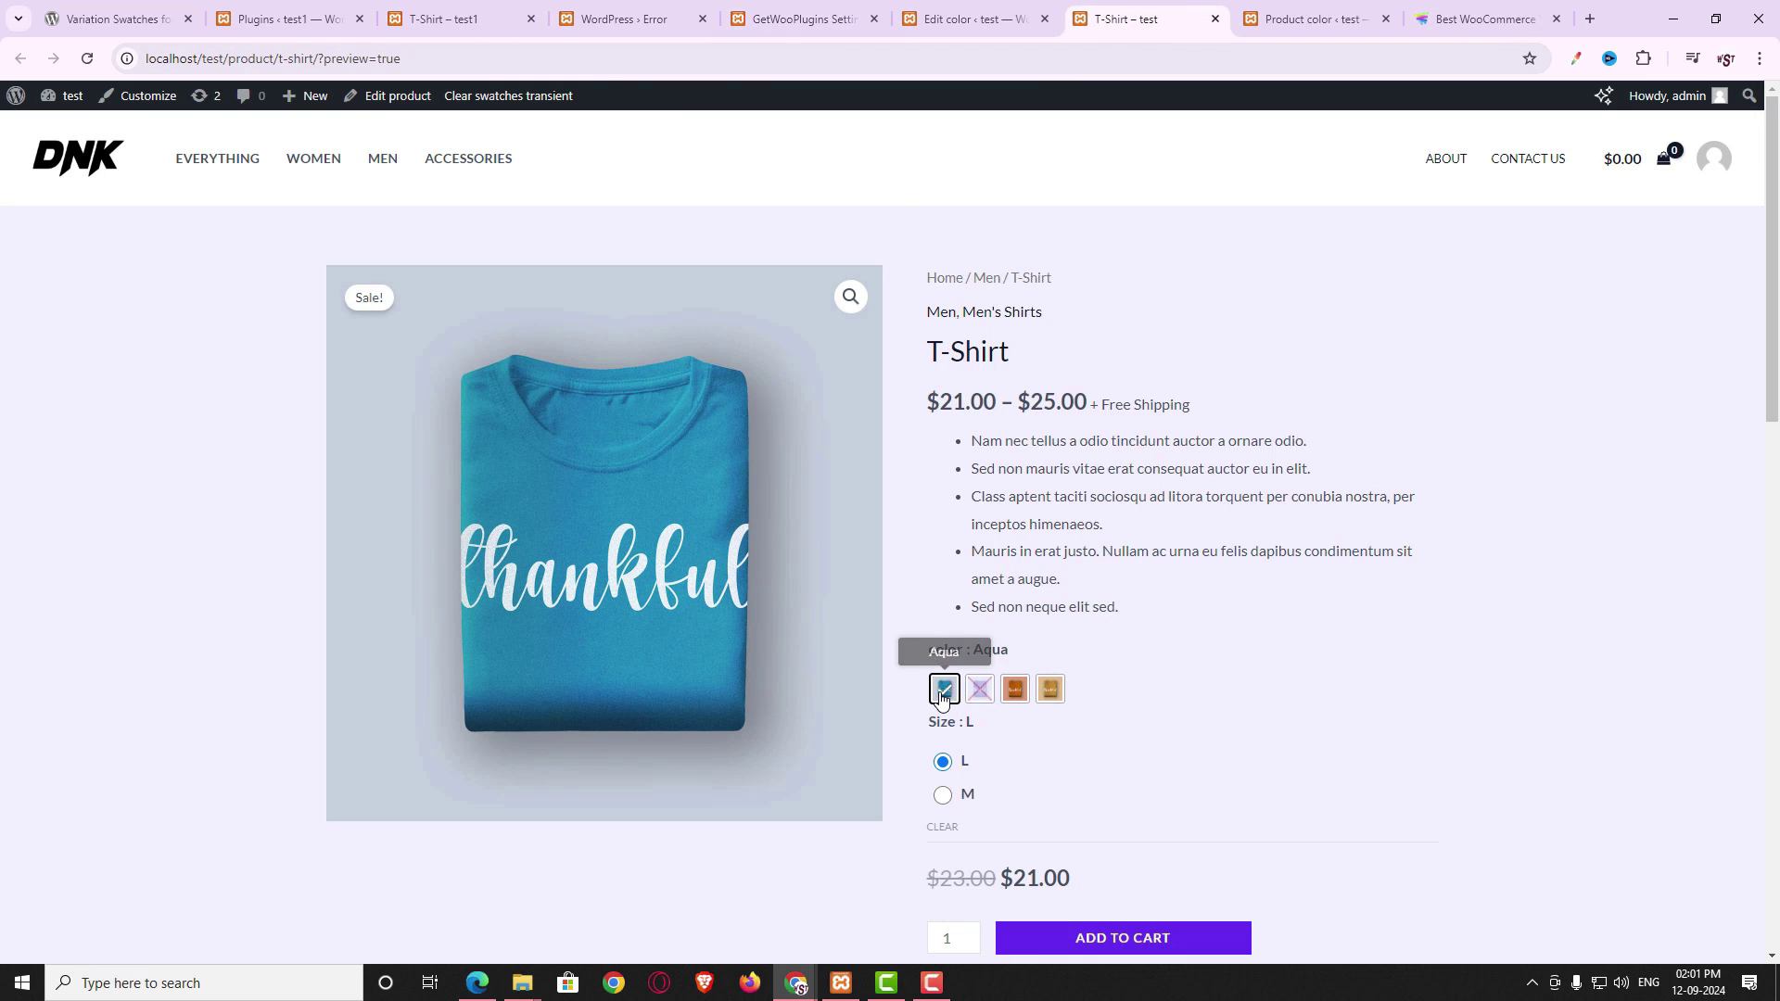
- Return to the Advanced swatch settings and review the Attribute image size choices and the Exclude Product Categories option
{"action": "left_click", "coordinate": [814, 19]}
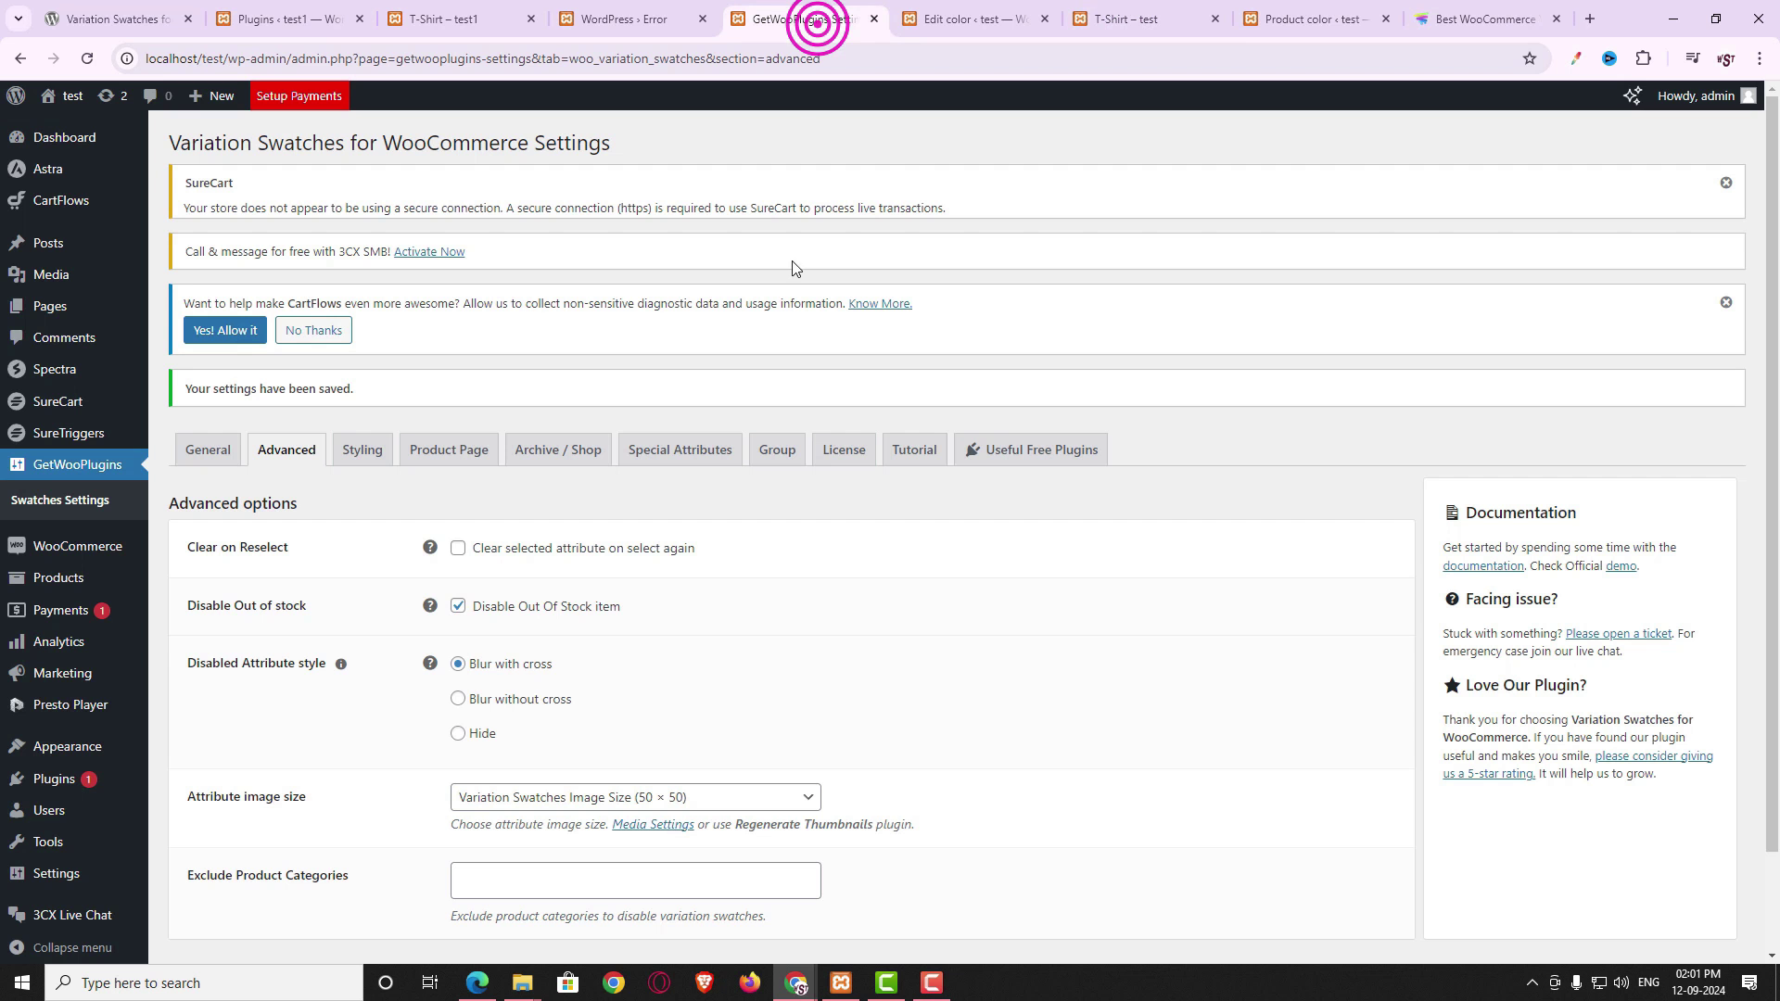
{"action": "left_click", "coordinate": [765, 799]}
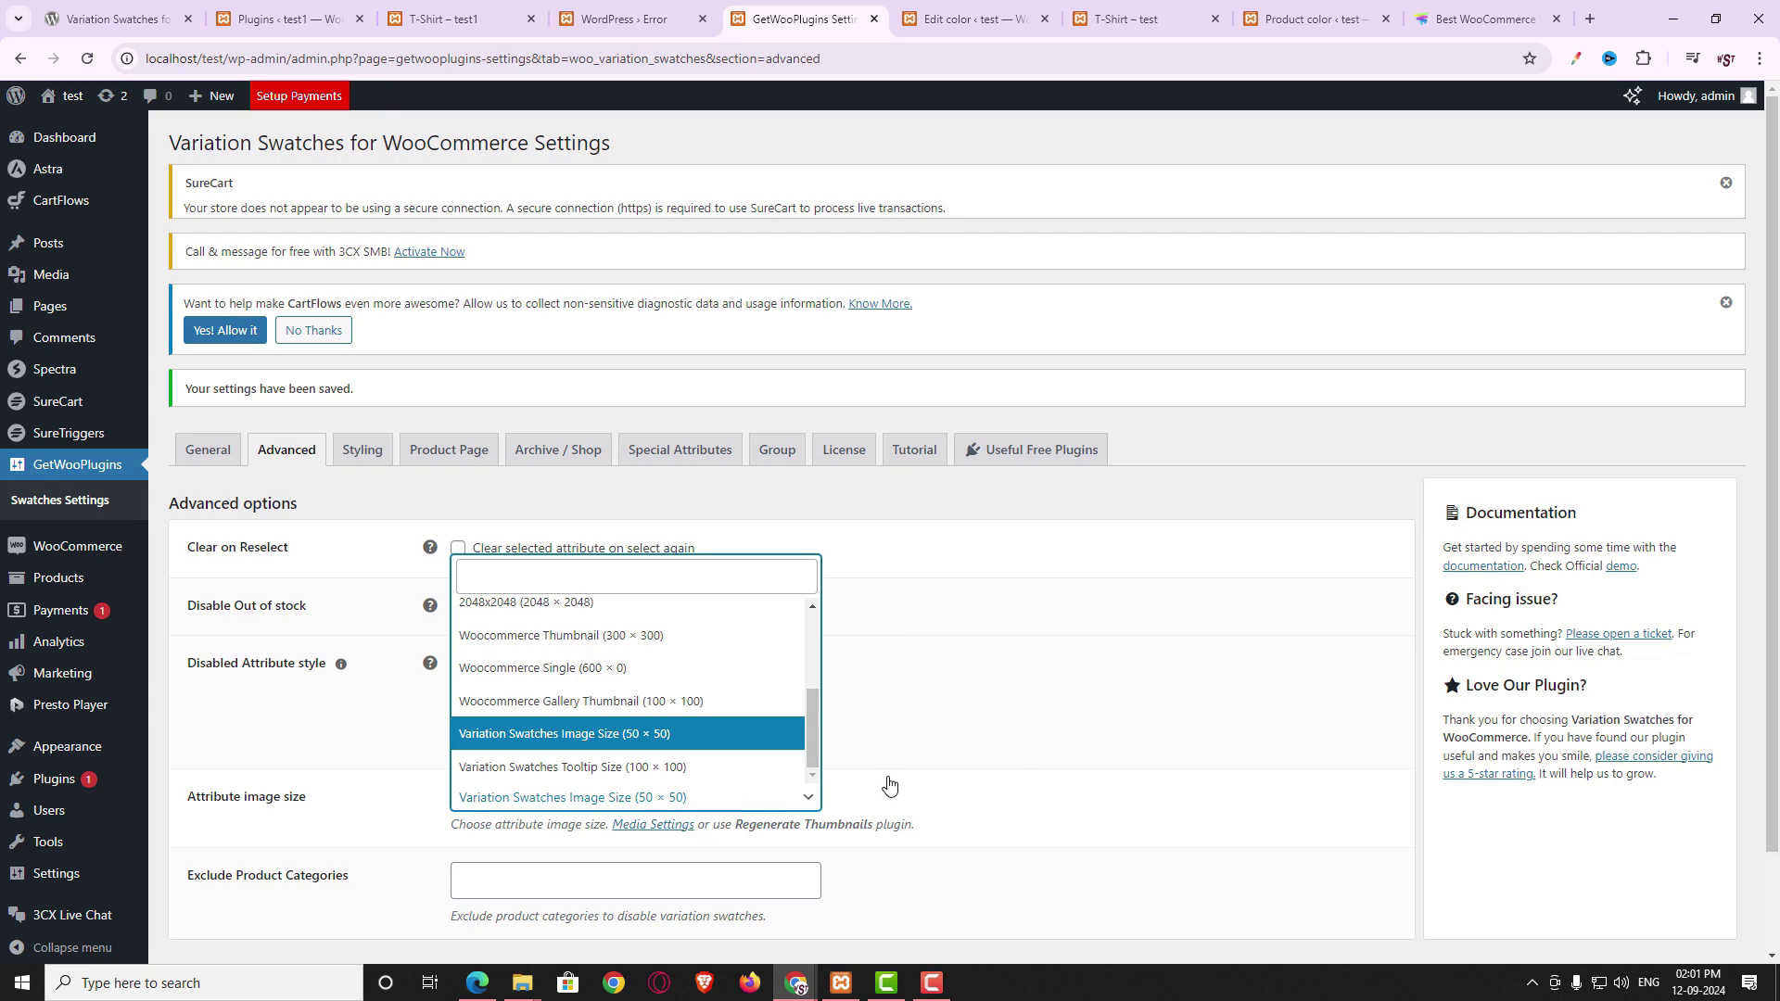
{"action": "left_click", "coordinate": [993, 751]}
{"action": "scroll", "coordinate": [886, 813], "scroll_direction": "down", "scroll_amount": 2}
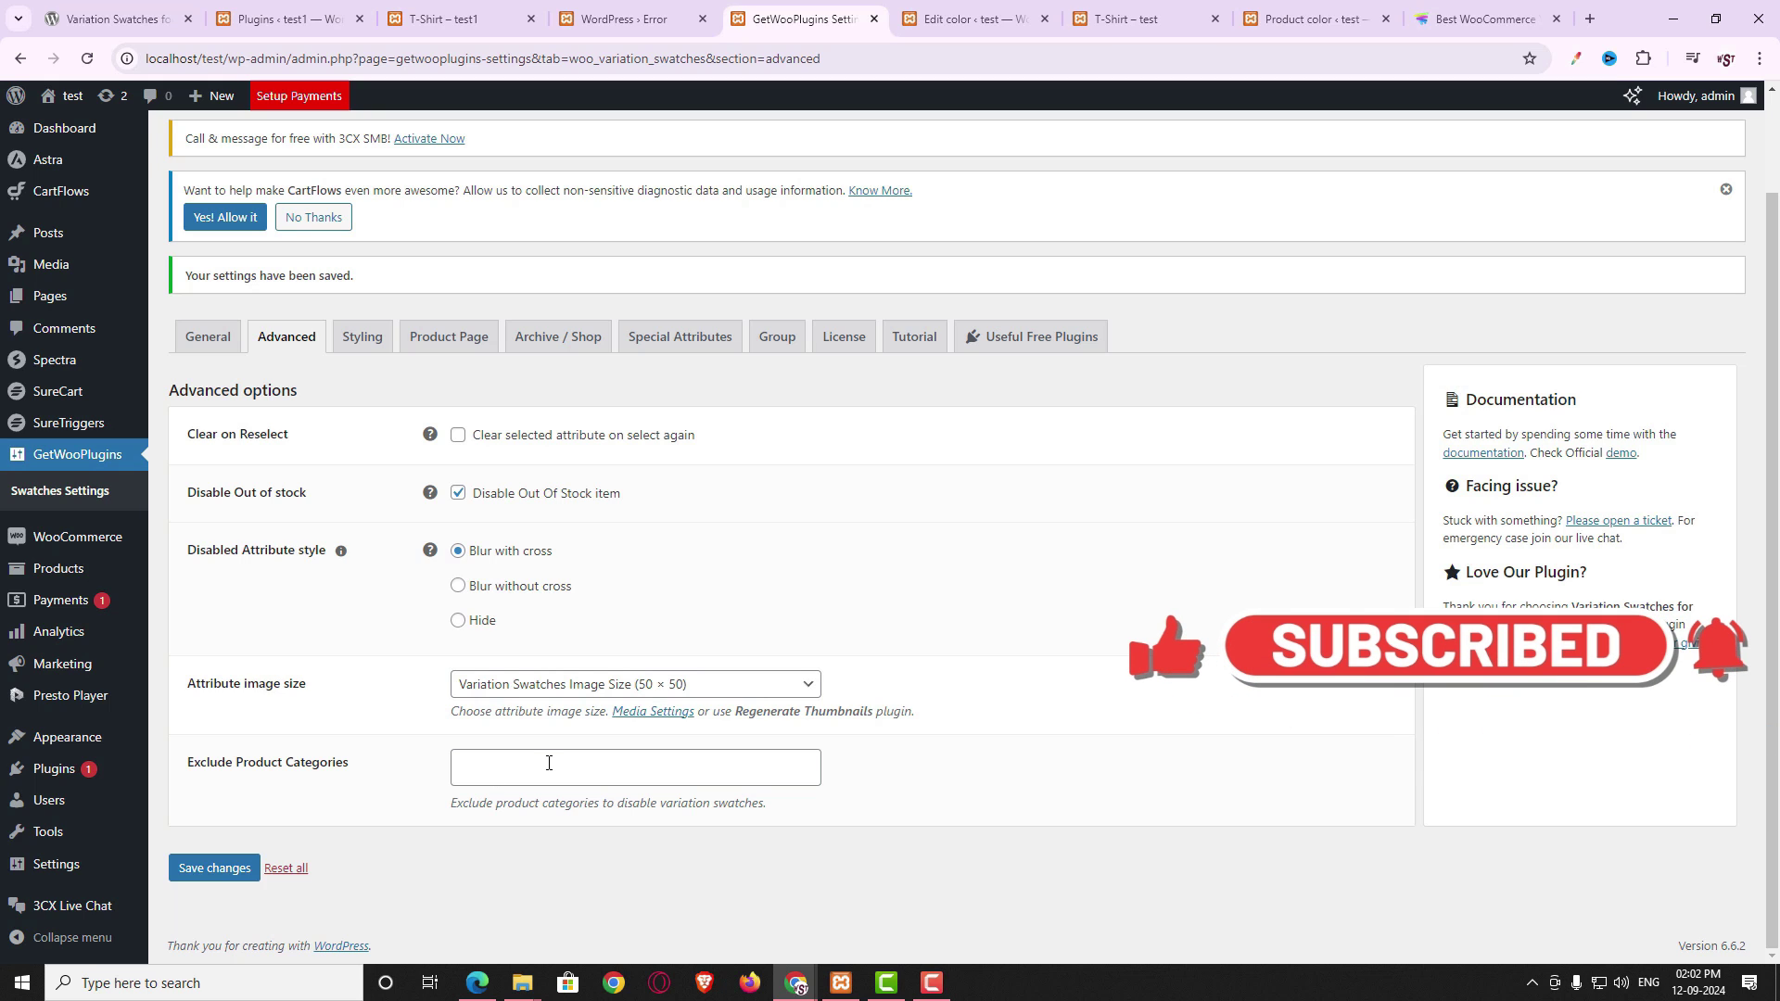
- Open the Styling settings and examine the swatch indicator, size, tooltip, variation item and hover styling options
{"action": "left_click", "coordinate": [362, 339]}
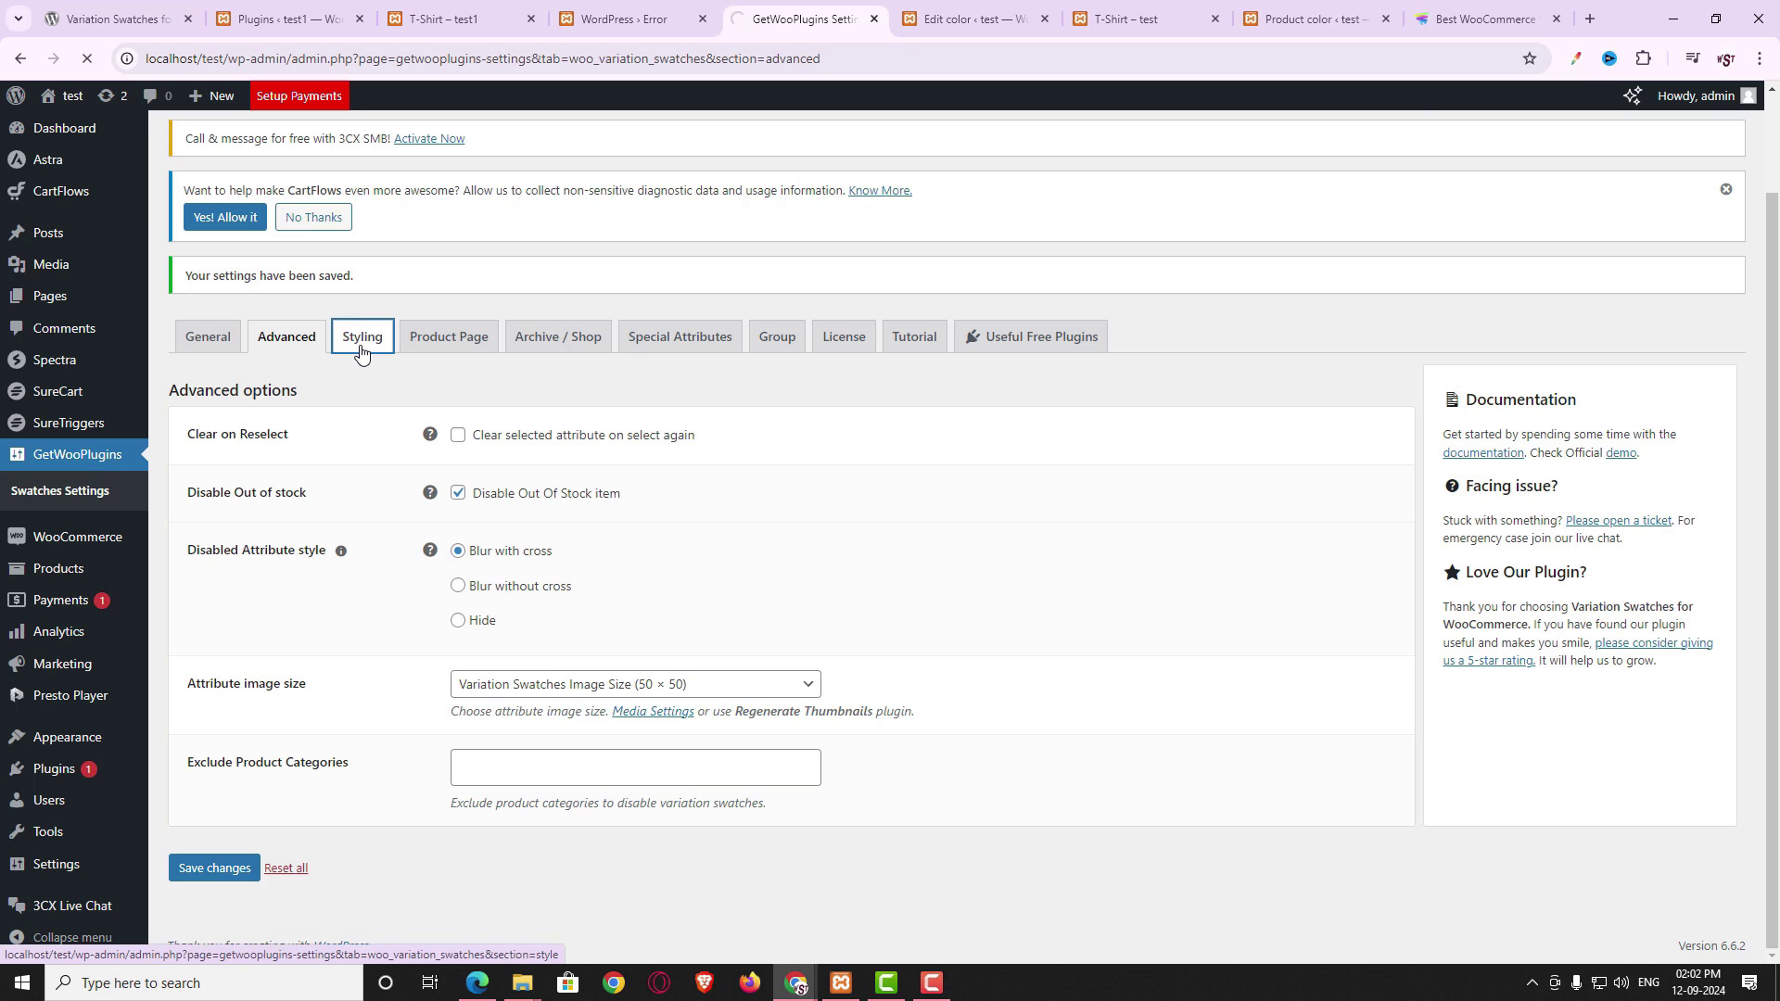
{"action": "scroll", "coordinate": [620, 608], "scroll_direction": "down", "scroll_amount": 3}
{"action": "scroll", "coordinate": [620, 608], "scroll_direction": "up", "scroll_amount": 4}
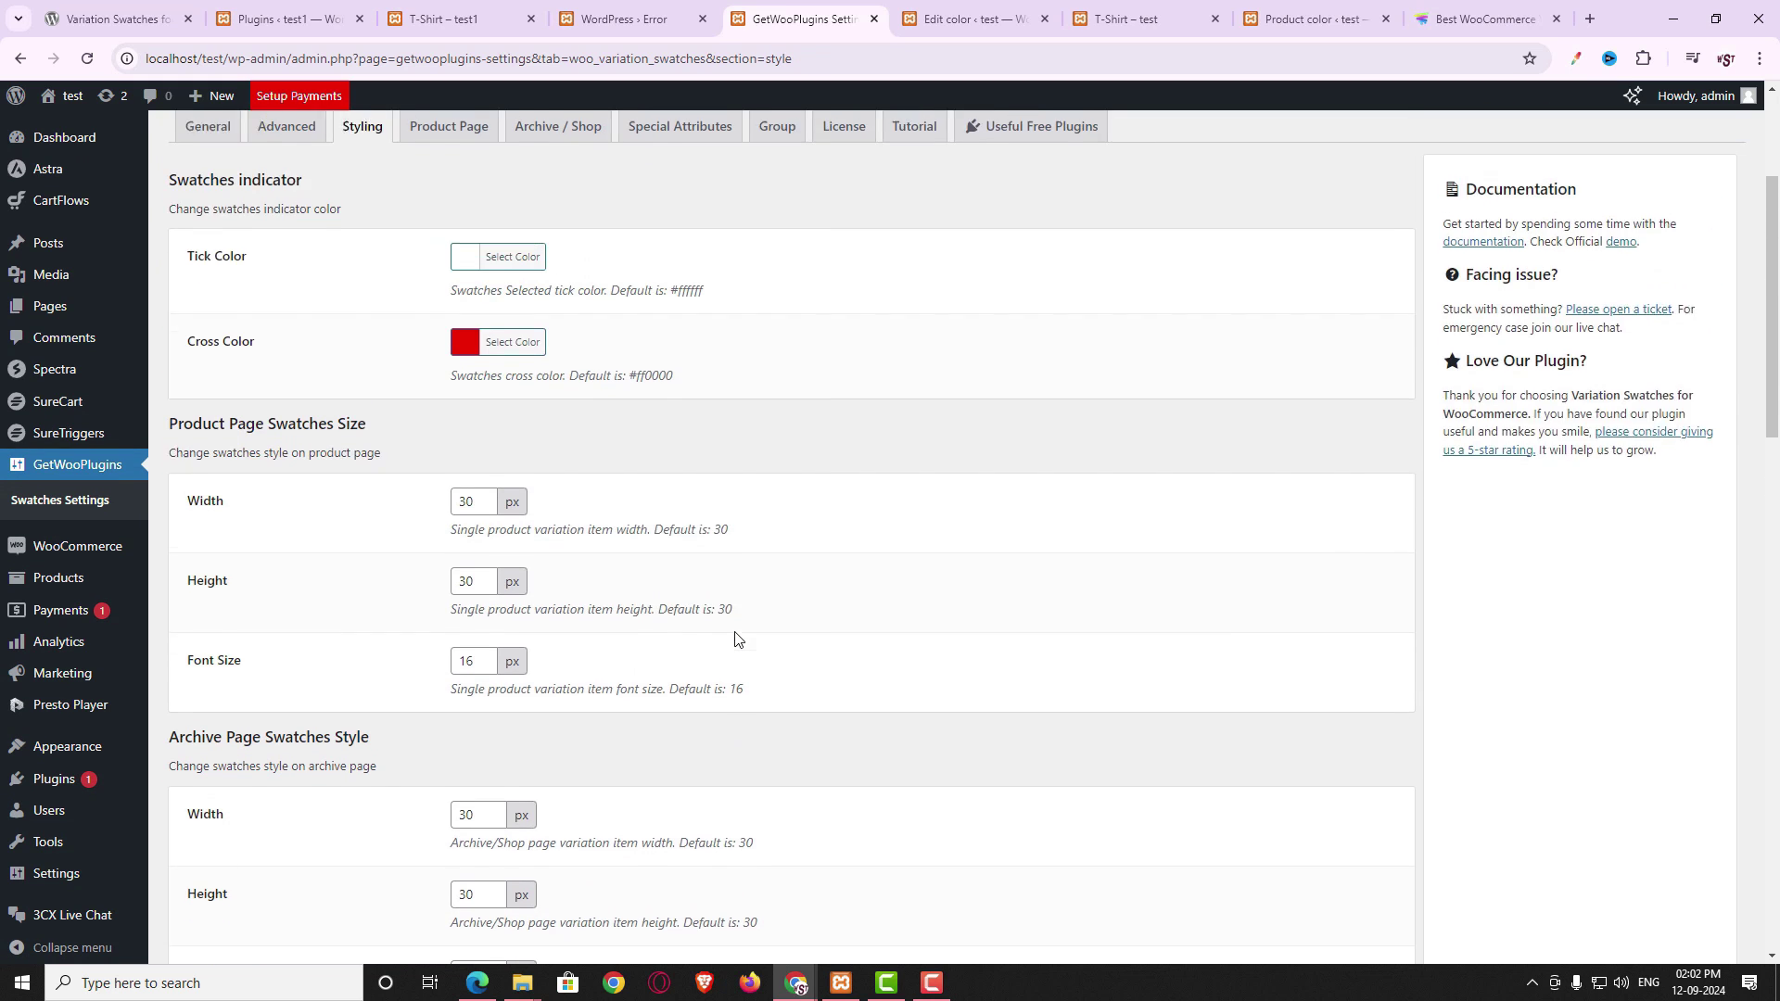
{"action": "scroll", "coordinate": [651, 626], "scroll_direction": "up", "scroll_amount": 3}
{"action": "scroll", "coordinate": [874, 763], "scroll_direction": "down", "scroll_amount": 12}
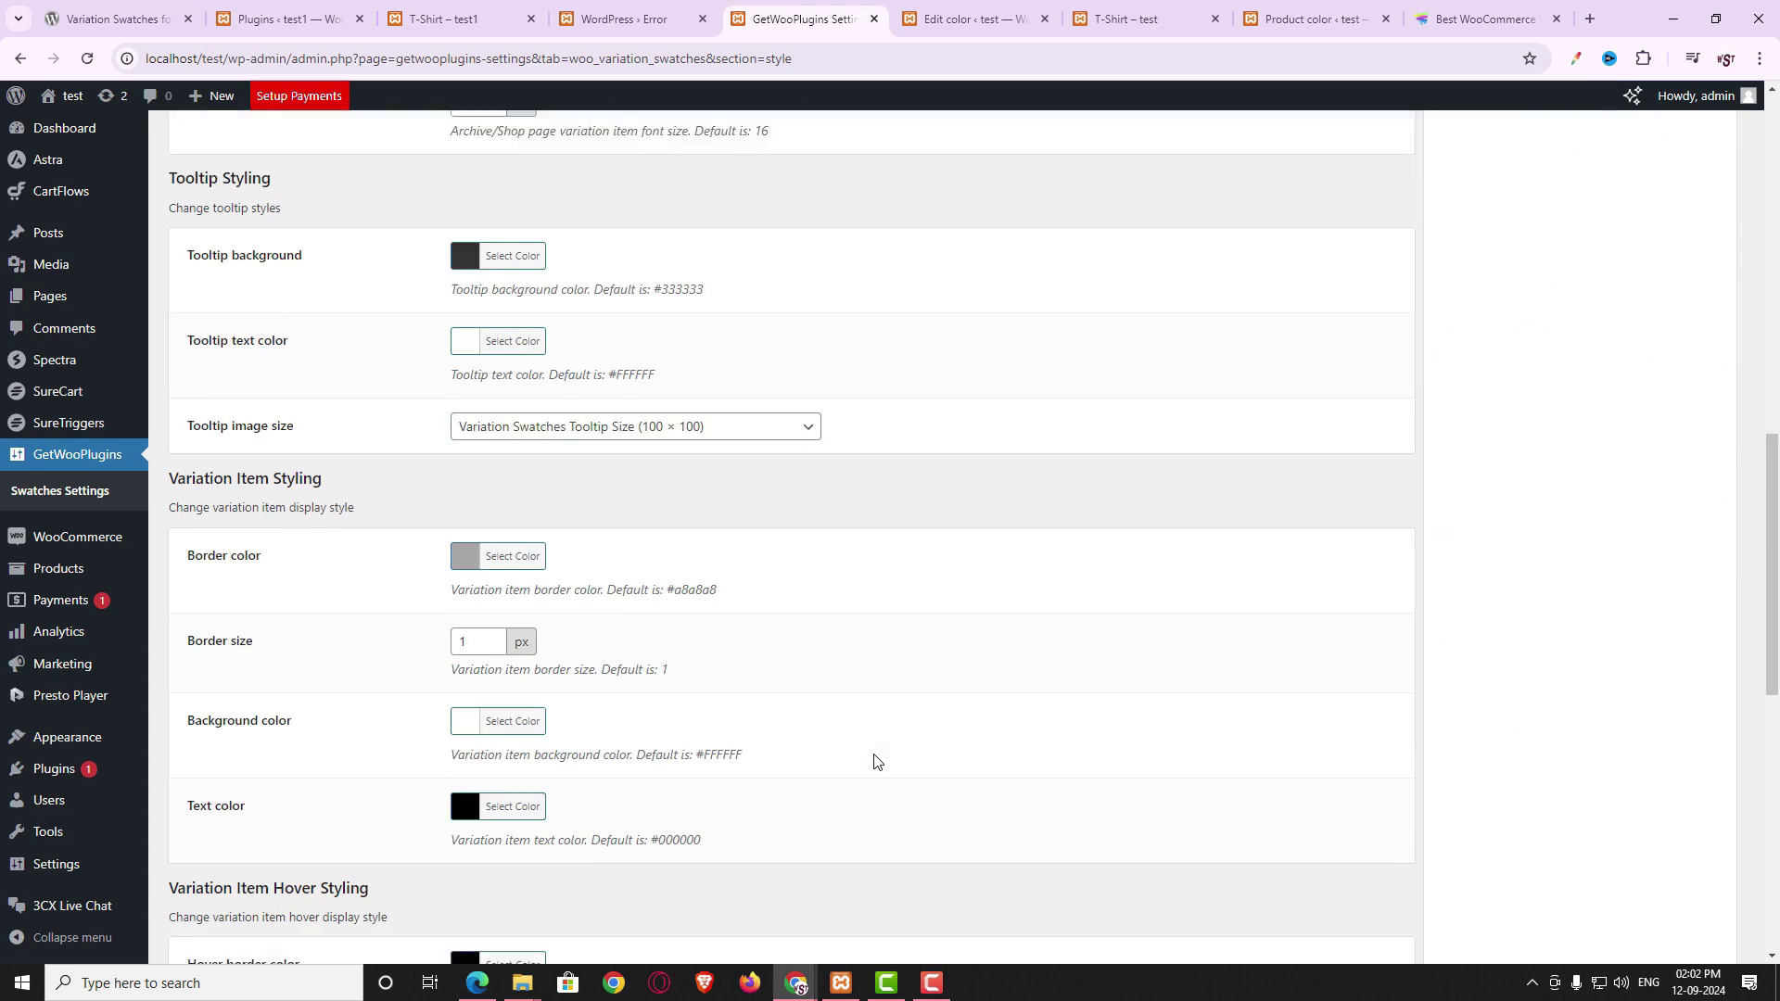
{"action": "scroll", "coordinate": [874, 763], "scroll_direction": "down", "scroll_amount": 5}
{"action": "scroll", "coordinate": [891, 770], "scroll_direction": "up", "scroll_amount": 2}
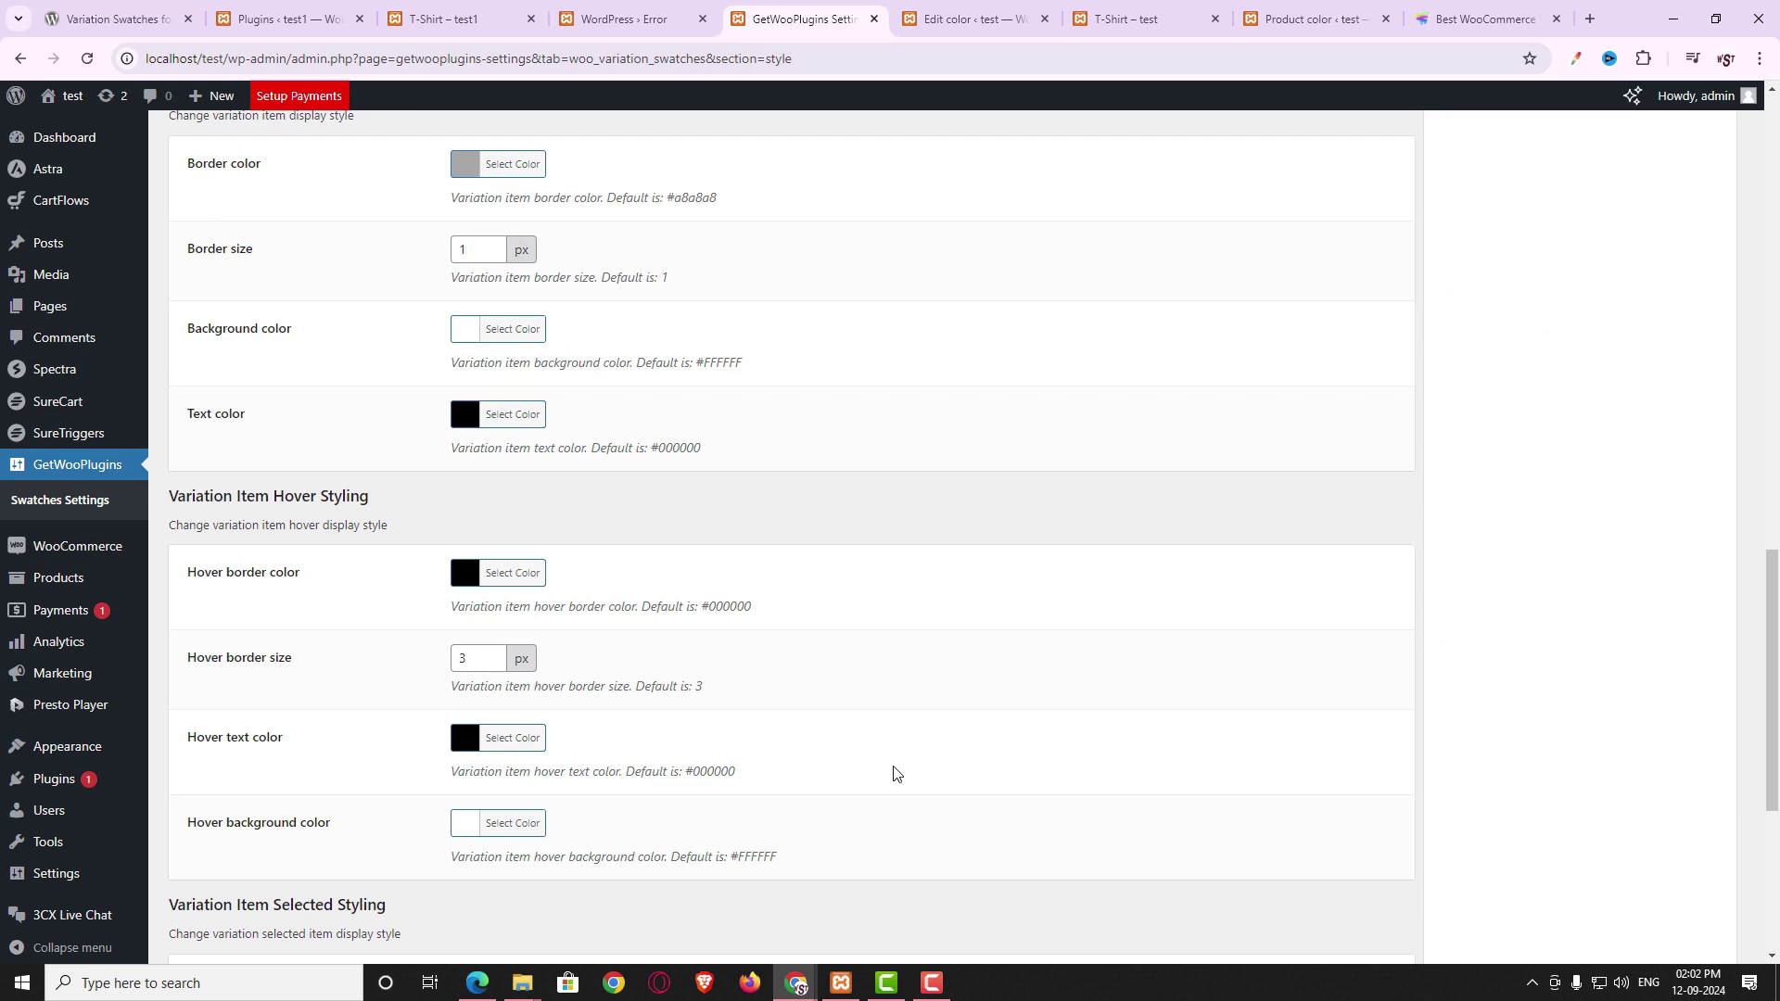
{"action": "scroll", "coordinate": [890, 774], "scroll_direction": "up", "scroll_amount": 15}
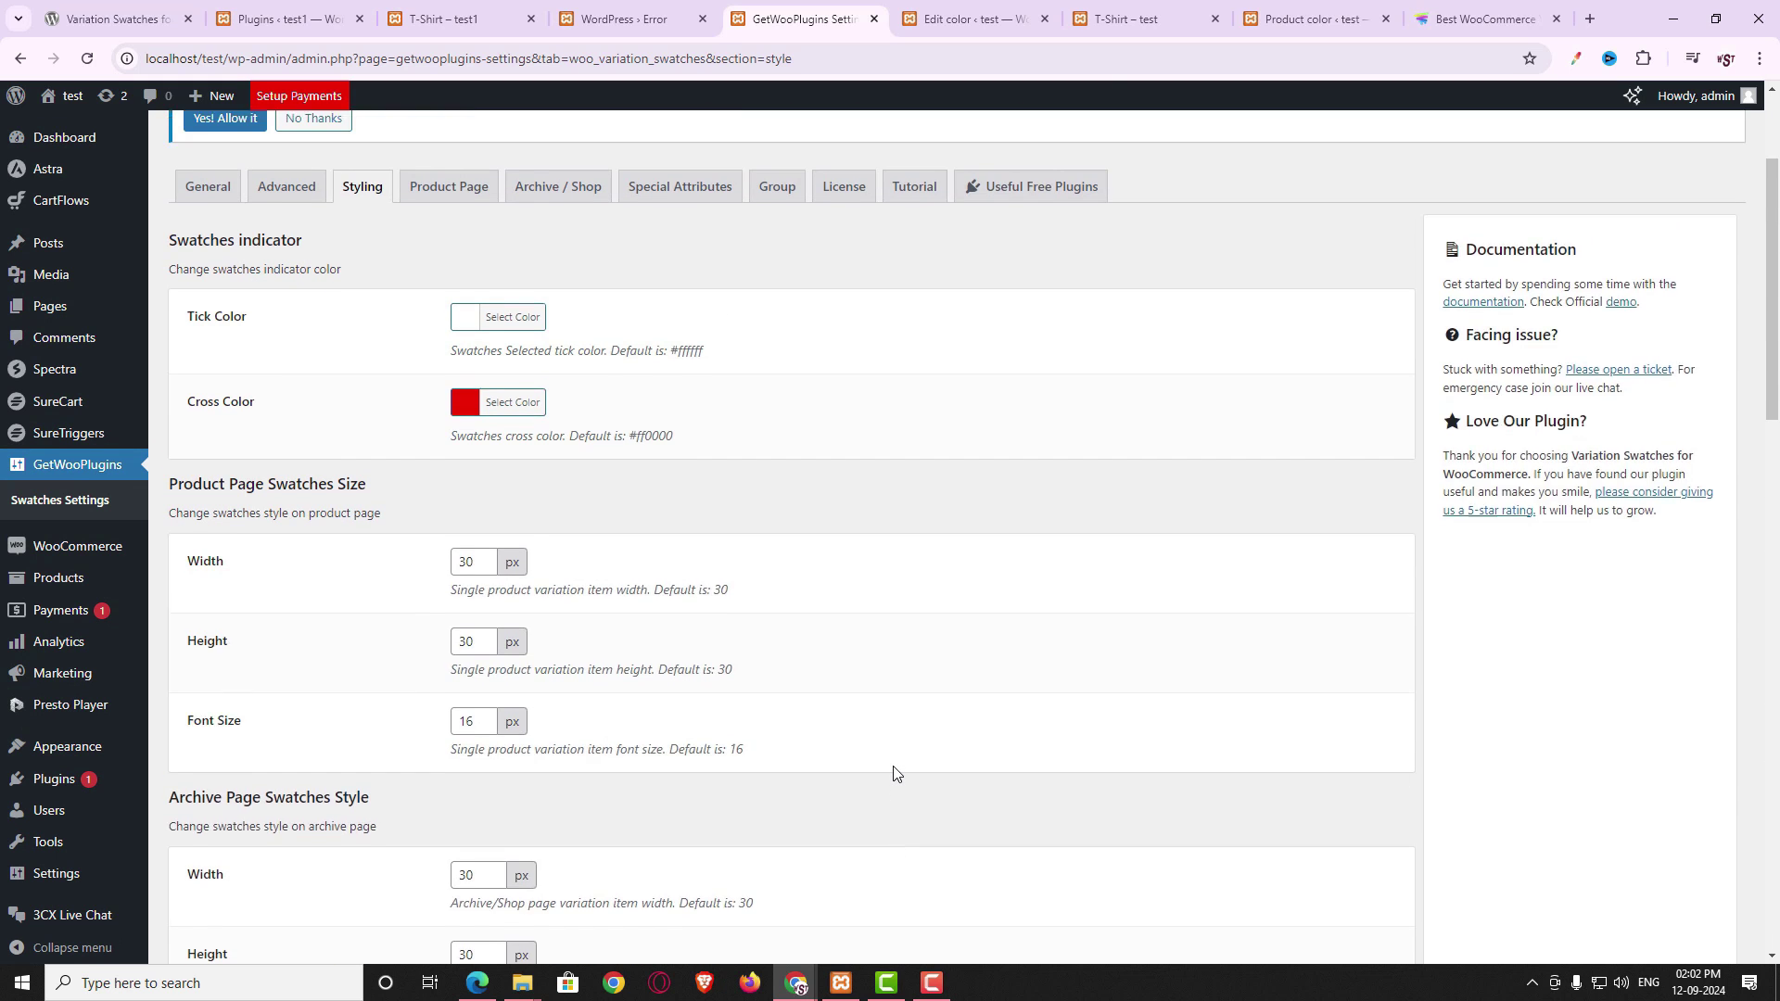
{"action": "scroll", "coordinate": [1060, 679], "scroll_direction": "down", "scroll_amount": 2}
{"action": "scroll", "coordinate": [1017, 708], "scroll_direction": "up", "scroll_amount": 2}
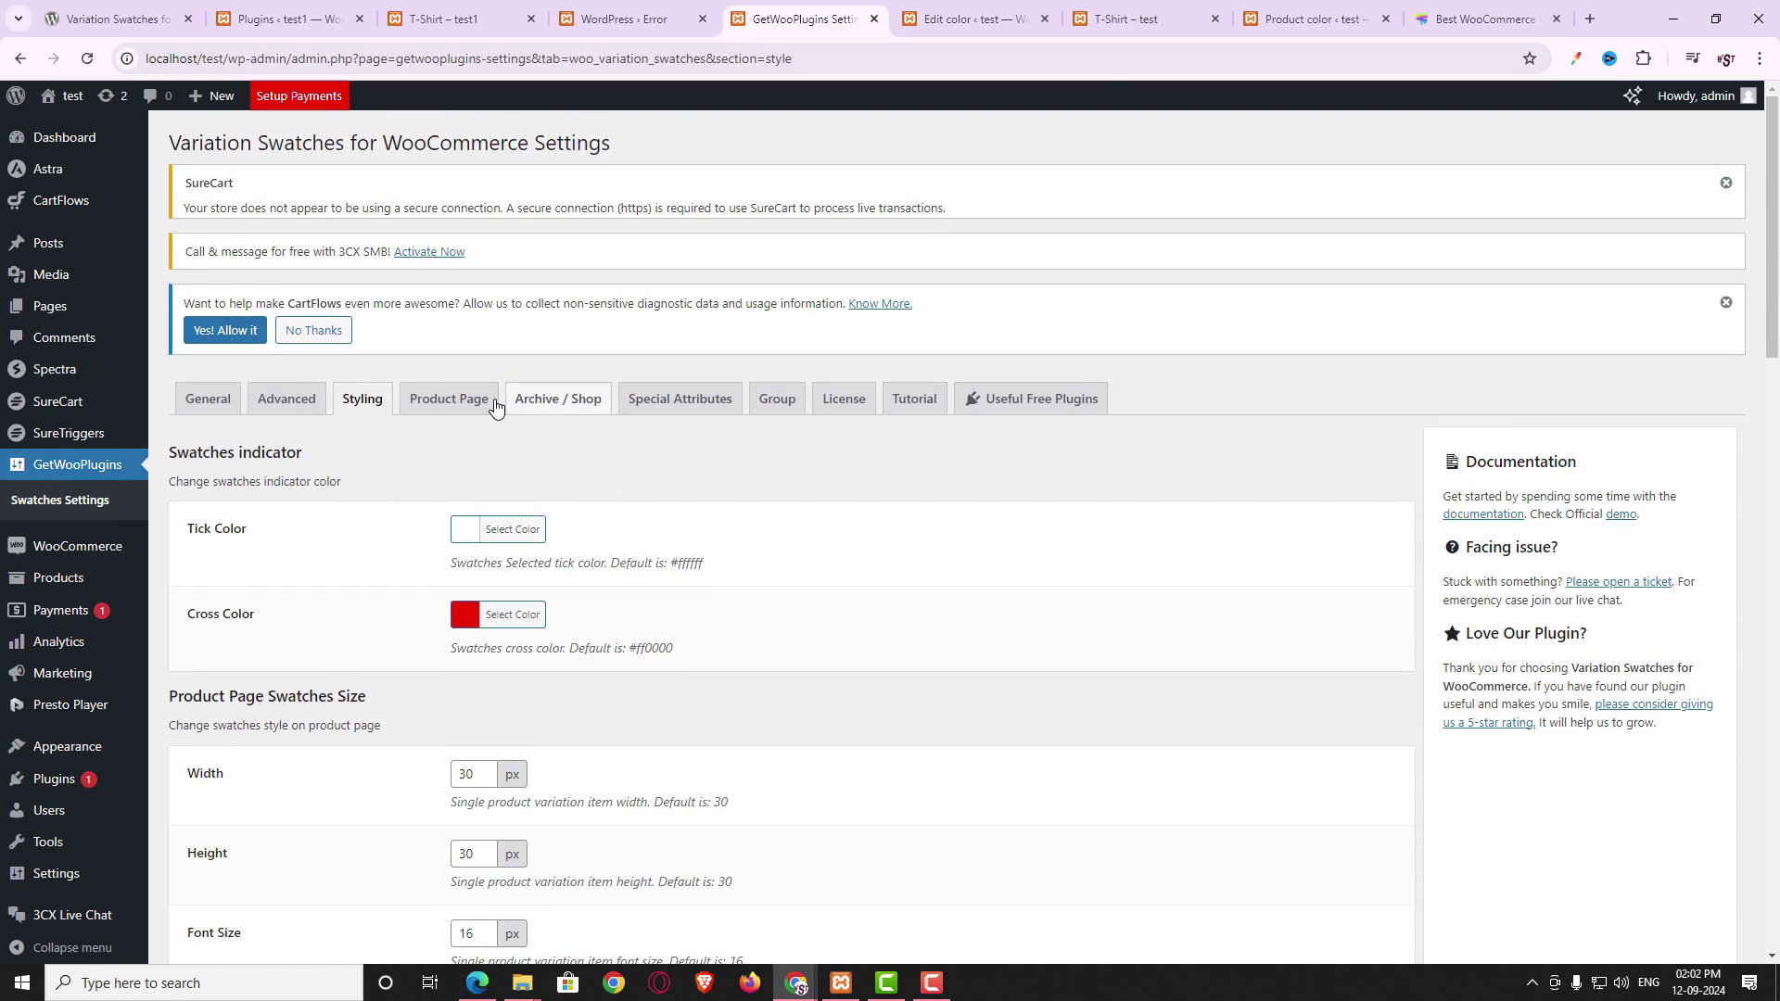
- Open the Product Page swatch settings and try the Generate variation url, Variation stock info and Group Swatches align options
{"action": "left_click", "coordinate": [482, 398]}
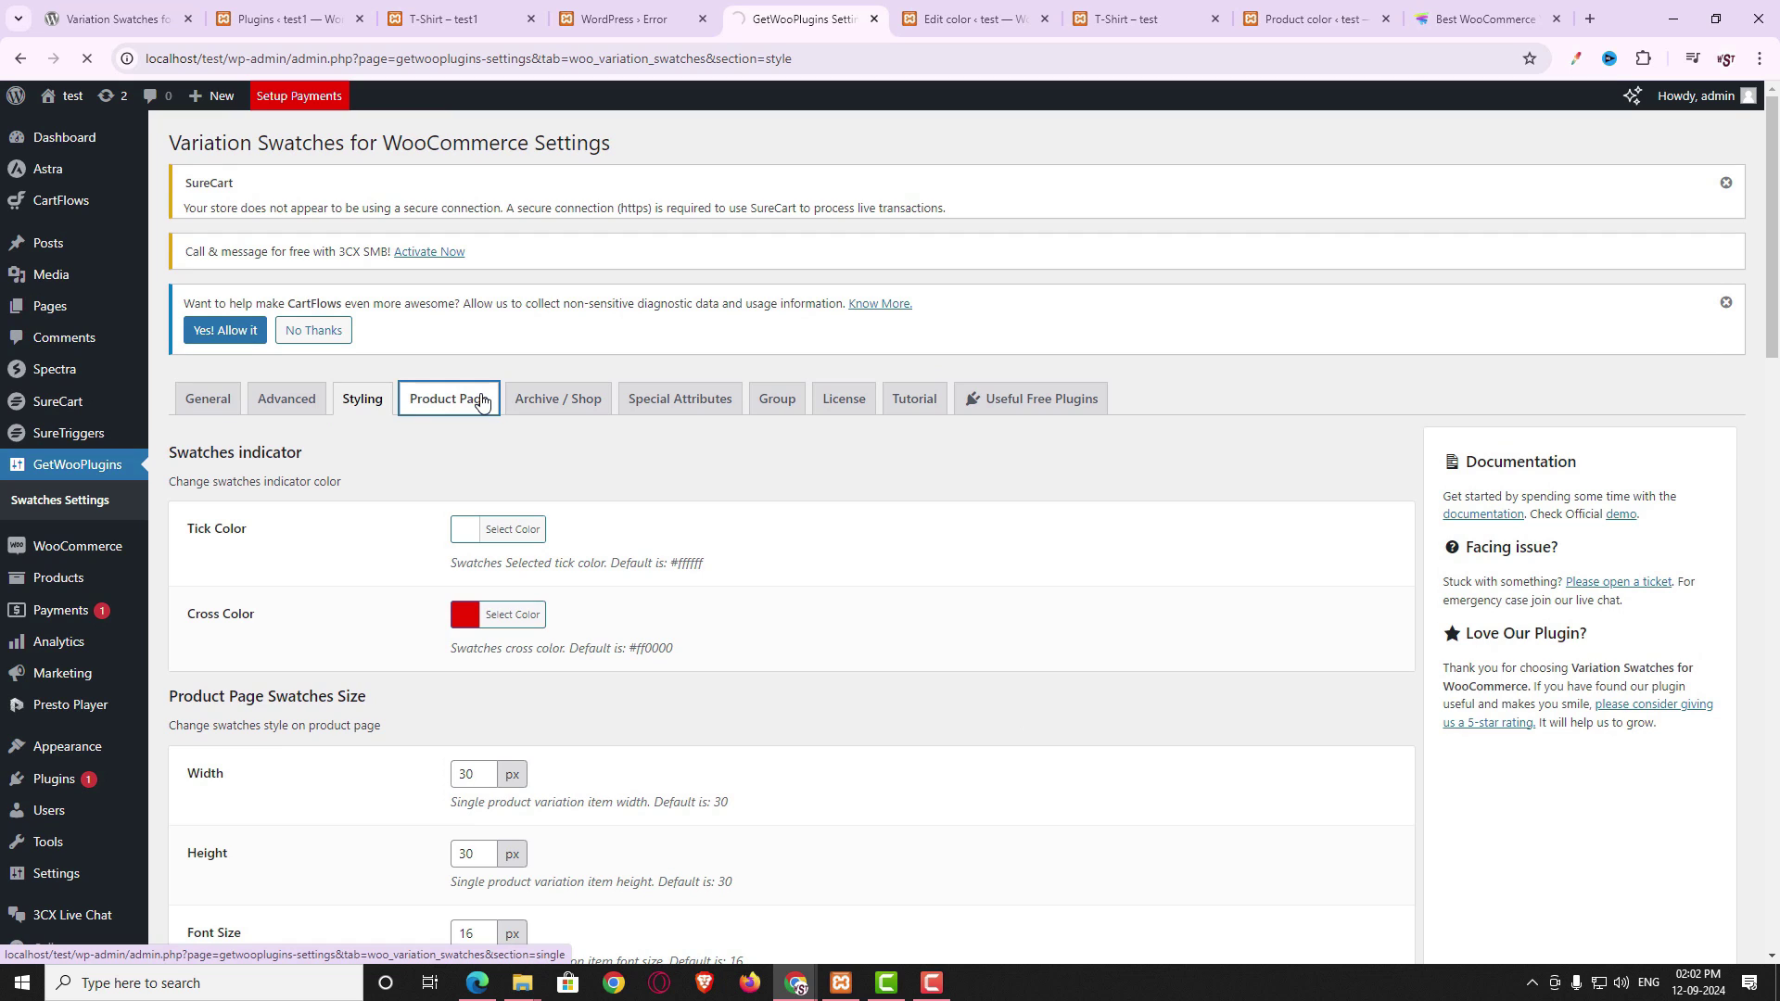
{"action": "scroll", "coordinate": [449, 637], "scroll_direction": "down", "scroll_amount": 1}
{"action": "left_click", "coordinate": [458, 626]}
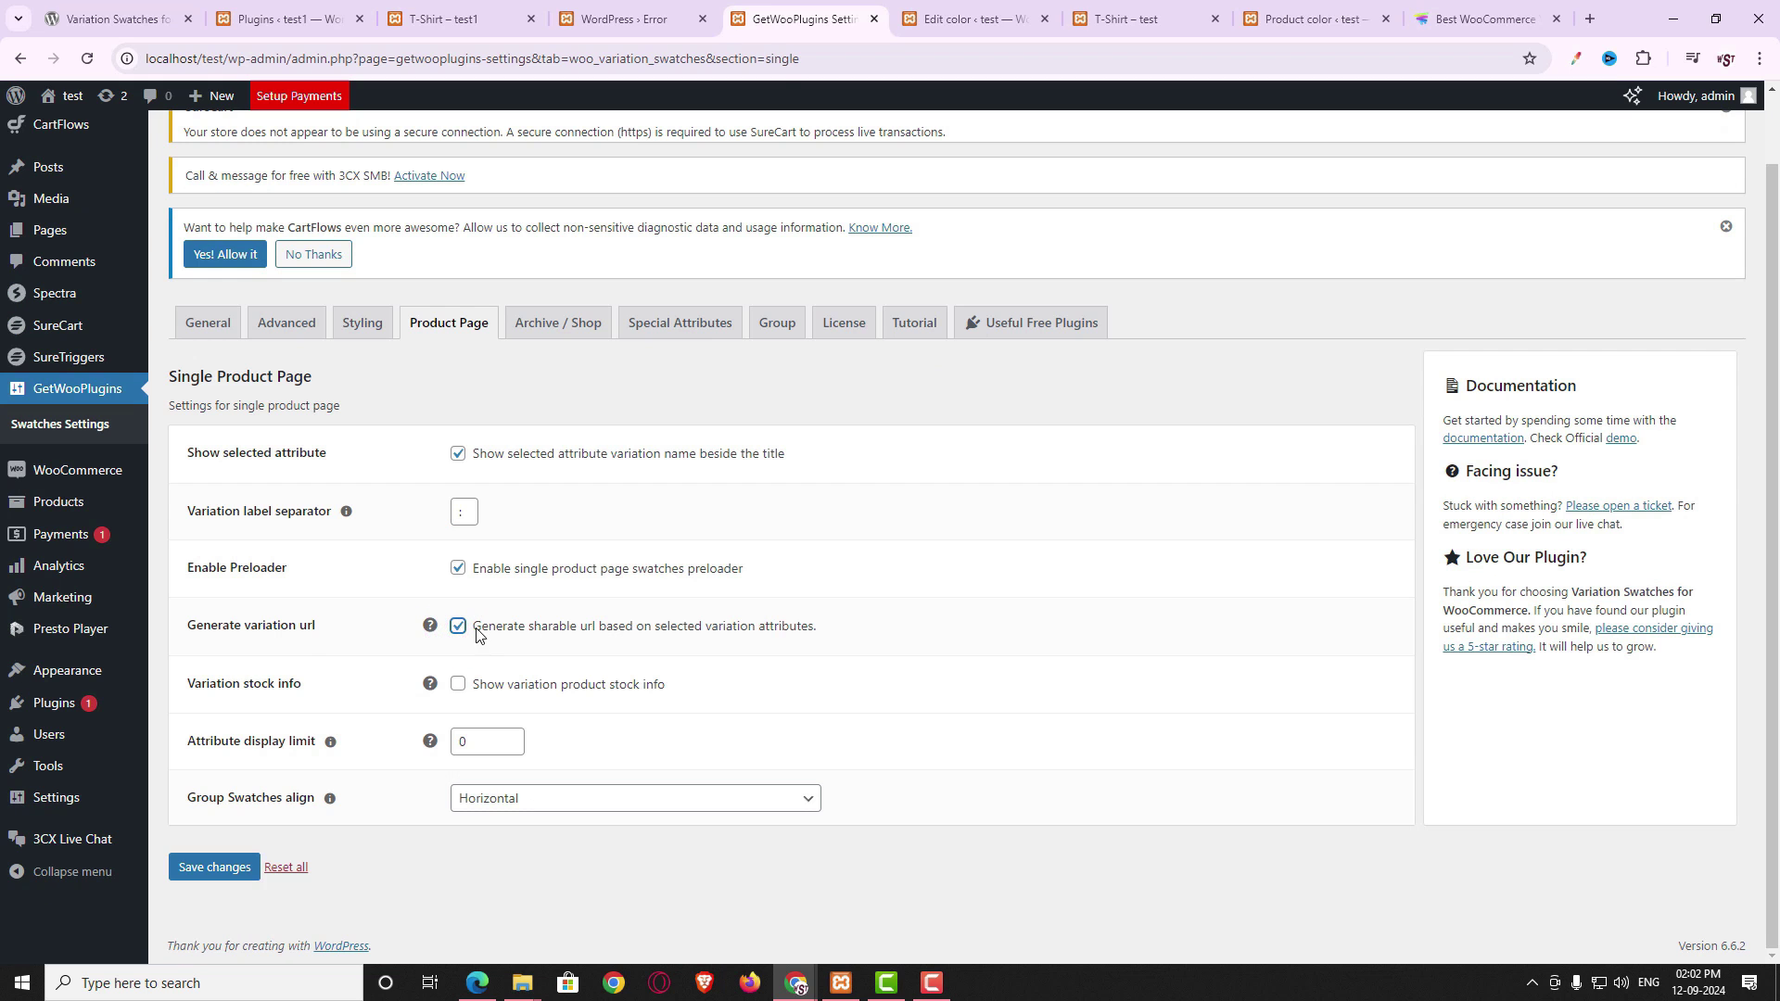
{"action": "left_click", "coordinate": [458, 684]}
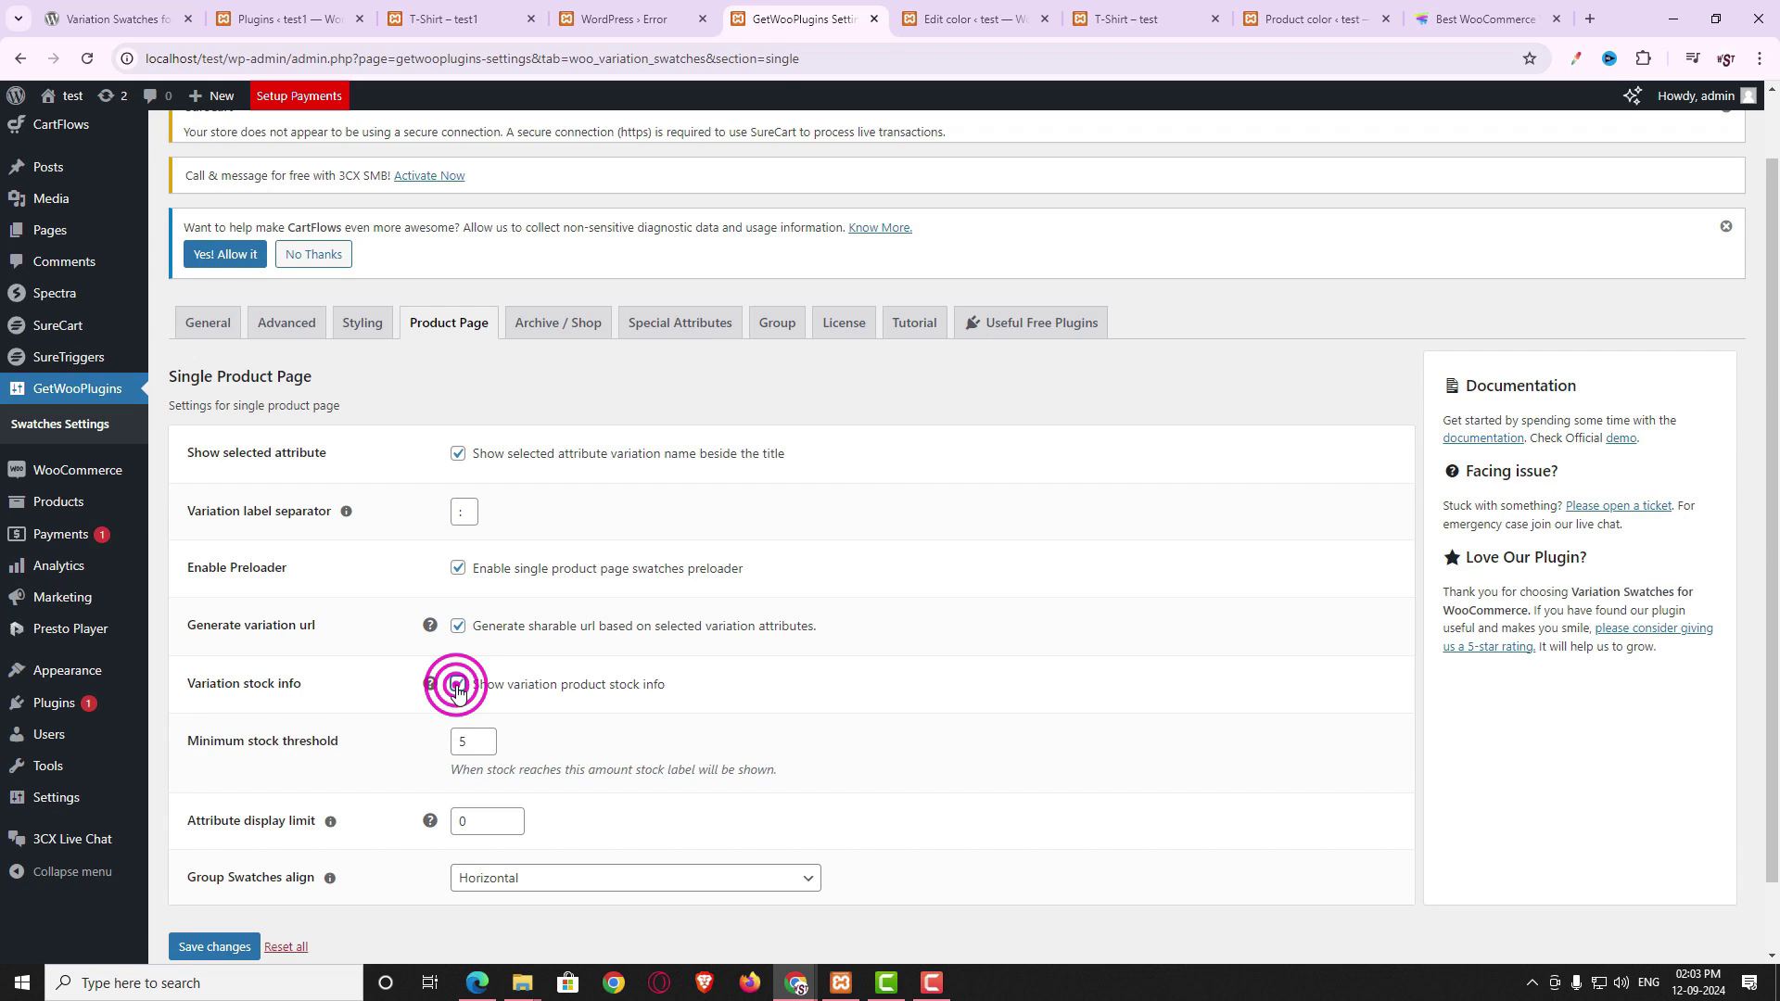
{"action": "left_click", "coordinate": [458, 686]}
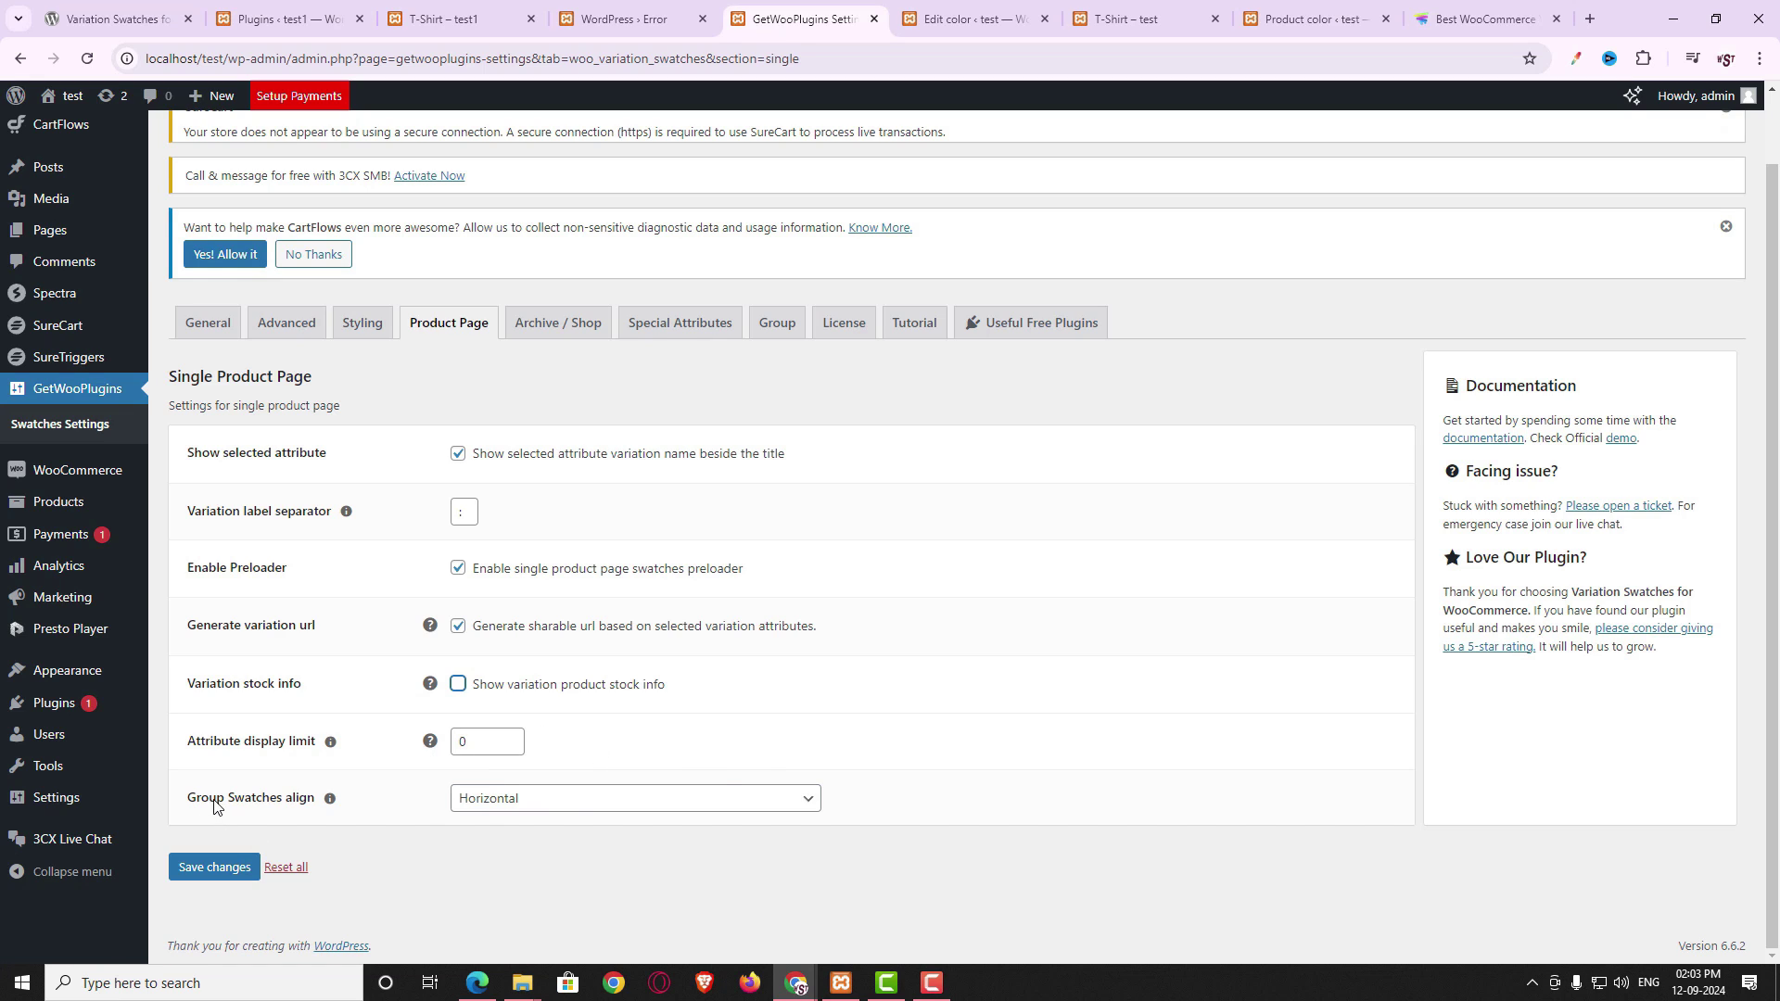
{"action": "left_click", "coordinate": [521, 810]}
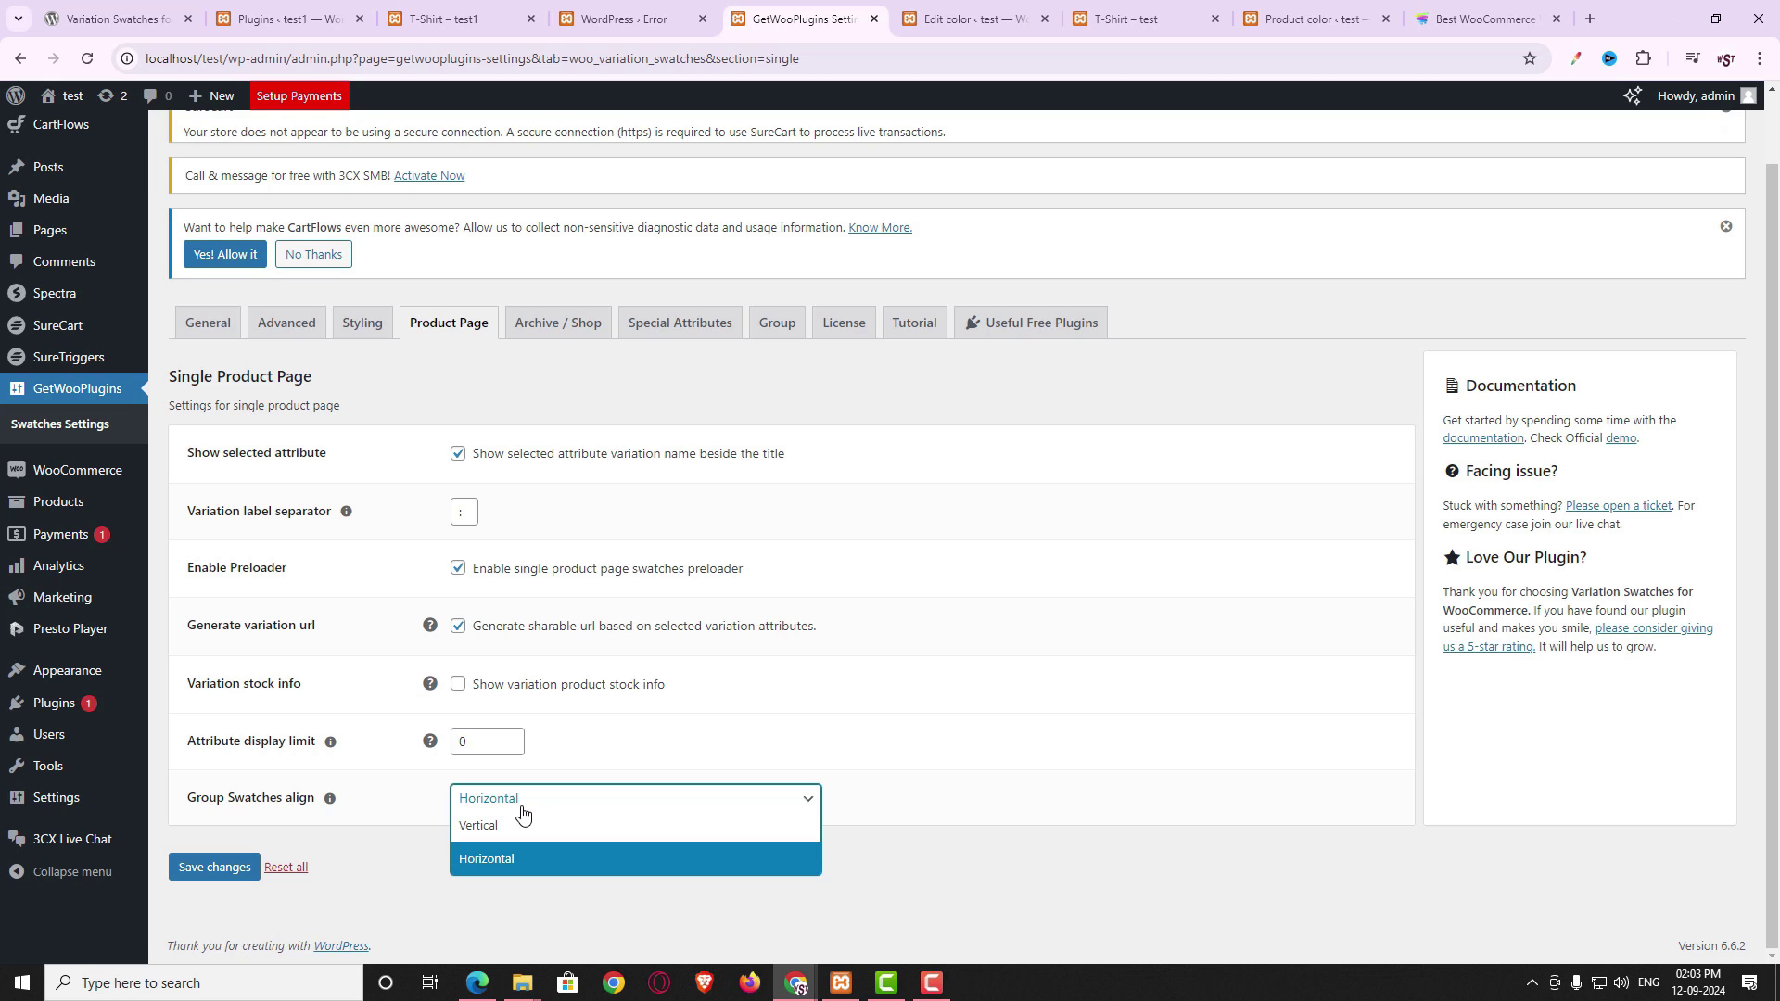
- Open the Archive / Shop swatch settings, and try the T-Shirt's Orange, Aqua and Yellow swatches on page 2 of the store's Men category
{"action": "left_click", "coordinate": [573, 326]}
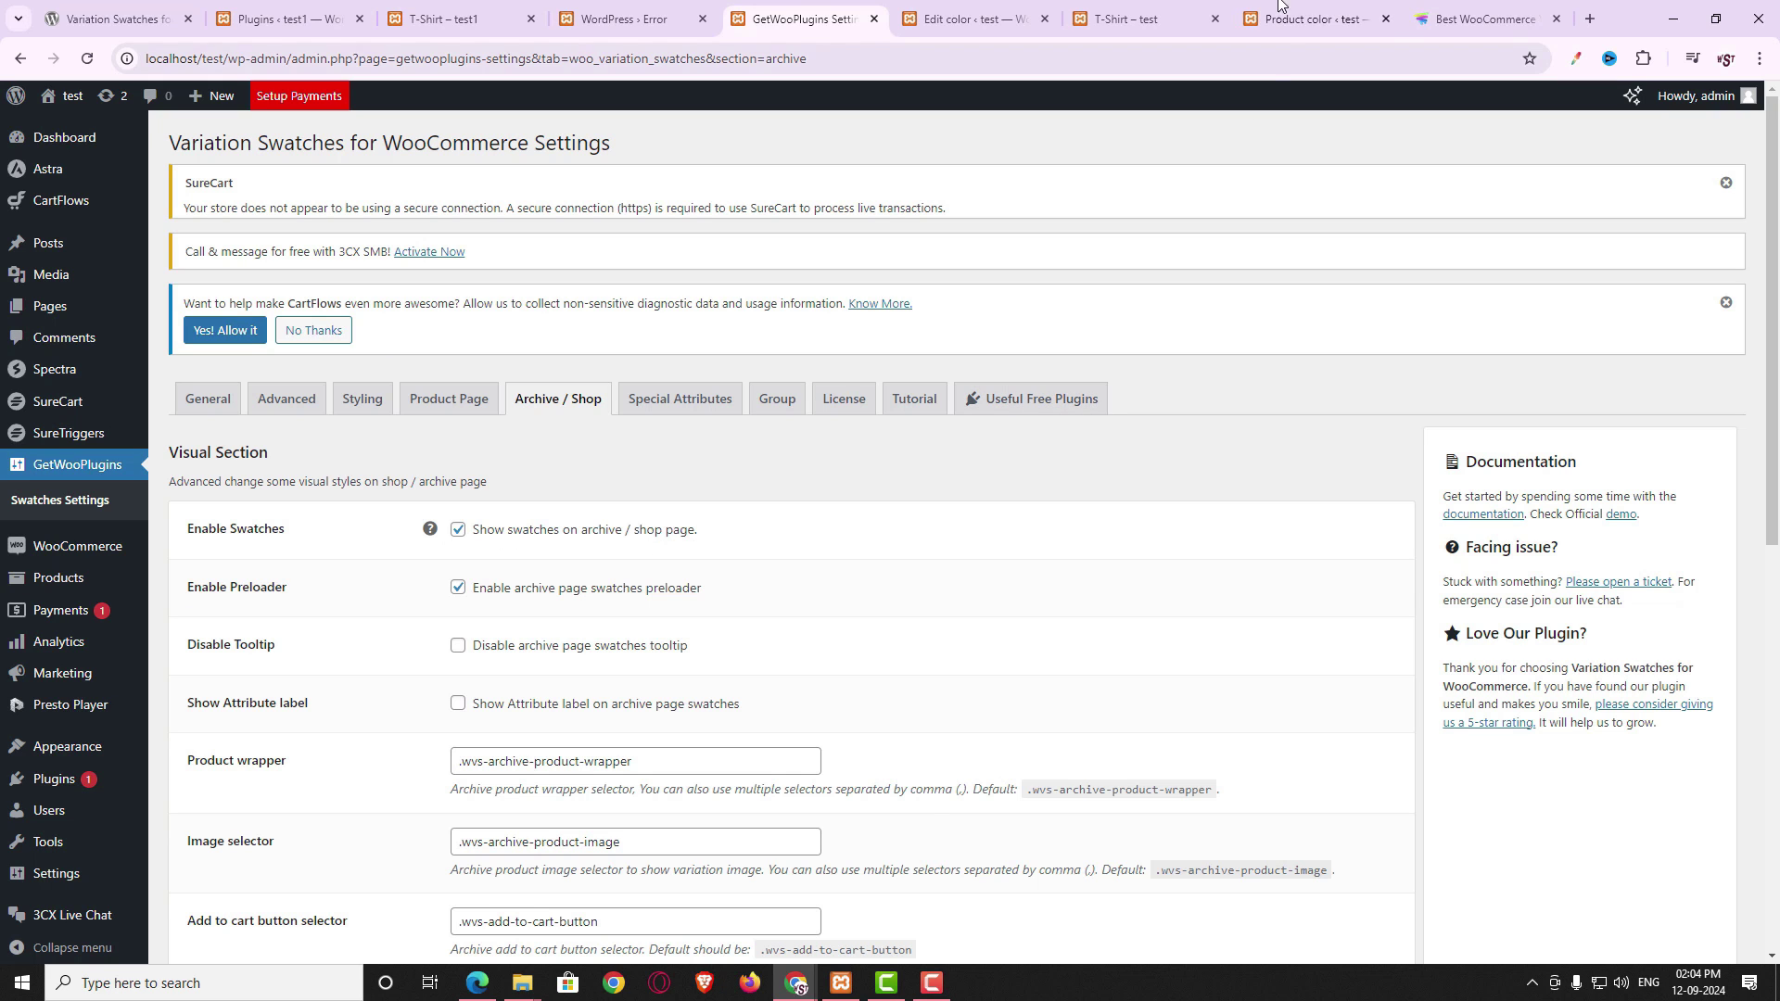
{"action": "left_click", "coordinate": [1174, 16]}
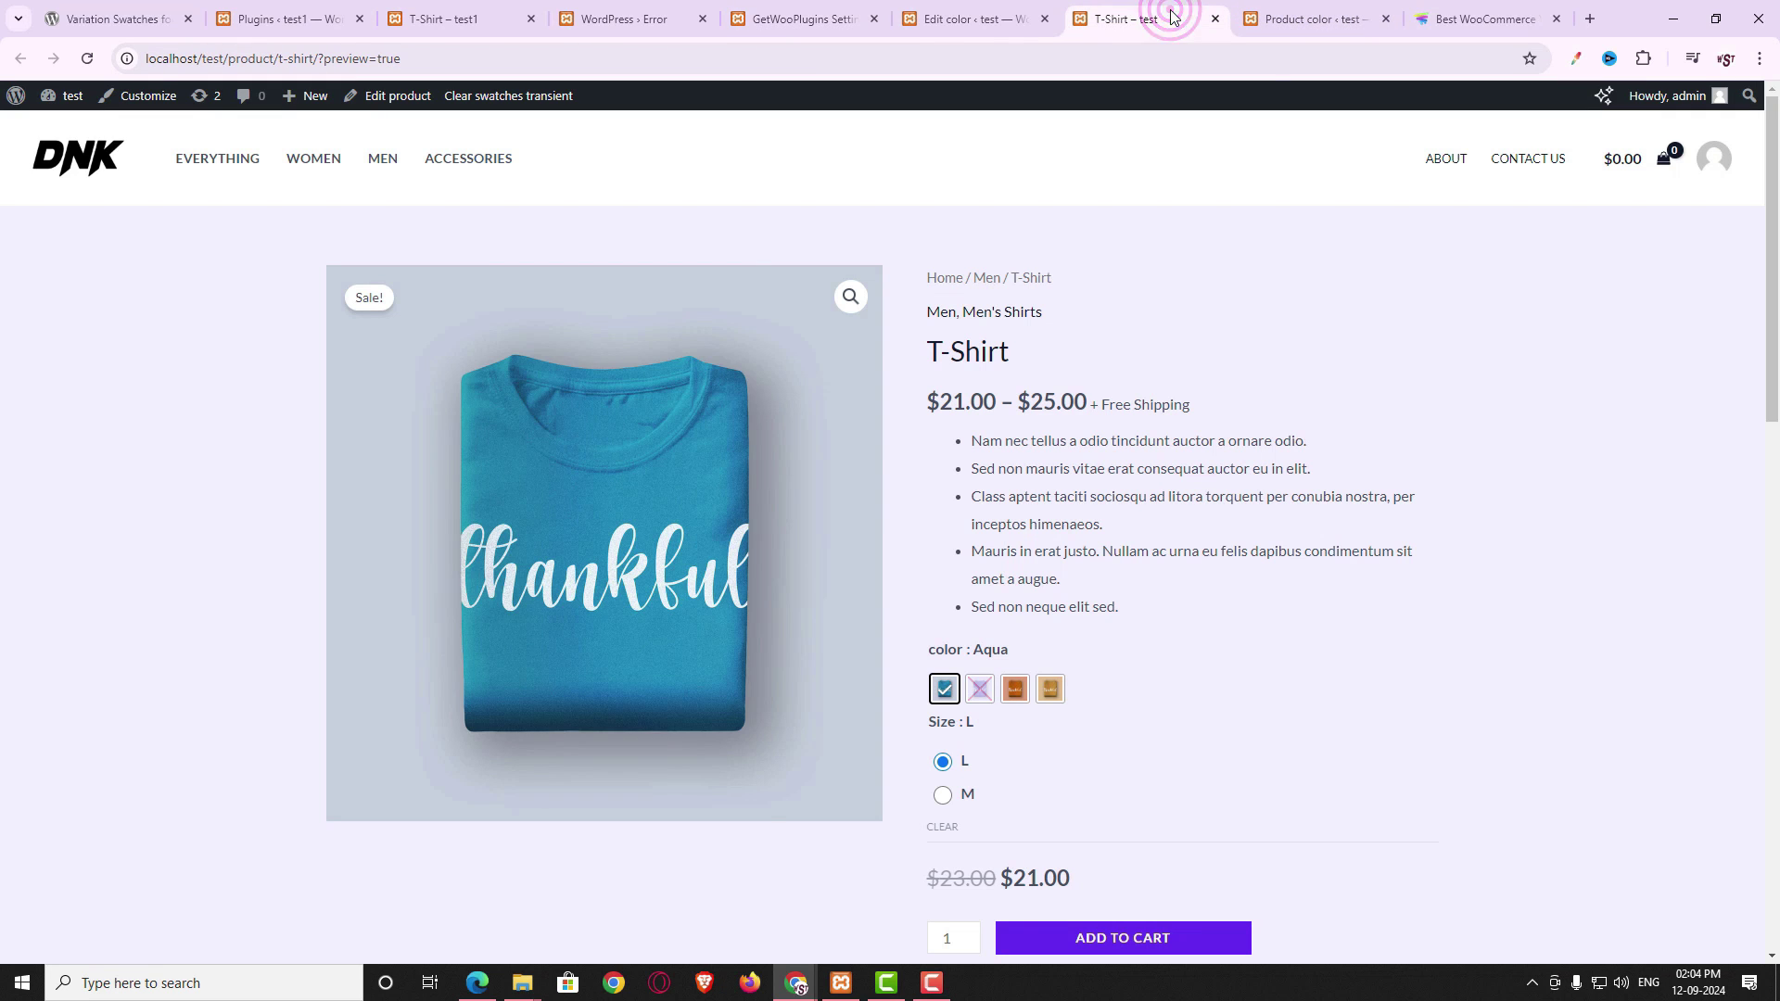
{"action": "left_click", "coordinate": [370, 162]}
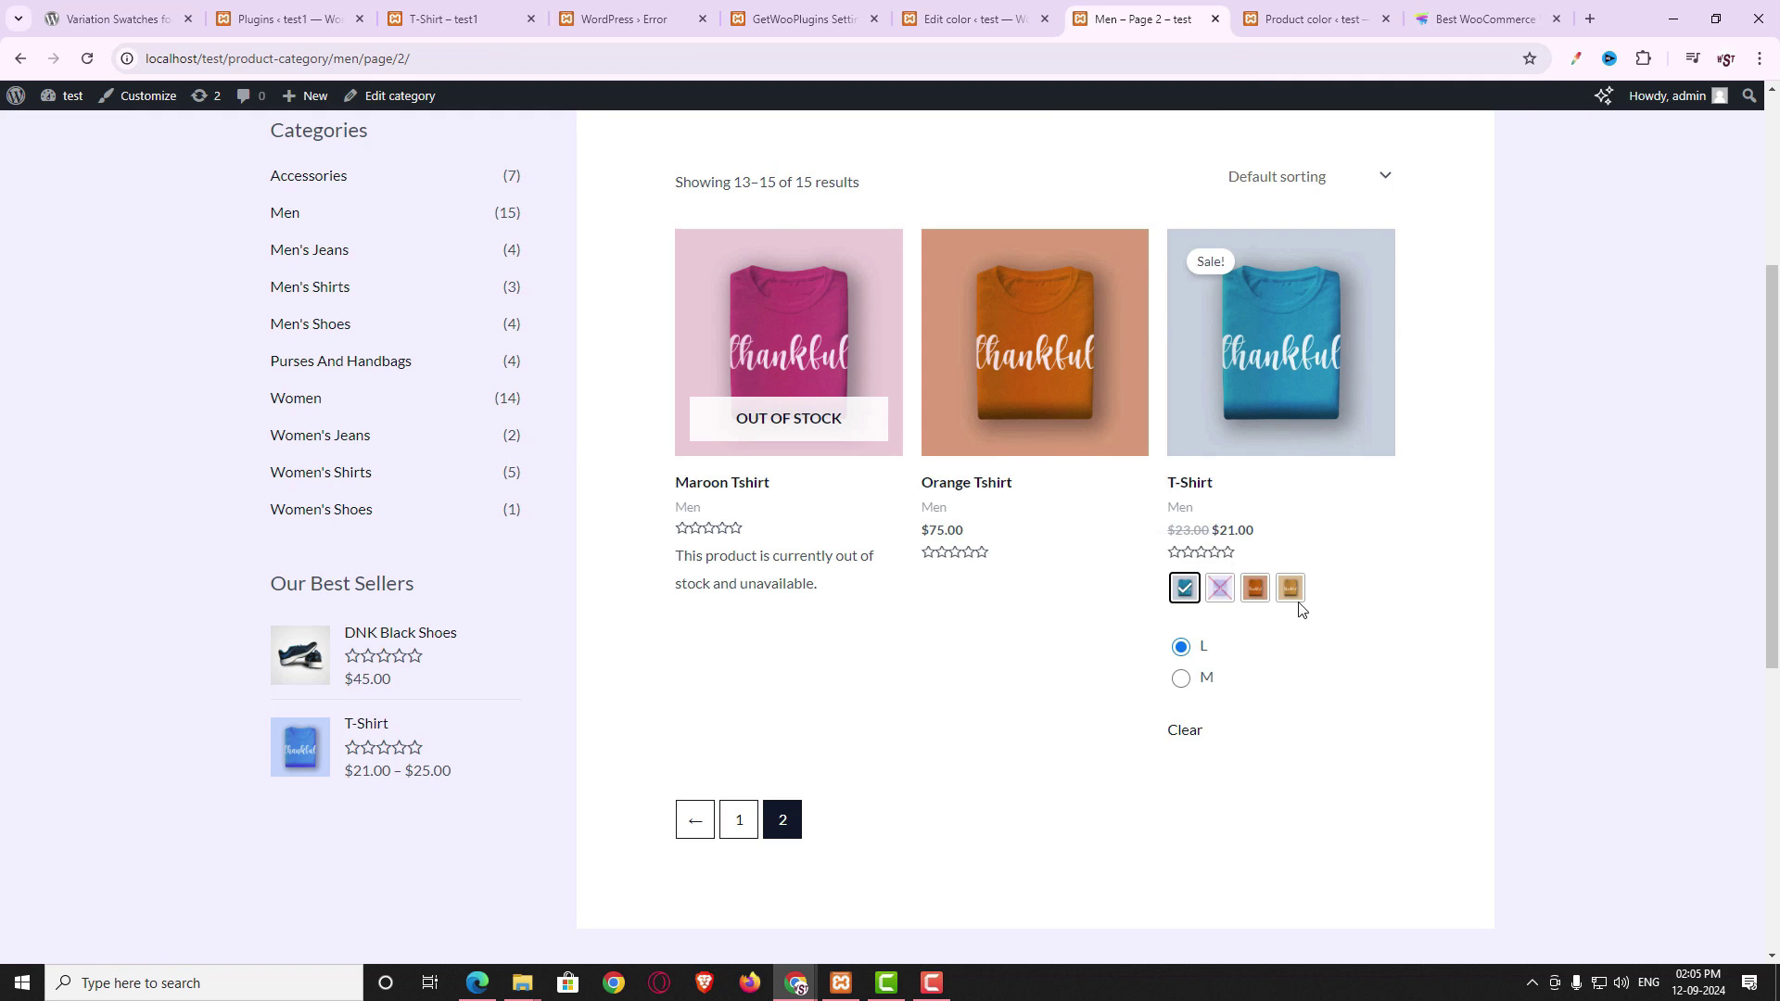
{"action": "left_click", "coordinate": [1256, 590]}
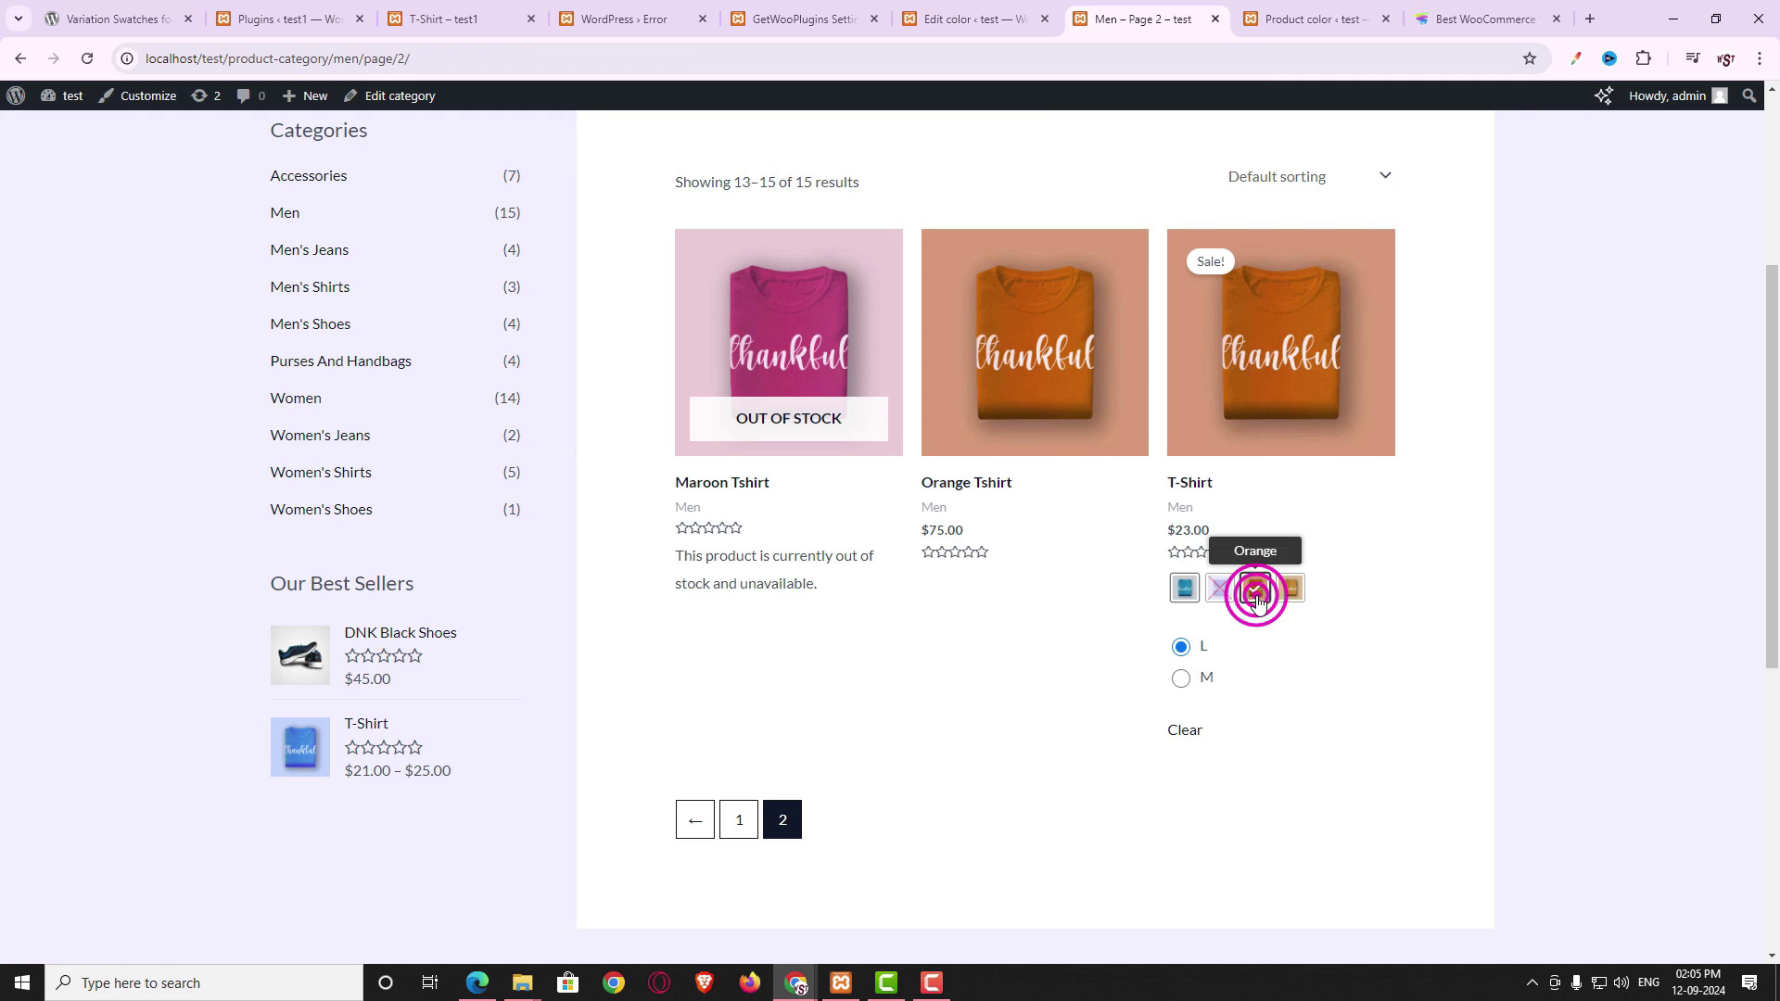
{"action": "left_click", "coordinate": [1186, 592]}
{"action": "left_click", "coordinate": [1289, 590]}
{"action": "left_click", "coordinate": [1179, 594]}
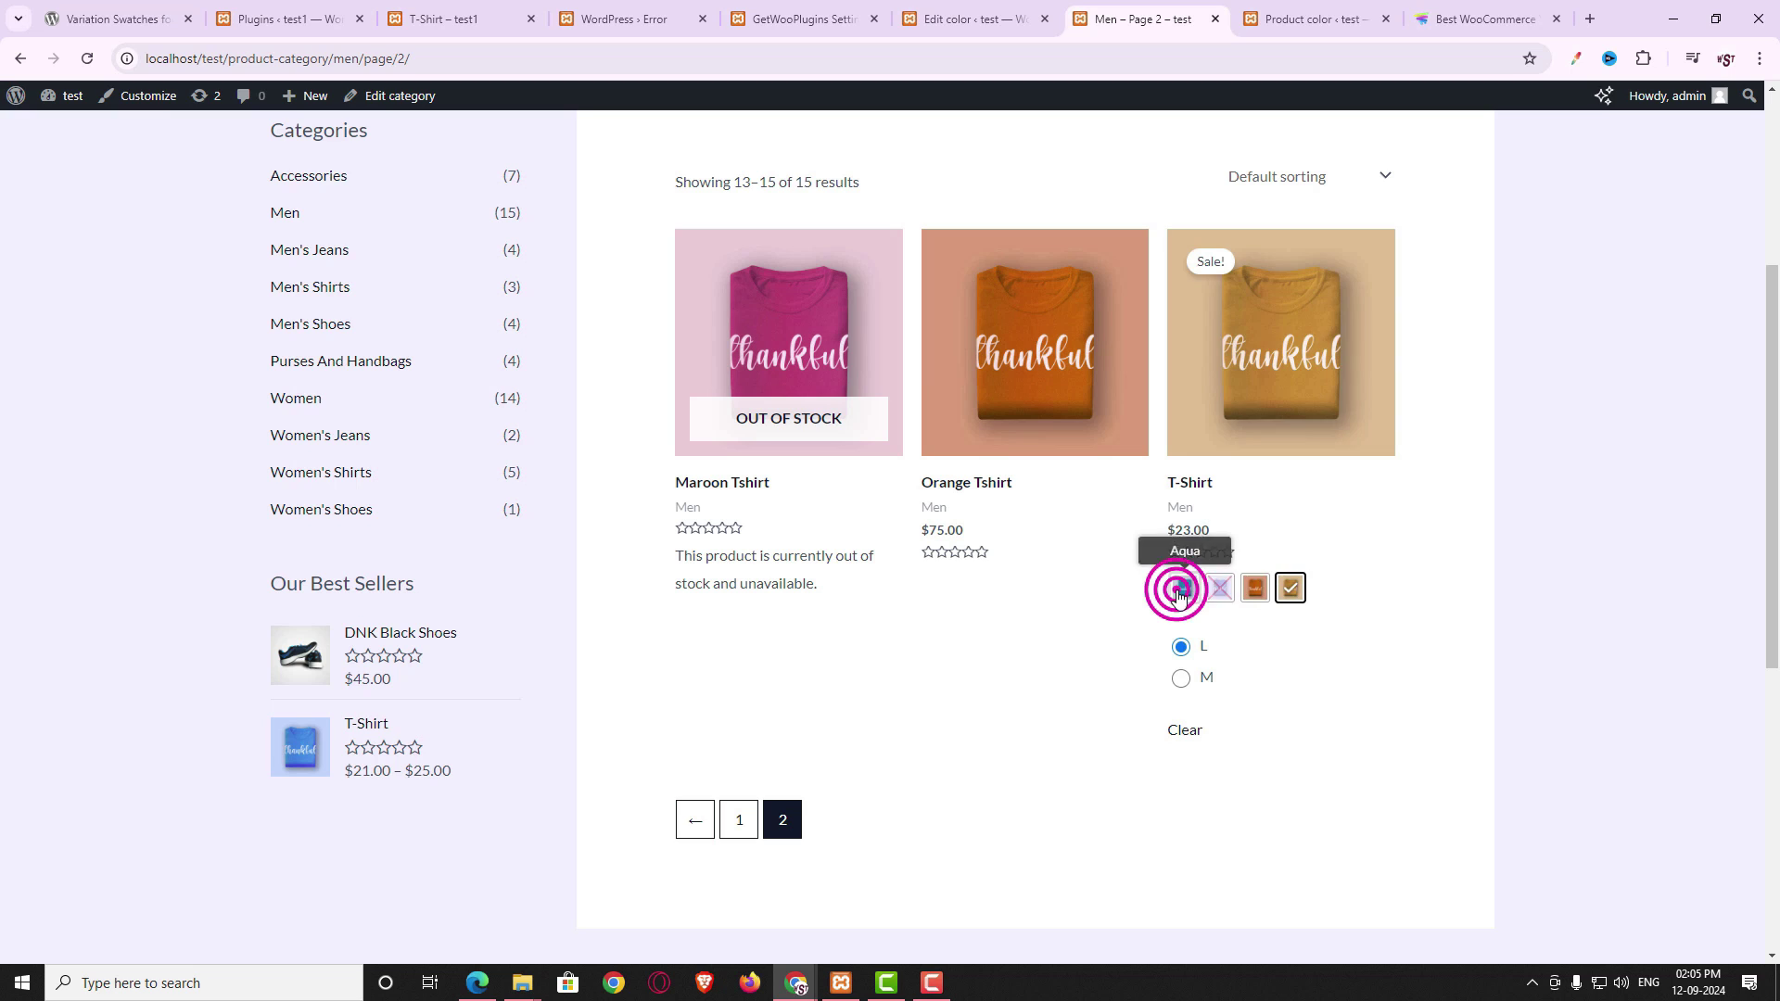
{"action": "left_click", "coordinate": [1290, 588]}
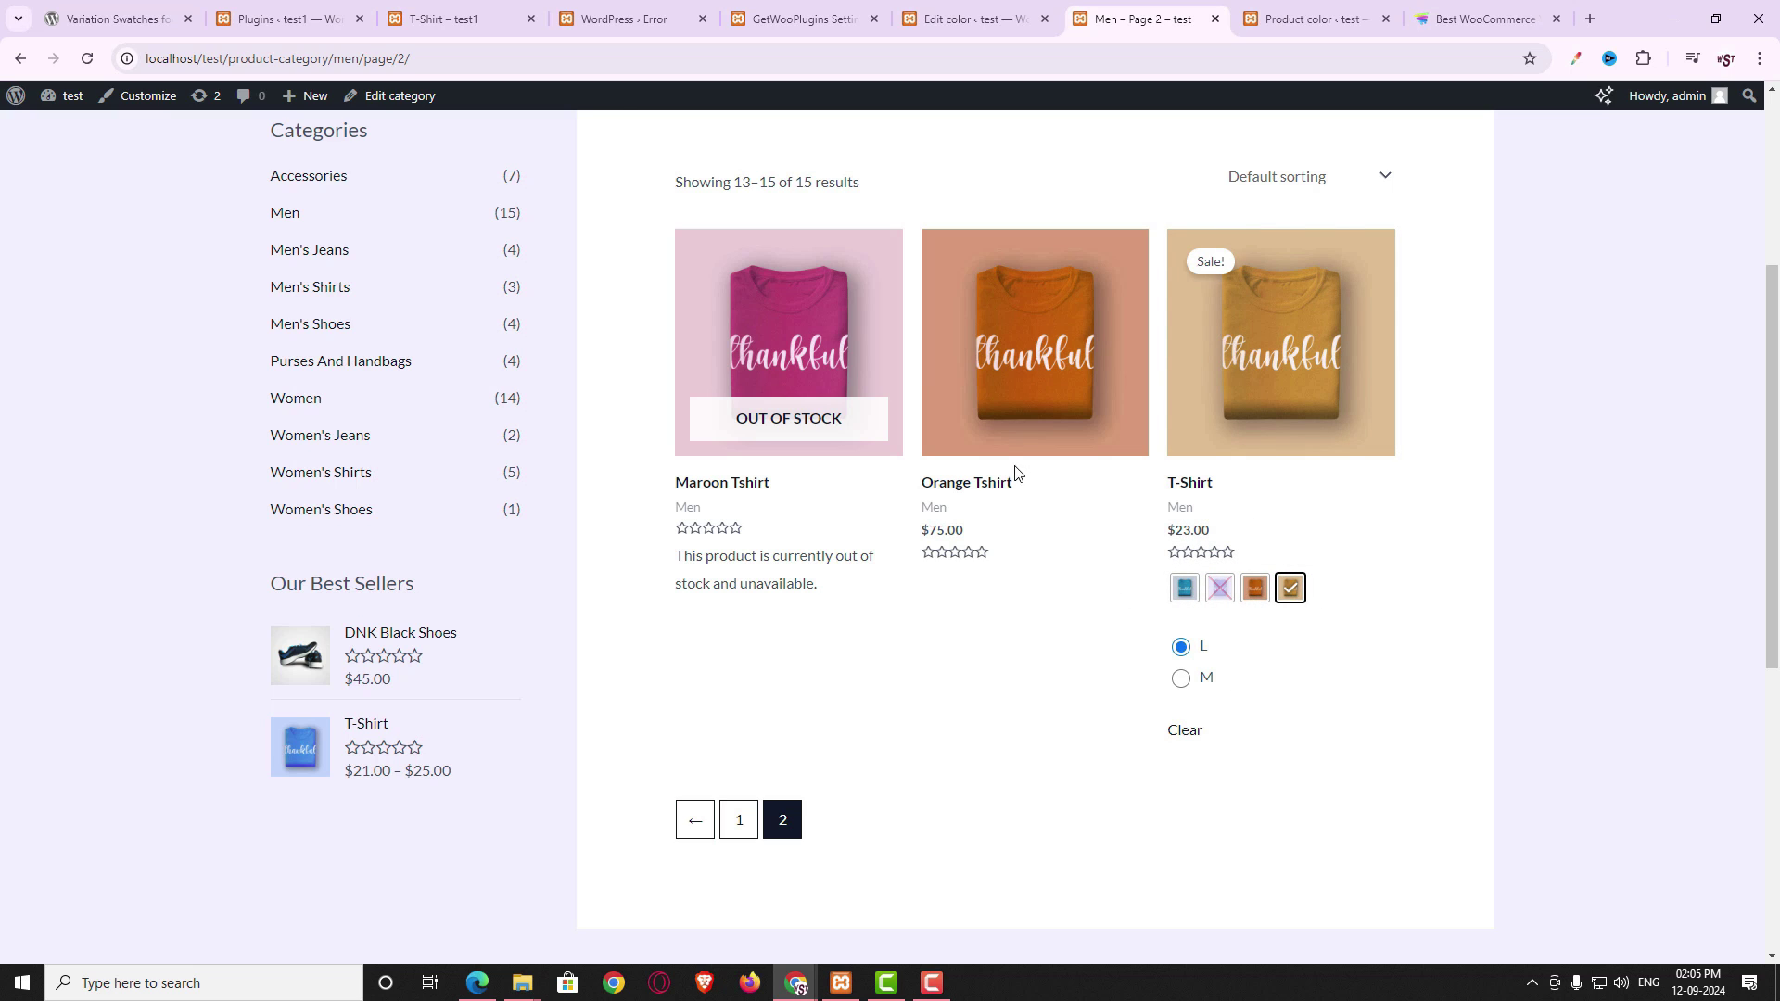
- Return to the Archive / Shop swatch settings and enable Show Attribute label and Show Selected Attribute
{"action": "left_click", "coordinate": [798, 19]}
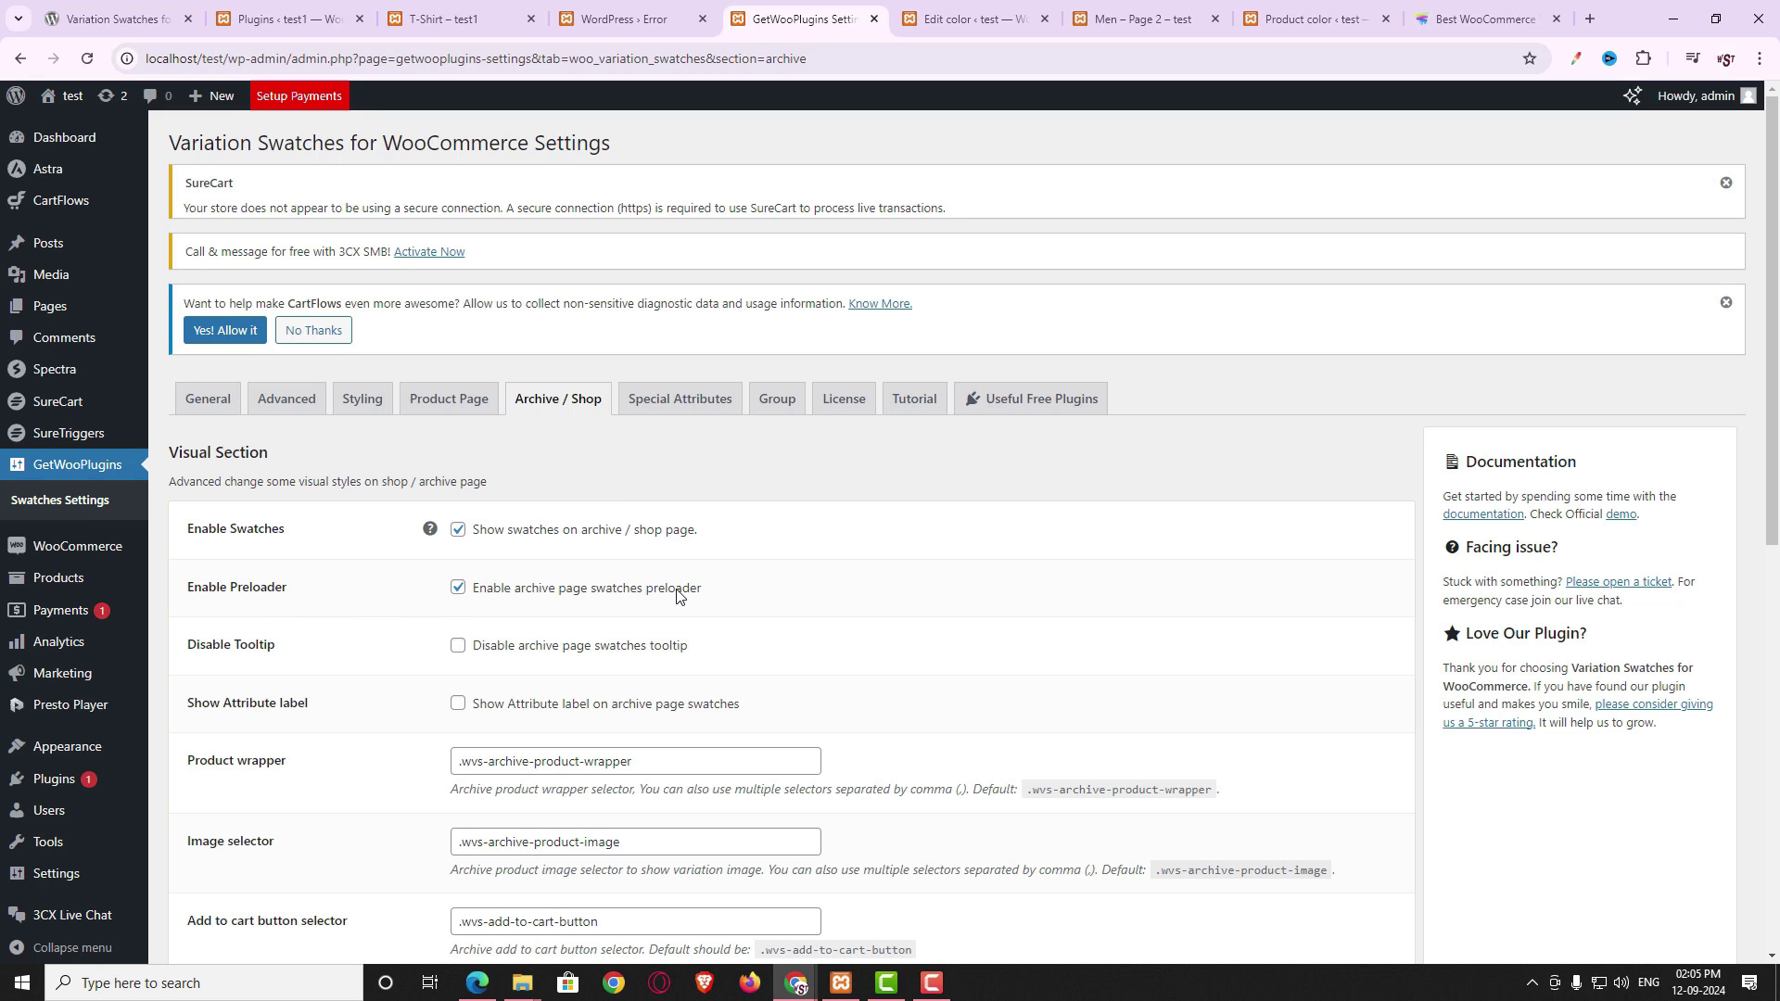
{"action": "scroll", "coordinate": [206, 486], "scroll_direction": "down", "scroll_amount": 2}
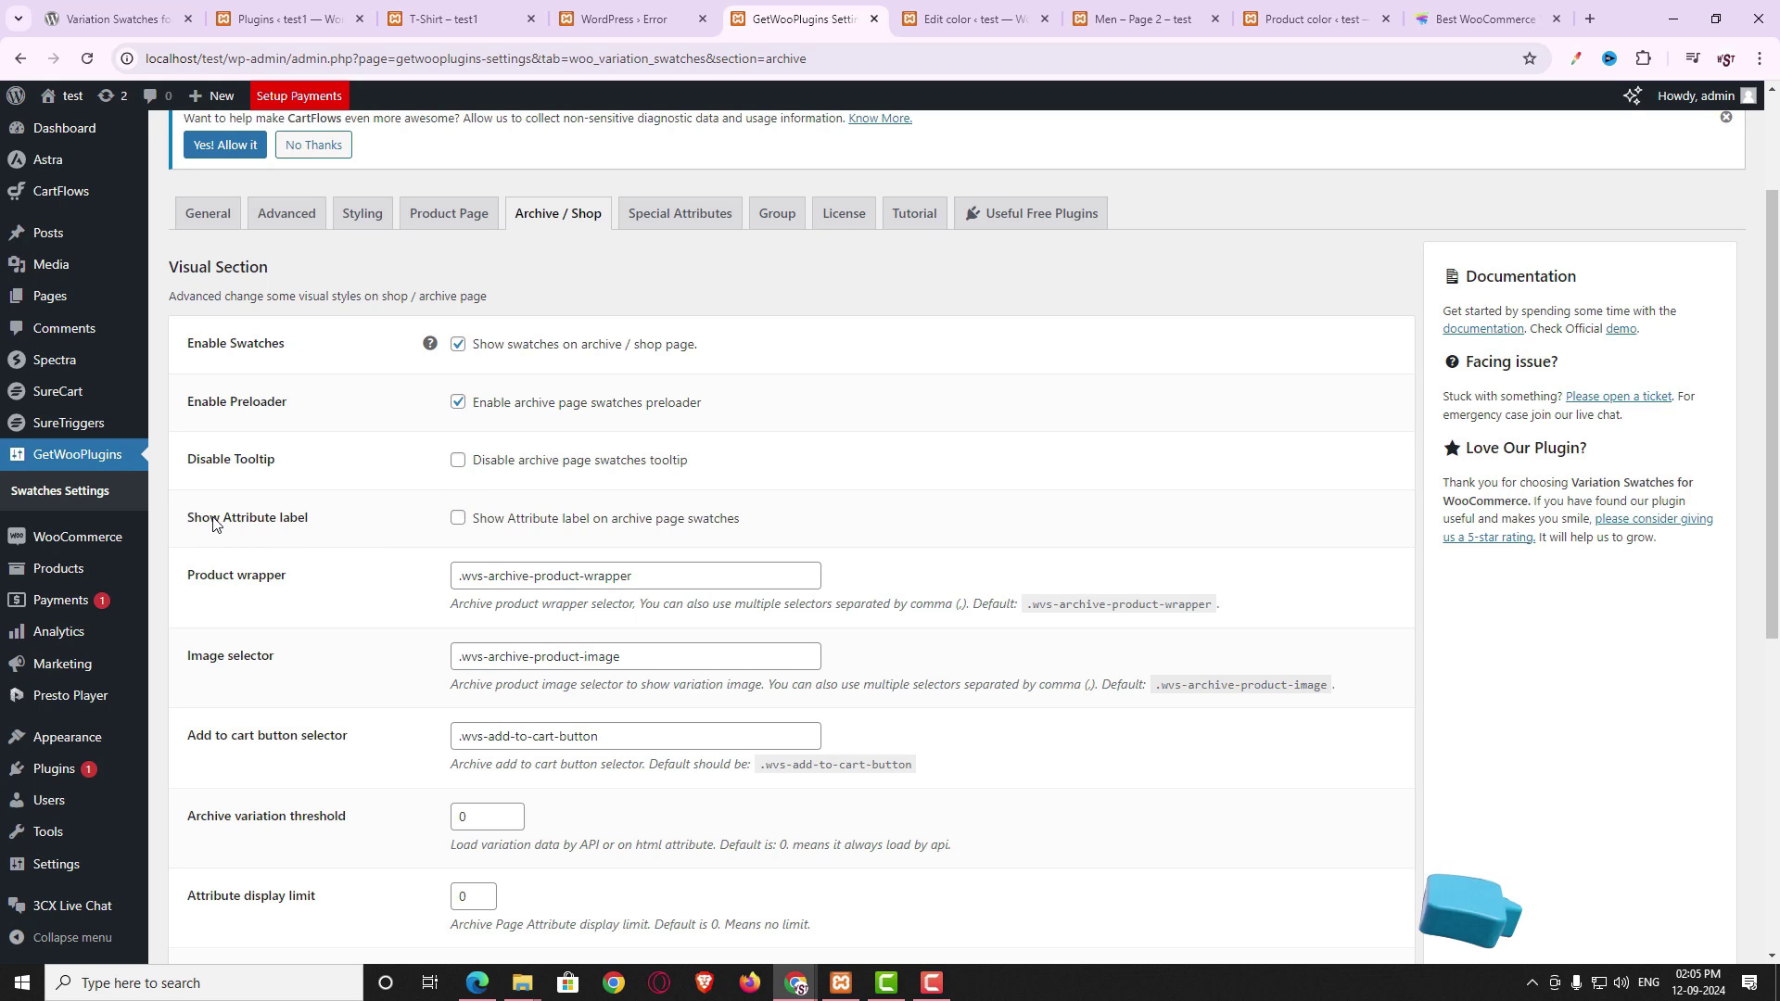
{"action": "left_click", "coordinate": [458, 517]}
{"action": "scroll", "coordinate": [756, 585], "scroll_direction": "down", "scroll_amount": 1}
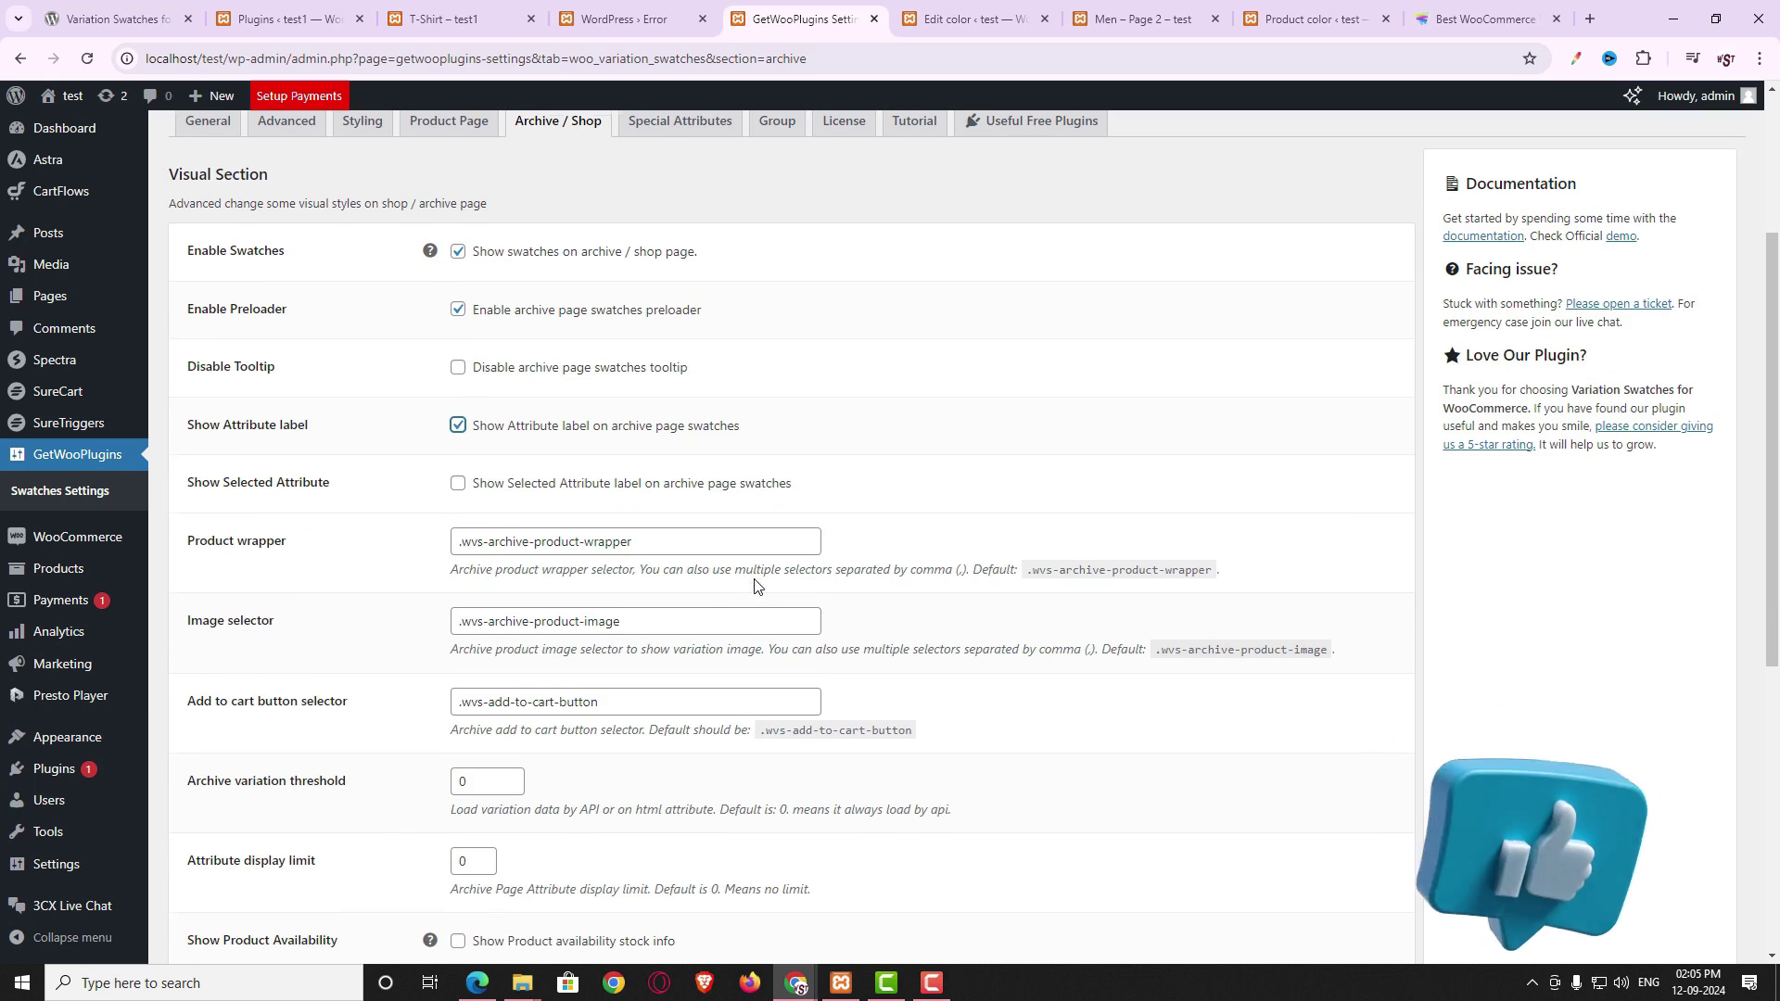
{"action": "left_click", "coordinate": [458, 483]}
- Review the remaining Archive / Shop options, including product availability, display position and the Swatches align choices
{"action": "scroll", "coordinate": [748, 610], "scroll_direction": "down", "scroll_amount": 4}
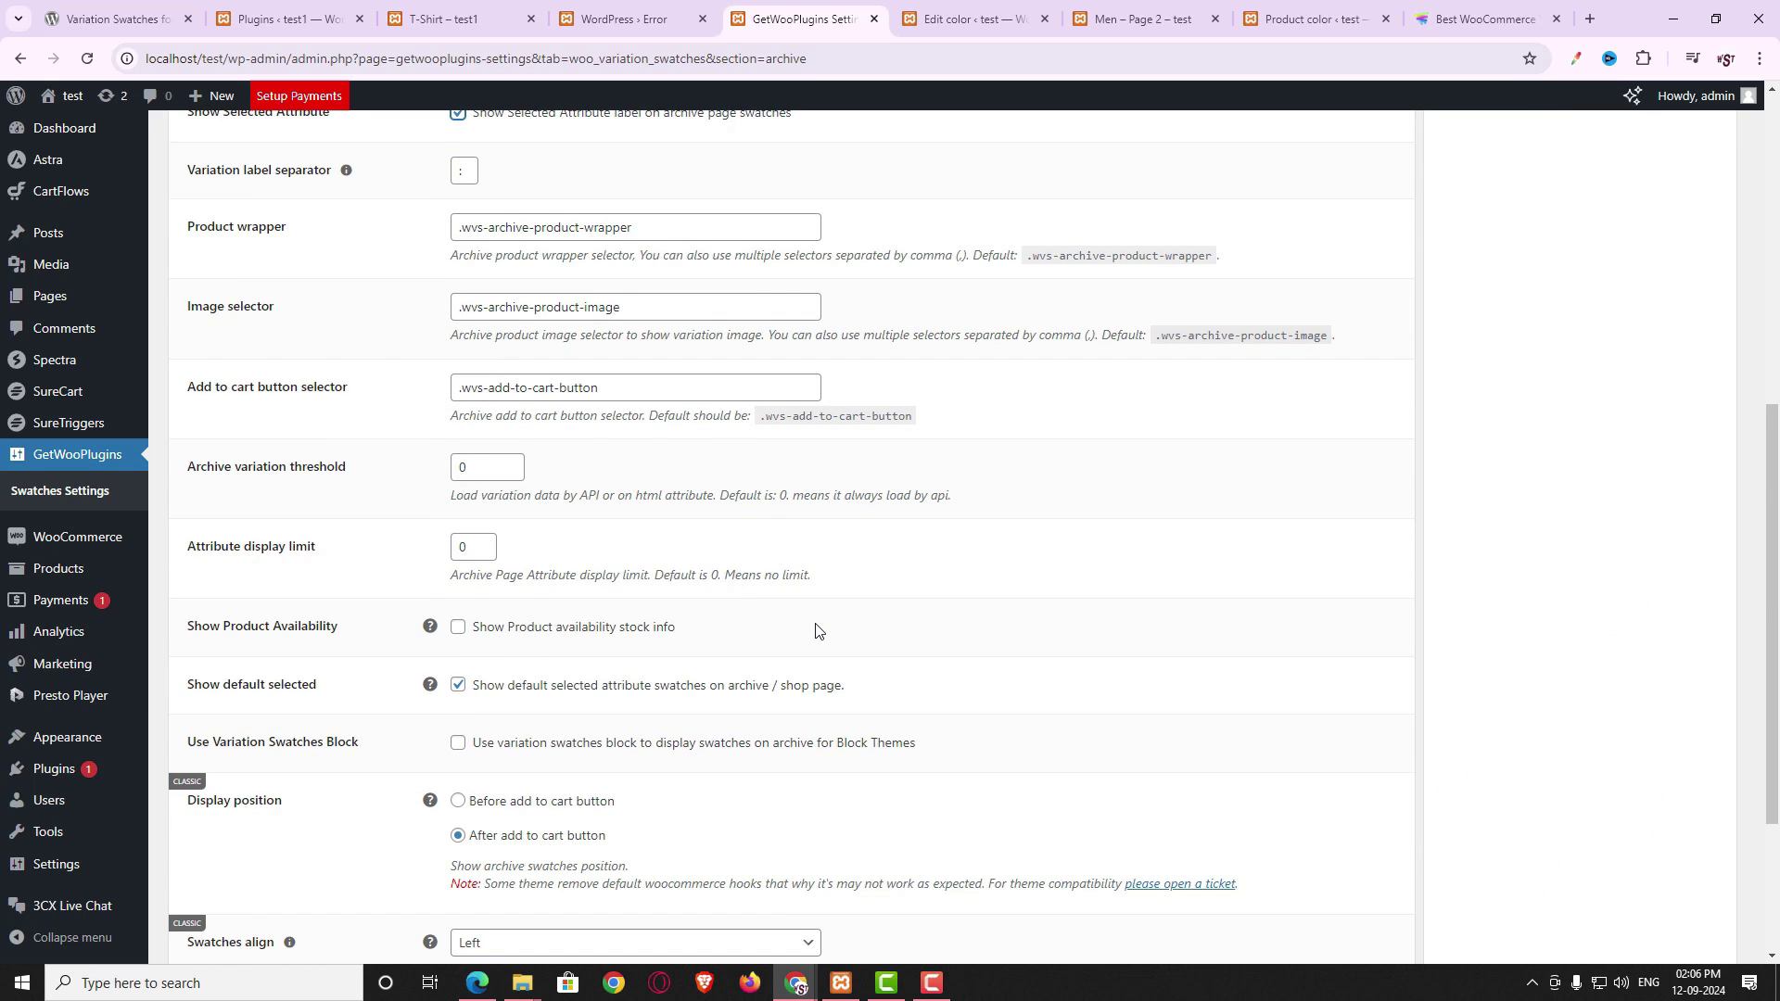
{"action": "scroll", "coordinate": [817, 631], "scroll_direction": "down", "scroll_amount": 2}
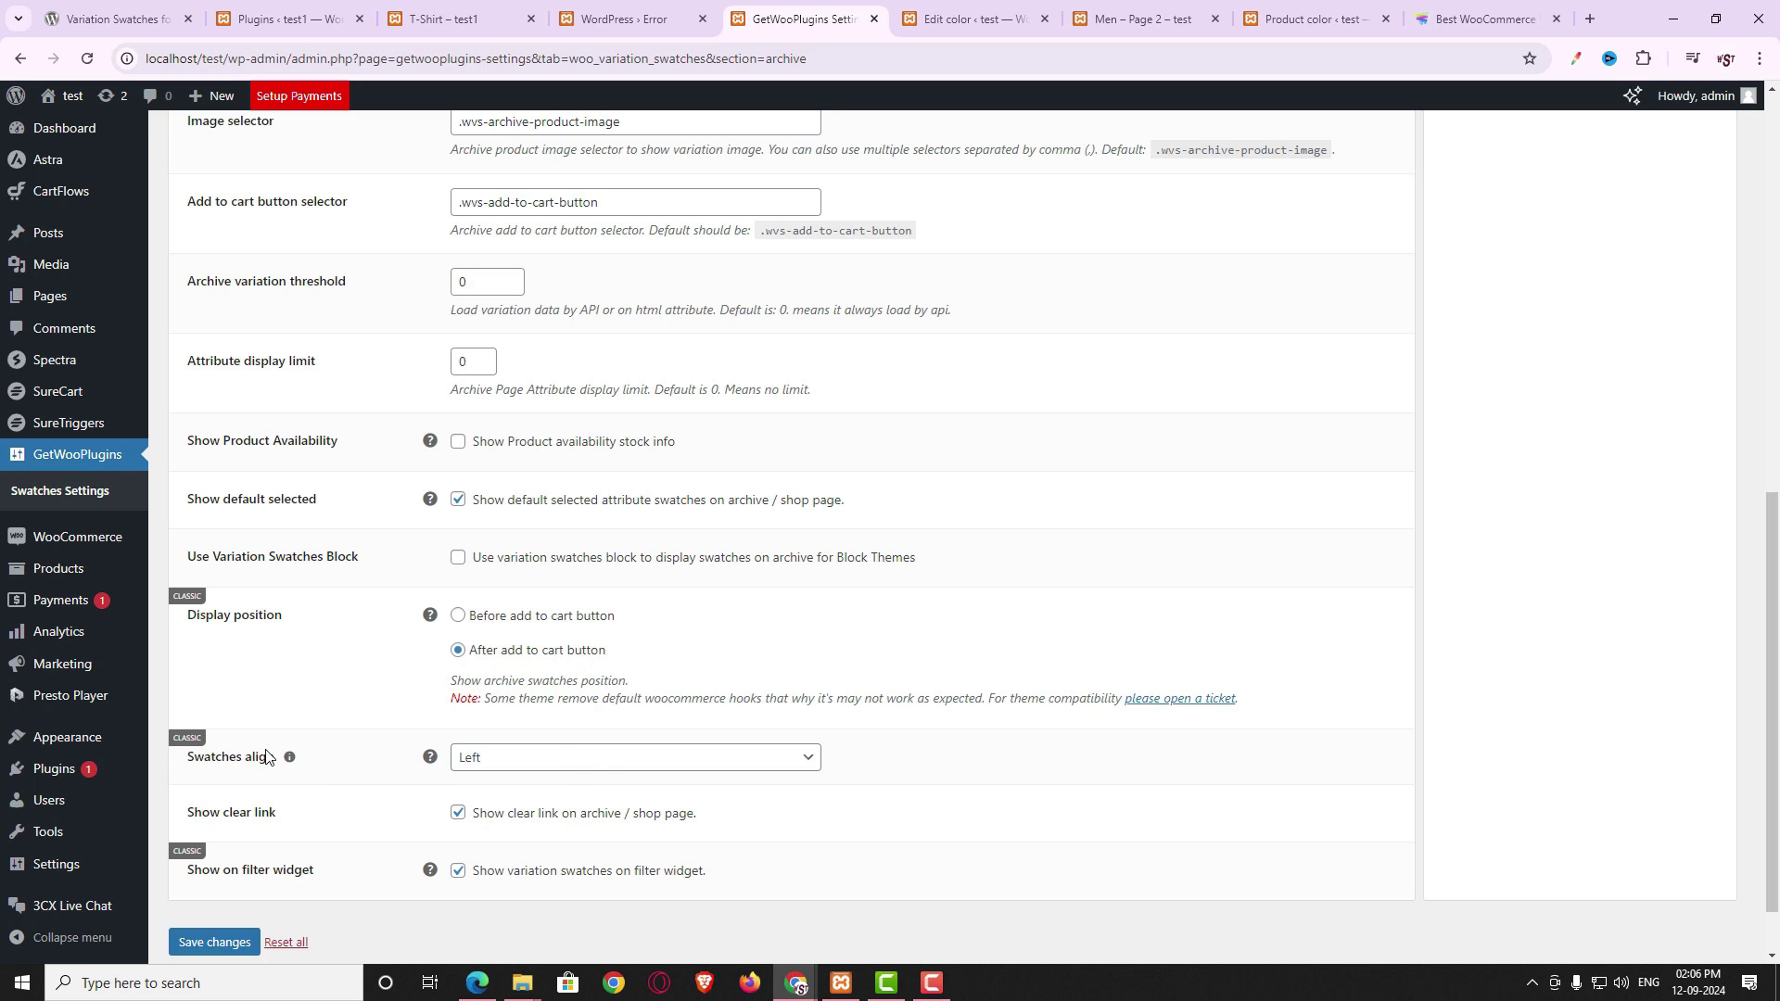
{"action": "left_click", "coordinate": [561, 754]}
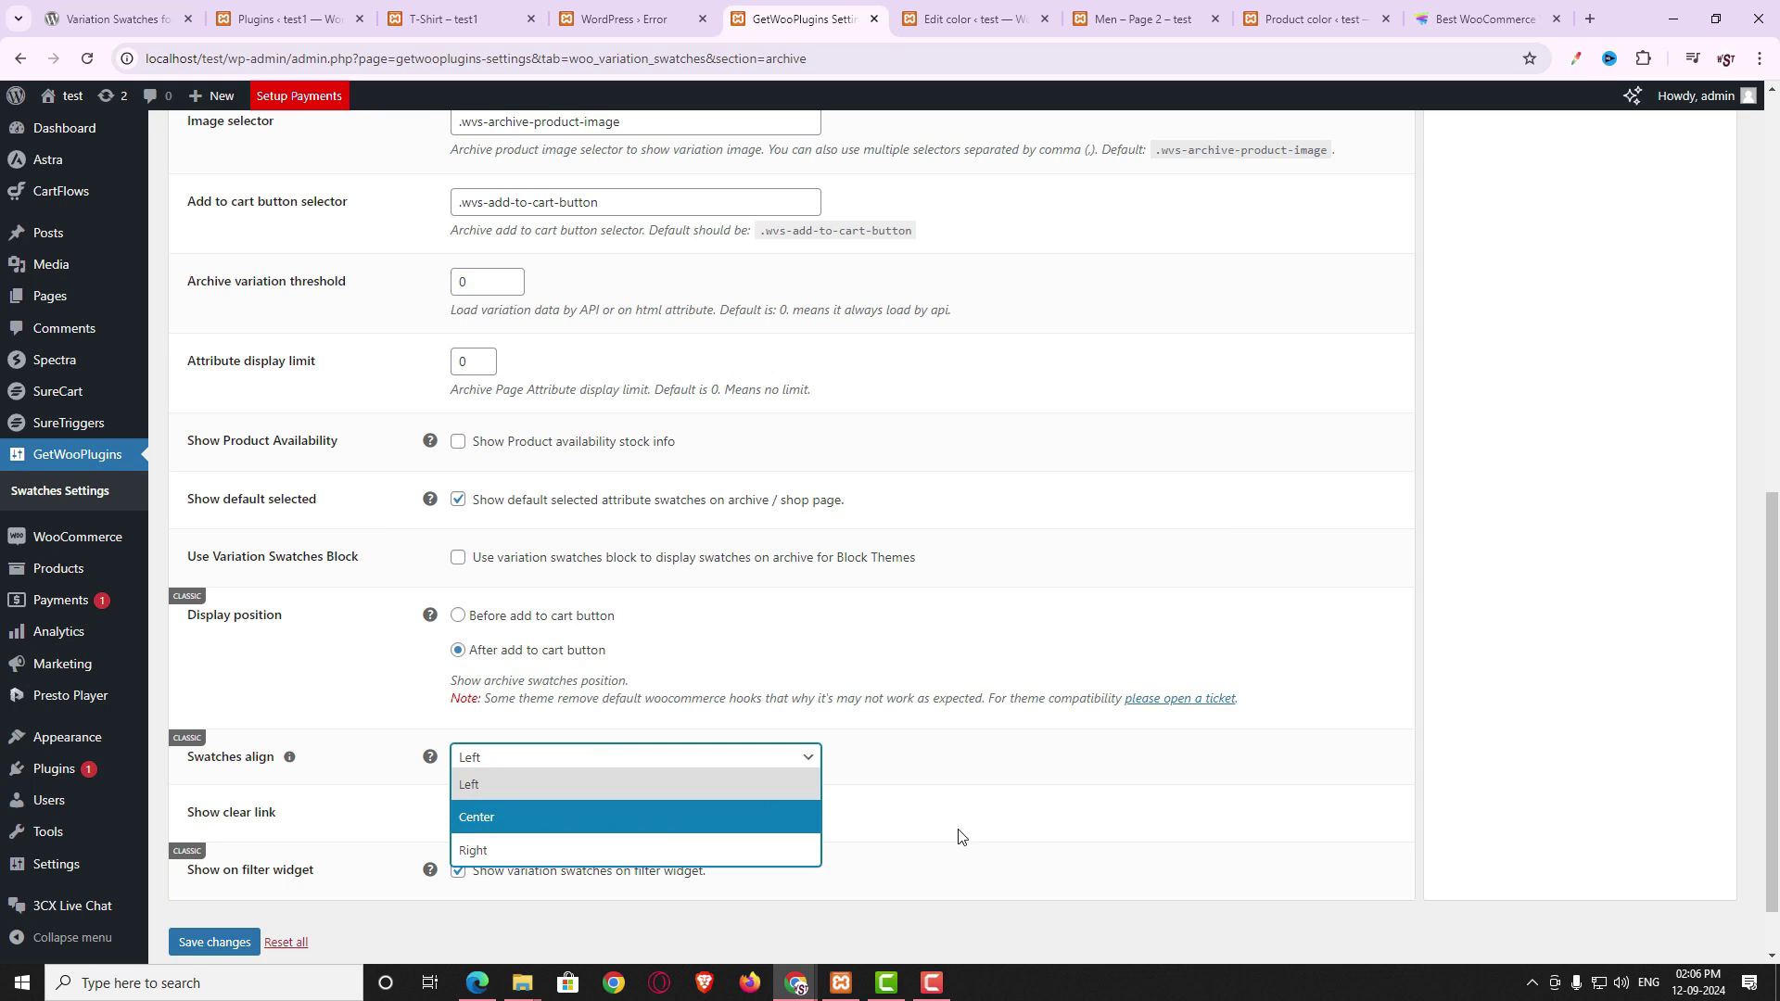
{"action": "scroll", "coordinate": [928, 835], "scroll_direction": "up", "scroll_amount": 9}
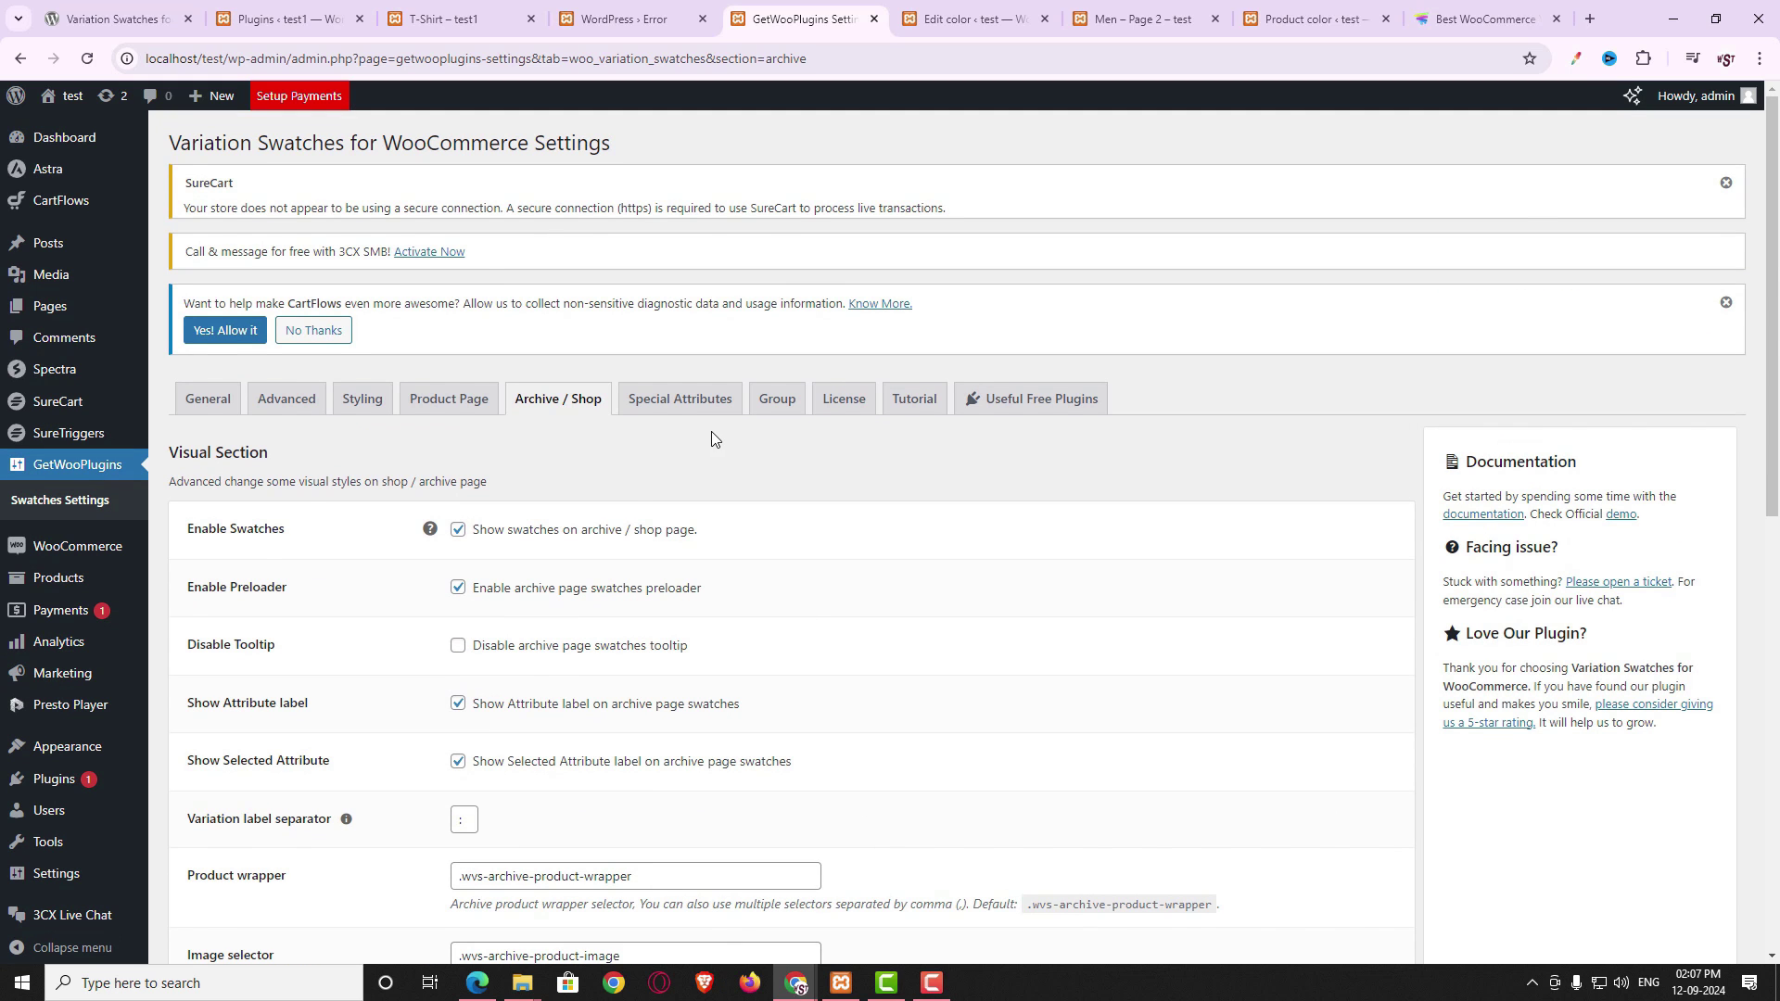